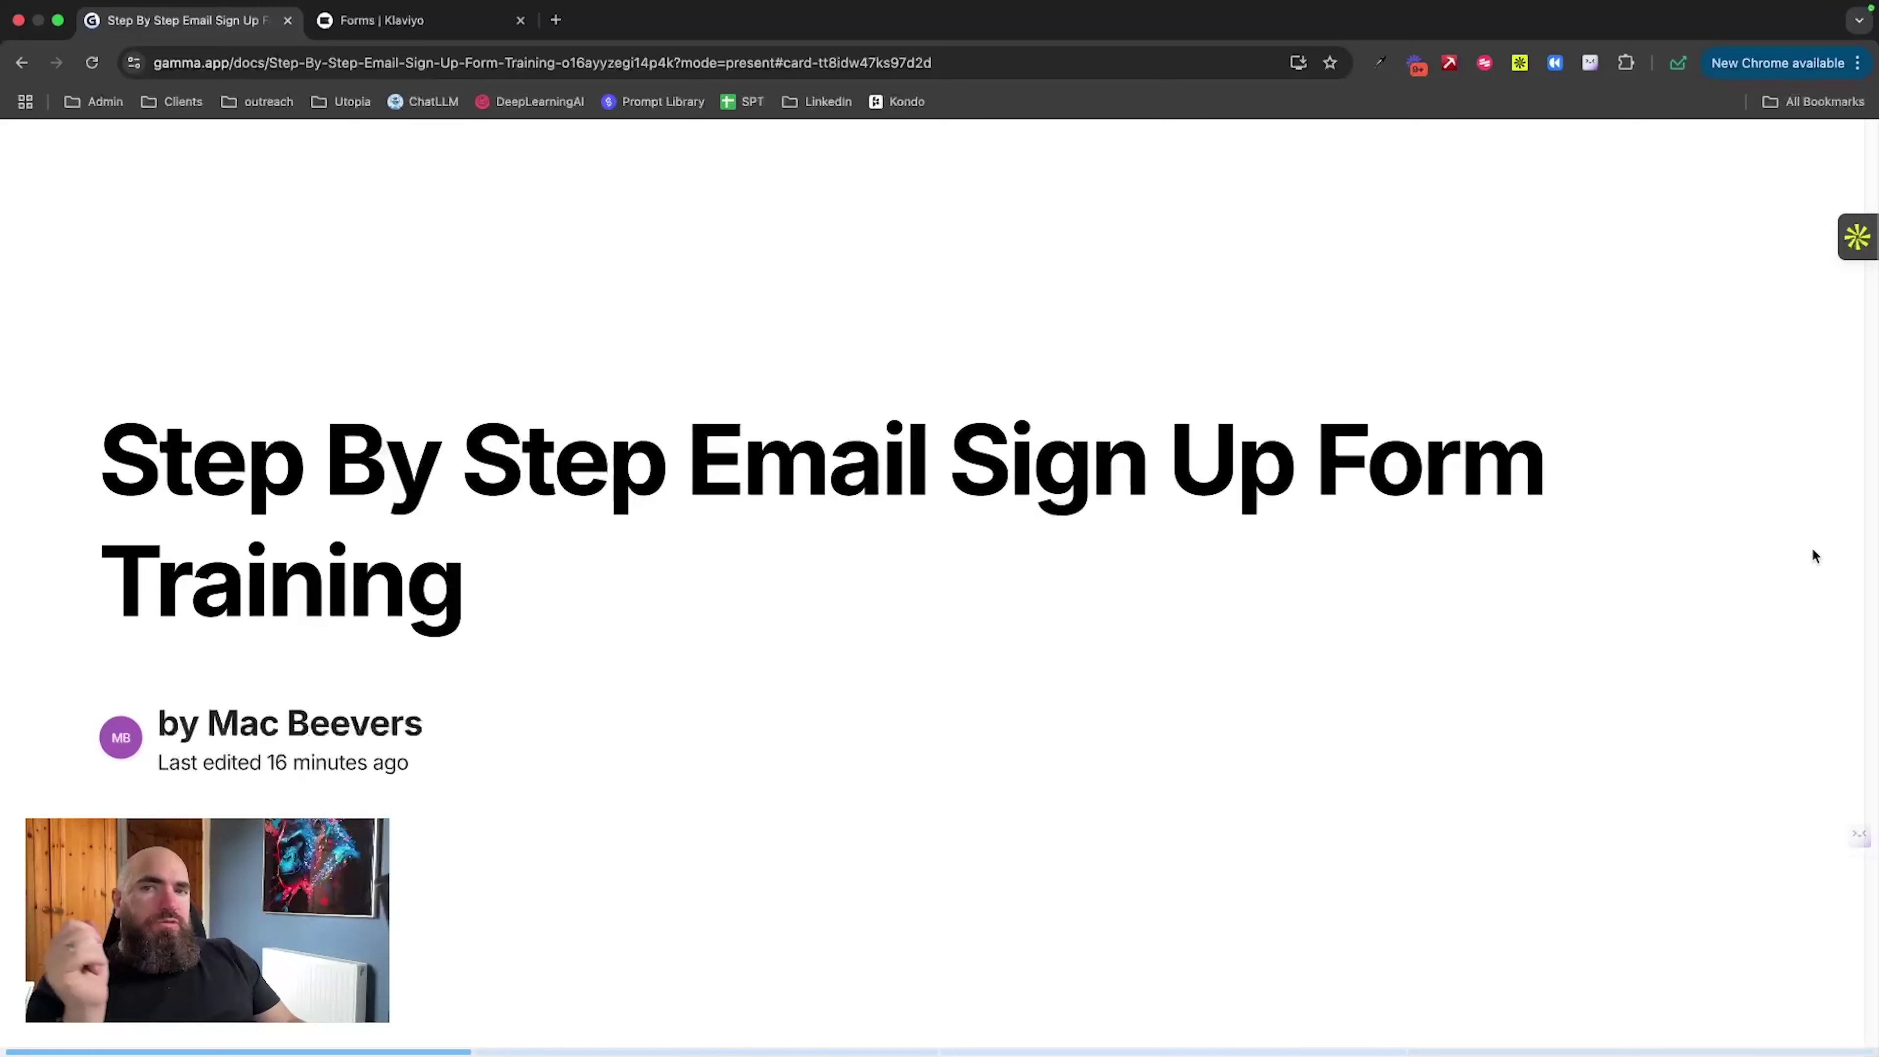
# Step: Go through the slides on the purpose of sign up forms, when to create them and what makes a good one
pyautogui.press('Right')
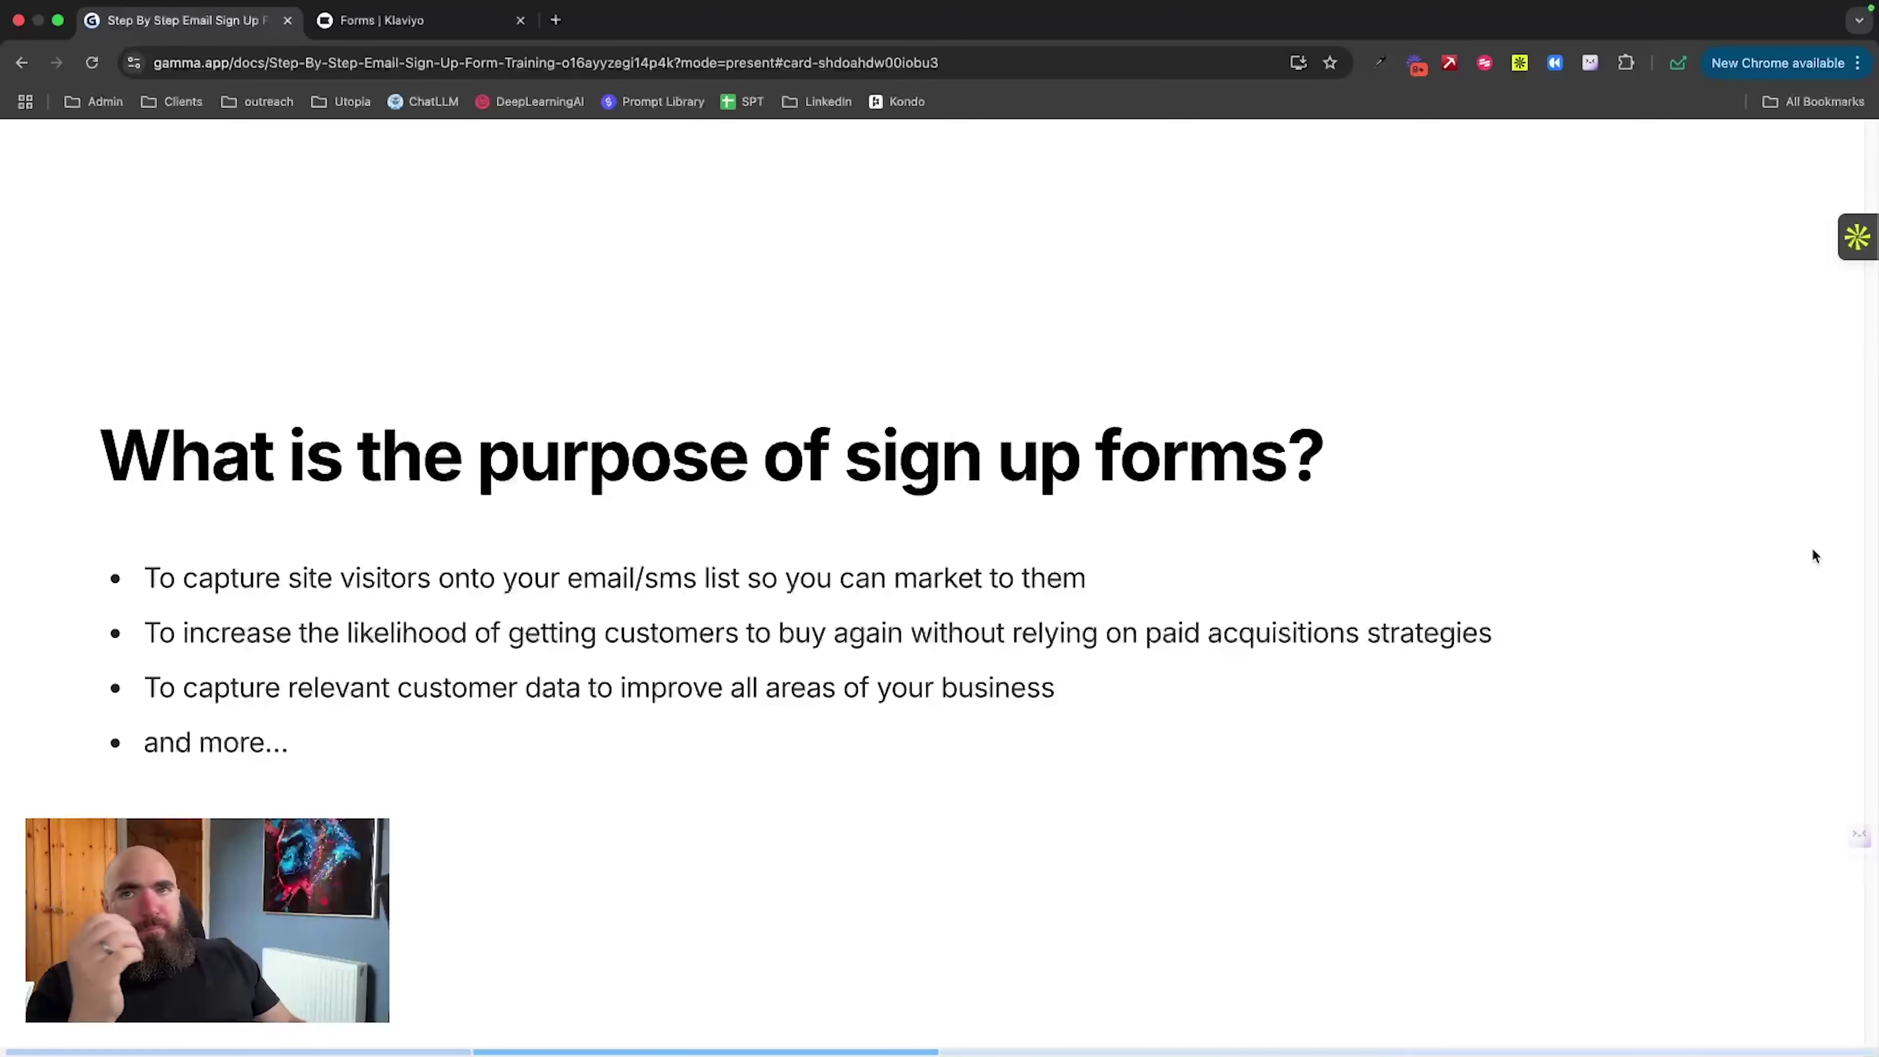
pyautogui.press('Right')
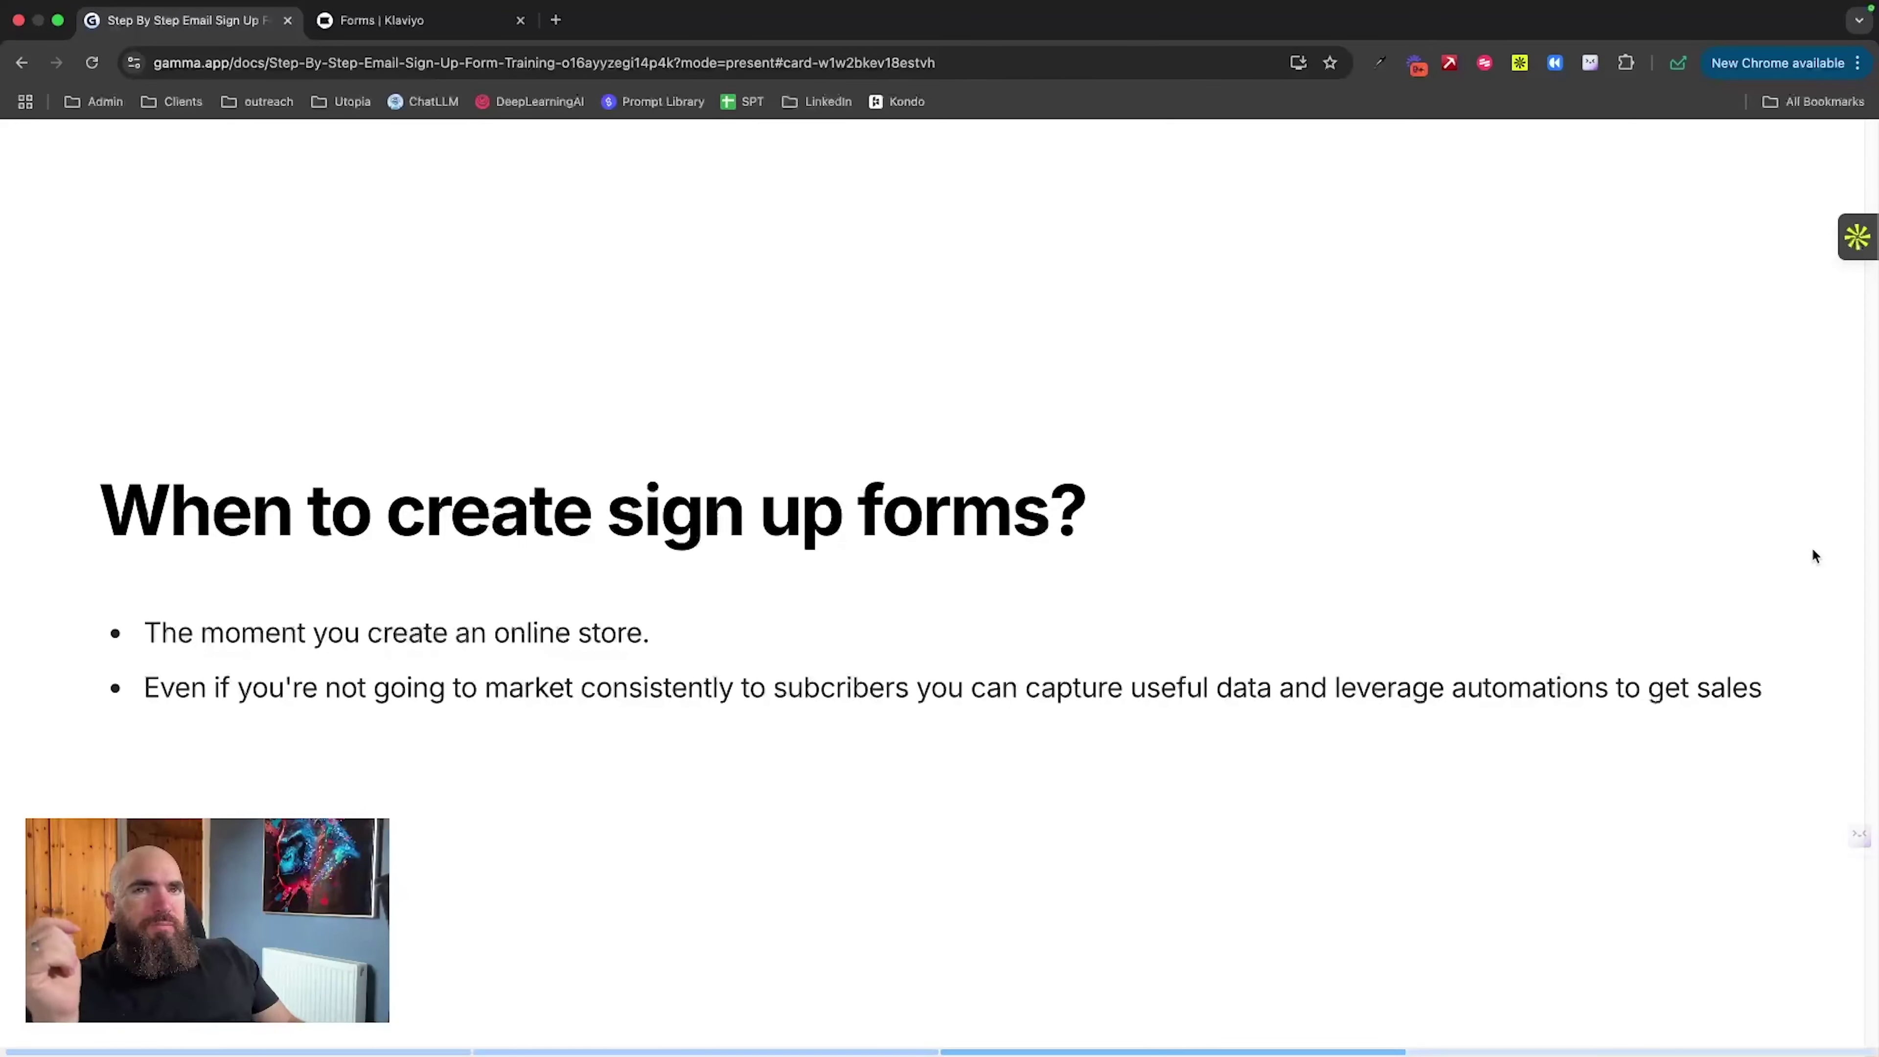
pyautogui.press('Right')
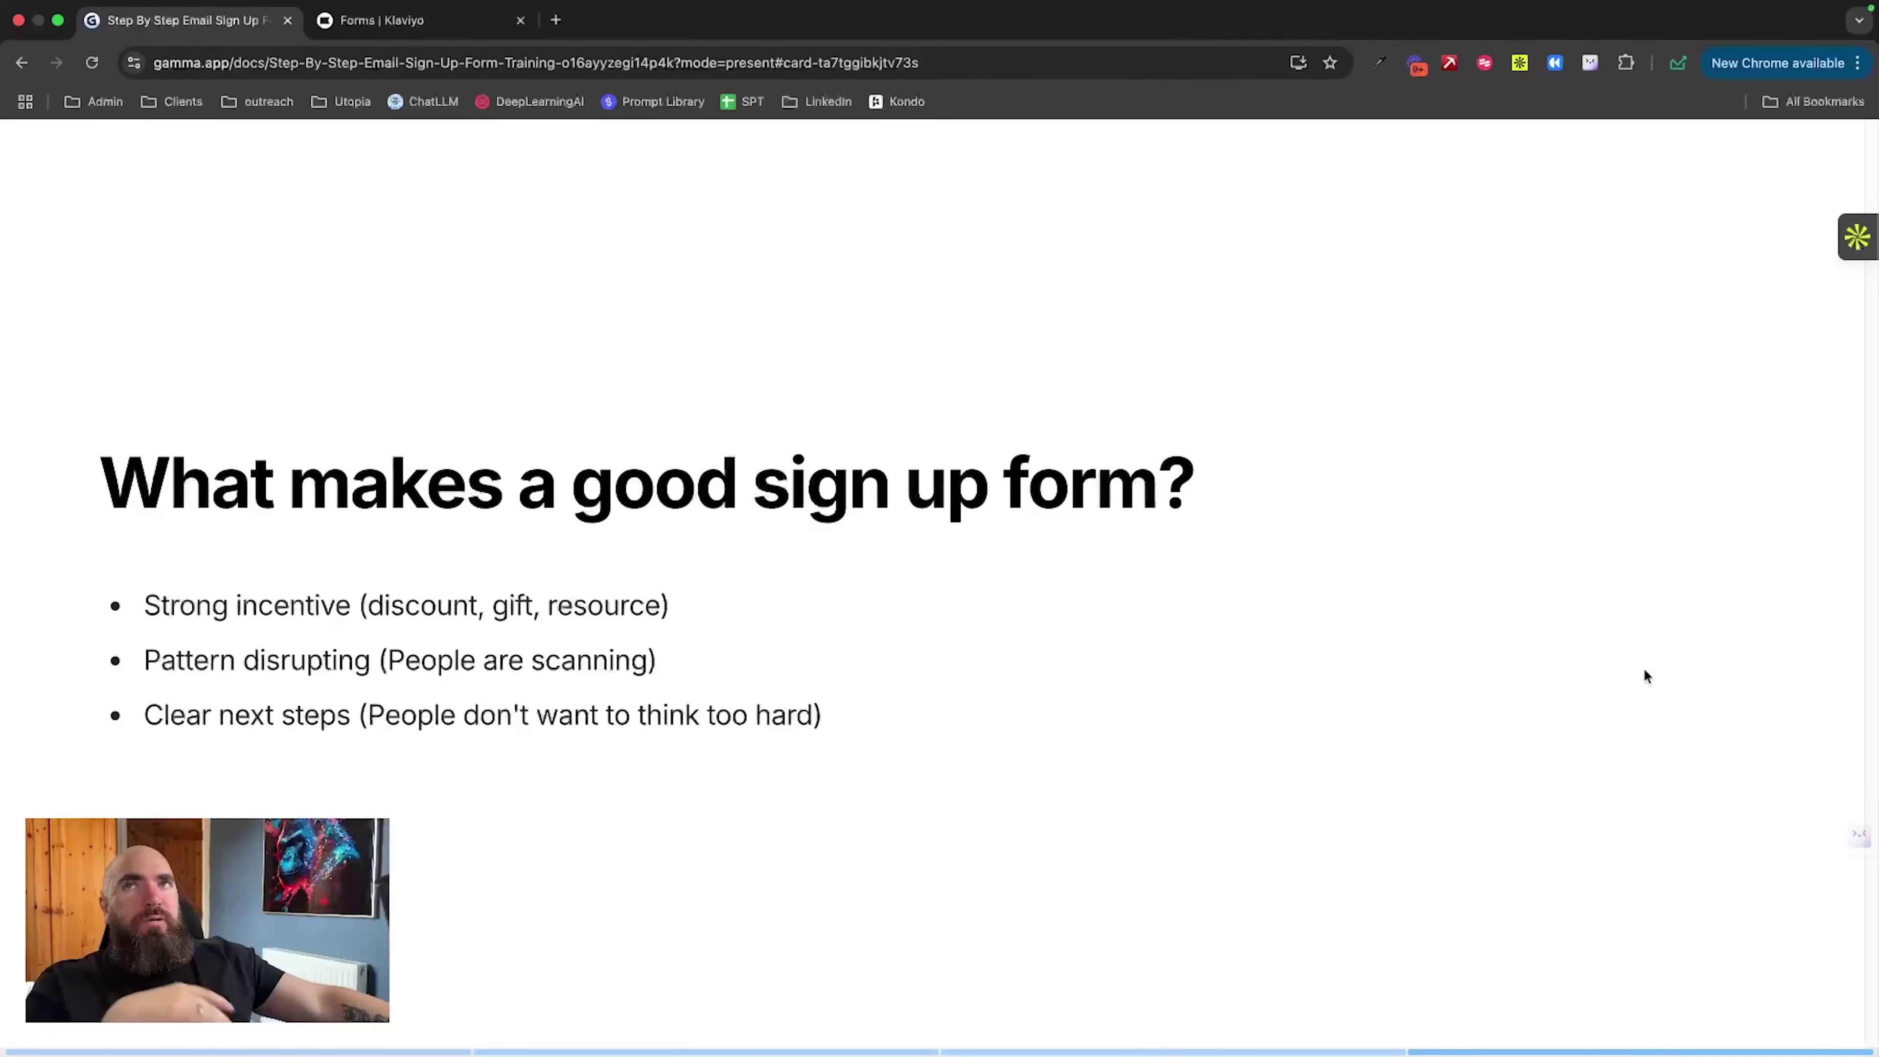
# Step: Switch to Klaviyo, open its sign-up forms page and look through the form template gallery
pyautogui.click(448, 30)
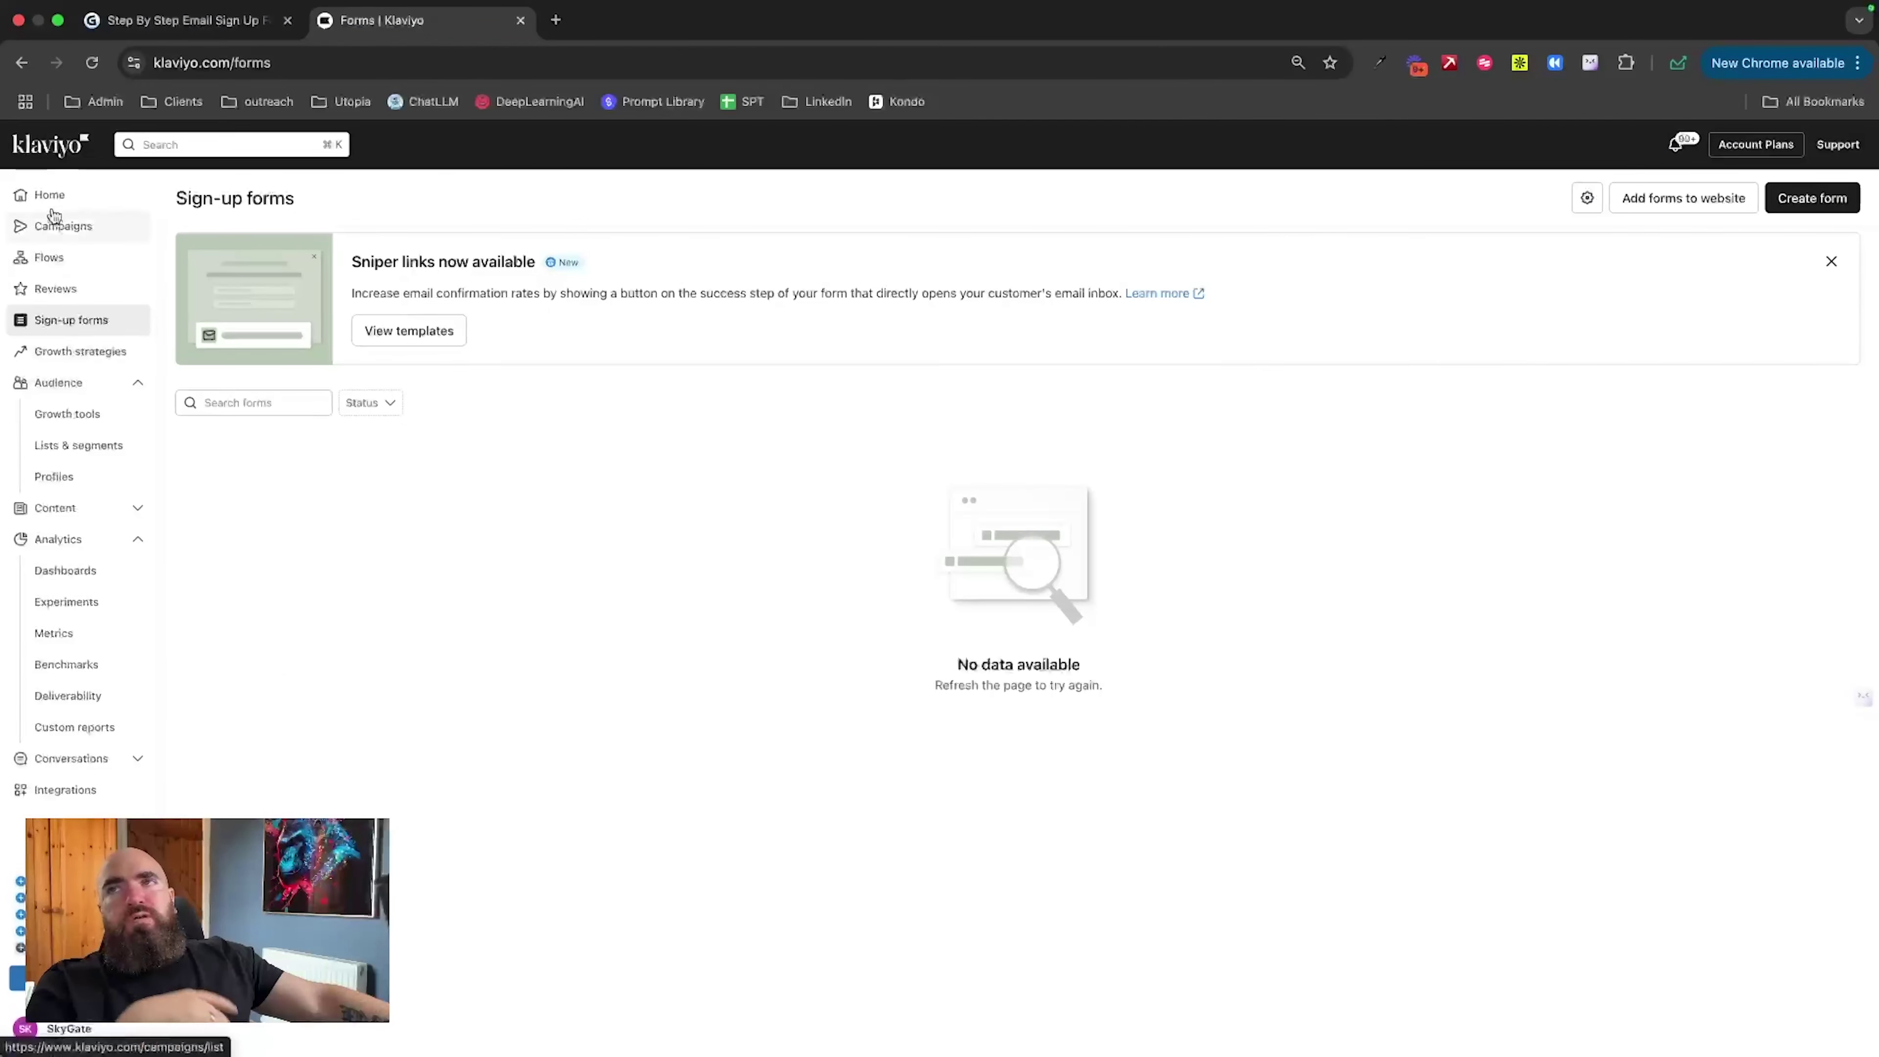
pyautogui.click(59, 326)
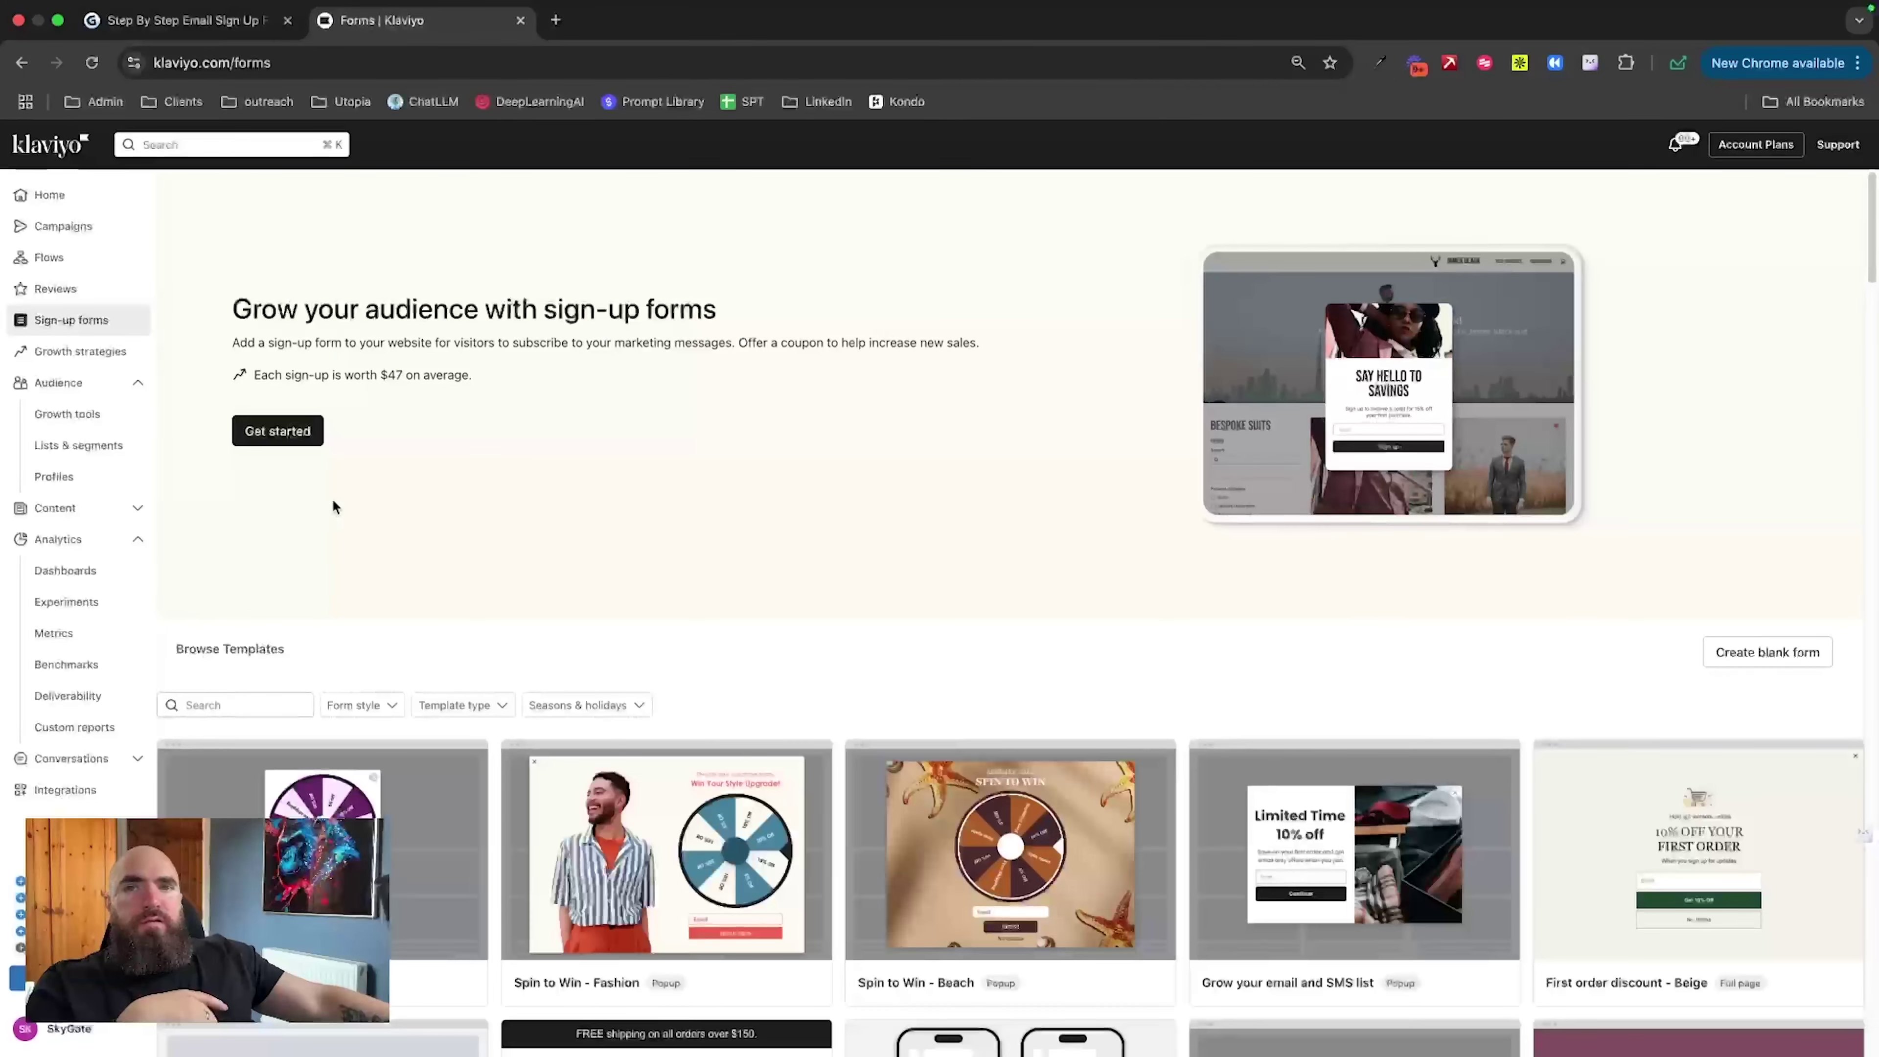
pyautogui.scroll(-2, 596, 549)
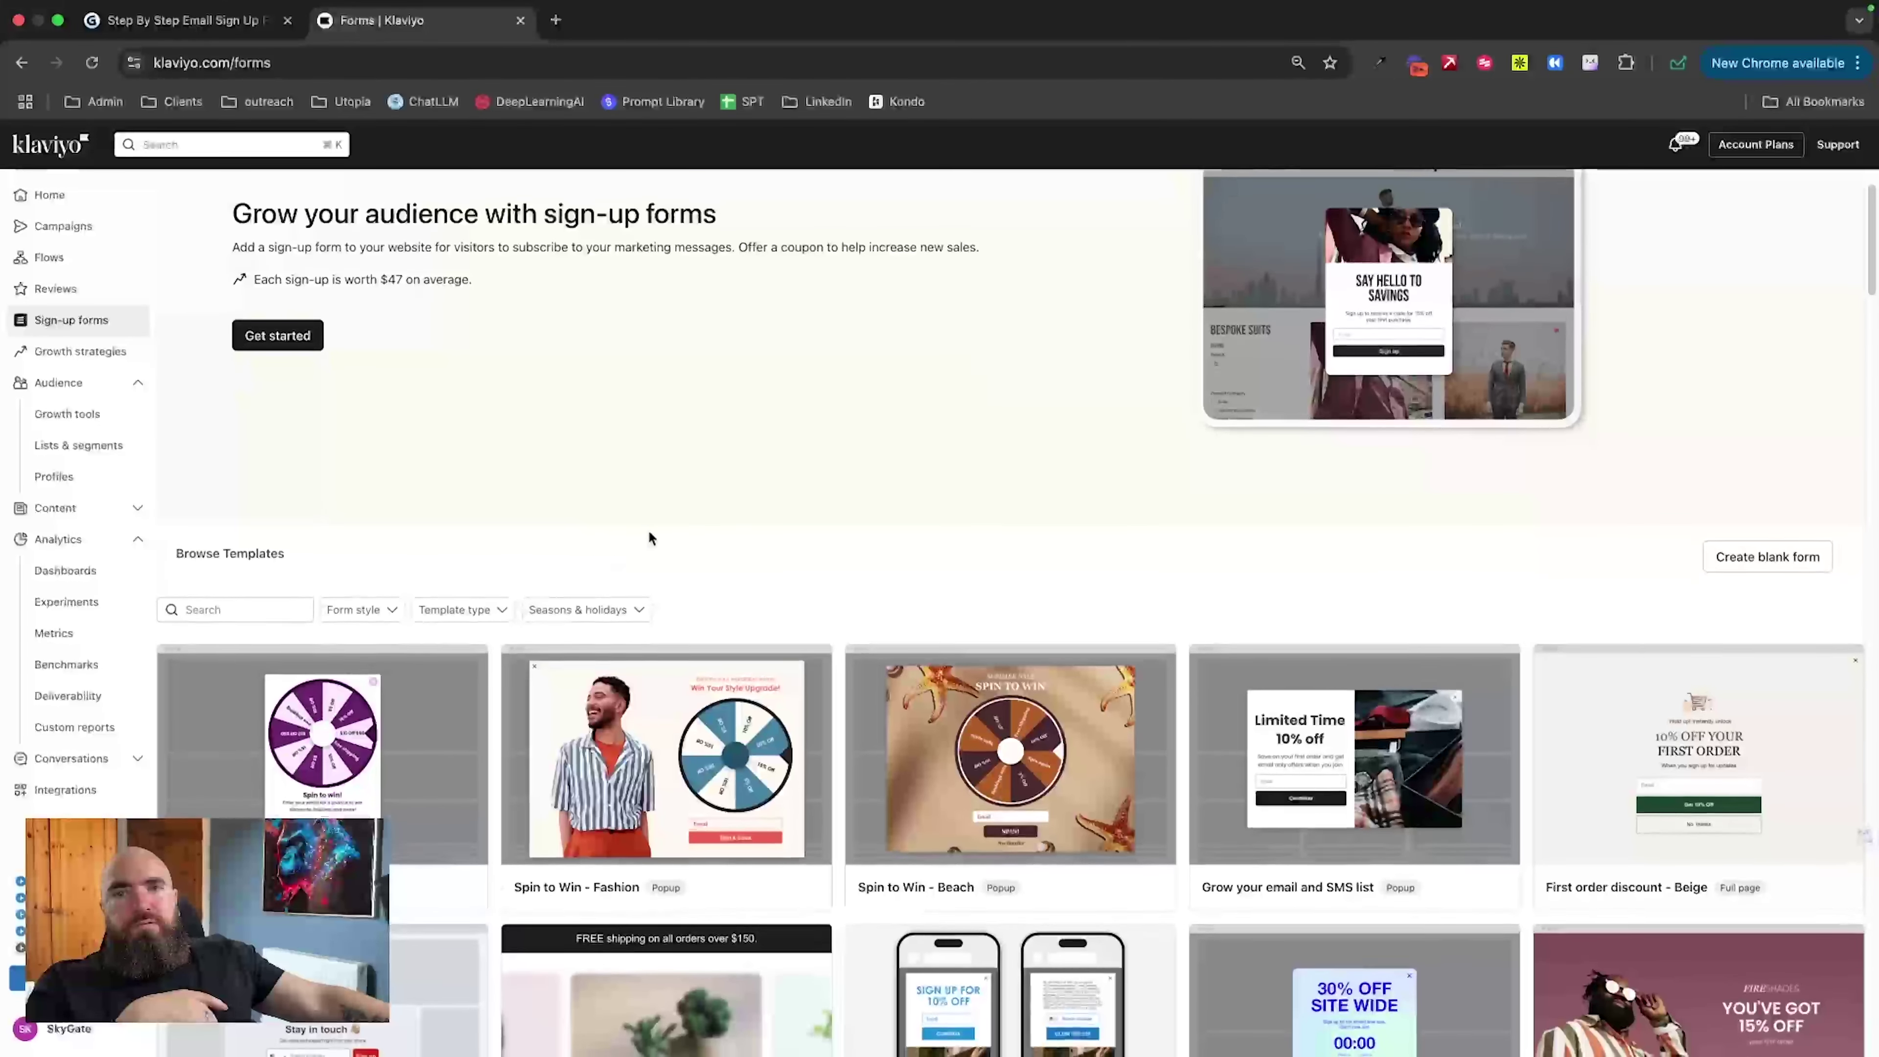
pyautogui.scroll(-3, 647, 528)
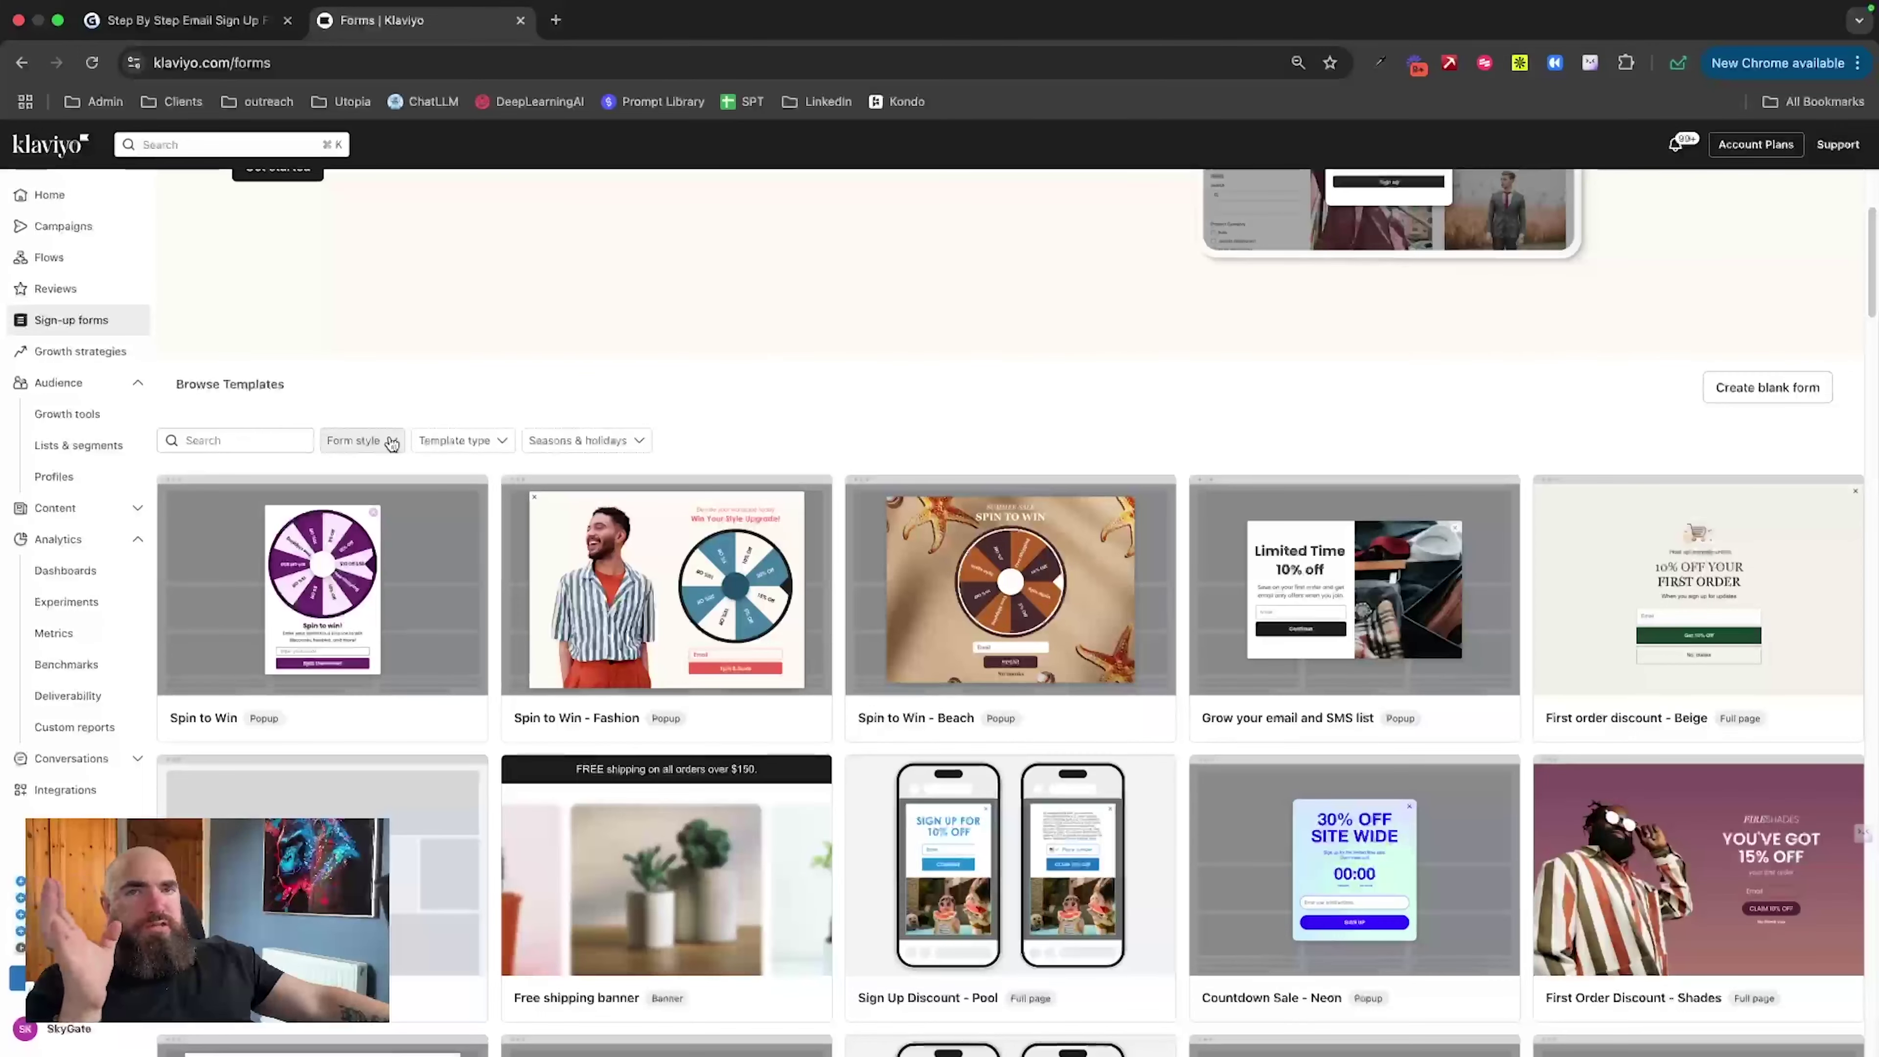
pyautogui.scroll(-20, 835, 612)
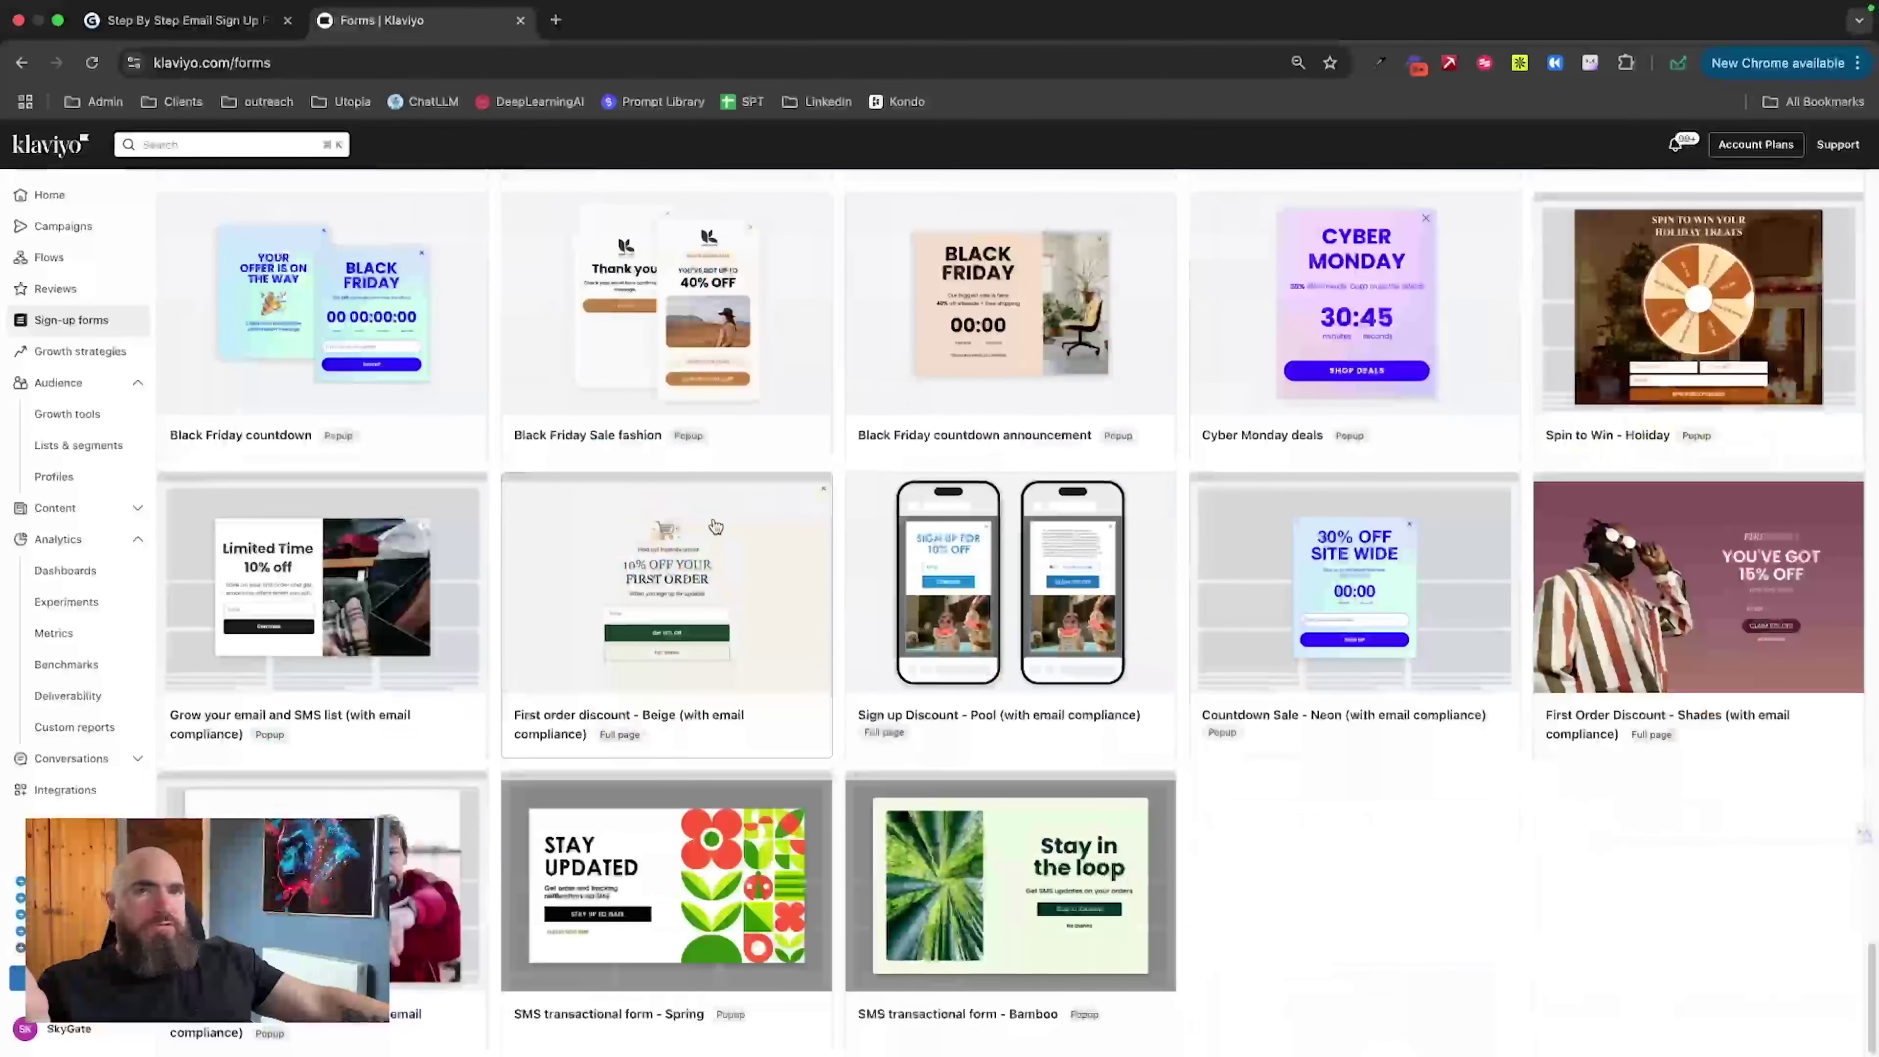
pyautogui.scroll(15, 714, 526)
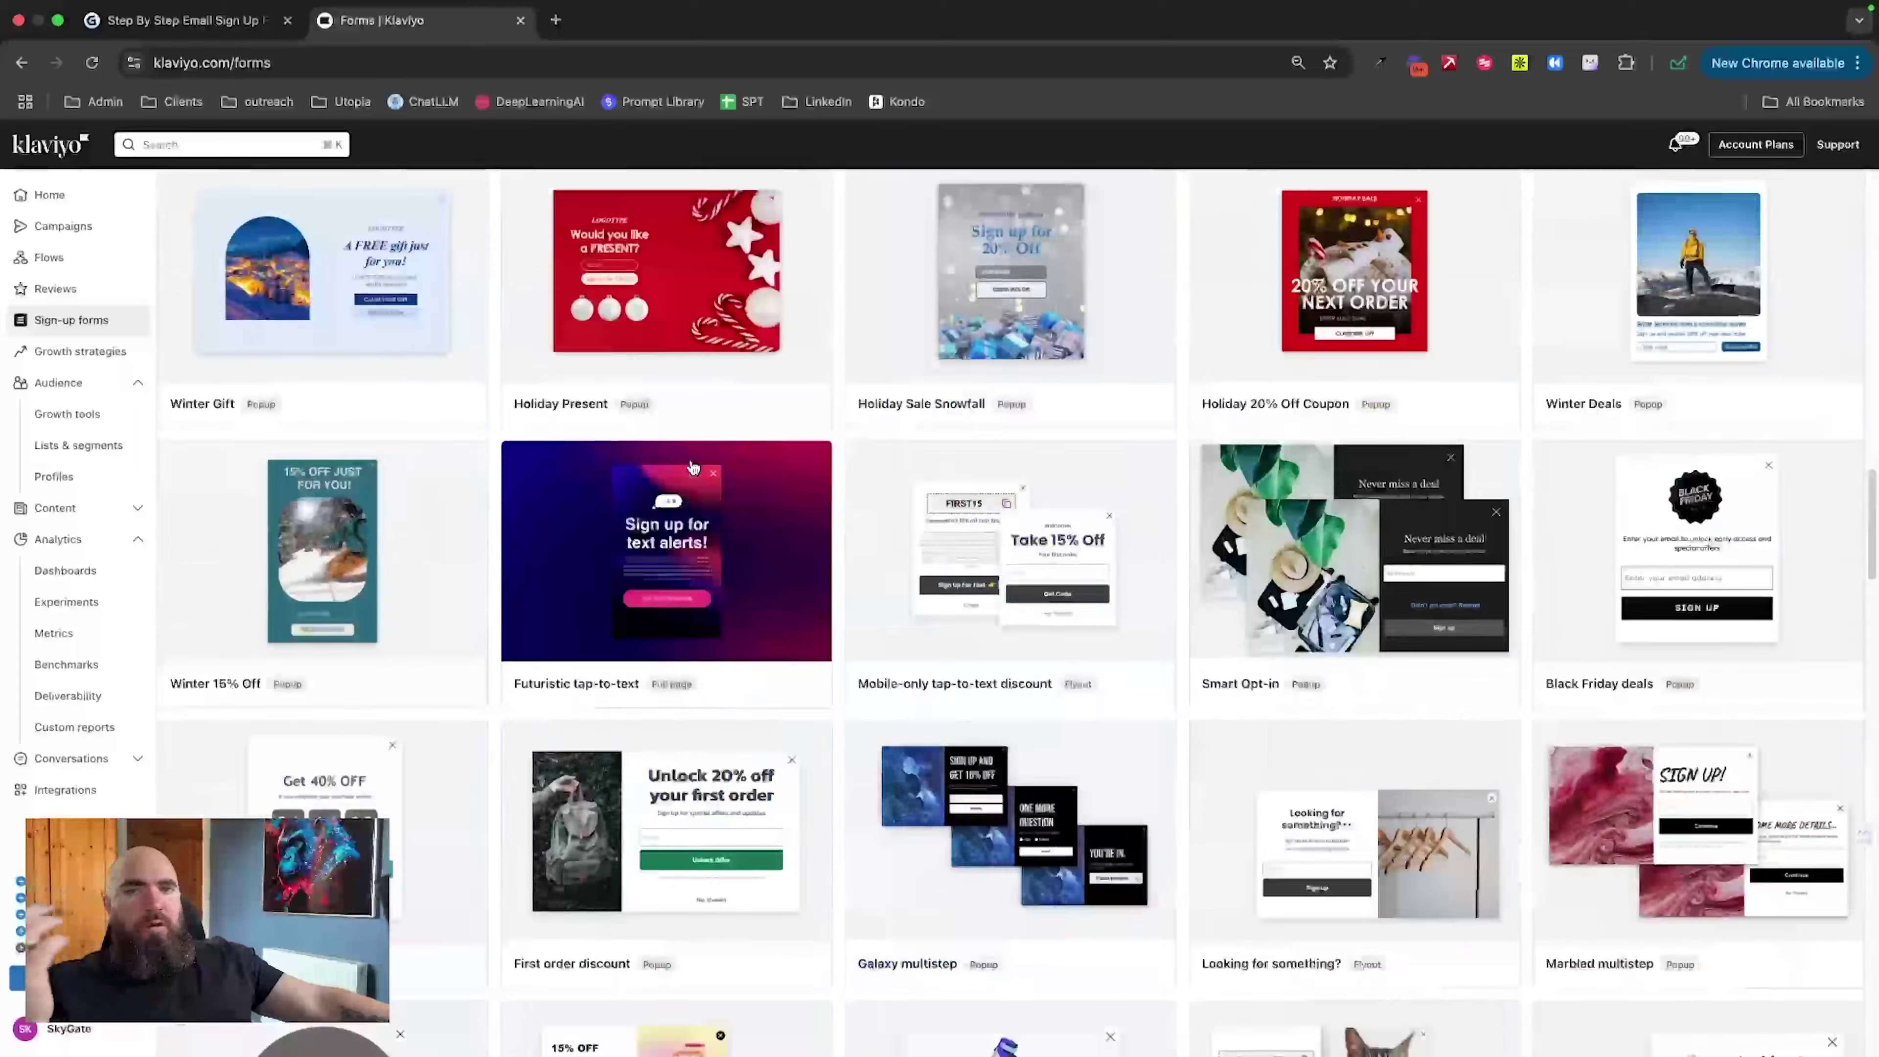
pyautogui.scroll(10, 688, 463)
pyautogui.scroll(-3, 403, 529)
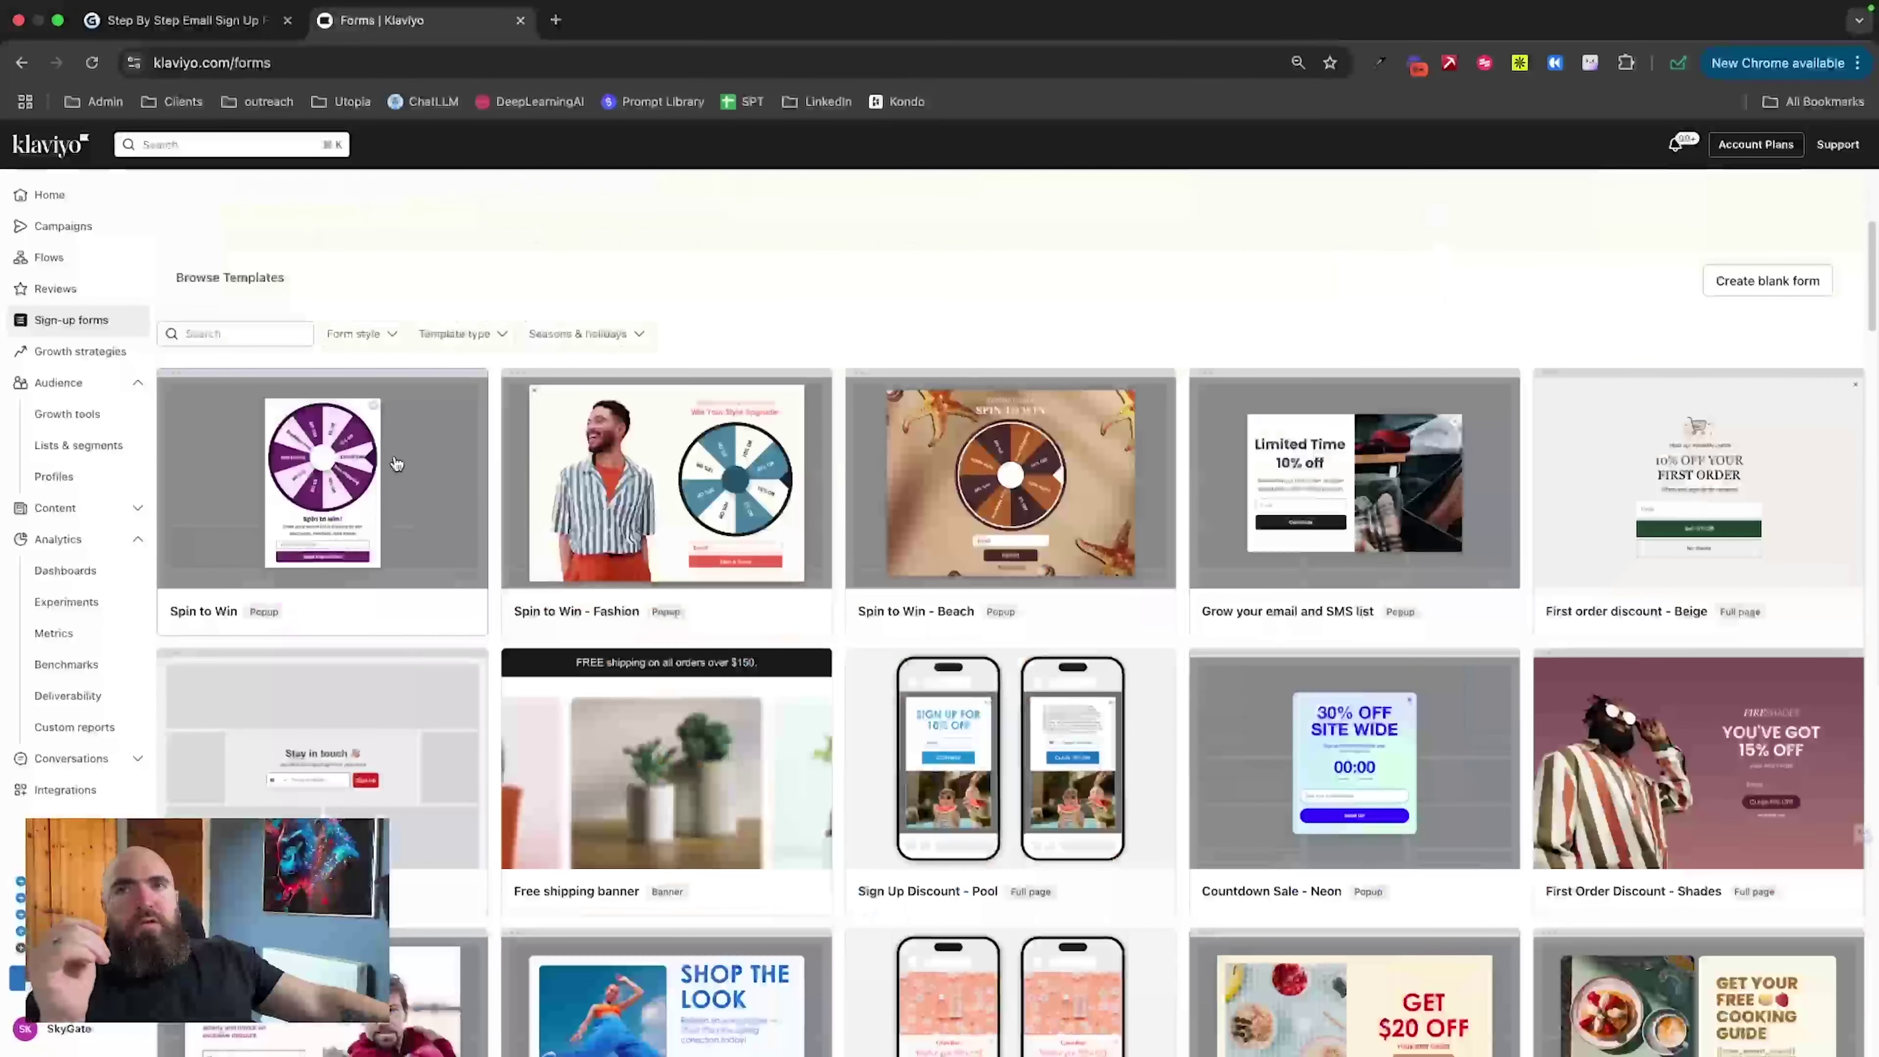
# Step: Filter the template gallery by form style so that only Full page is selected
pyautogui.click(390, 335)
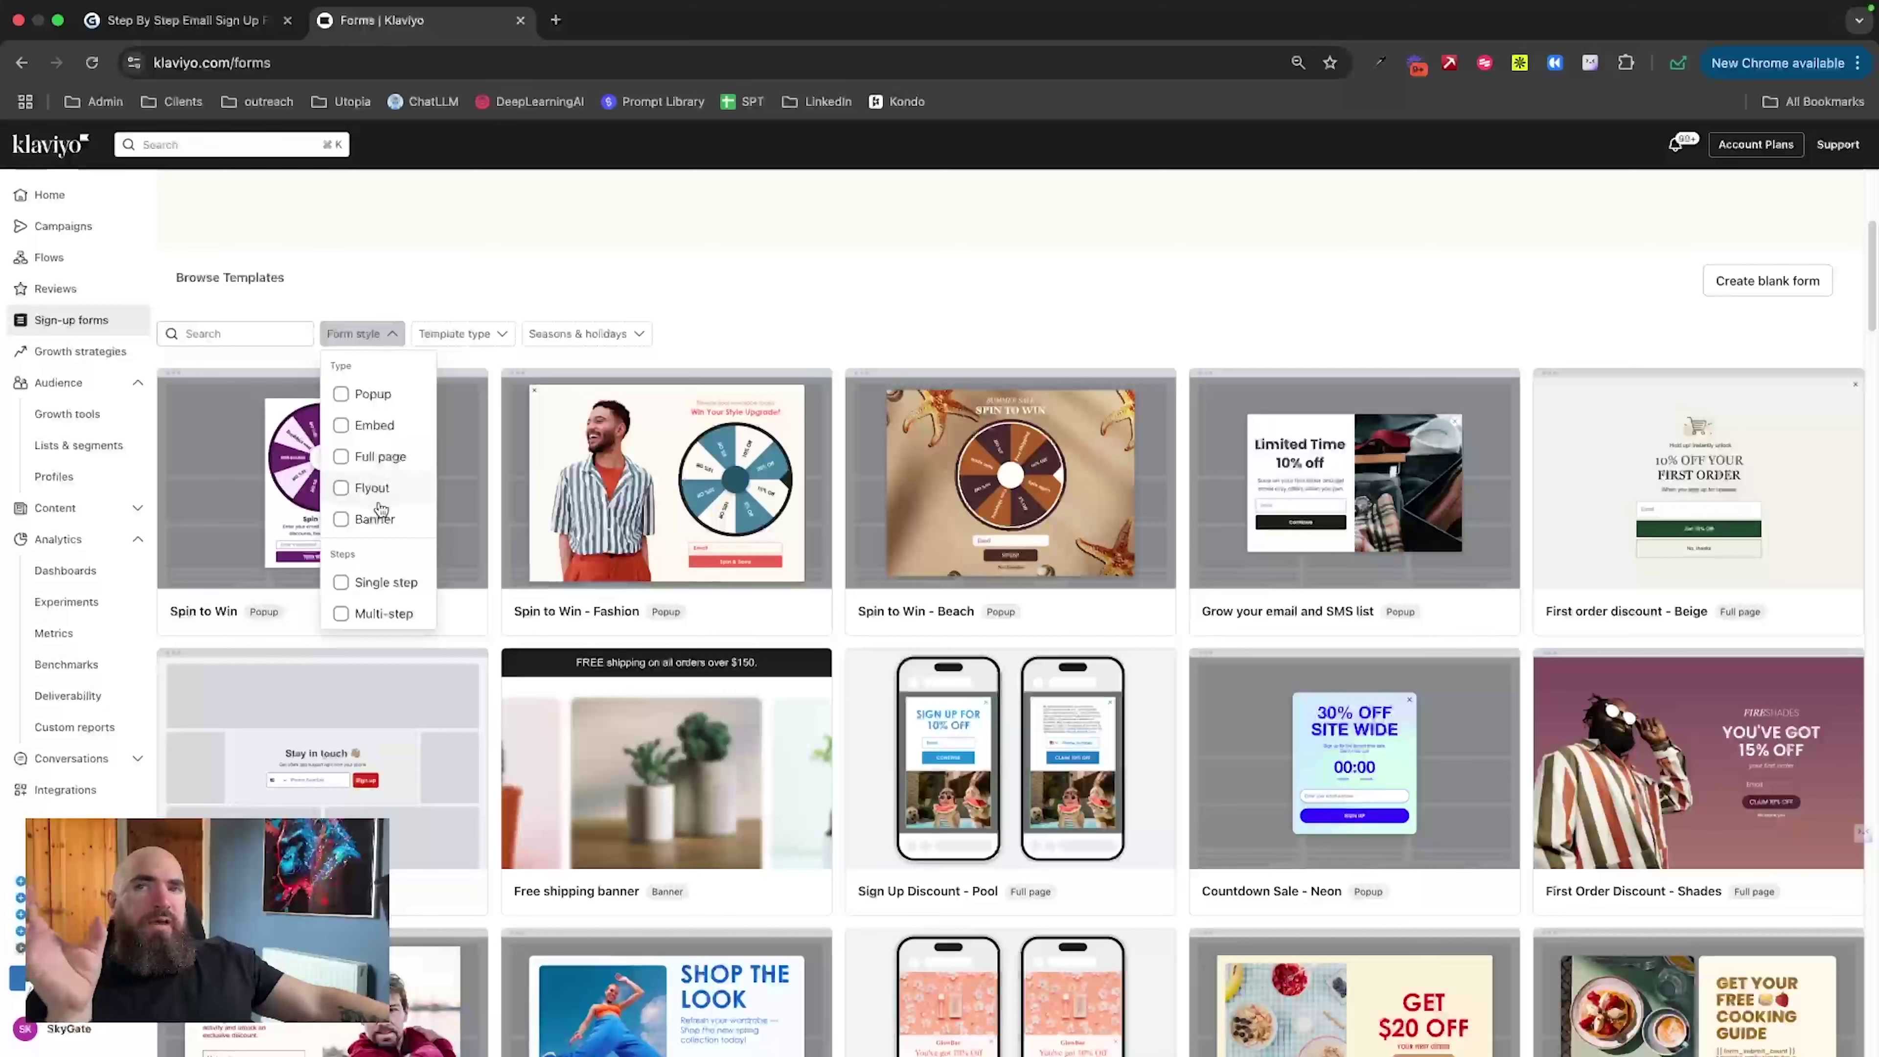
pyautogui.click(375, 519)
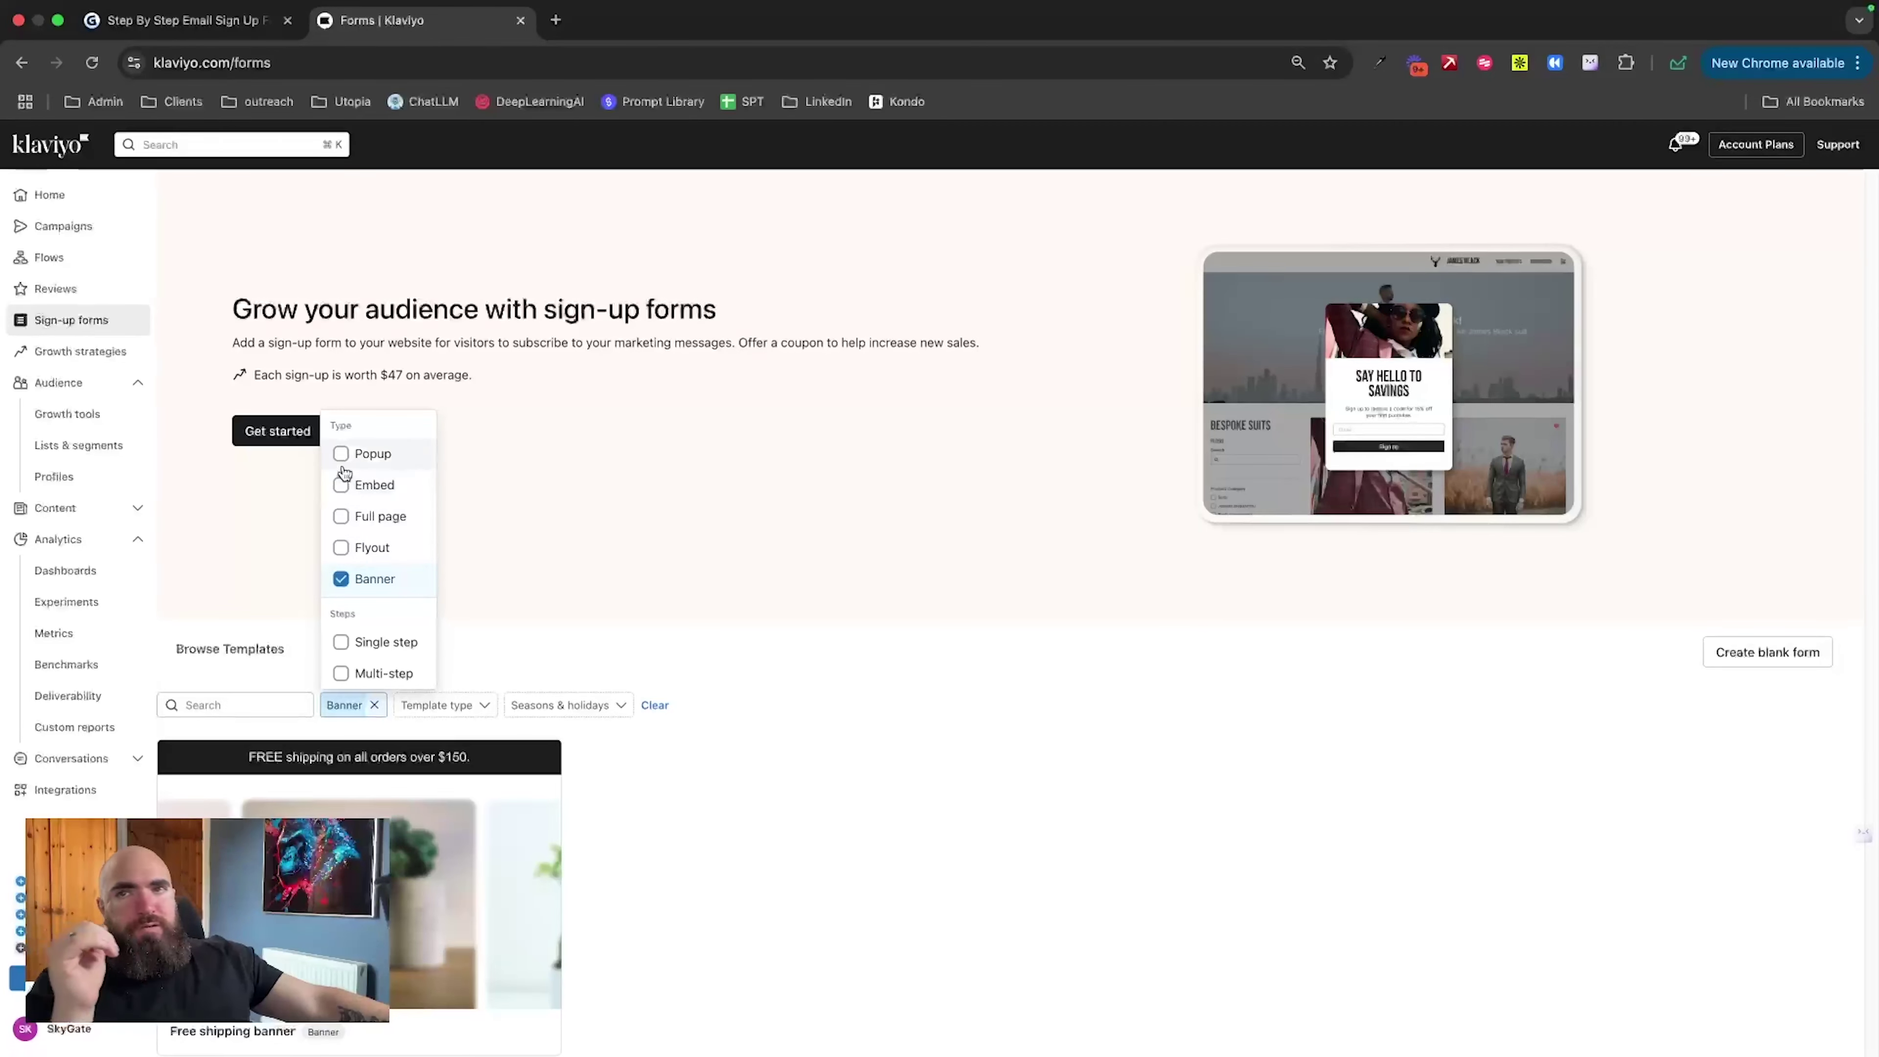
pyautogui.click(342, 519)
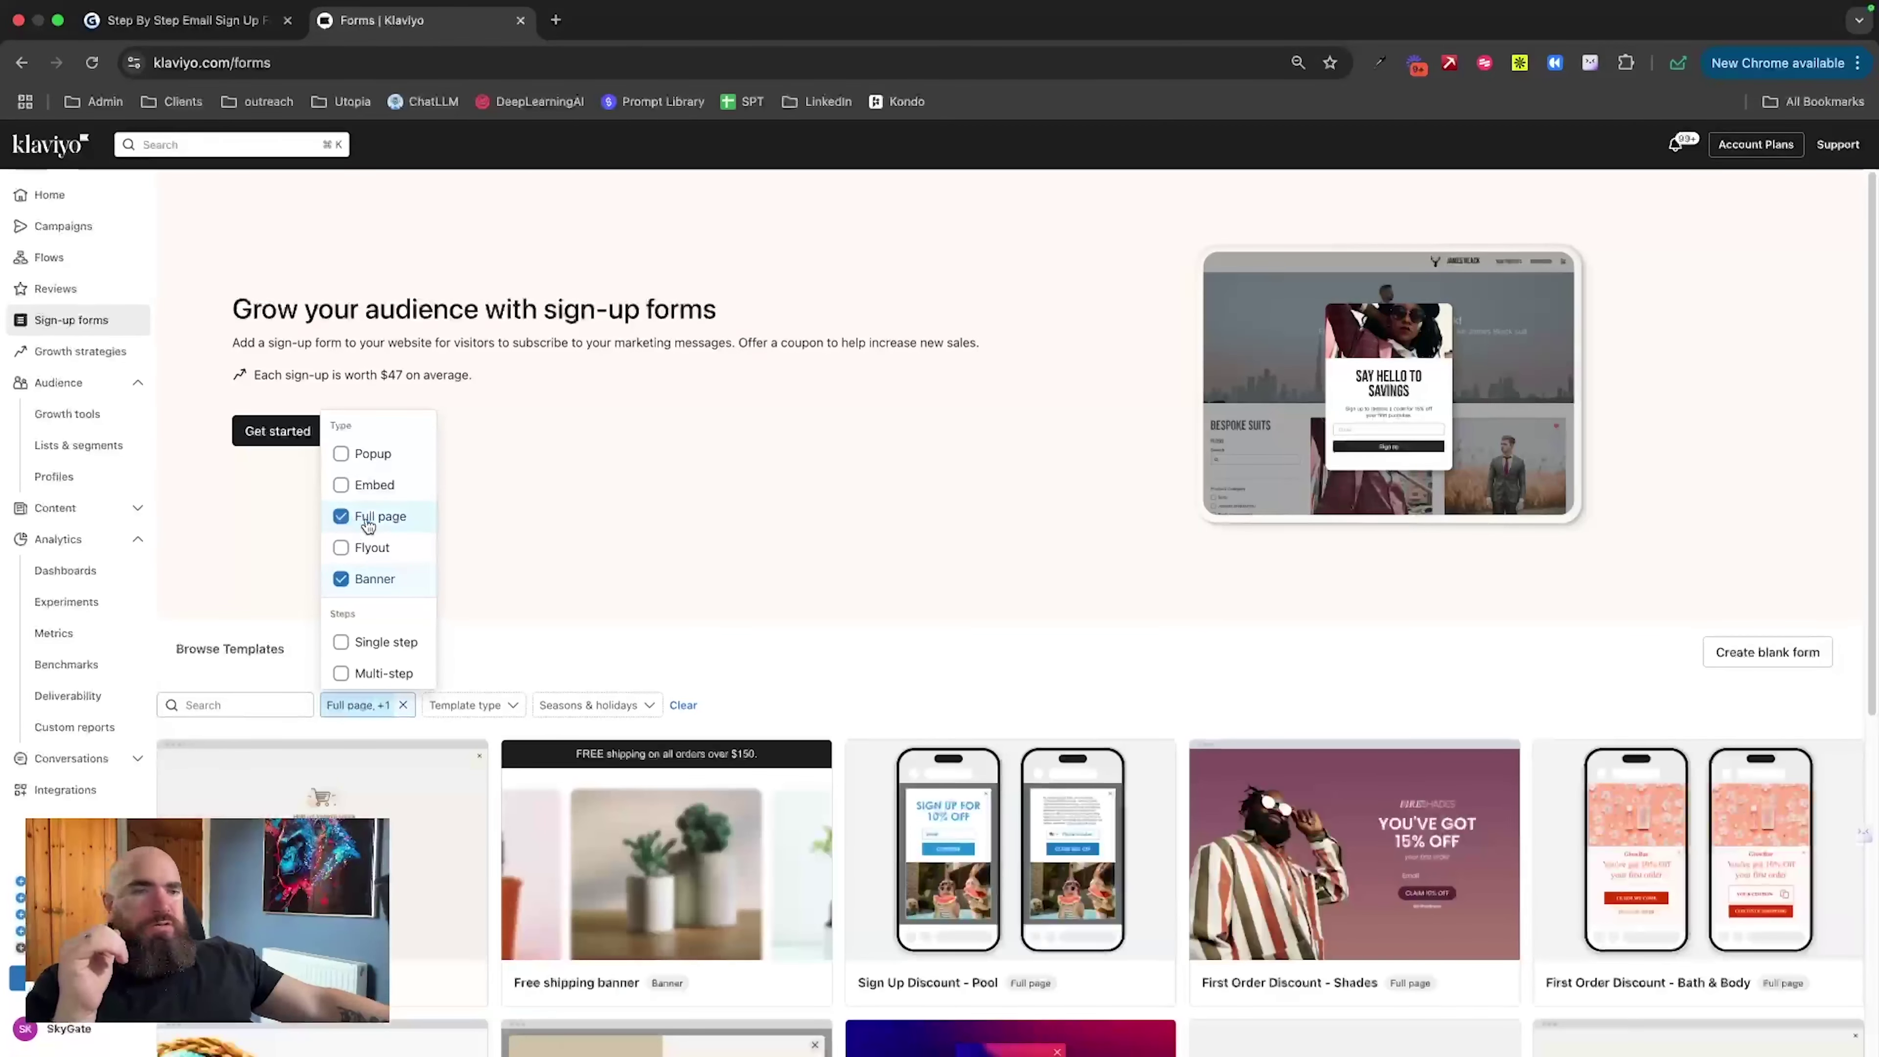
pyautogui.click(349, 585)
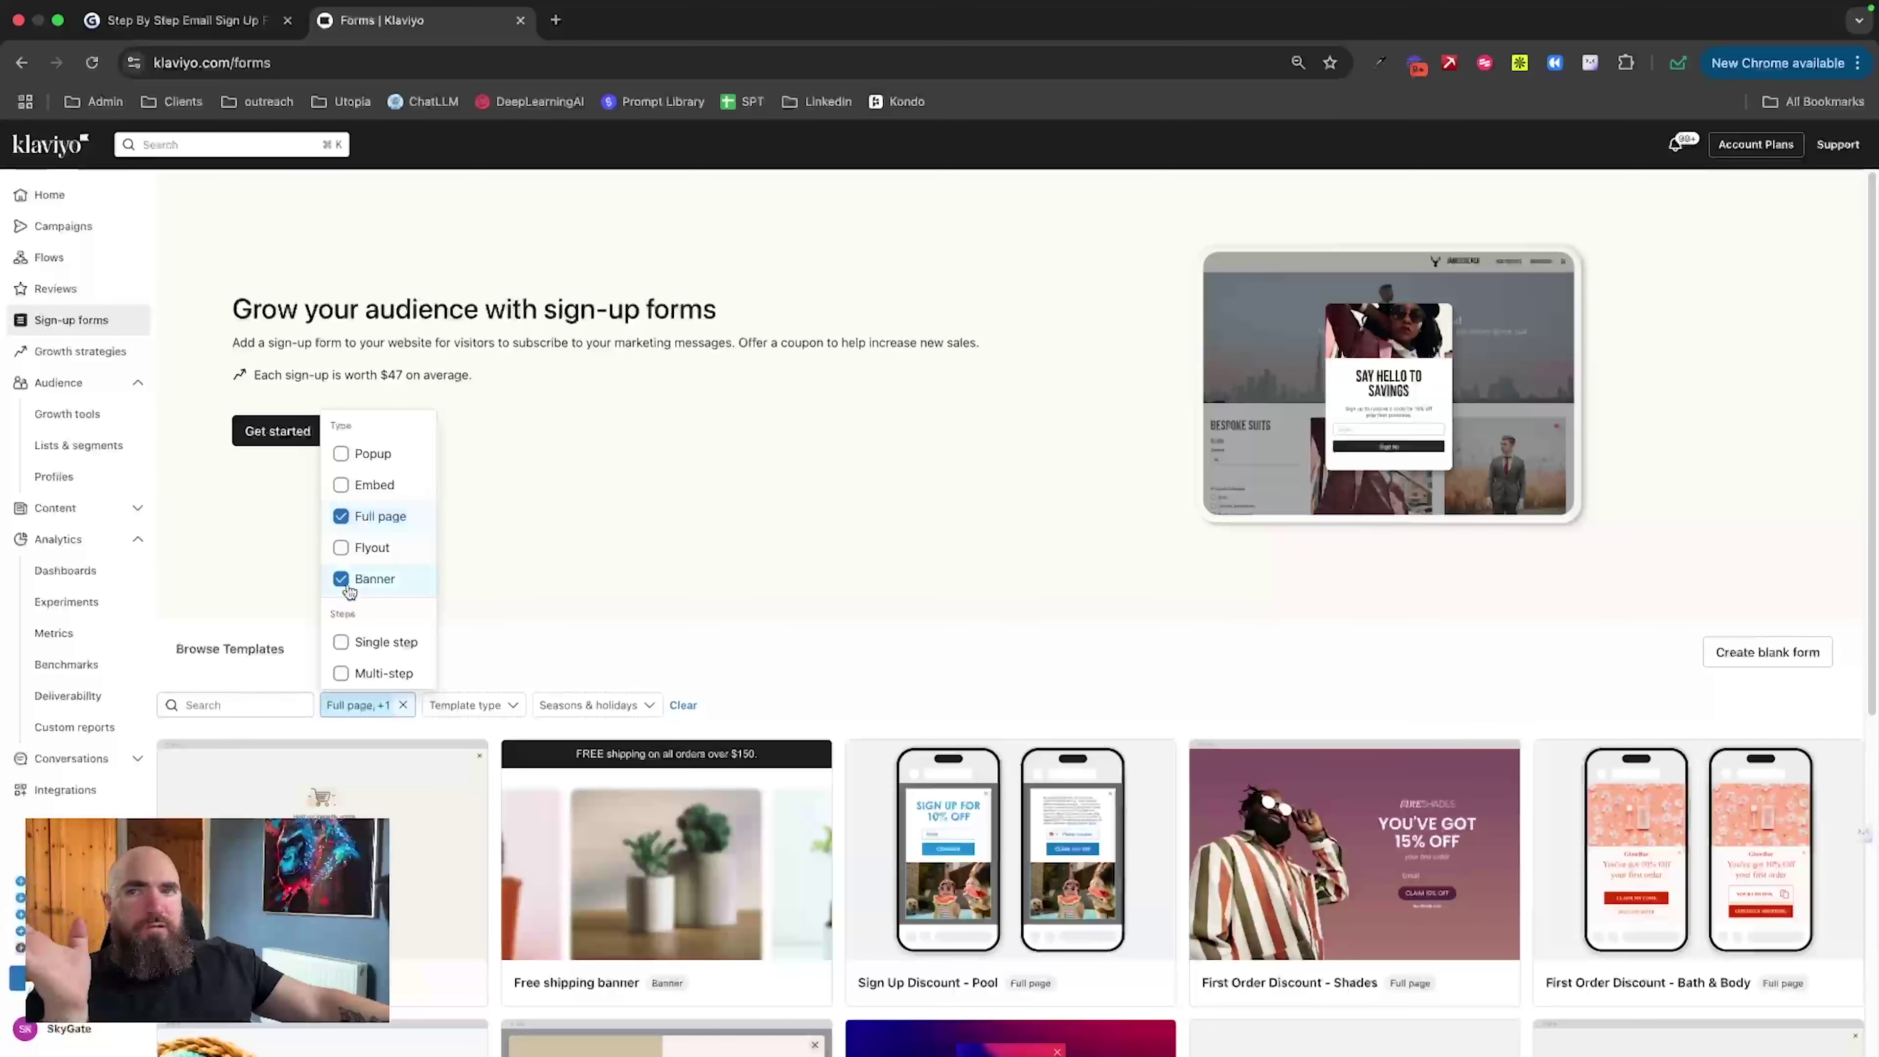
pyautogui.click(341, 675)
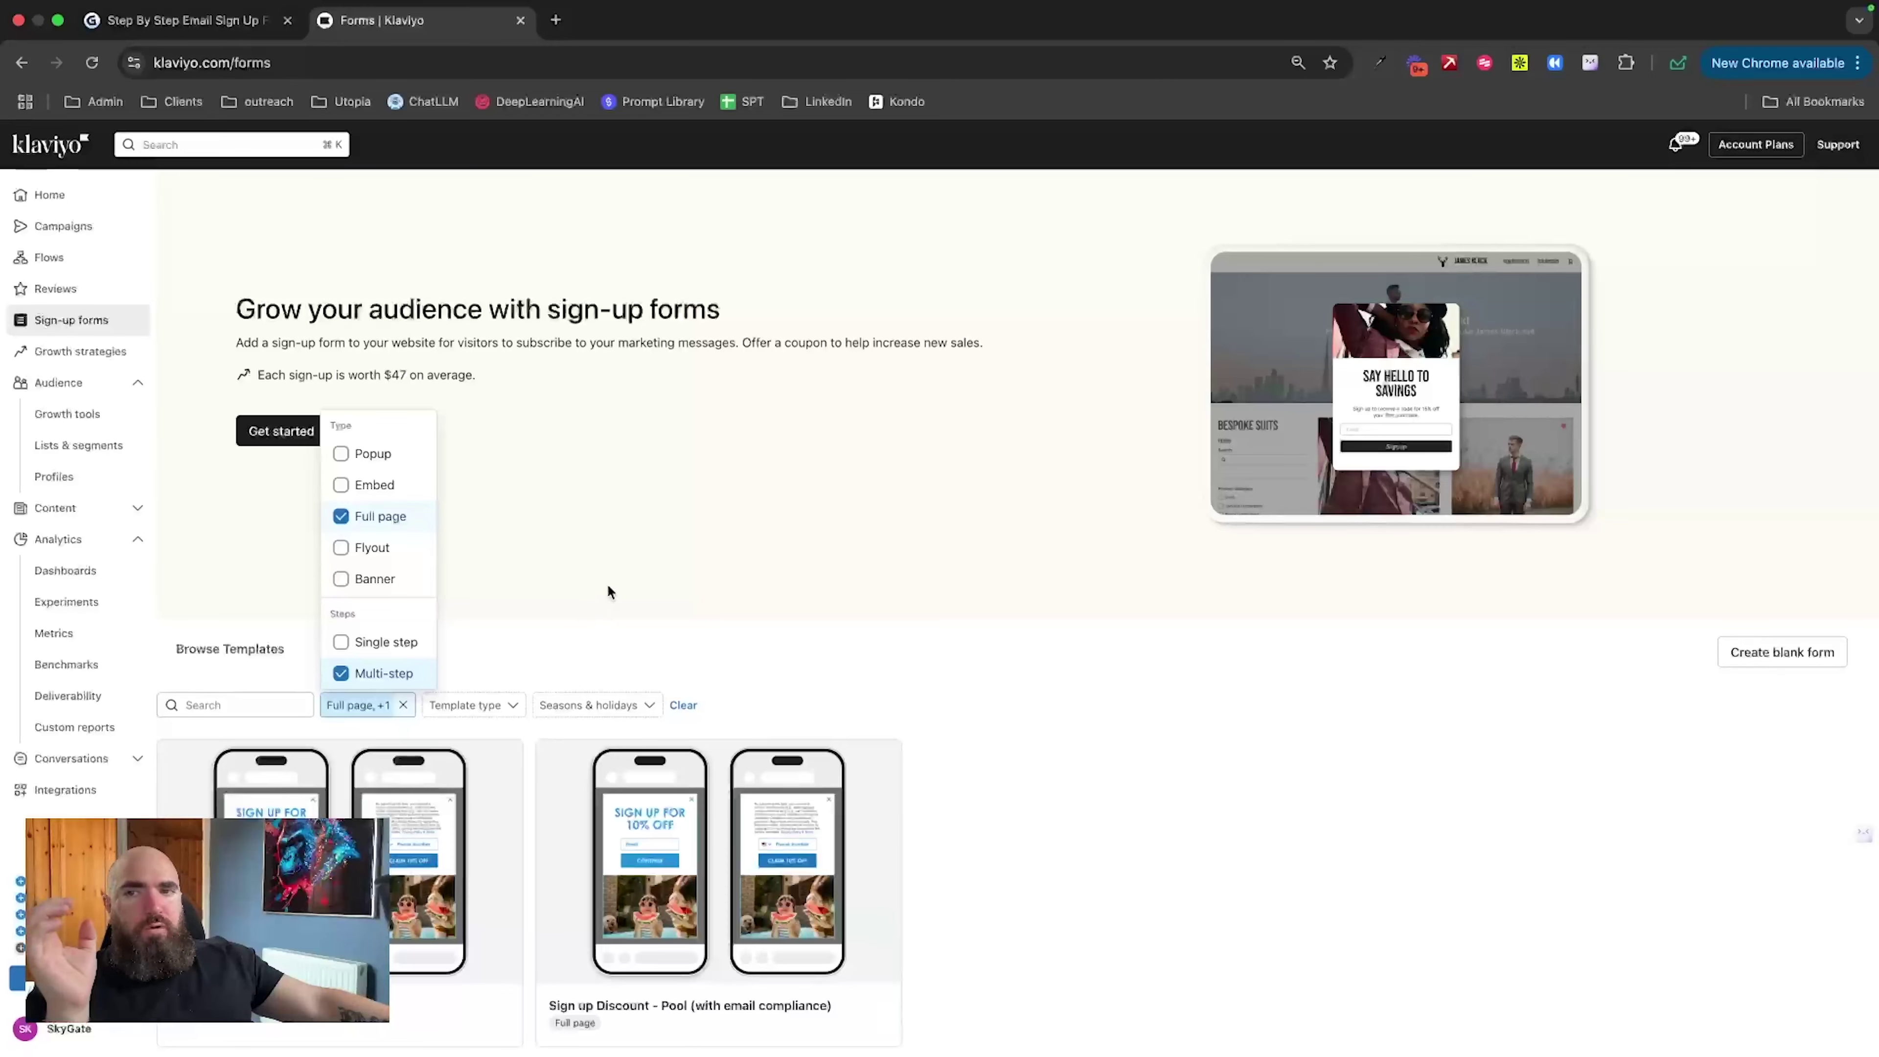
pyautogui.click(346, 674)
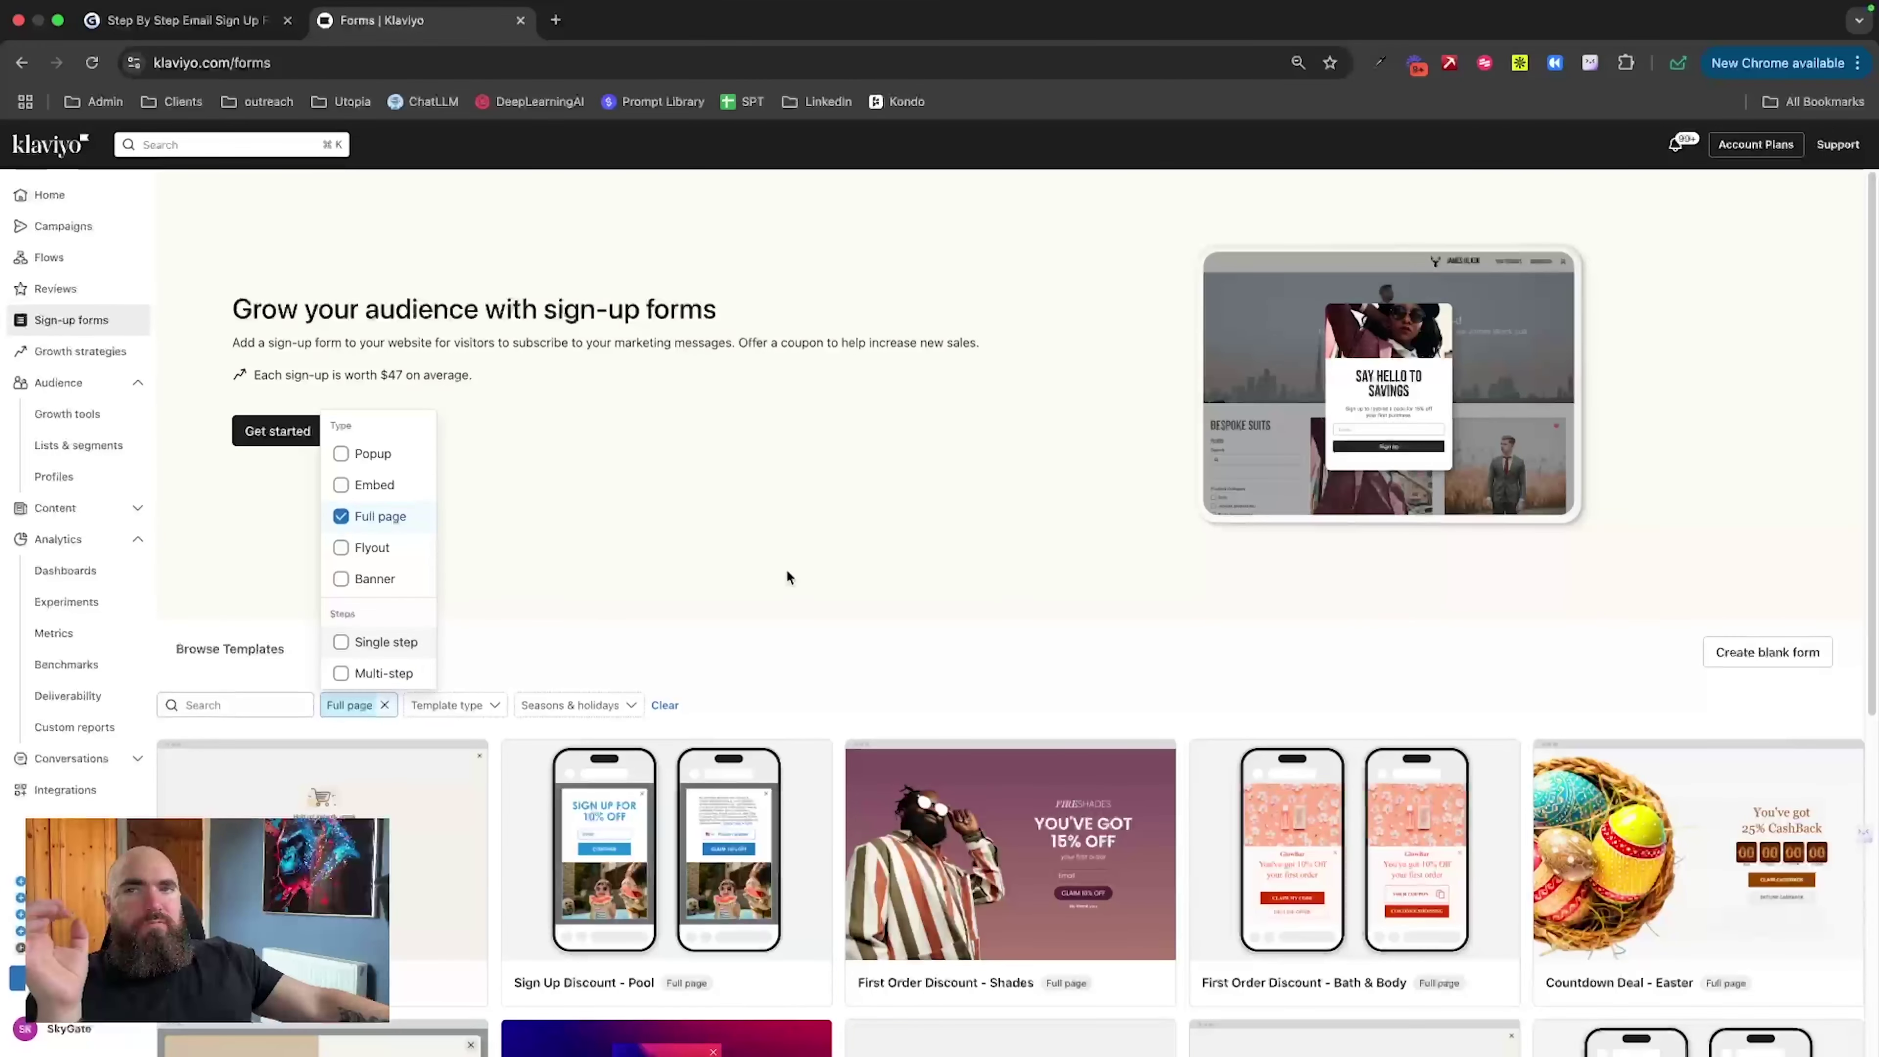
pyautogui.scroll(-1, 788, 573)
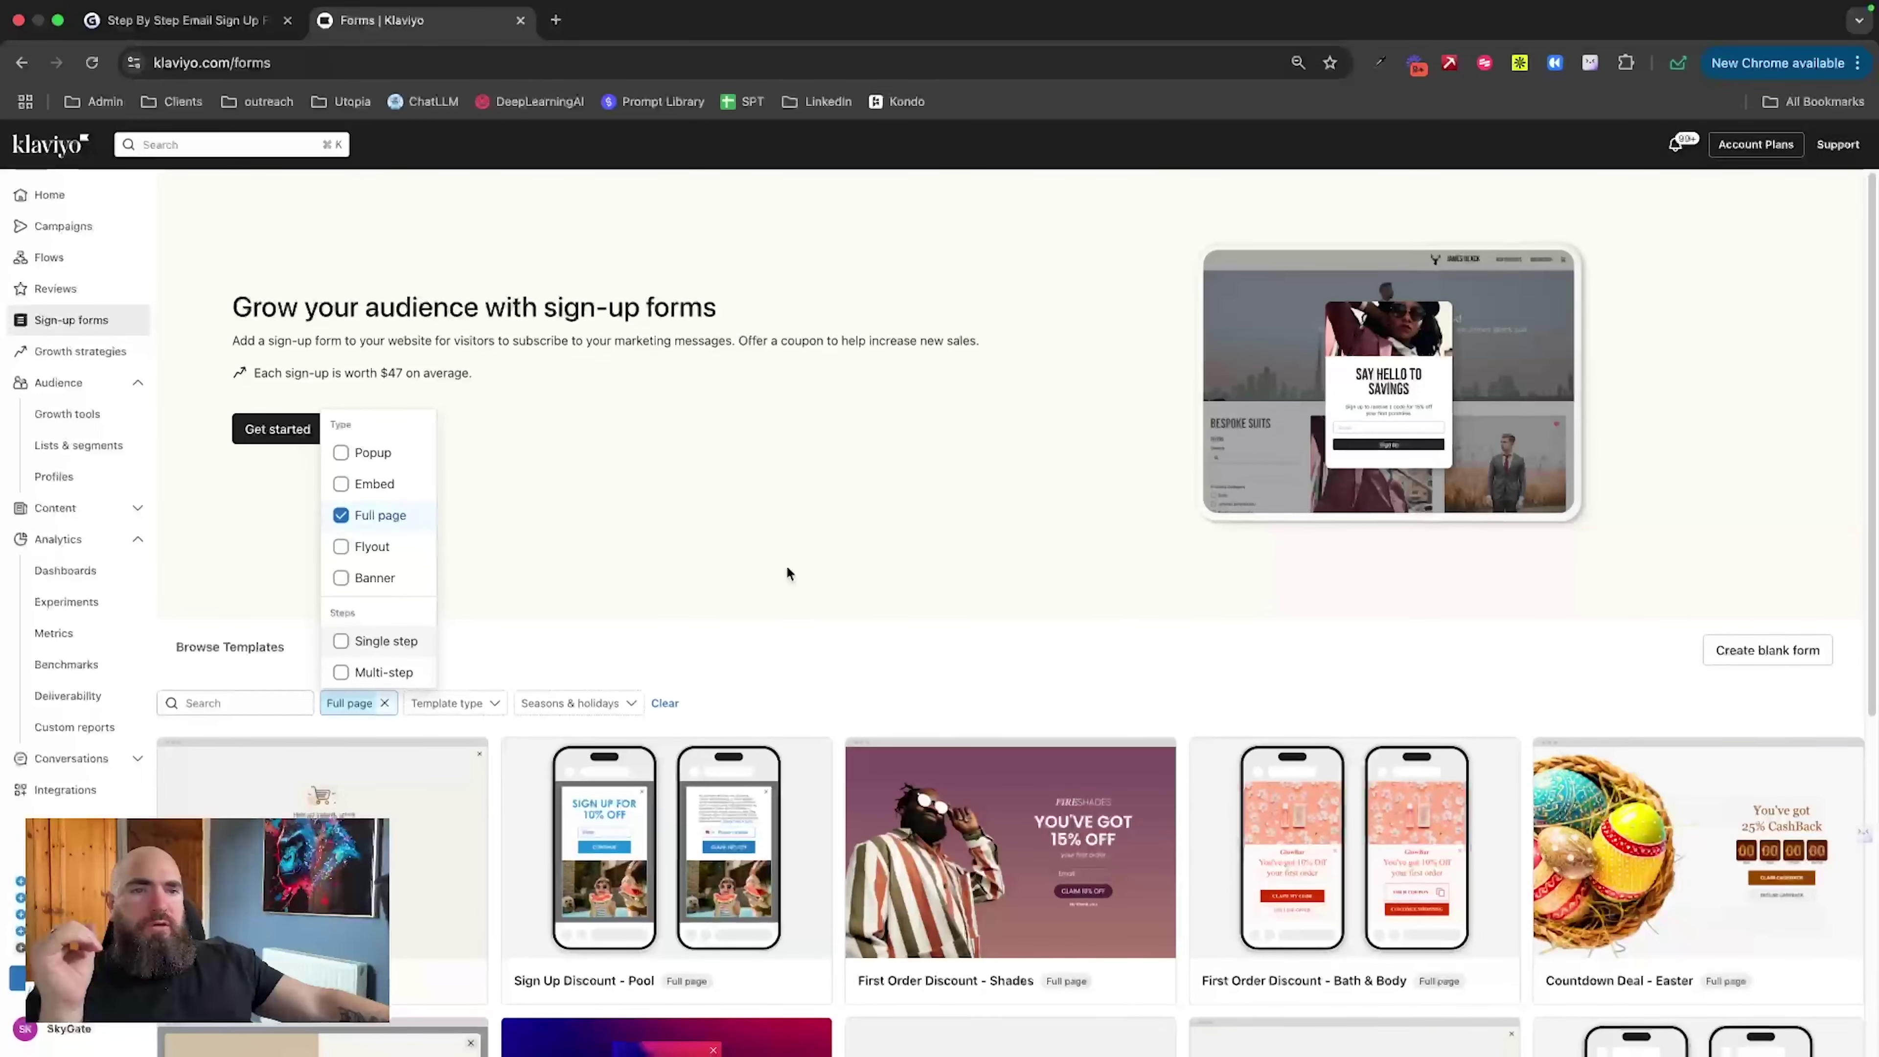
pyautogui.scroll(-5, 785, 571)
pyautogui.click(656, 488)
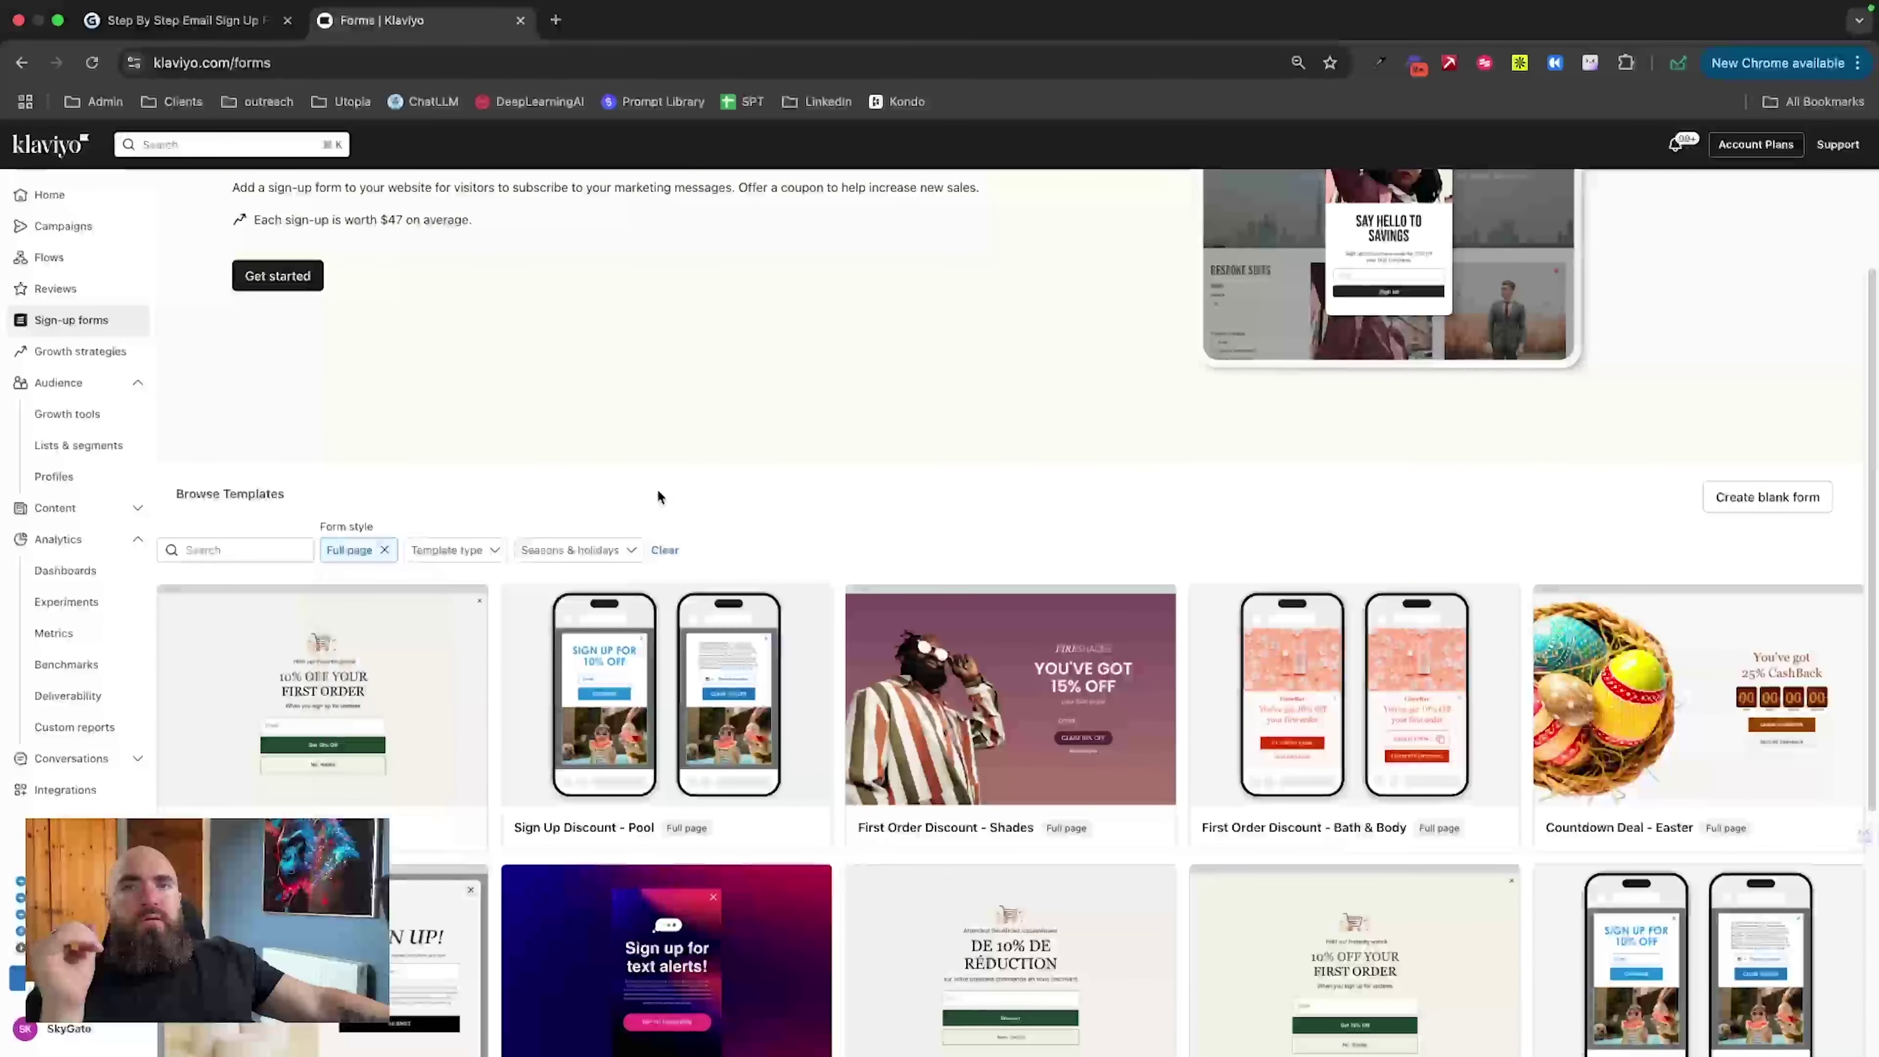
# Step: Limit the template type filter to Email consent collection, and check the seasons and holidays options without choosing any
pyautogui.click(495, 550)
pyautogui.scroll(-1, 495, 551)
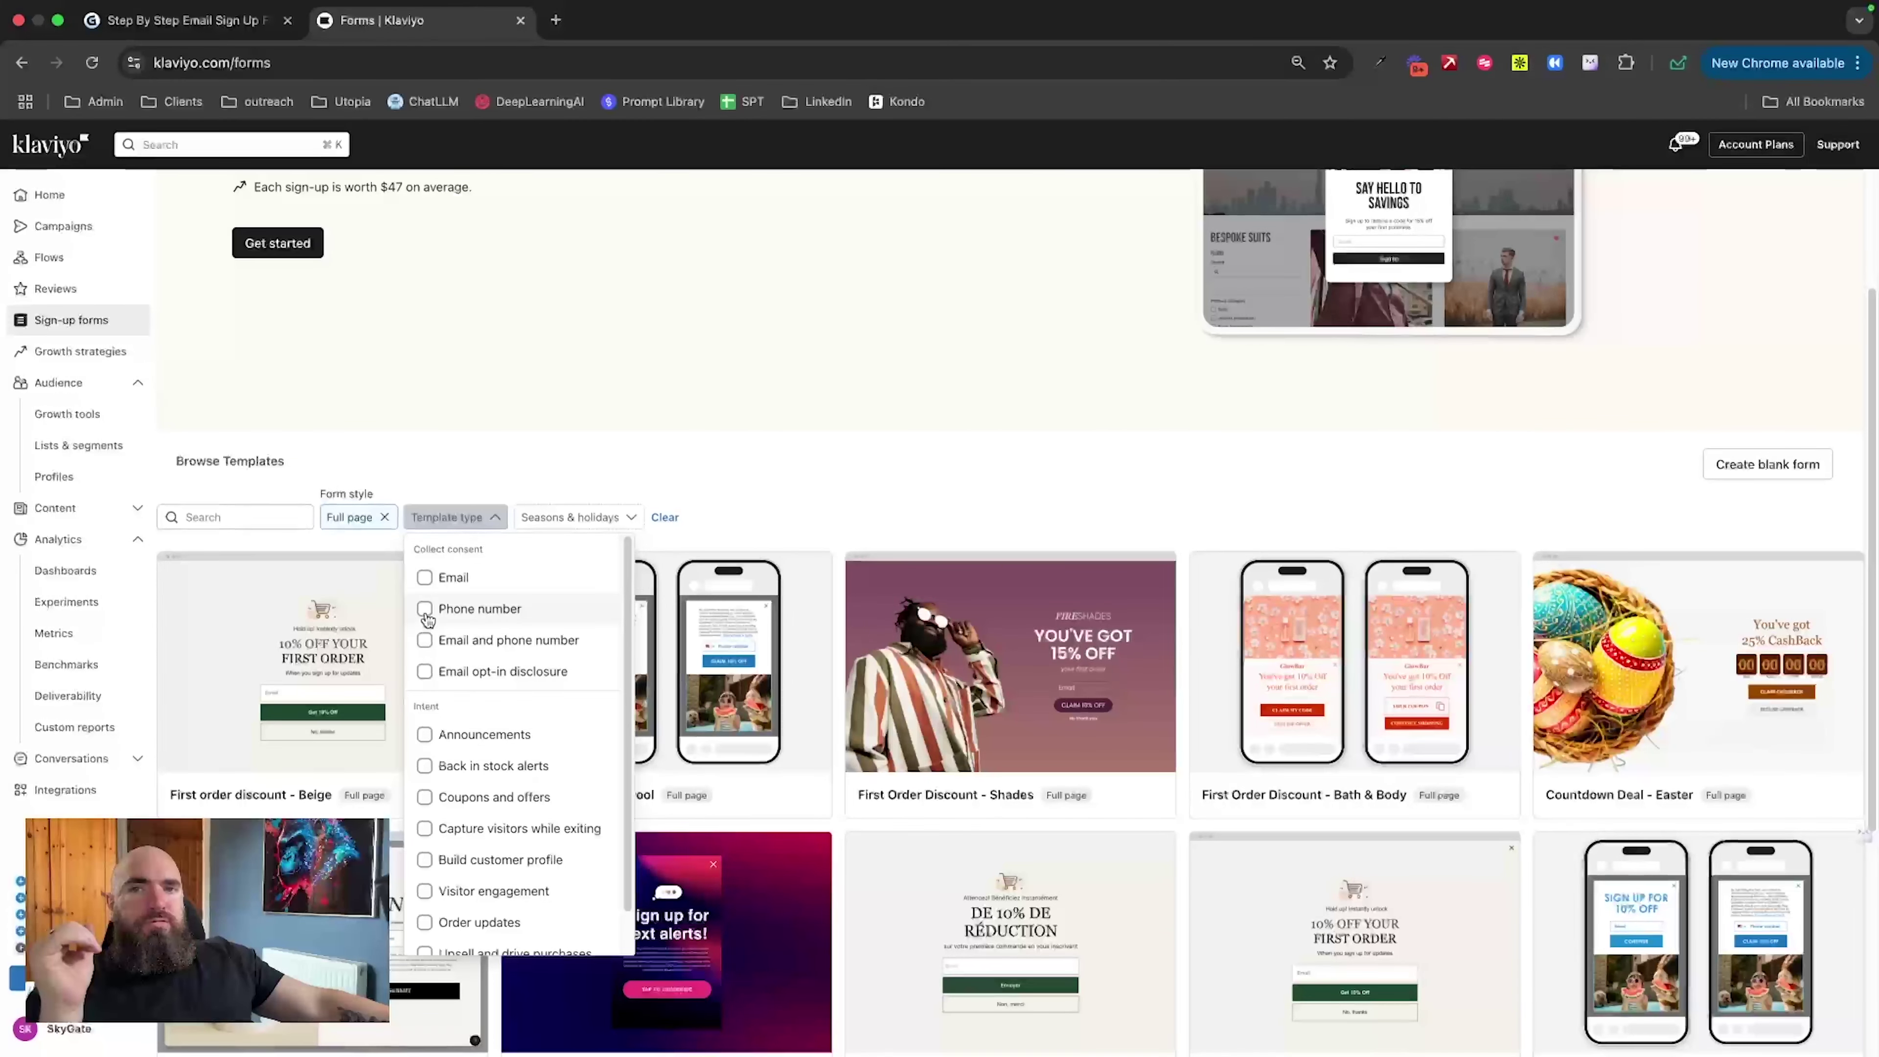
pyautogui.click(424, 641)
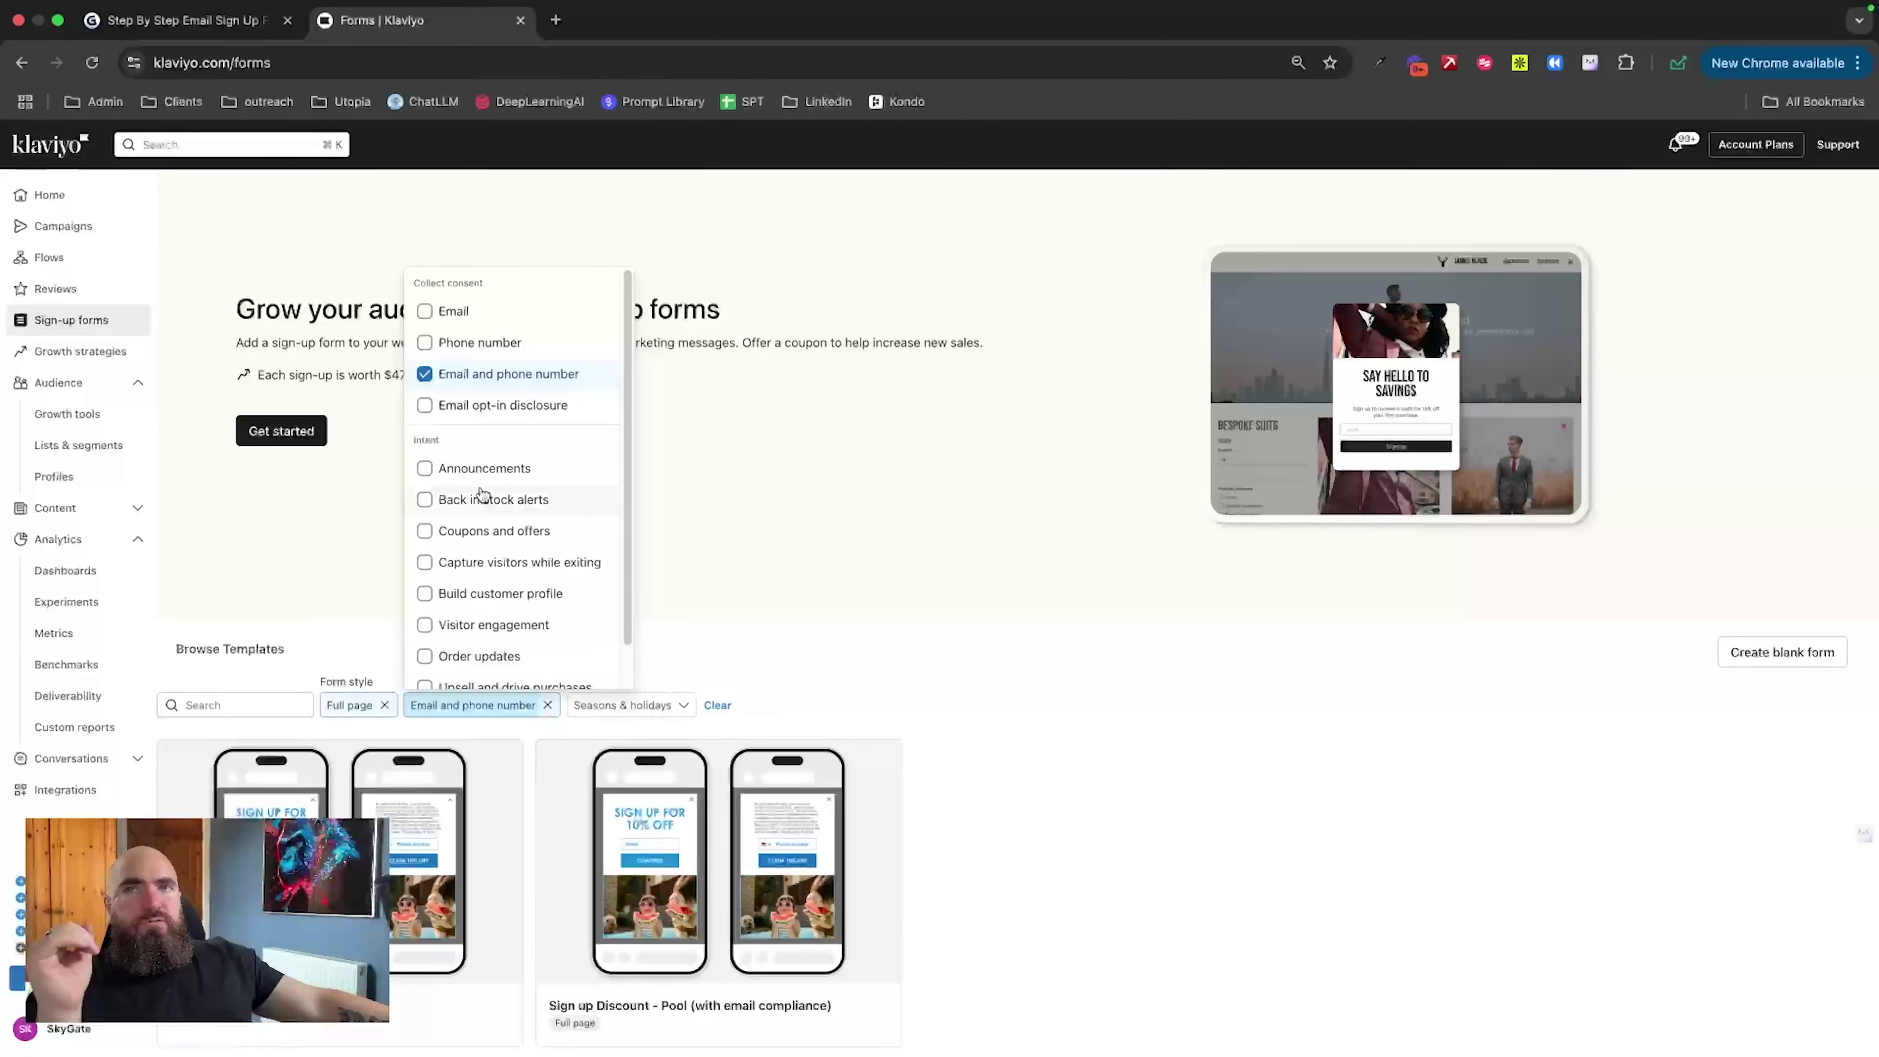
pyautogui.click(426, 314)
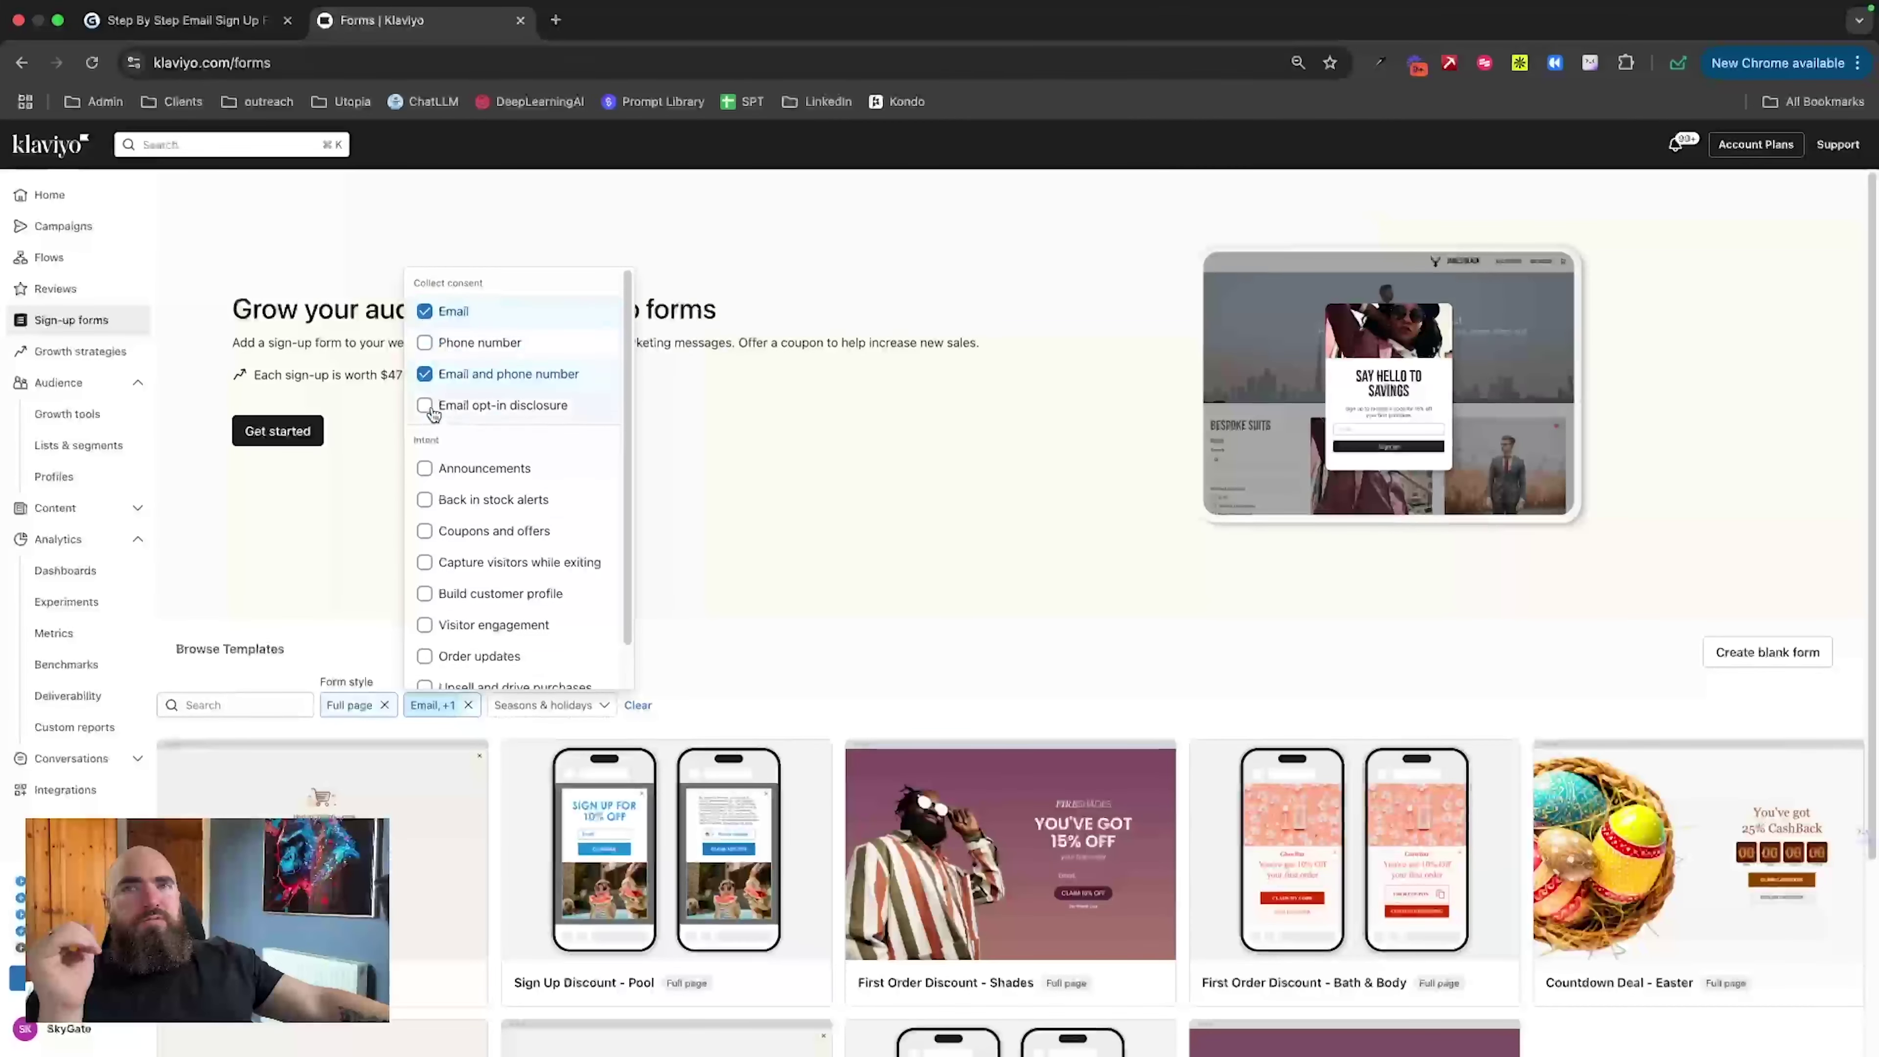
pyautogui.click(425, 373)
pyautogui.click(782, 688)
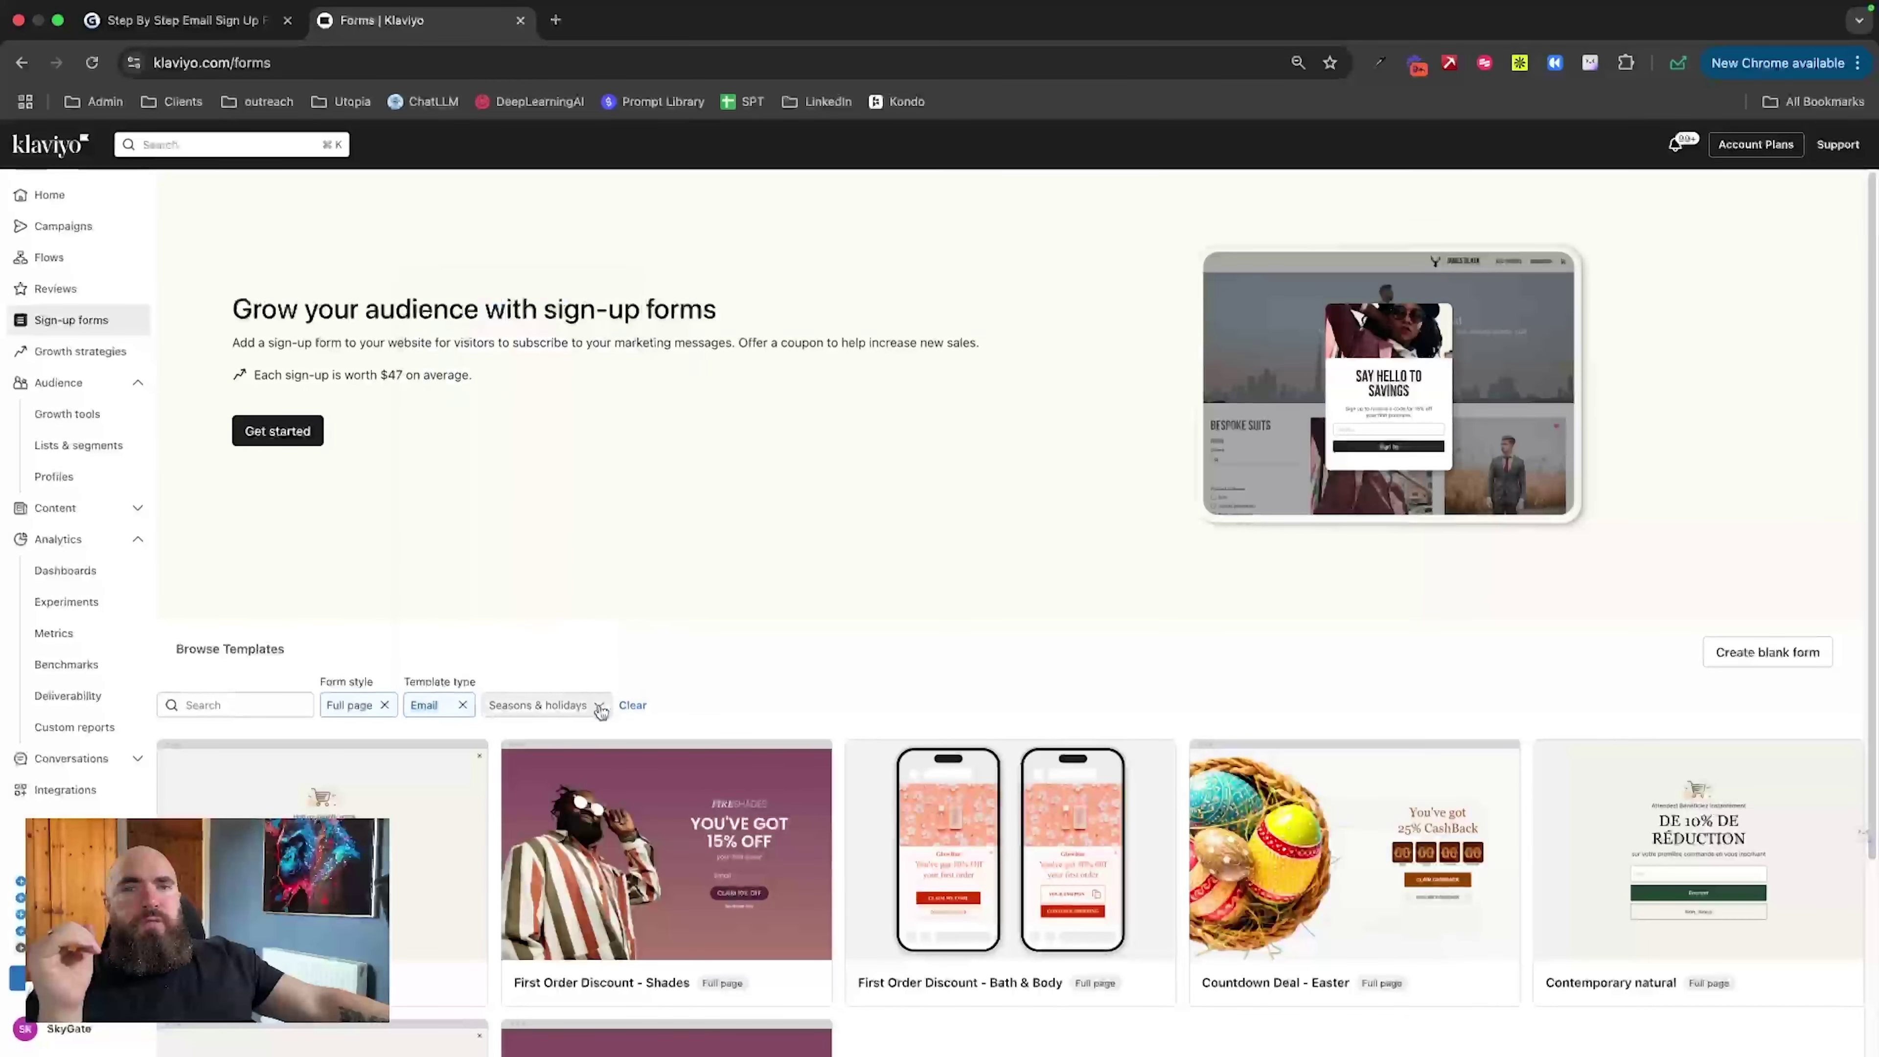
pyautogui.click(598, 708)
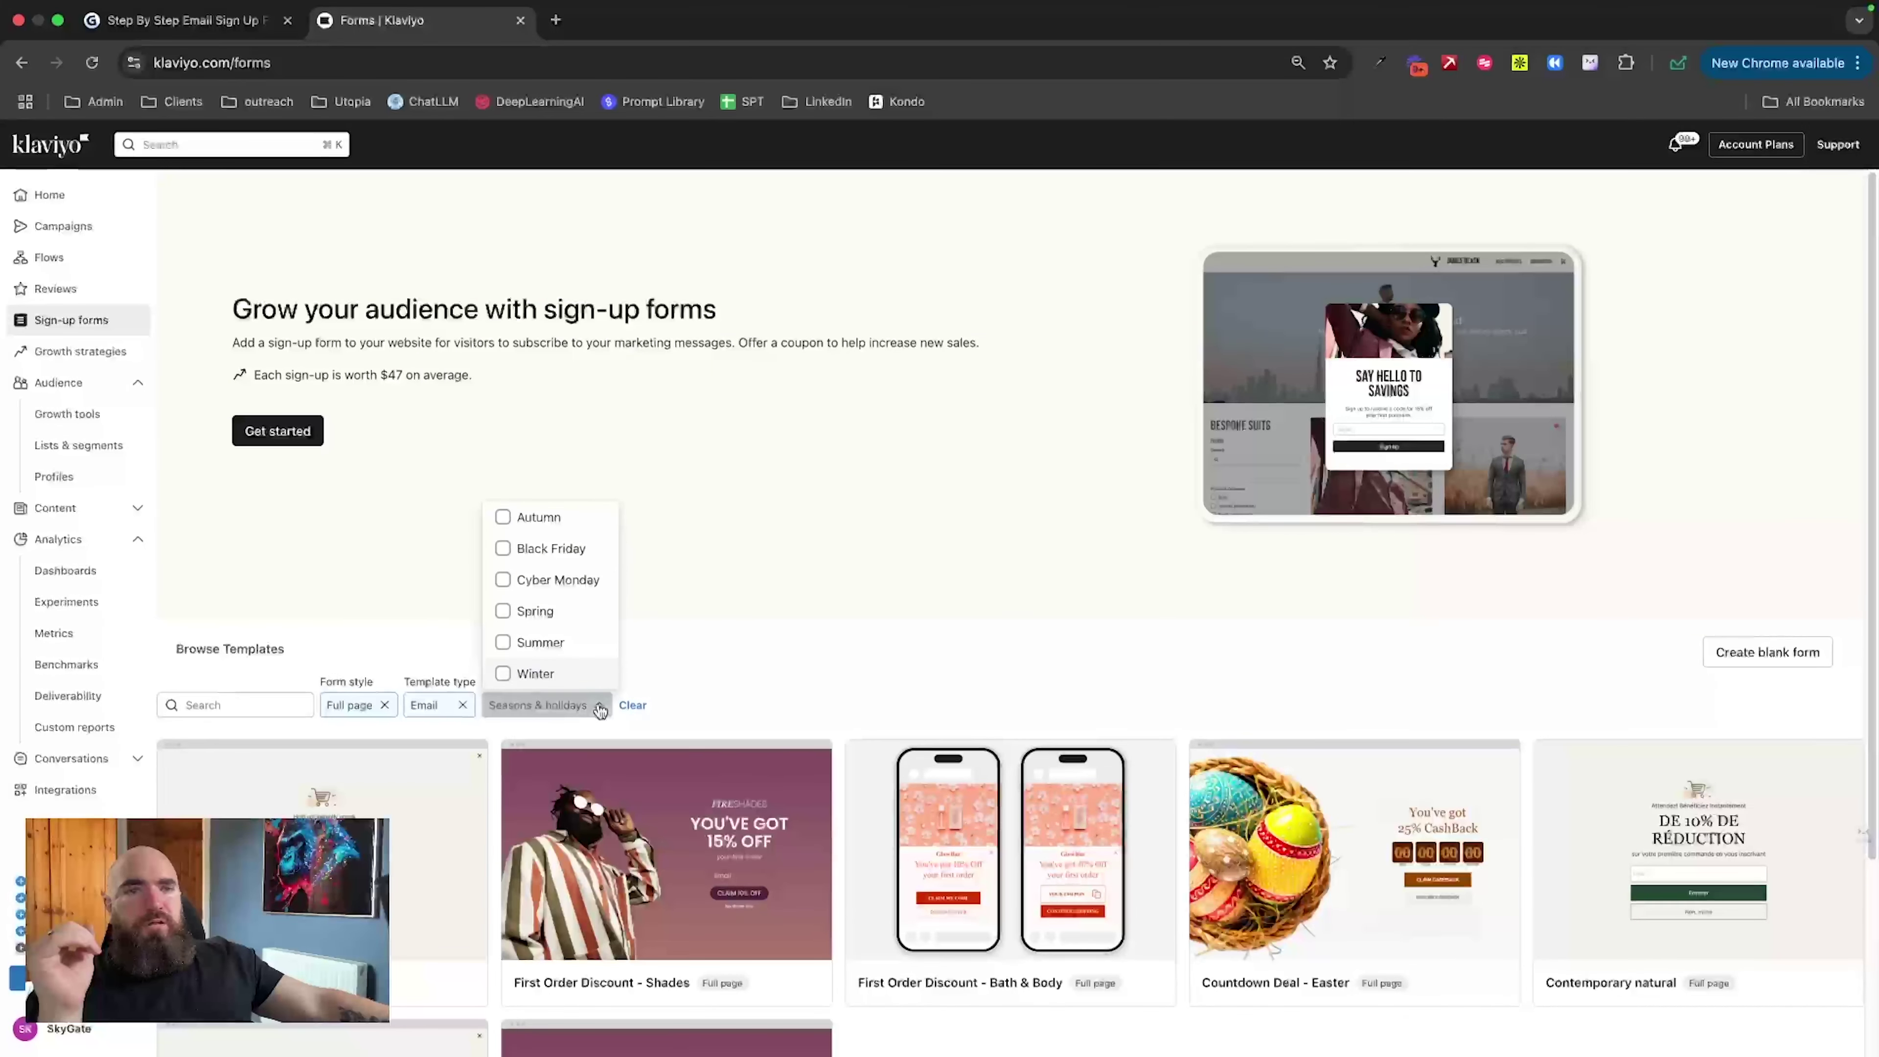
pyautogui.click(780, 672)
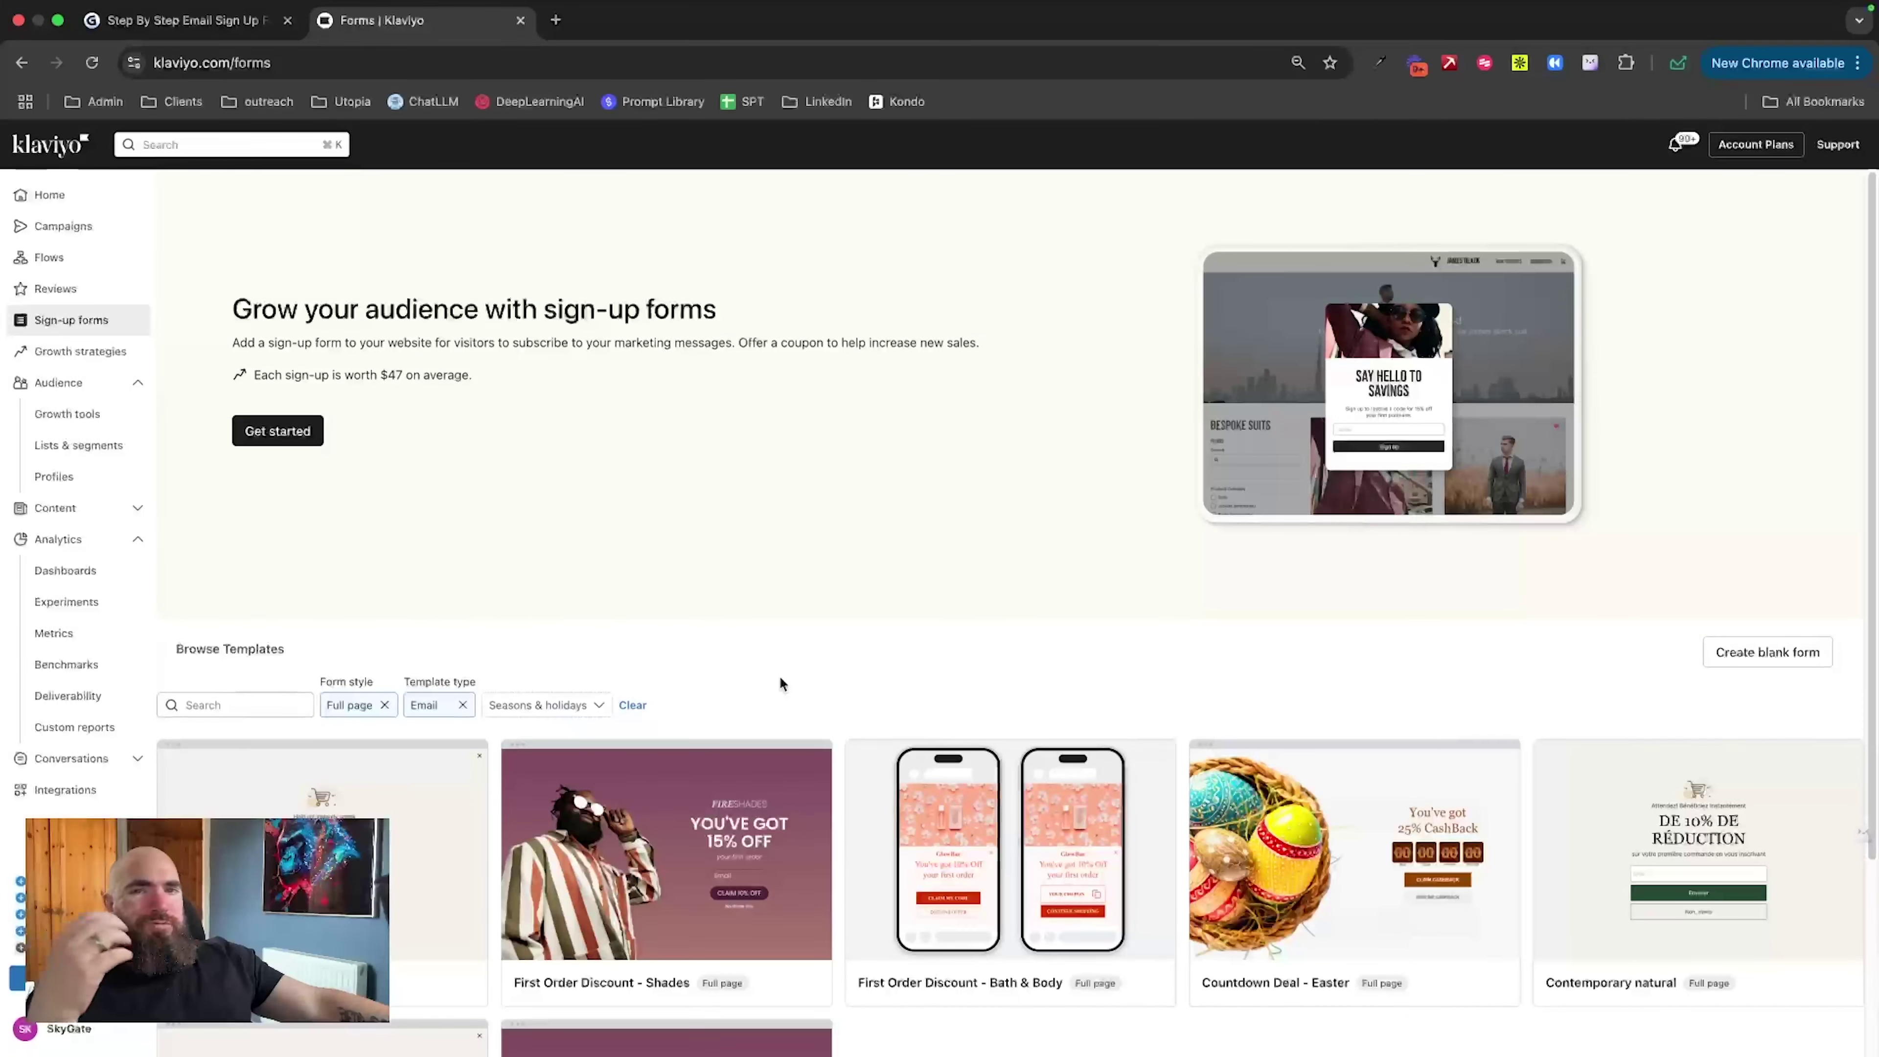
# Step: Create a form from the First Order Discount - Bath & Body template, using Newsletter as the email subscriber list
pyautogui.scroll(-5, 772, 678)
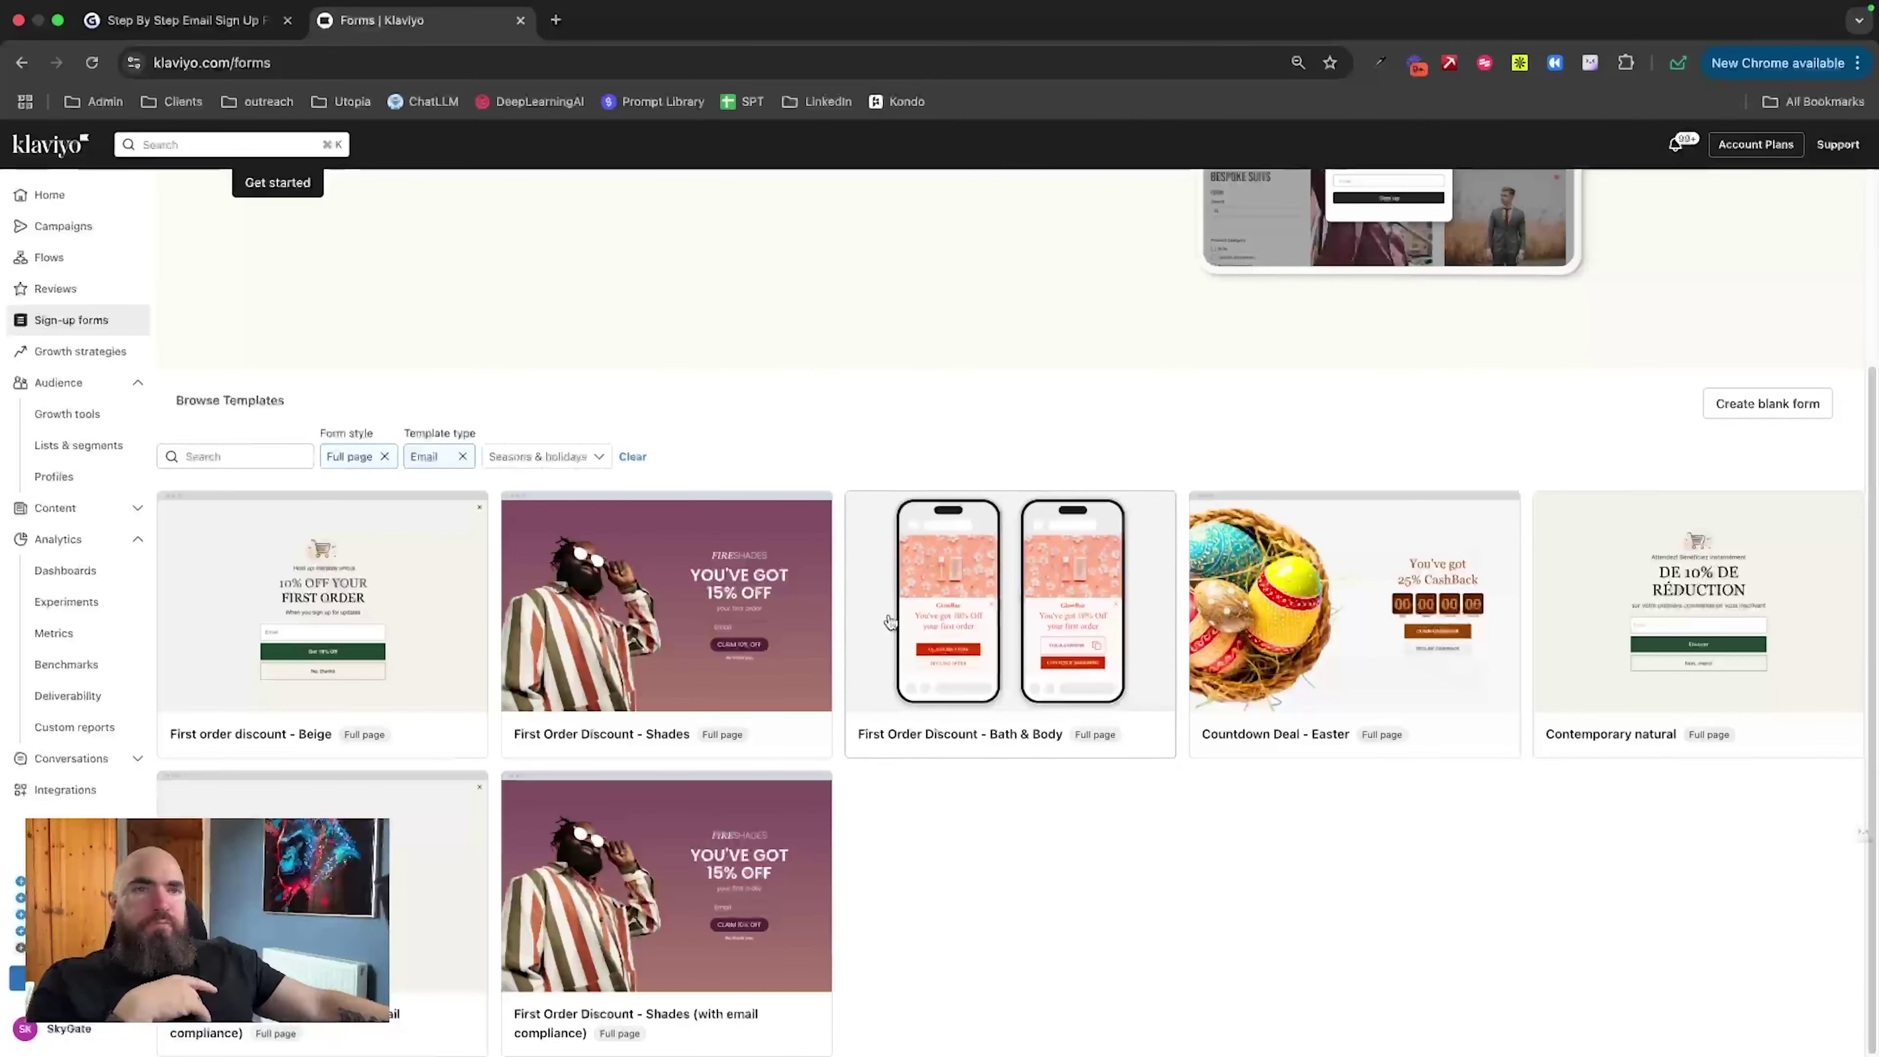
pyautogui.click(880, 595)
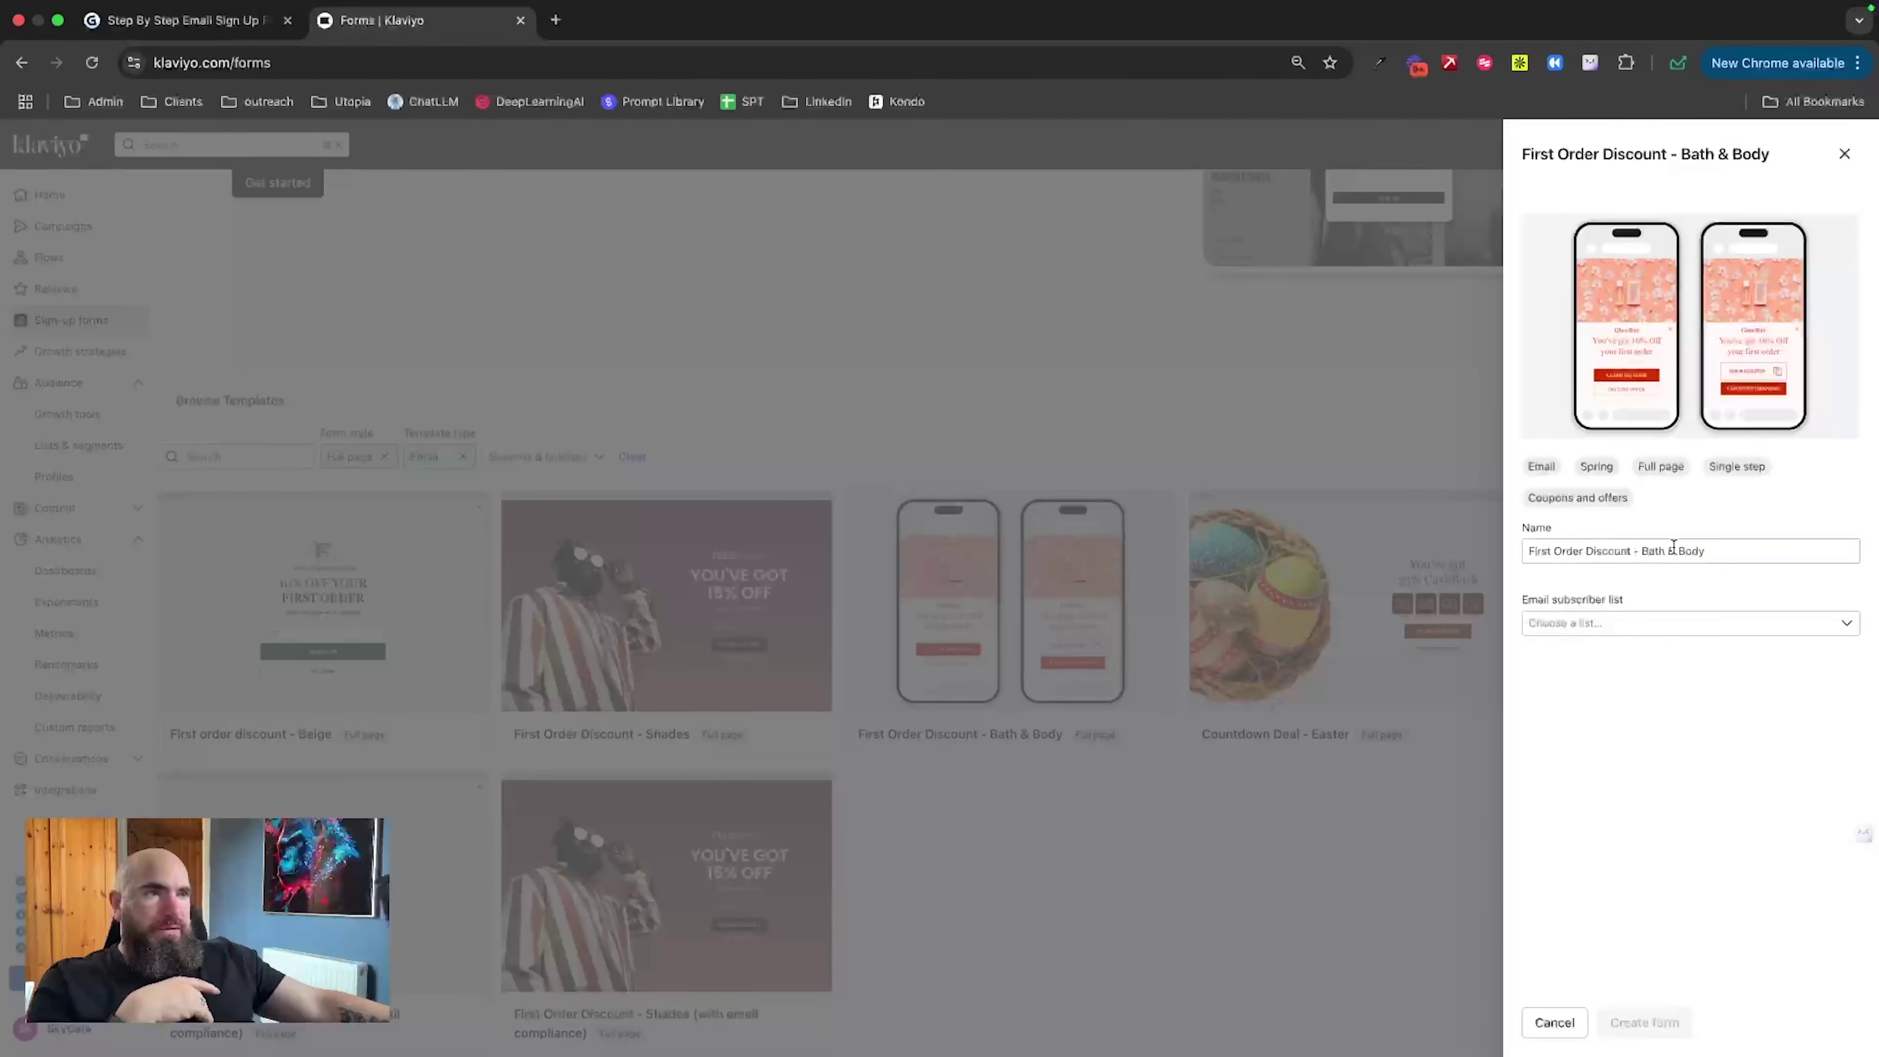
pyautogui.click(1622, 625)
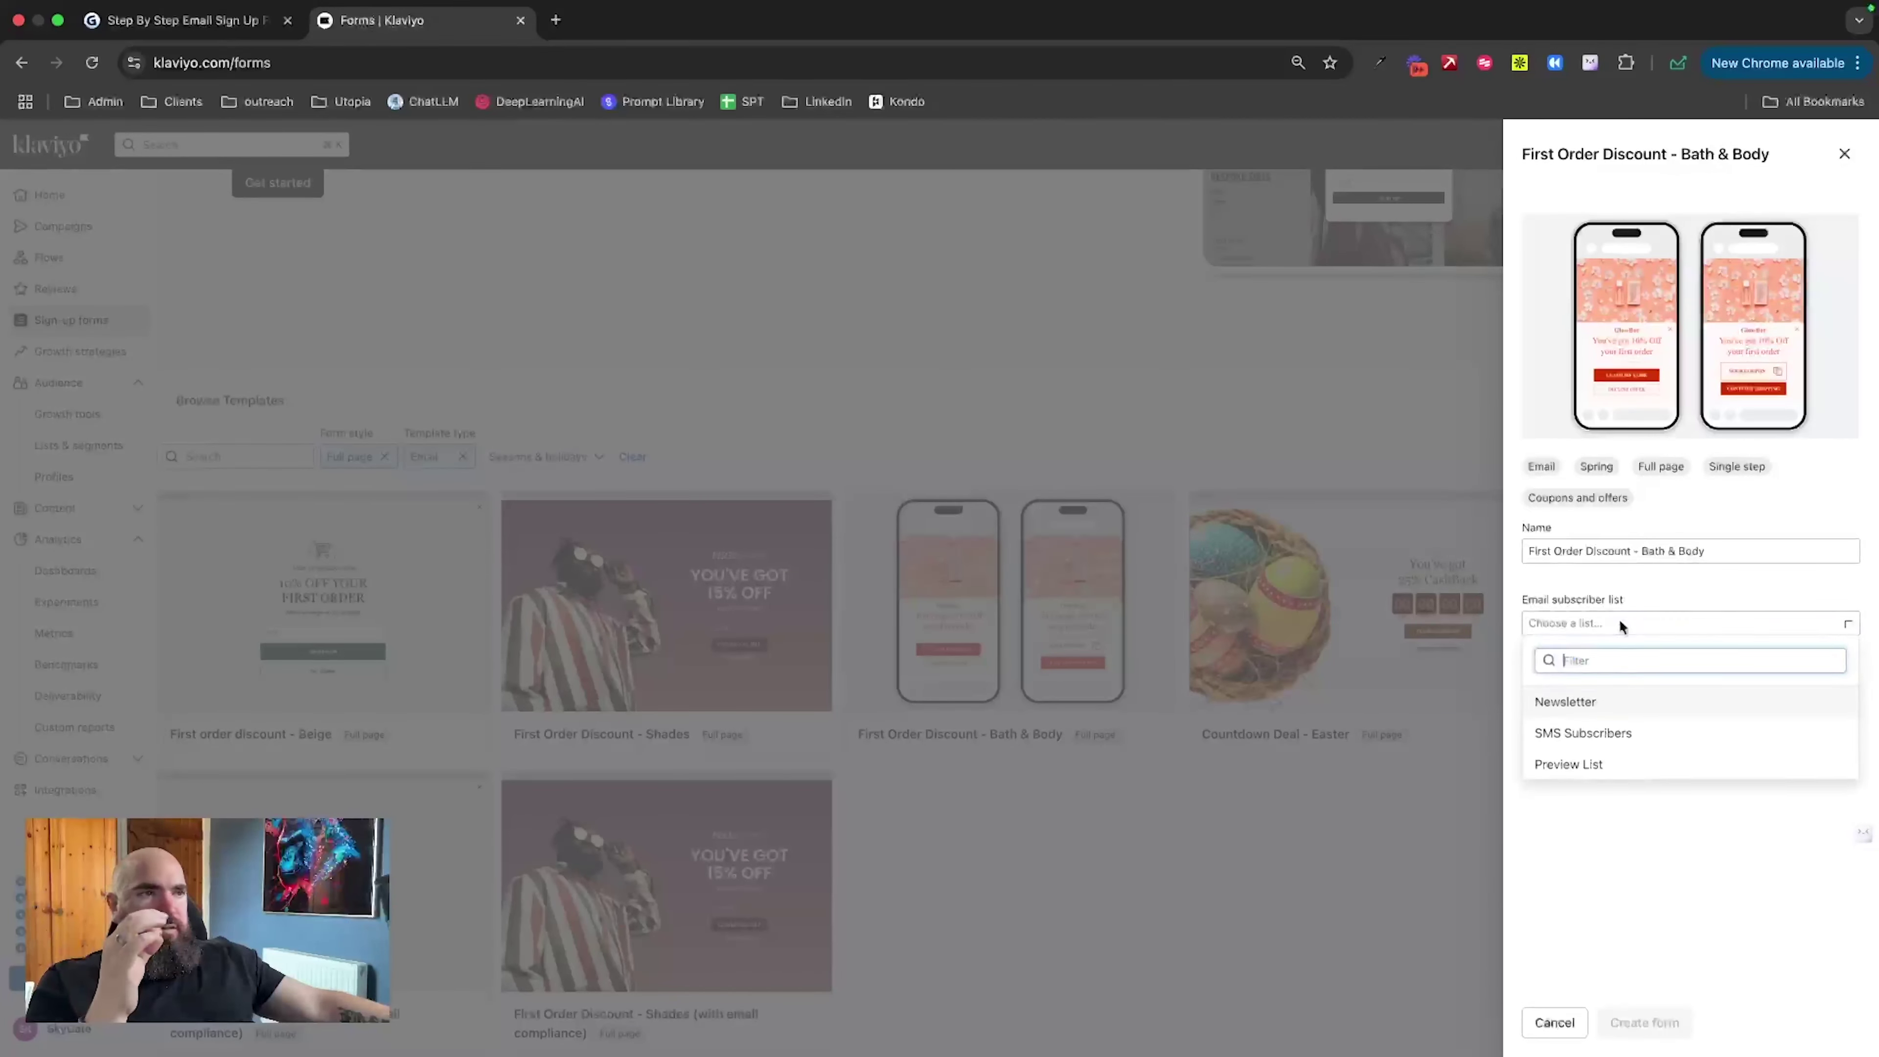
pyautogui.click(1582, 709)
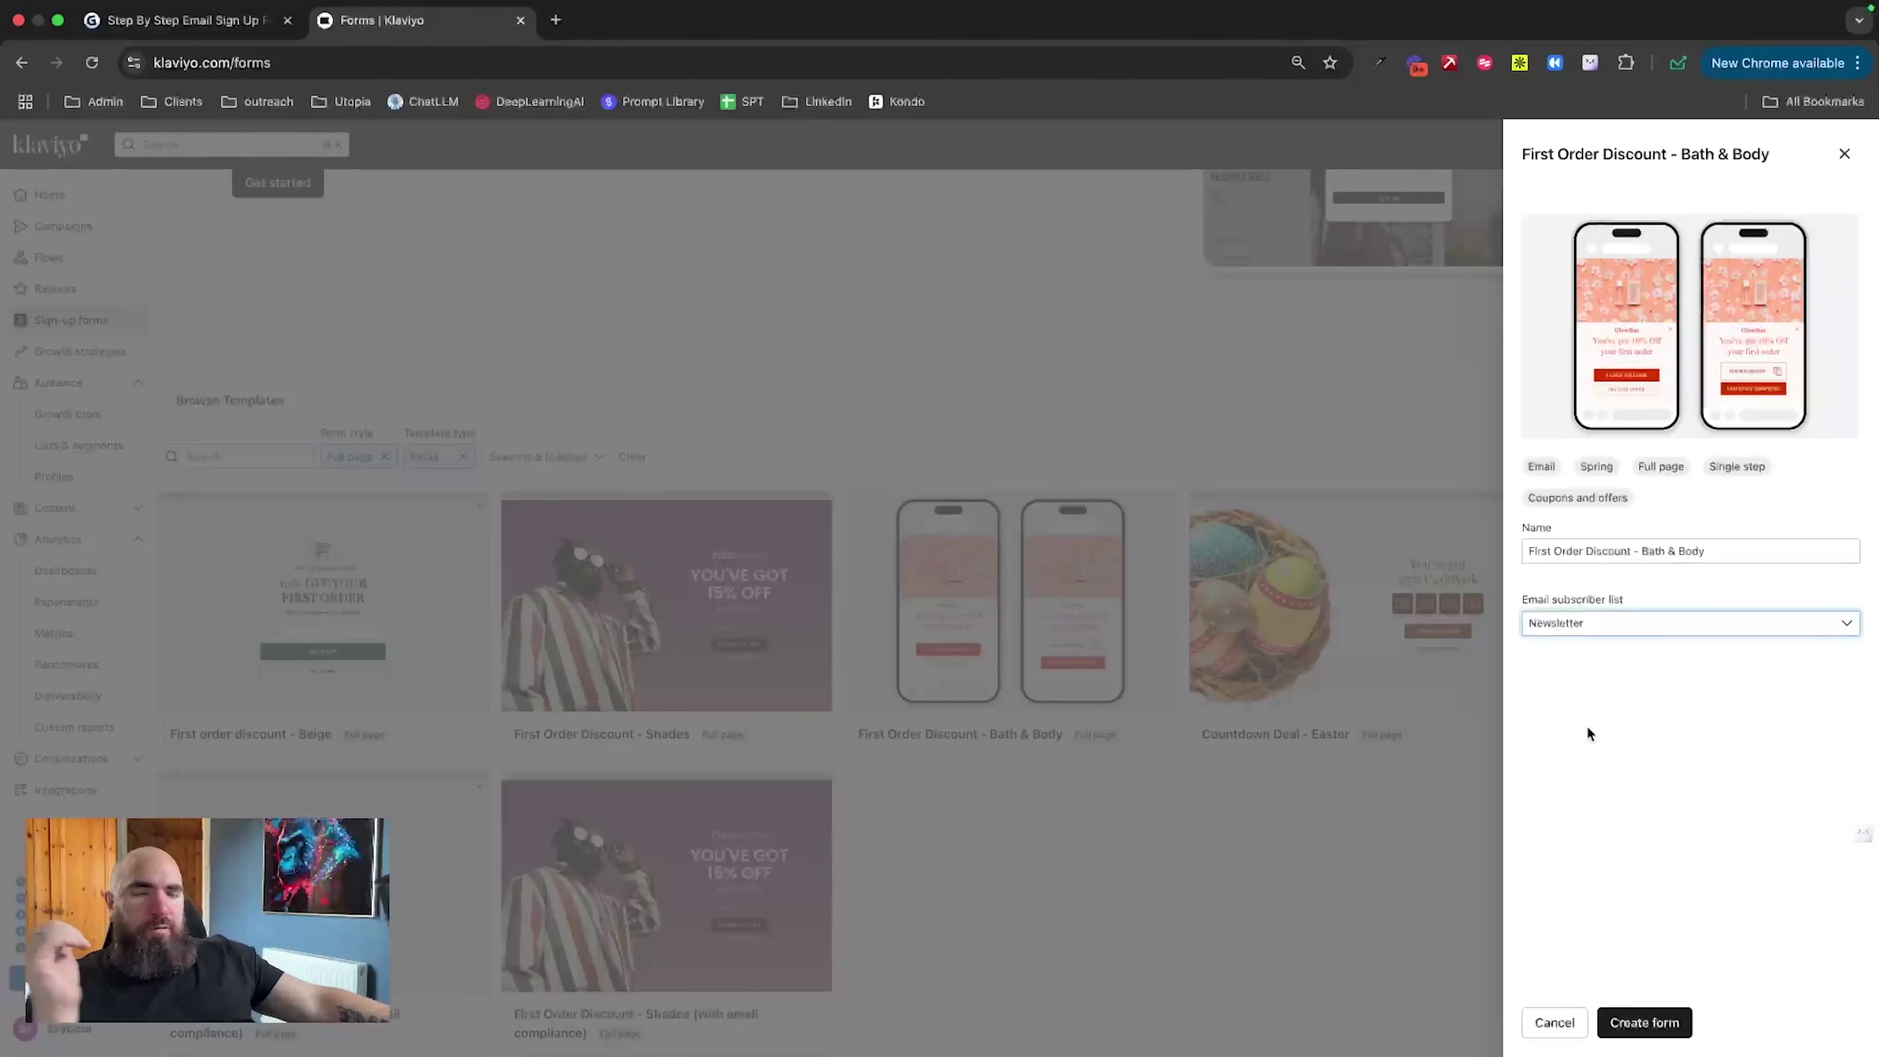
pyautogui.click(1632, 1017)
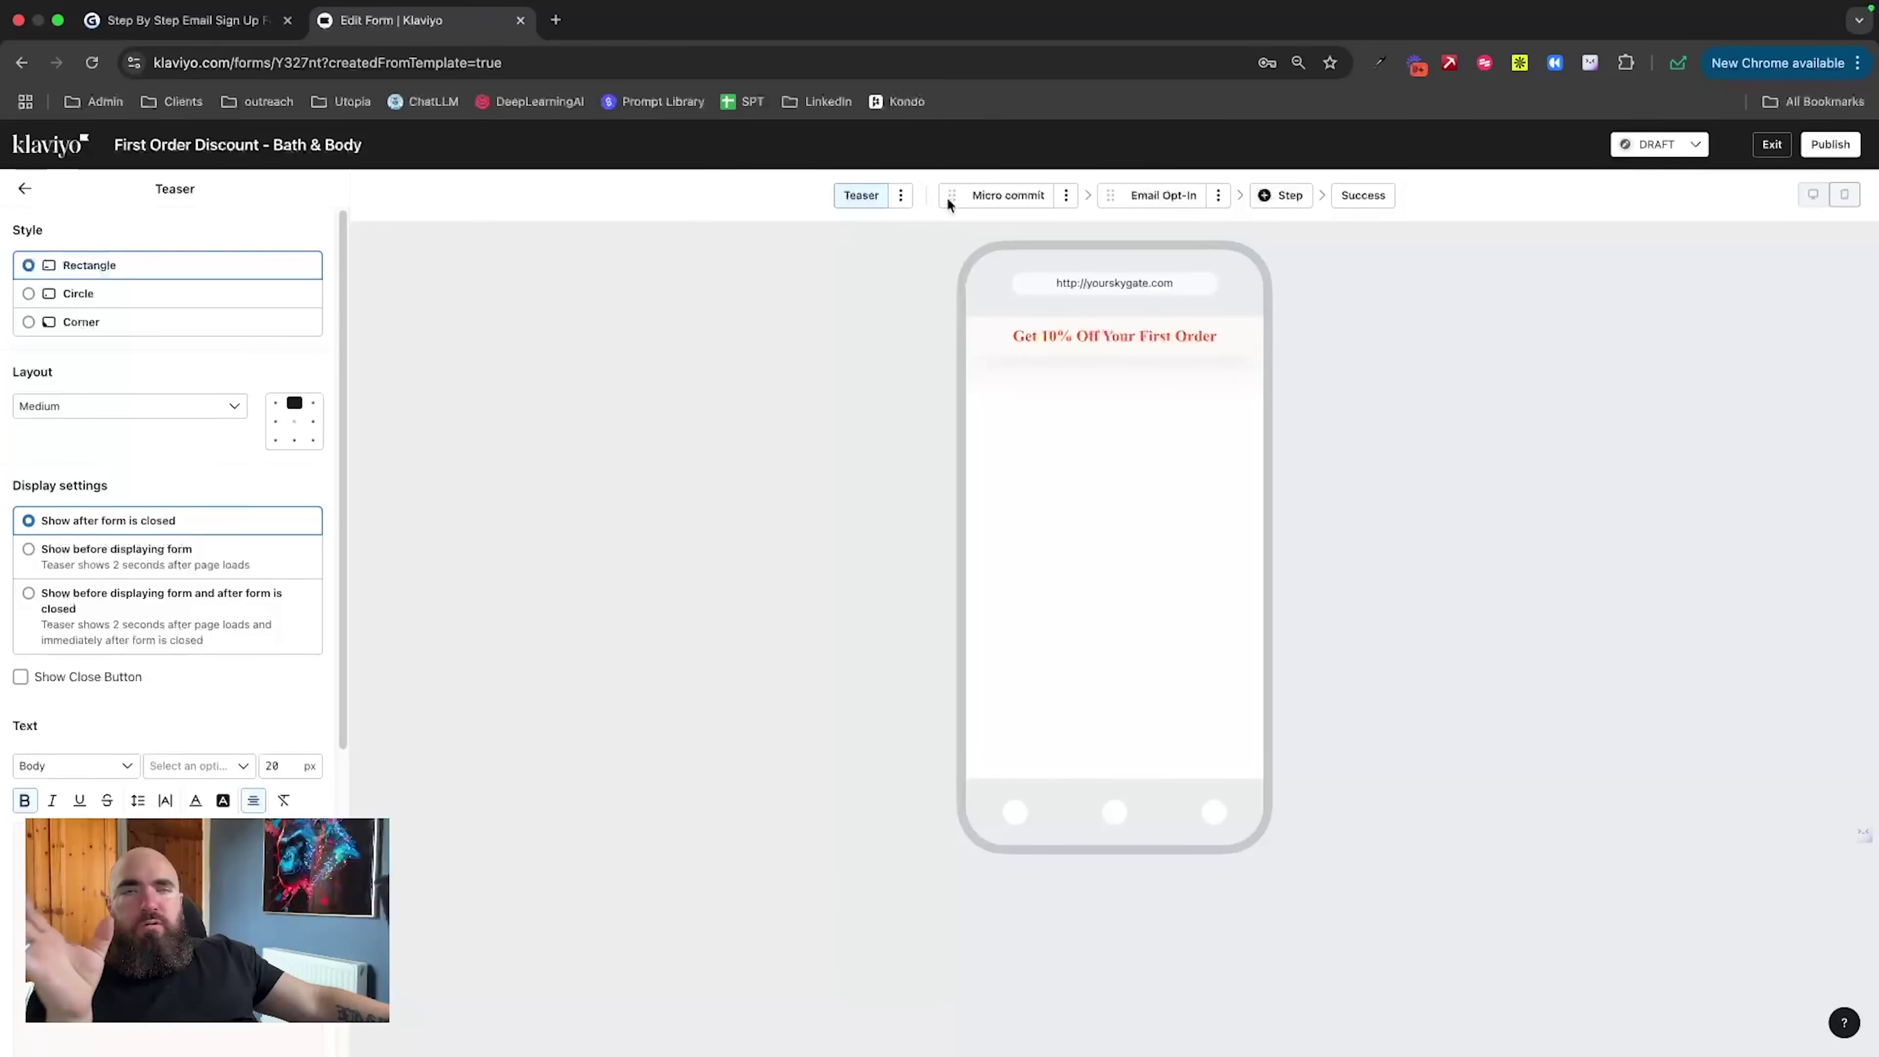
# Step: Review the form's Micro commit, Email Opt-In, Success and Teaser stages in the mobile preview
pyautogui.click(1000, 198)
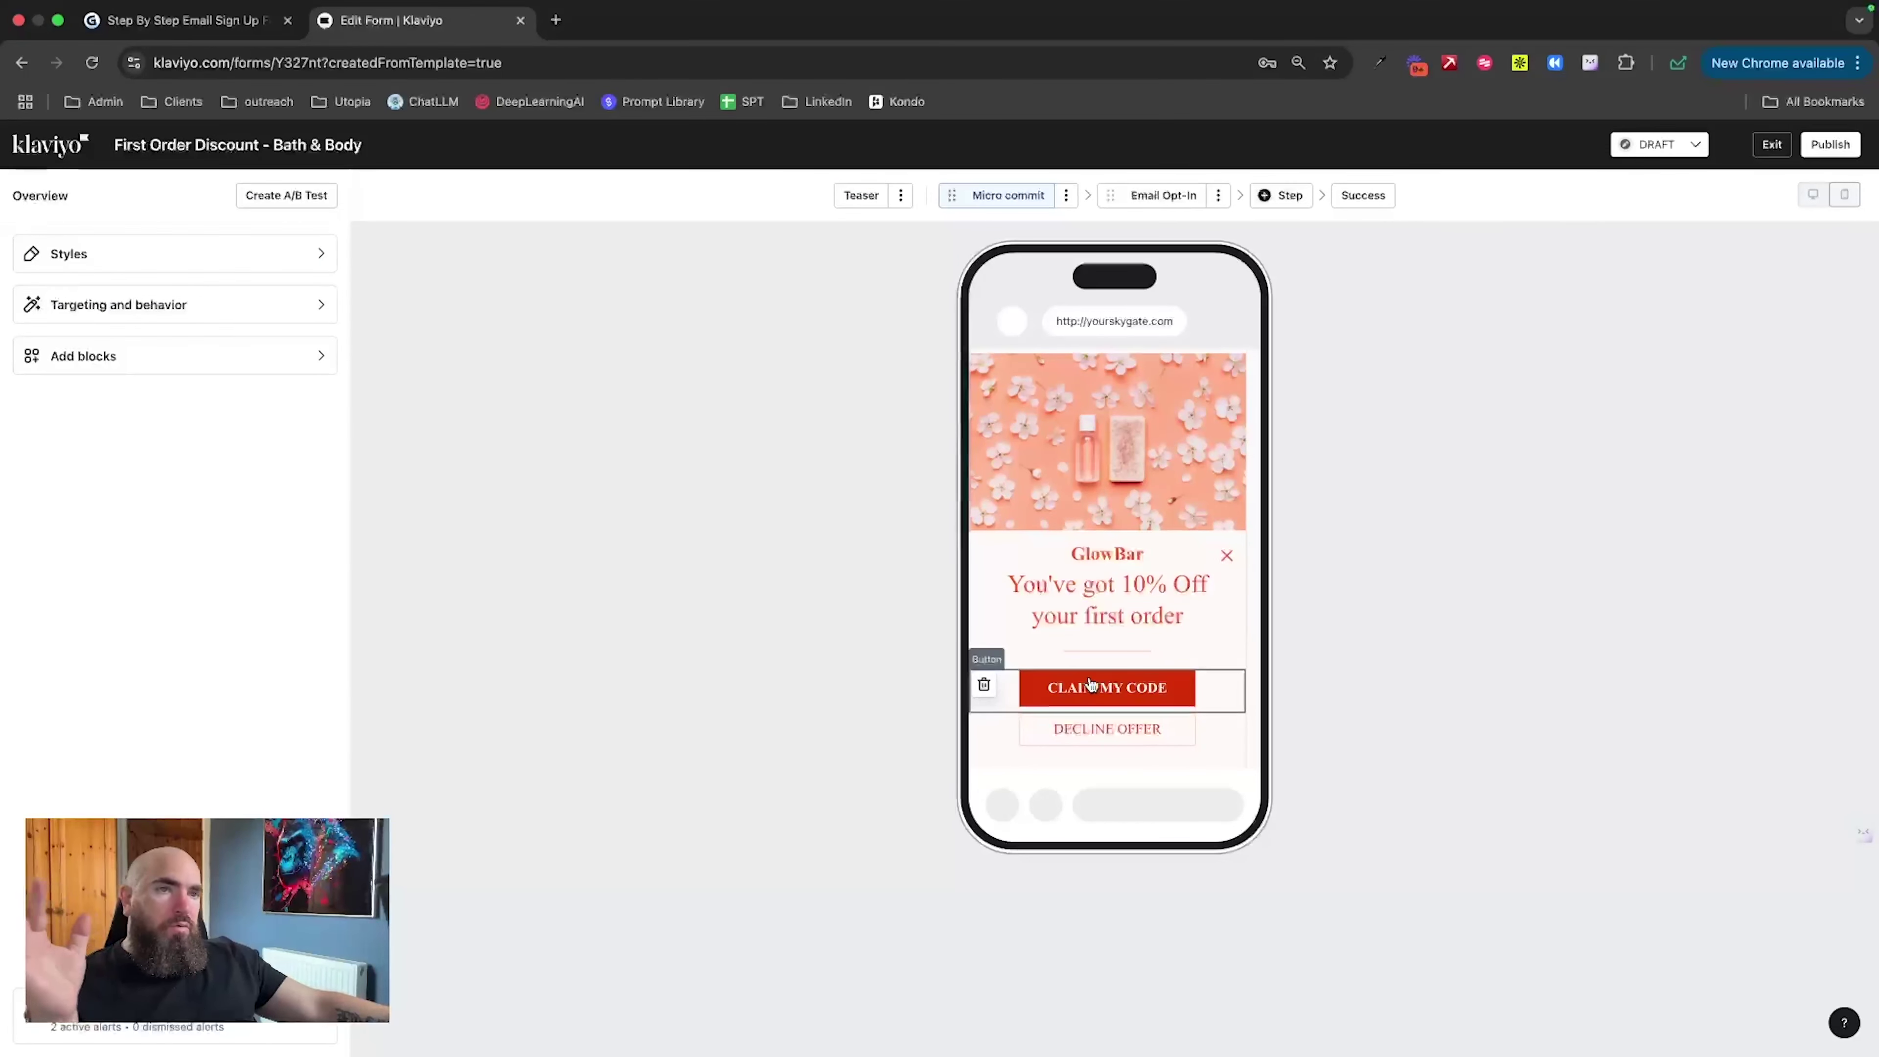
pyautogui.click(1125, 195)
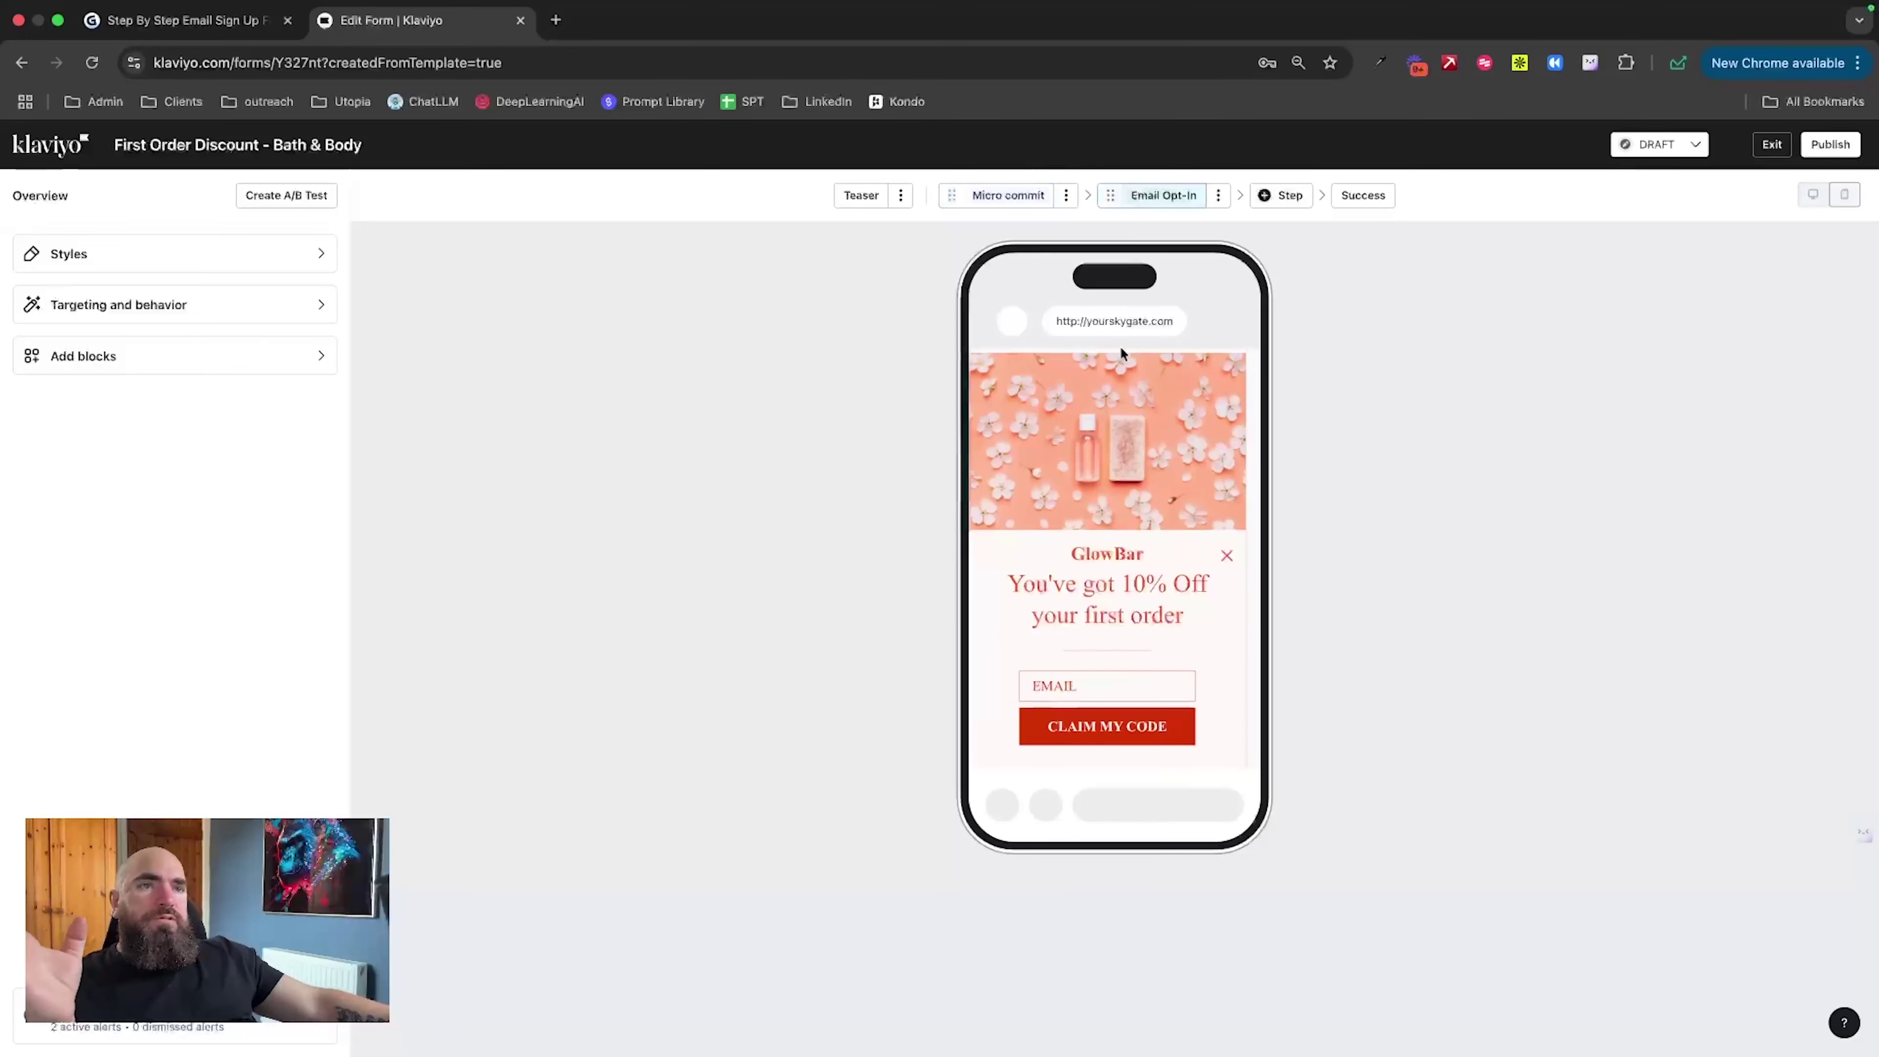
pyautogui.click(1338, 194)
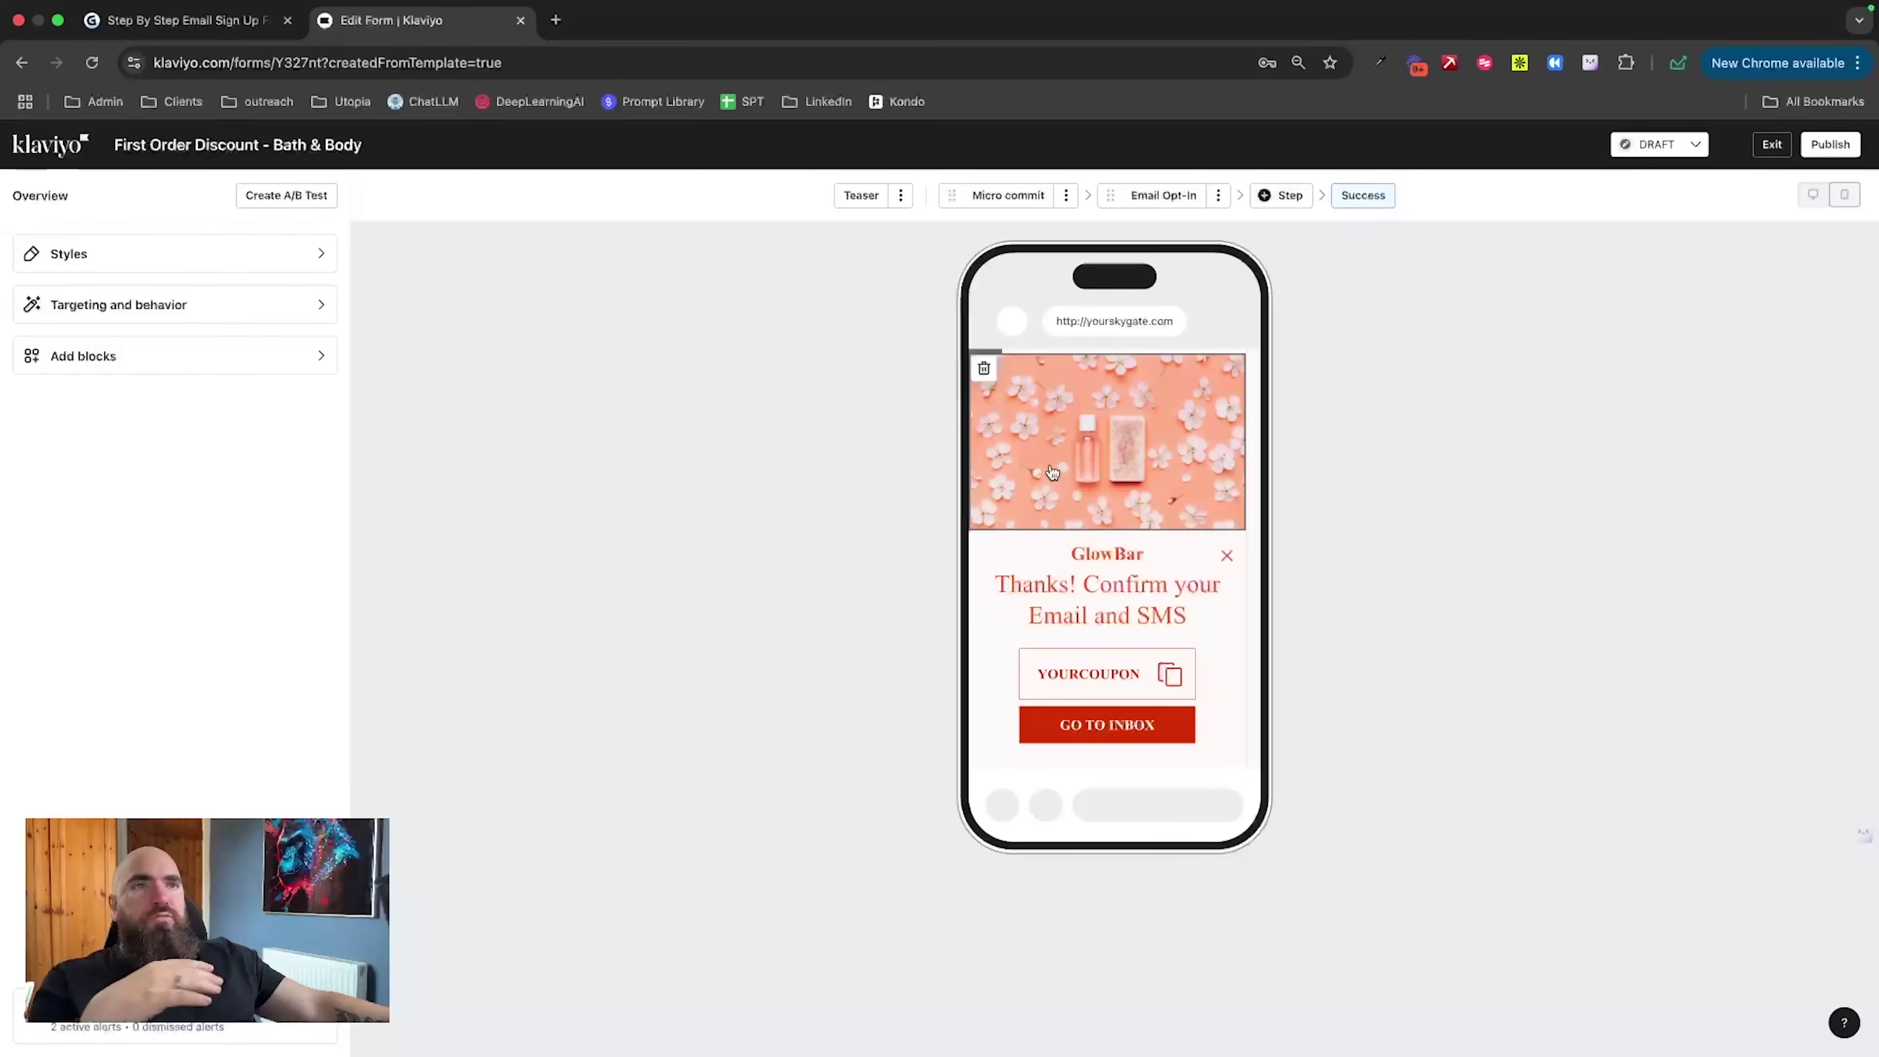
pyautogui.click(869, 198)
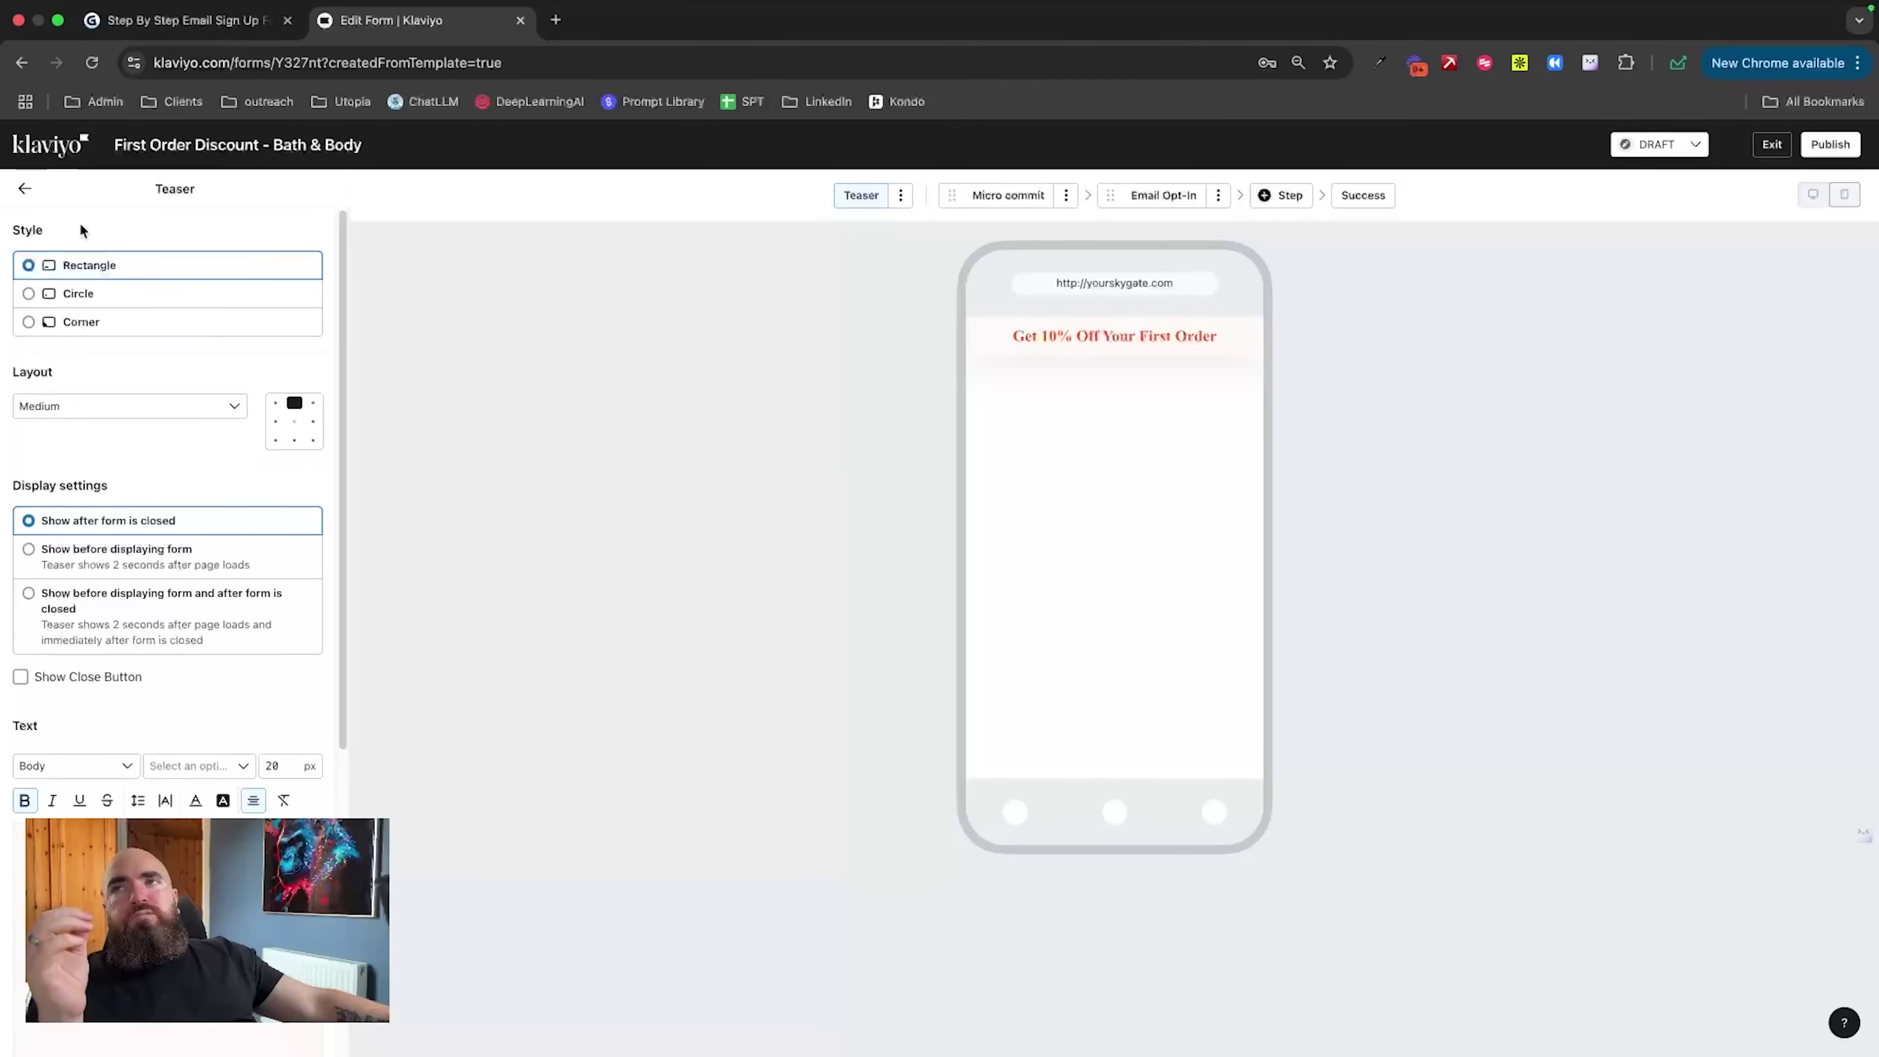
# Step: Review the form's timing and frequency rules in its targeting and behavior settings
pyautogui.click(26, 189)
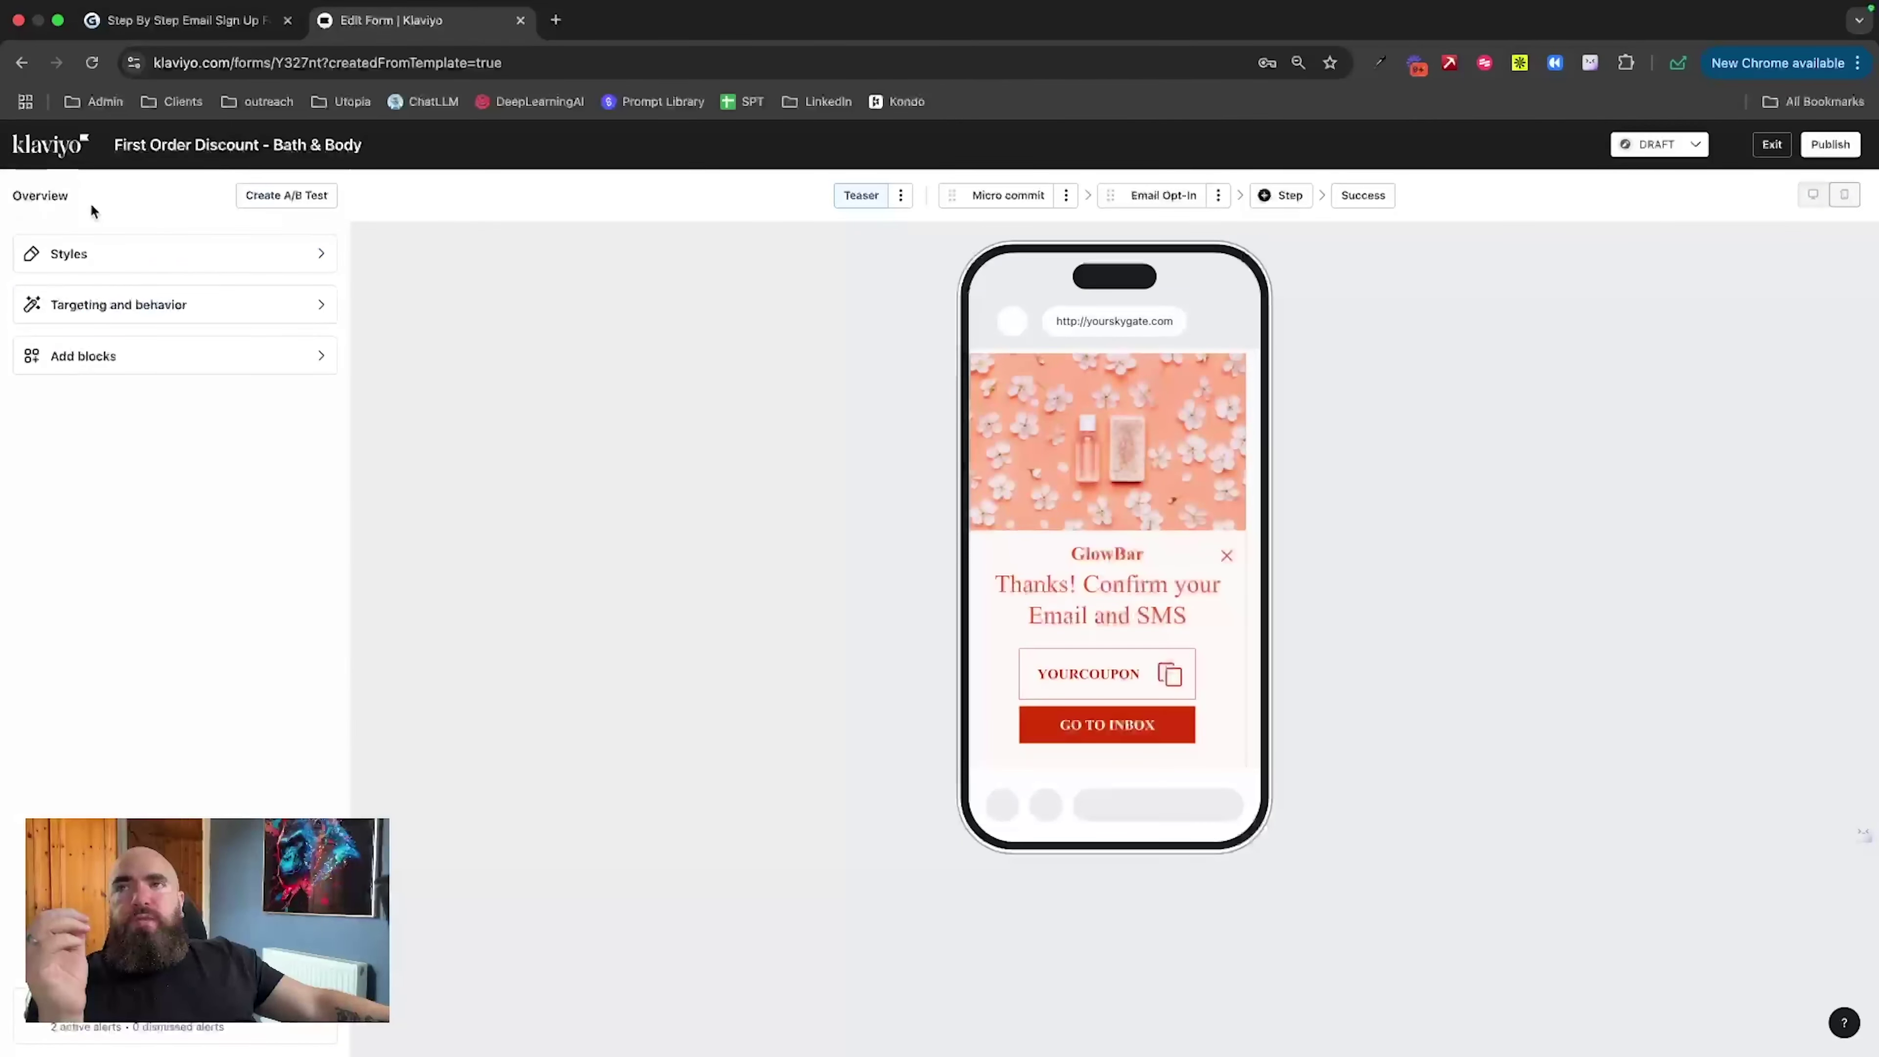
pyautogui.click(132, 299)
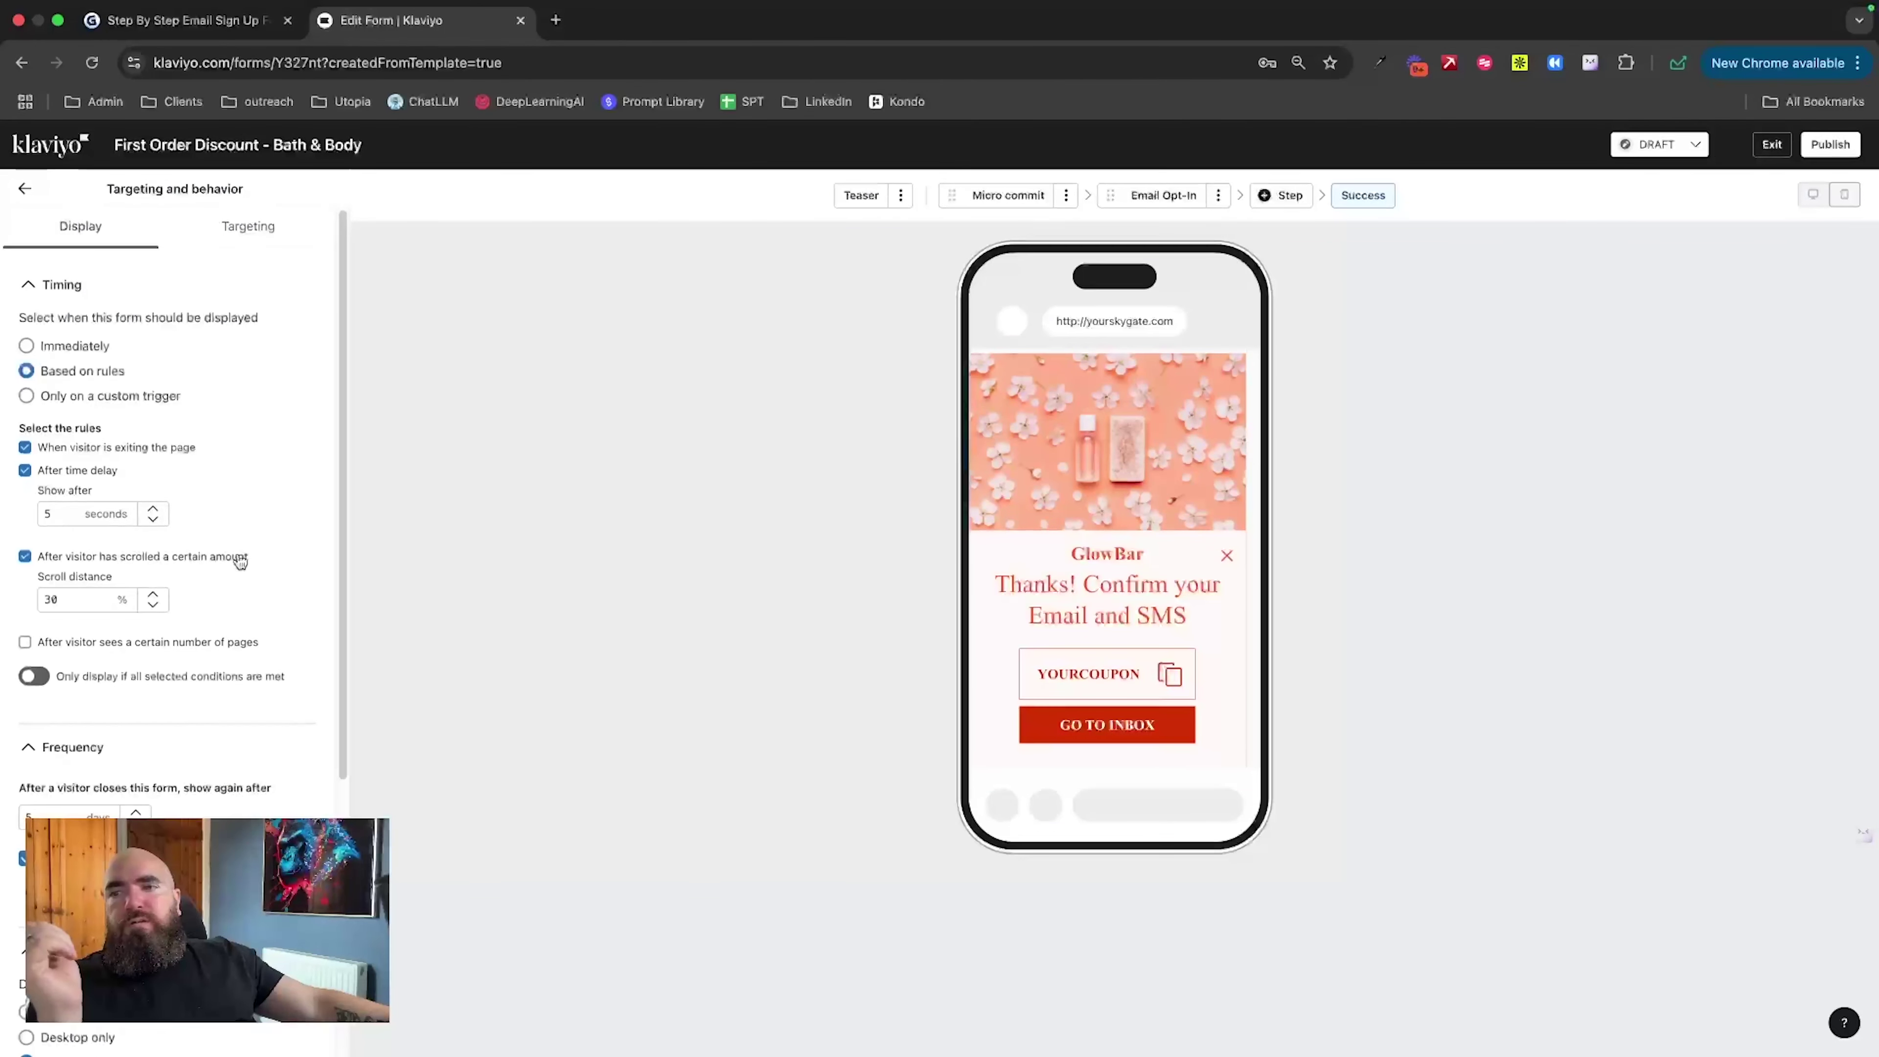
pyautogui.scroll(-3, 240, 558)
pyautogui.scroll(-1, 240, 559)
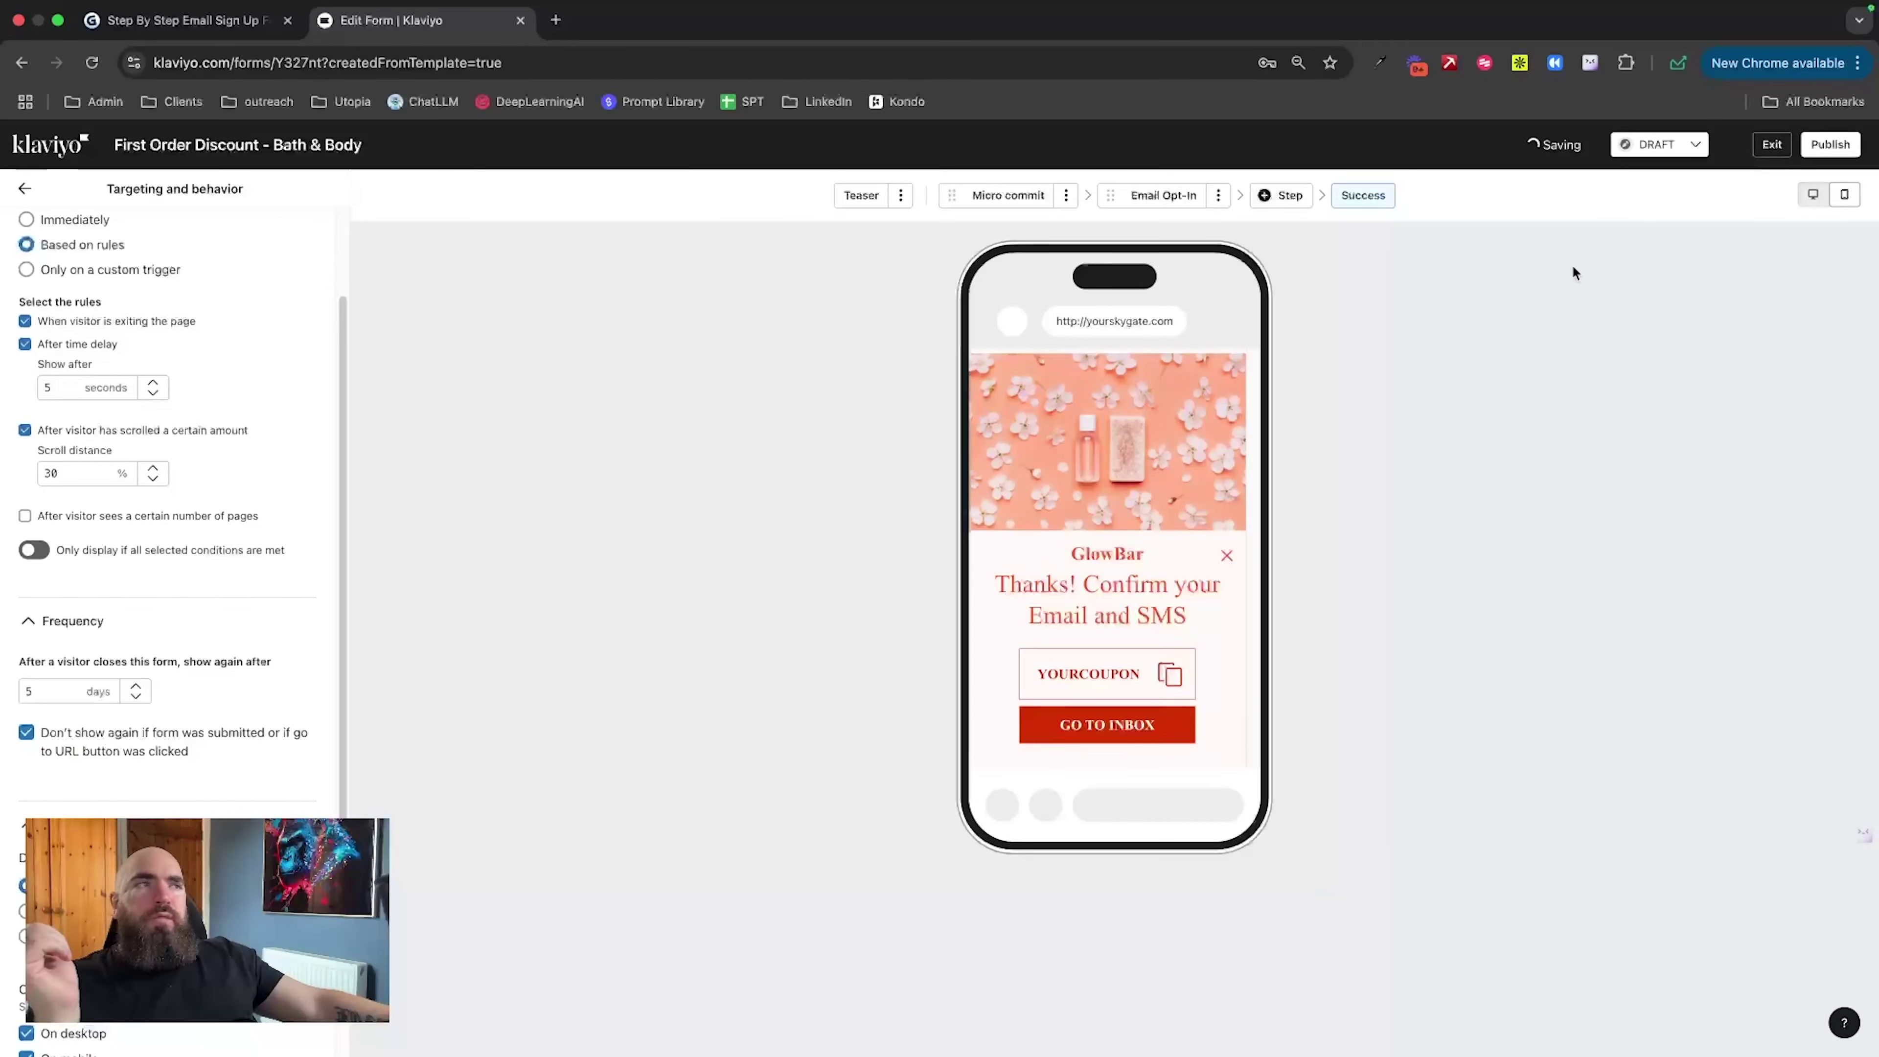
# Step: Compare the Success stage in the desktop and mobile previews, and limit the form's display to mobile devices
pyautogui.click(1812, 194)
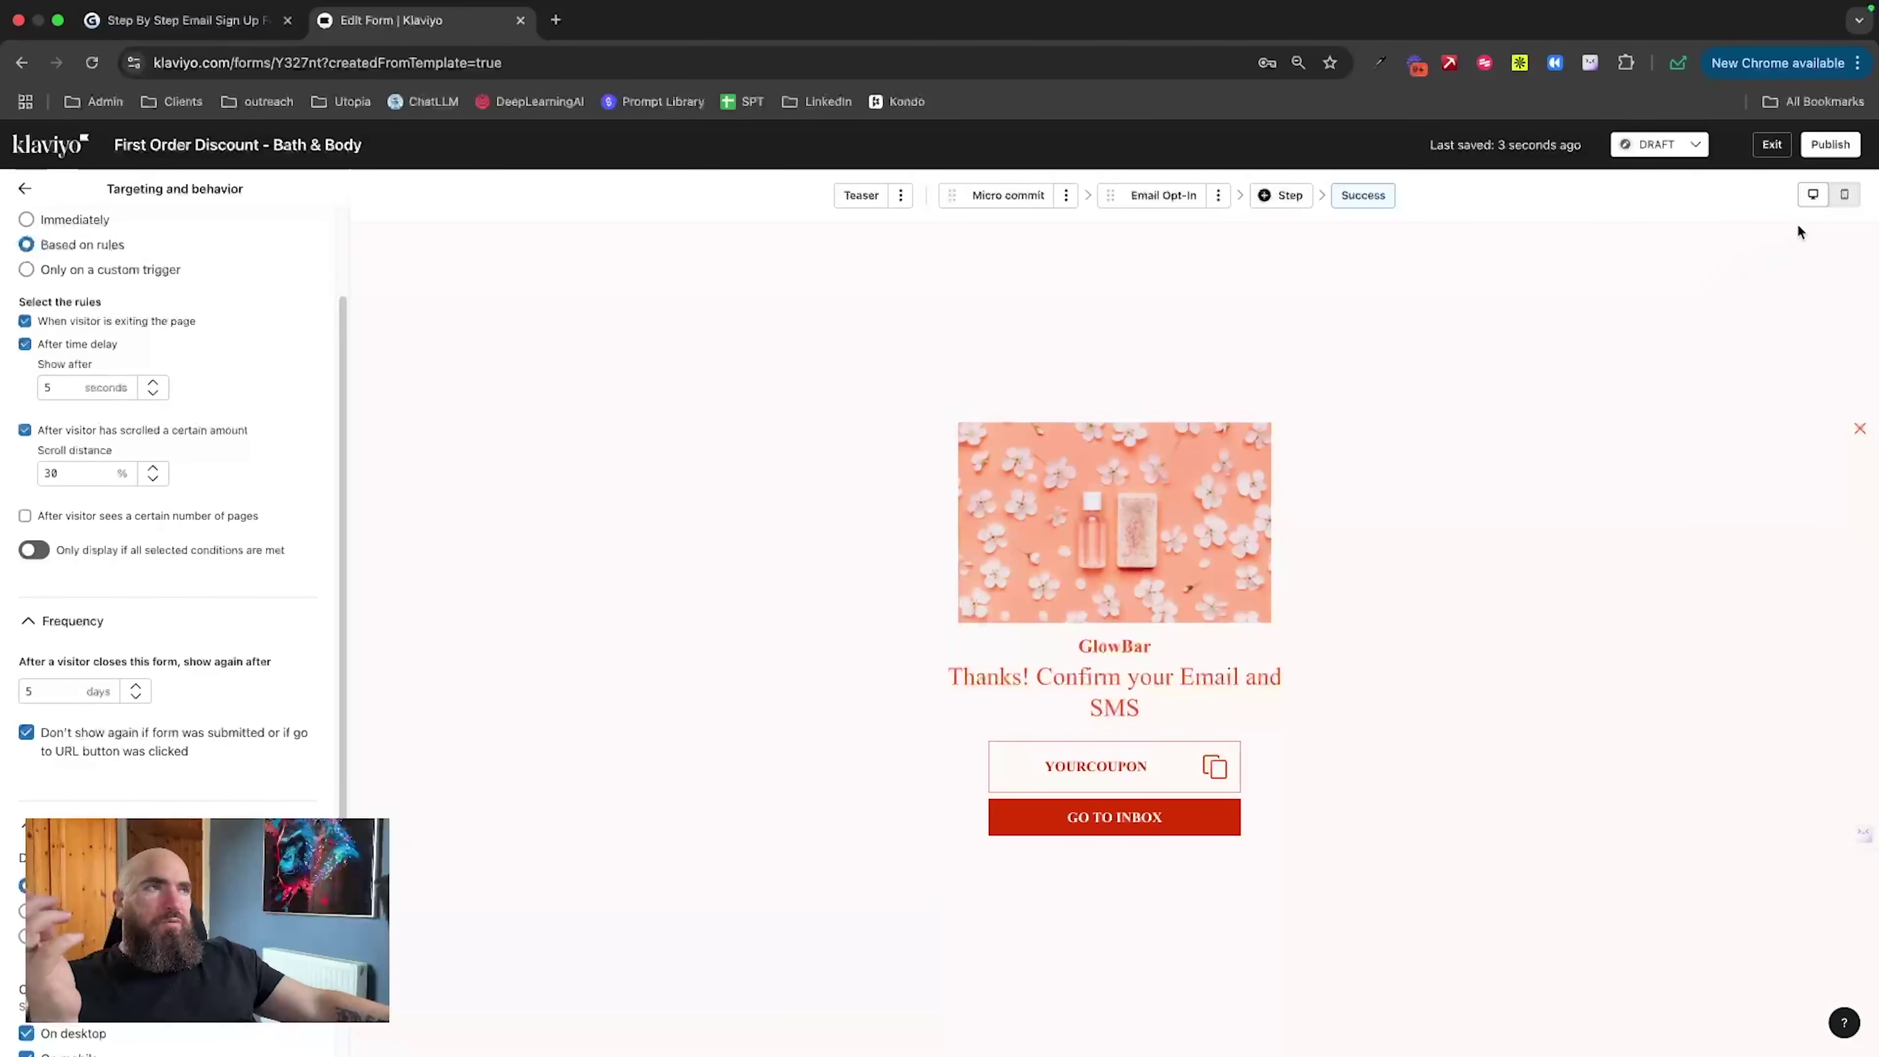
pyautogui.click(1844, 194)
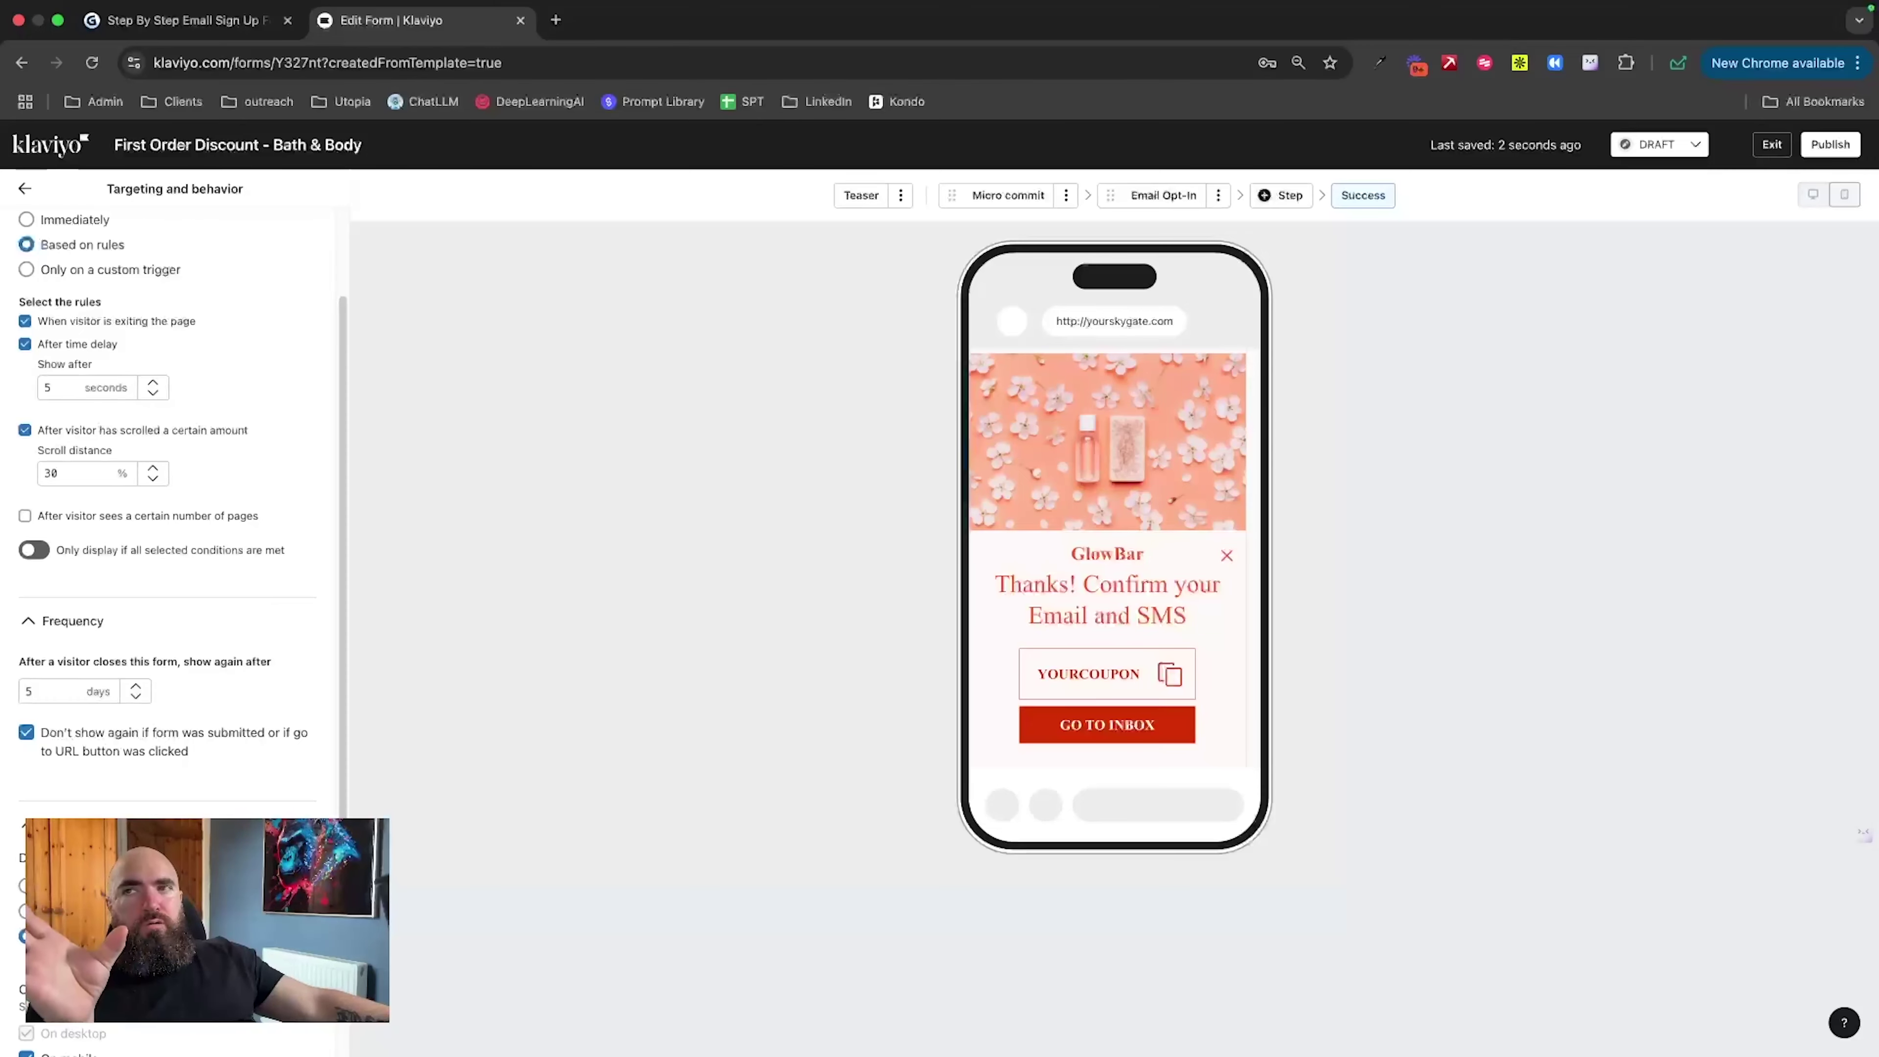
pyautogui.scroll(3, 252, 715)
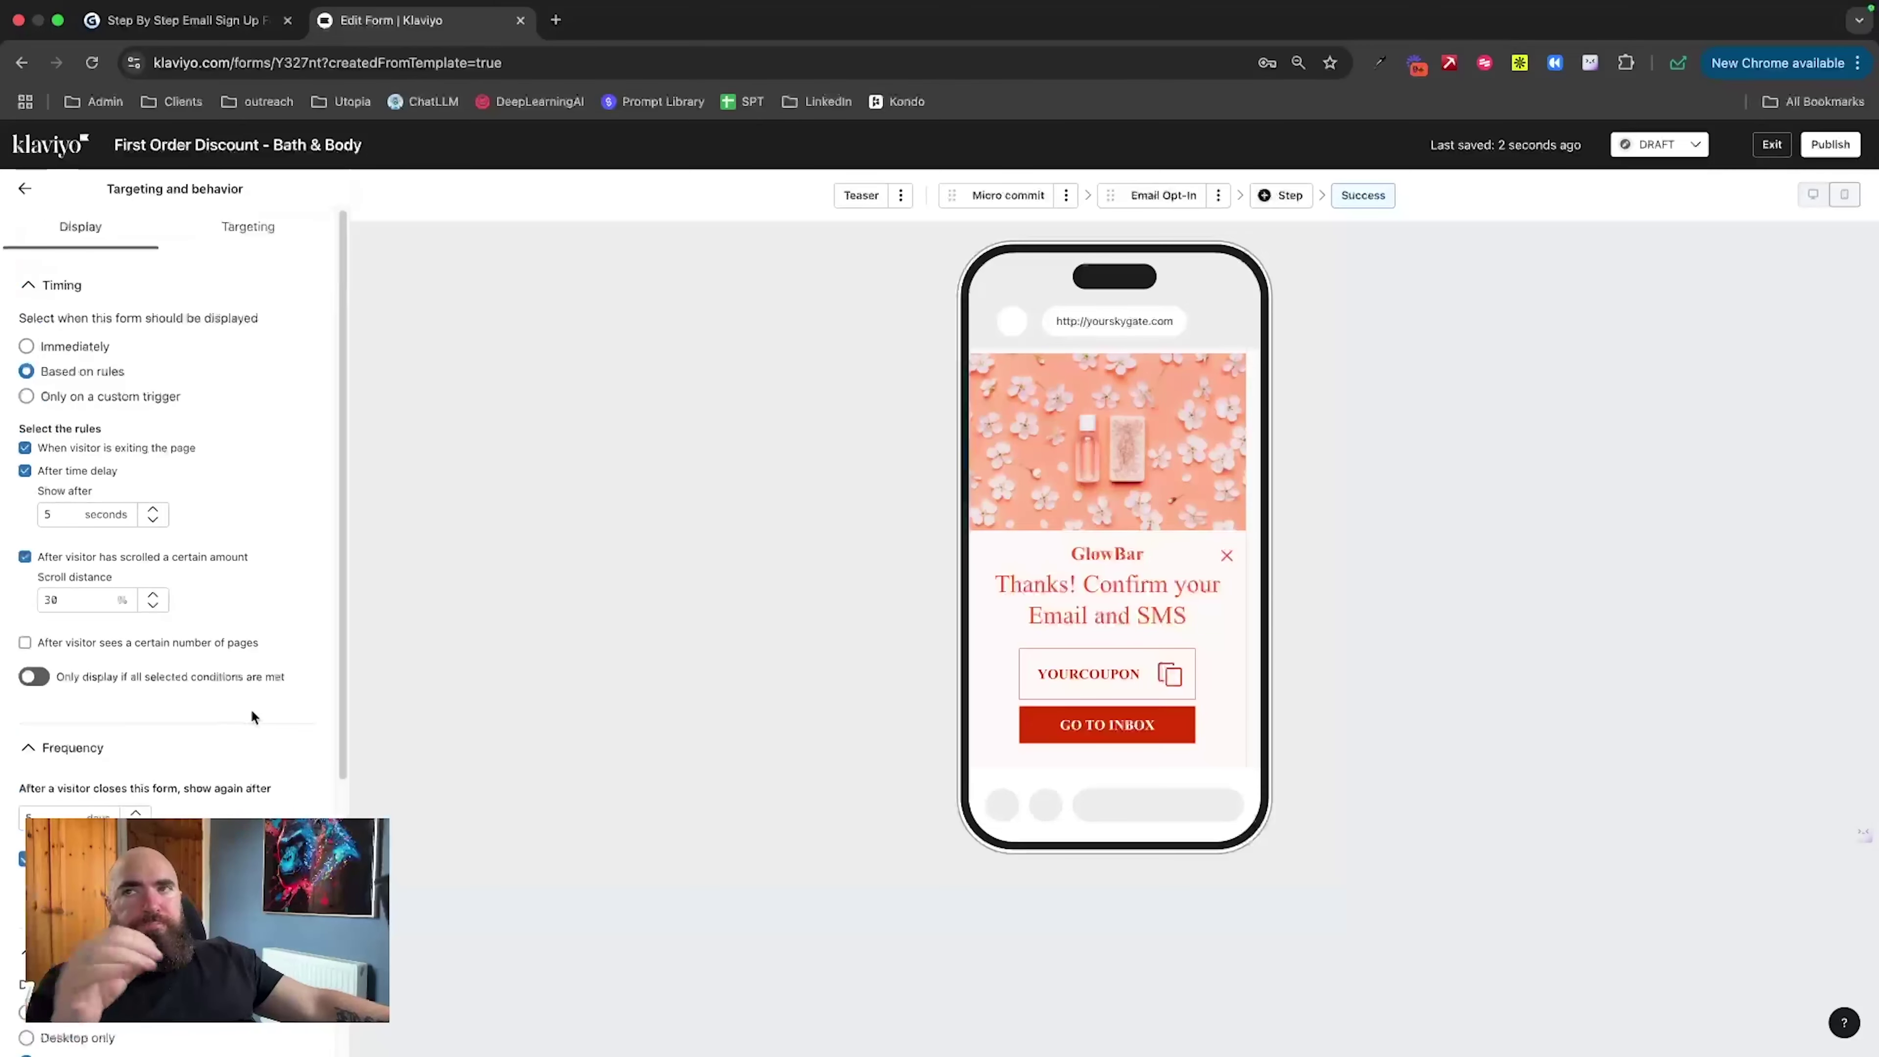
# Step: Try the Circle and Corner styles on the form's teaser
pyautogui.click(24, 188)
pyautogui.click(860, 197)
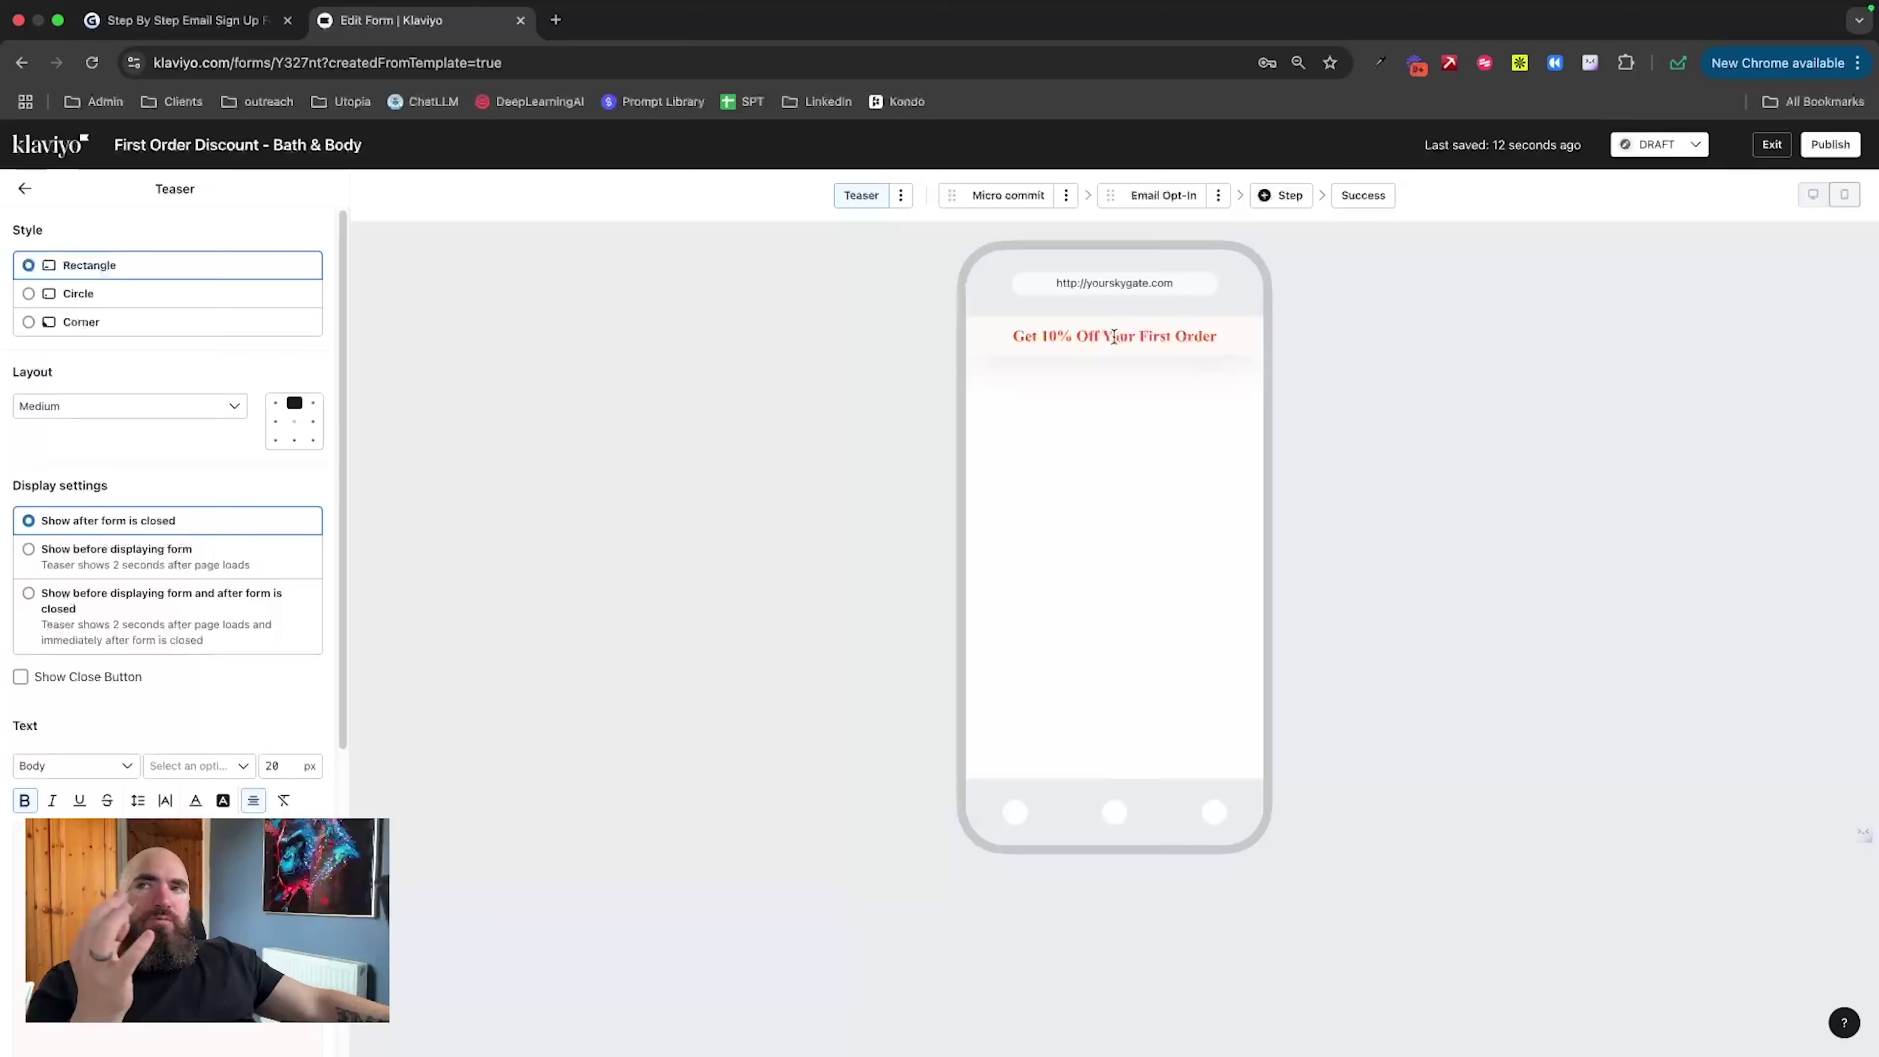
pyautogui.click(29, 294)
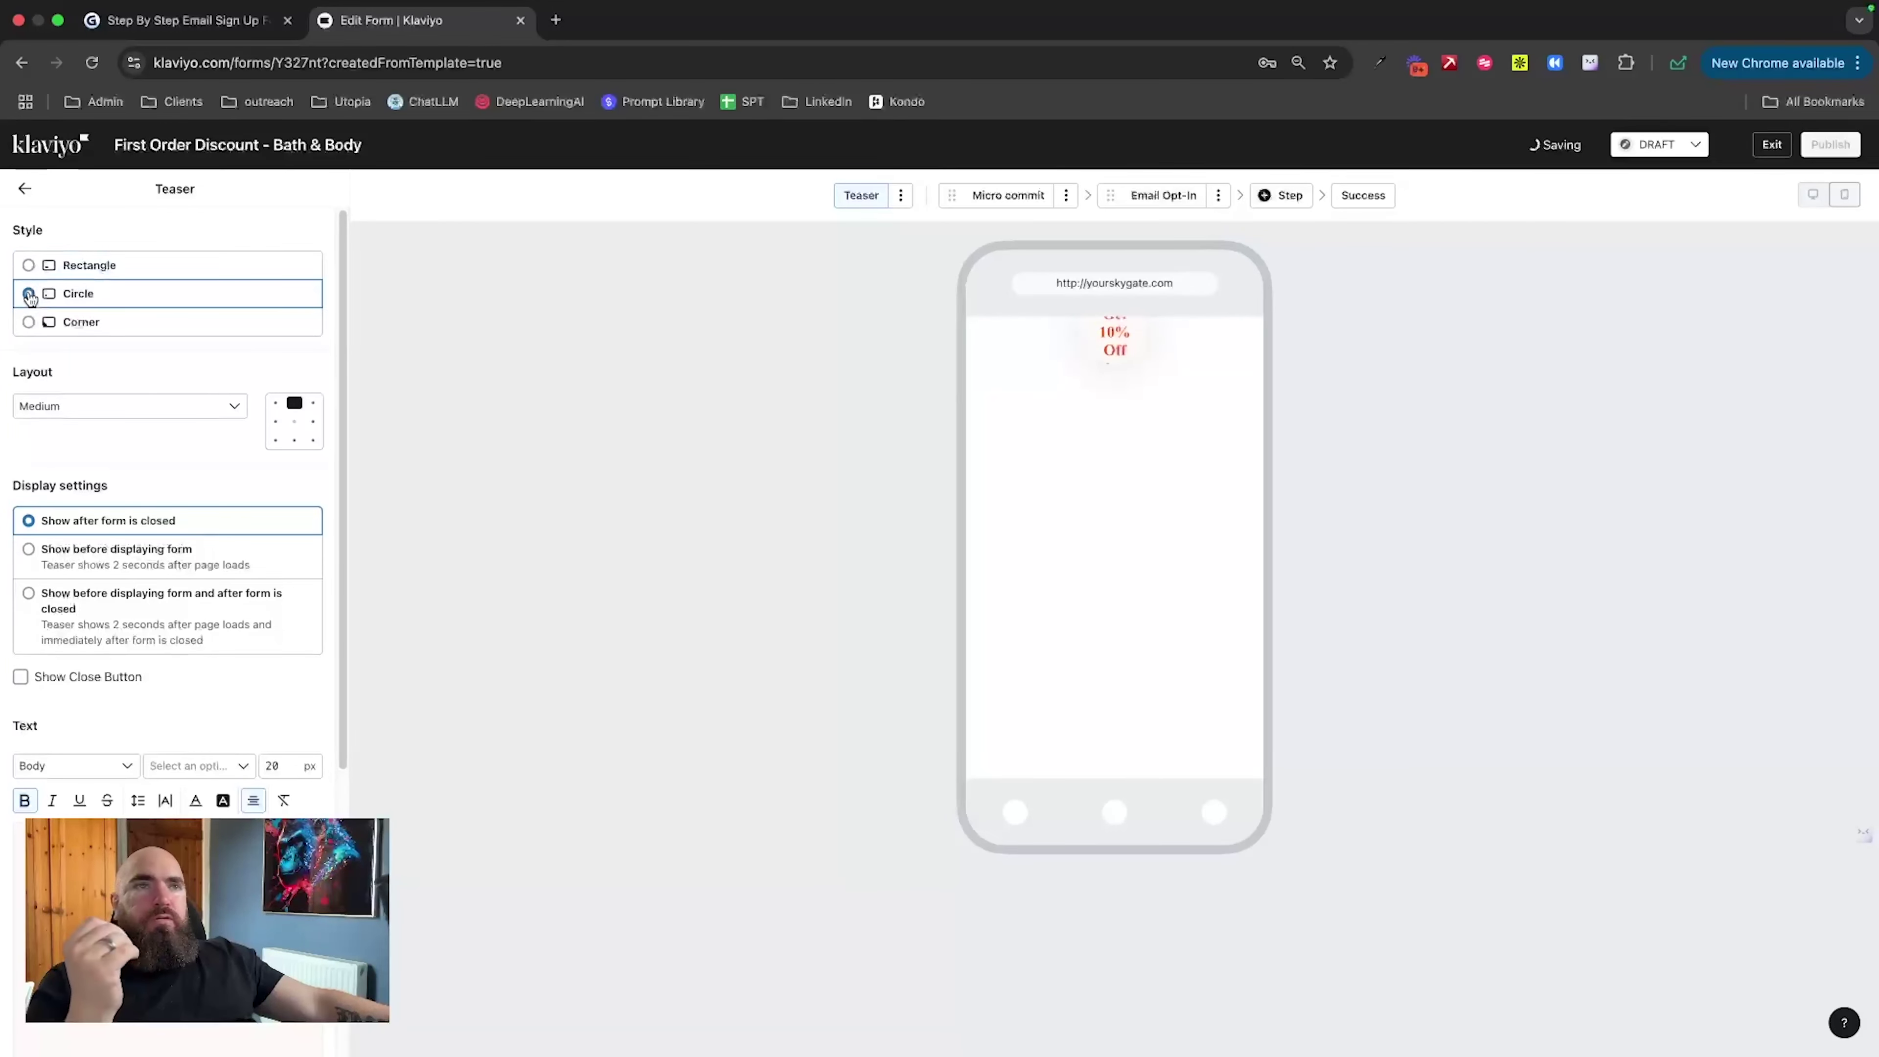
pyautogui.click(27, 322)
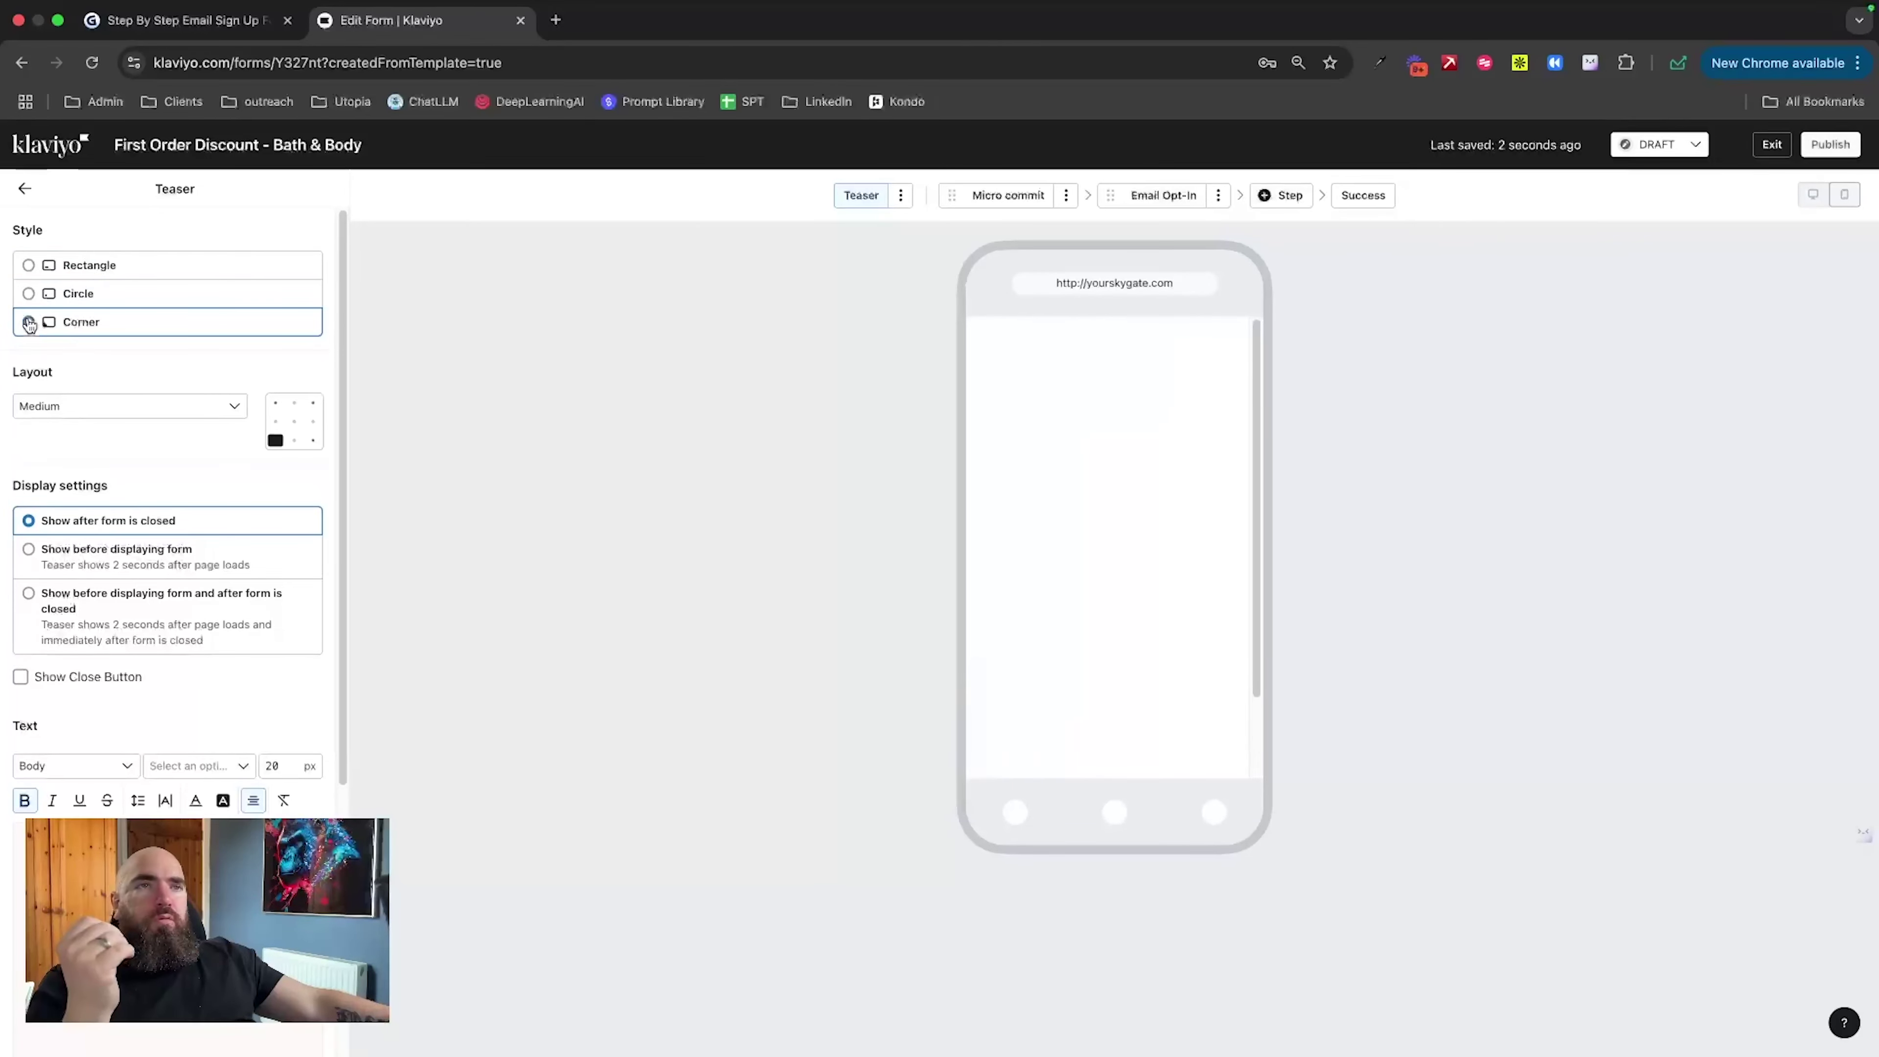
# Step: Set the teaser to the Rectangle style in the top-center position, shown after the form is closed
pyautogui.click(28, 267)
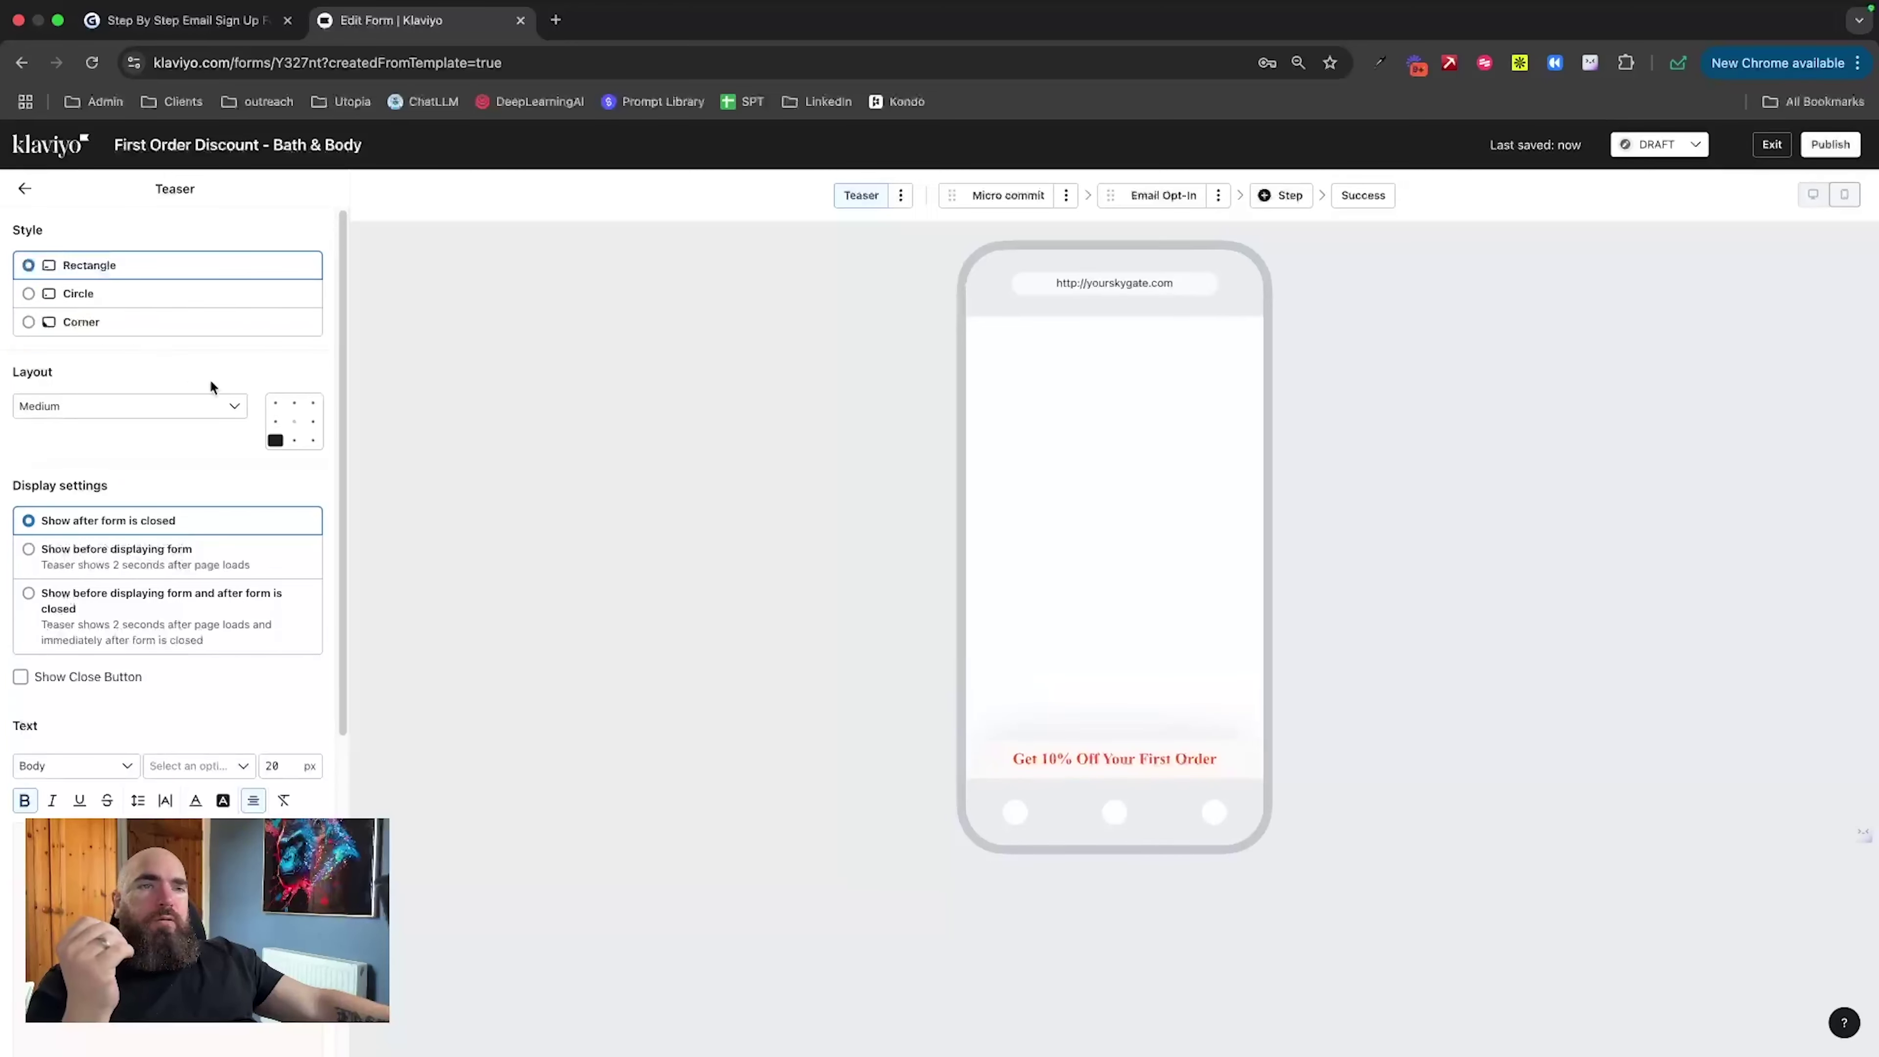
pyautogui.click(294, 403)
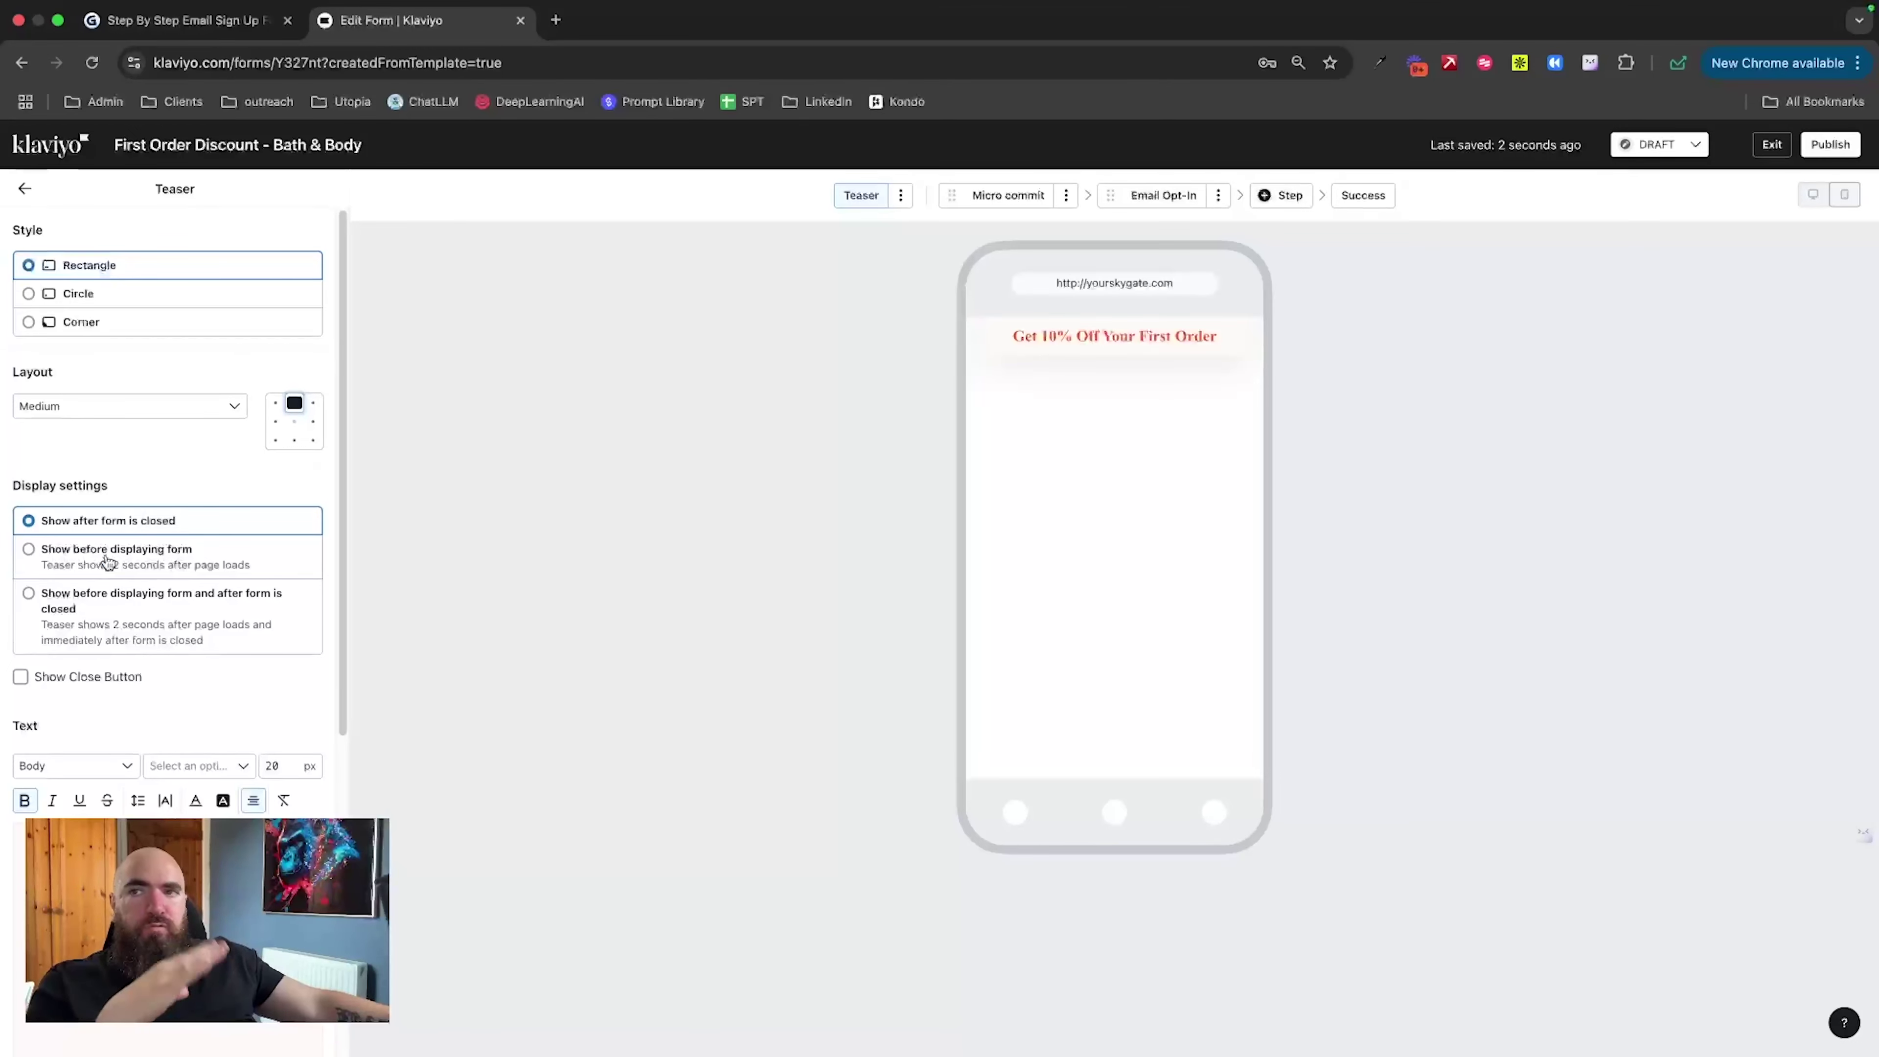
pyautogui.click(28, 594)
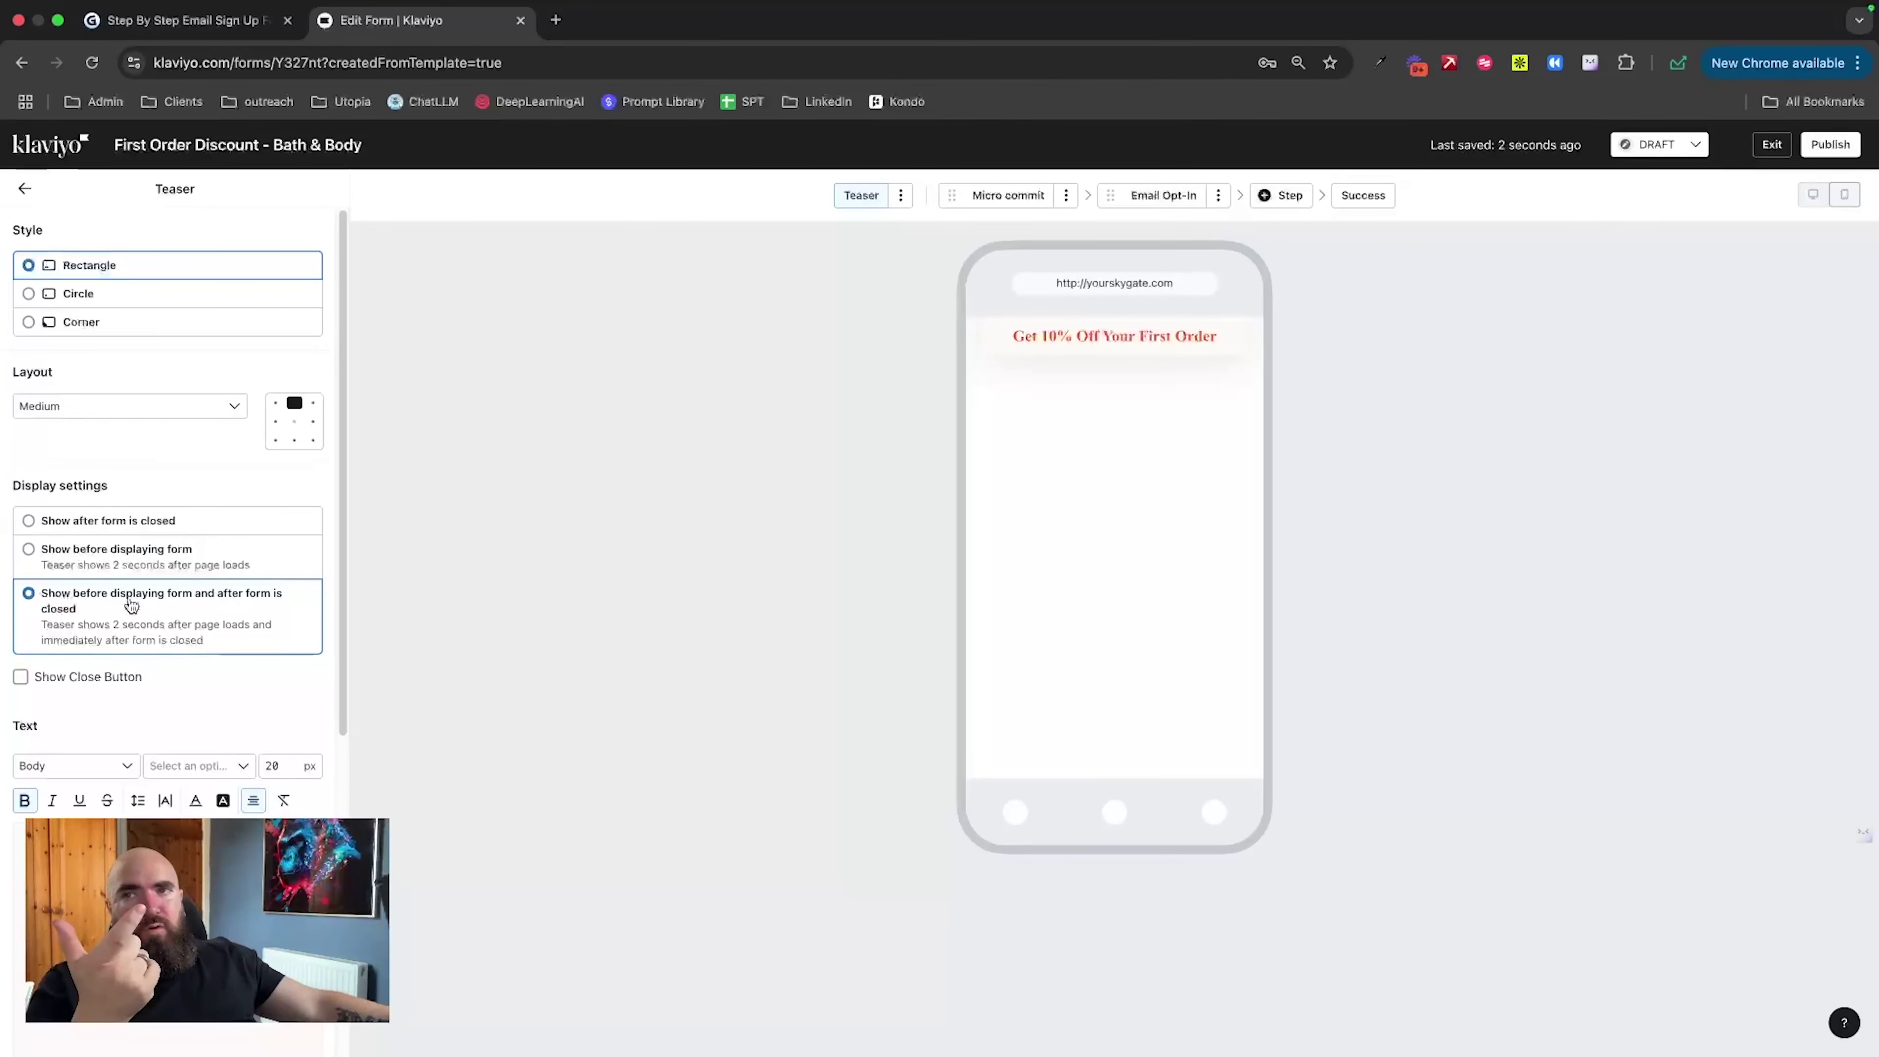
pyautogui.click(29, 521)
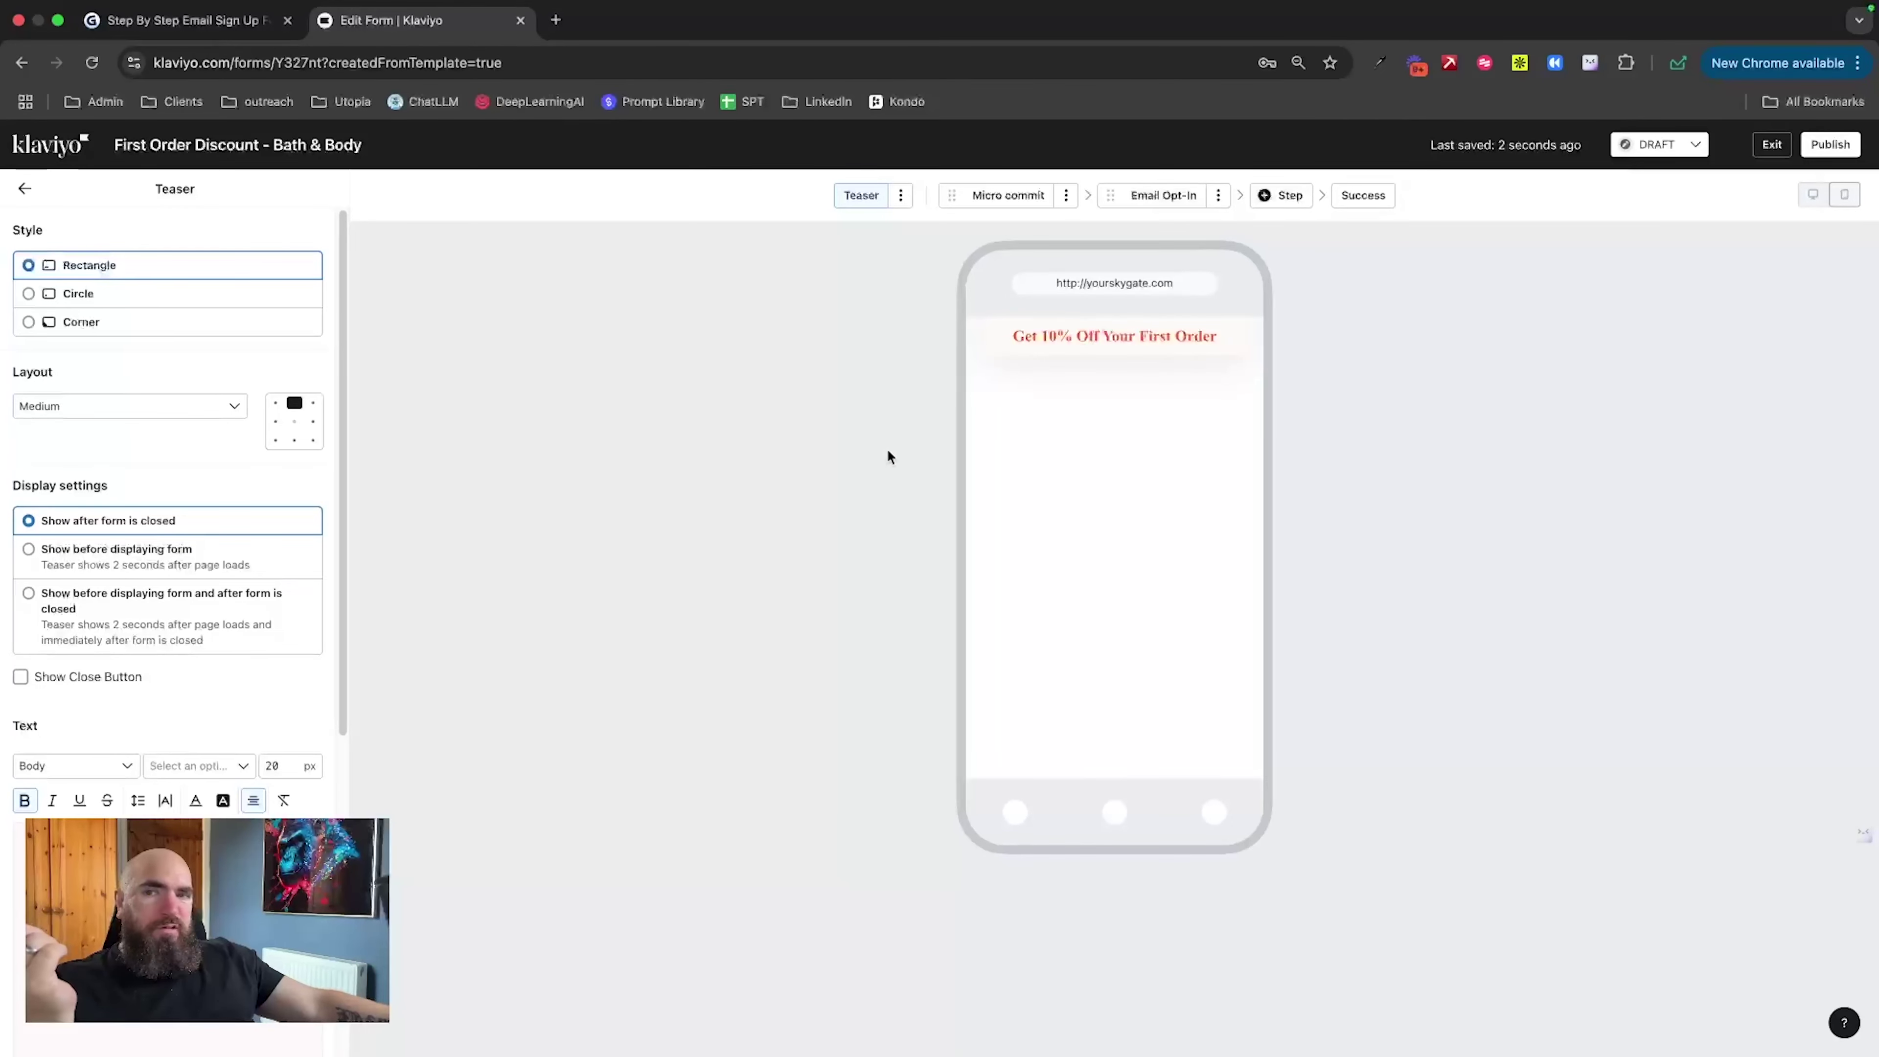
# Step: Try several background colors for the teaser and settle on black, 000000
pyautogui.scroll(-4, 167, 518)
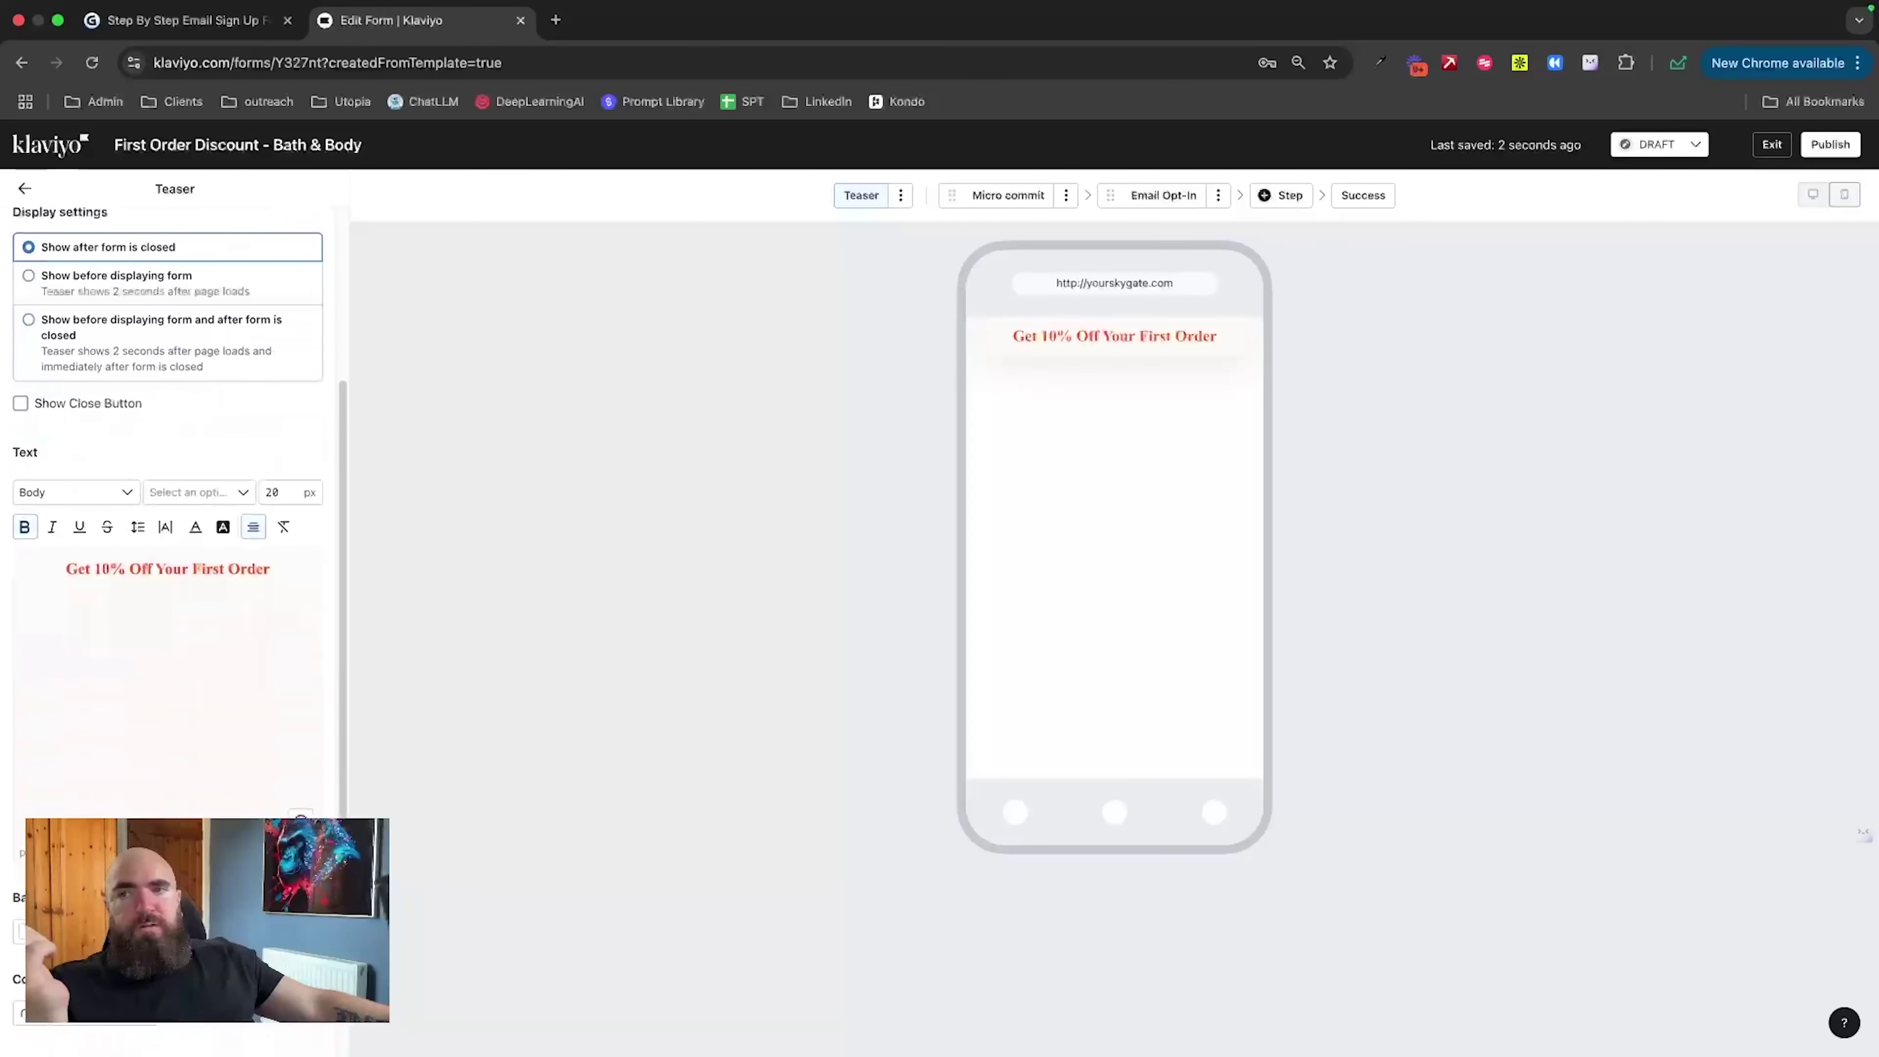
pyautogui.scroll(-1, 168, 518)
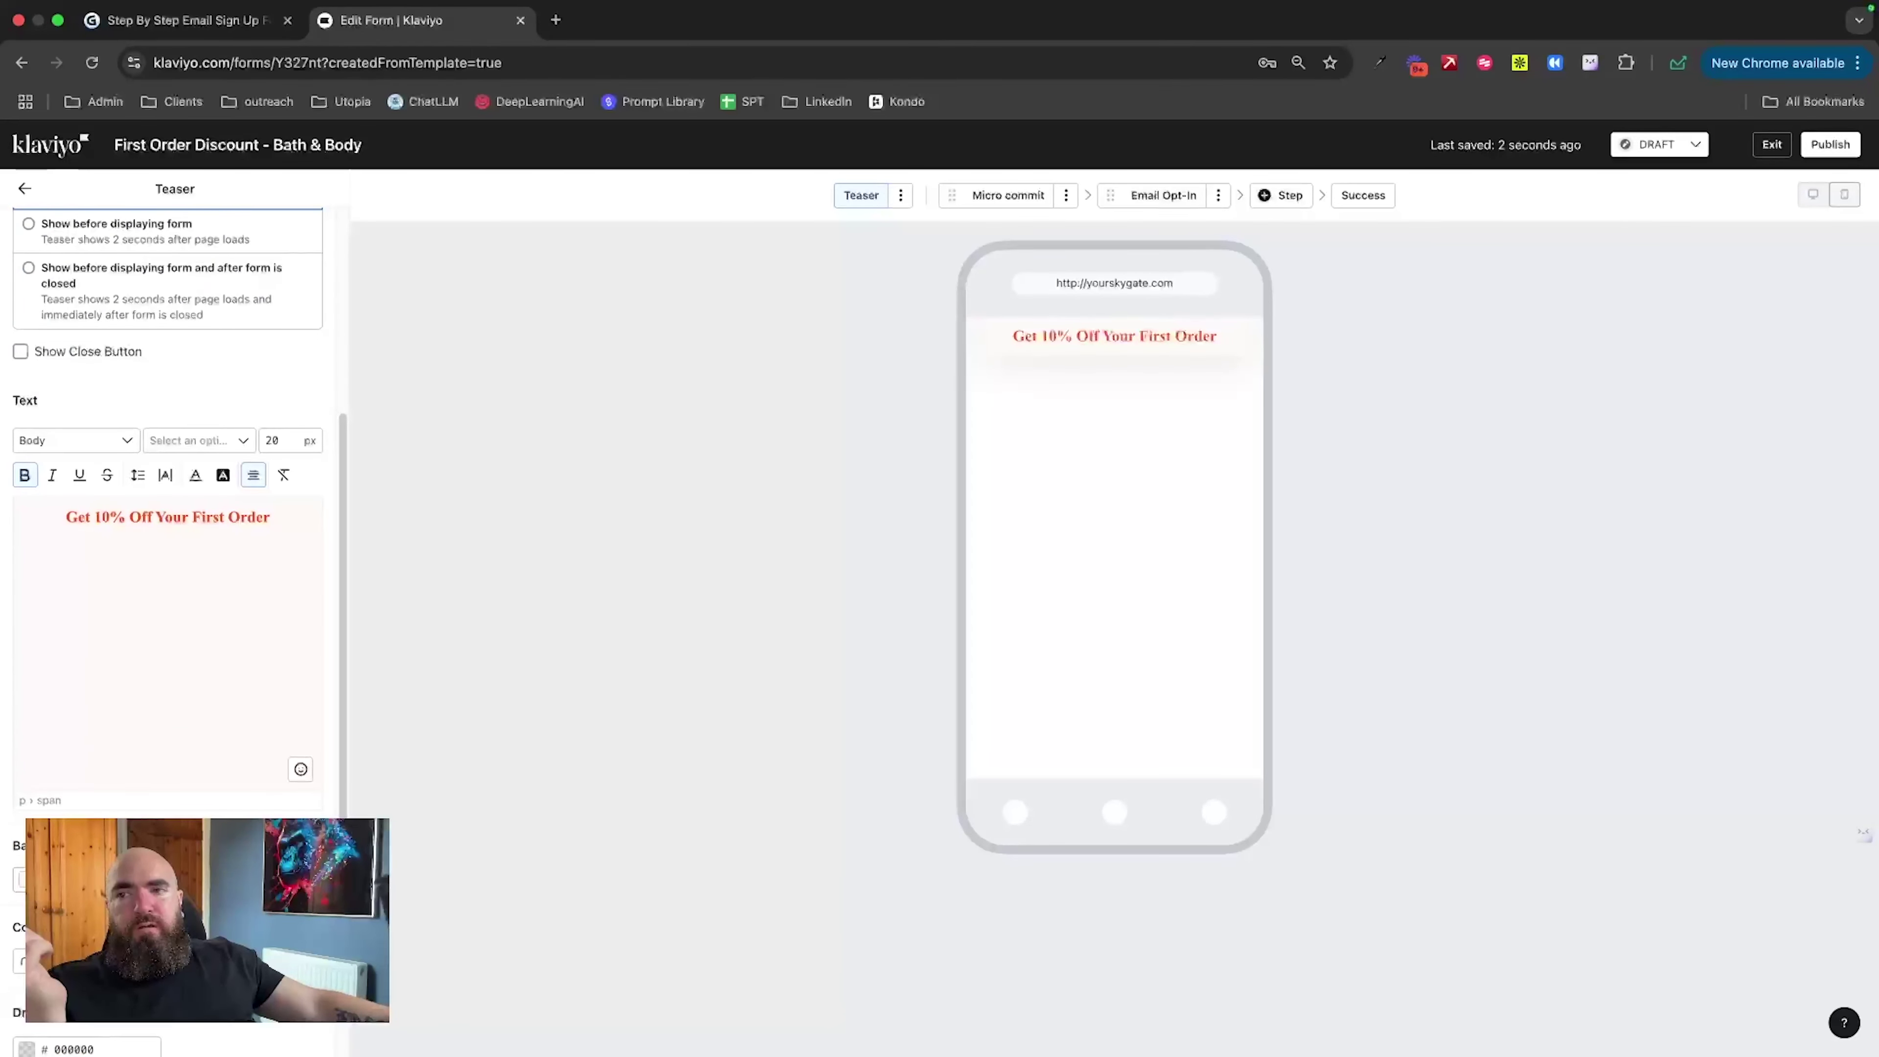
pyautogui.click(20, 879)
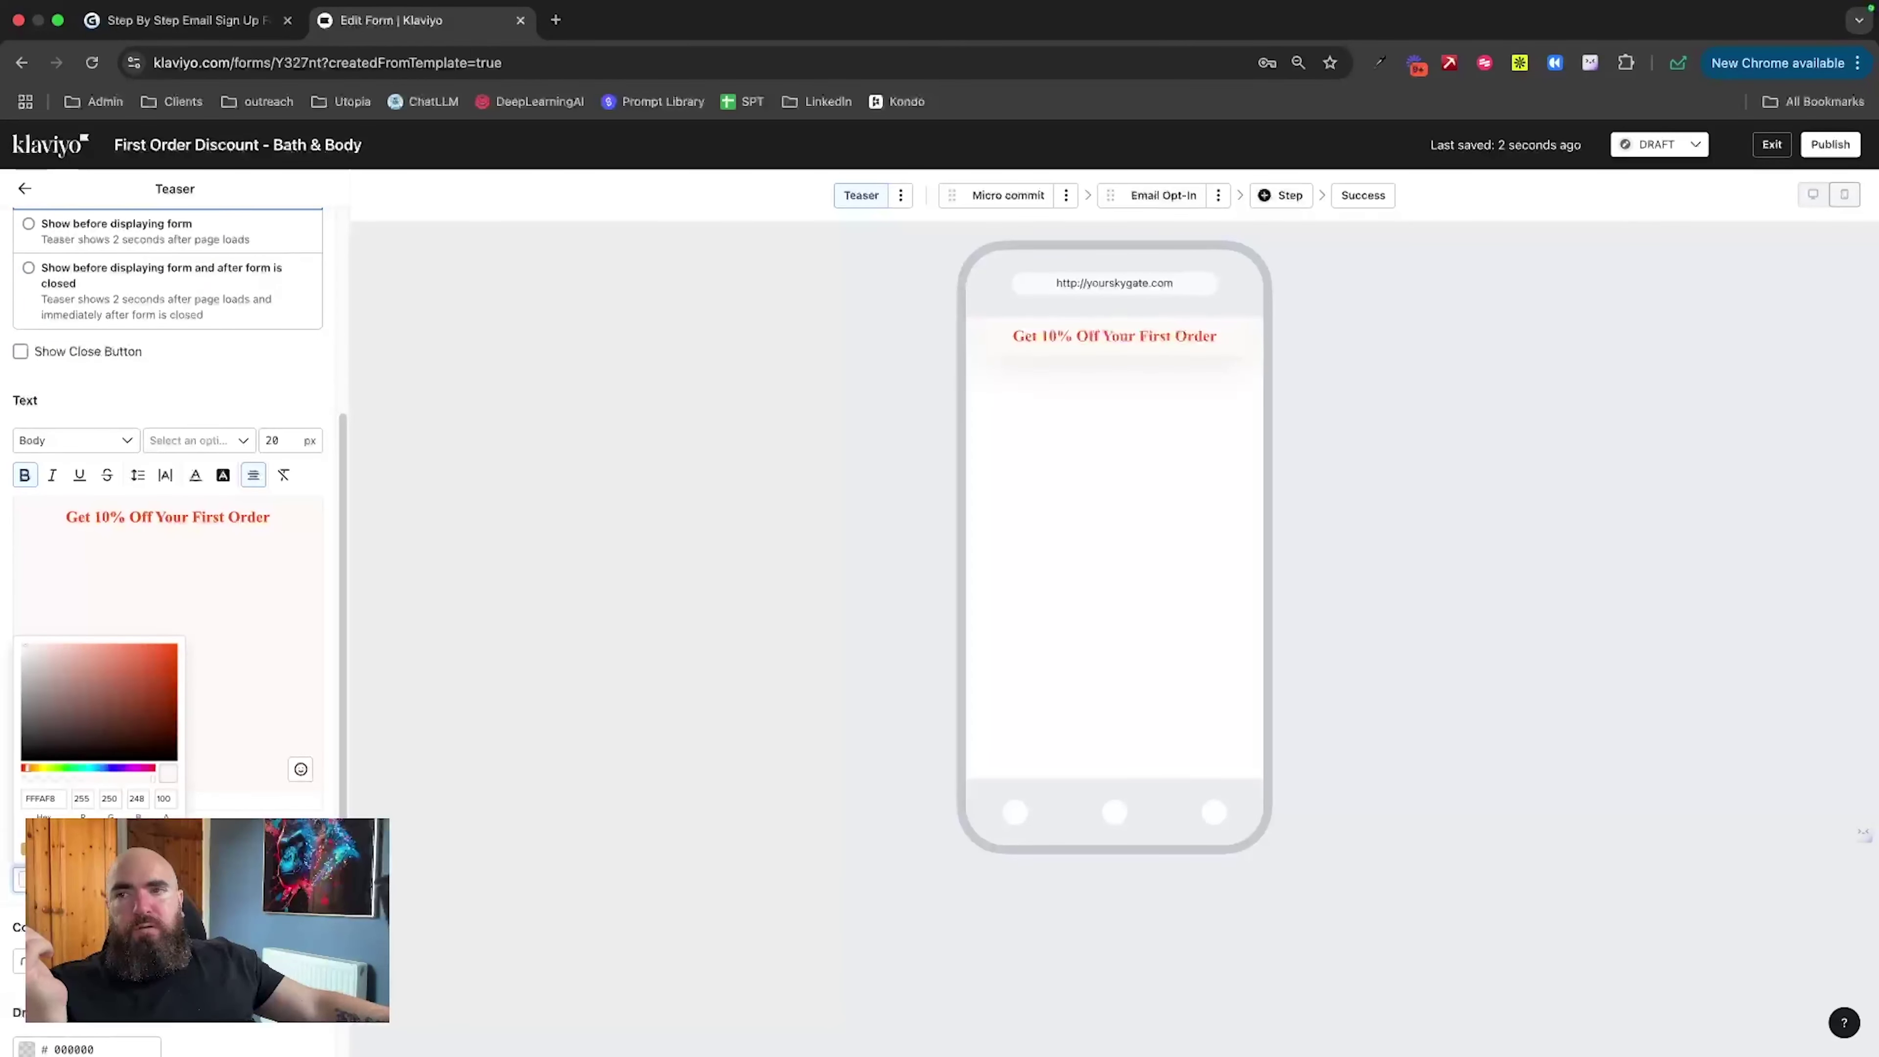
pyautogui.click(128, 677)
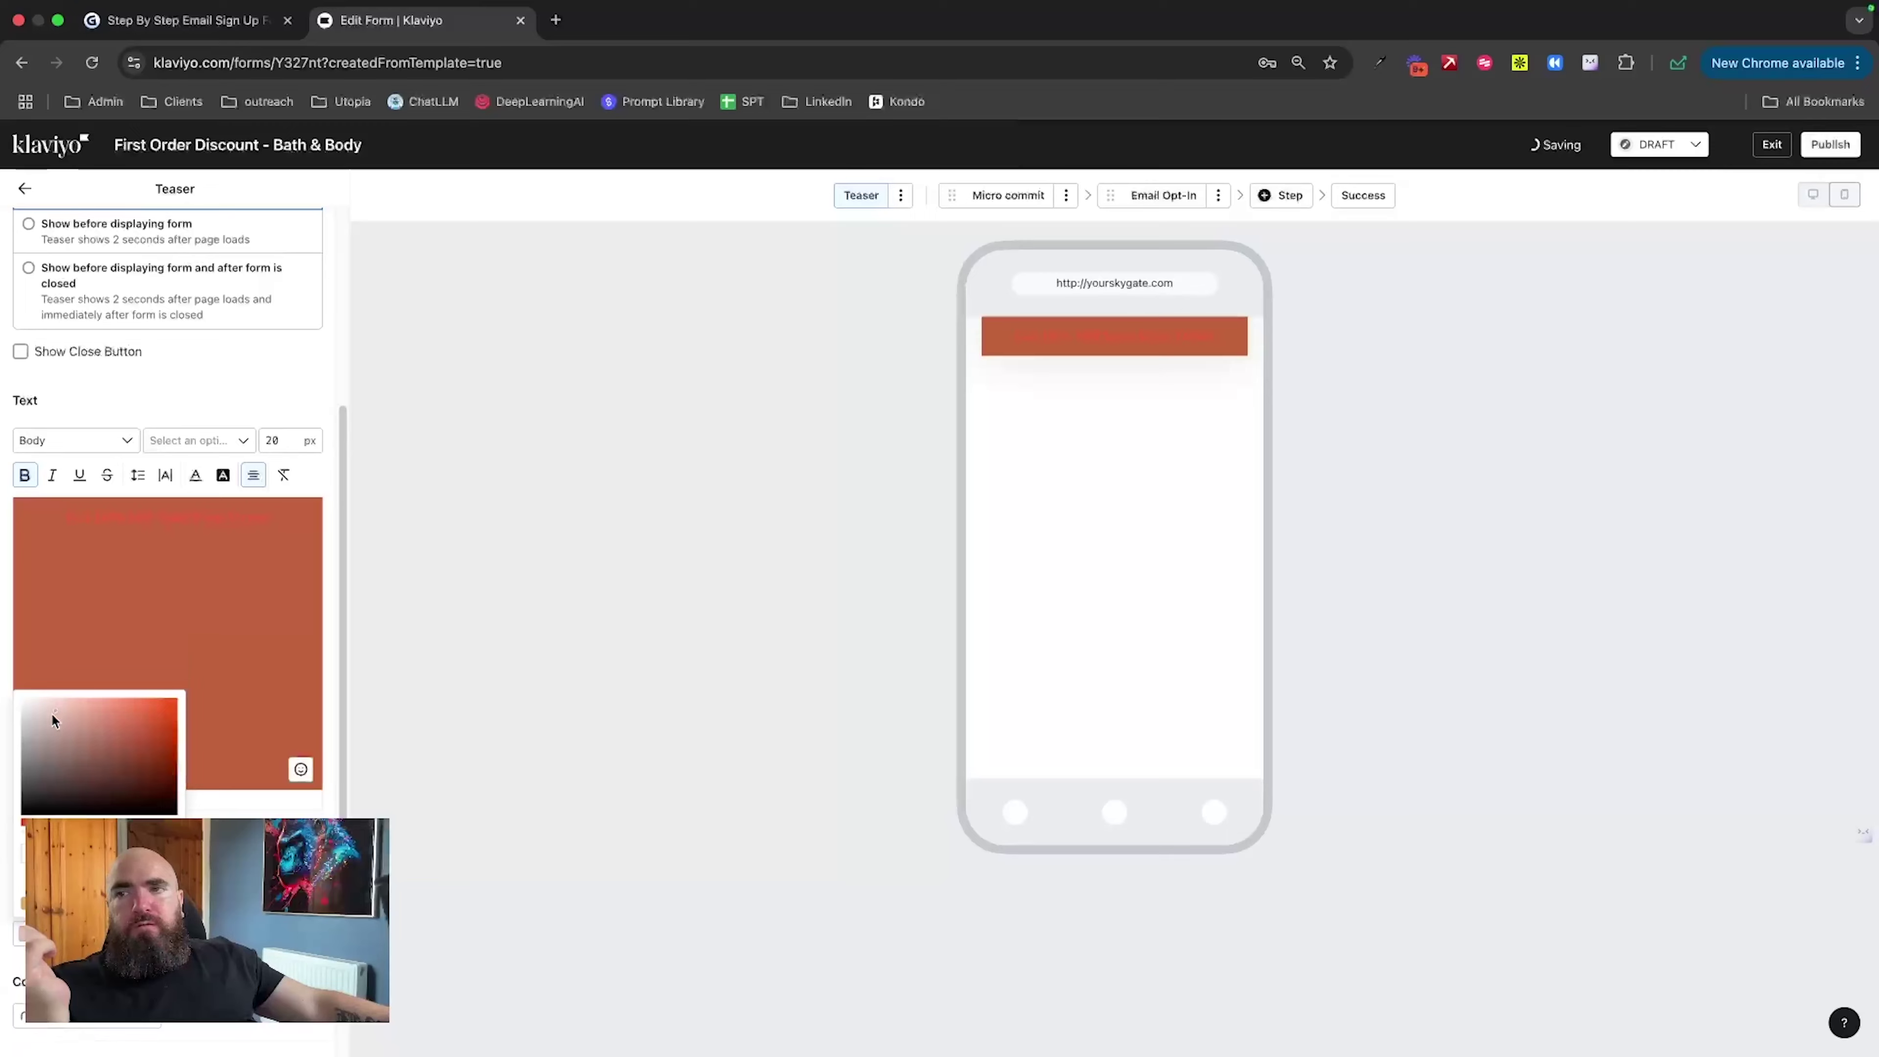
pyautogui.click(20, 812)
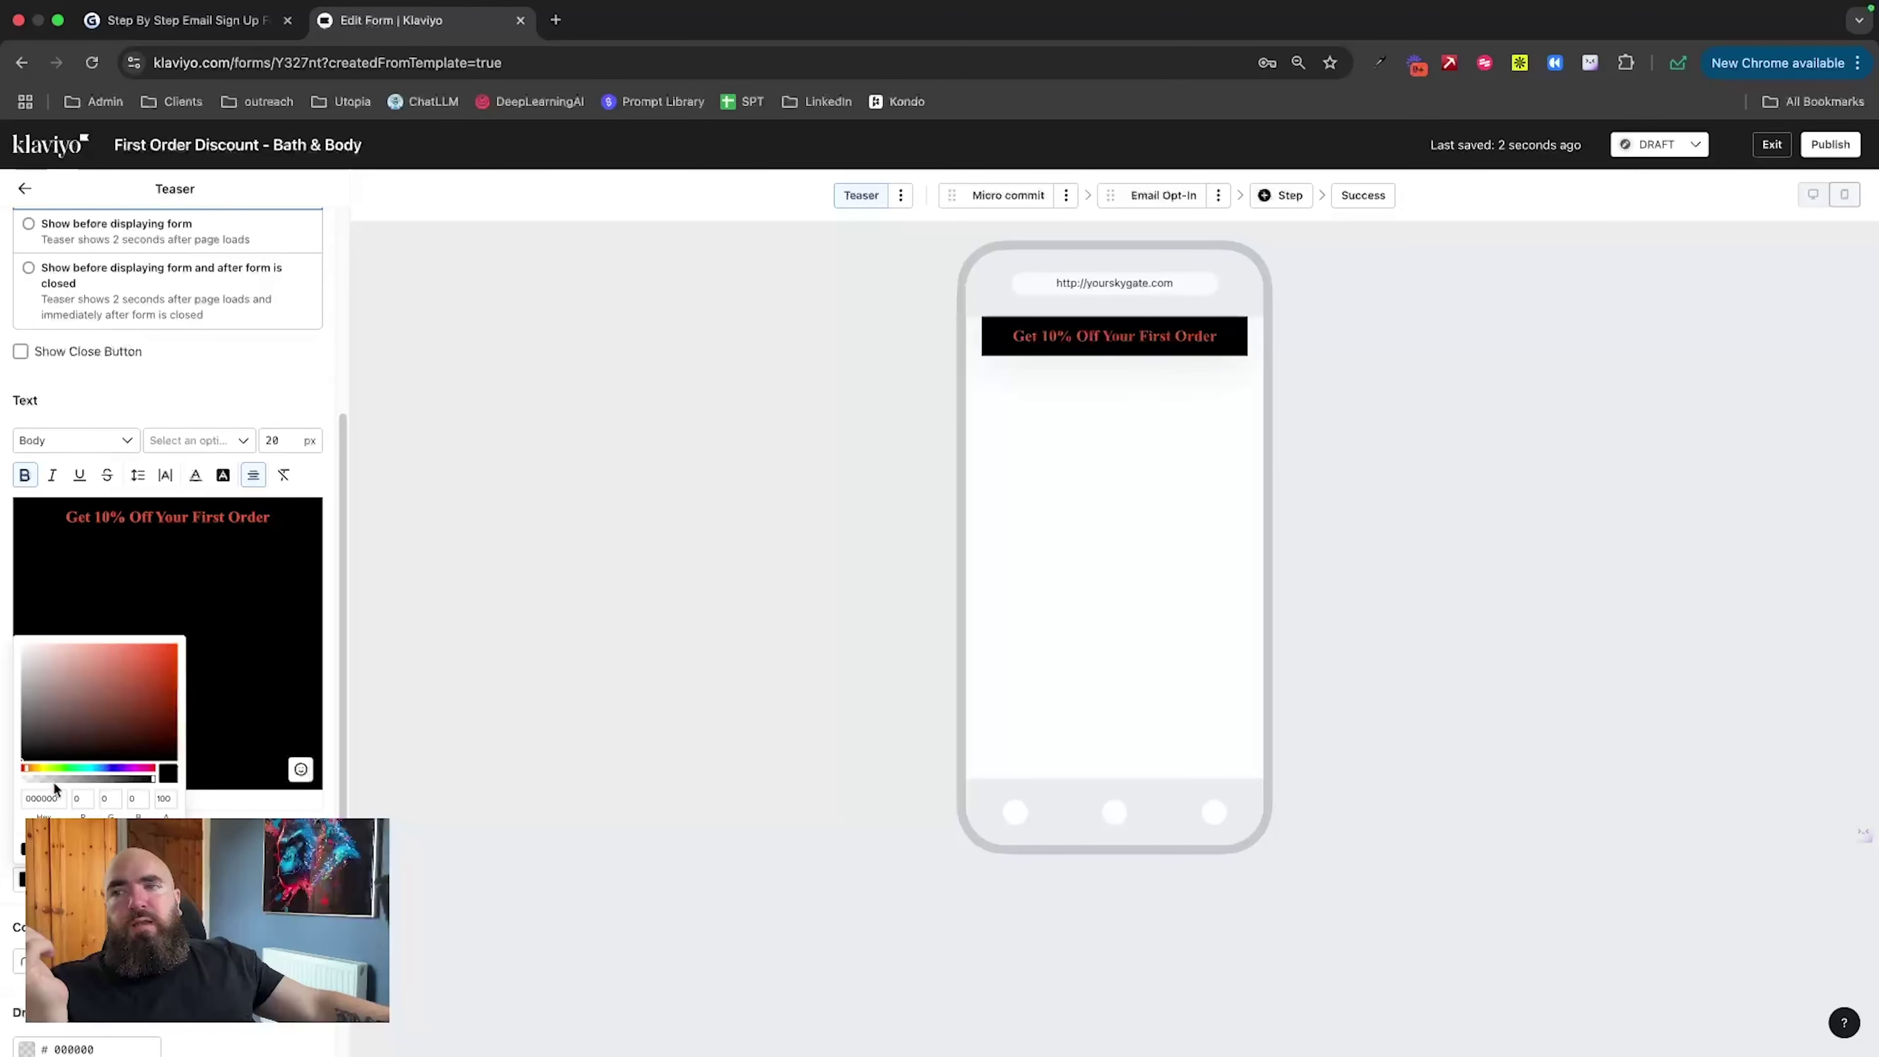
pyautogui.click(170, 659)
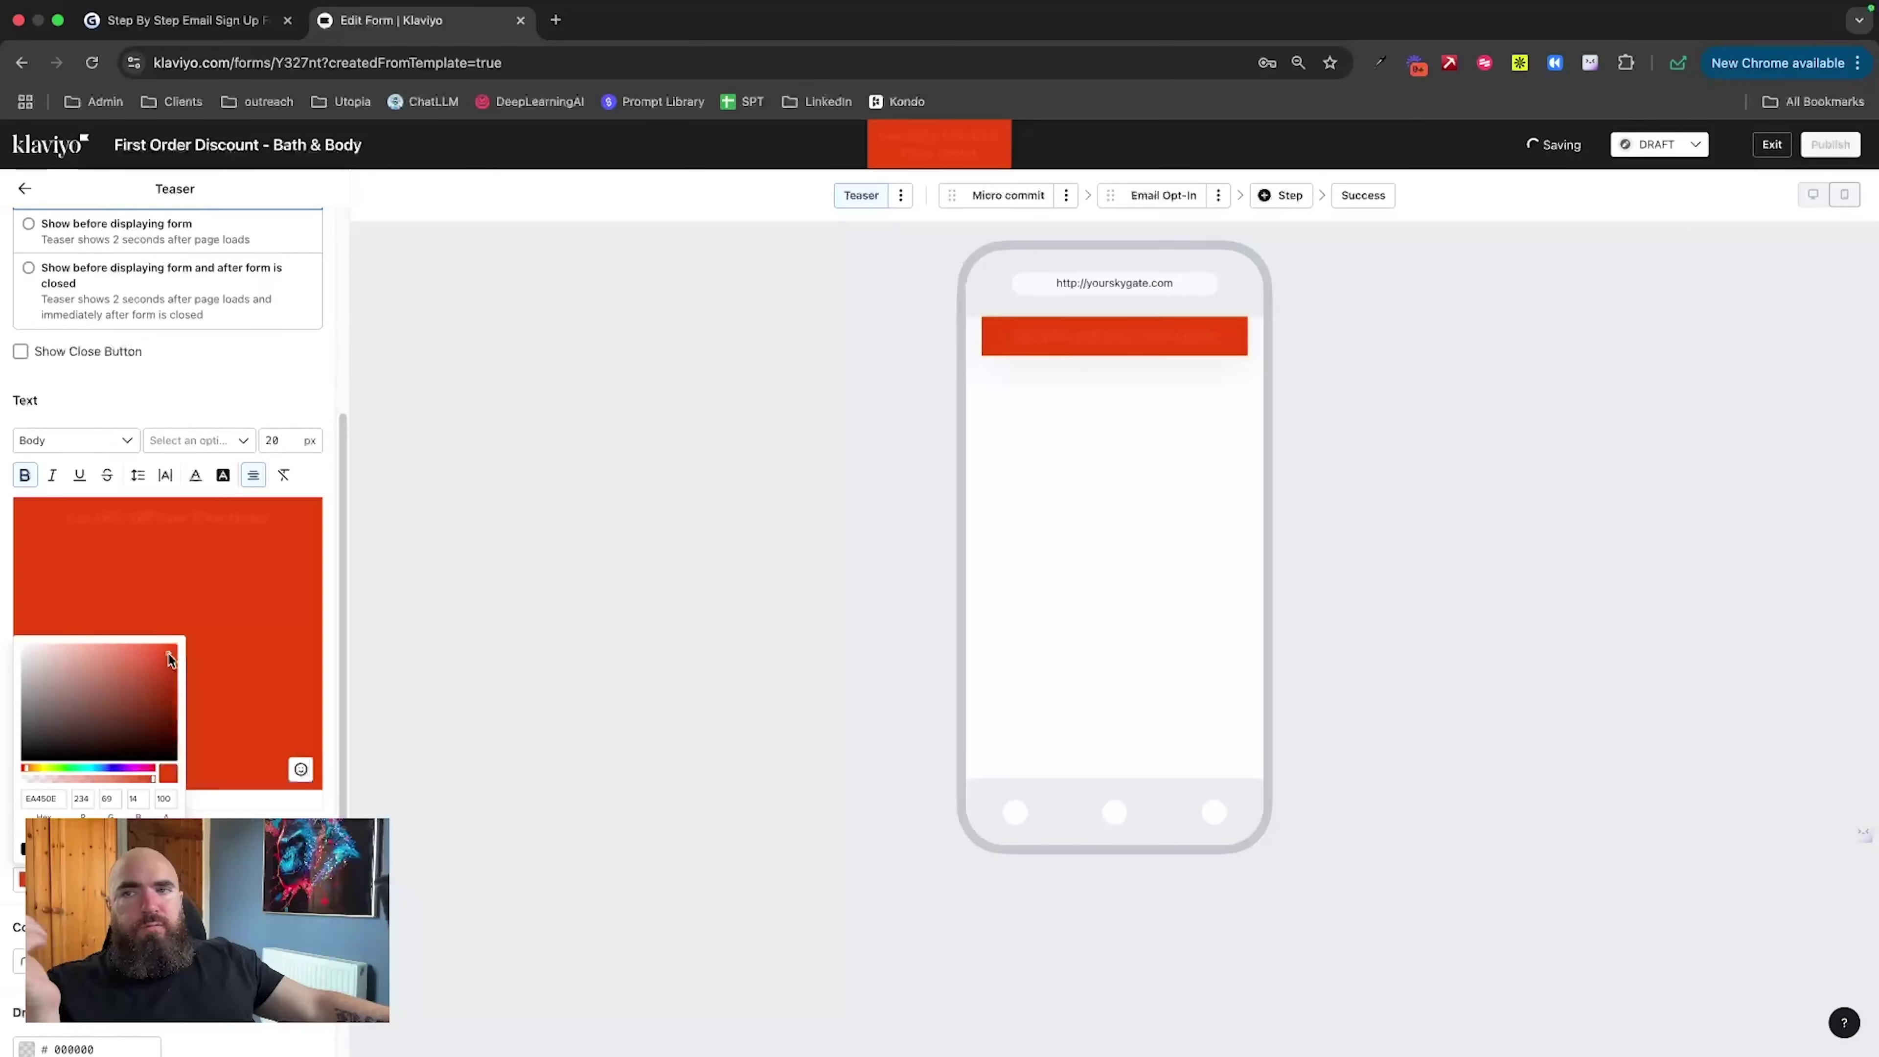
pyautogui.click(30, 702)
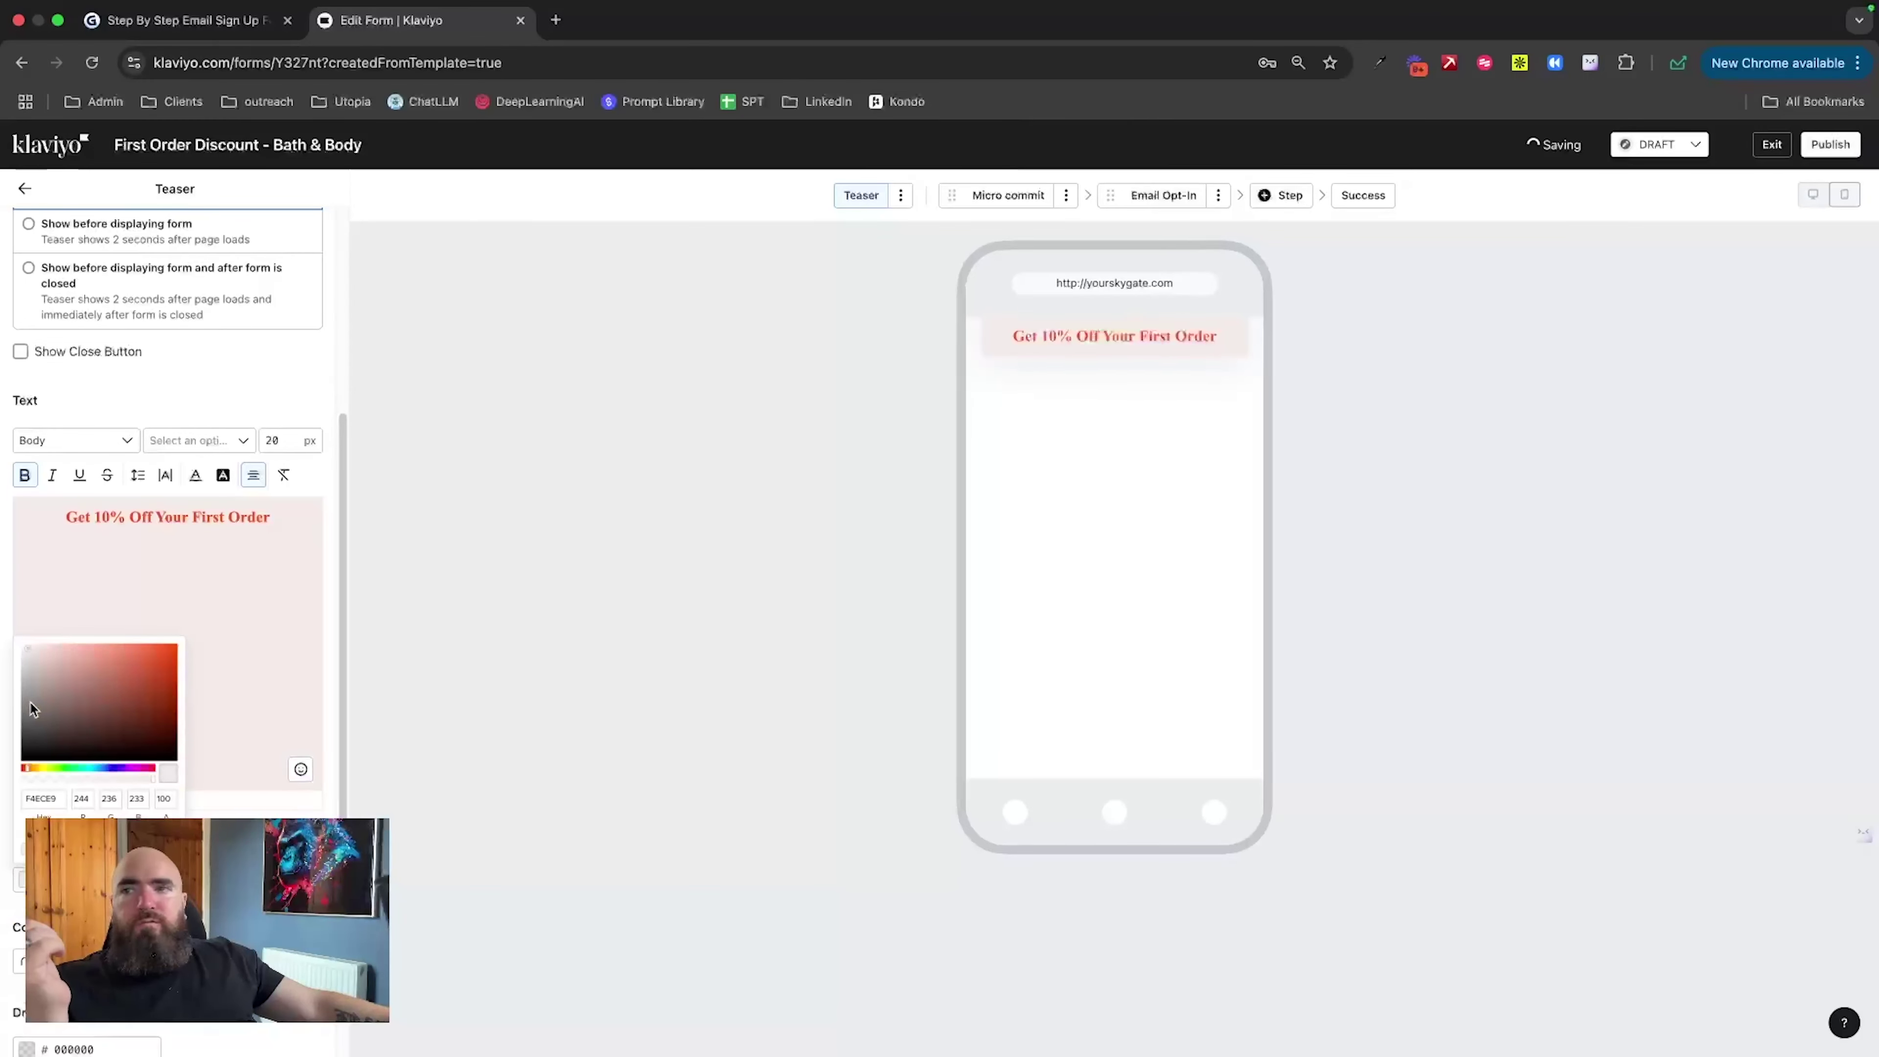
pyautogui.moveTo(28, 653); pyautogui.dragTo(30, 790)
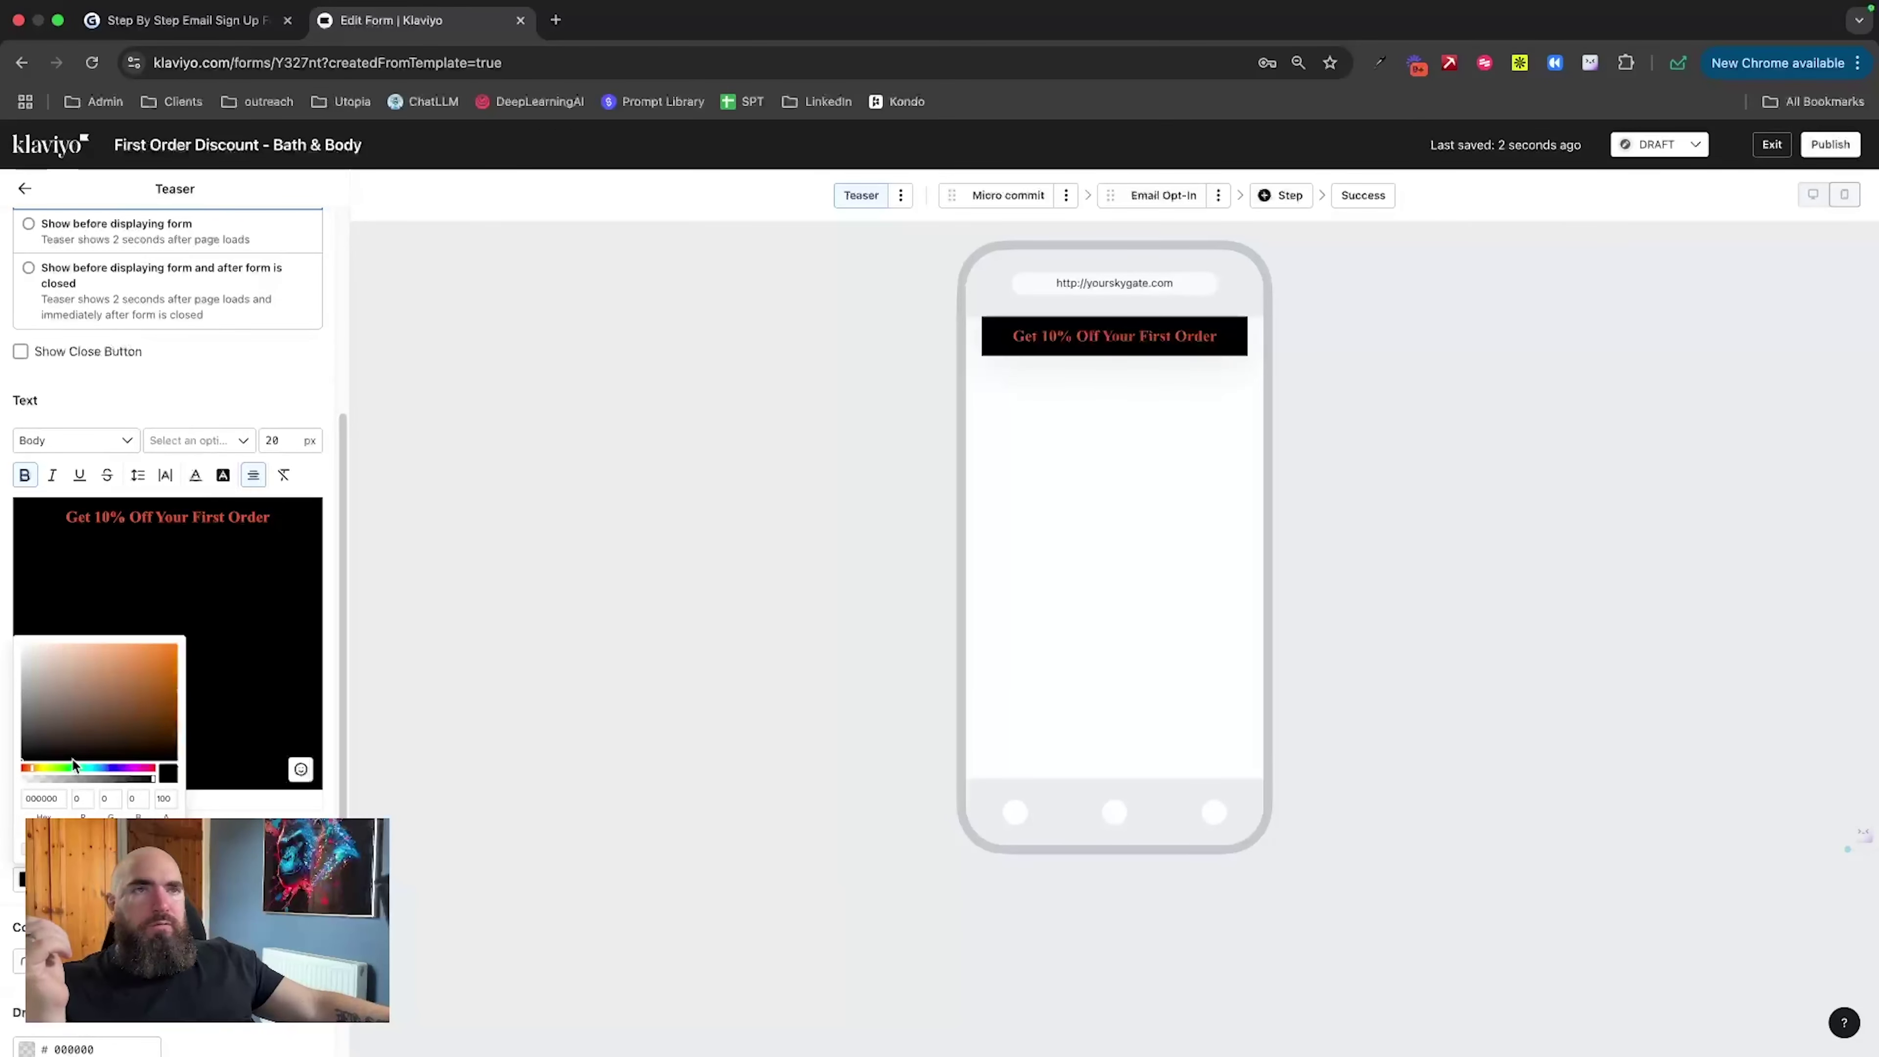
pyautogui.click(196, 666)
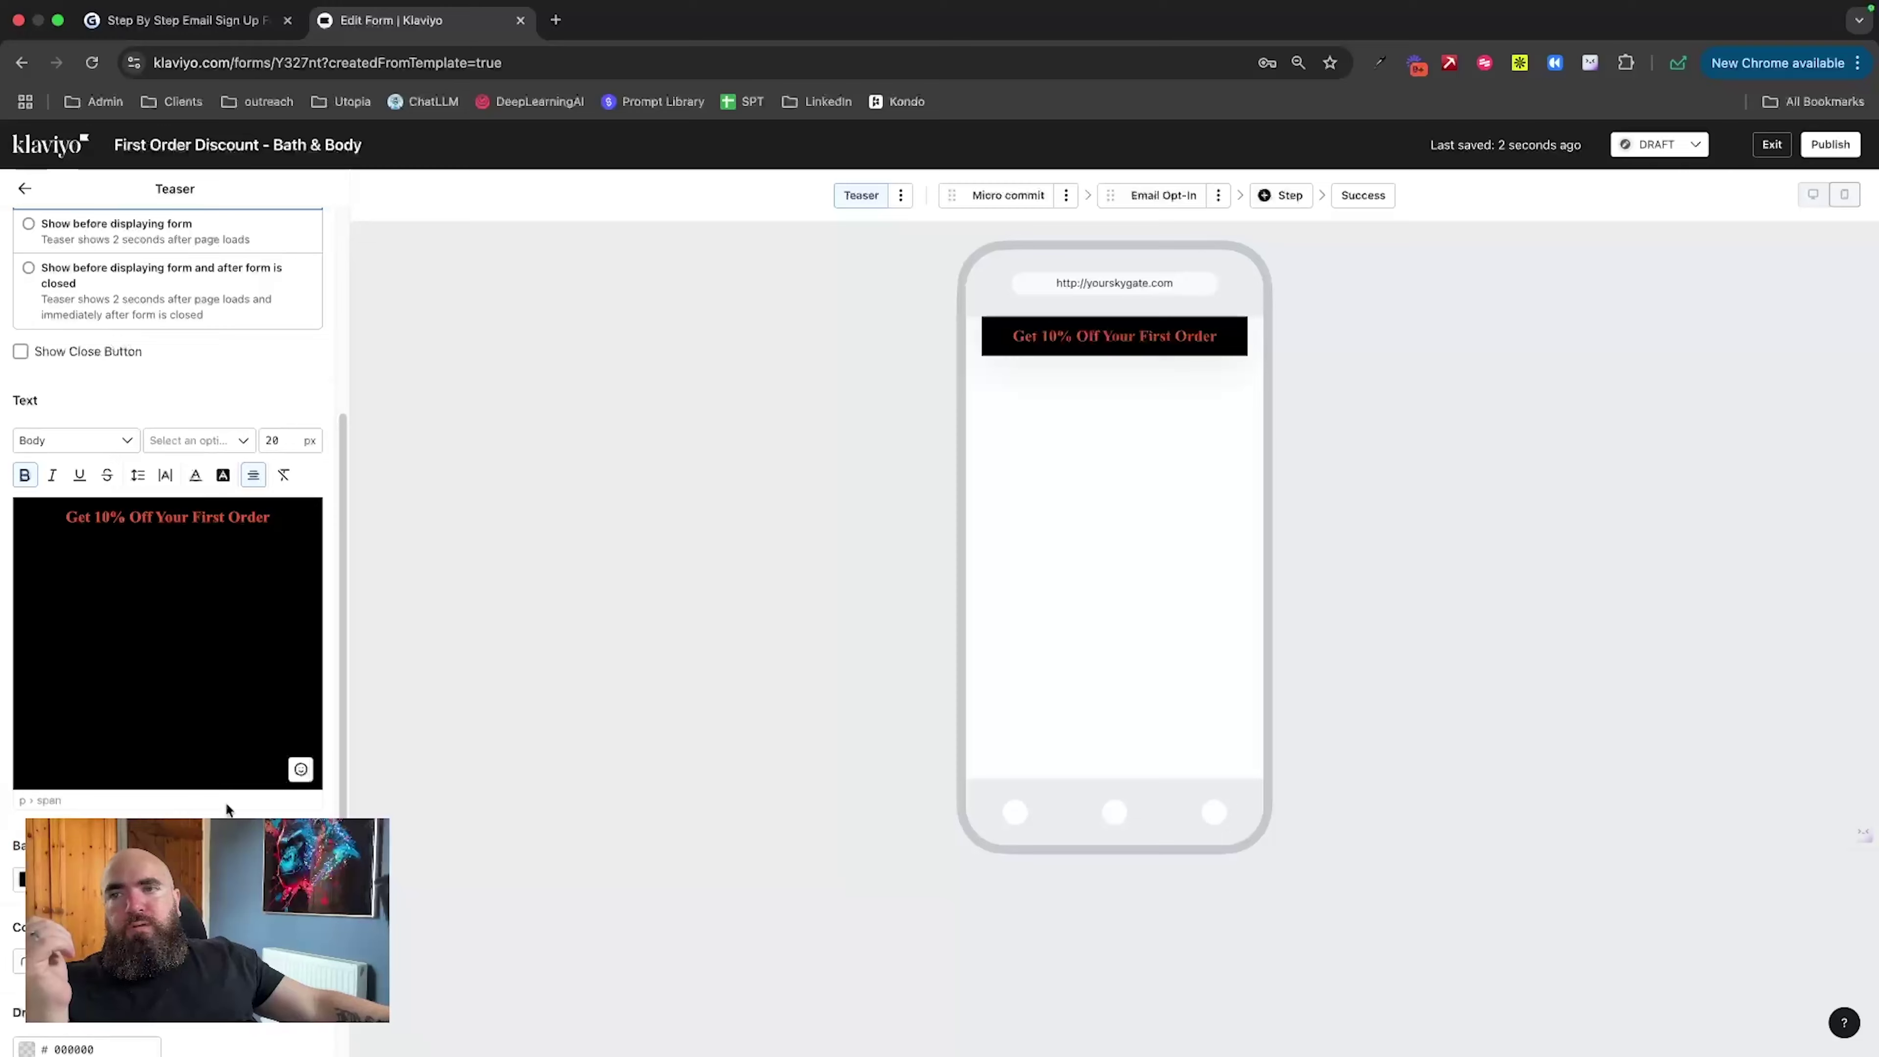
# Step: Set the color of the teaser's "Get 10% Off Your First Order" text to white, FFFFFF
pyautogui.tripleClick(193, 515)
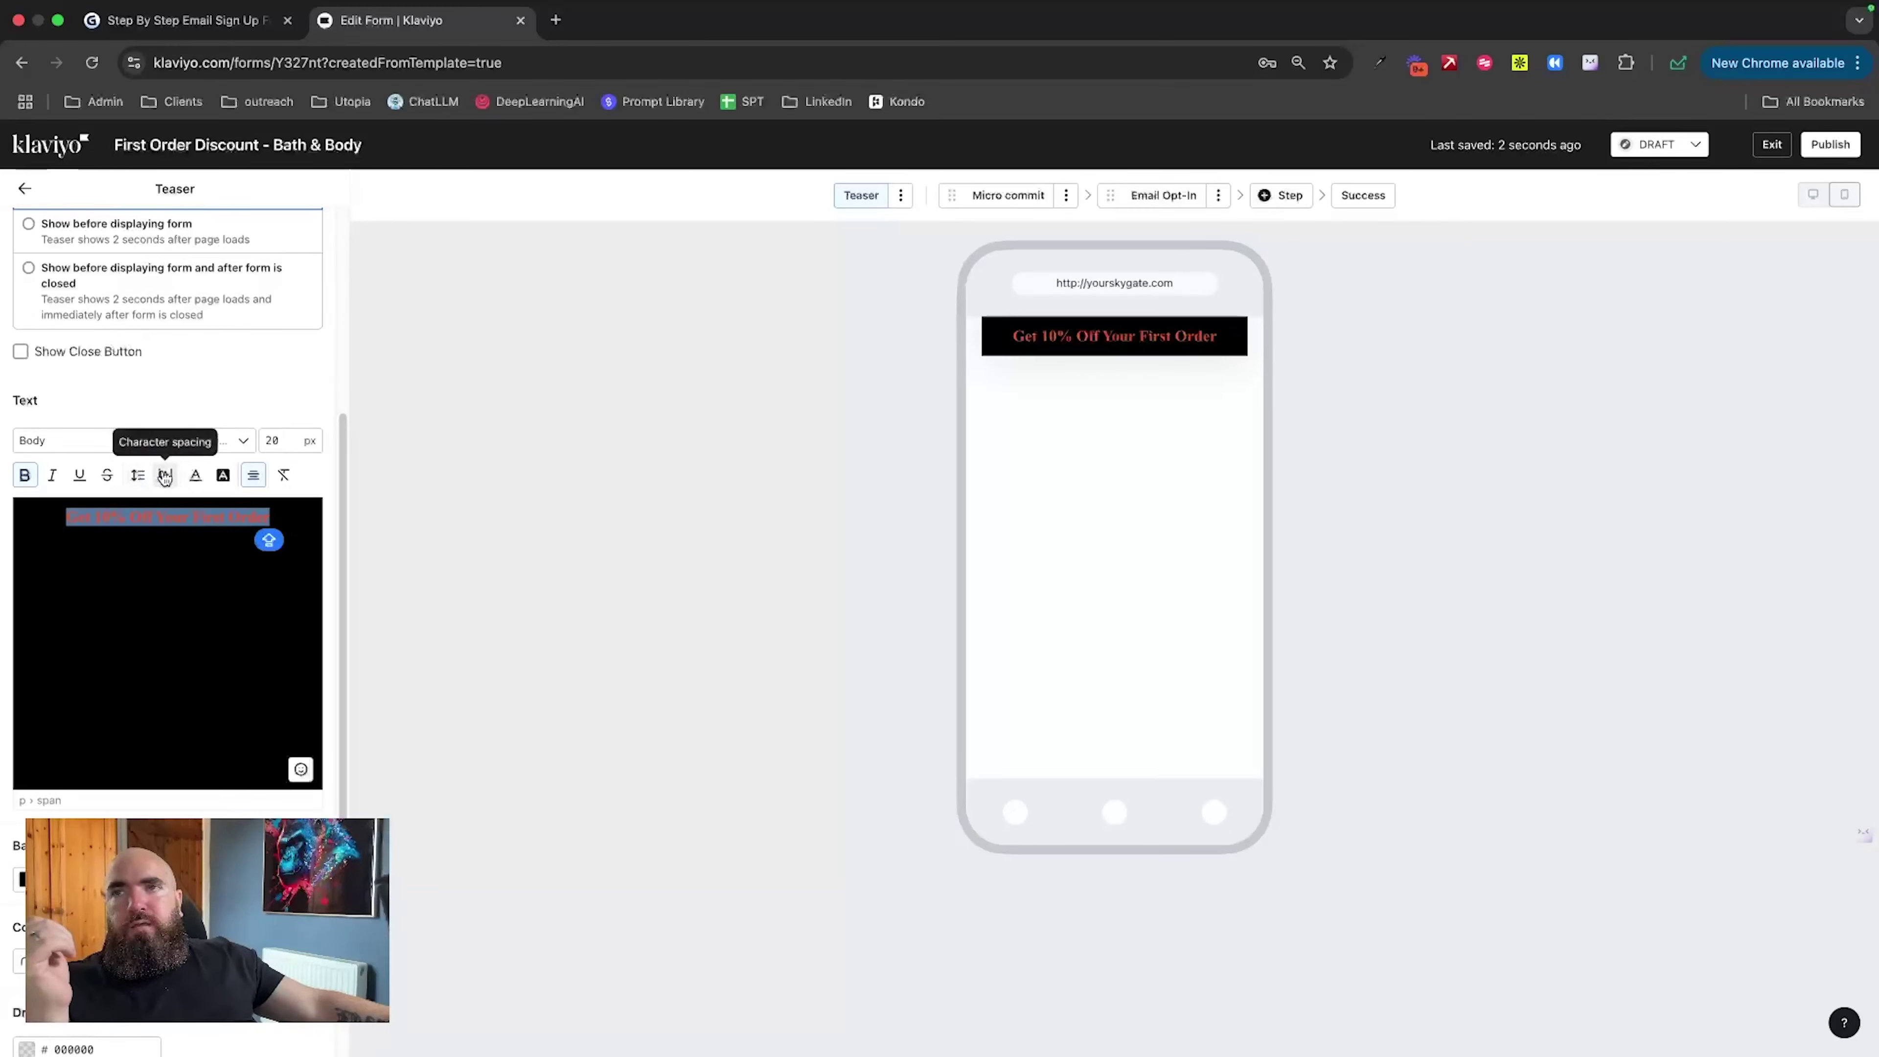
pyautogui.click(195, 476)
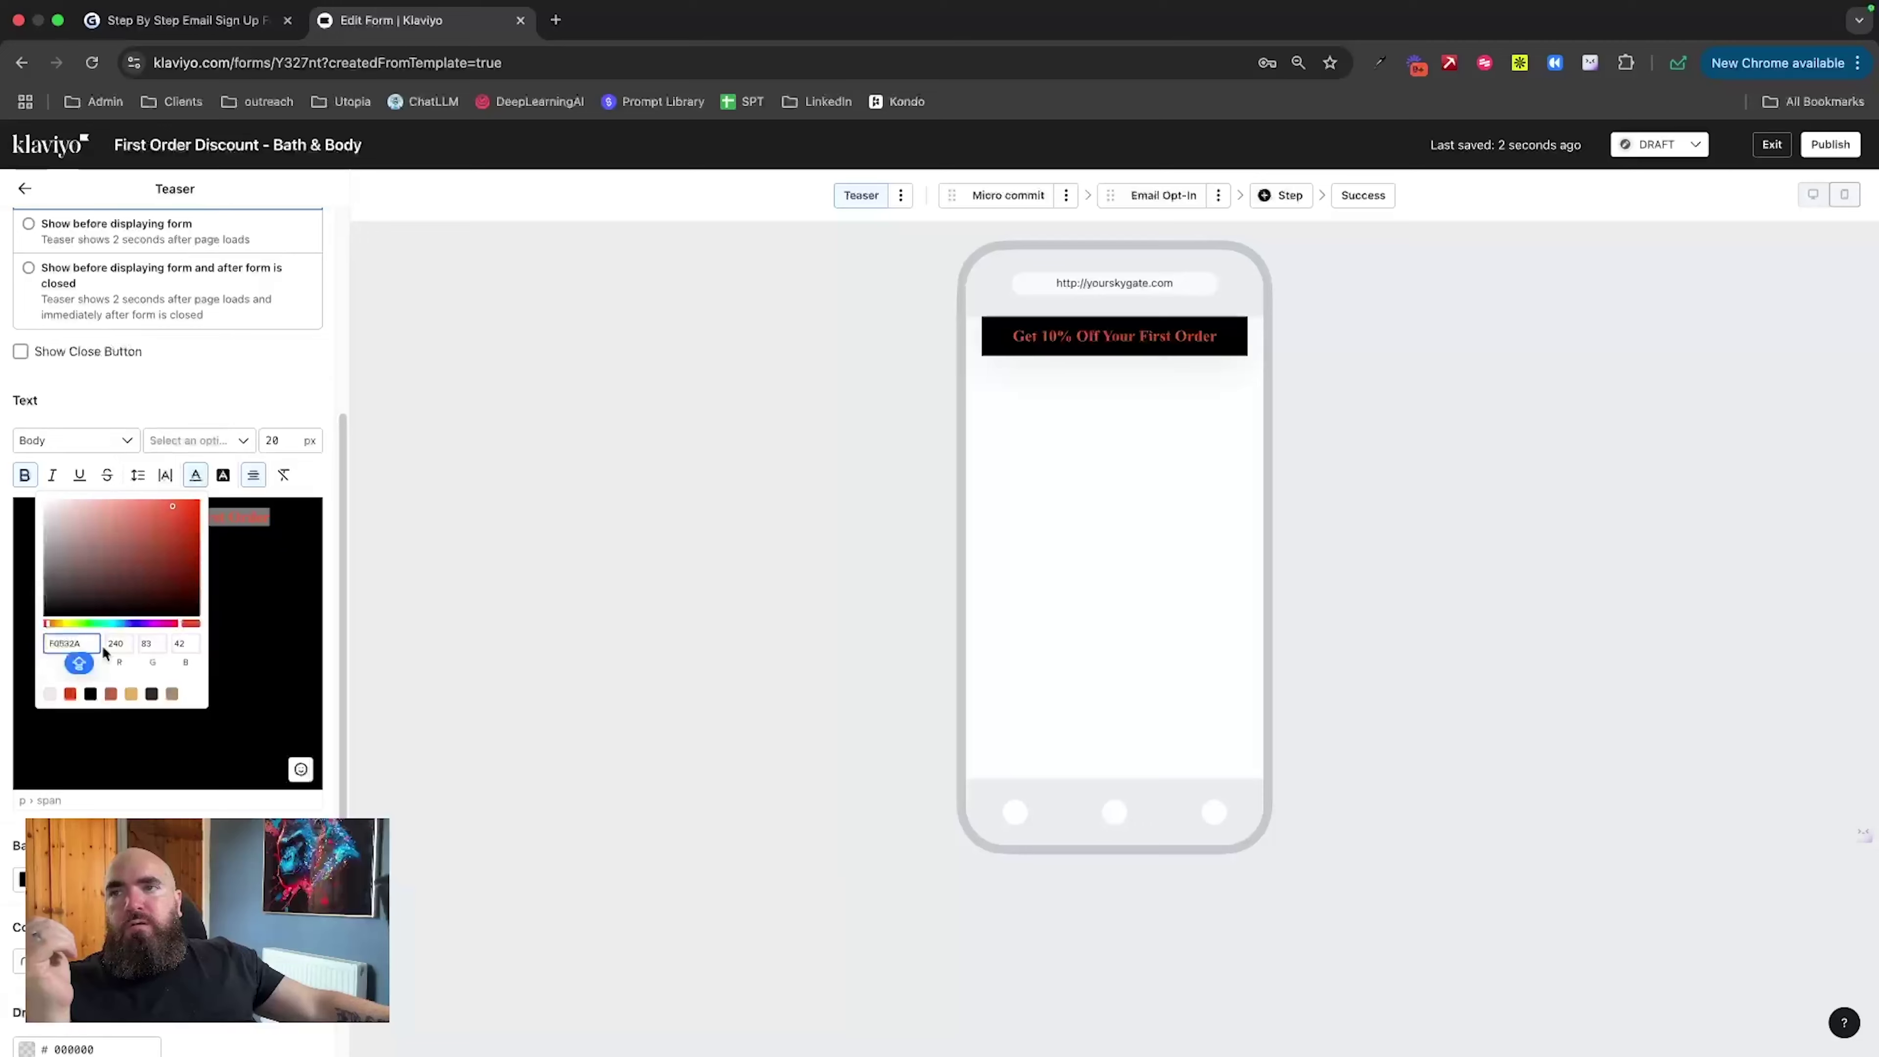
pyautogui.moveTo(91, 641); pyautogui.dragTo(45, 638)
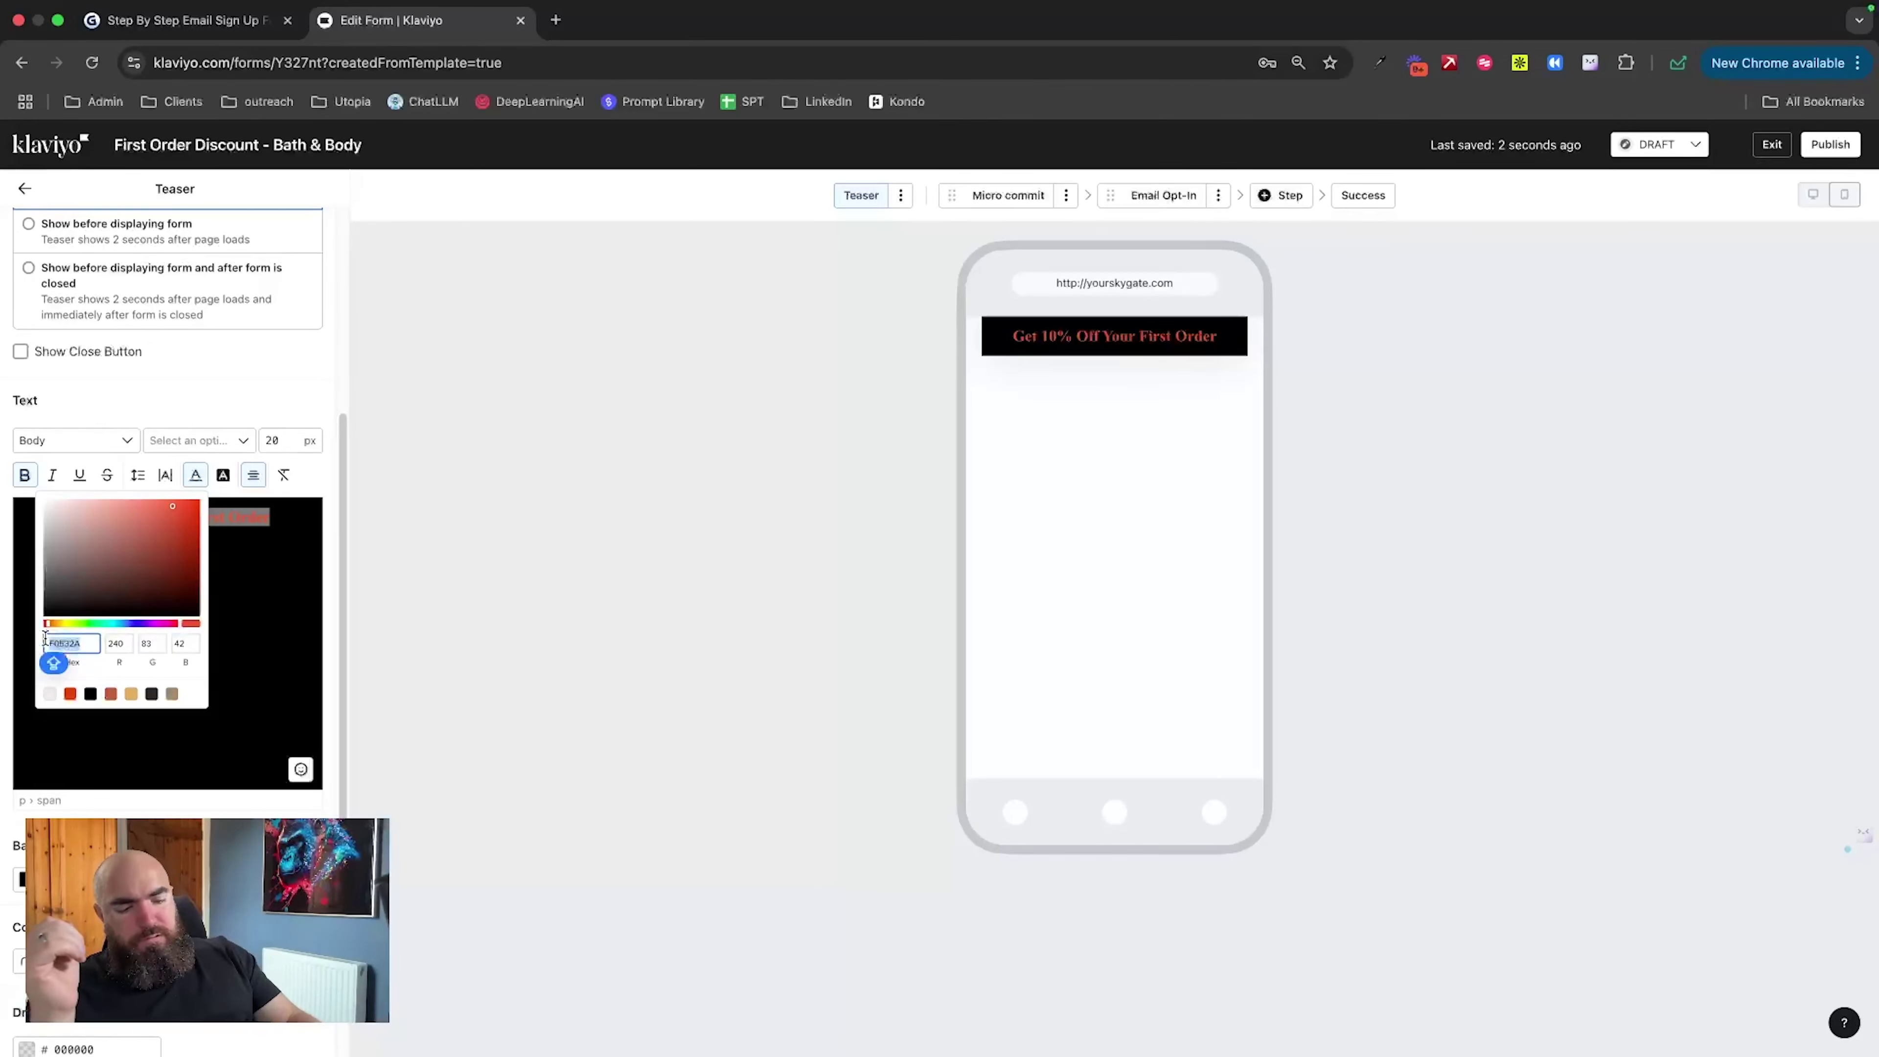
pyautogui.write('000000')
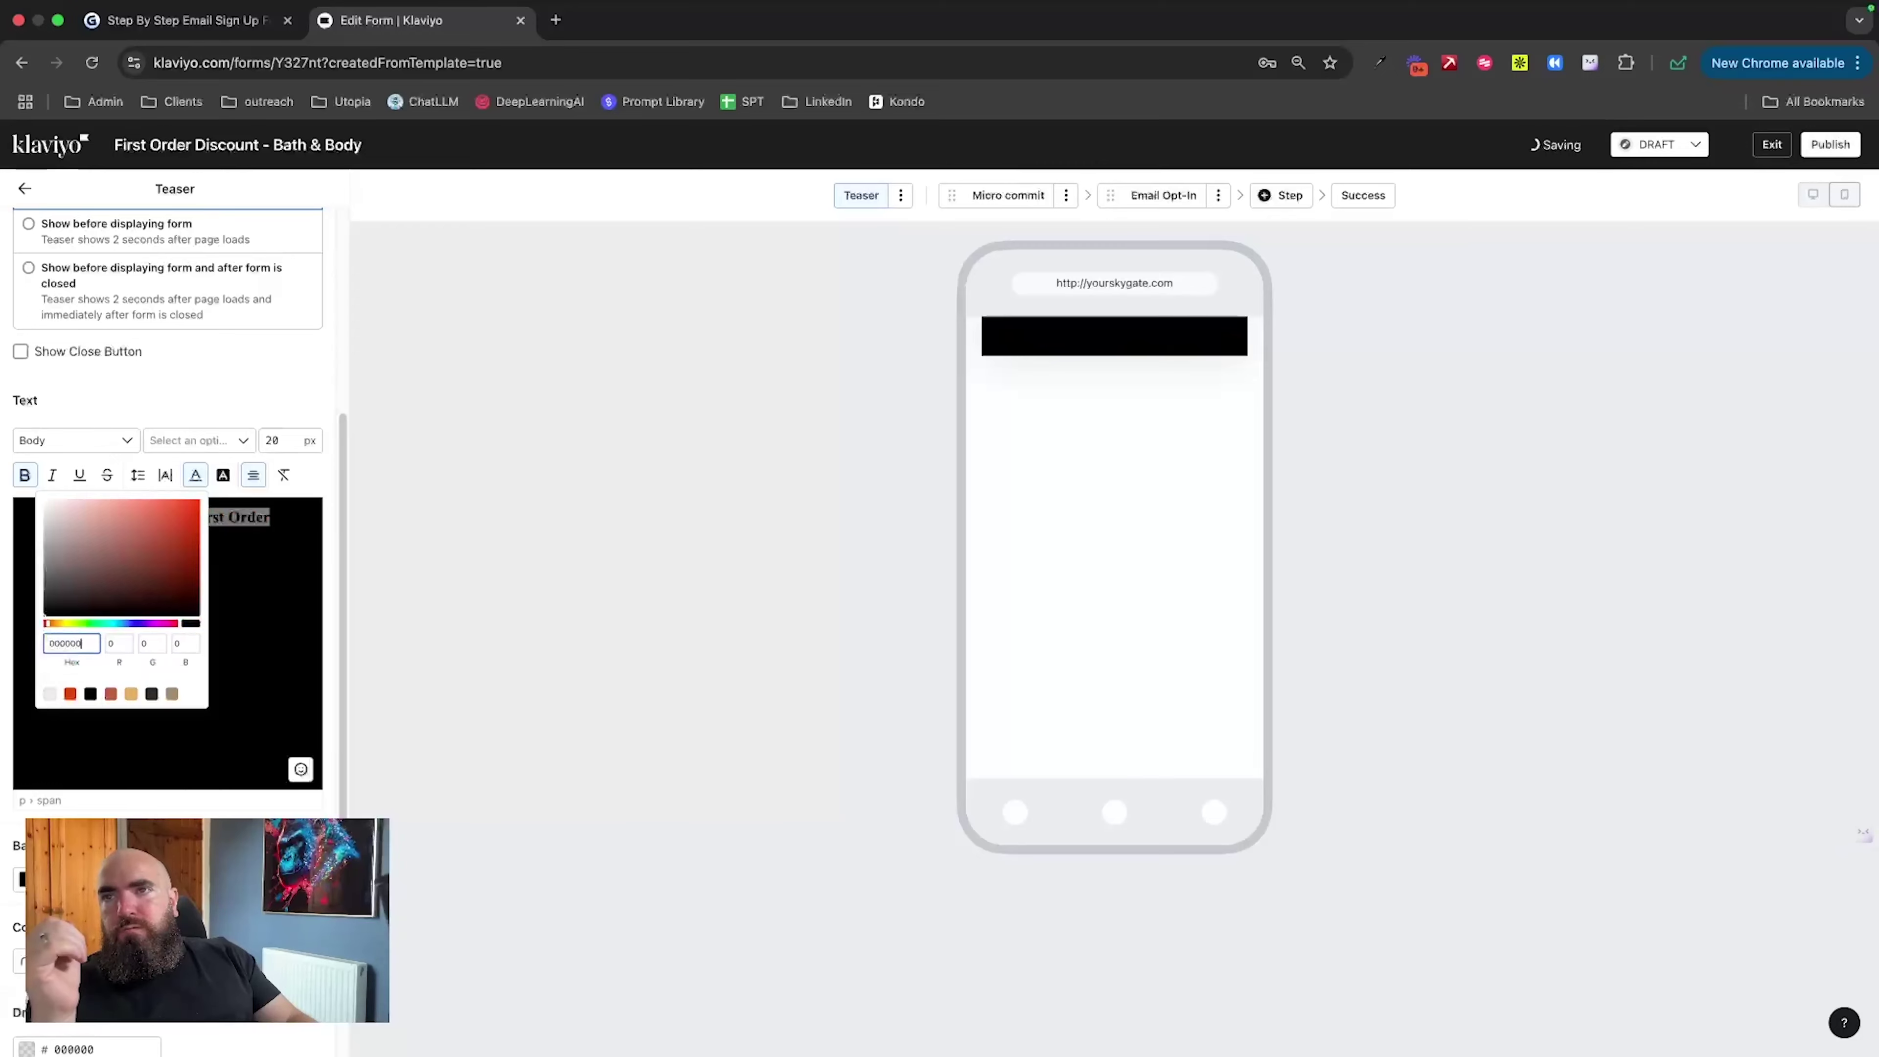
pyautogui.press('BackSpace')
pyautogui.press('BackSpace')
pyautogui.press('BackSpace')
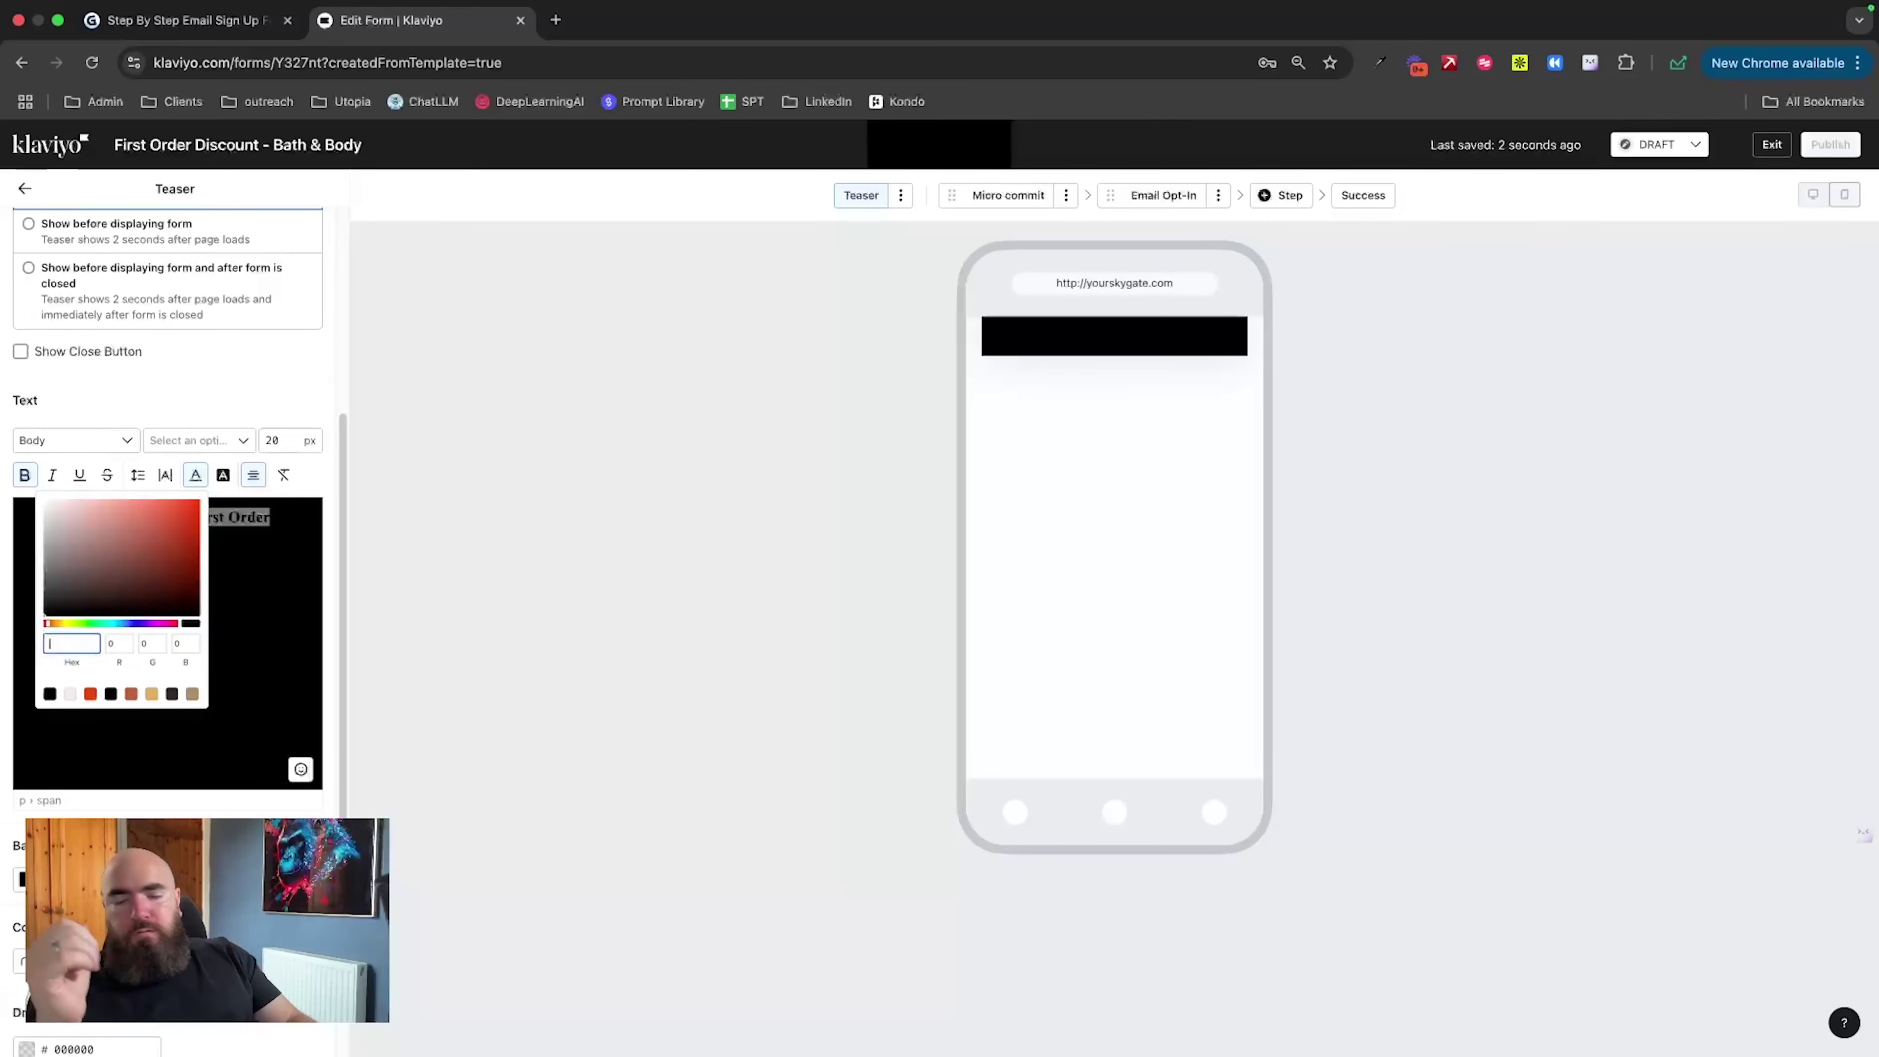
pyautogui.write('FFFFFF')
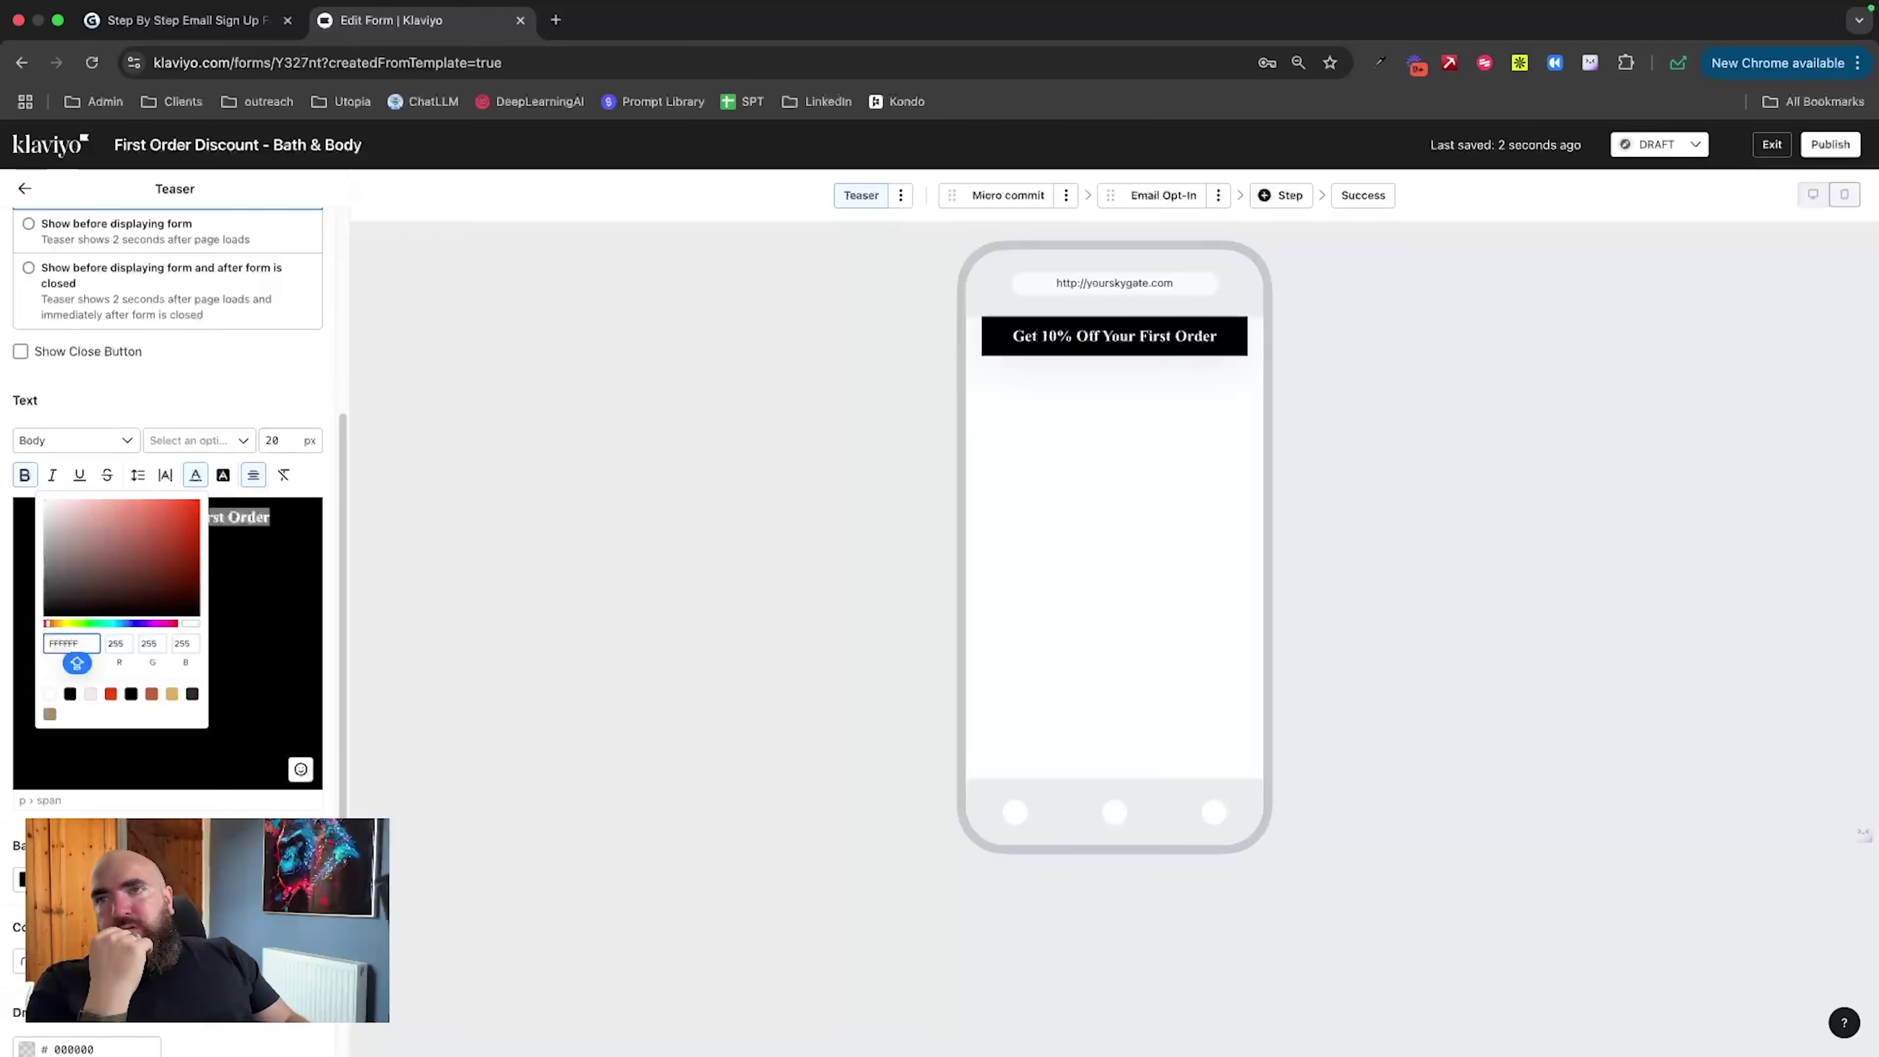
pyautogui.click(230, 618)
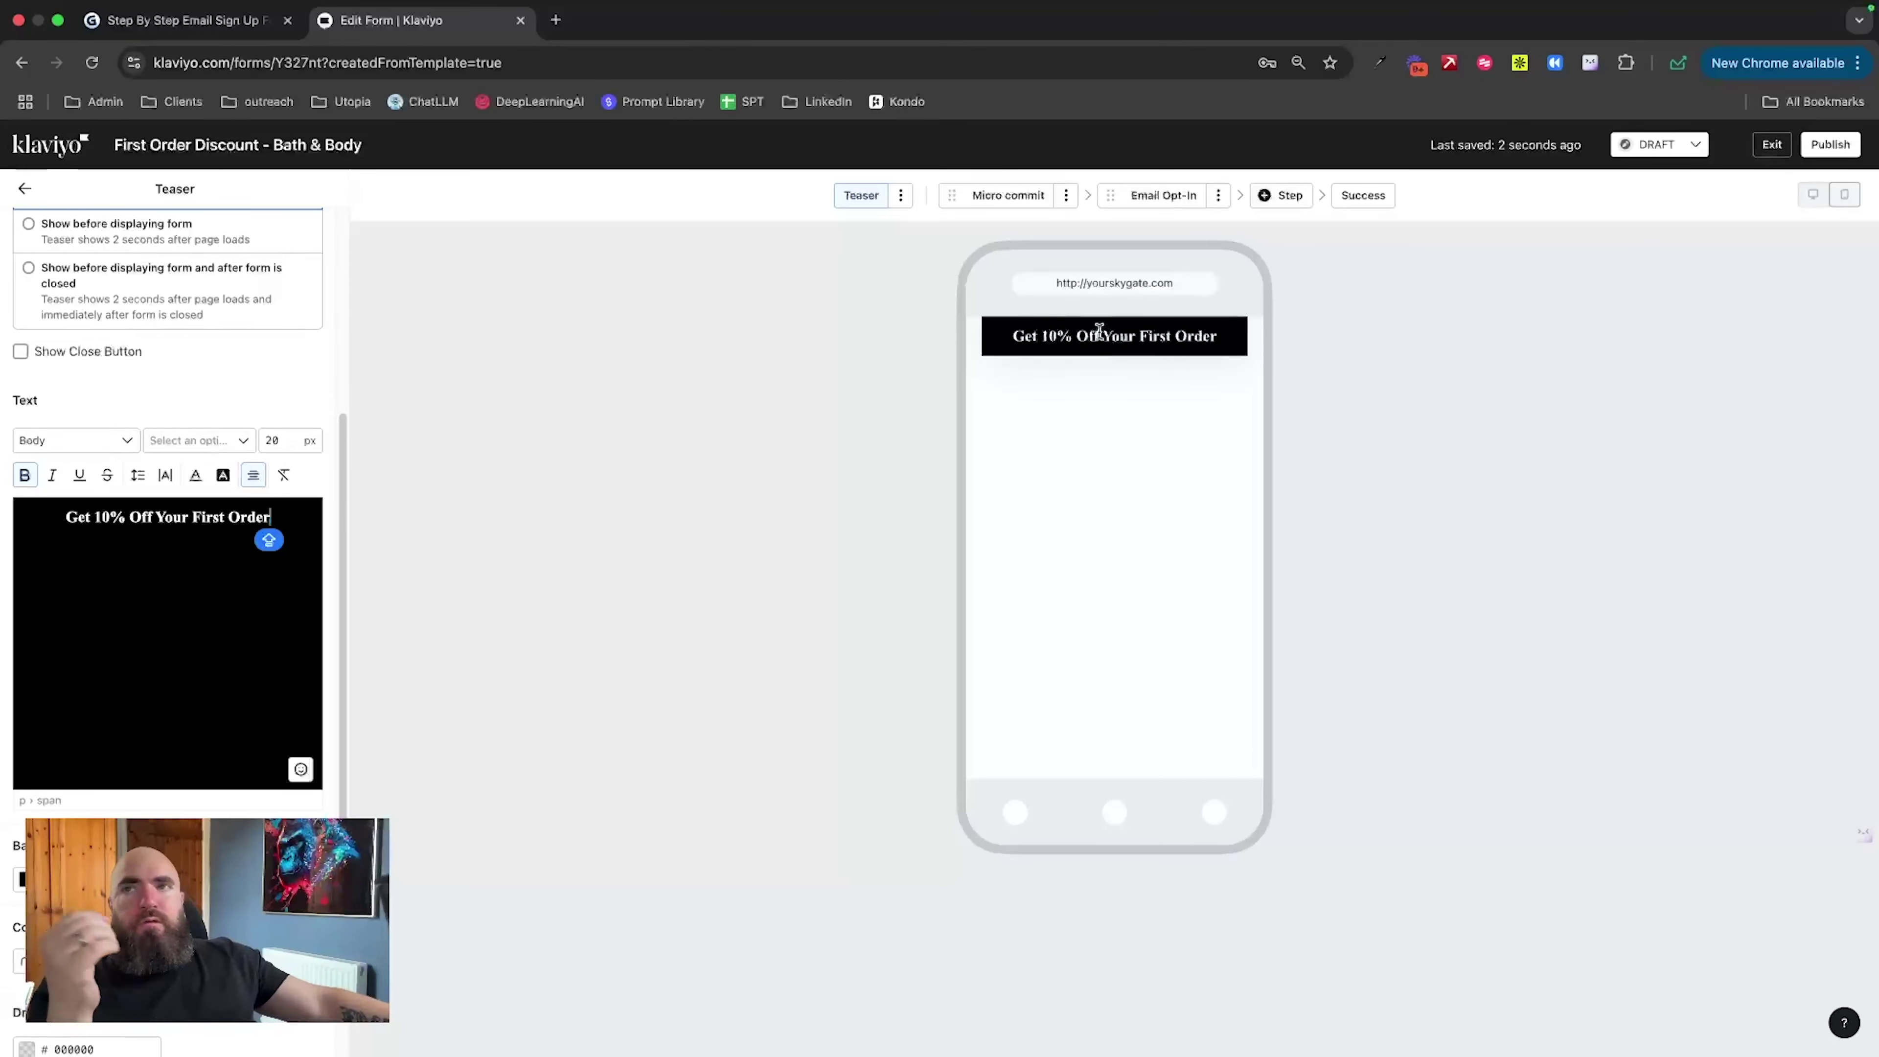
# Step: Change the font of the whole teaser text to Georgia
pyautogui.tripleClick(152, 516)
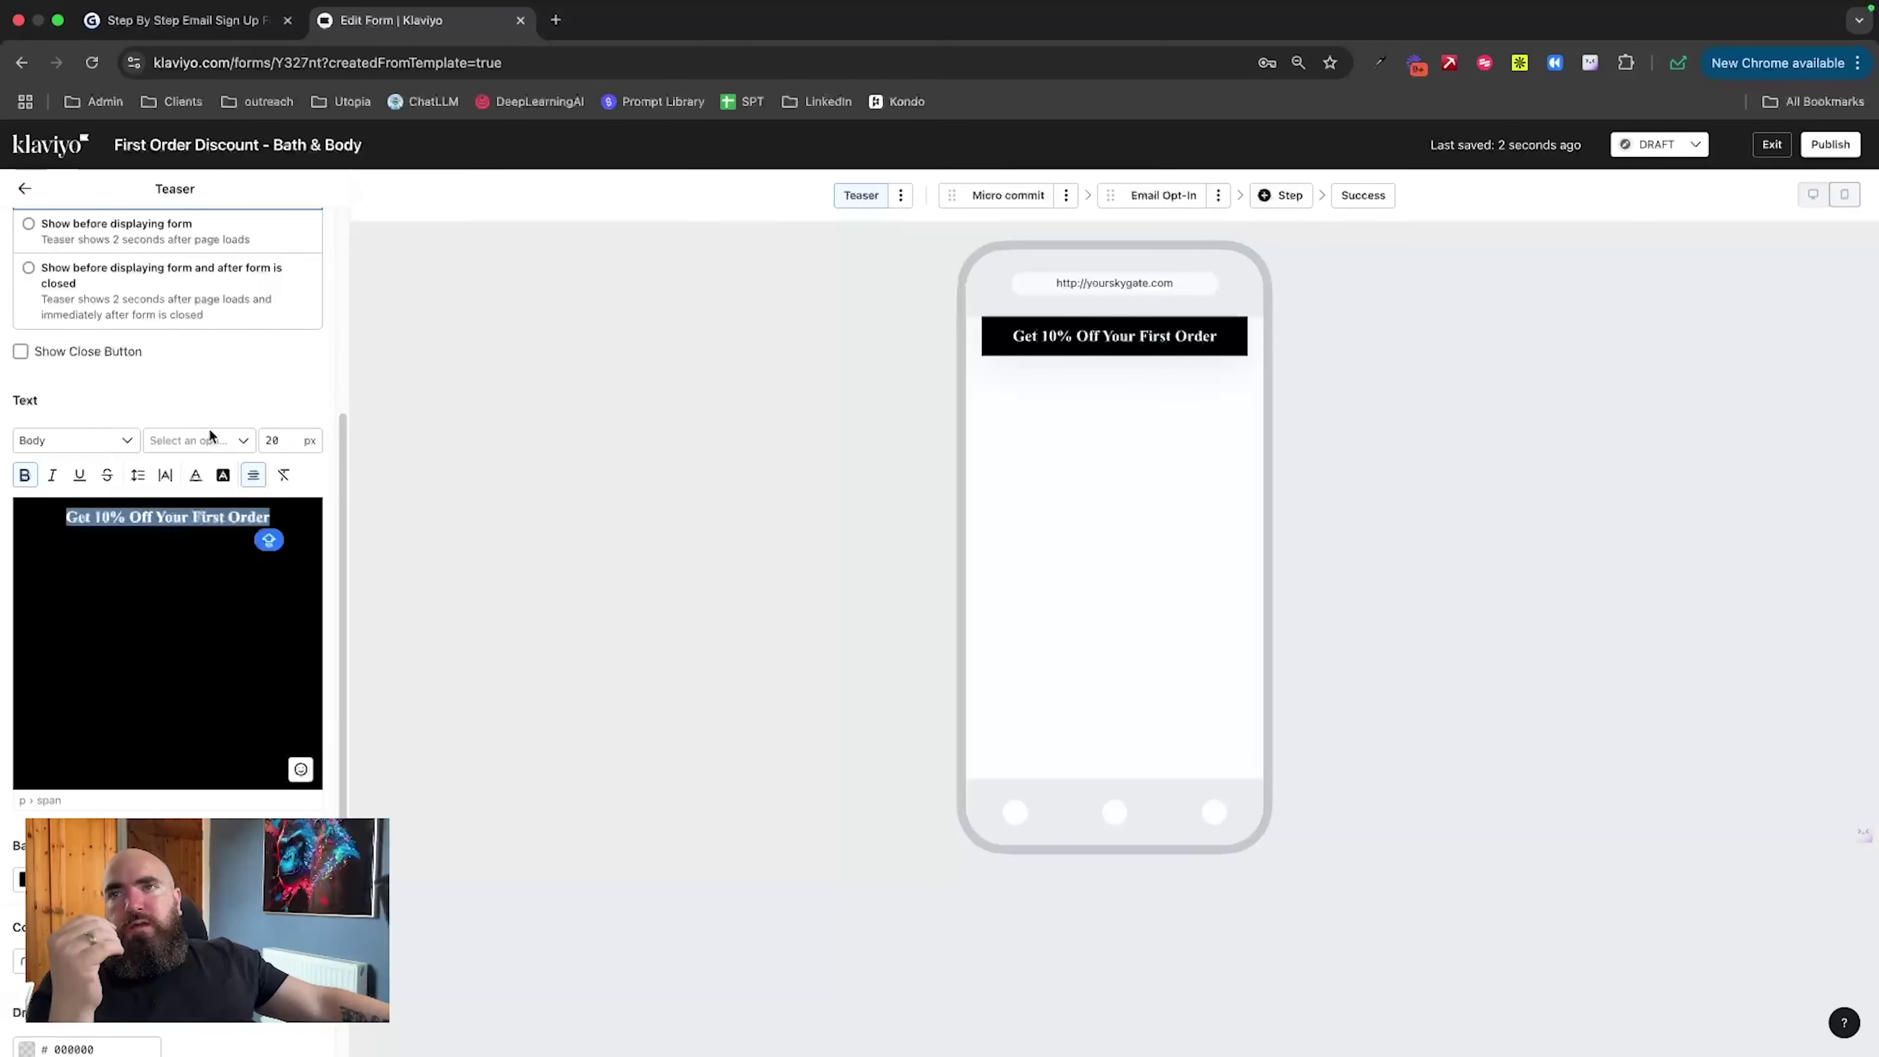
pyautogui.click(244, 440)
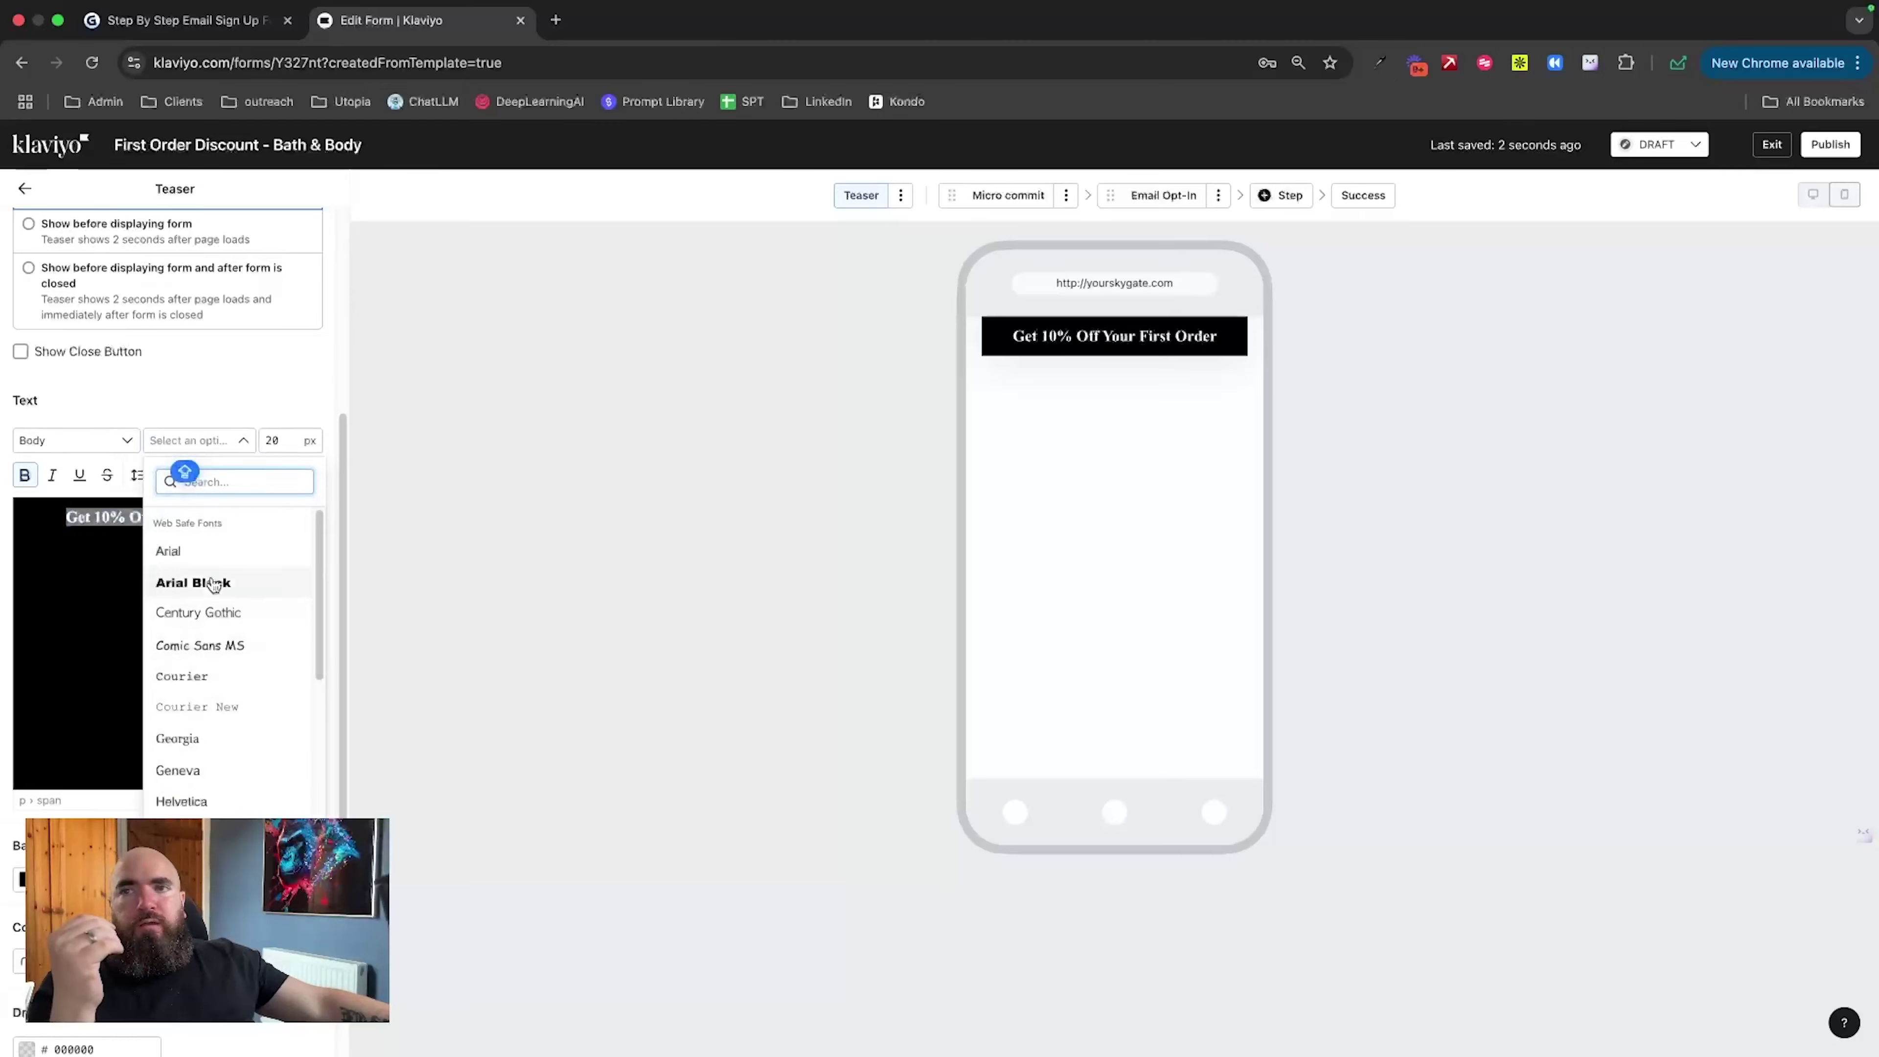
pyautogui.click(189, 738)
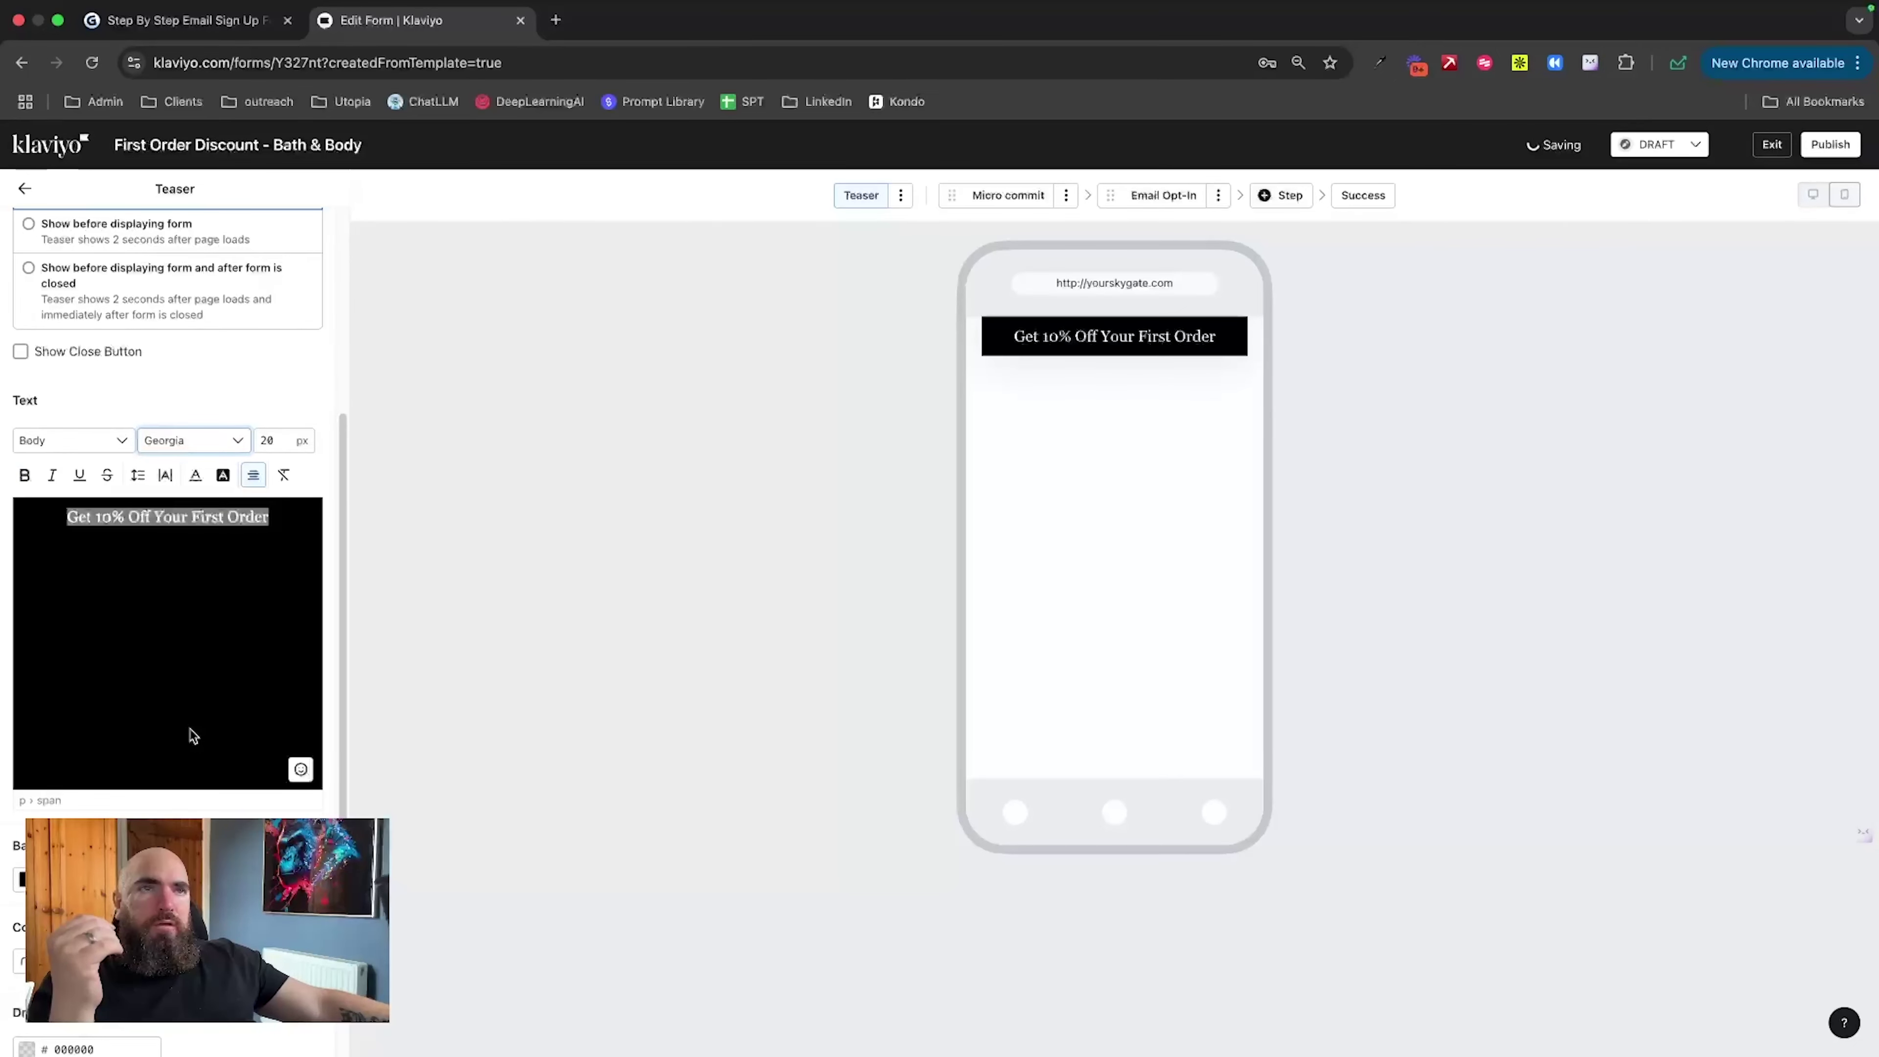
# Step: Look through the web-safe fonts available for the teaser text without choosing a different one
pyautogui.click(175, 444)
pyautogui.scroll(-3, 188, 755)
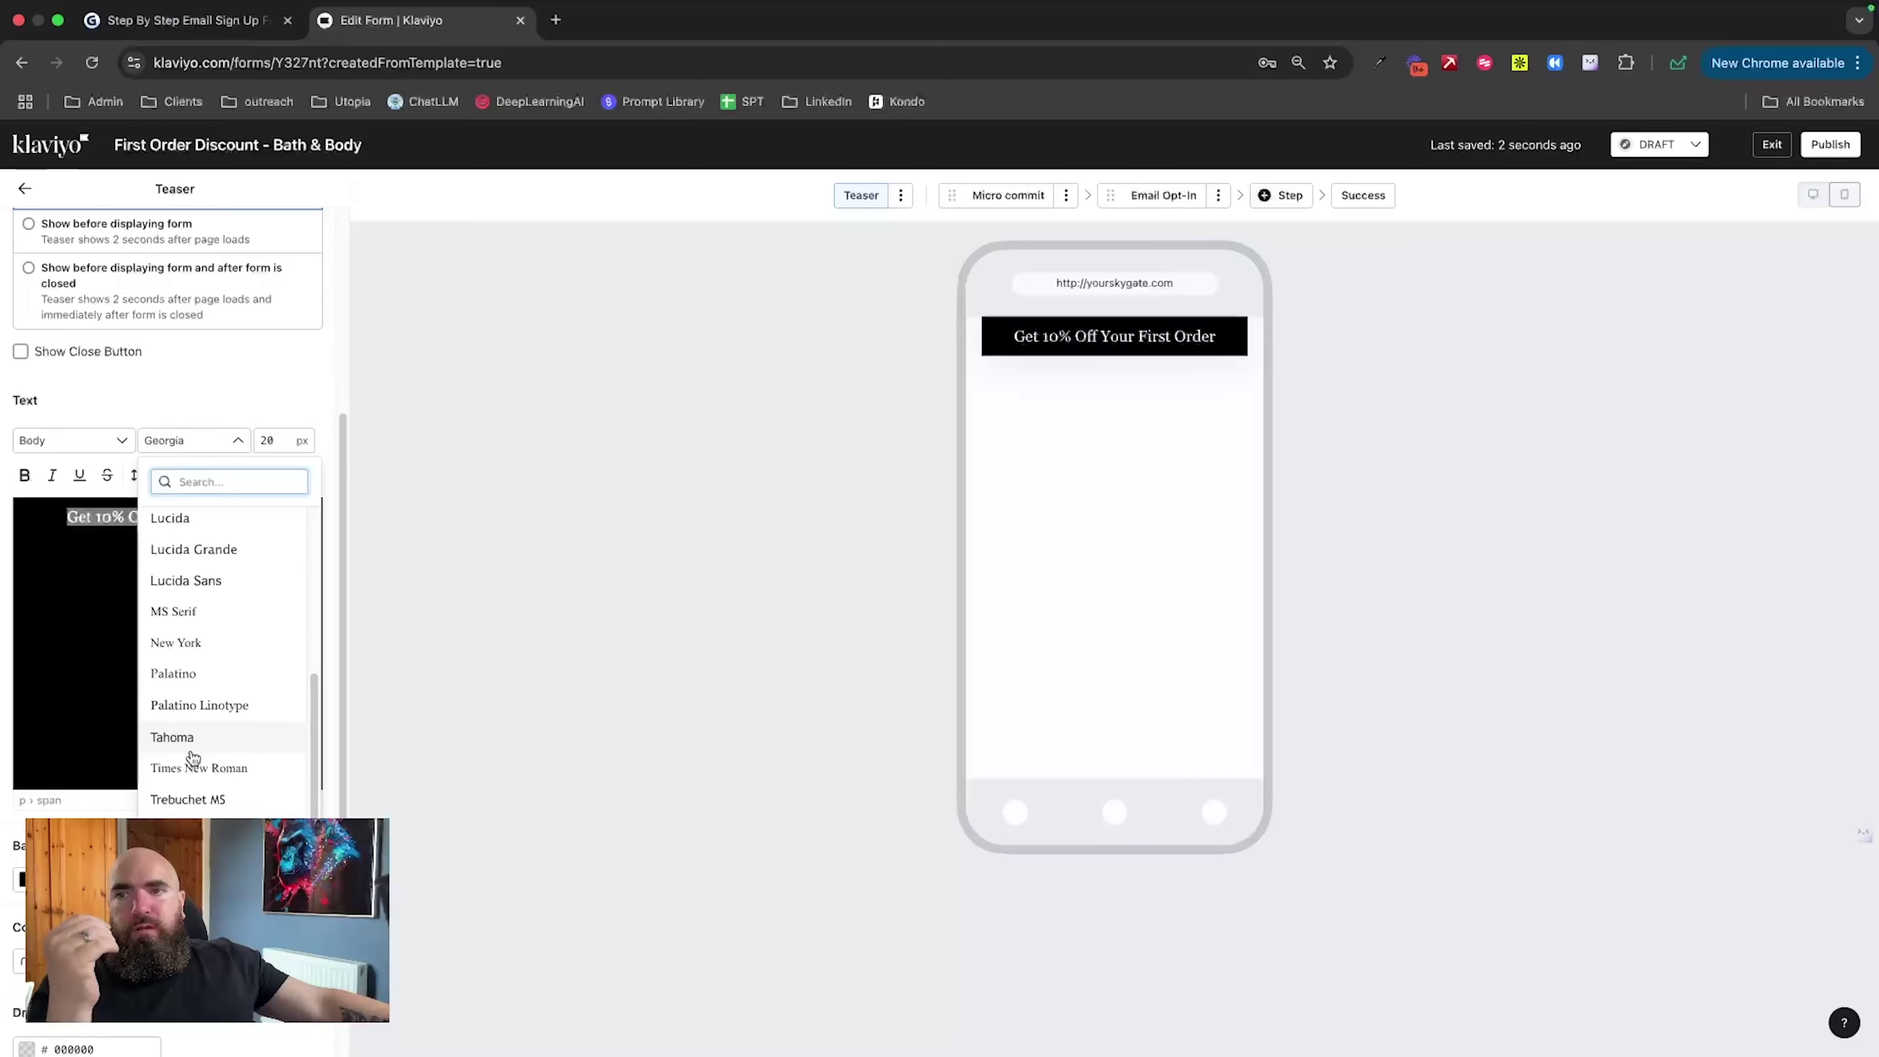
pyautogui.scroll(5, 218, 689)
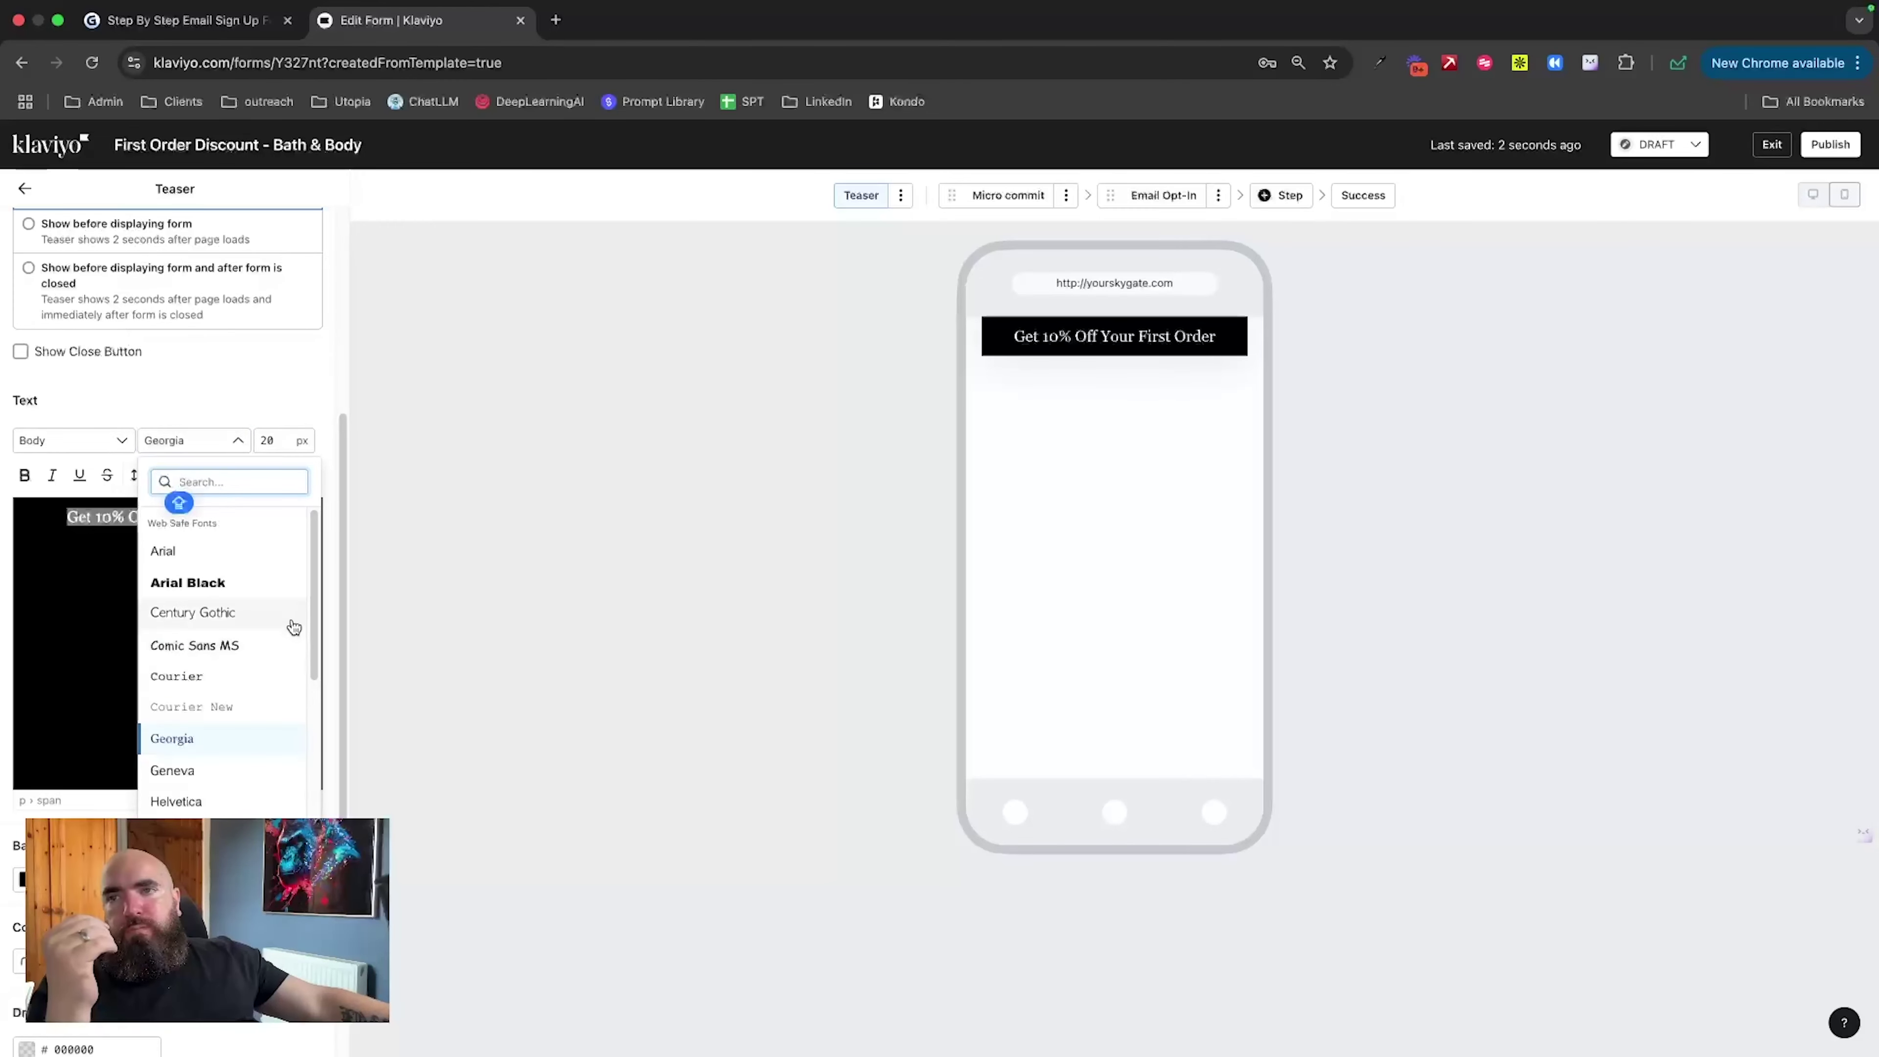
pyautogui.moveTo(312, 599); pyautogui.dragTo(319, 789)
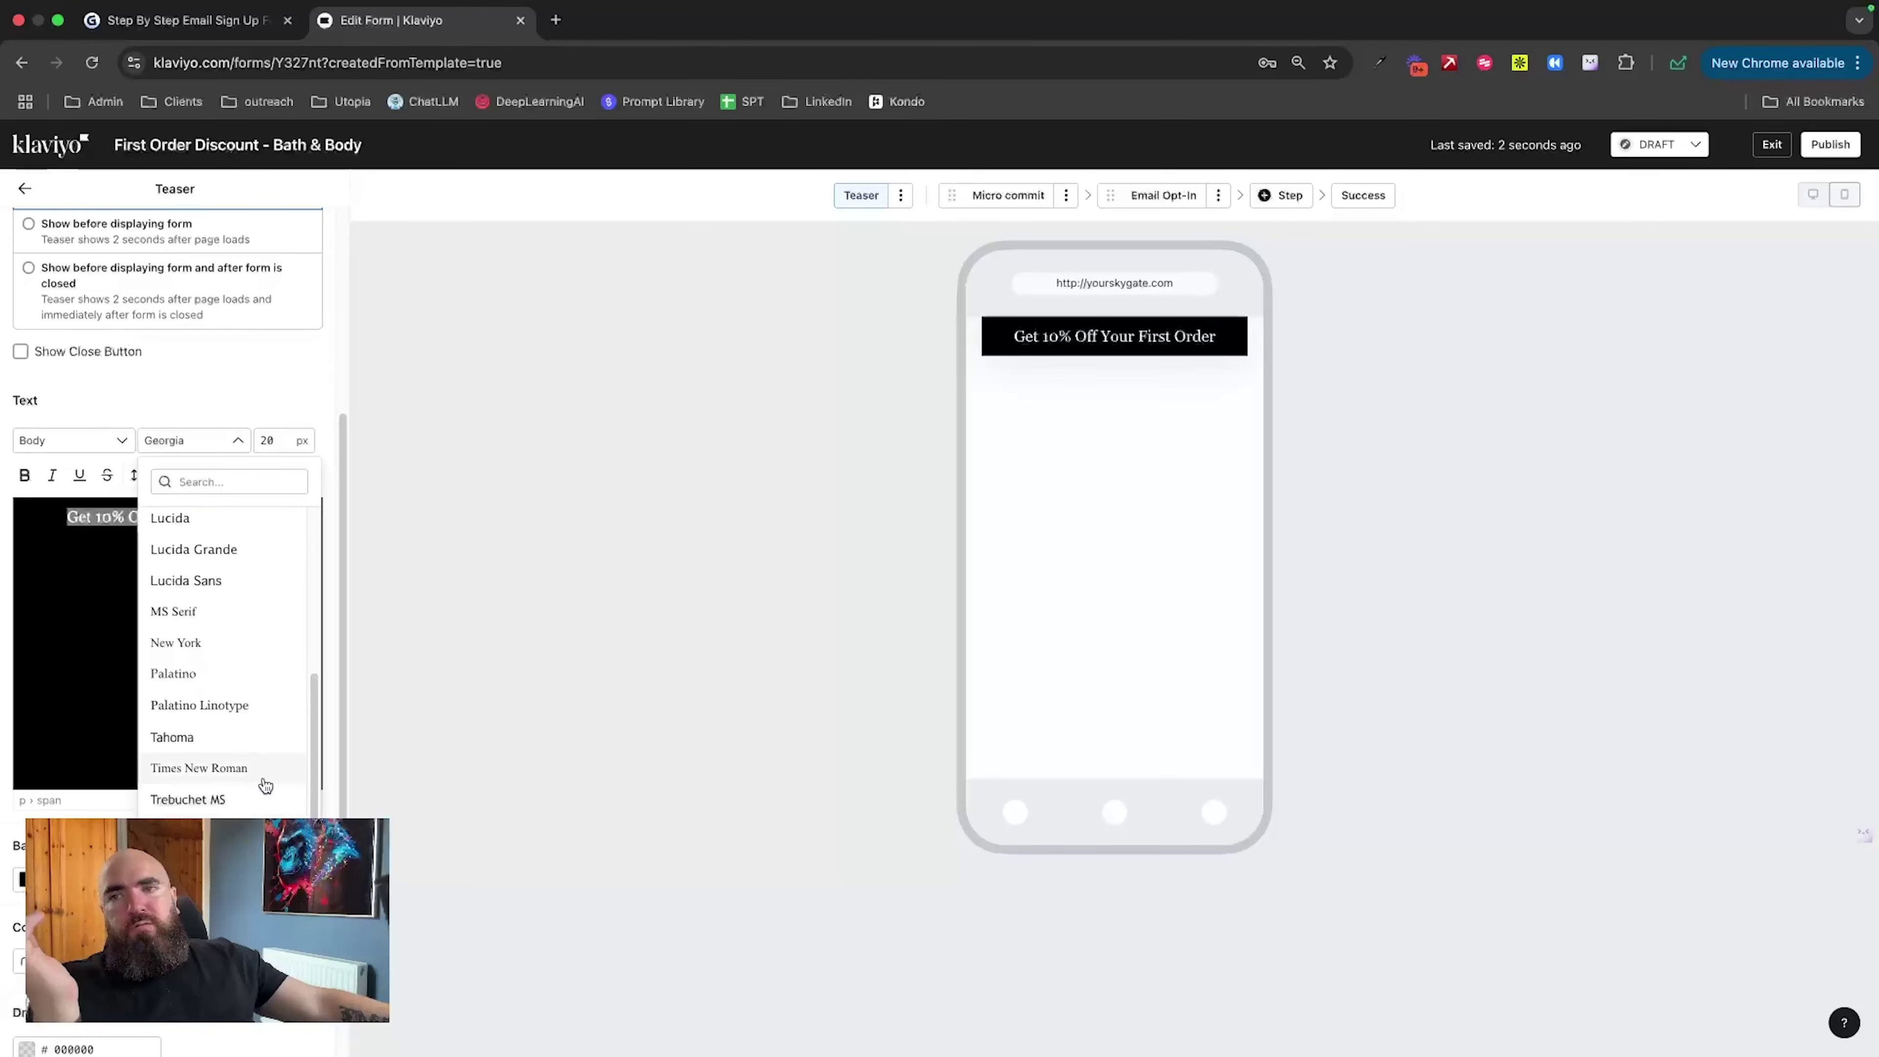
pyautogui.scroll(5, 244, 762)
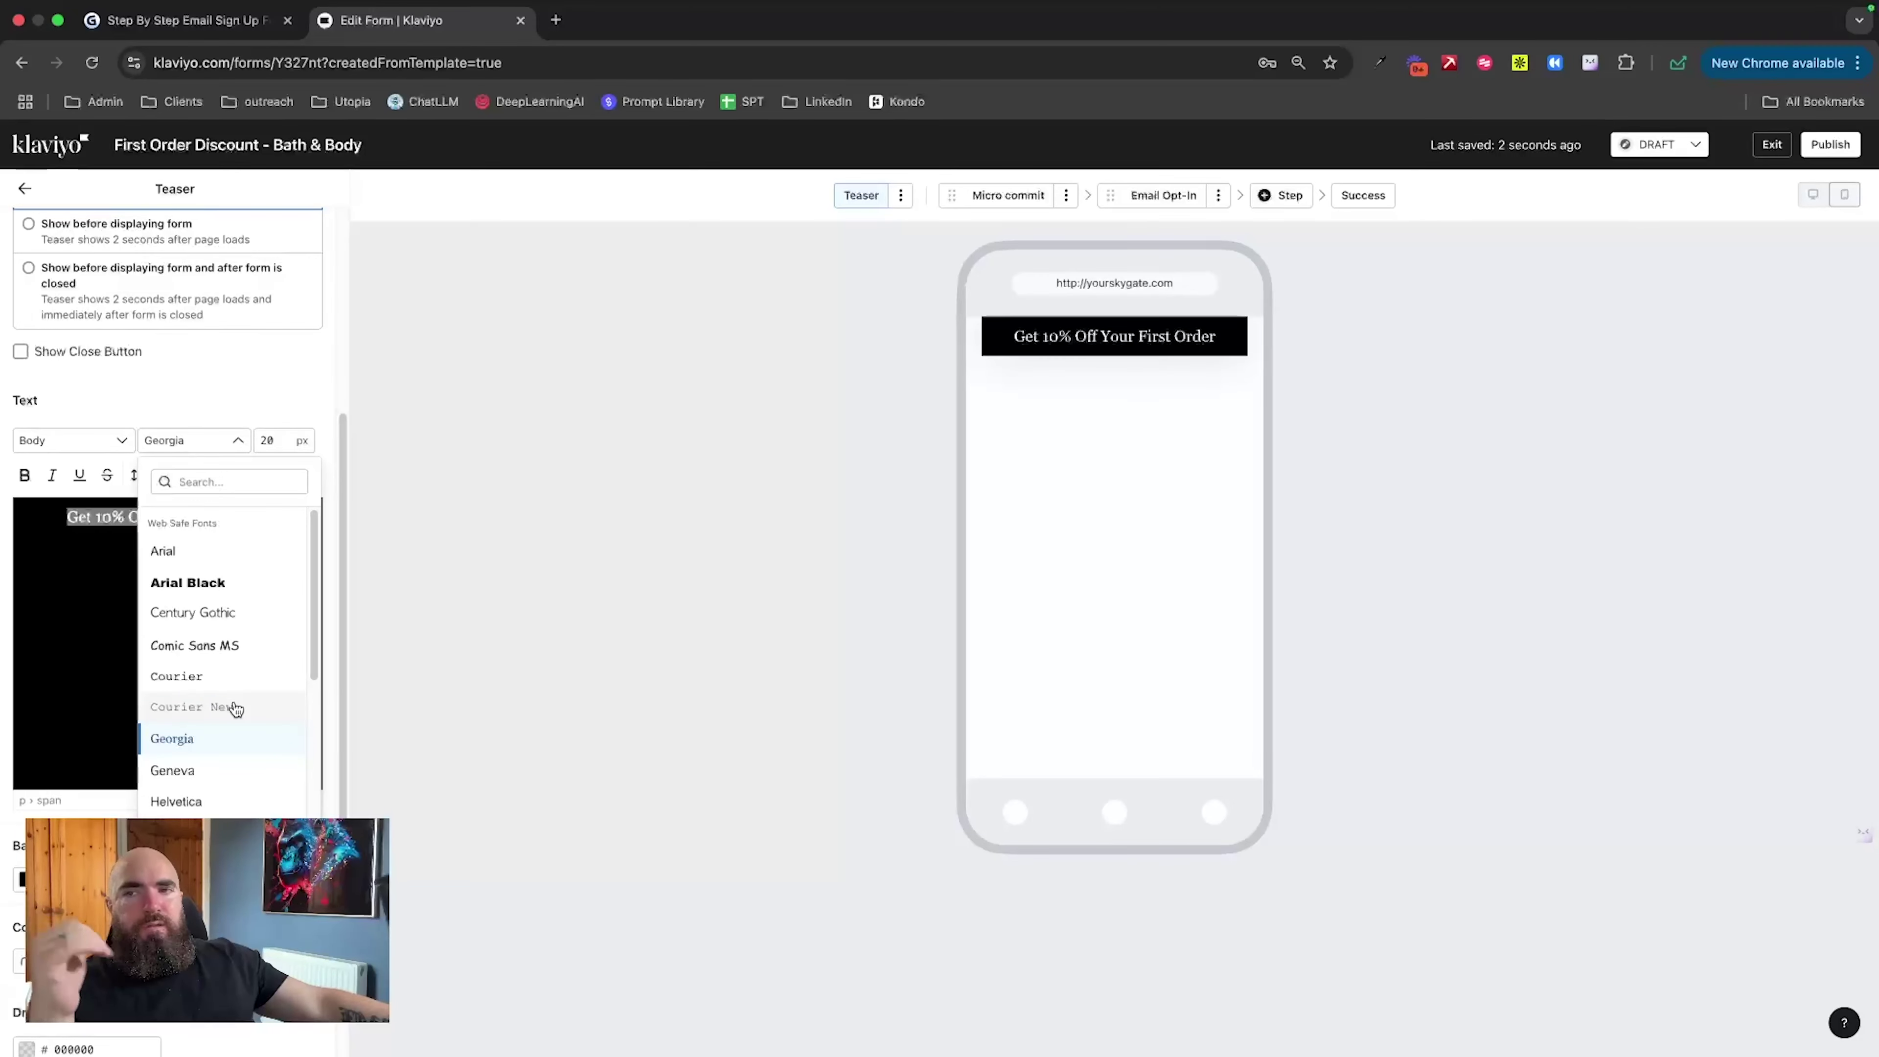
pyautogui.click(421, 615)
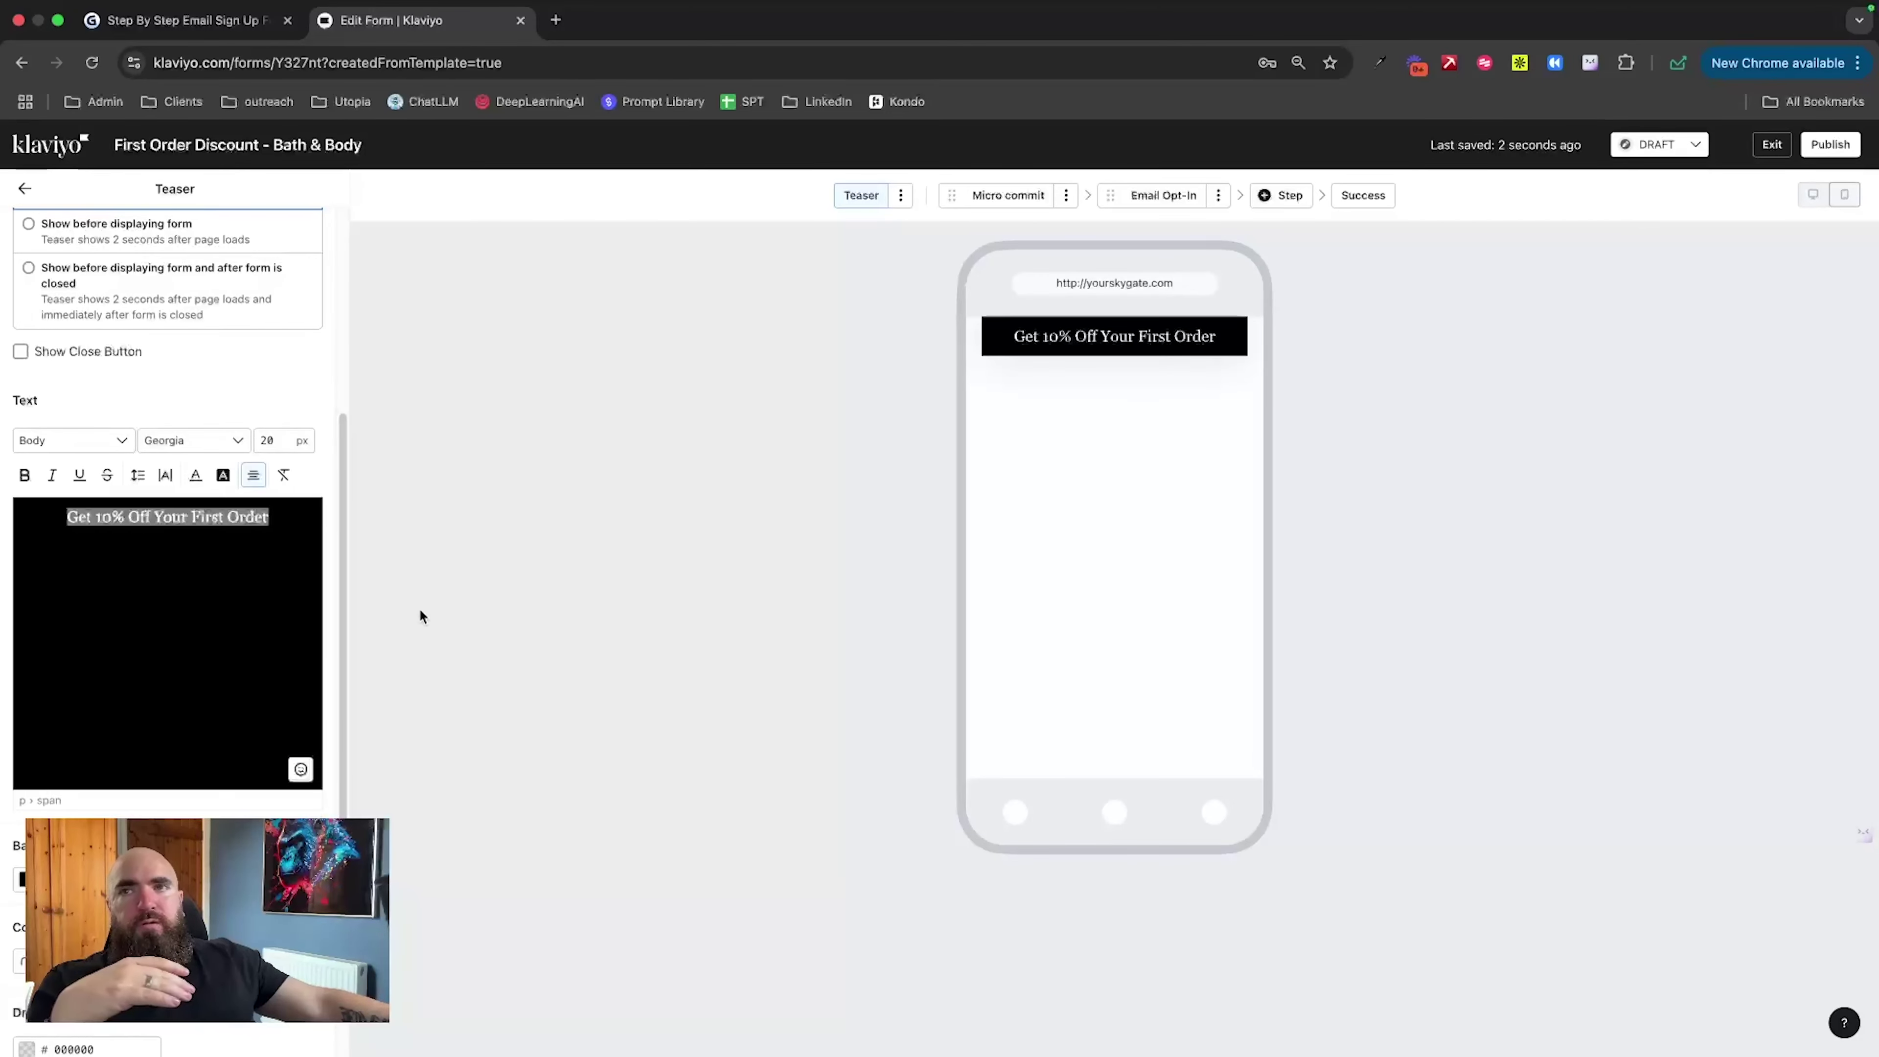
# Step: In the form's Micro commit step, delete the GlowBar text block above the headline
pyautogui.click(986, 197)
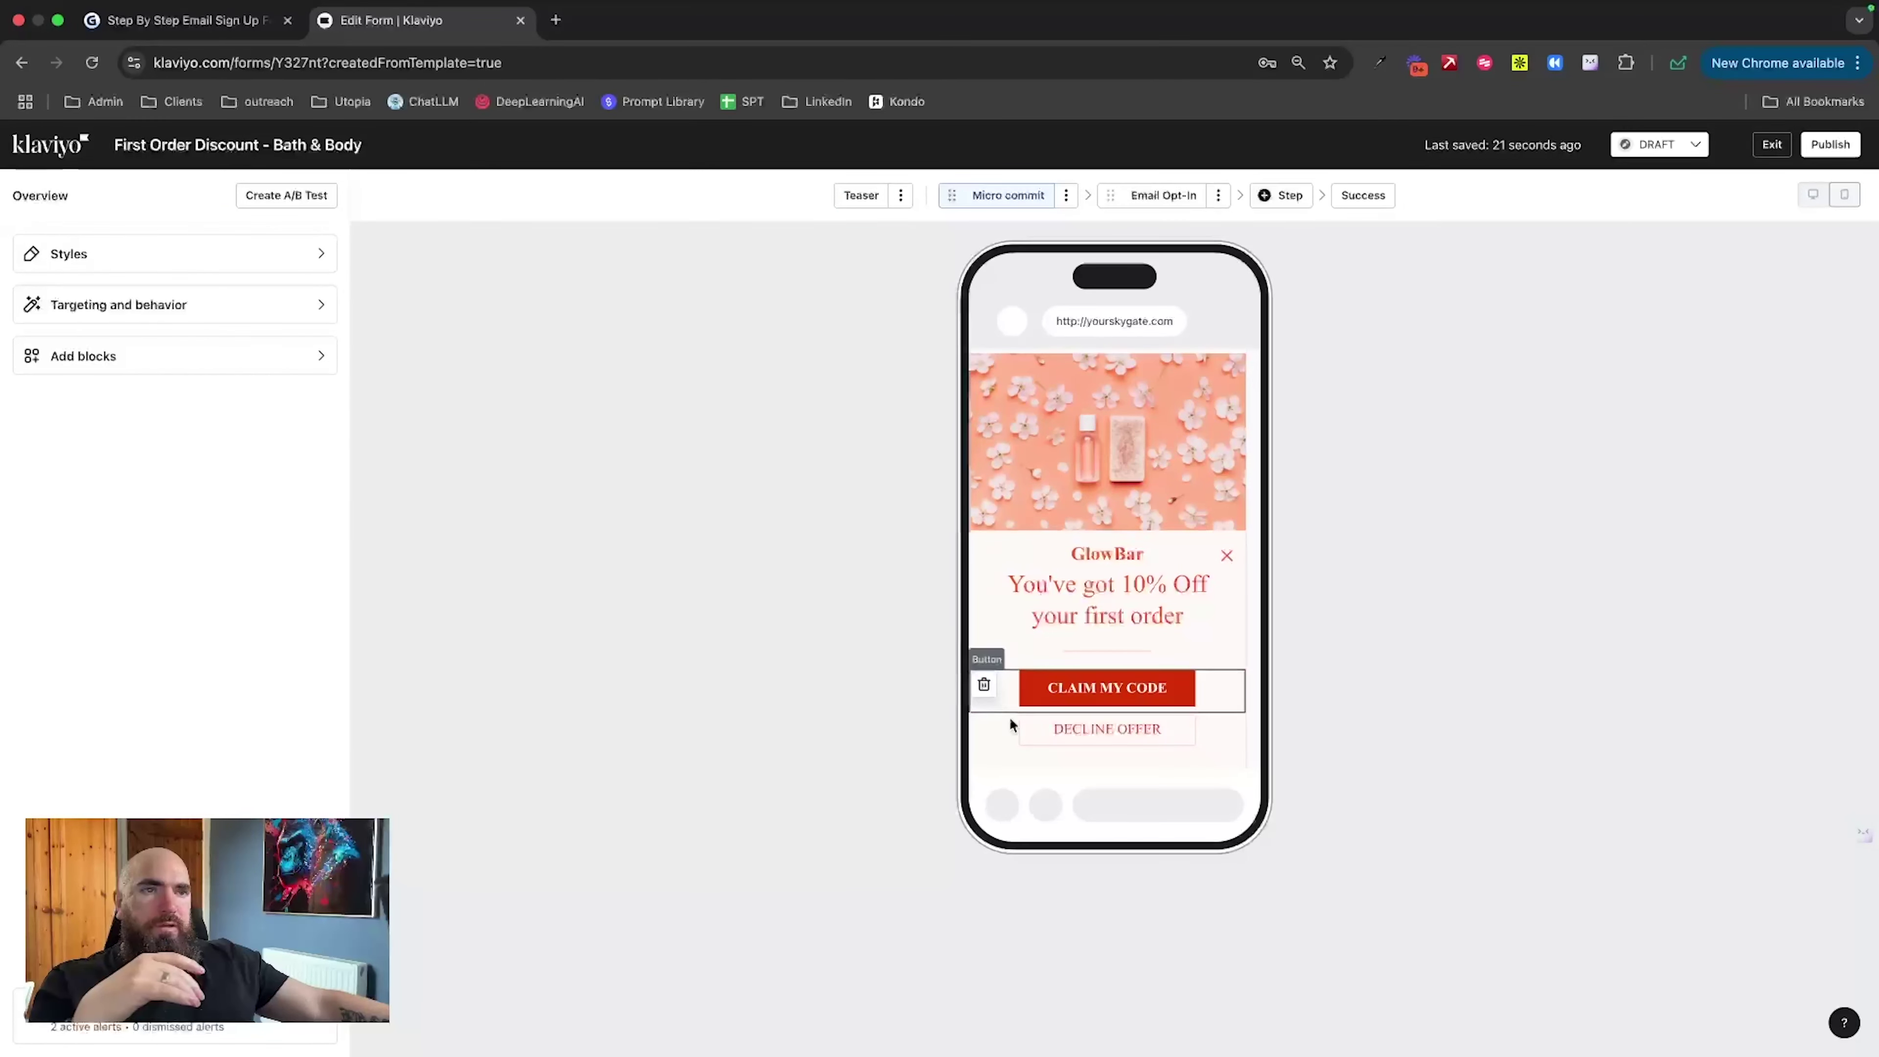
pyautogui.click(1227, 557)
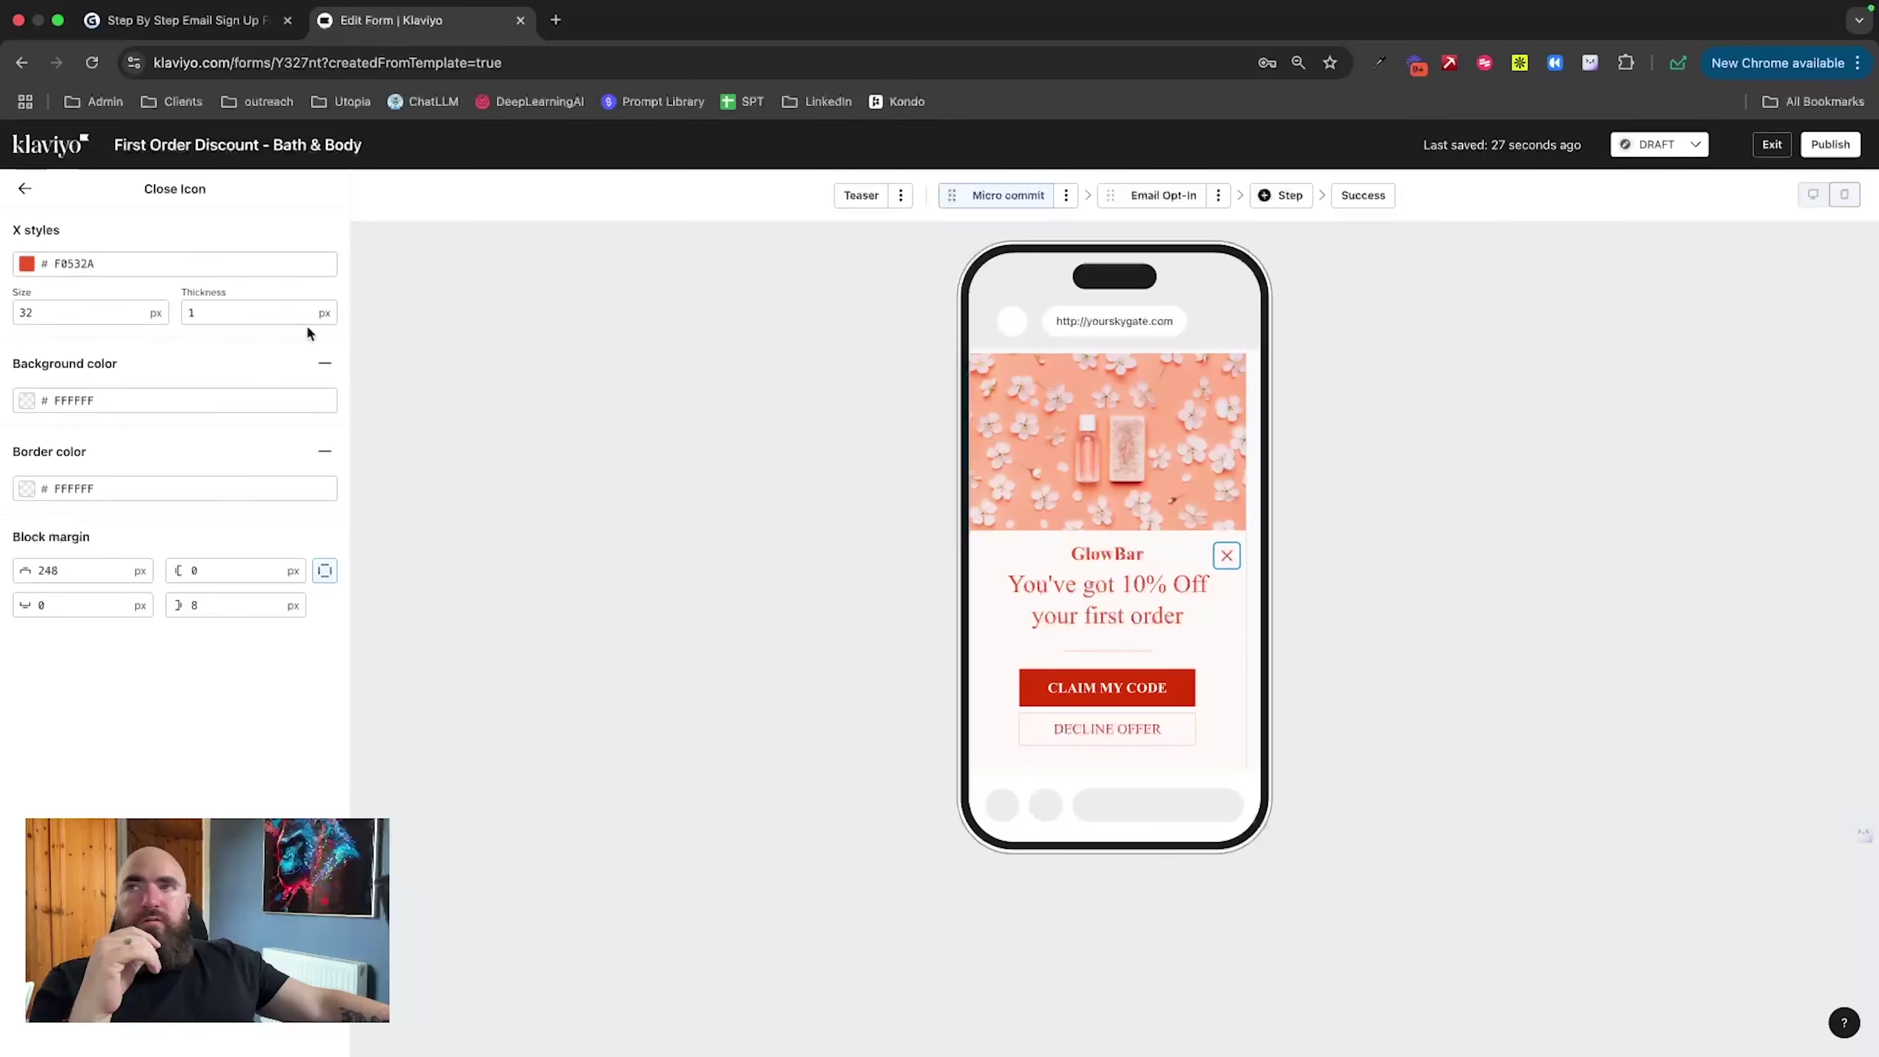
pyautogui.click(24, 188)
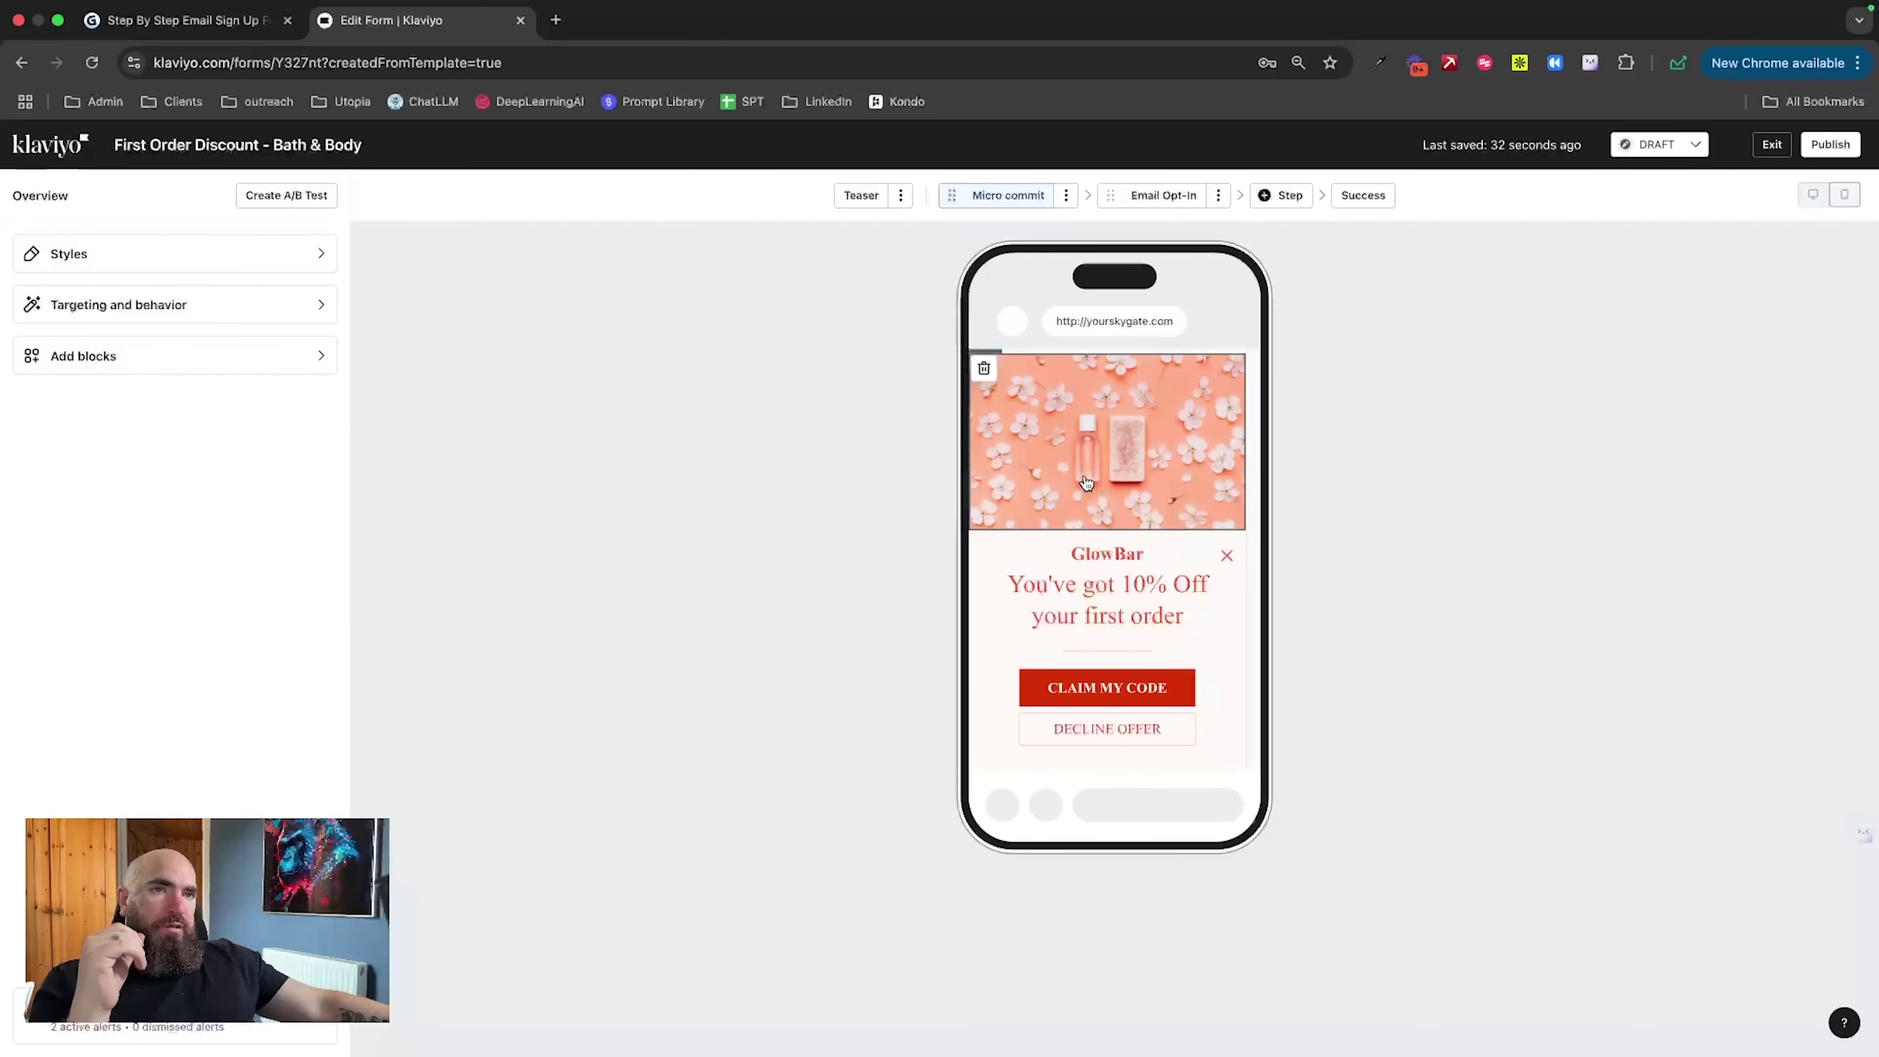
pyautogui.click(1097, 554)
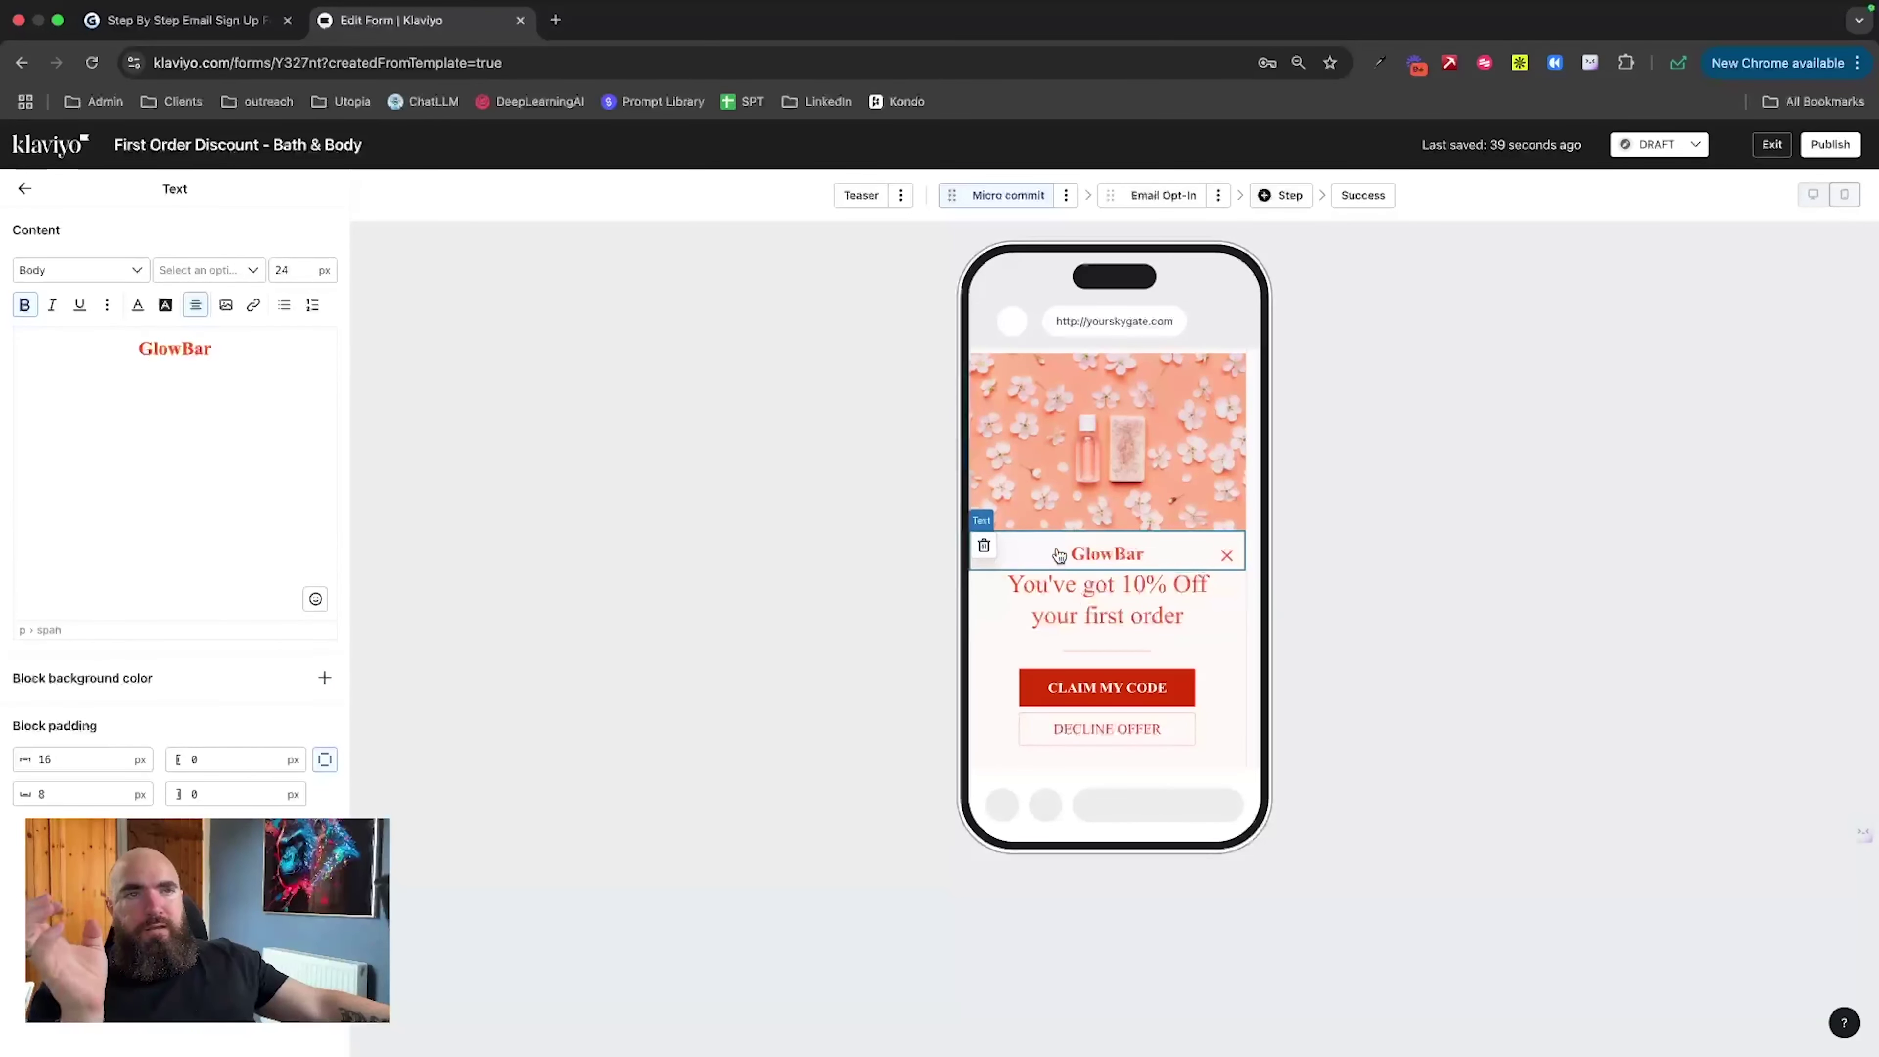
pyautogui.click(984, 546)
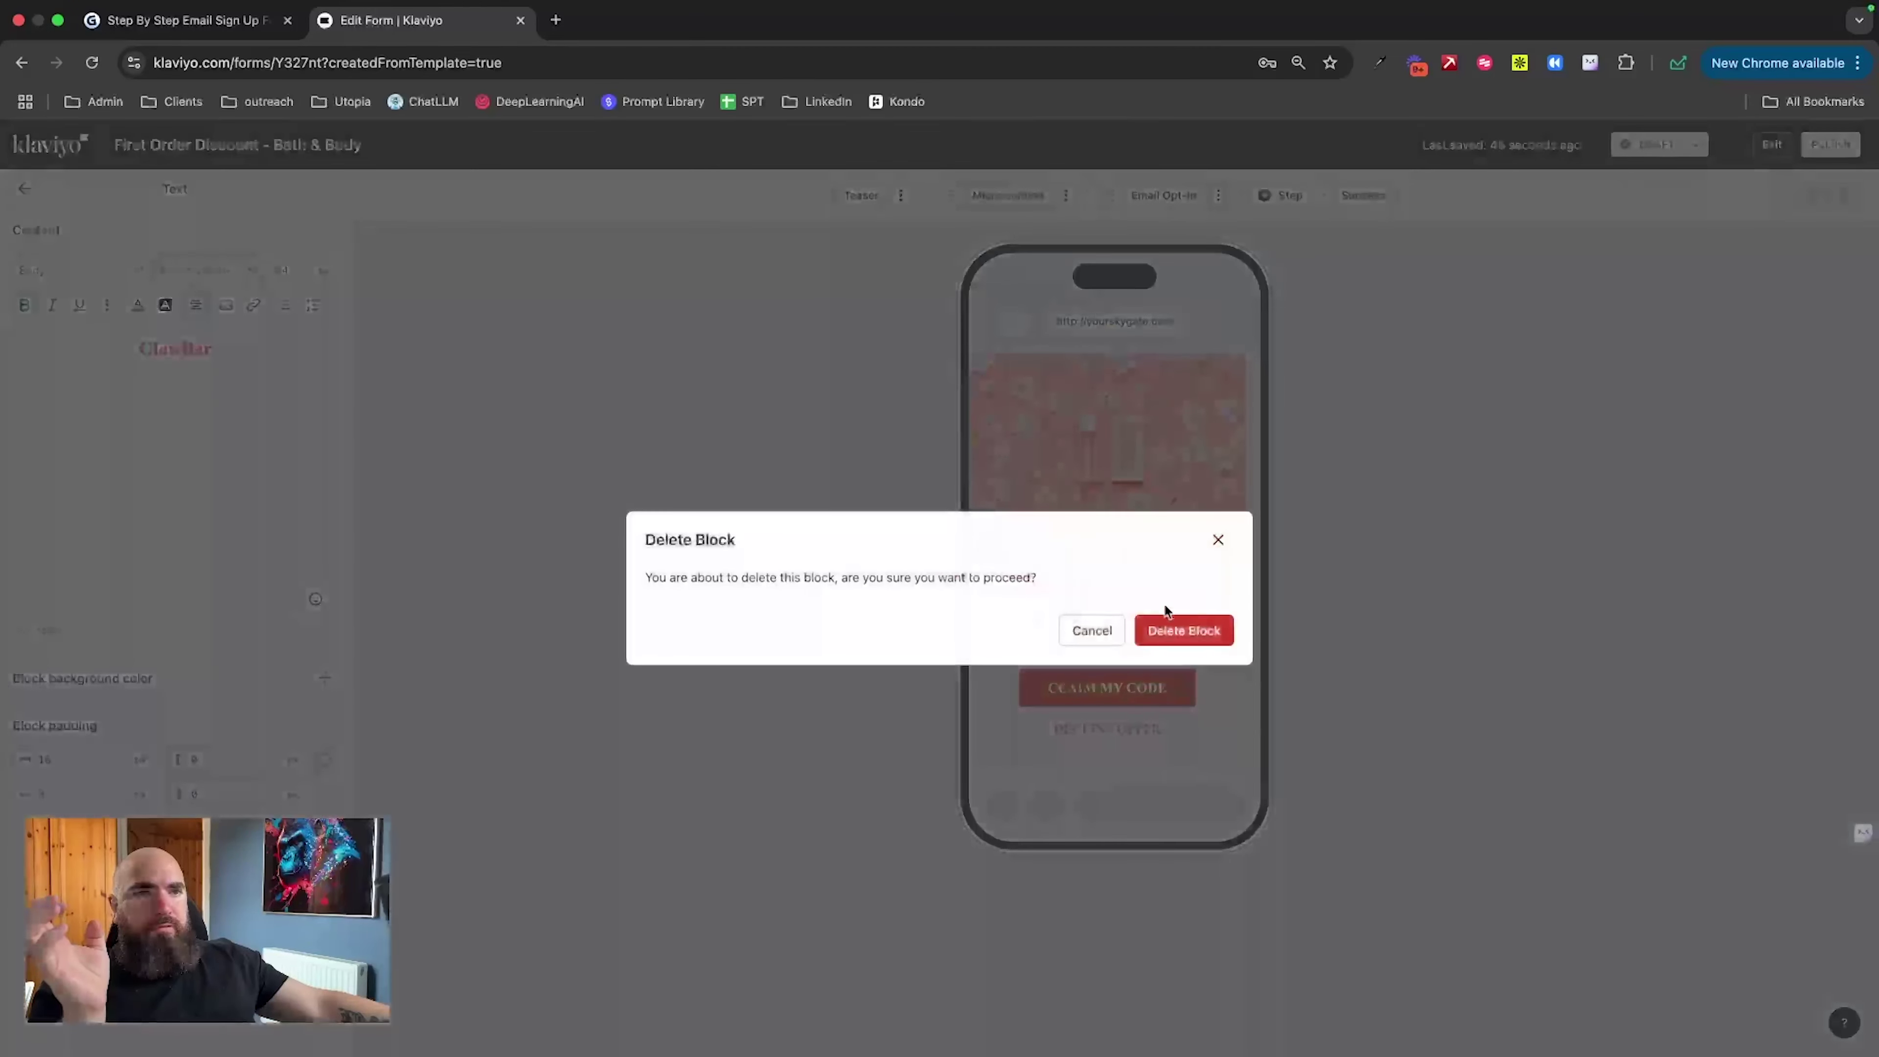
pyautogui.click(1187, 629)
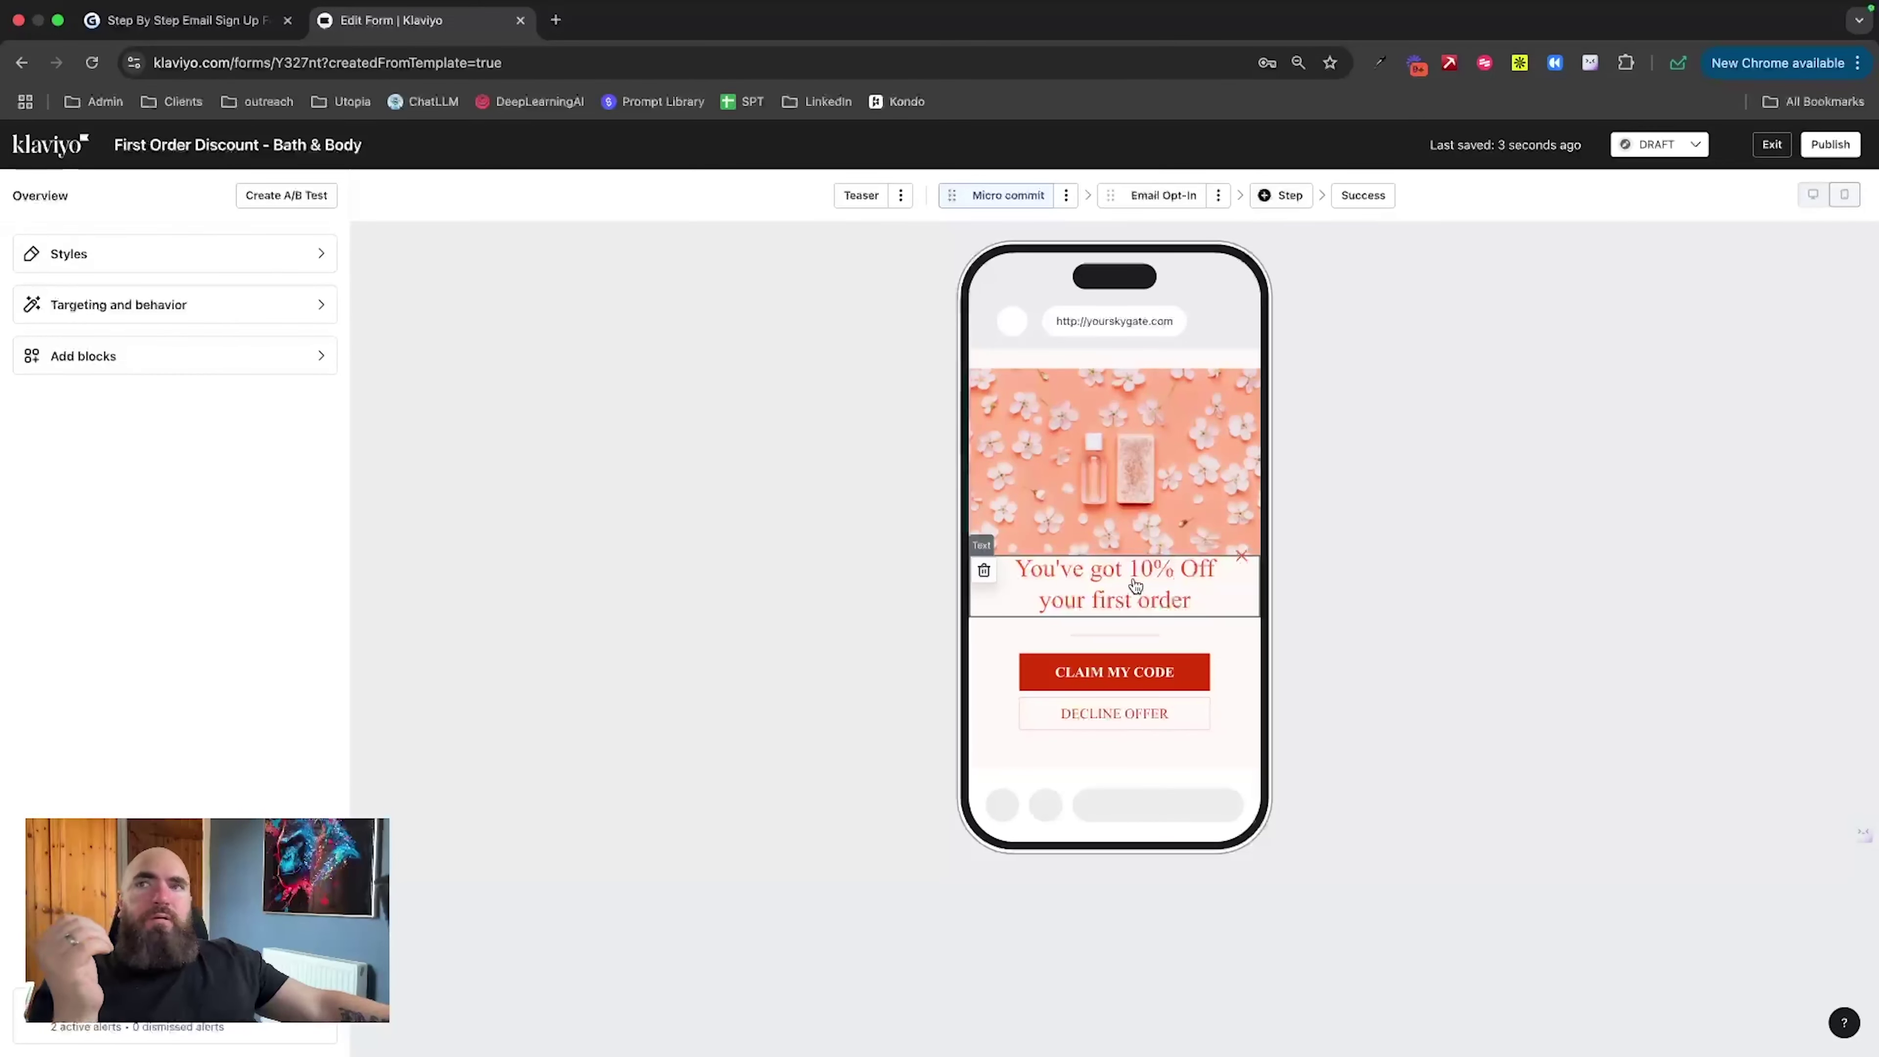
pyautogui.click(1113, 585)
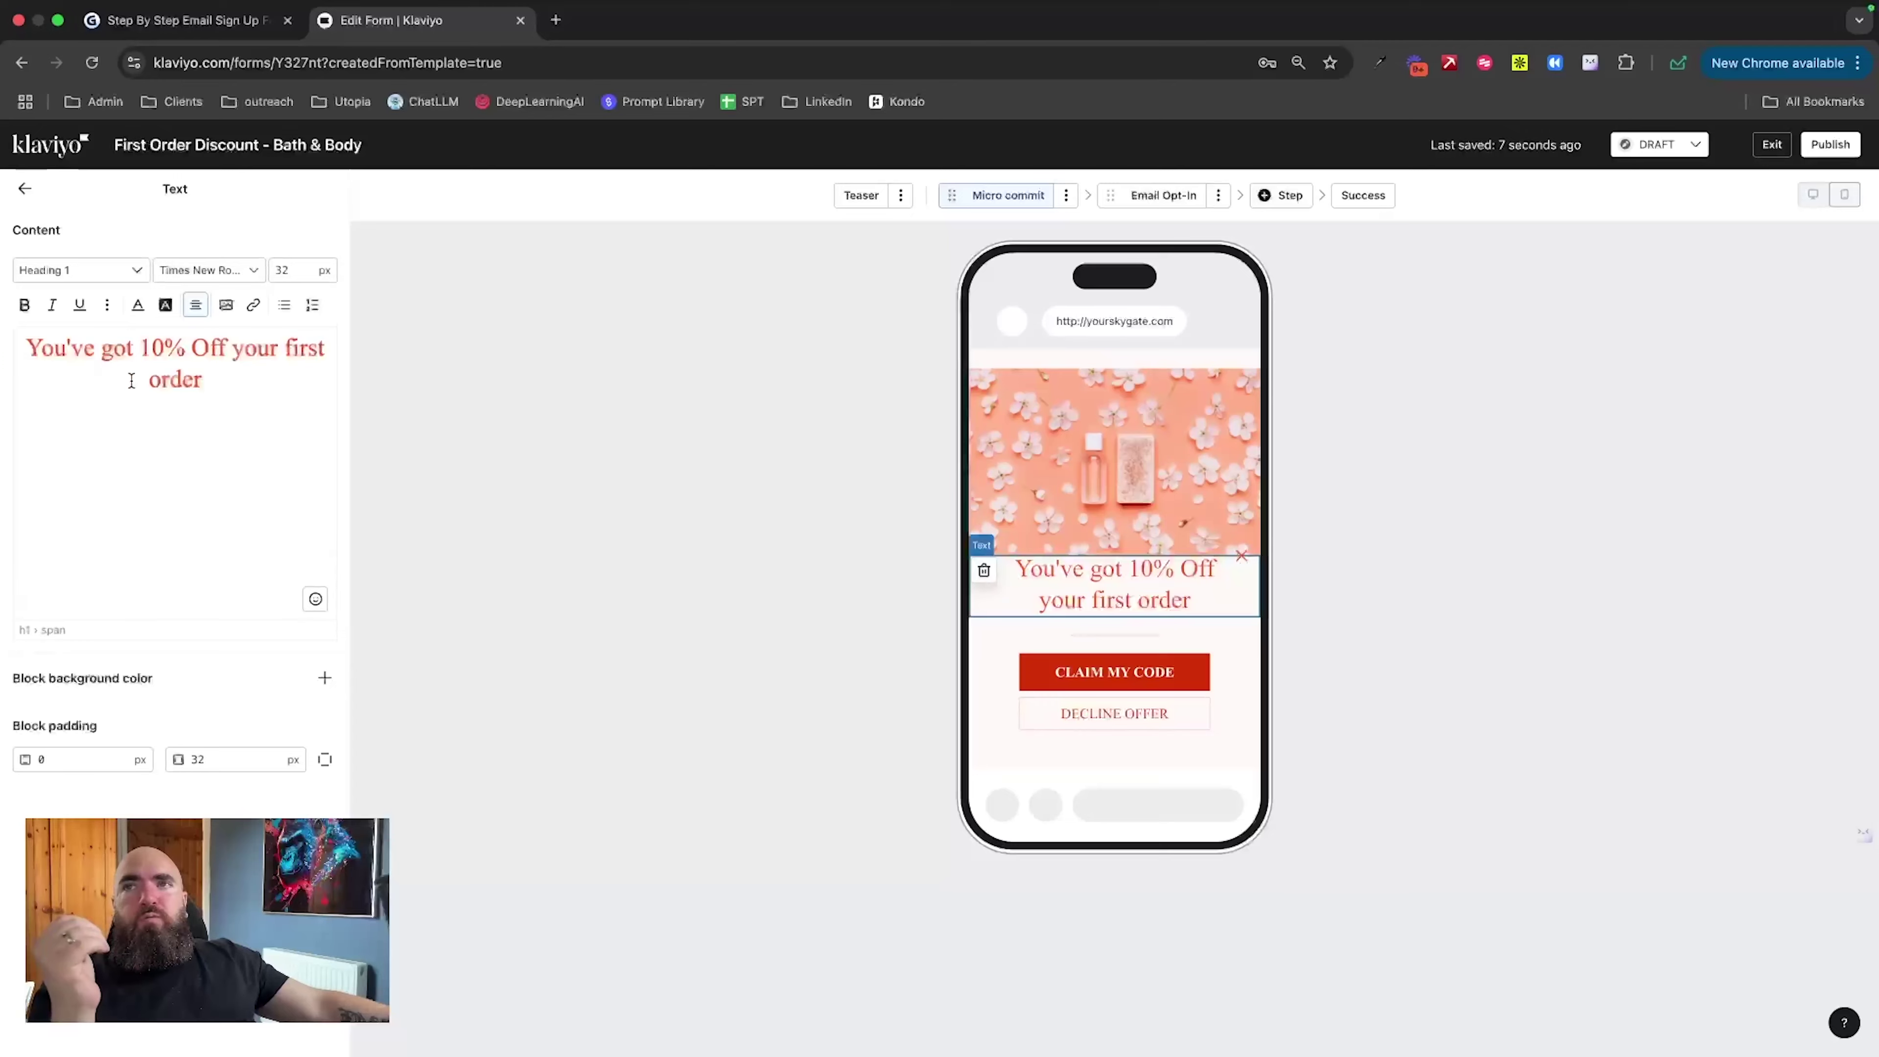
pyautogui.click(29, 348)
pyautogui.press('Return')
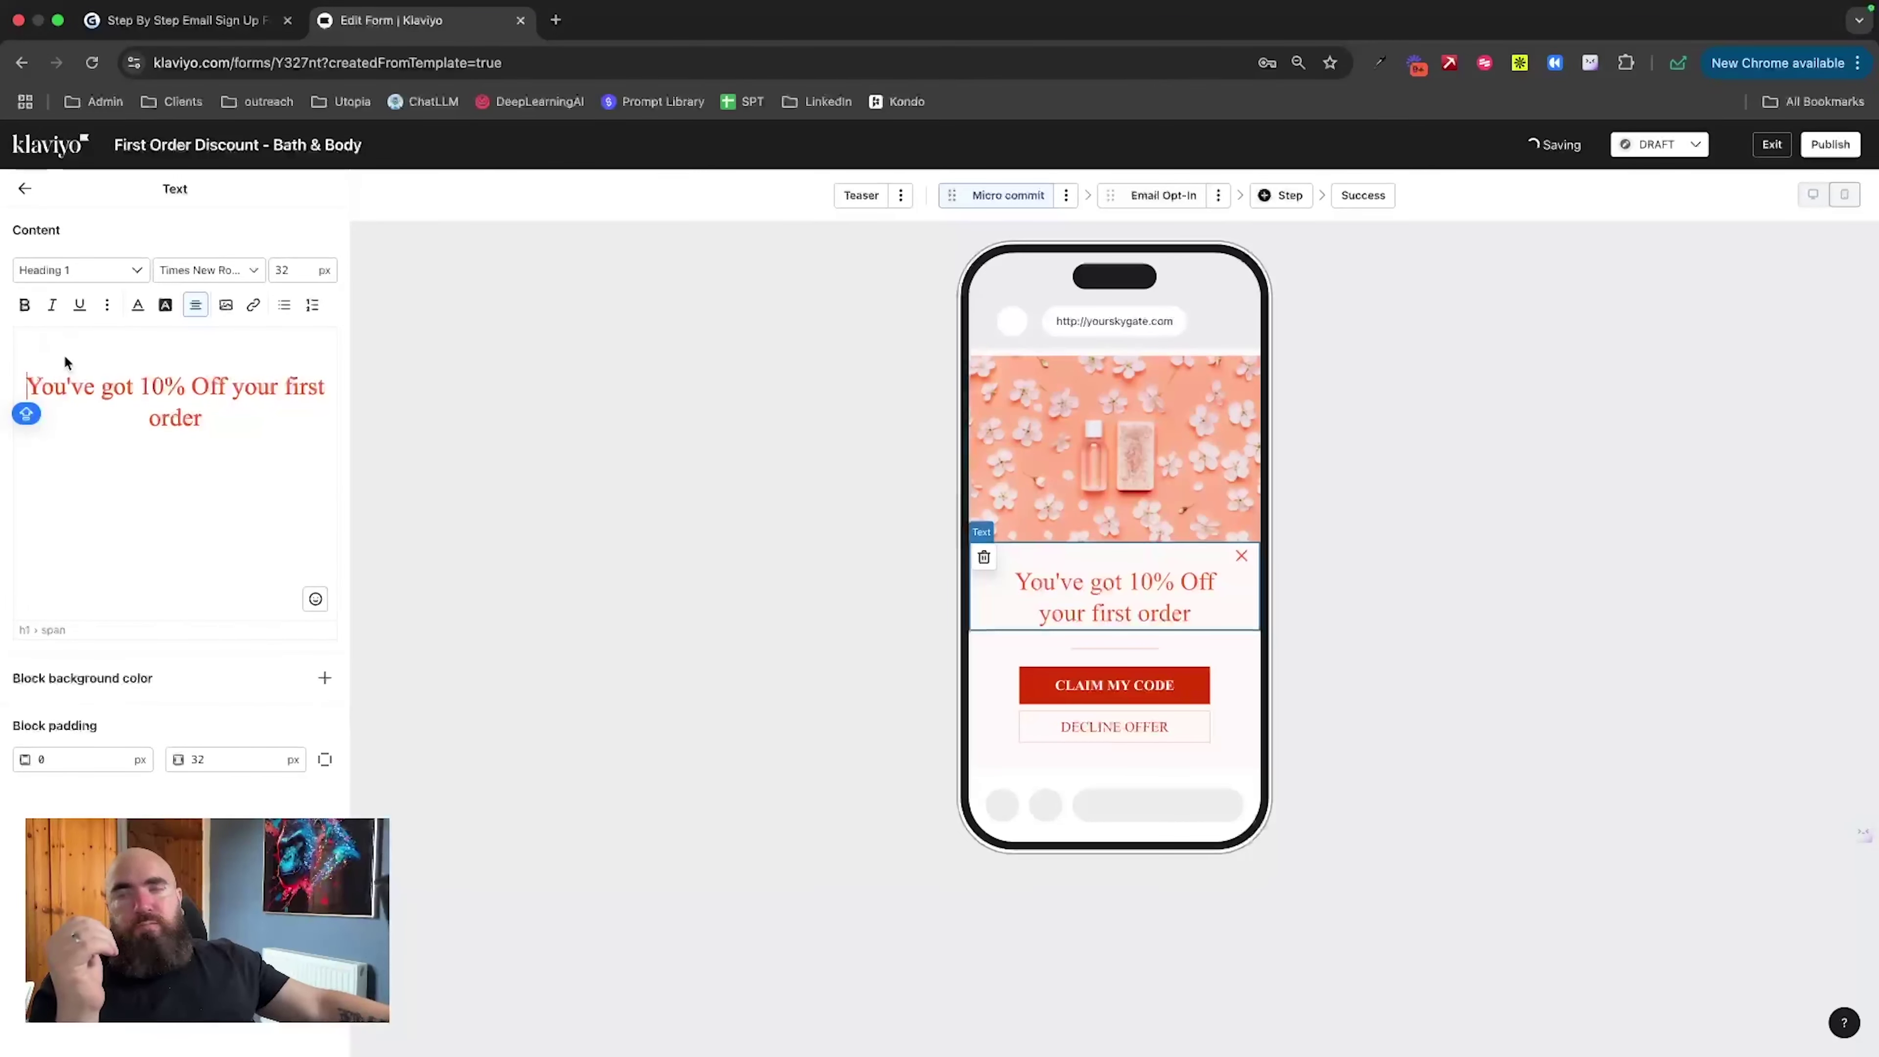
pyautogui.press('BackSpace')
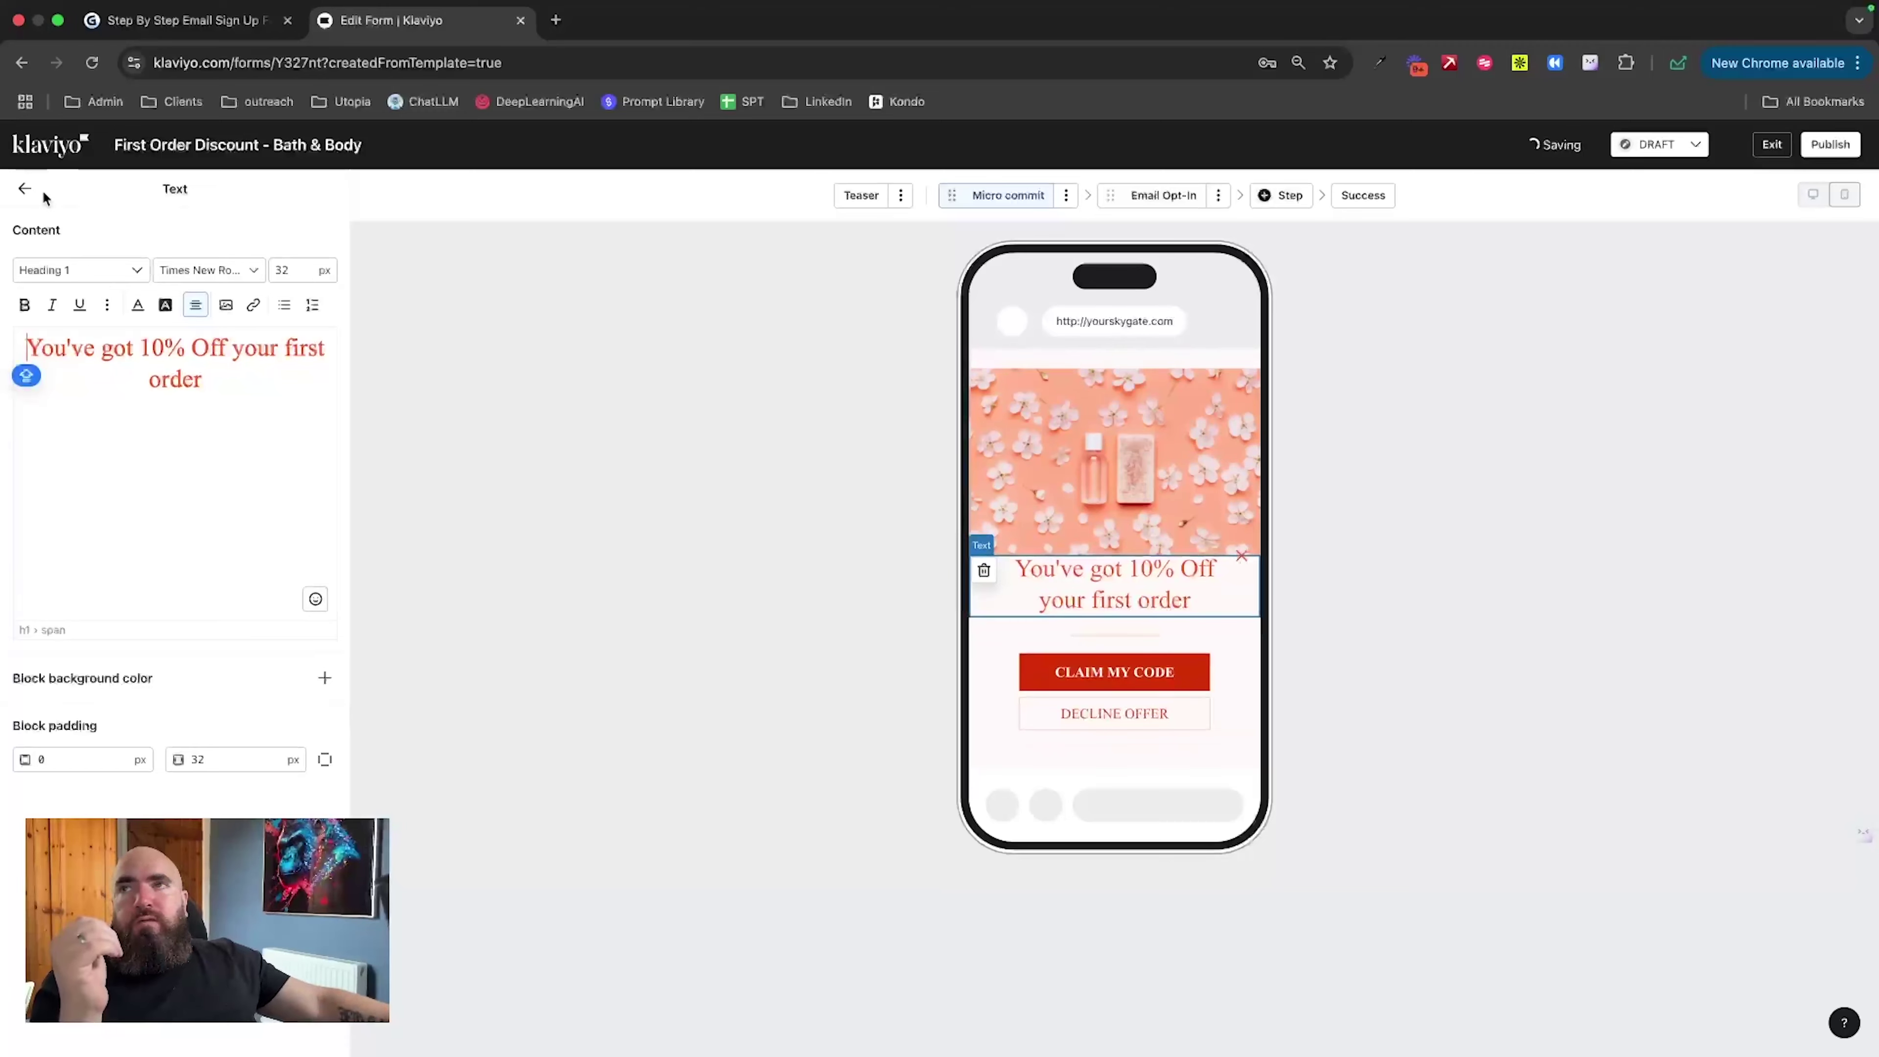
pyautogui.click(25, 188)
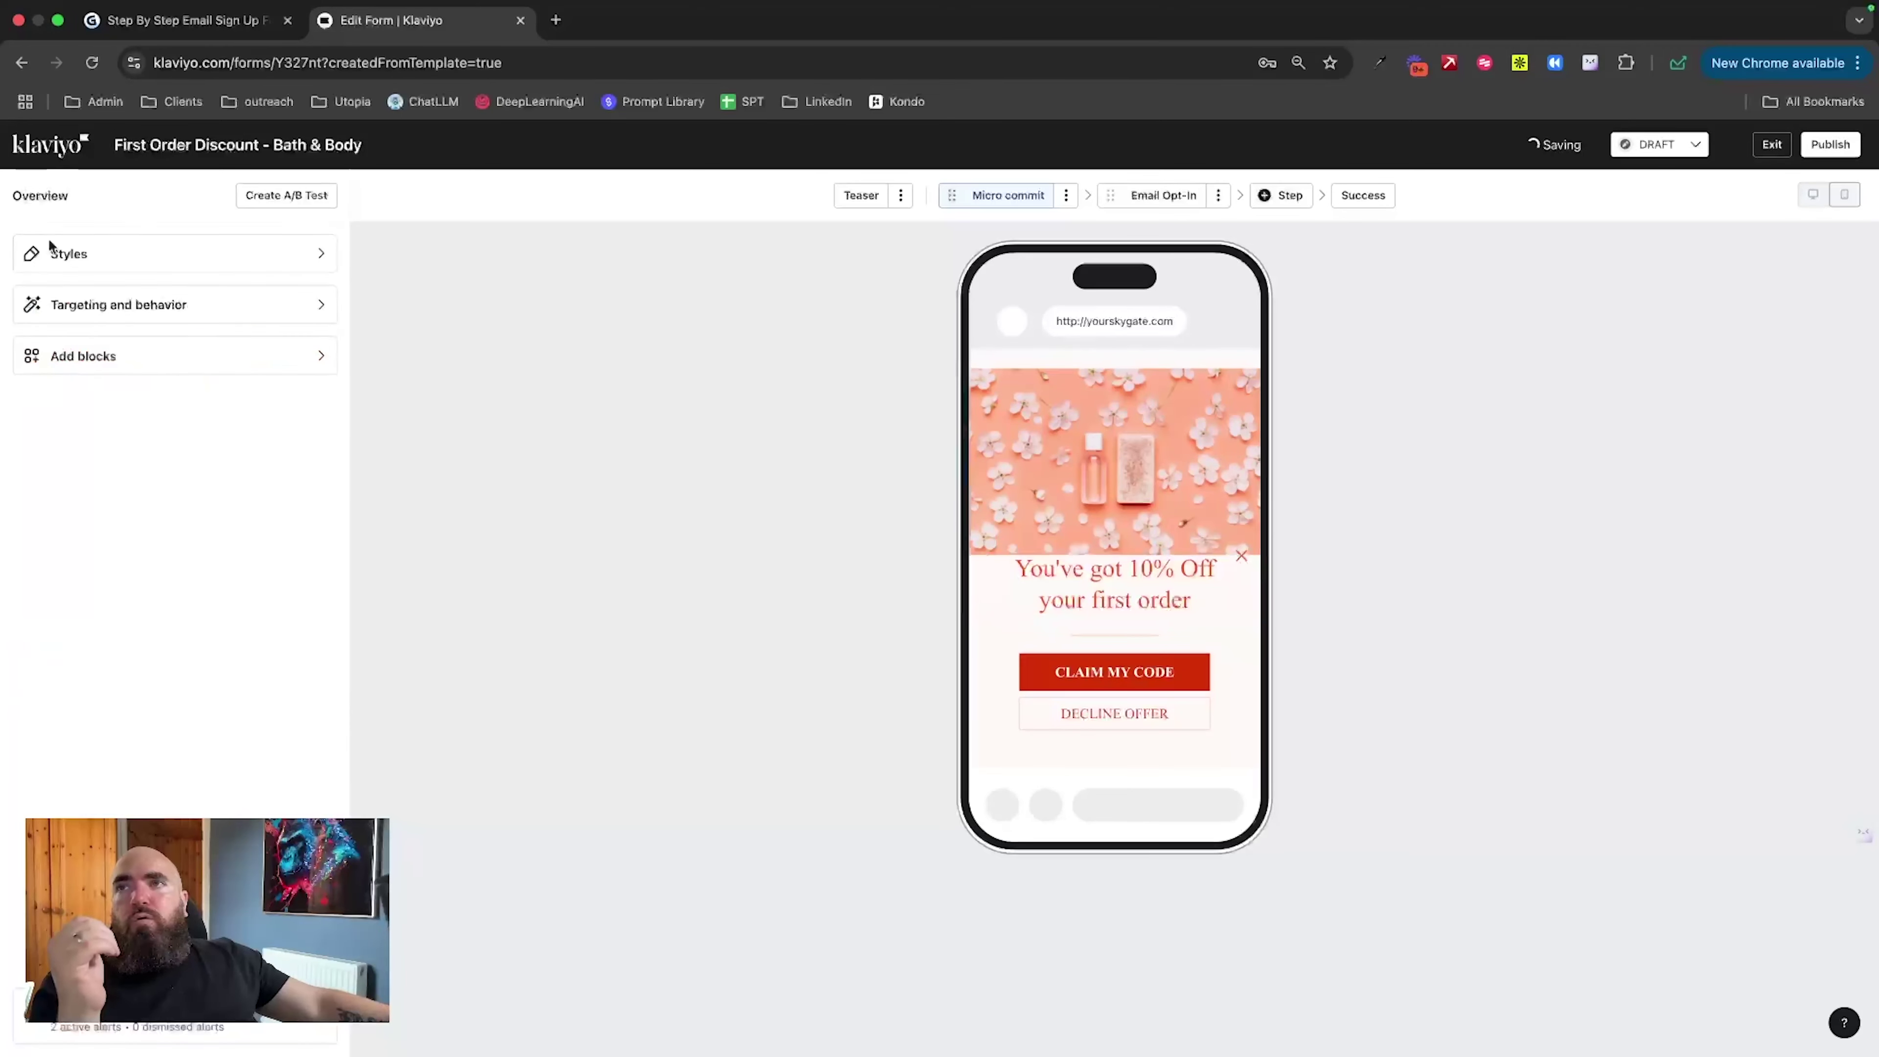
pyautogui.click(141, 364)
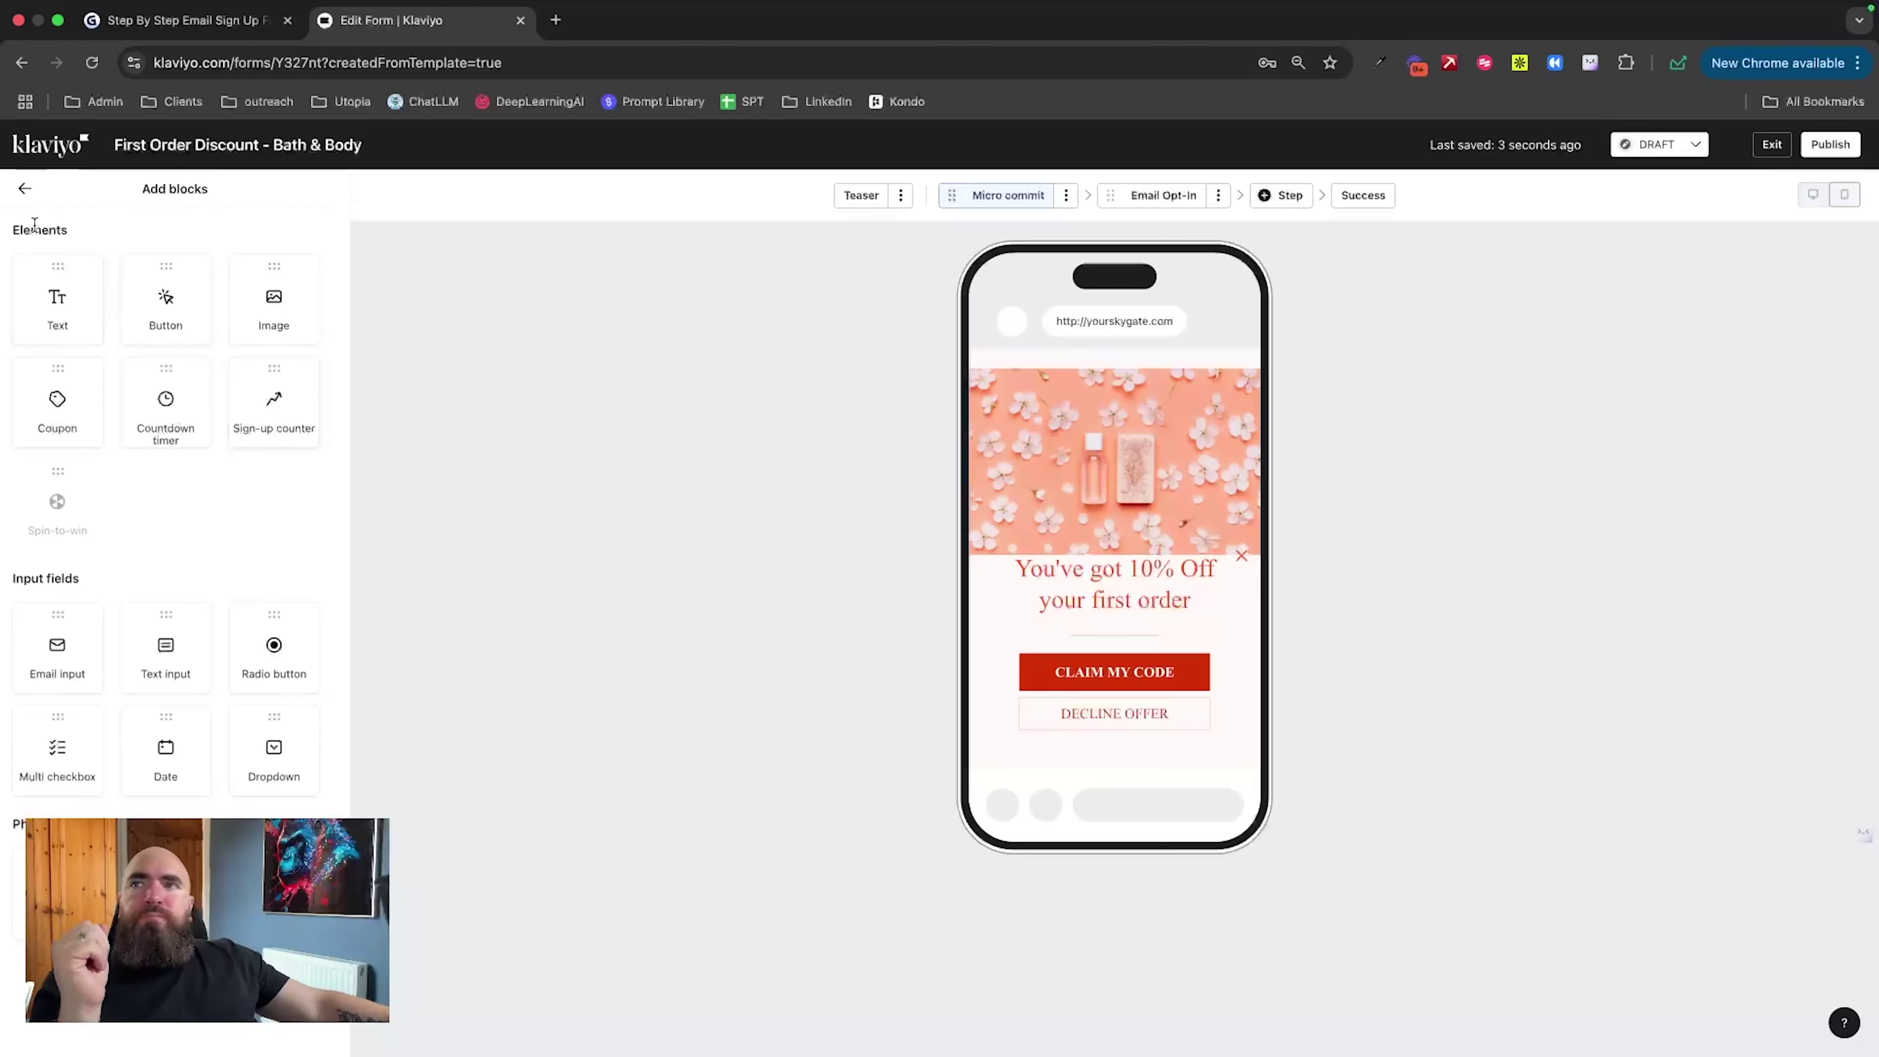
pyautogui.click(26, 188)
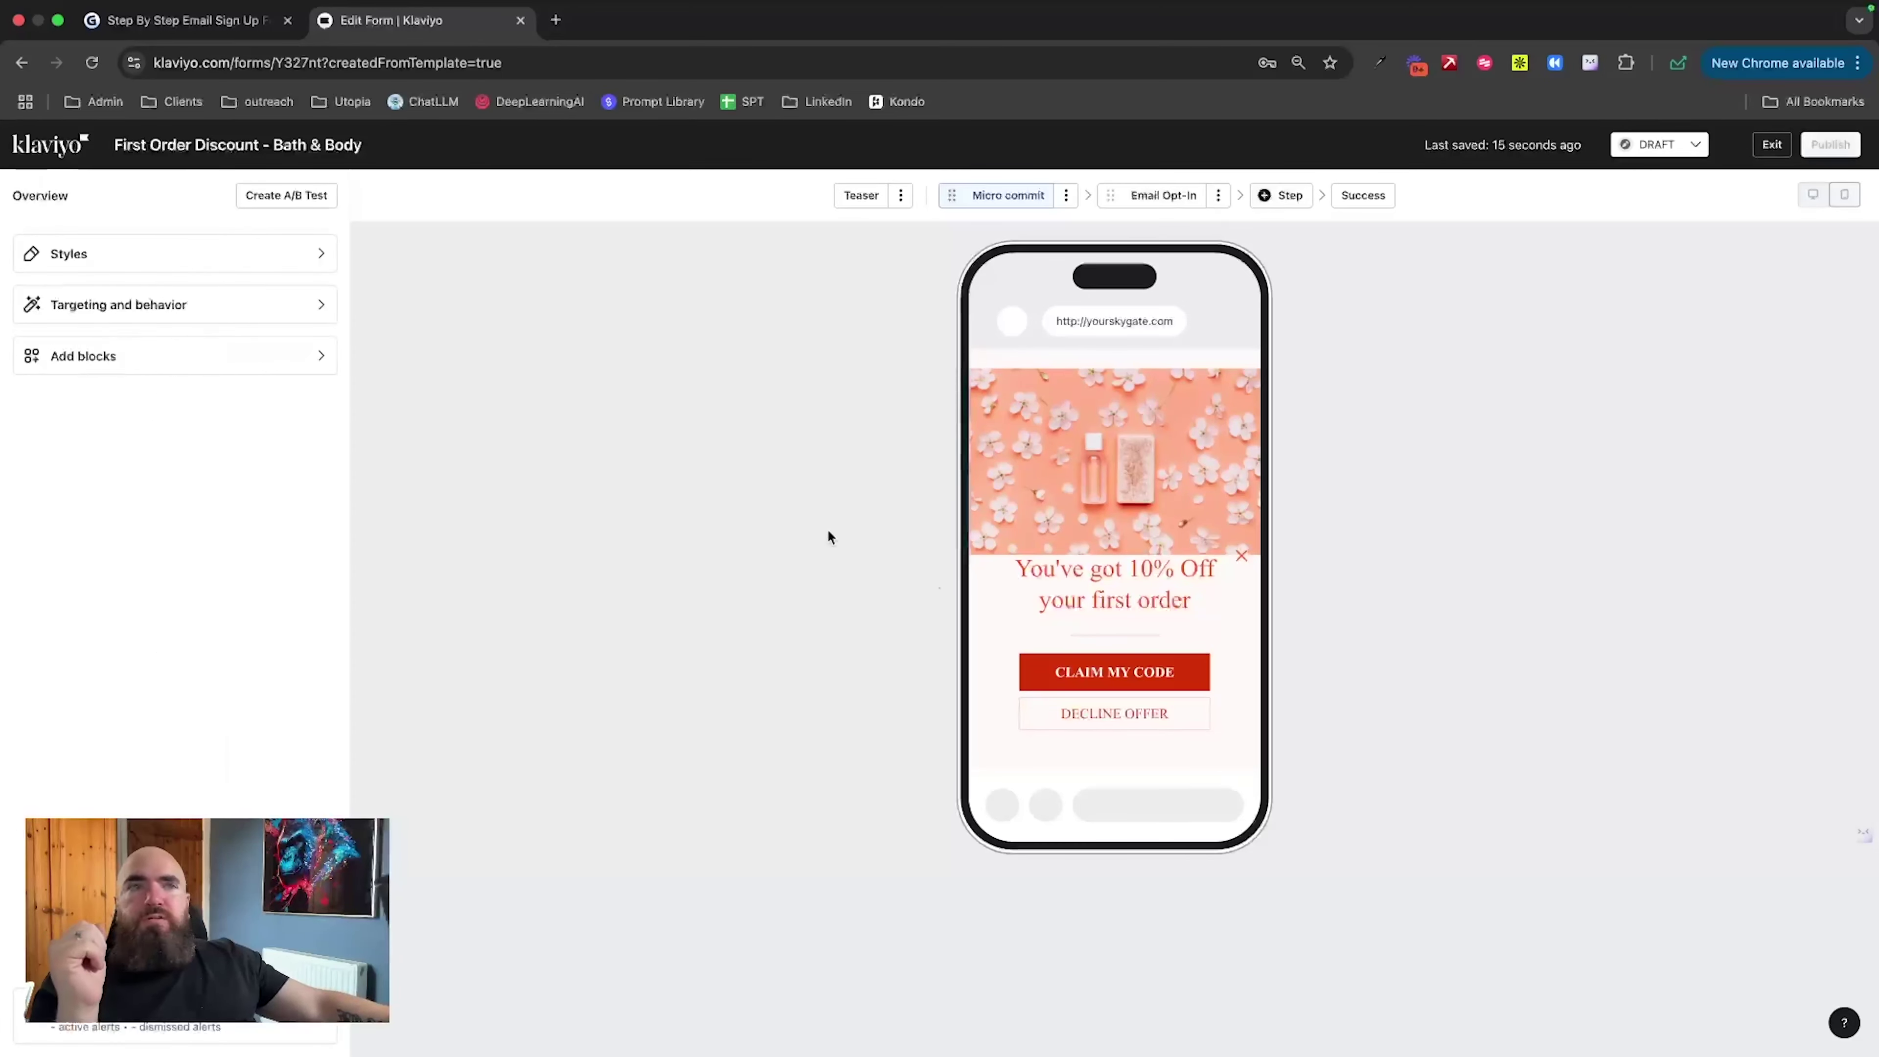
# Step: Insert an empty line above the "You've got 10% Off your first order" headline text
pyautogui.click(1072, 584)
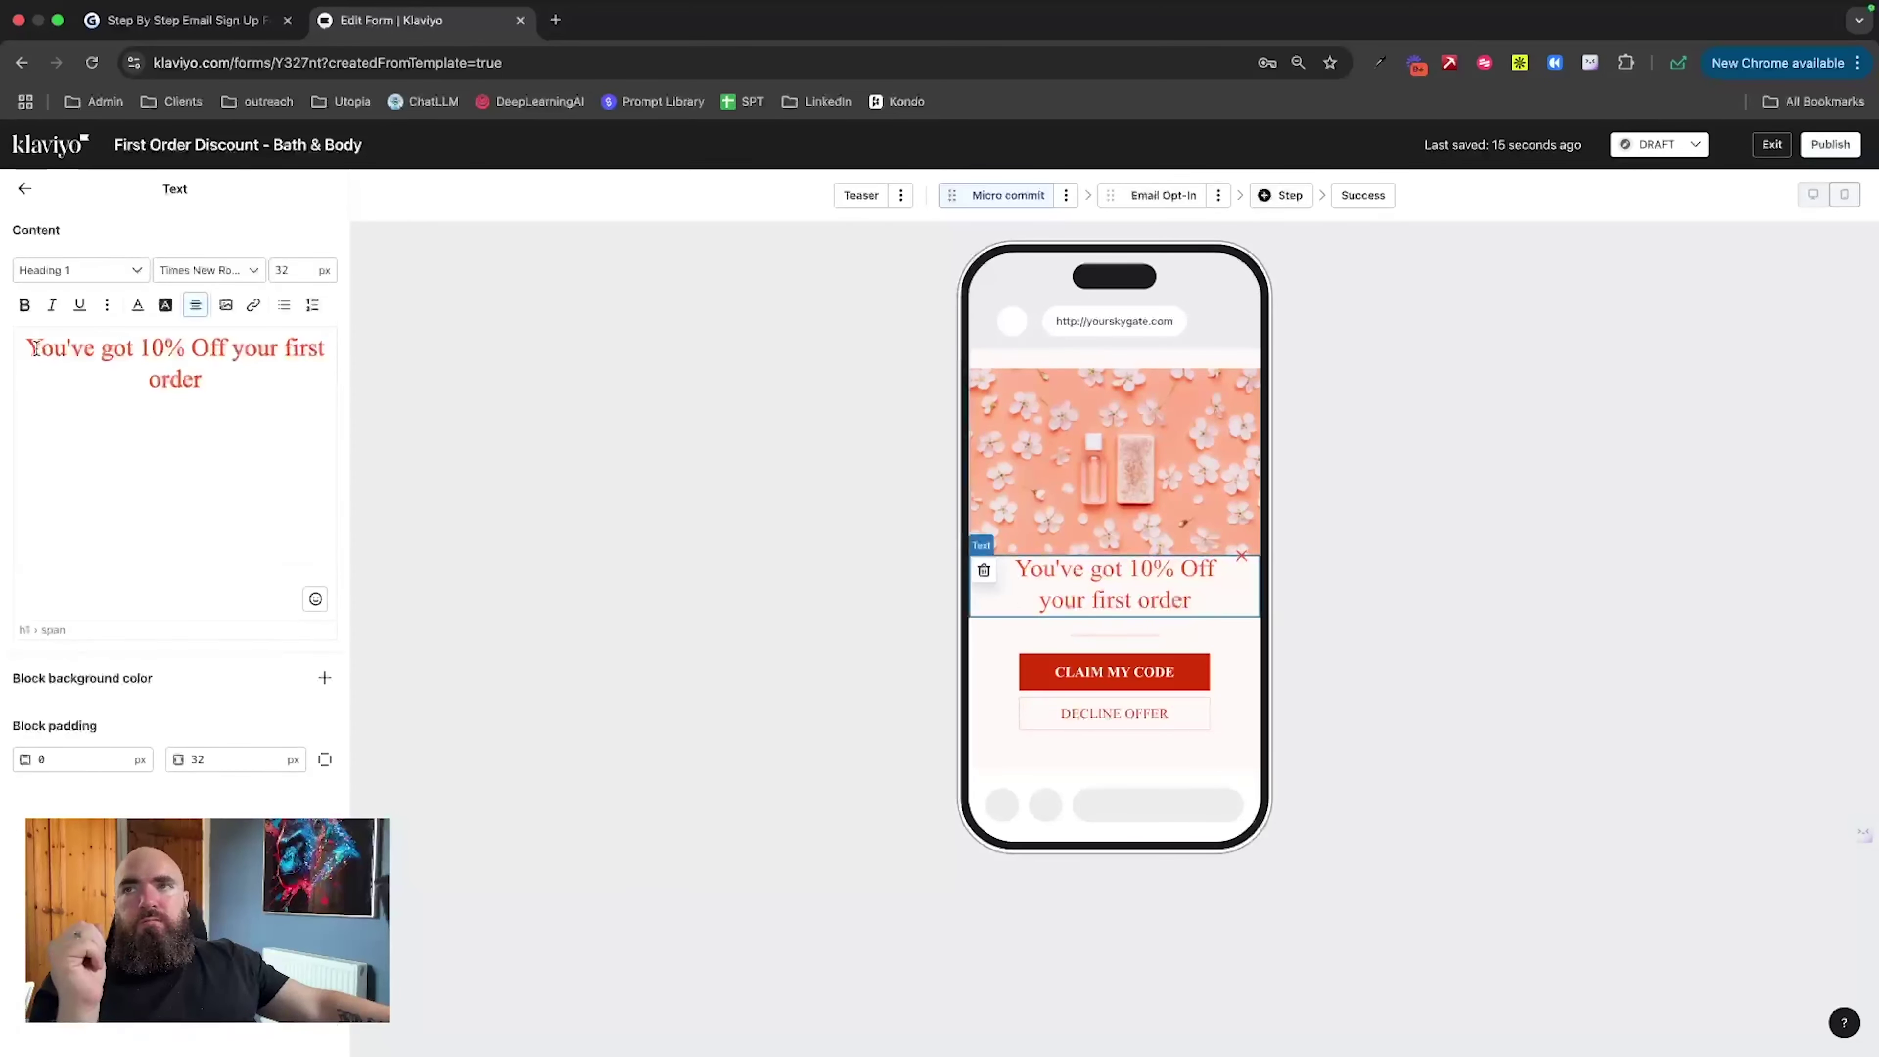
pyautogui.click(25, 370)
pyautogui.press('Return')
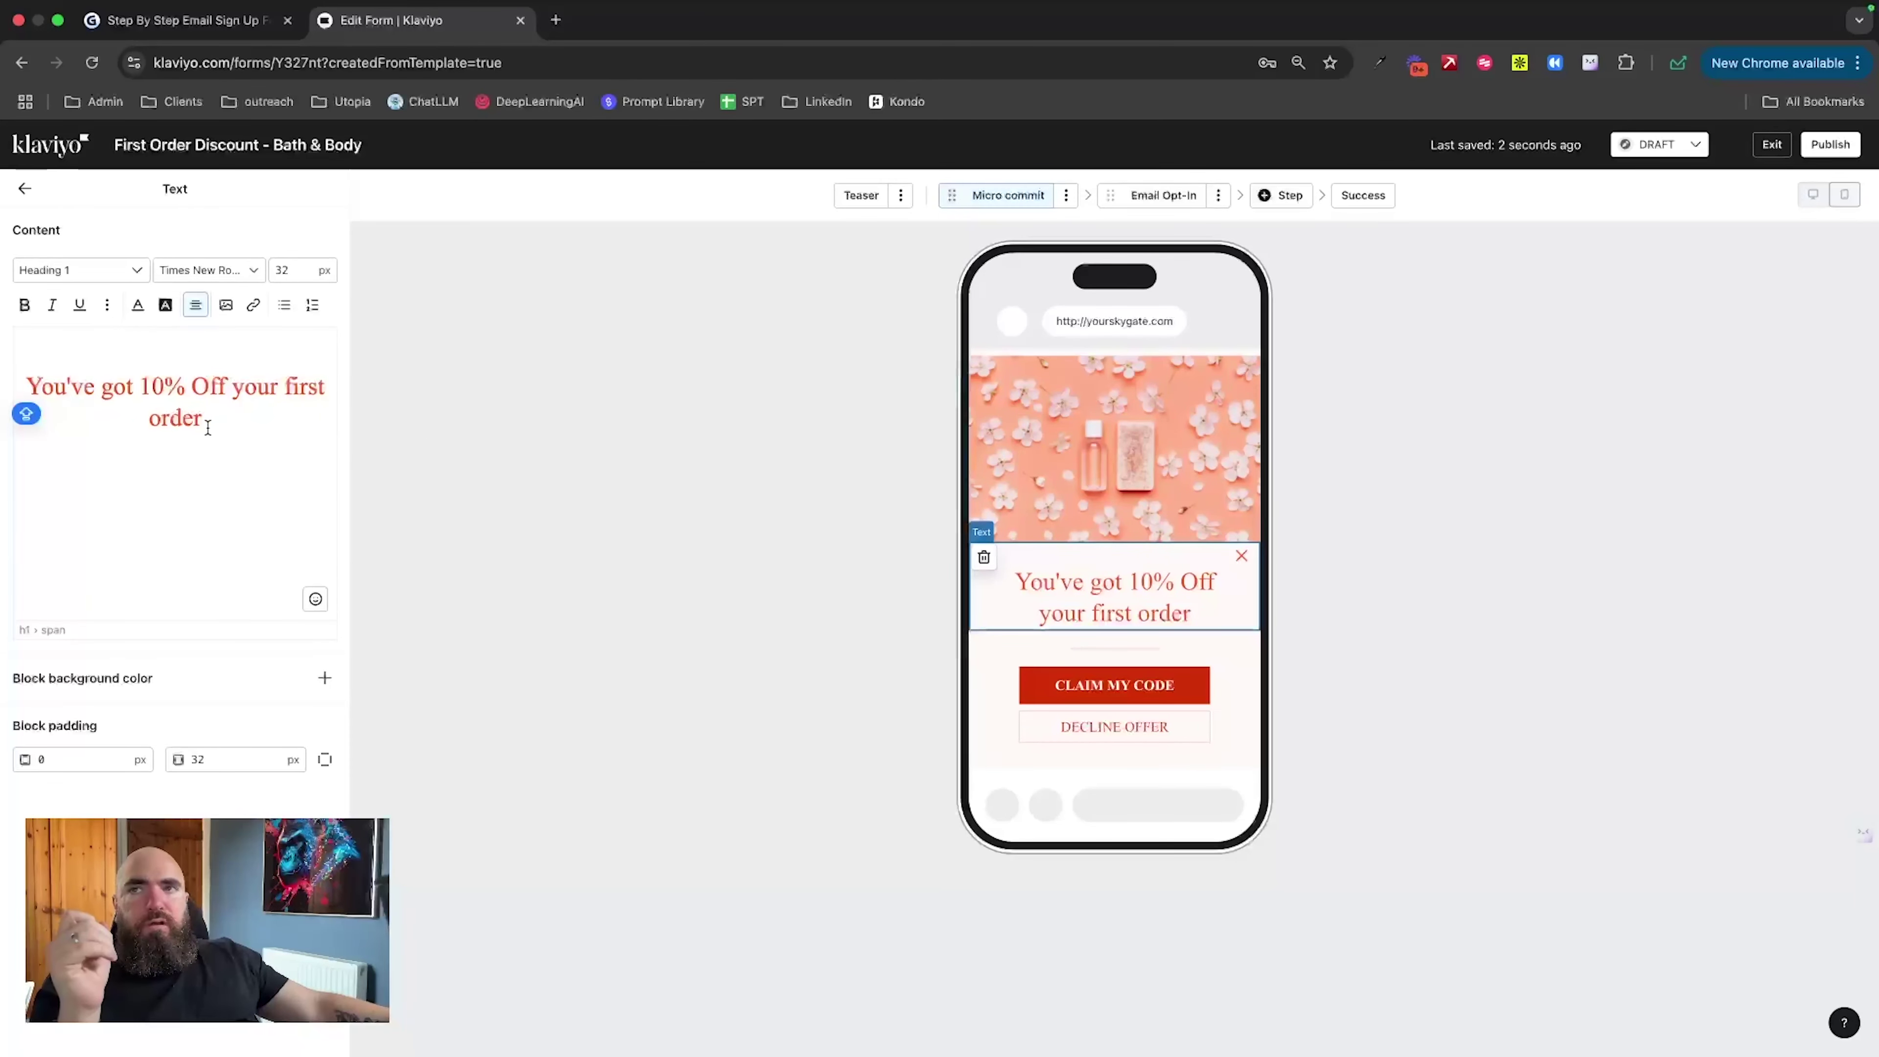
# Step: Reword the Micro commit headline to "You've got a mystery discount!!!"
pyautogui.moveTo(208, 427); pyautogui.dragTo(105, 383)
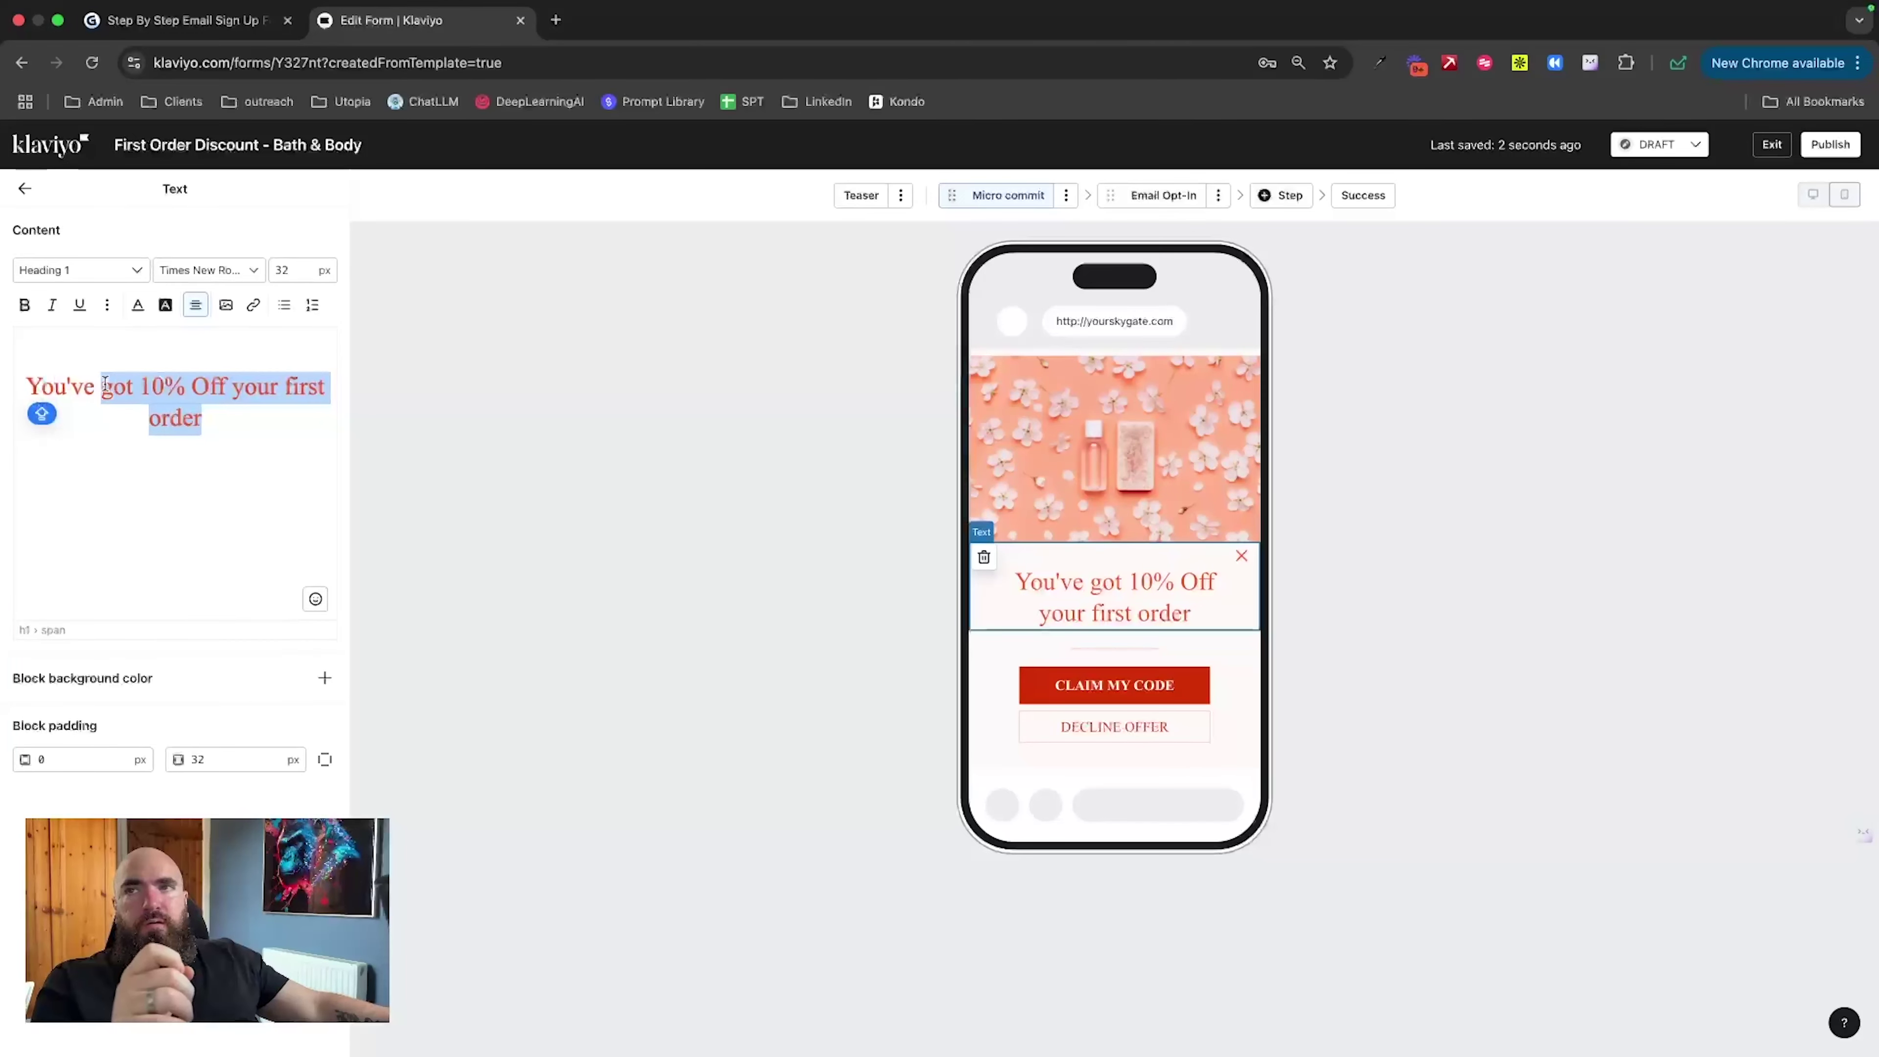
pyautogui.write('GOT')
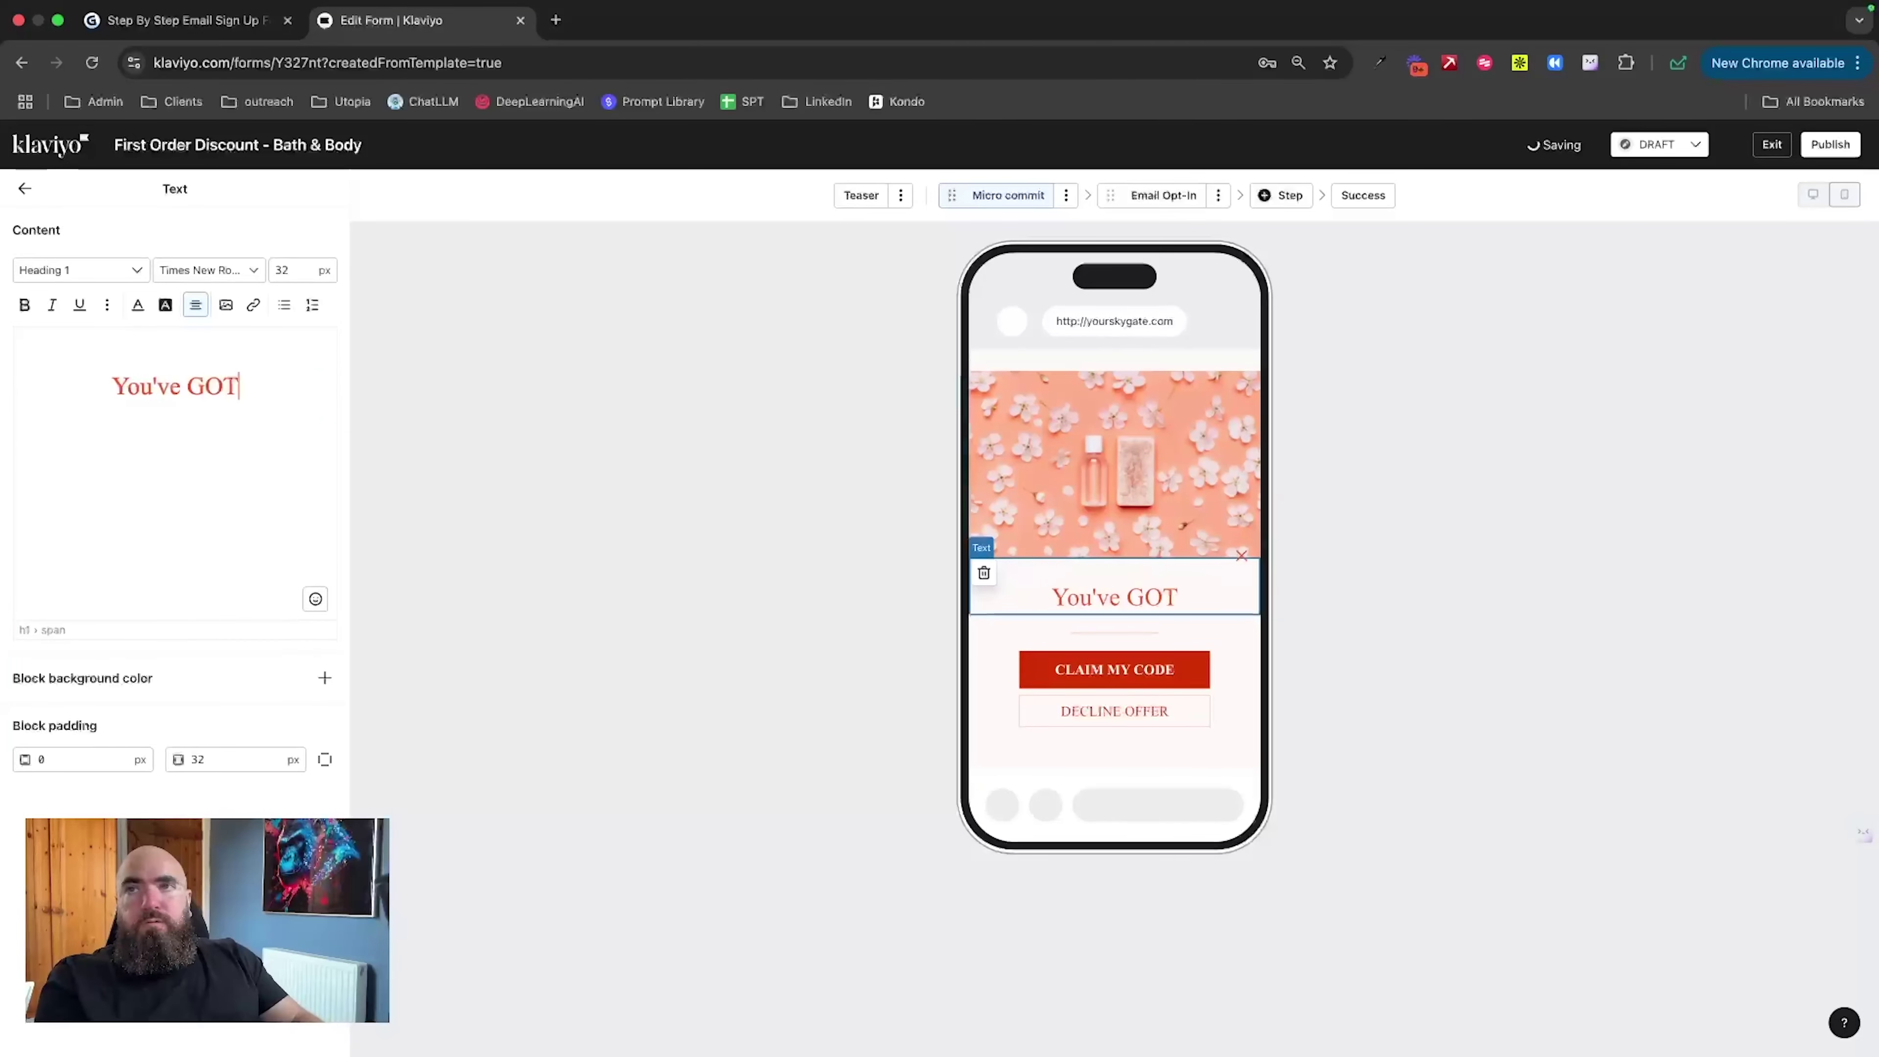
pyautogui.press('BackSpace')
pyautogui.press('BackSpace')
pyautogui.press('BackSpace')
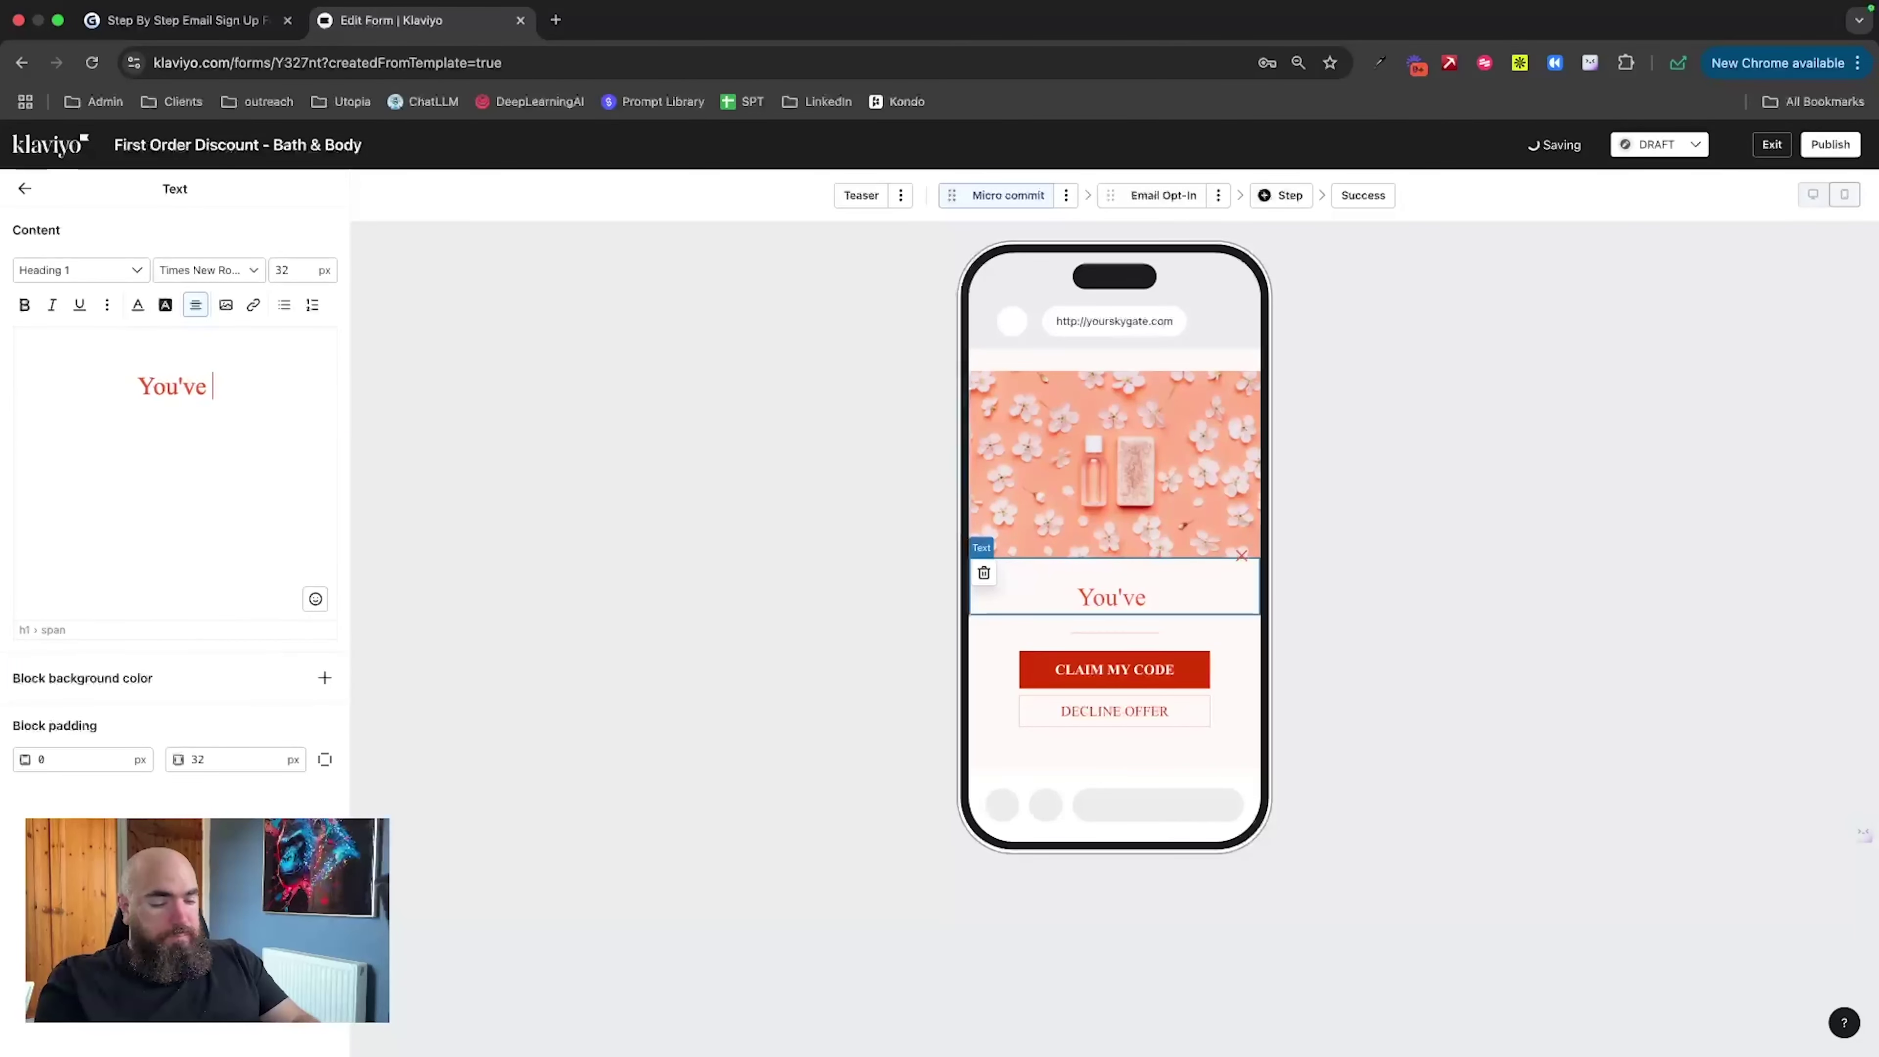
pyautogui.write('f')
pyautogui.press('BackSpace')
pyautogui.write('got a')
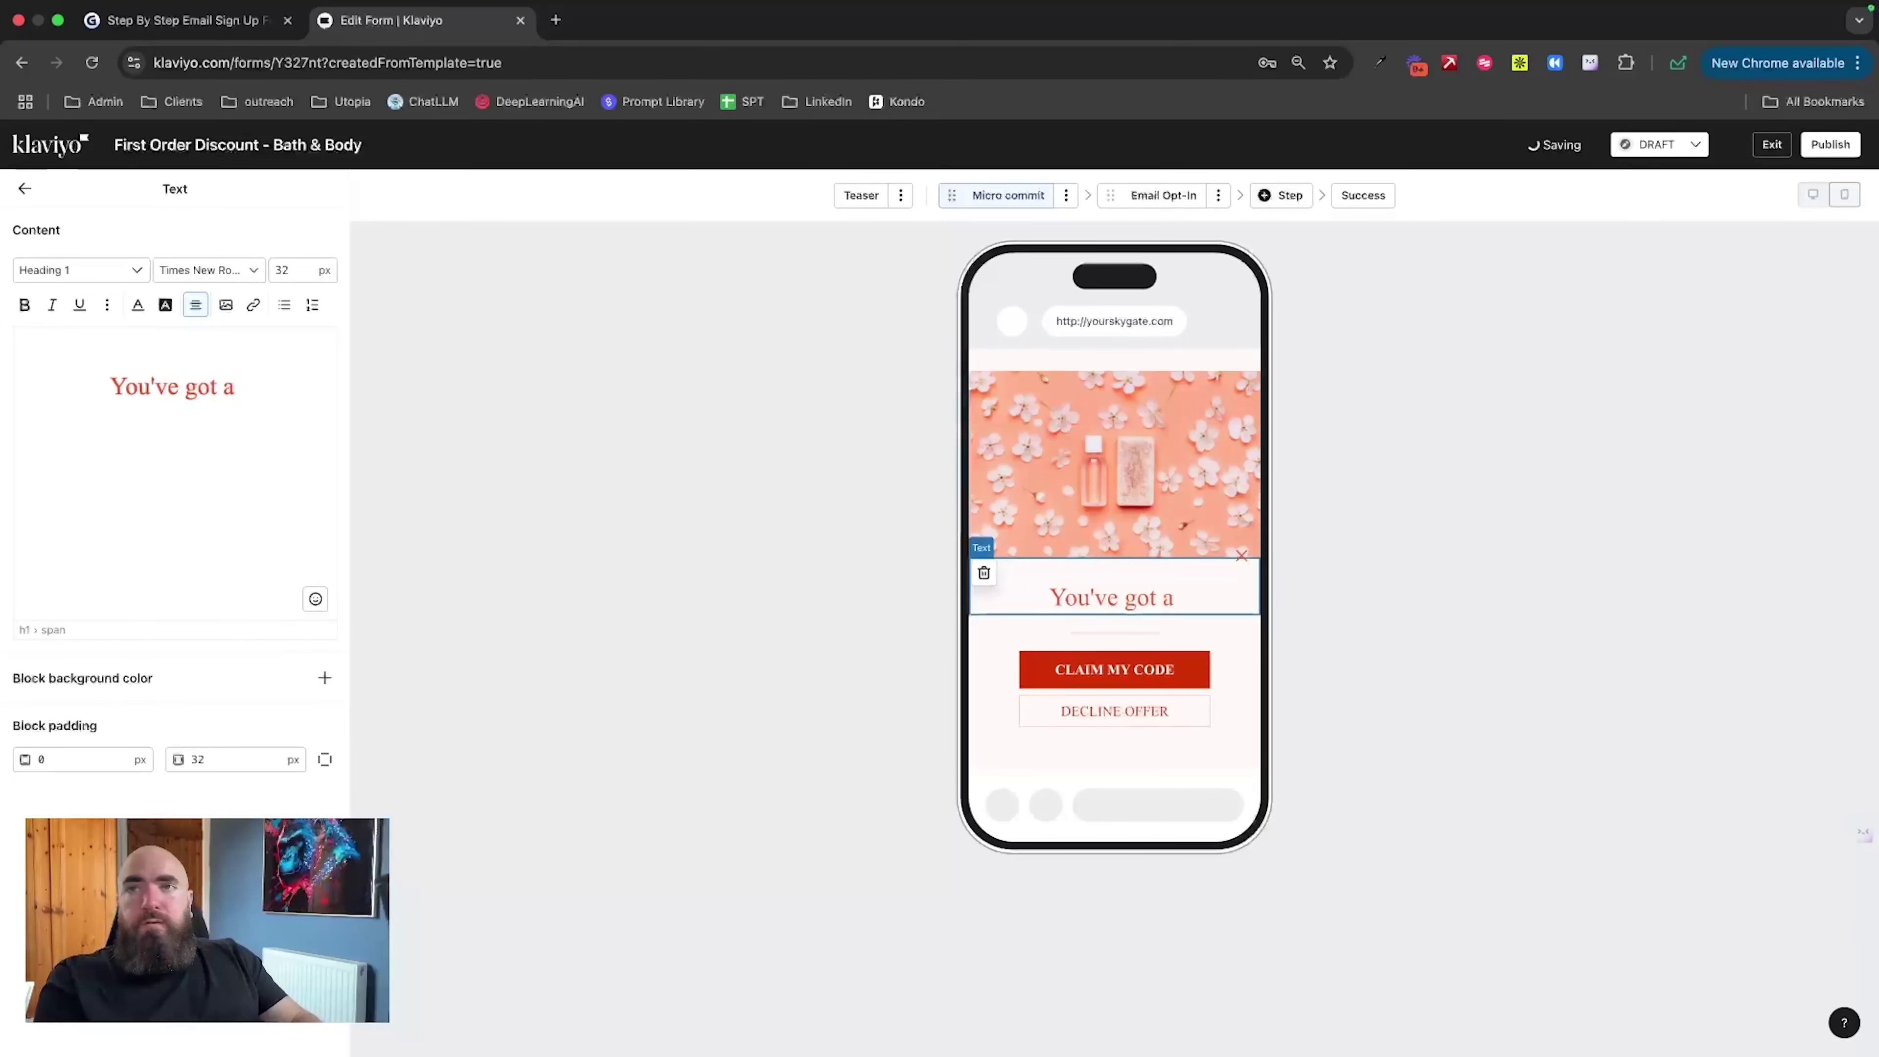
pyautogui.write(' mystery du')
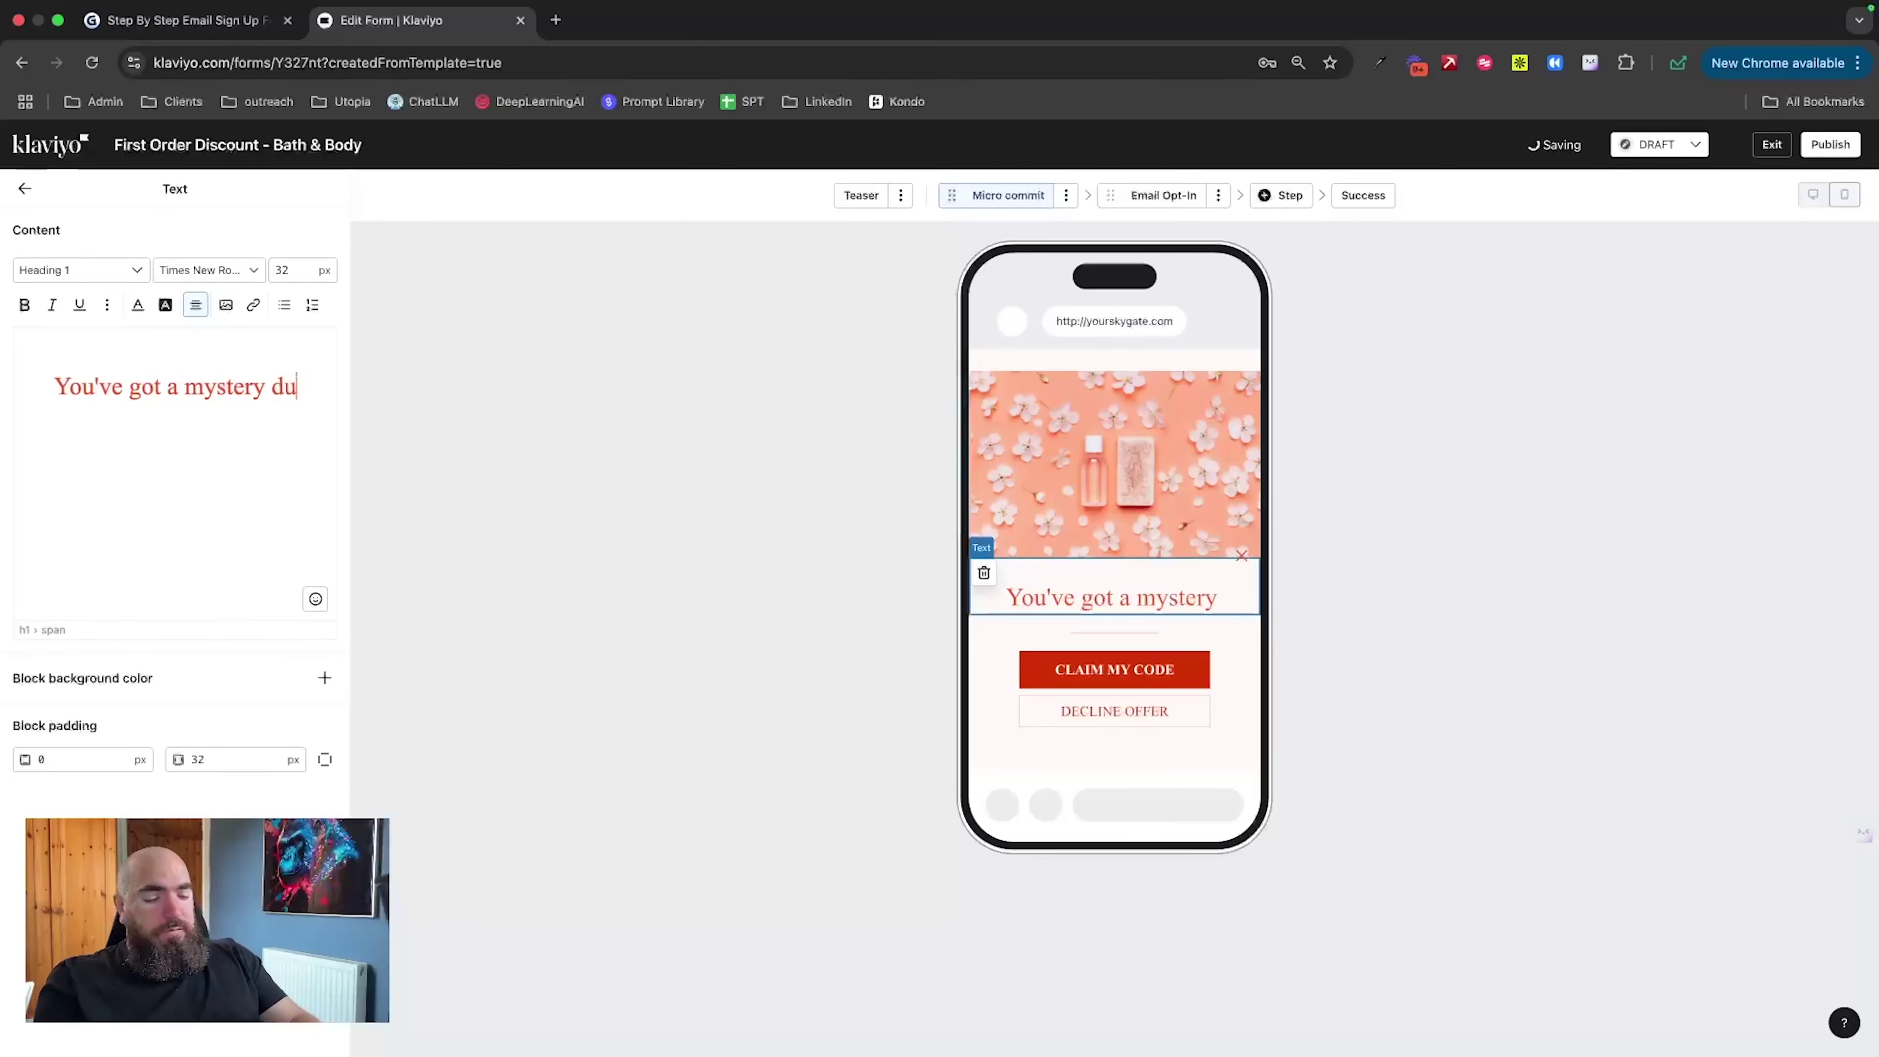
pyautogui.write('scount')
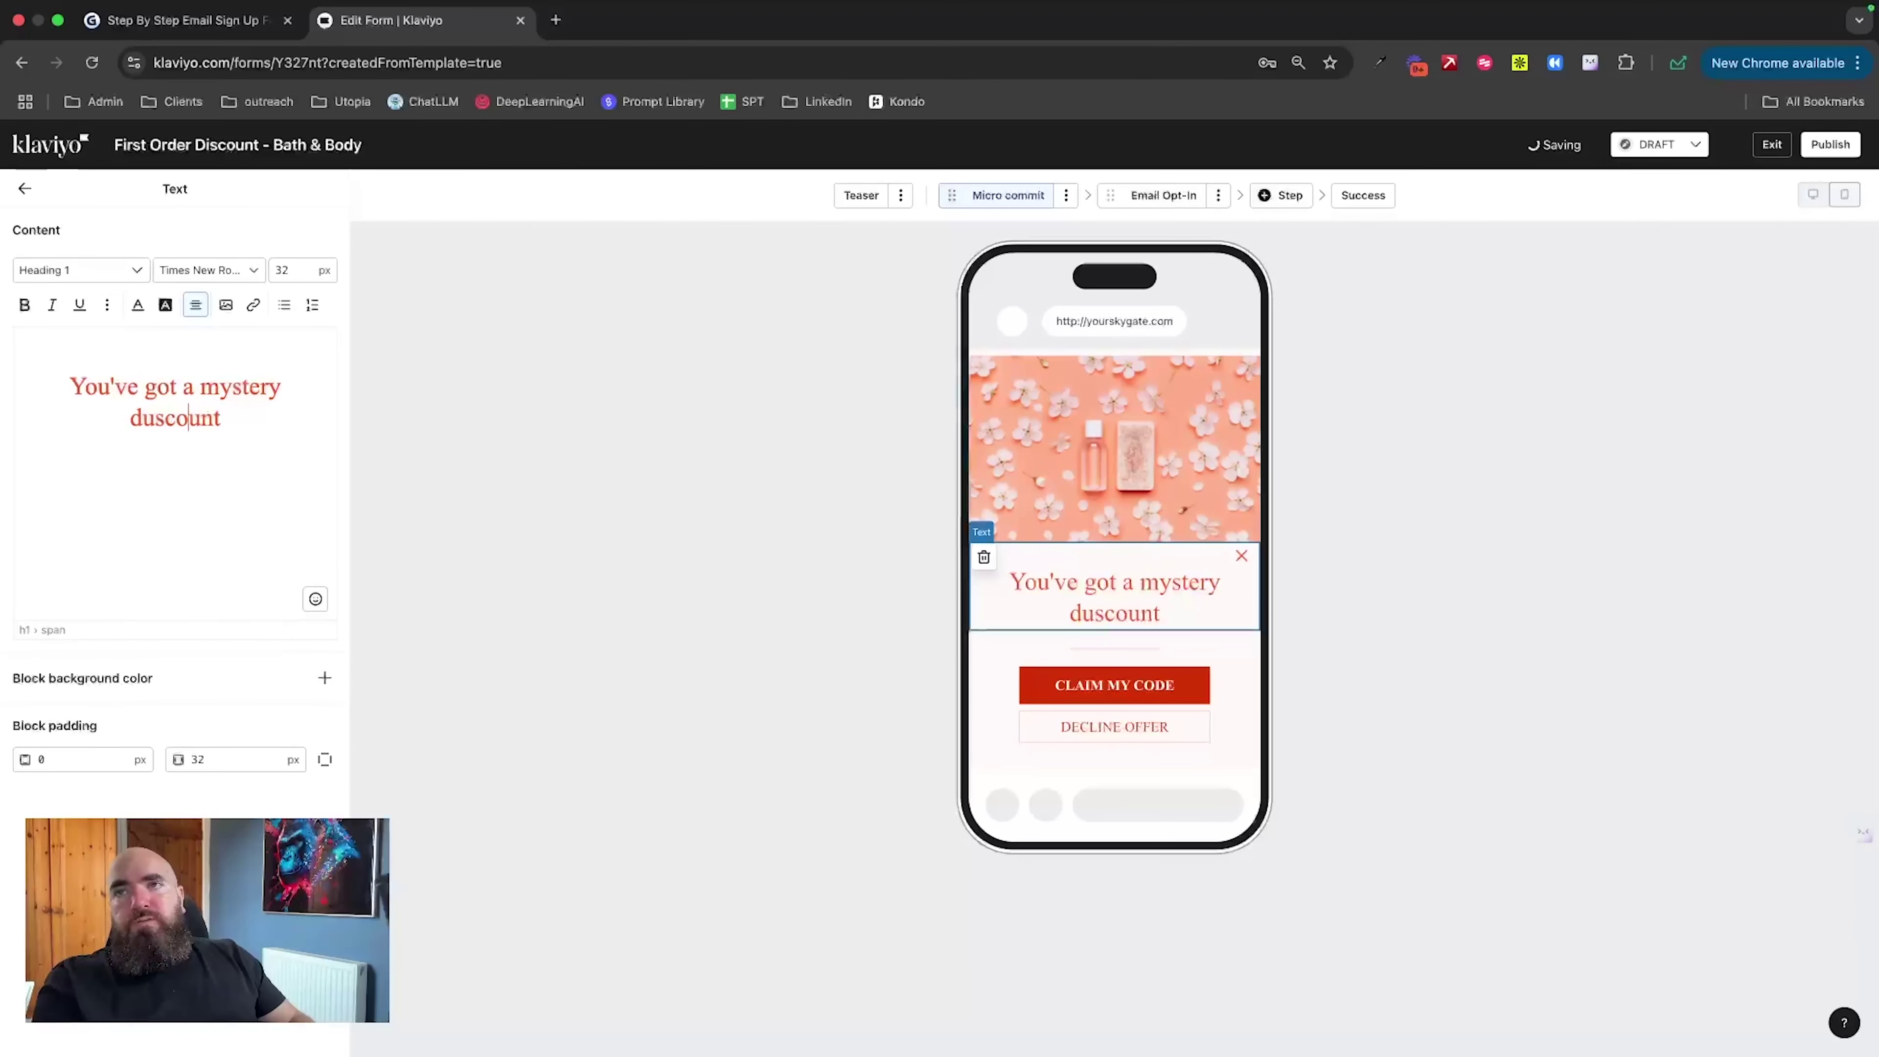
pyautogui.press('Delete')
pyautogui.write('i')
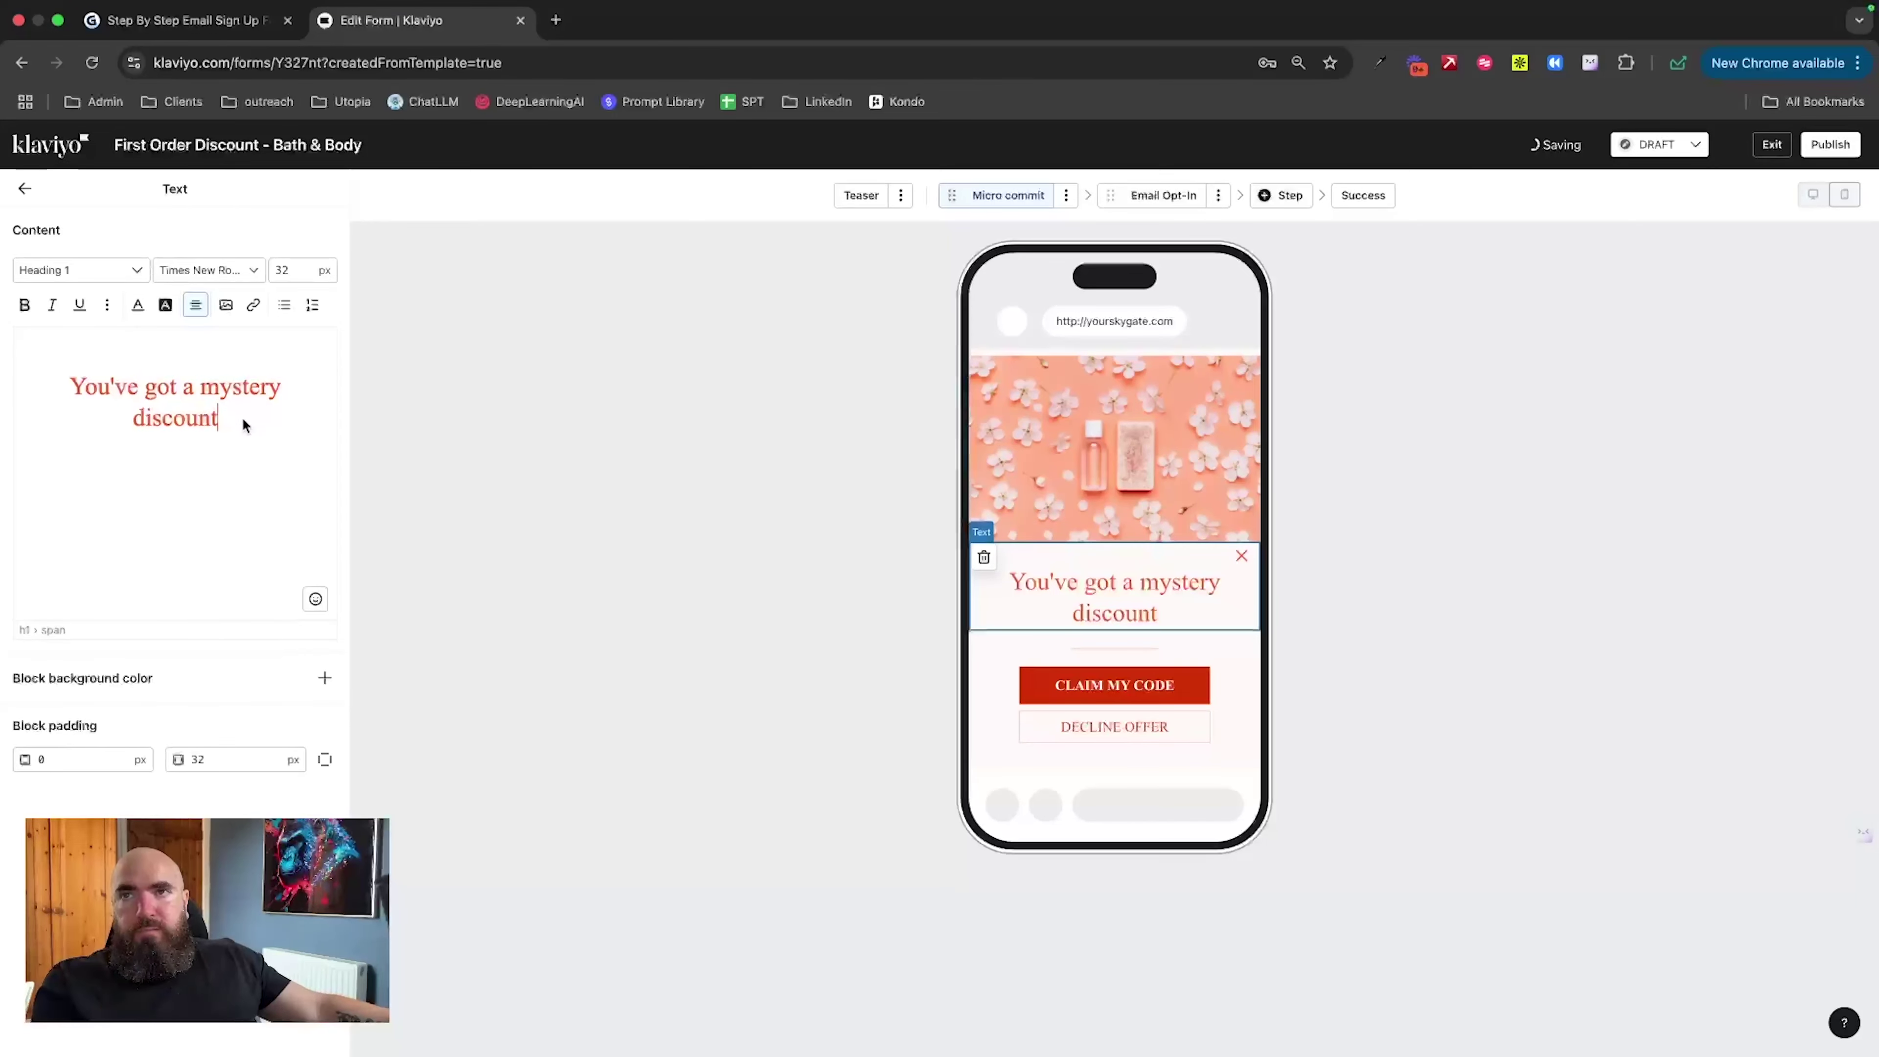
pyautogui.write('!!!')
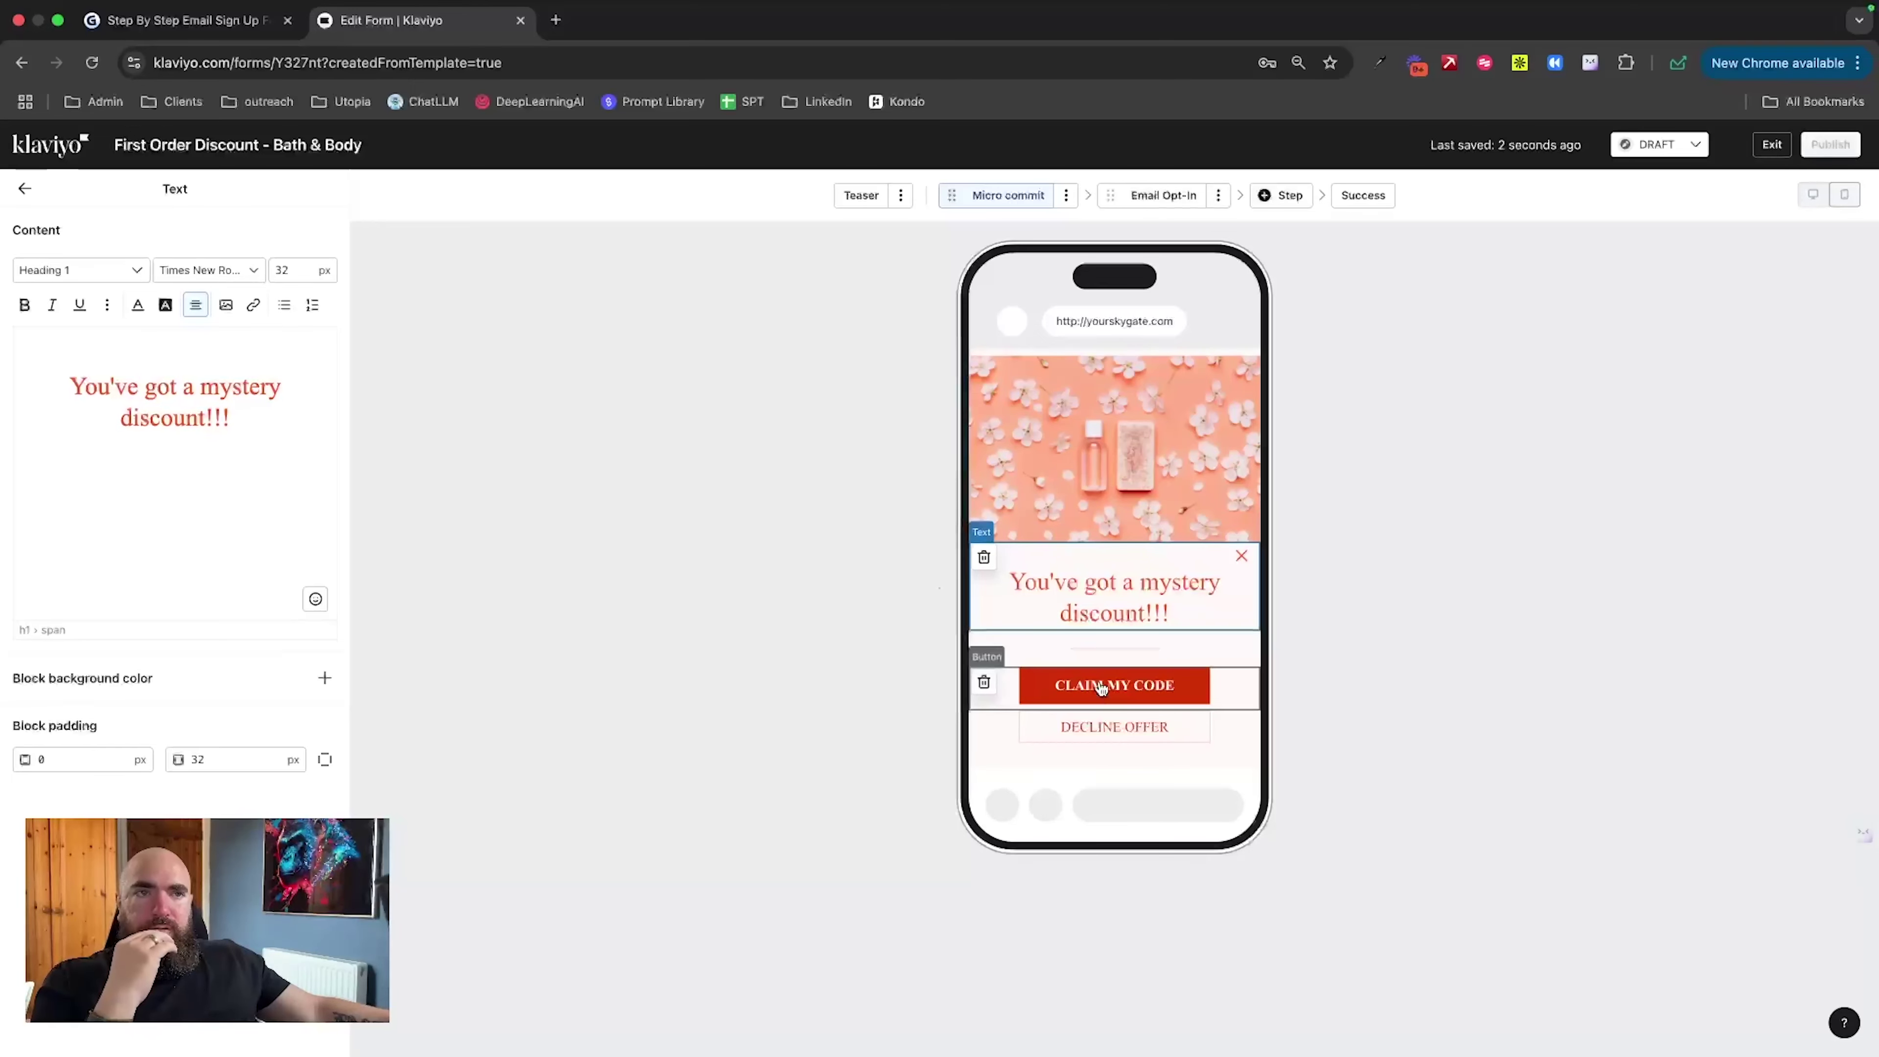
# Step: Replace the text of the CLAIM MY CODE button with GRAB DISCOUNT
pyautogui.click(1115, 654)
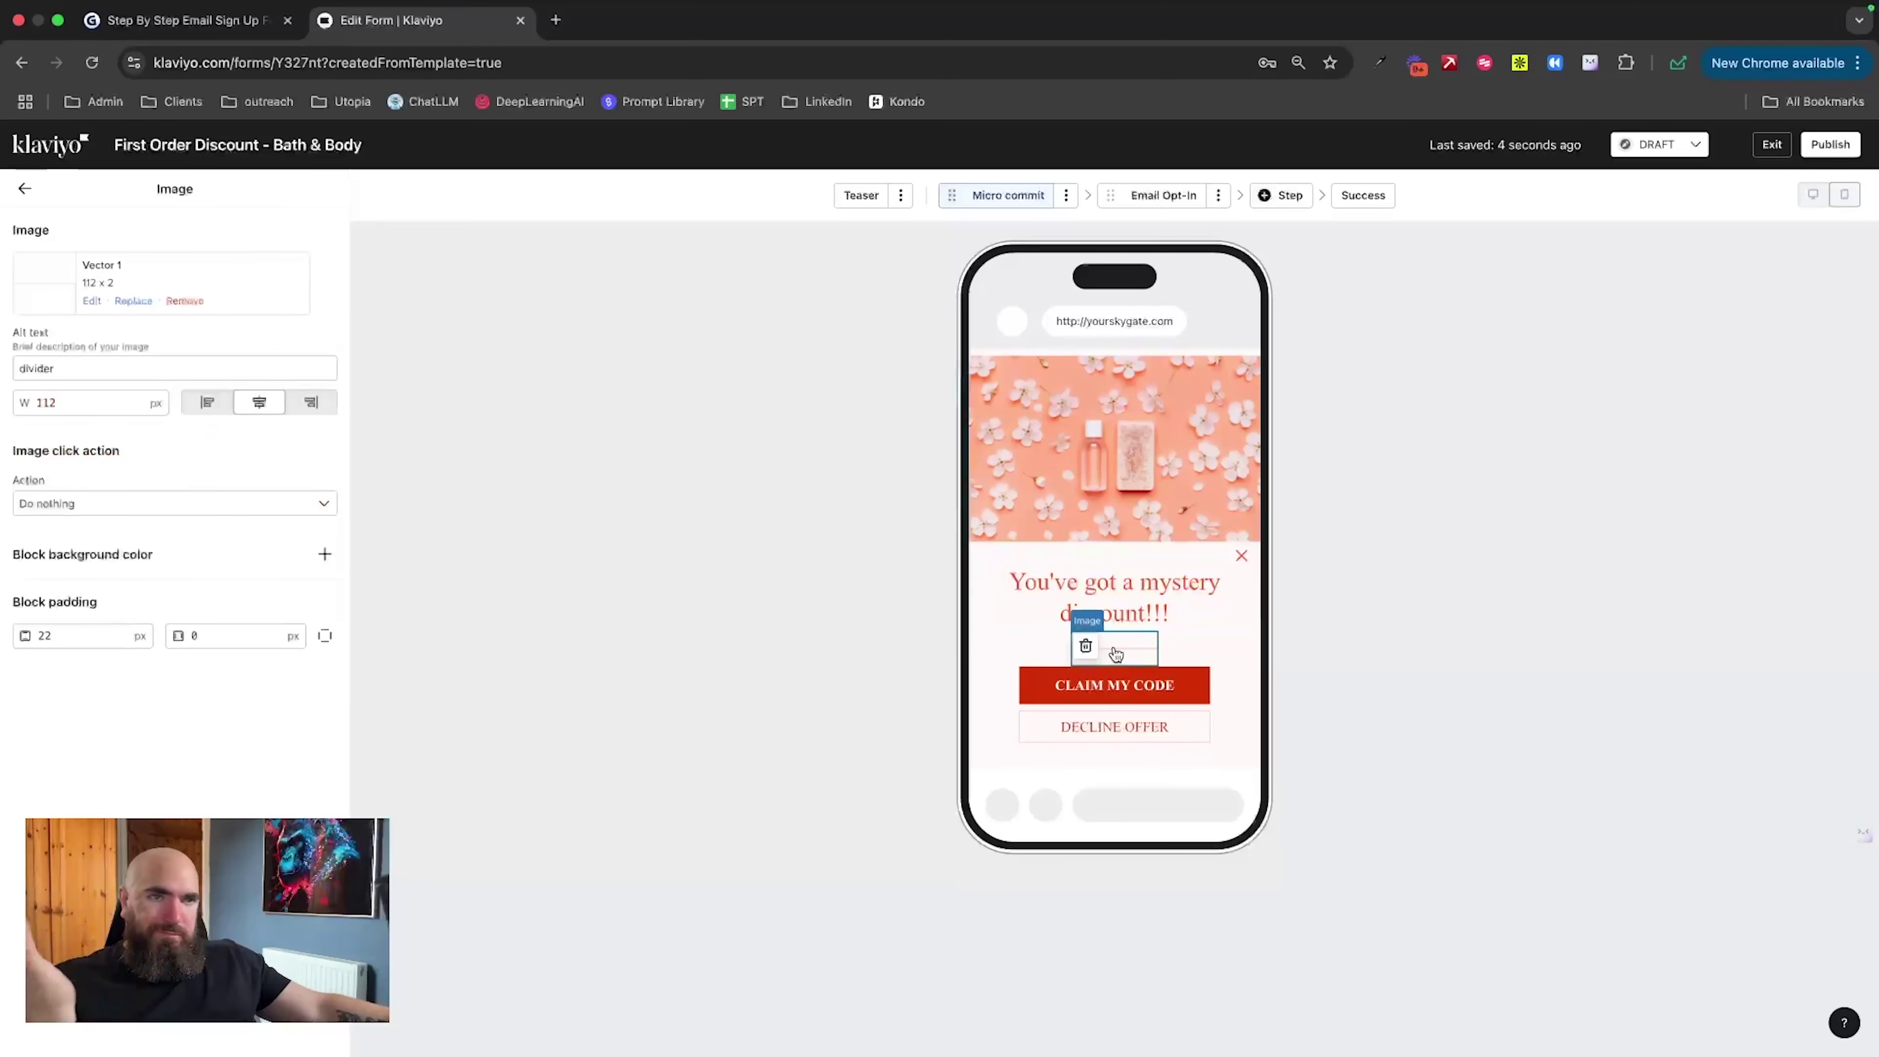
pyautogui.click(1131, 681)
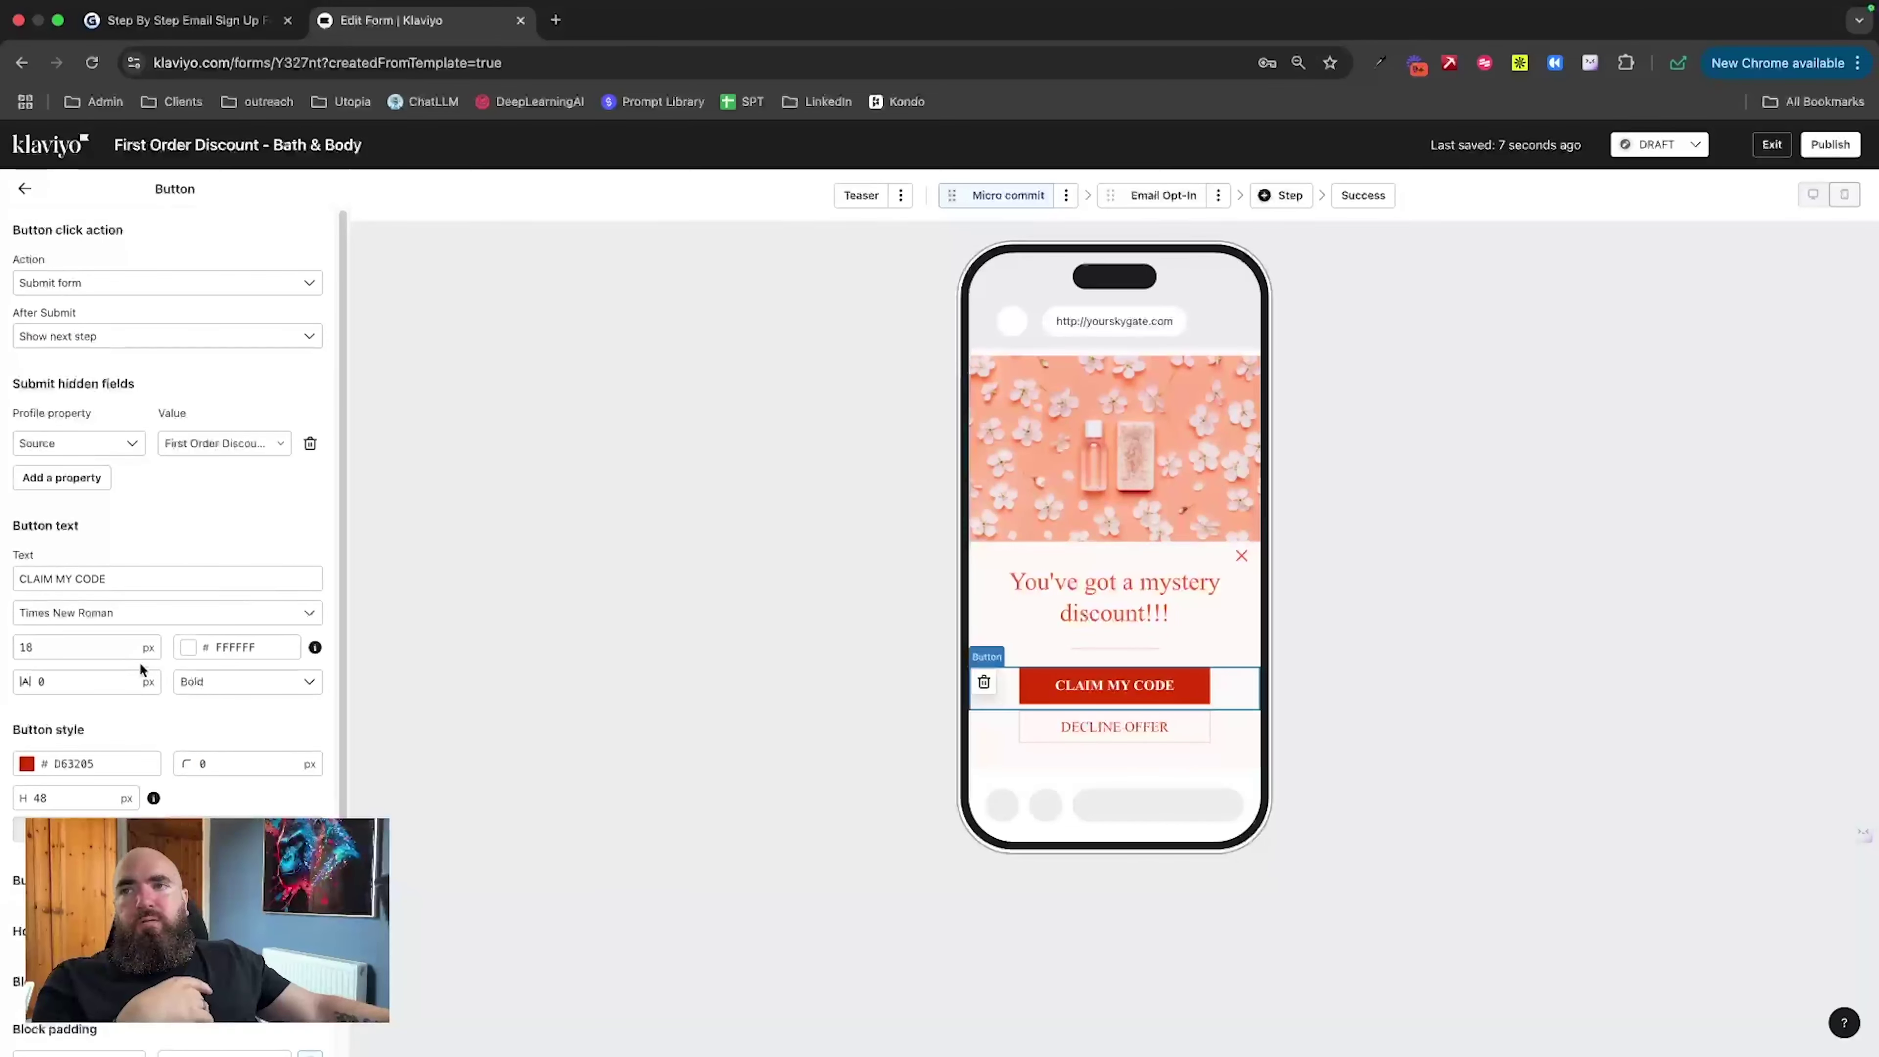
pyautogui.moveTo(104, 574); pyautogui.dragTo(3, 573)
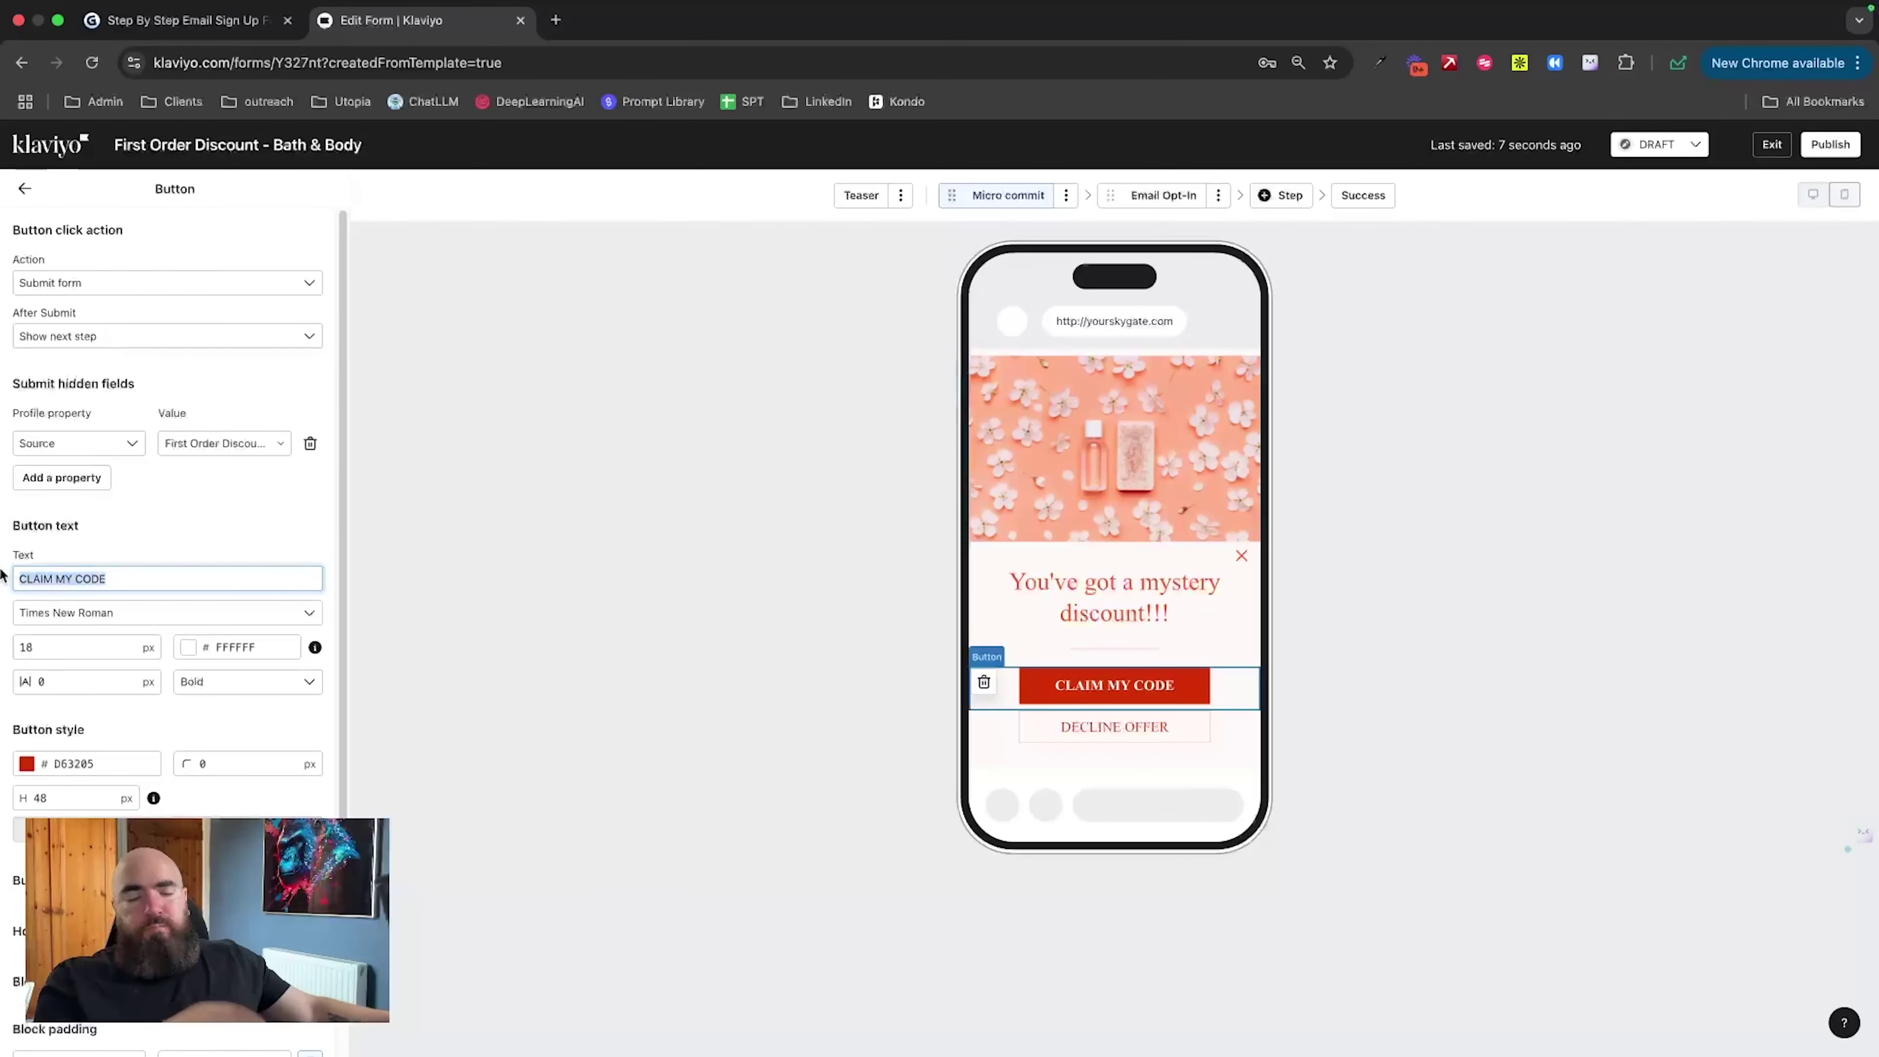
pyautogui.write('claim it')
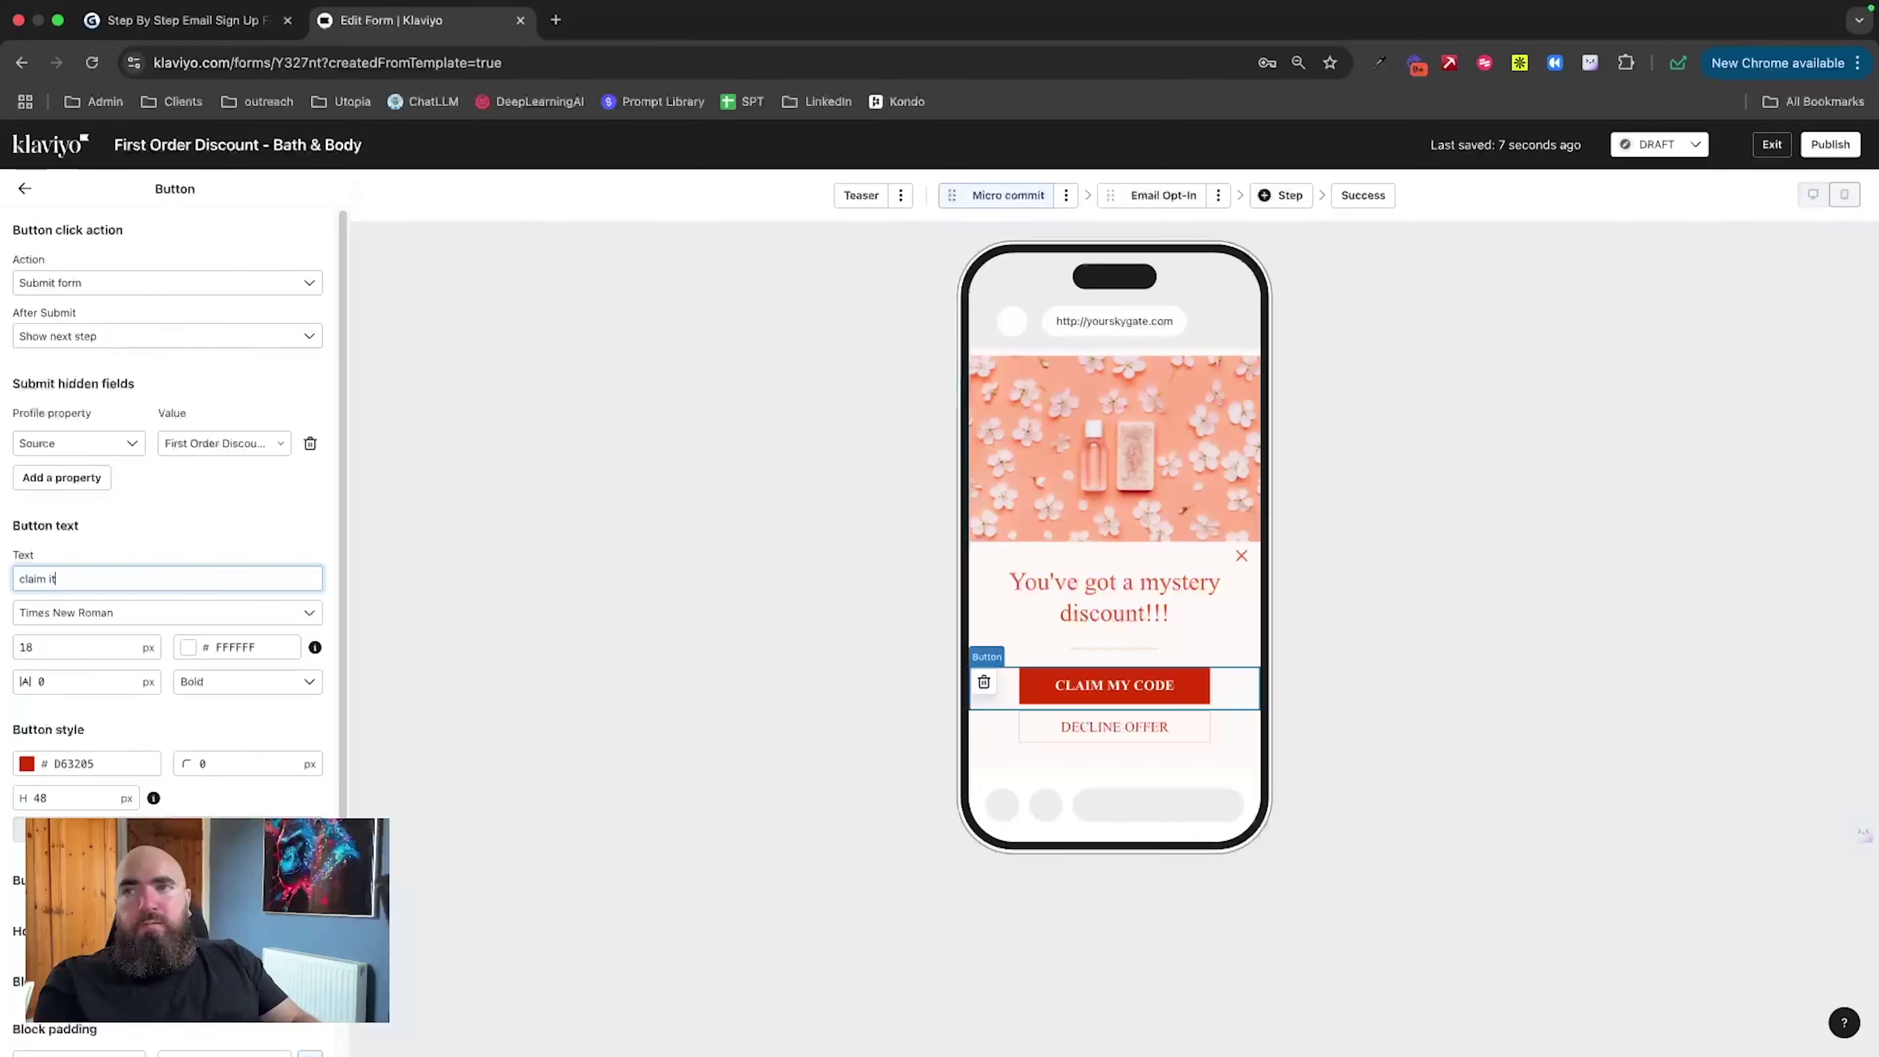
pyautogui.write('!')
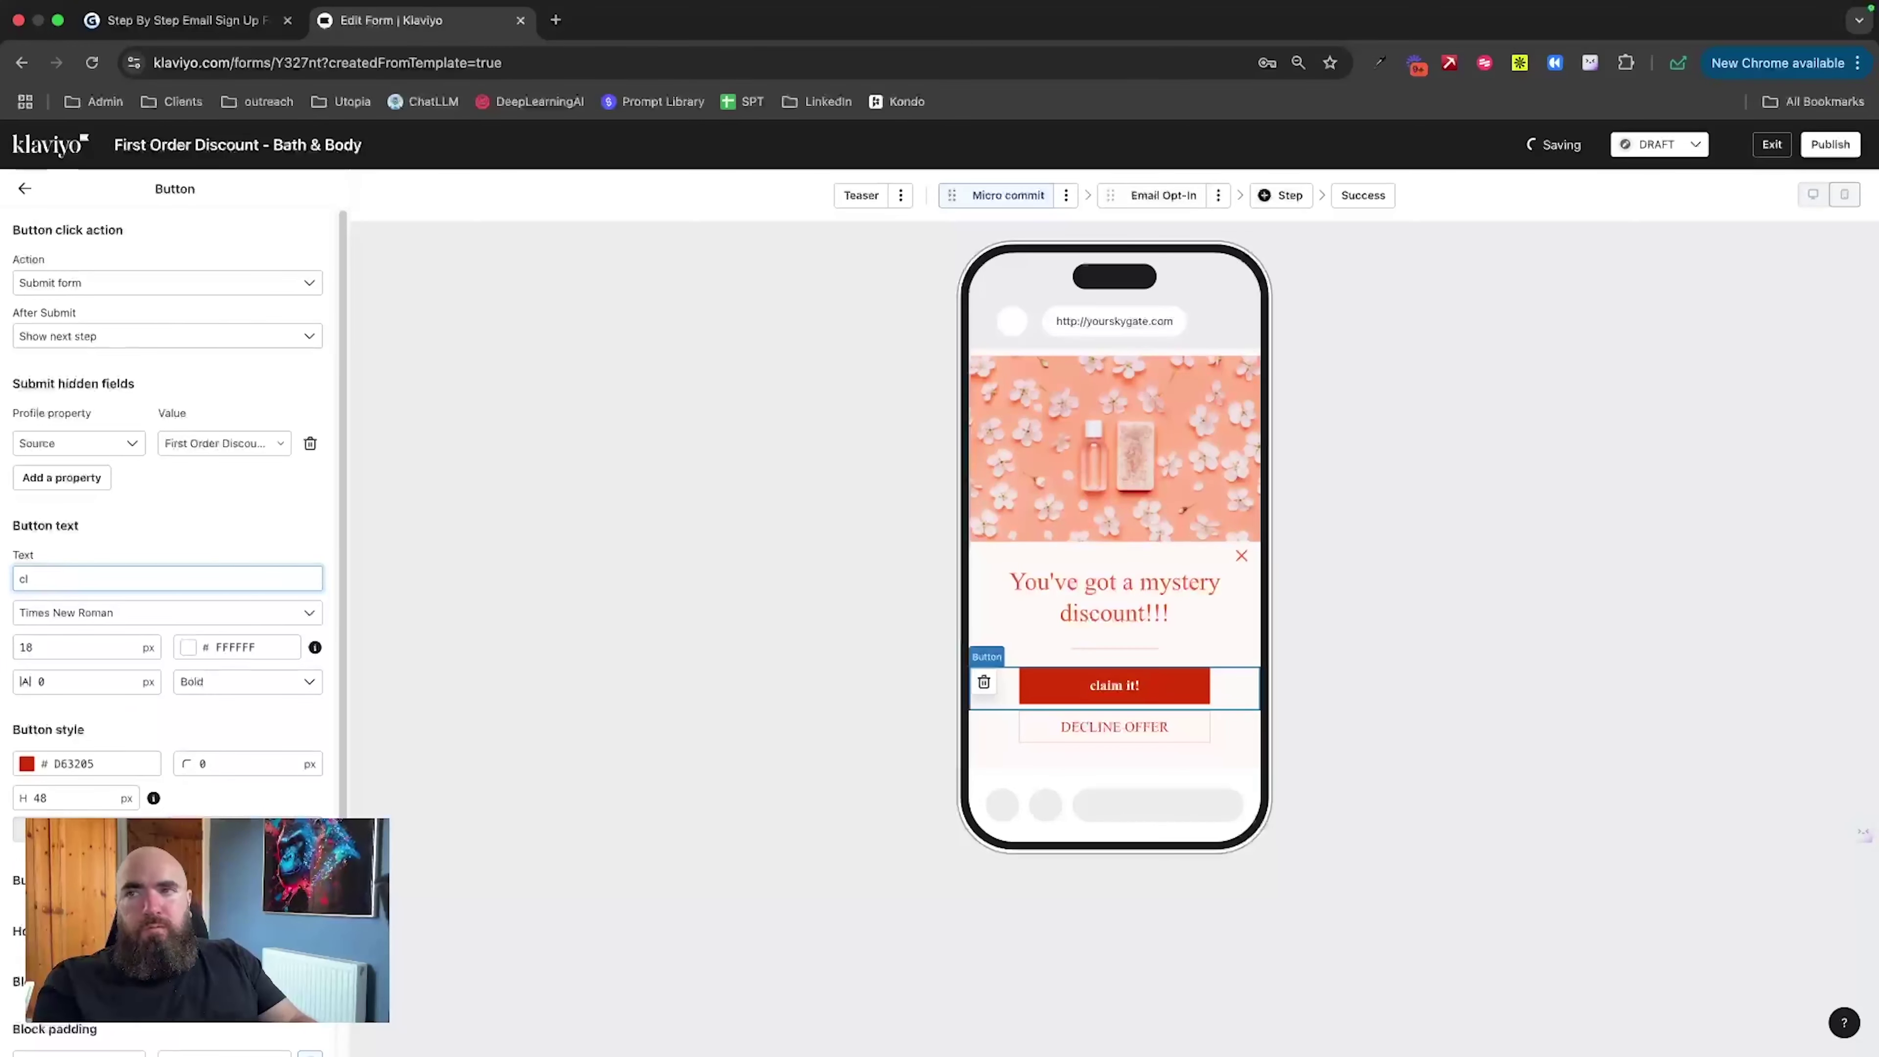
pyautogui.write('GRAB')
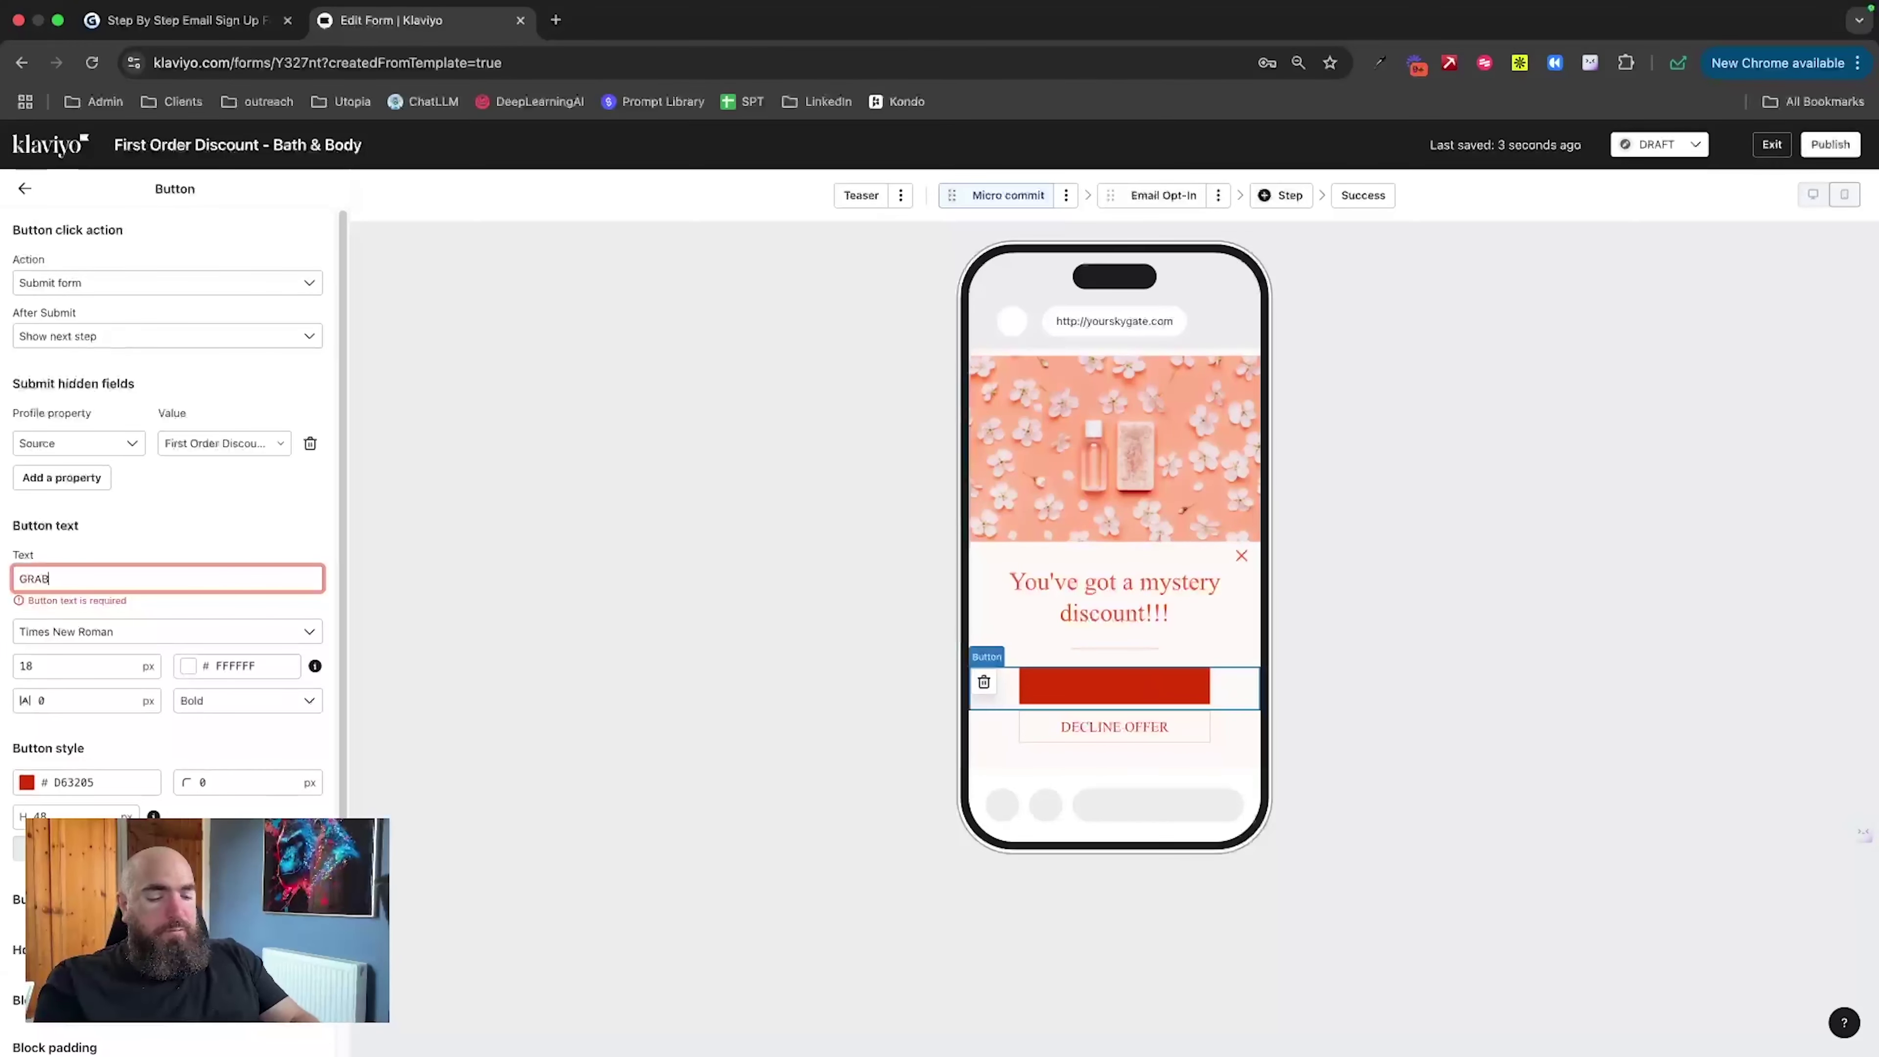
pyautogui.write(' DISCOUN')
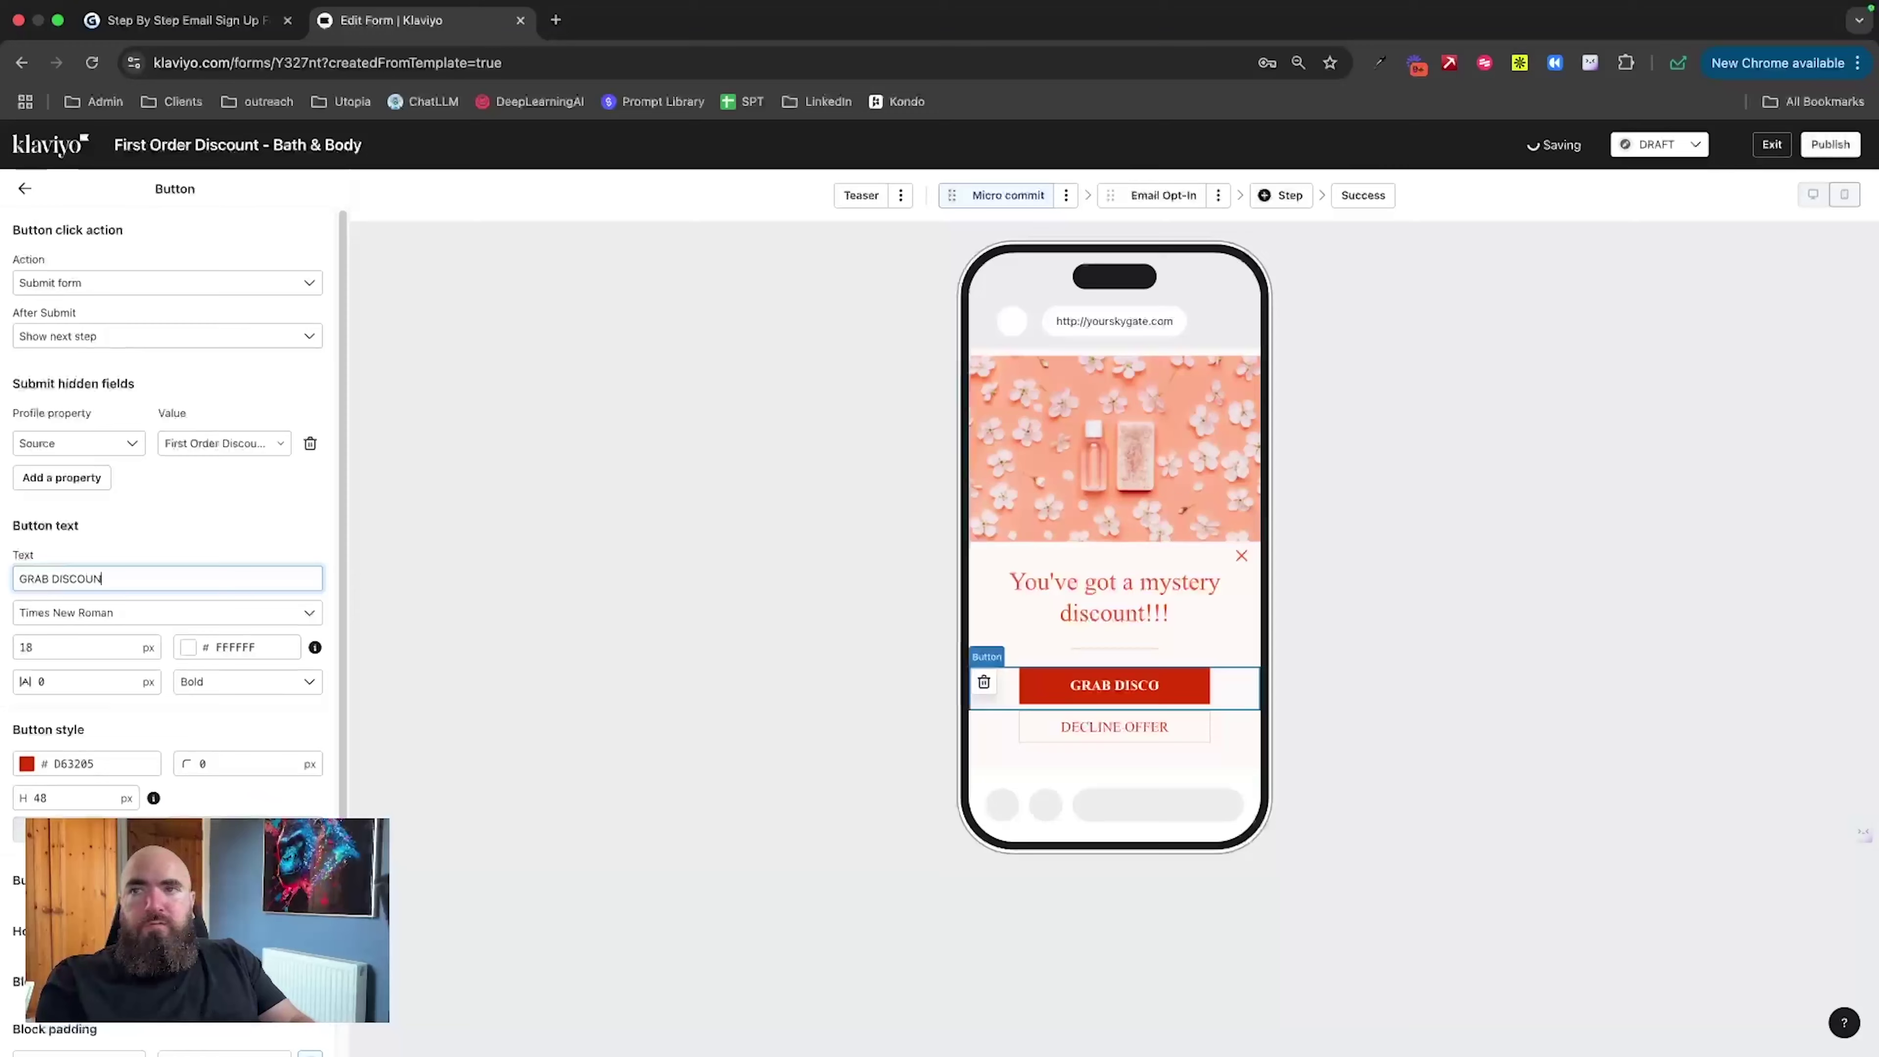
pyautogui.write('T')
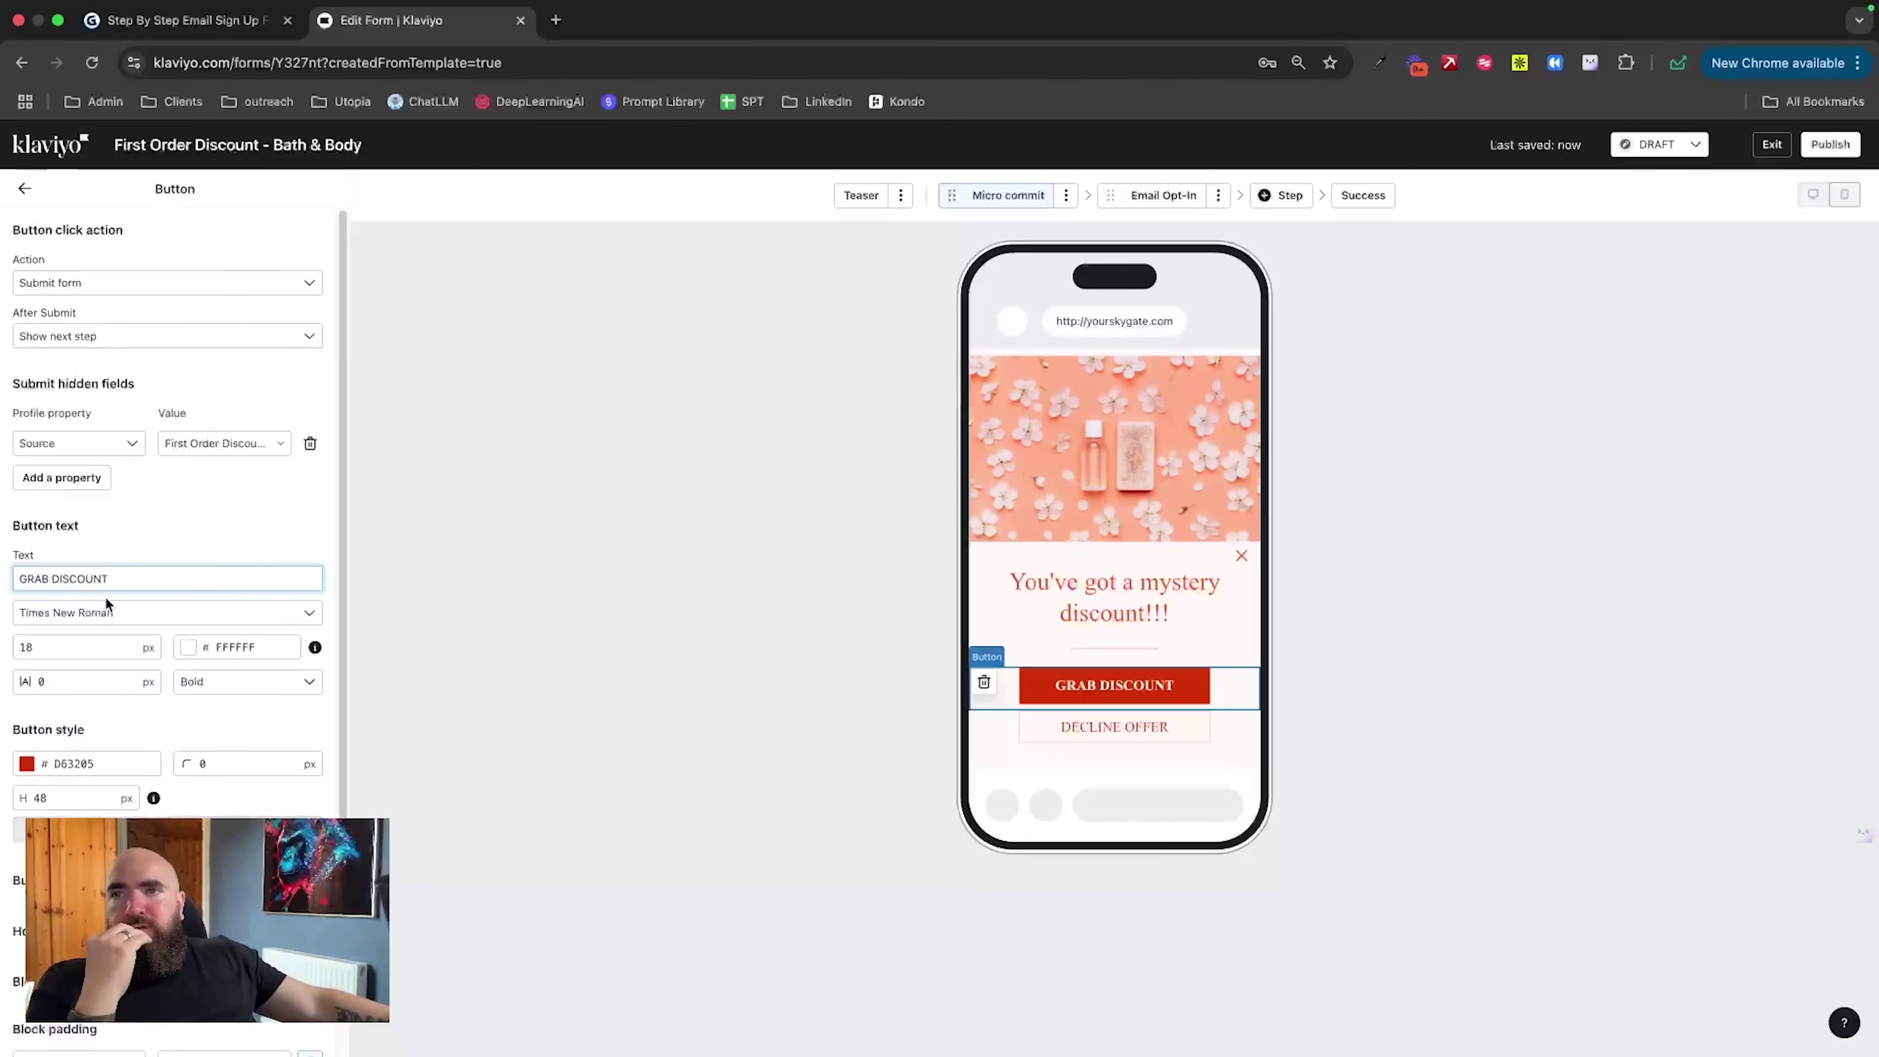
# Step: Set the GRAB DISCOUNT button's font to Georgia and change the DECLINE OFFER button's text to NO THANKS
pyautogui.click(115, 612)
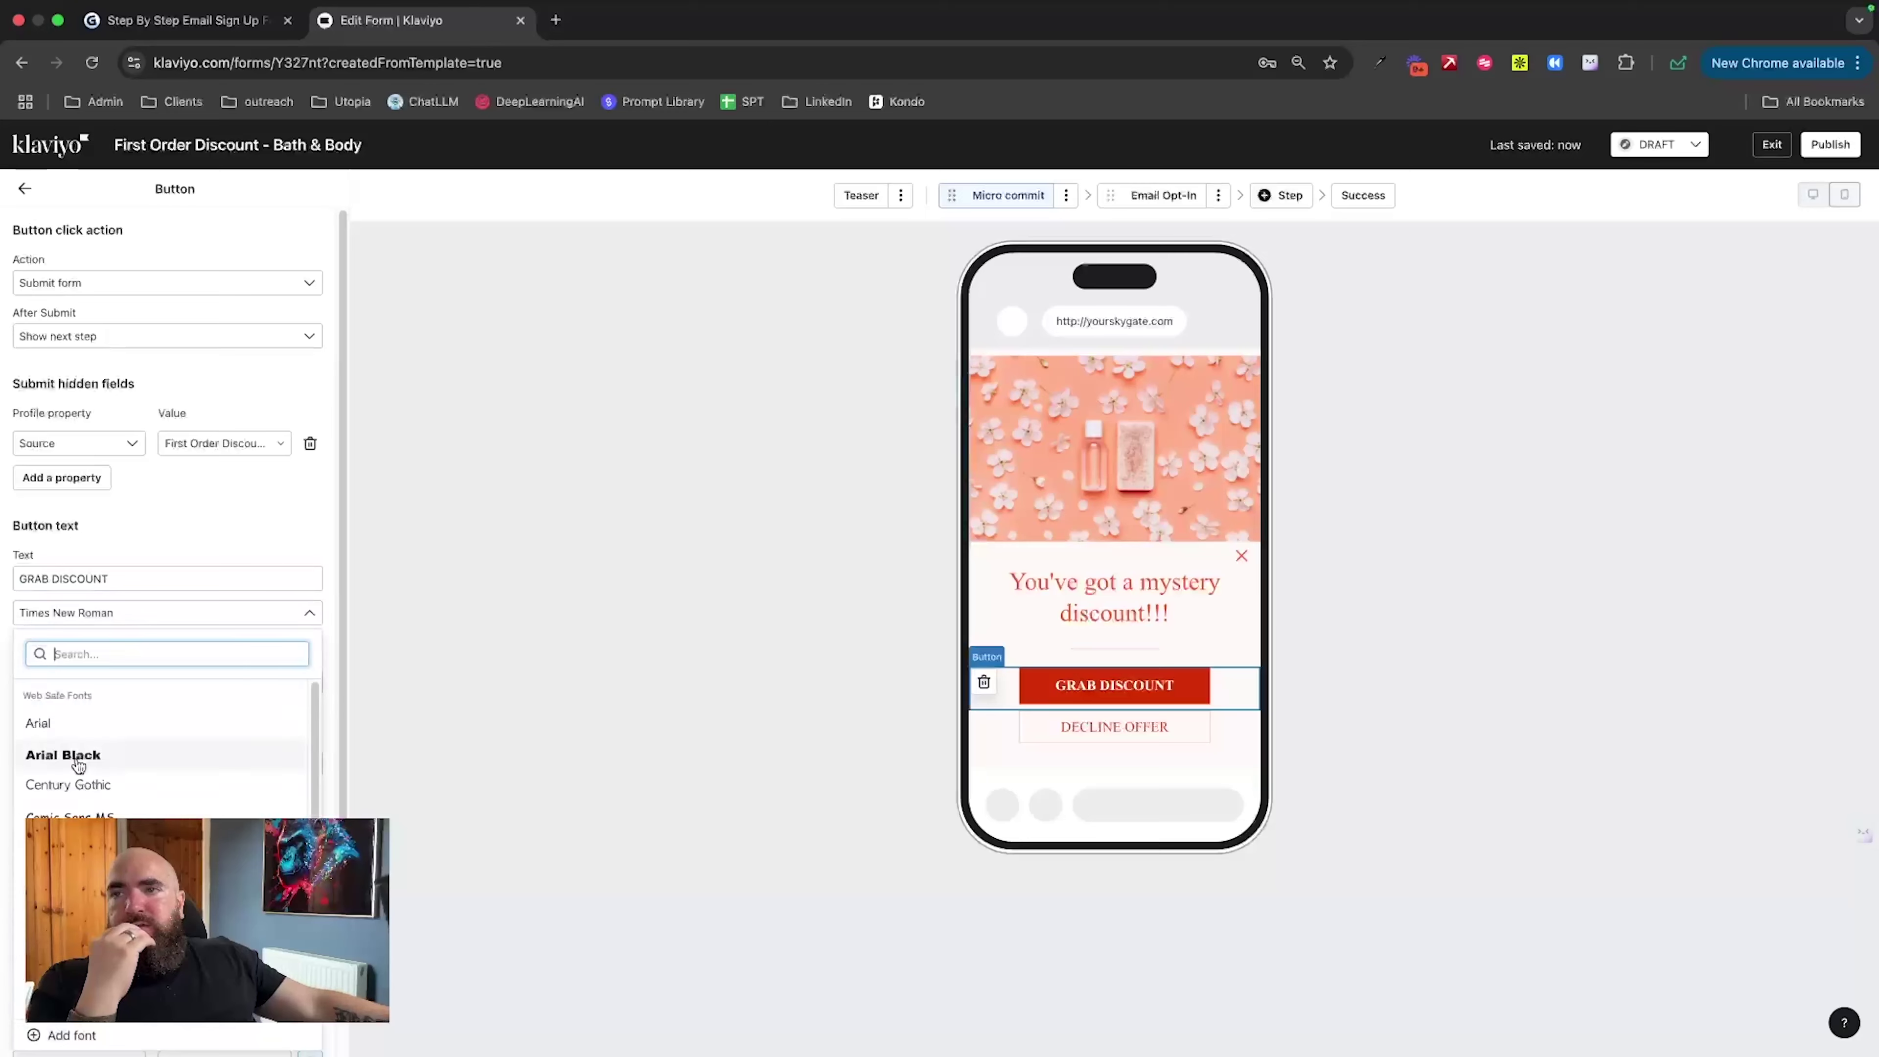
pyautogui.click(52, 877)
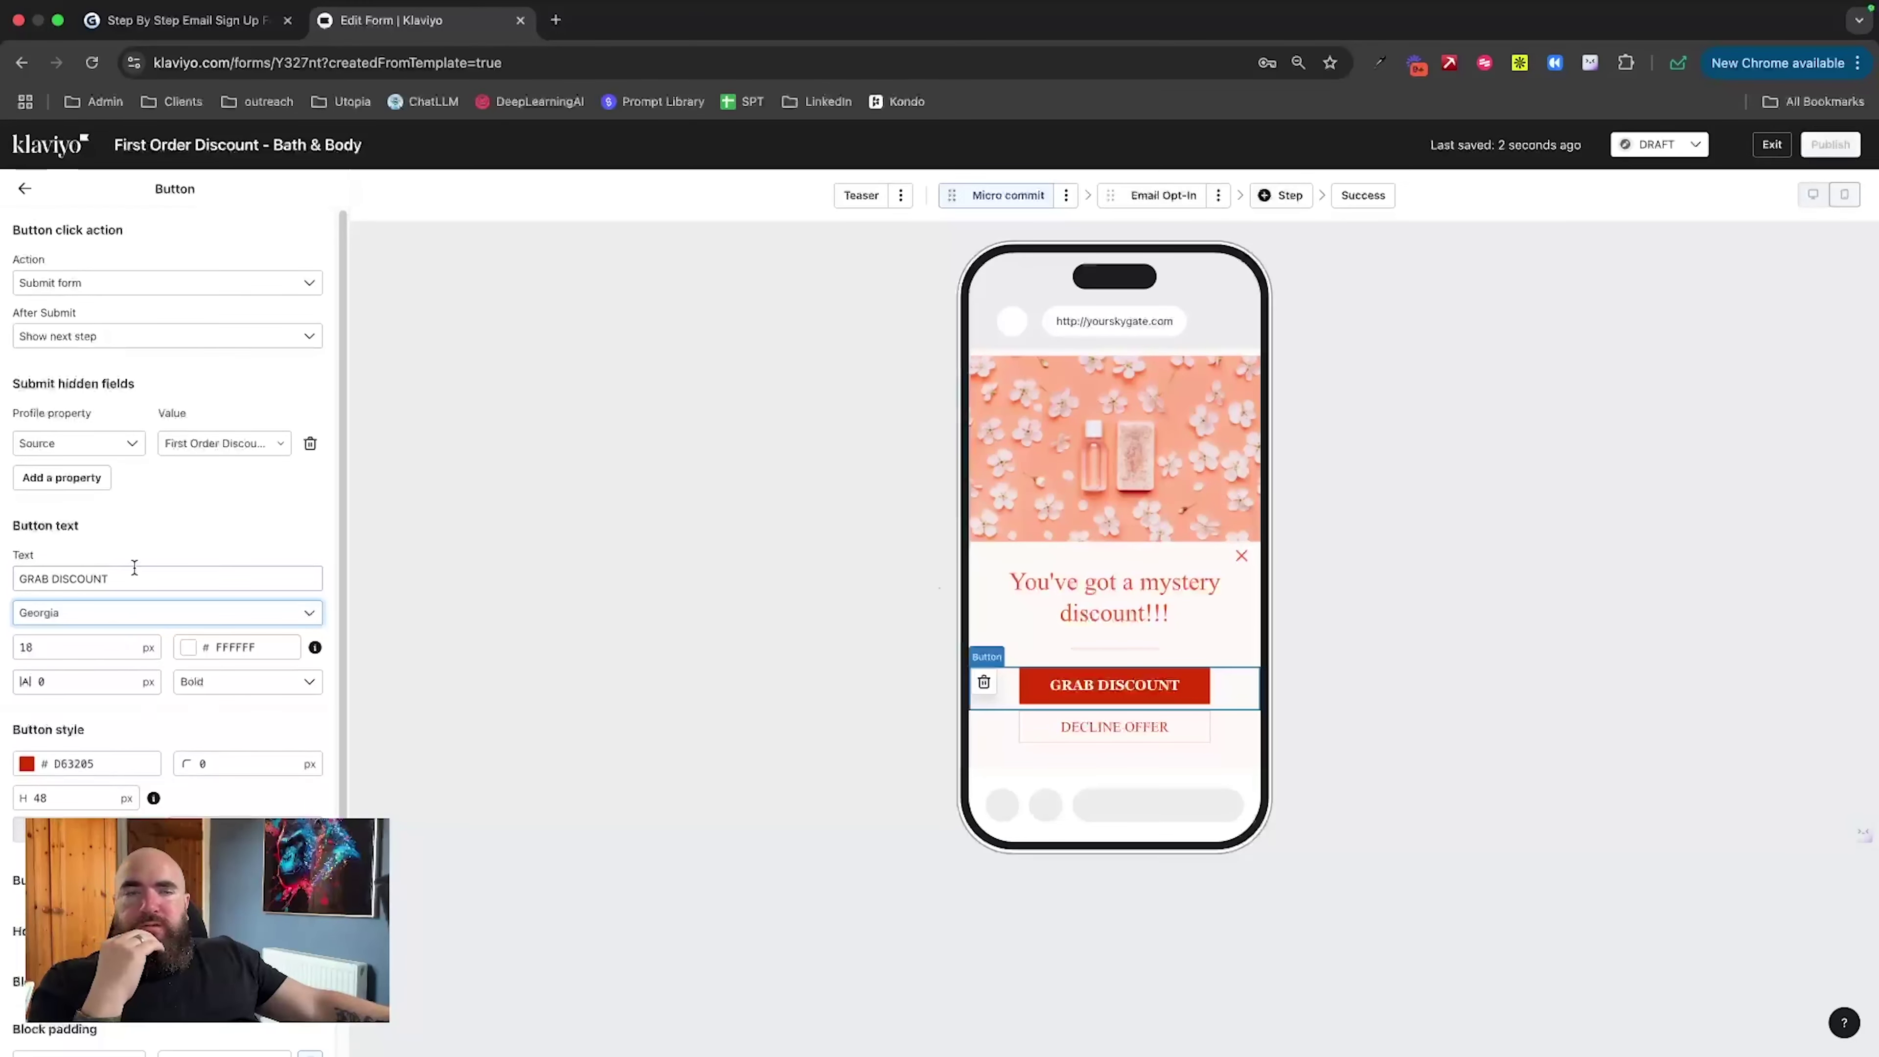
pyautogui.click(1046, 739)
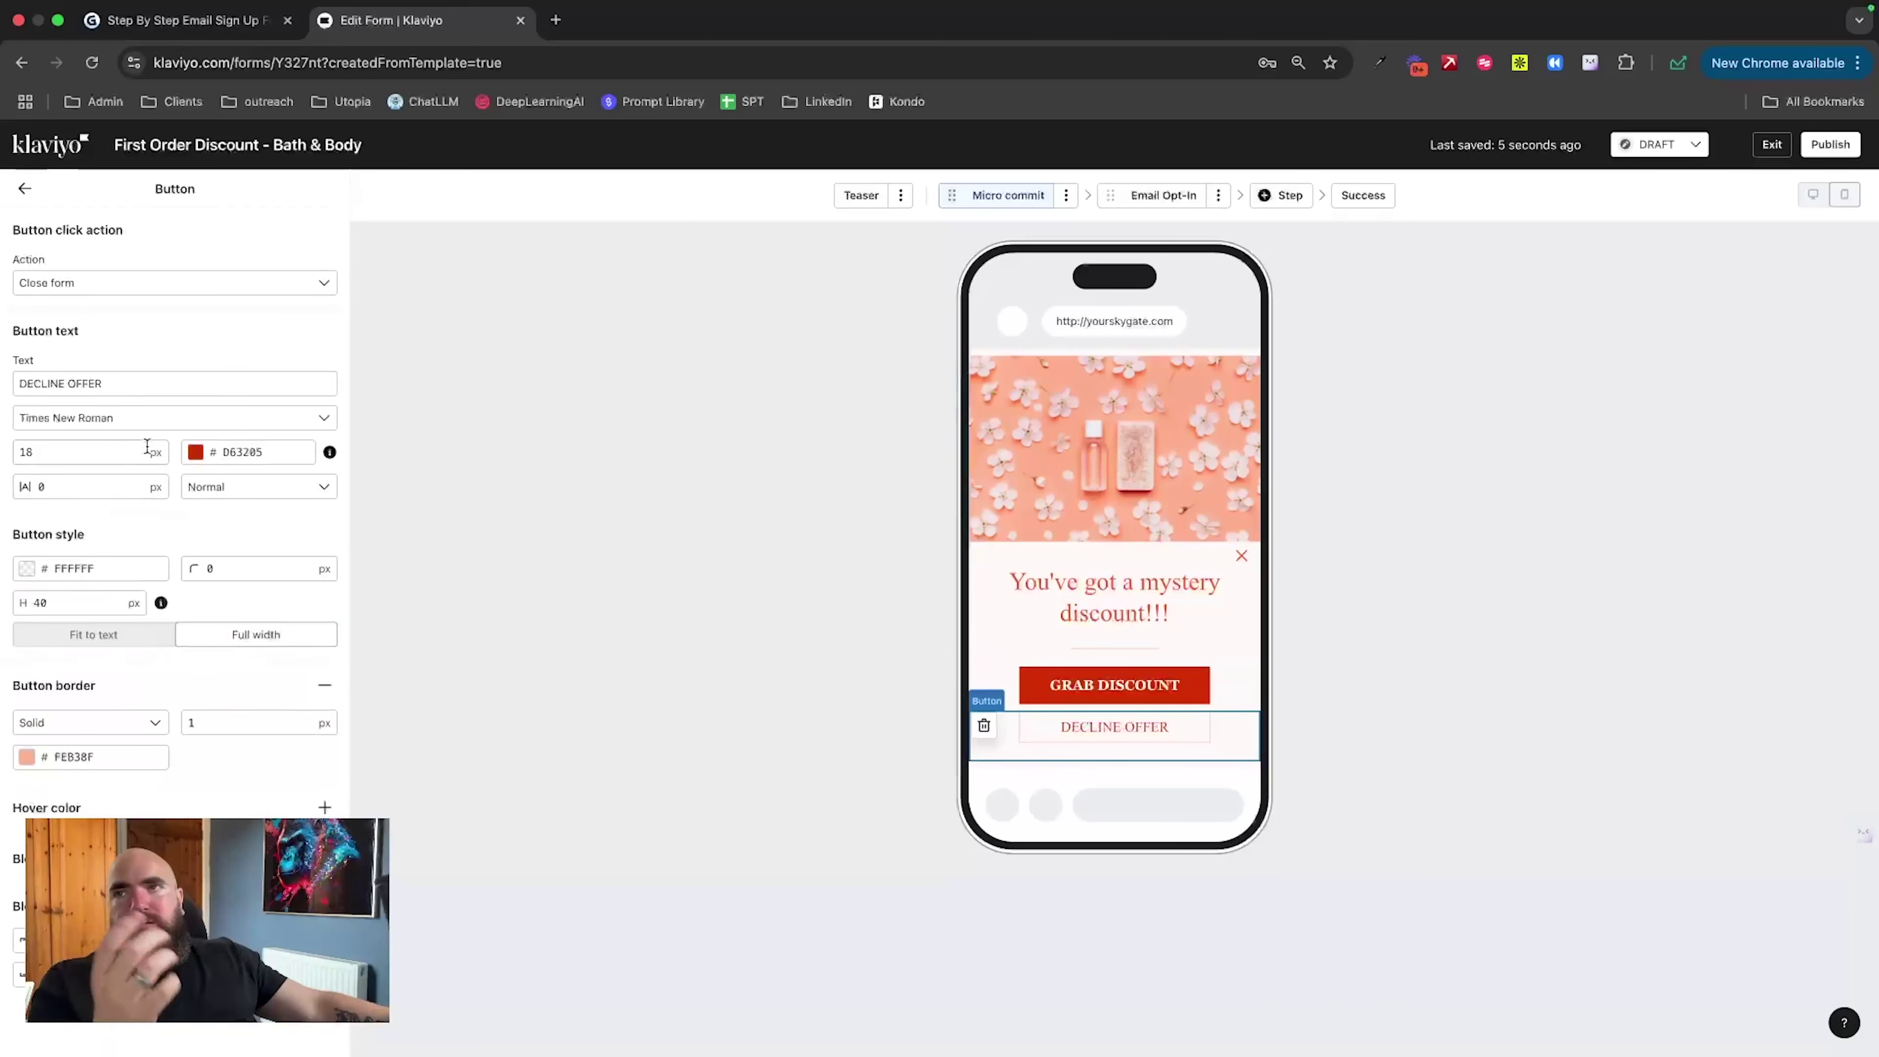
pyautogui.moveTo(133, 382); pyautogui.dragTo(7, 385)
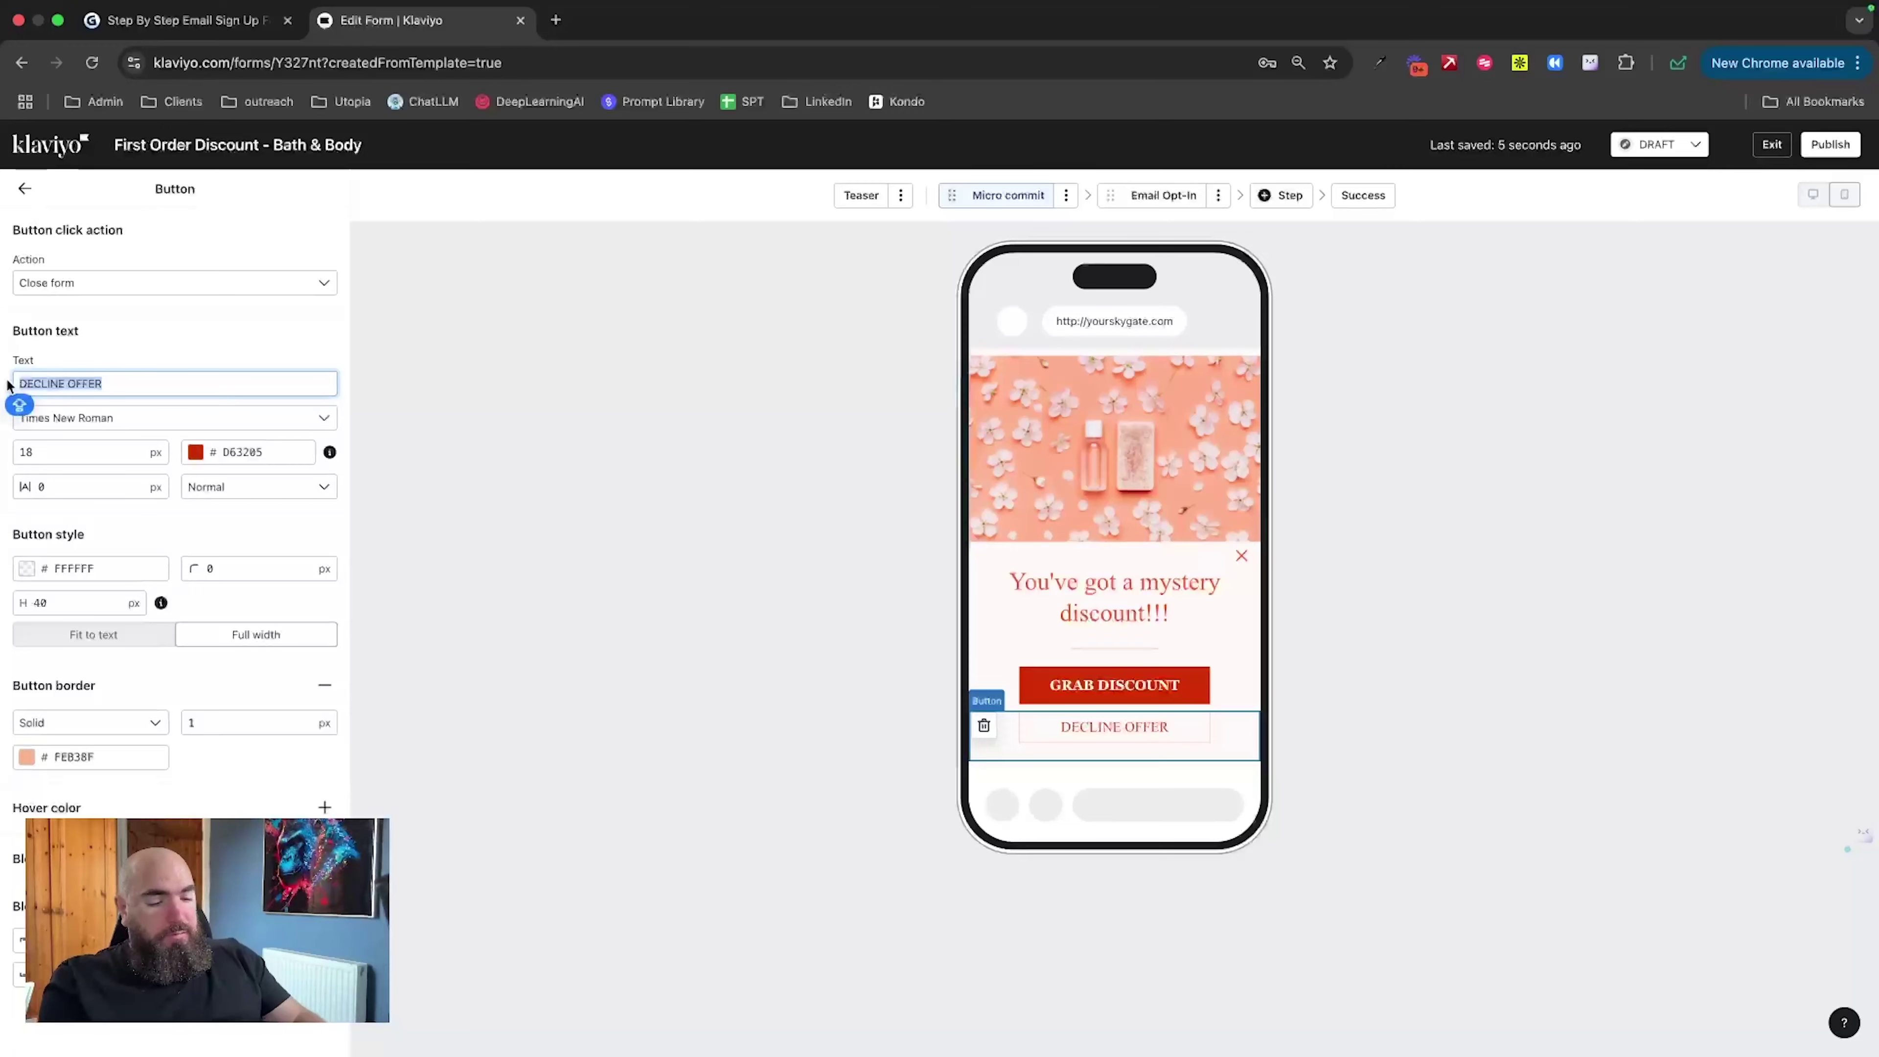
pyautogui.write('NO THANKS')
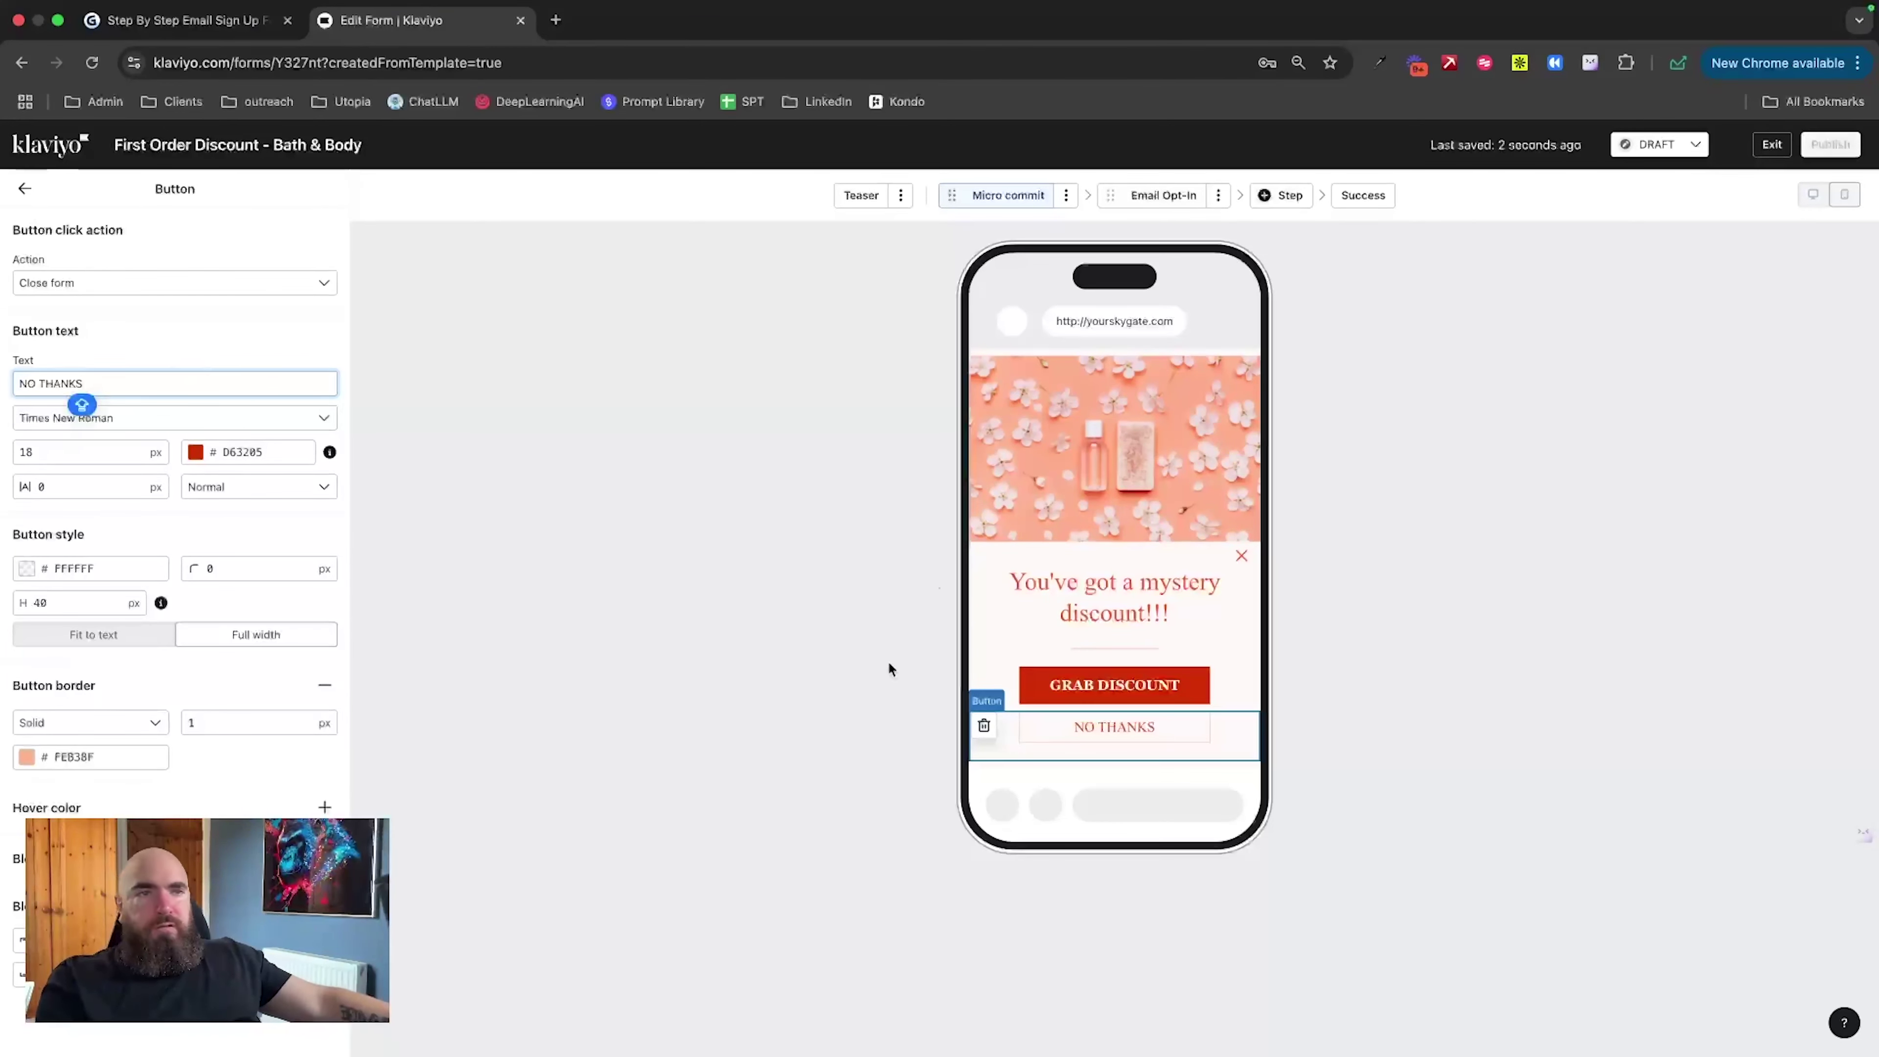
pyautogui.click(1042, 690)
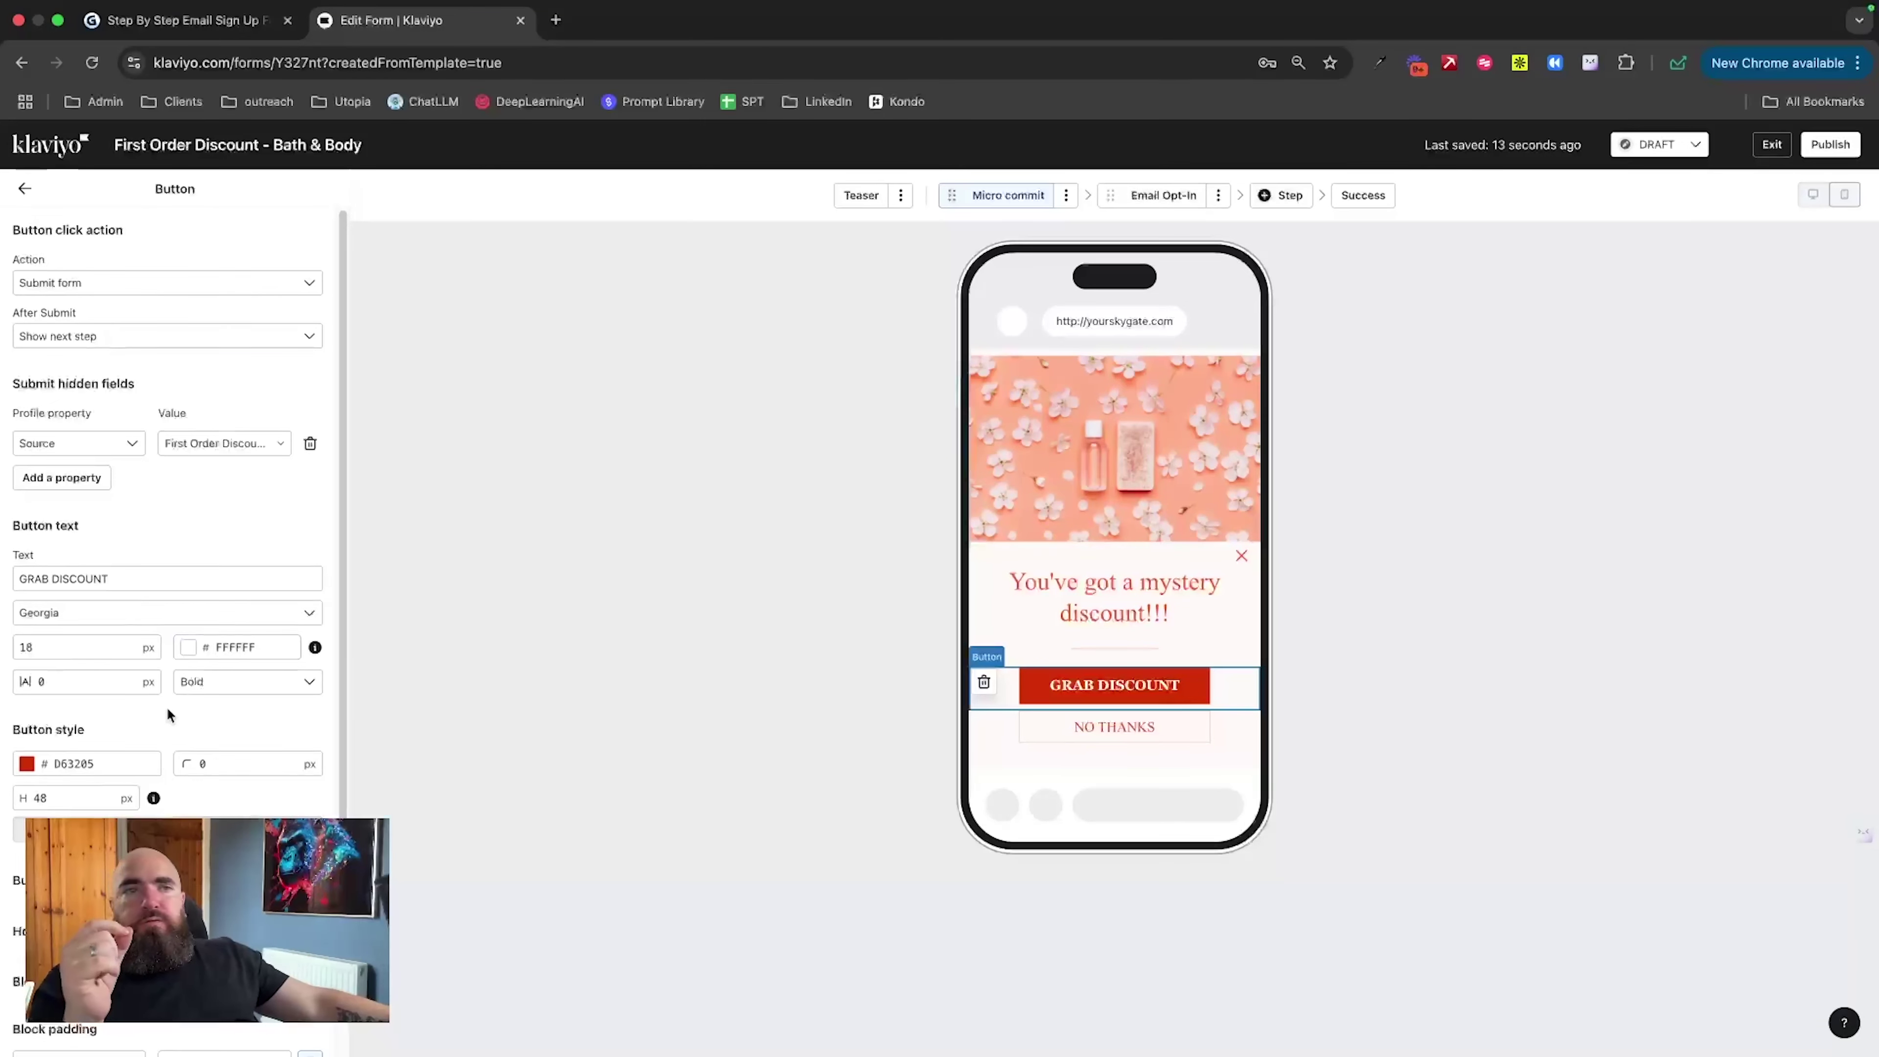
# Step: Remove the product shot from the Micro commit step and delete its empty image block
pyautogui.click(1063, 473)
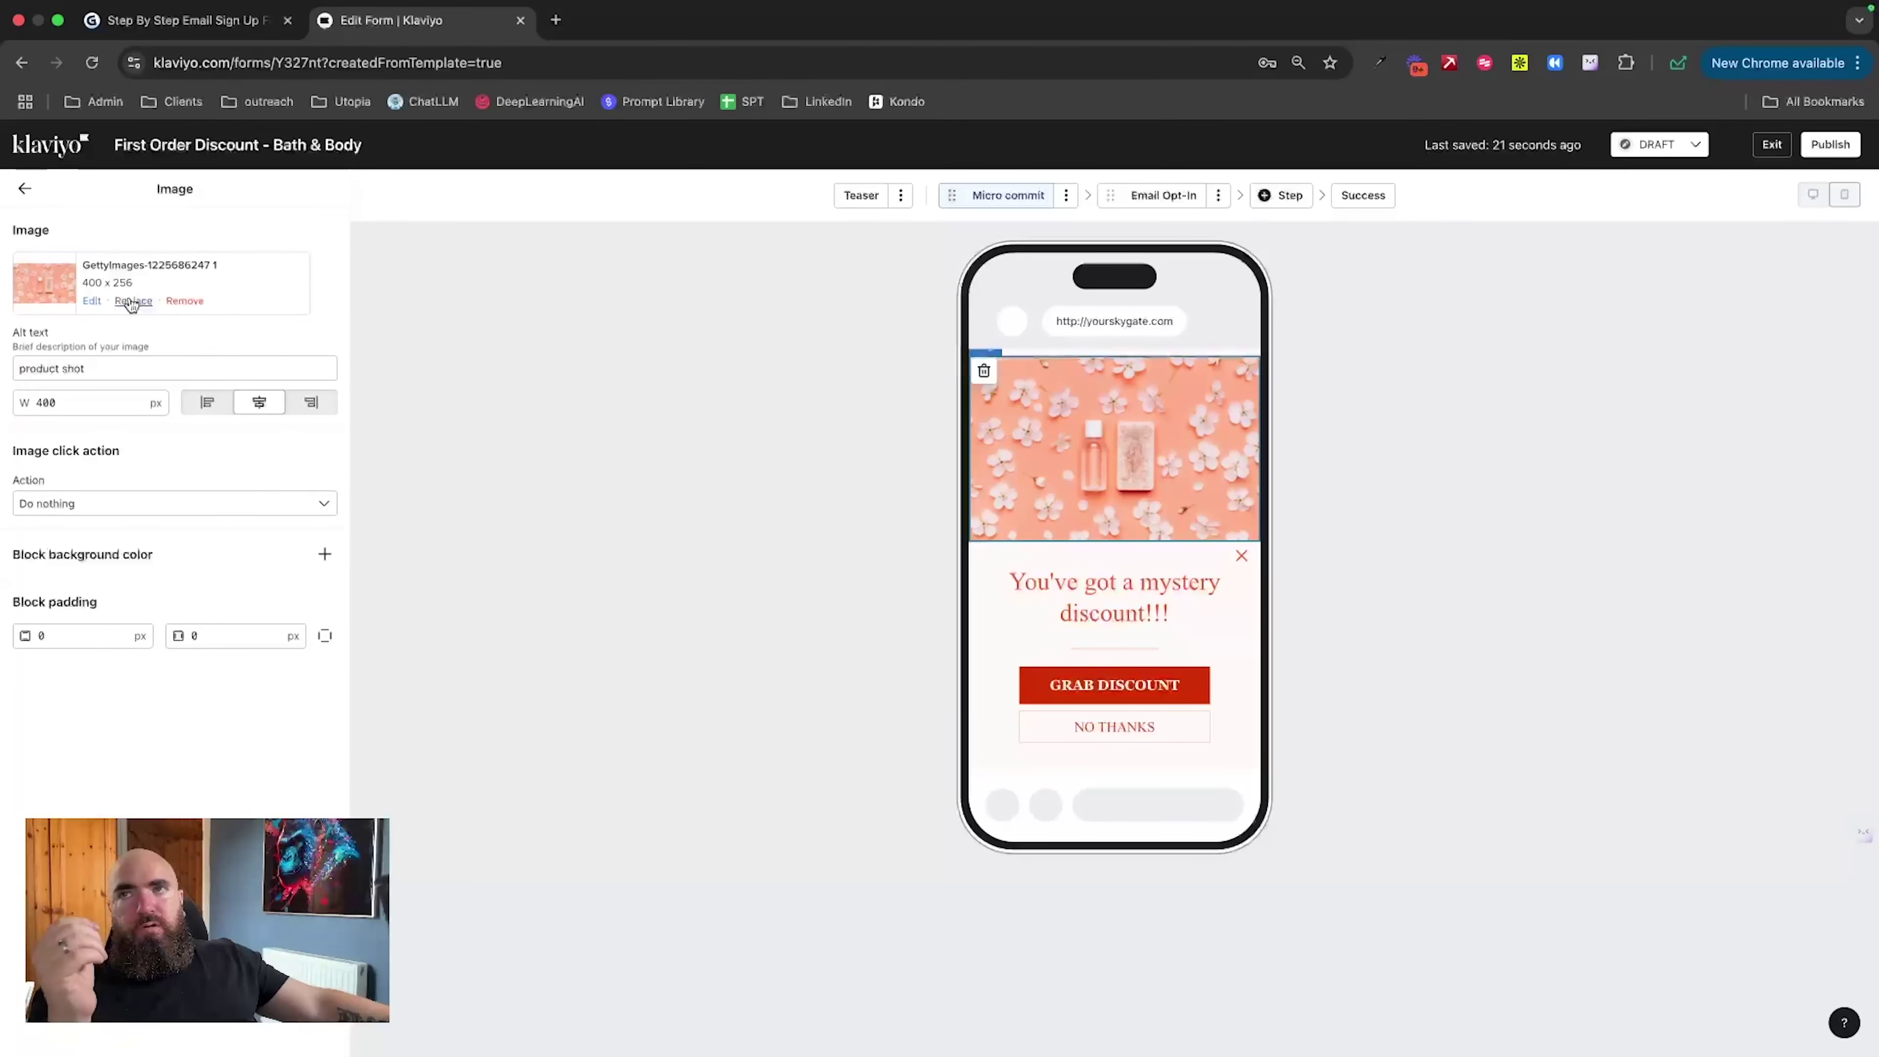
pyautogui.click(181, 302)
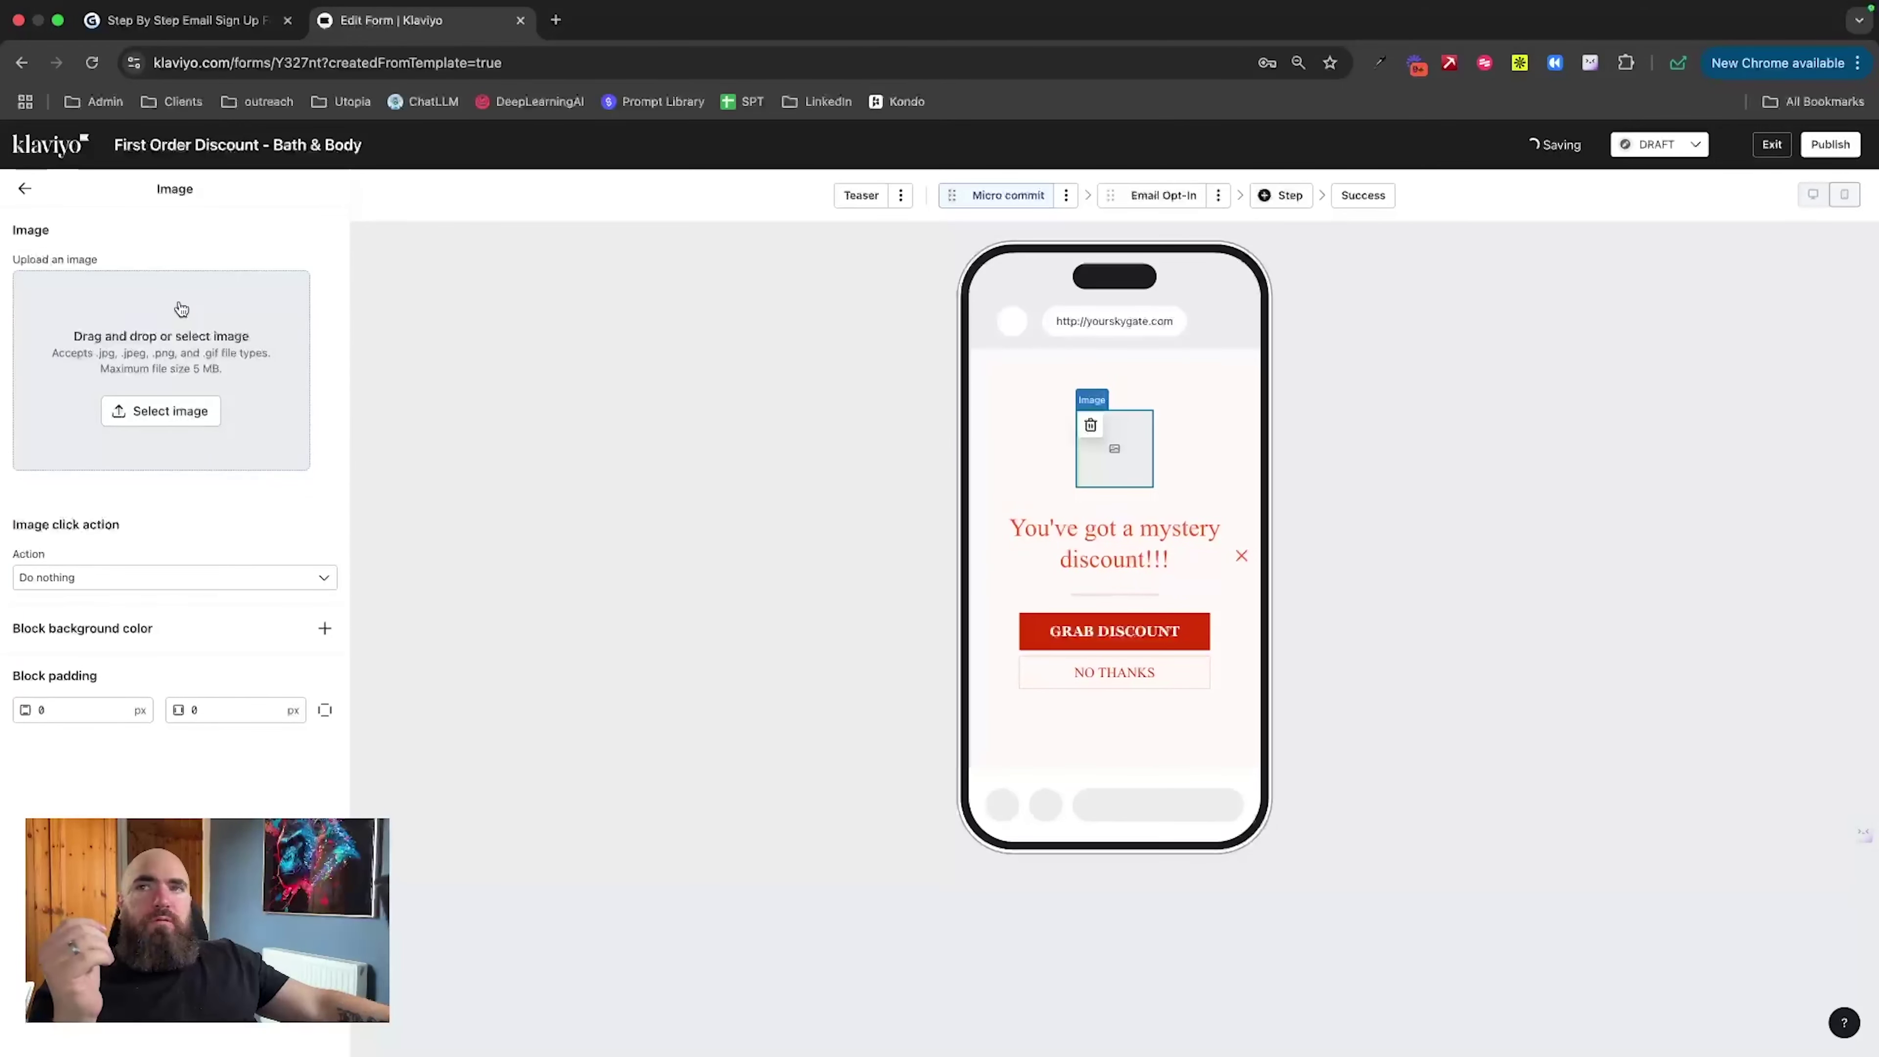
pyautogui.click(1091, 427)
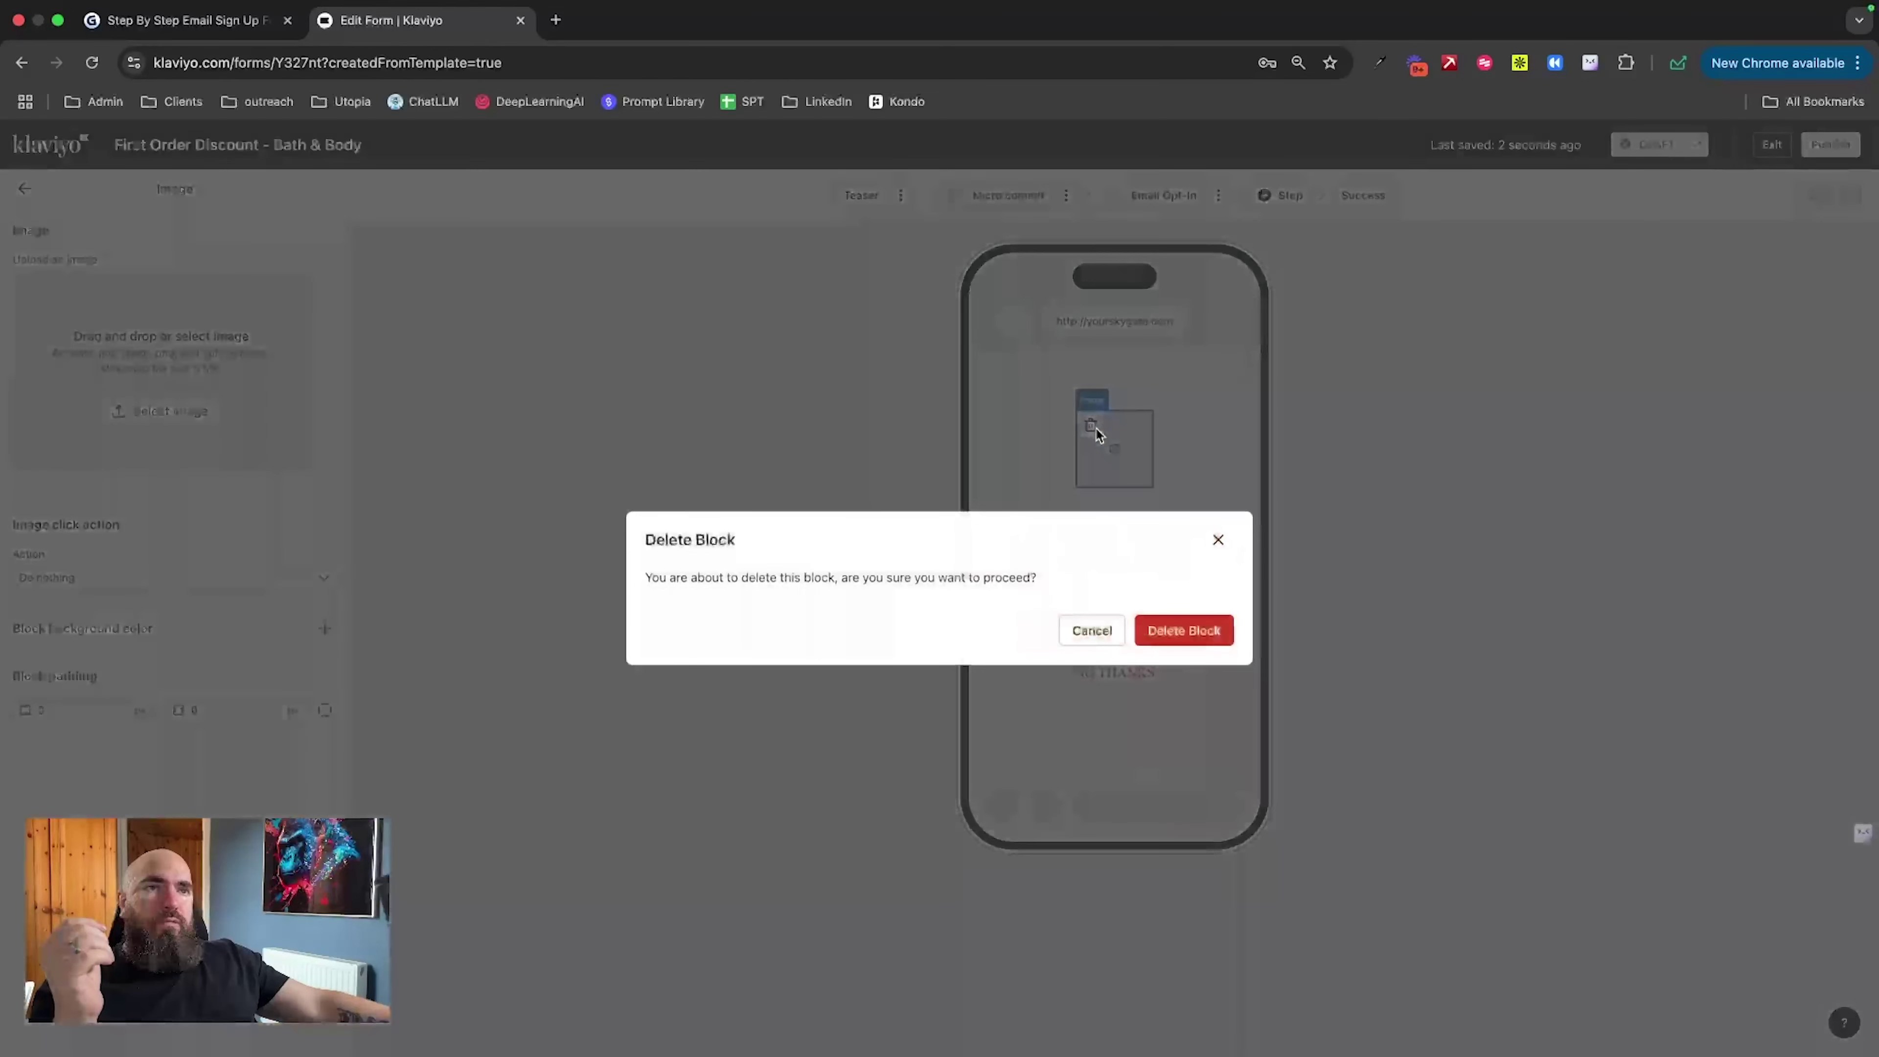
pyautogui.click(1179, 630)
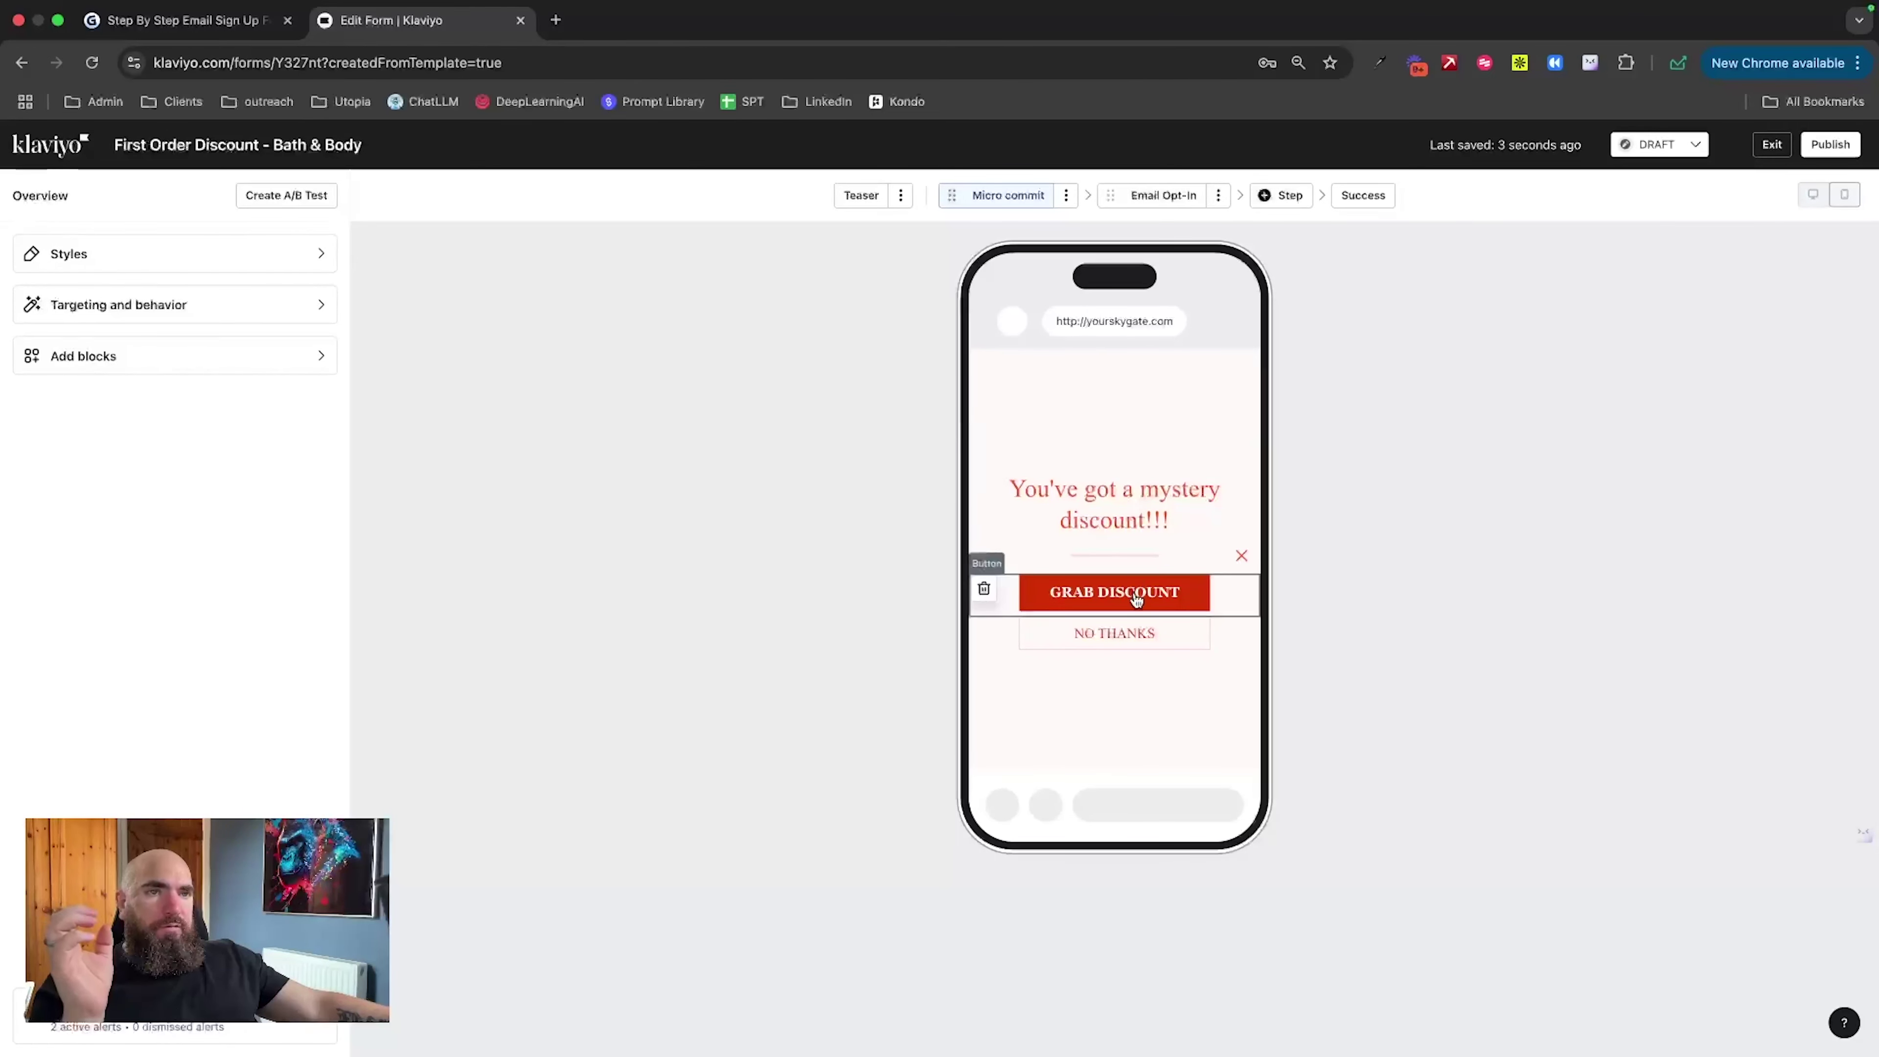
pyautogui.click(1240, 561)
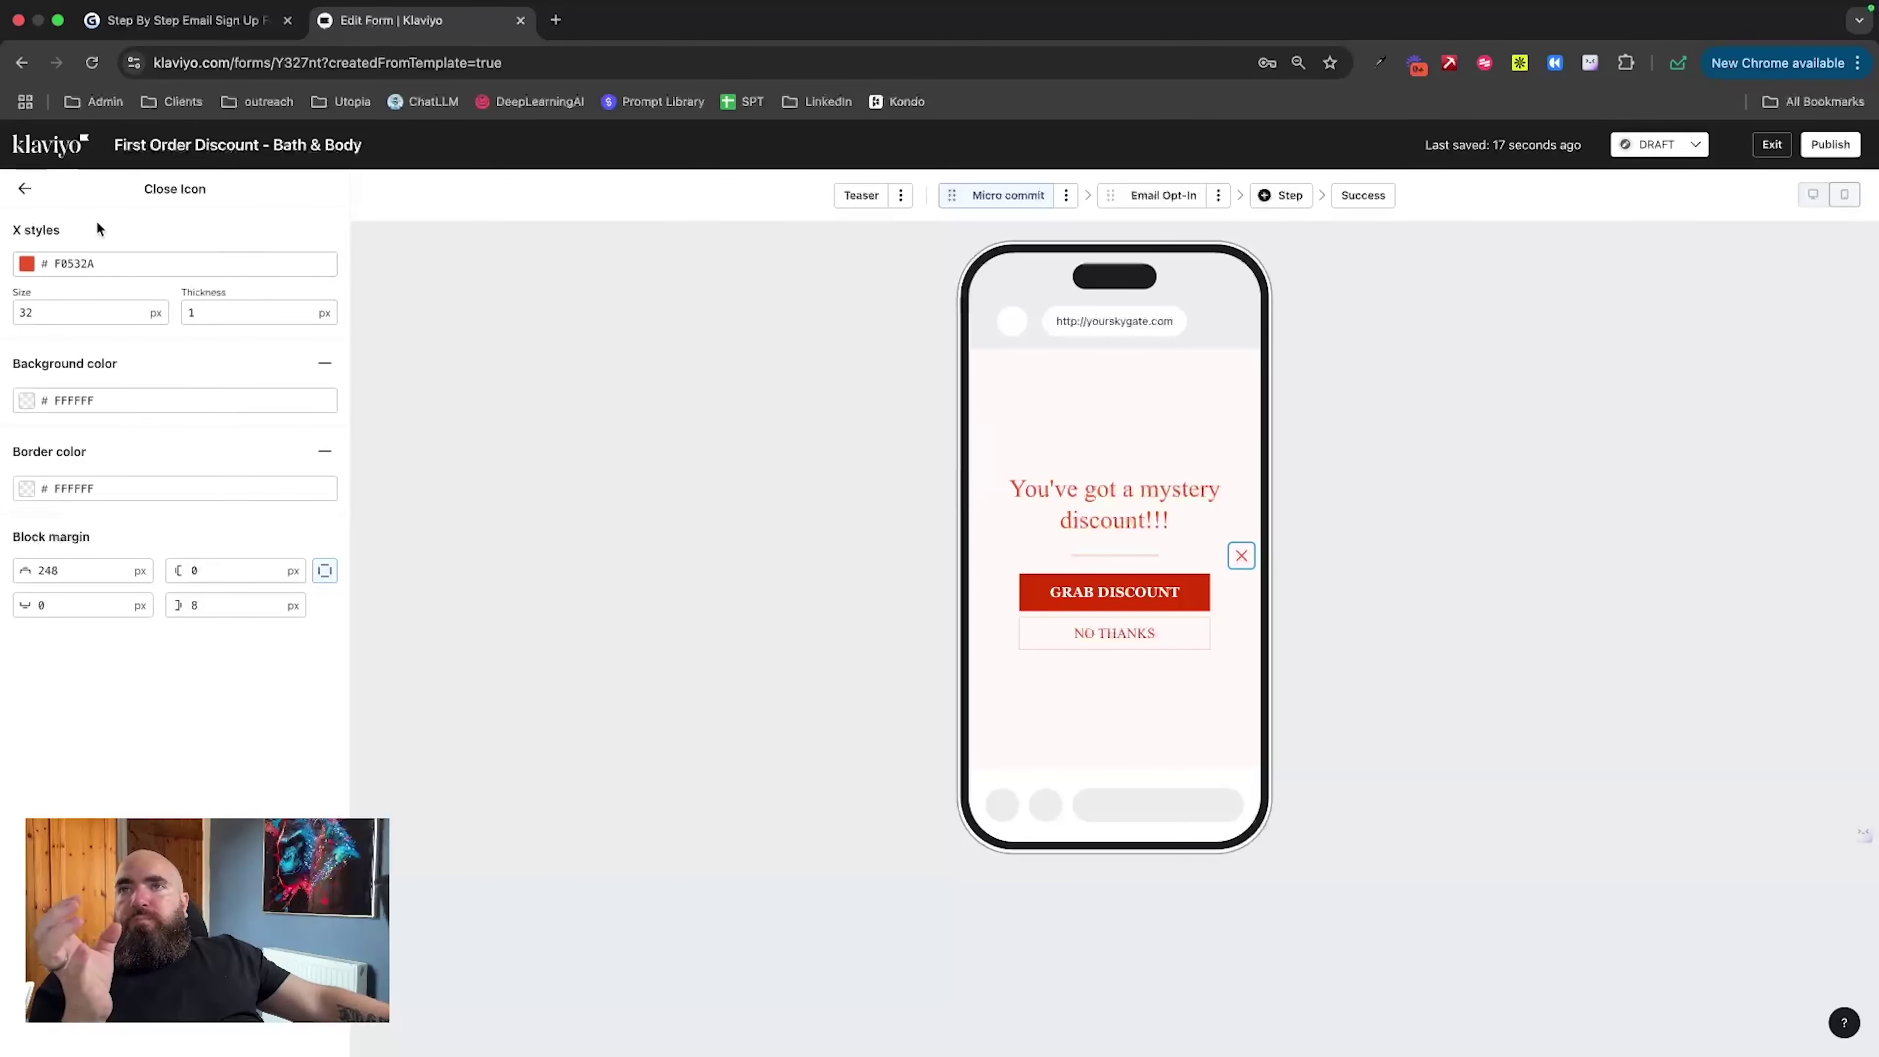
pyautogui.click(29, 191)
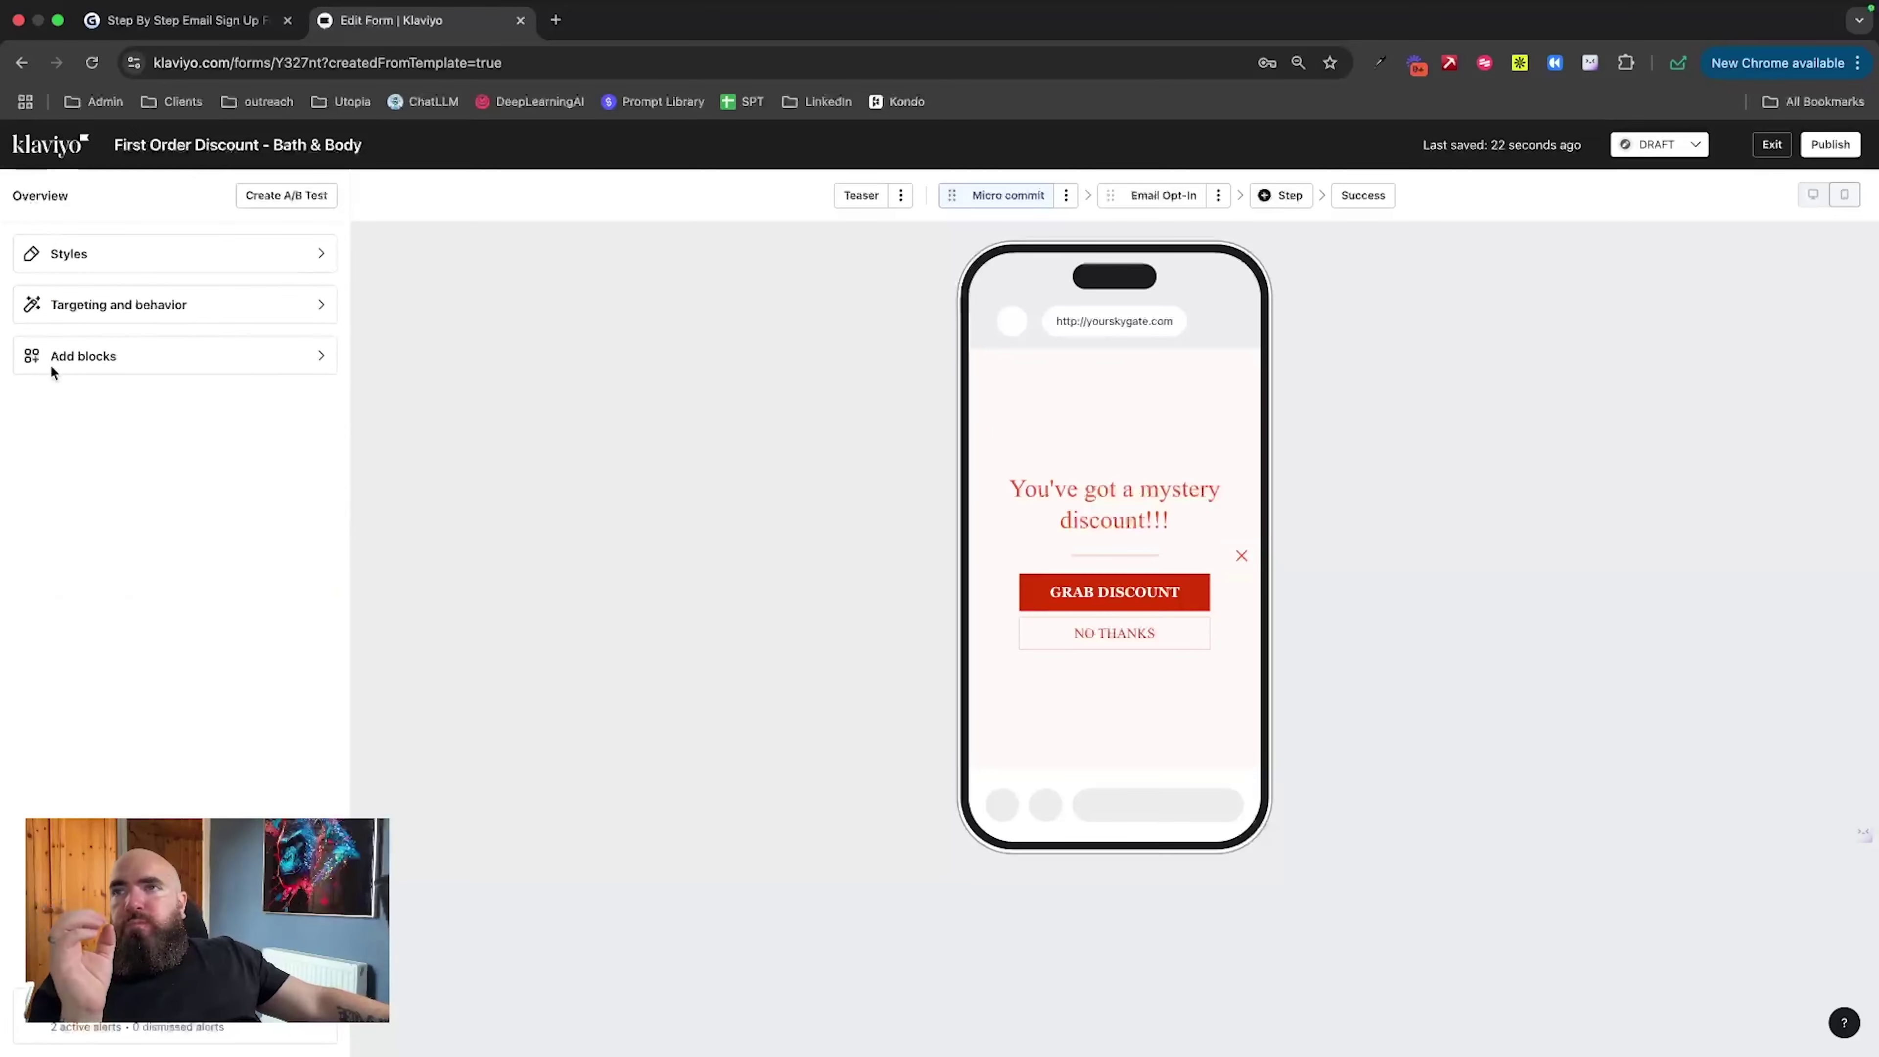
# Step: In the form's display timing rules, set the time delay to 8 seconds
pyautogui.click(74, 314)
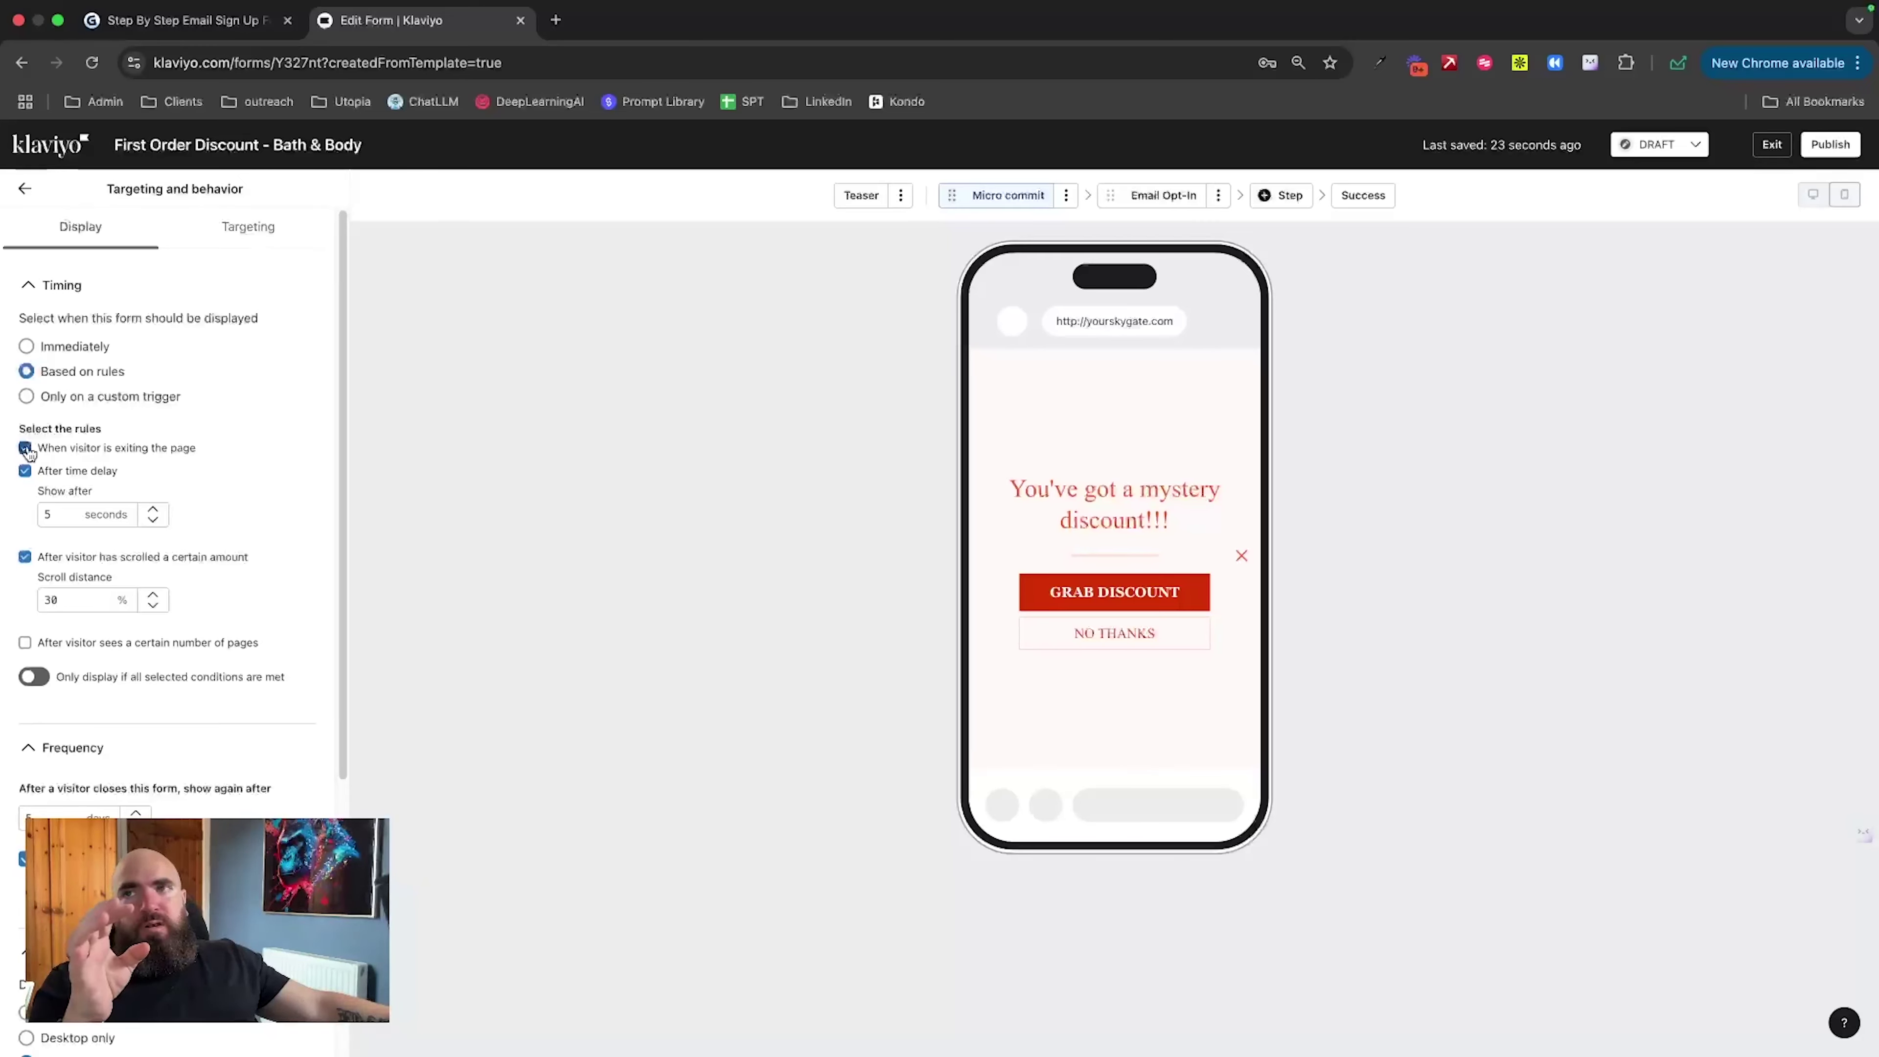
pyautogui.click(54, 507)
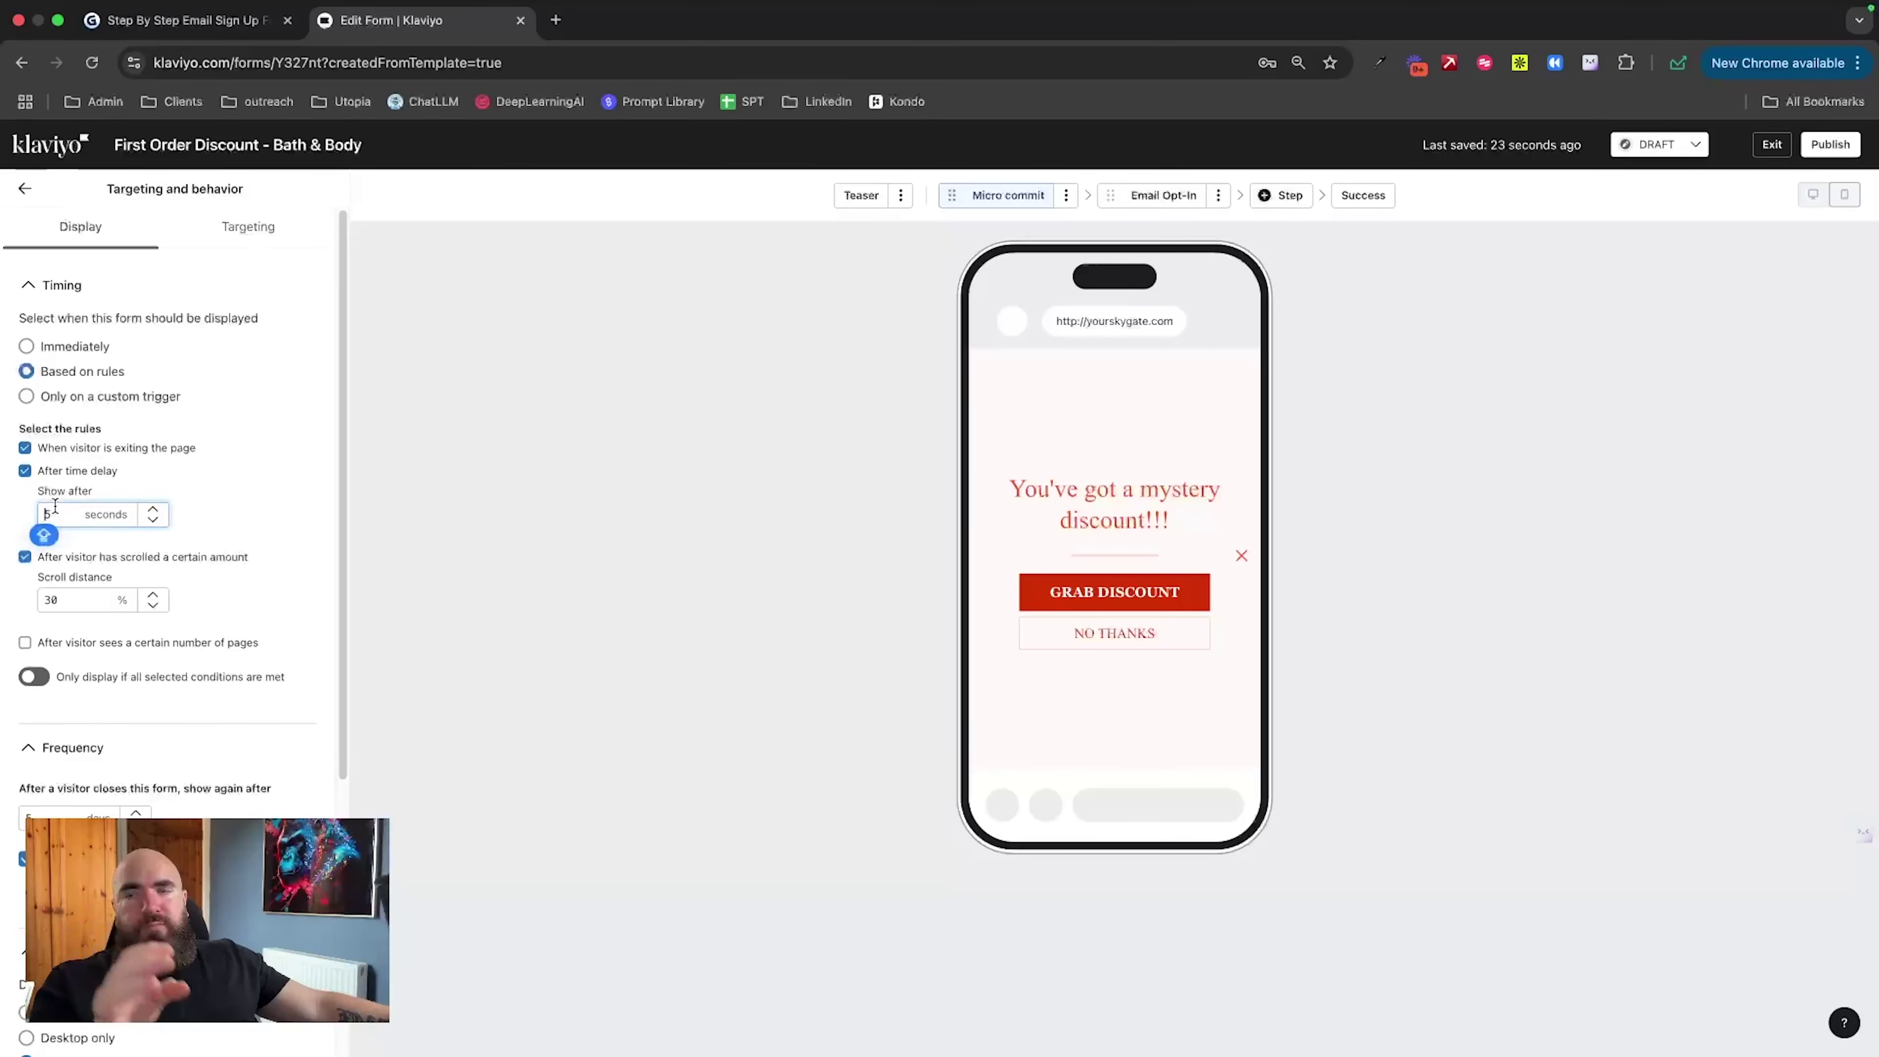
pyautogui.press('BackSpace')
pyautogui.write('8')
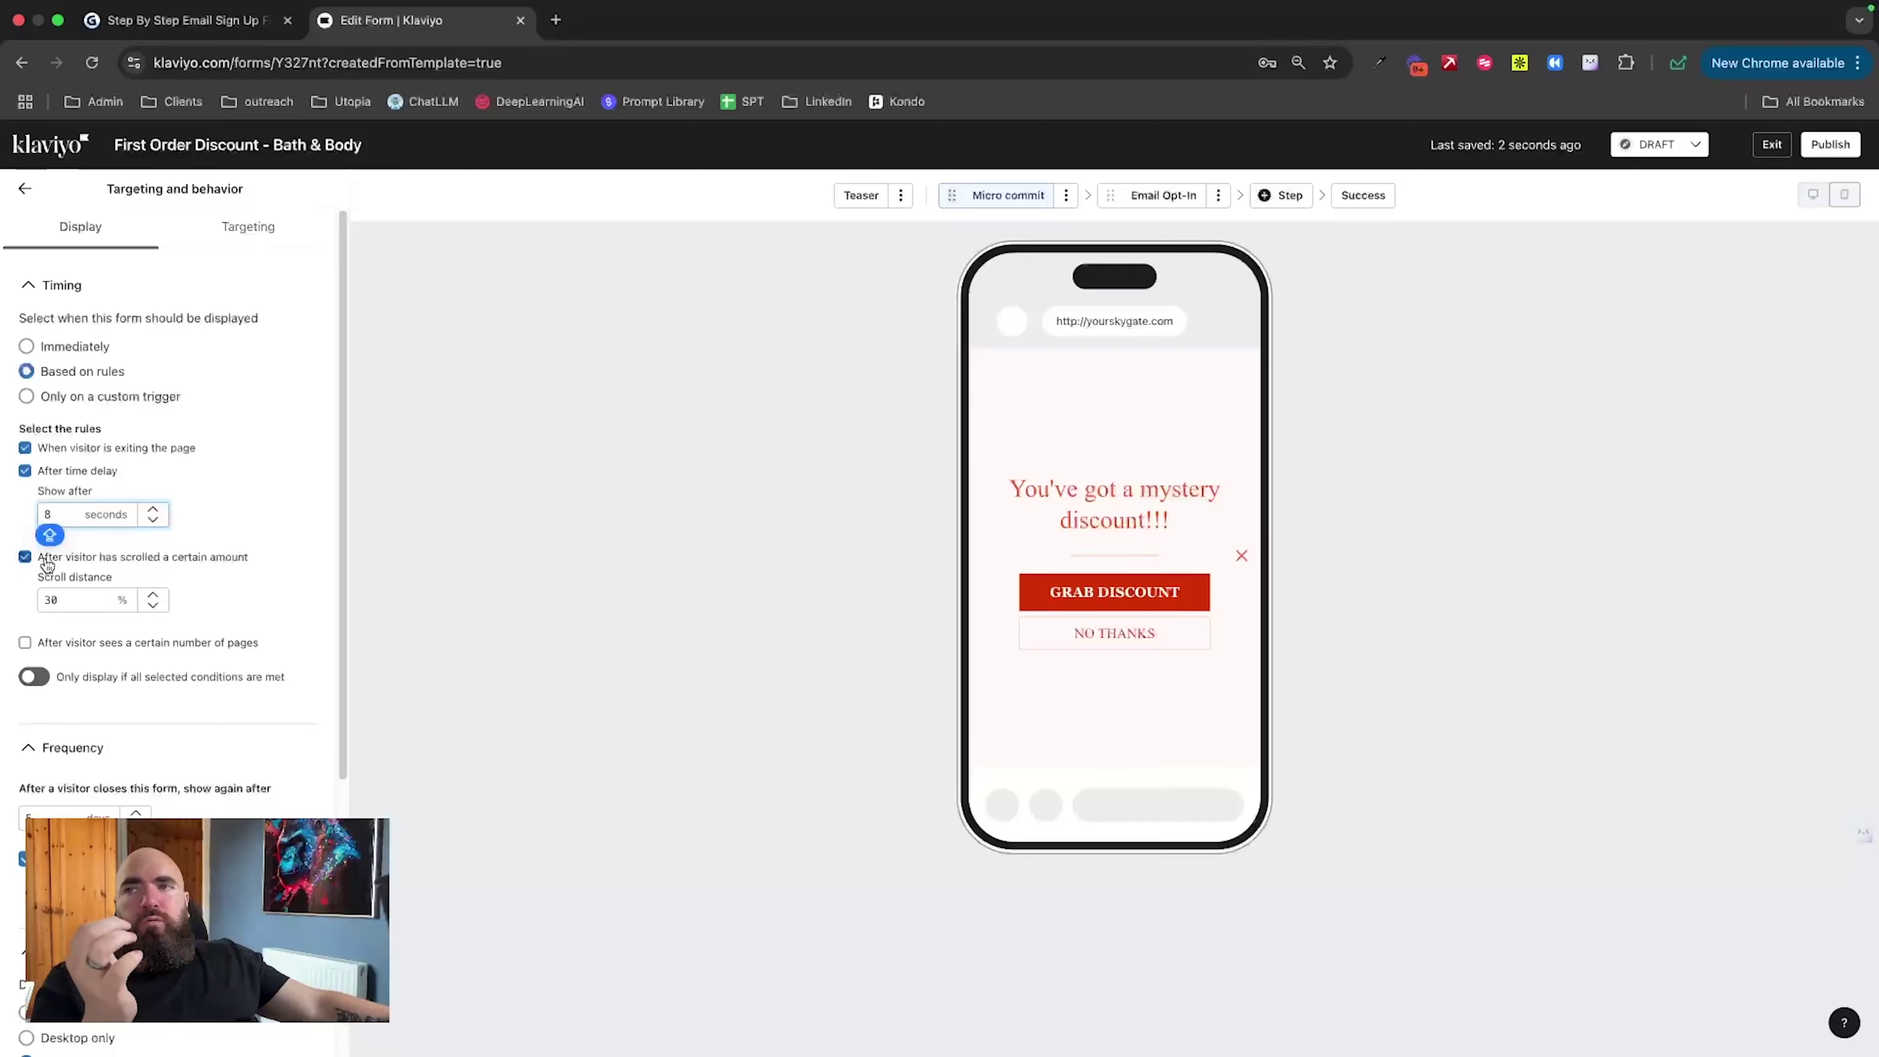
pyautogui.click(193, 591)
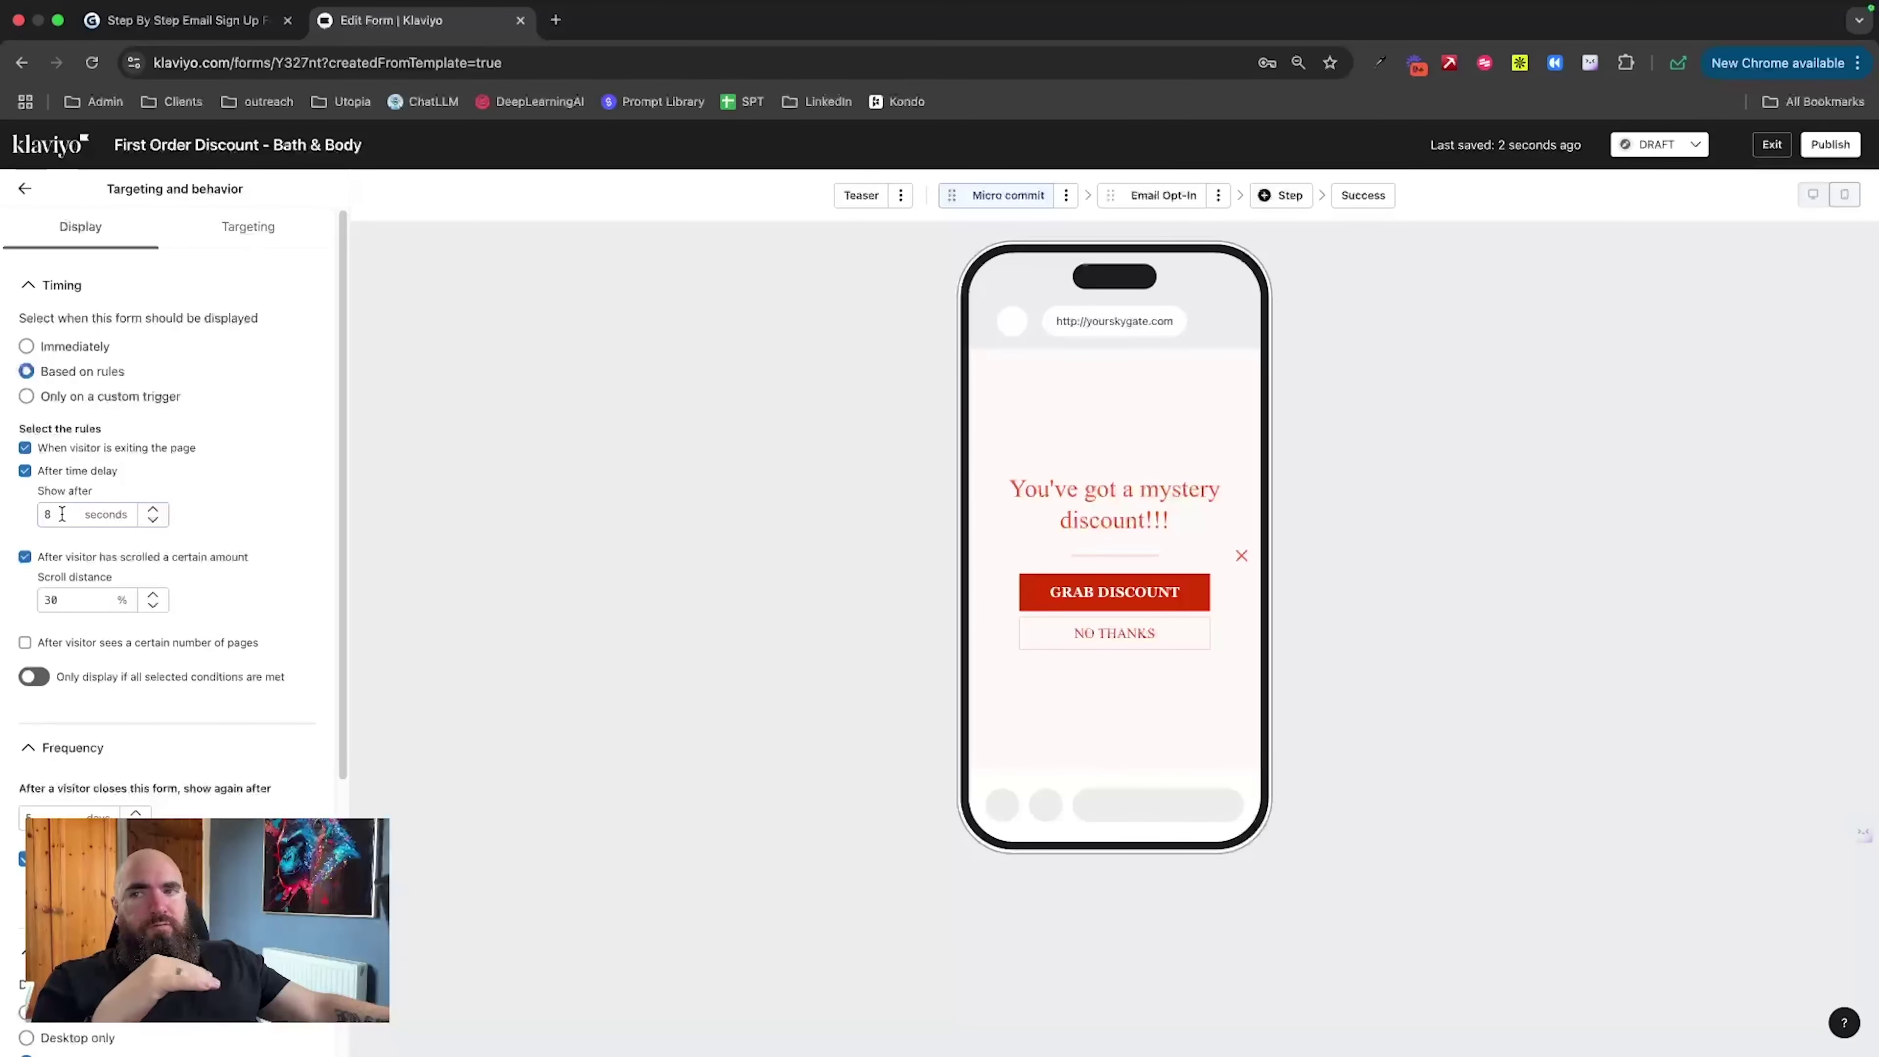
# Step: Review the form's frequency and device display settings, as well as the available visitor targeting options
pyautogui.scroll(-3, 170, 692)
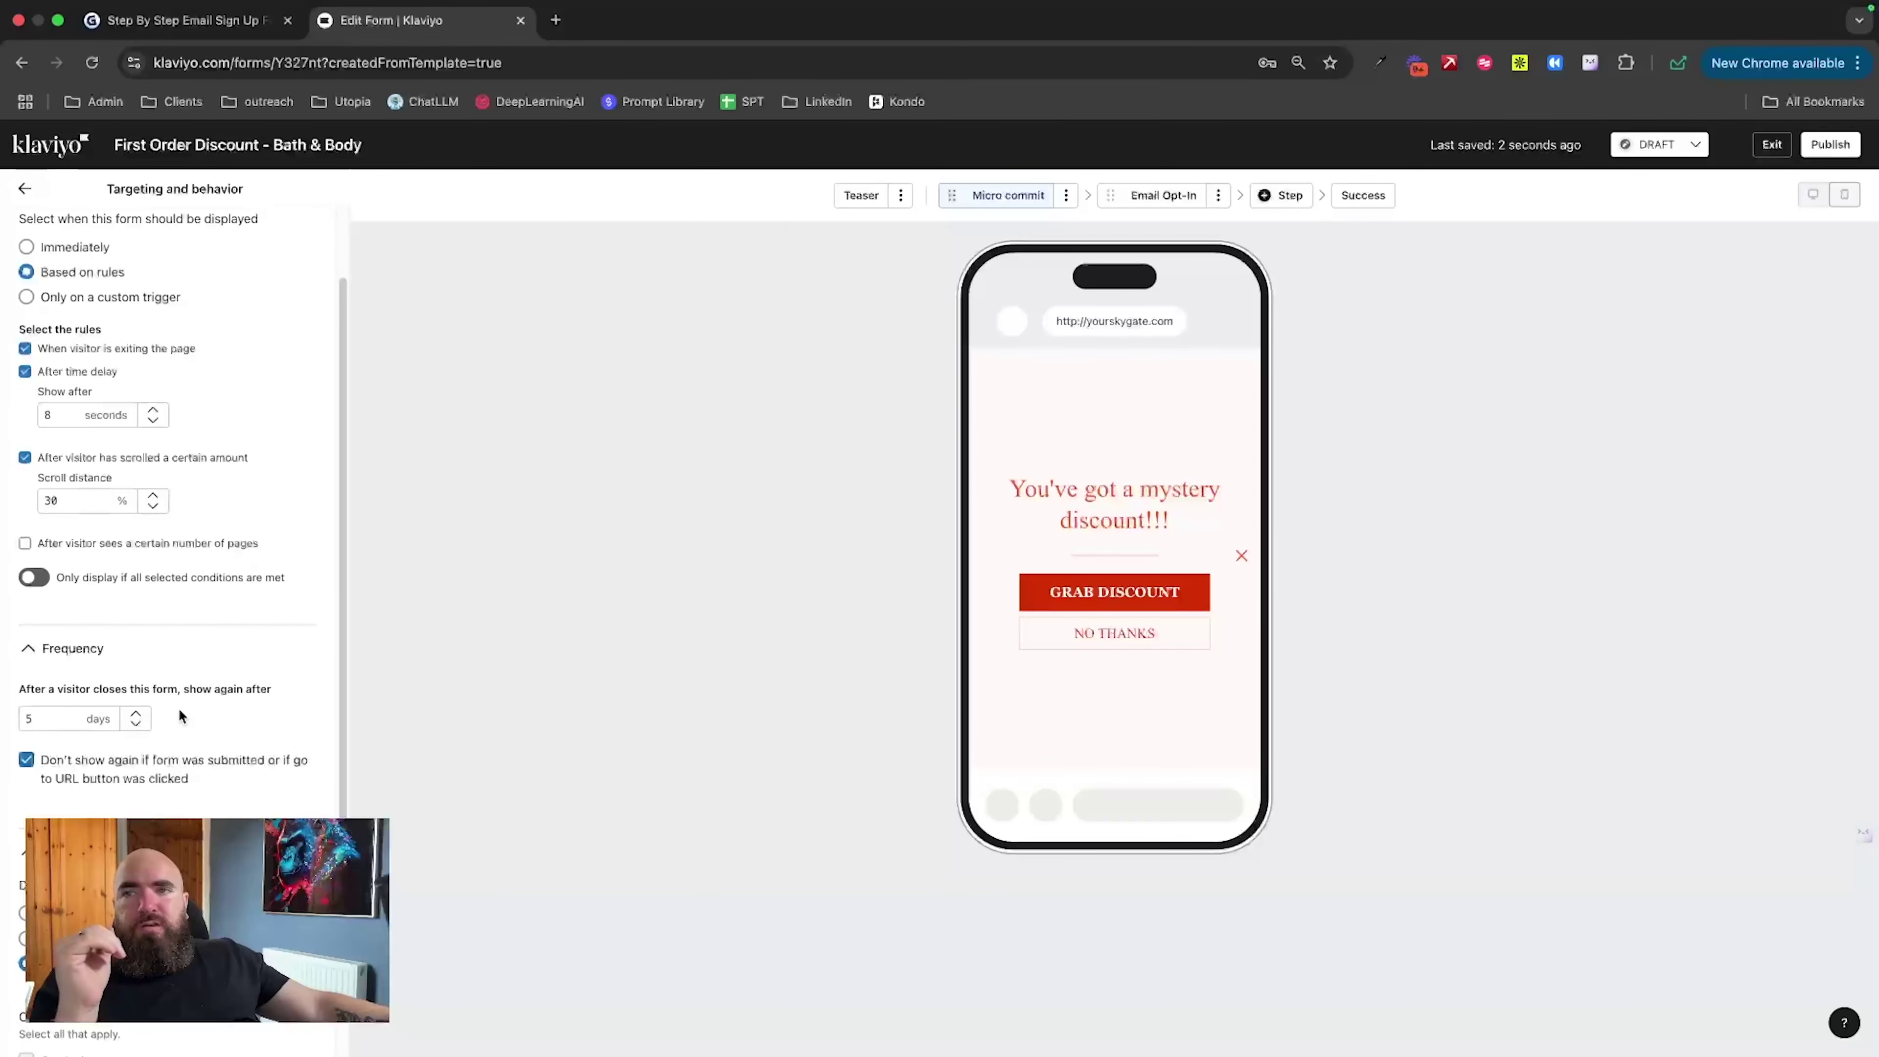
pyautogui.scroll(-1, 177, 709)
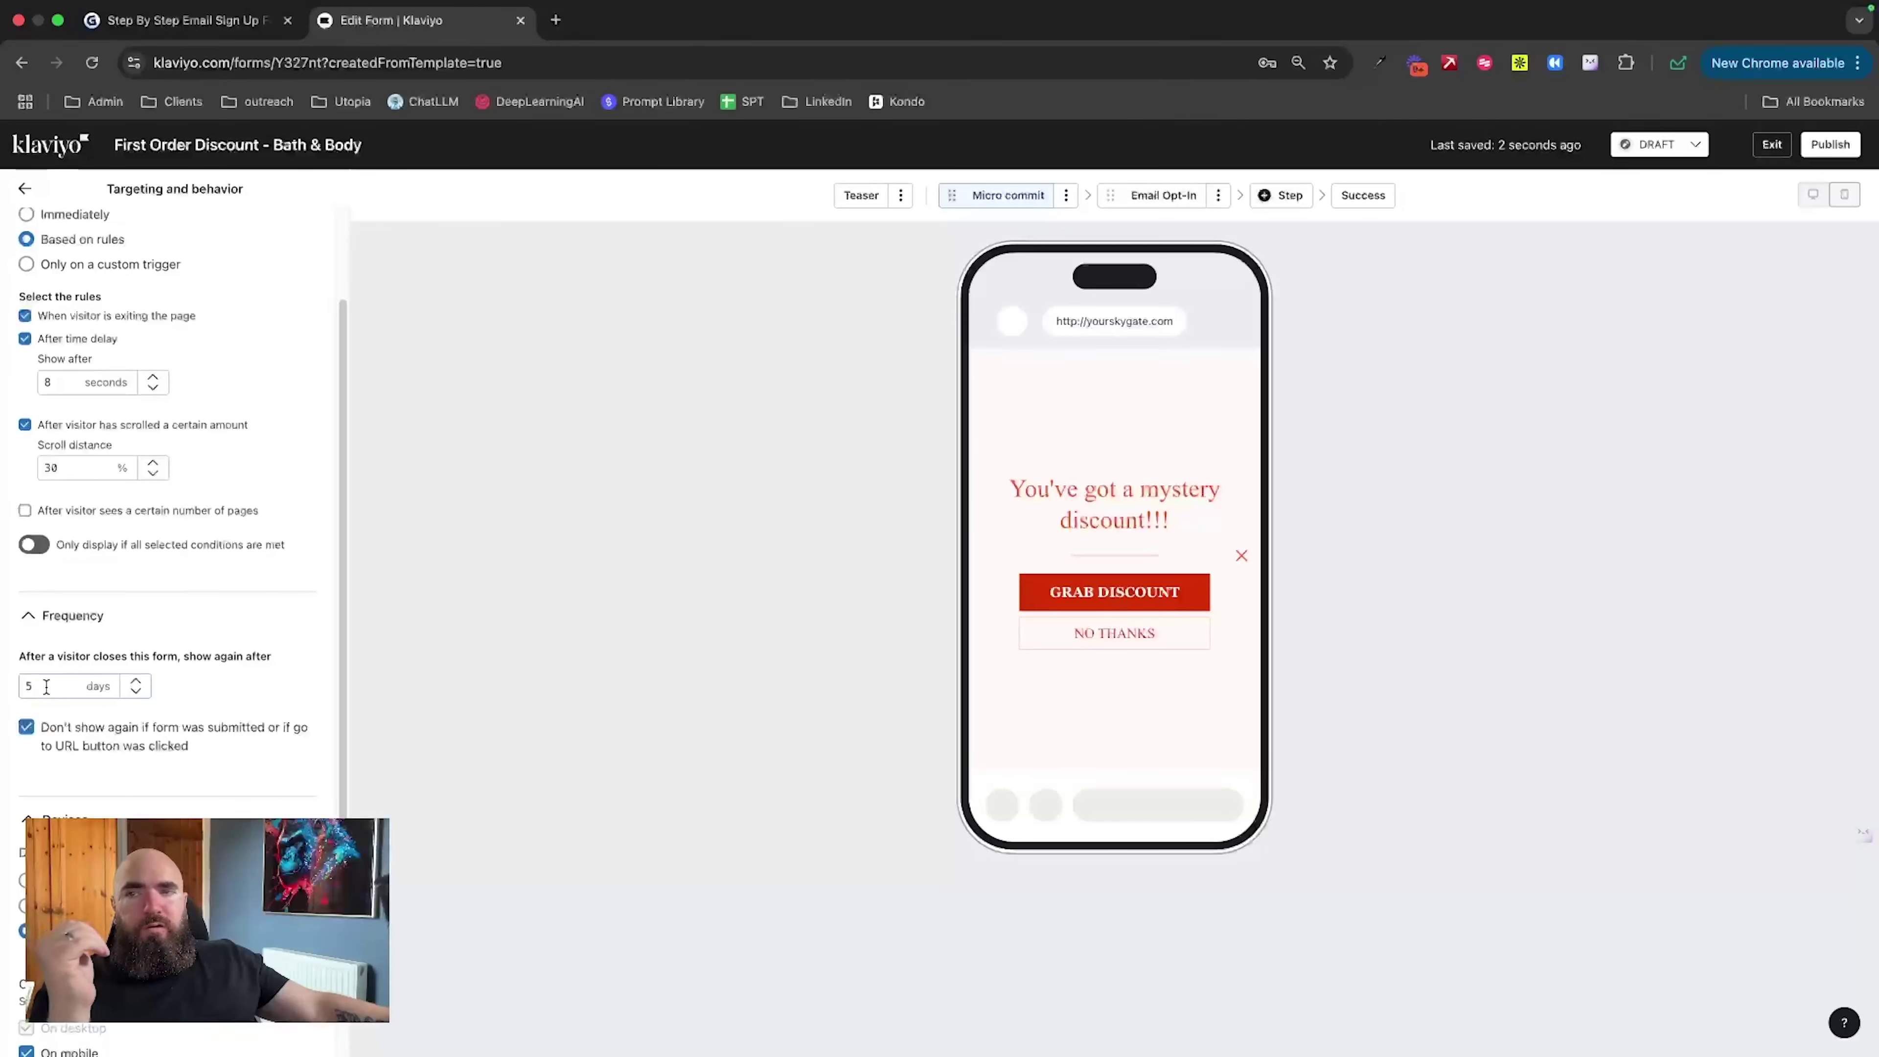
pyautogui.scroll(-1, 46, 685)
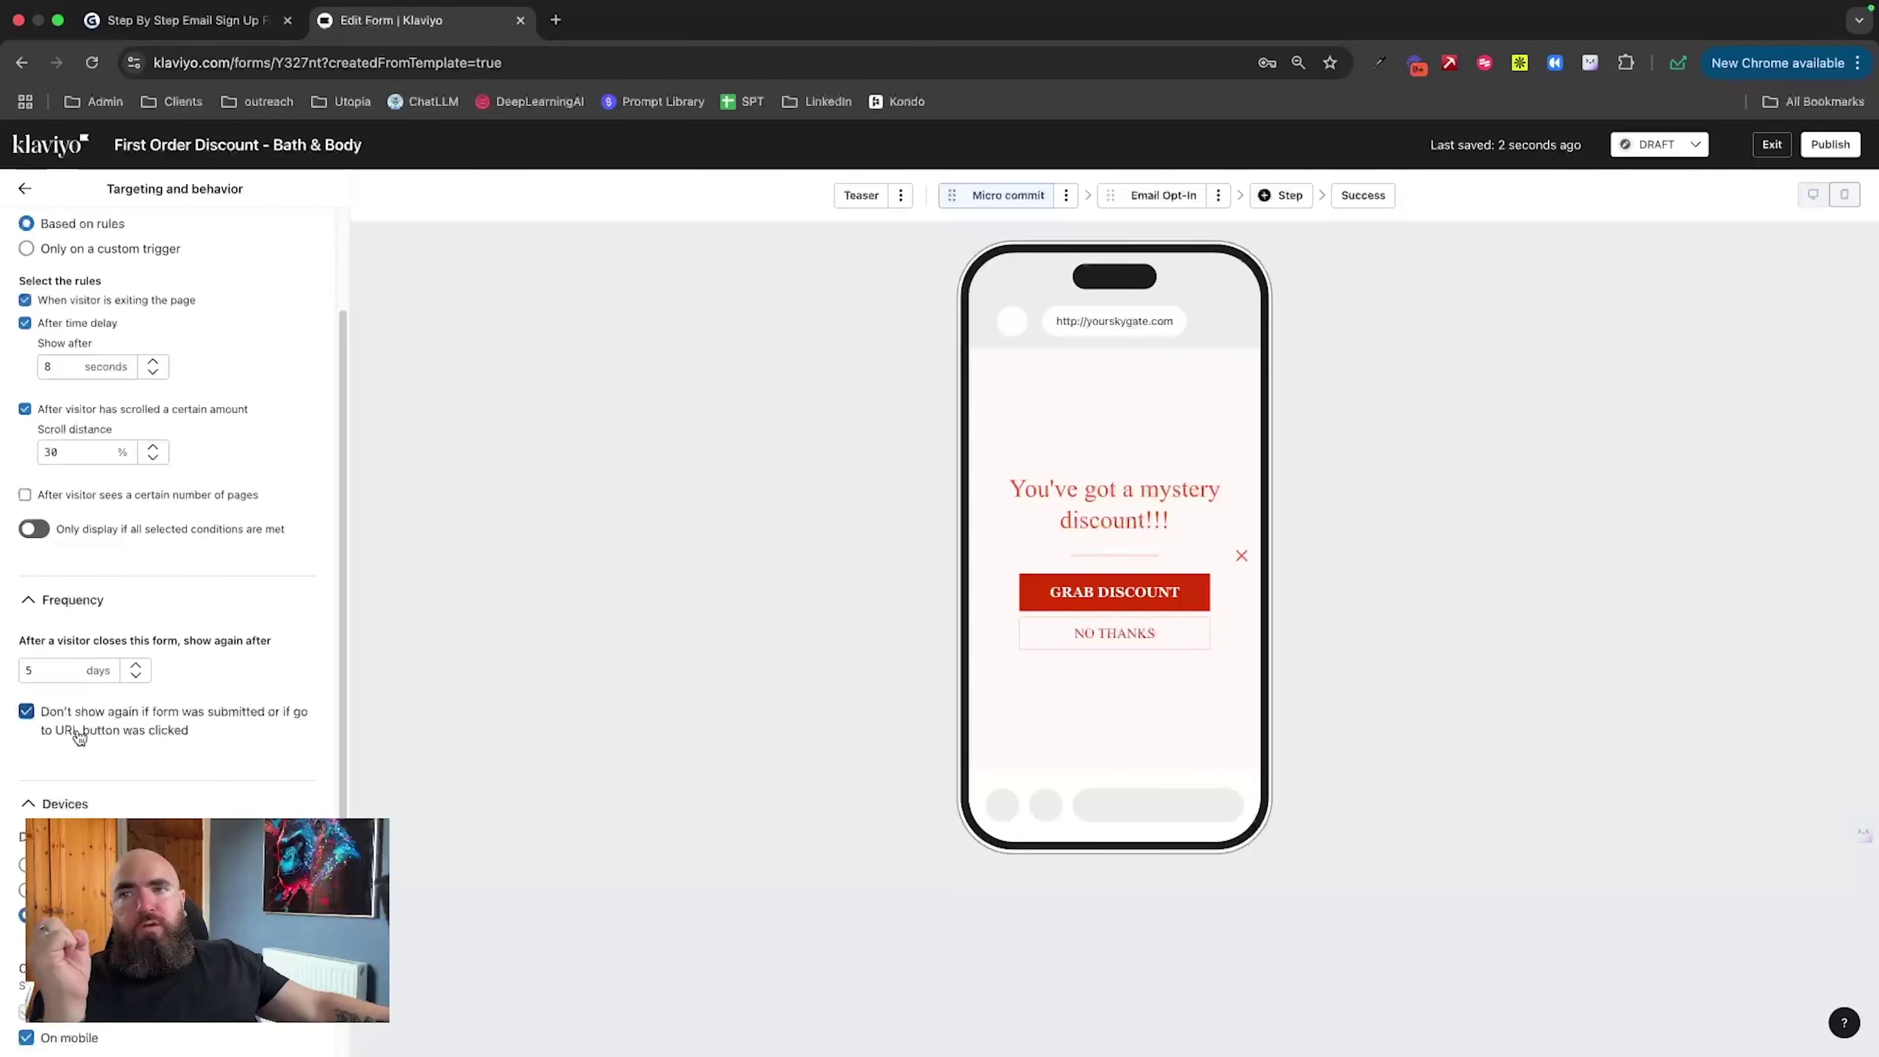
pyautogui.scroll(-4, 46, 732)
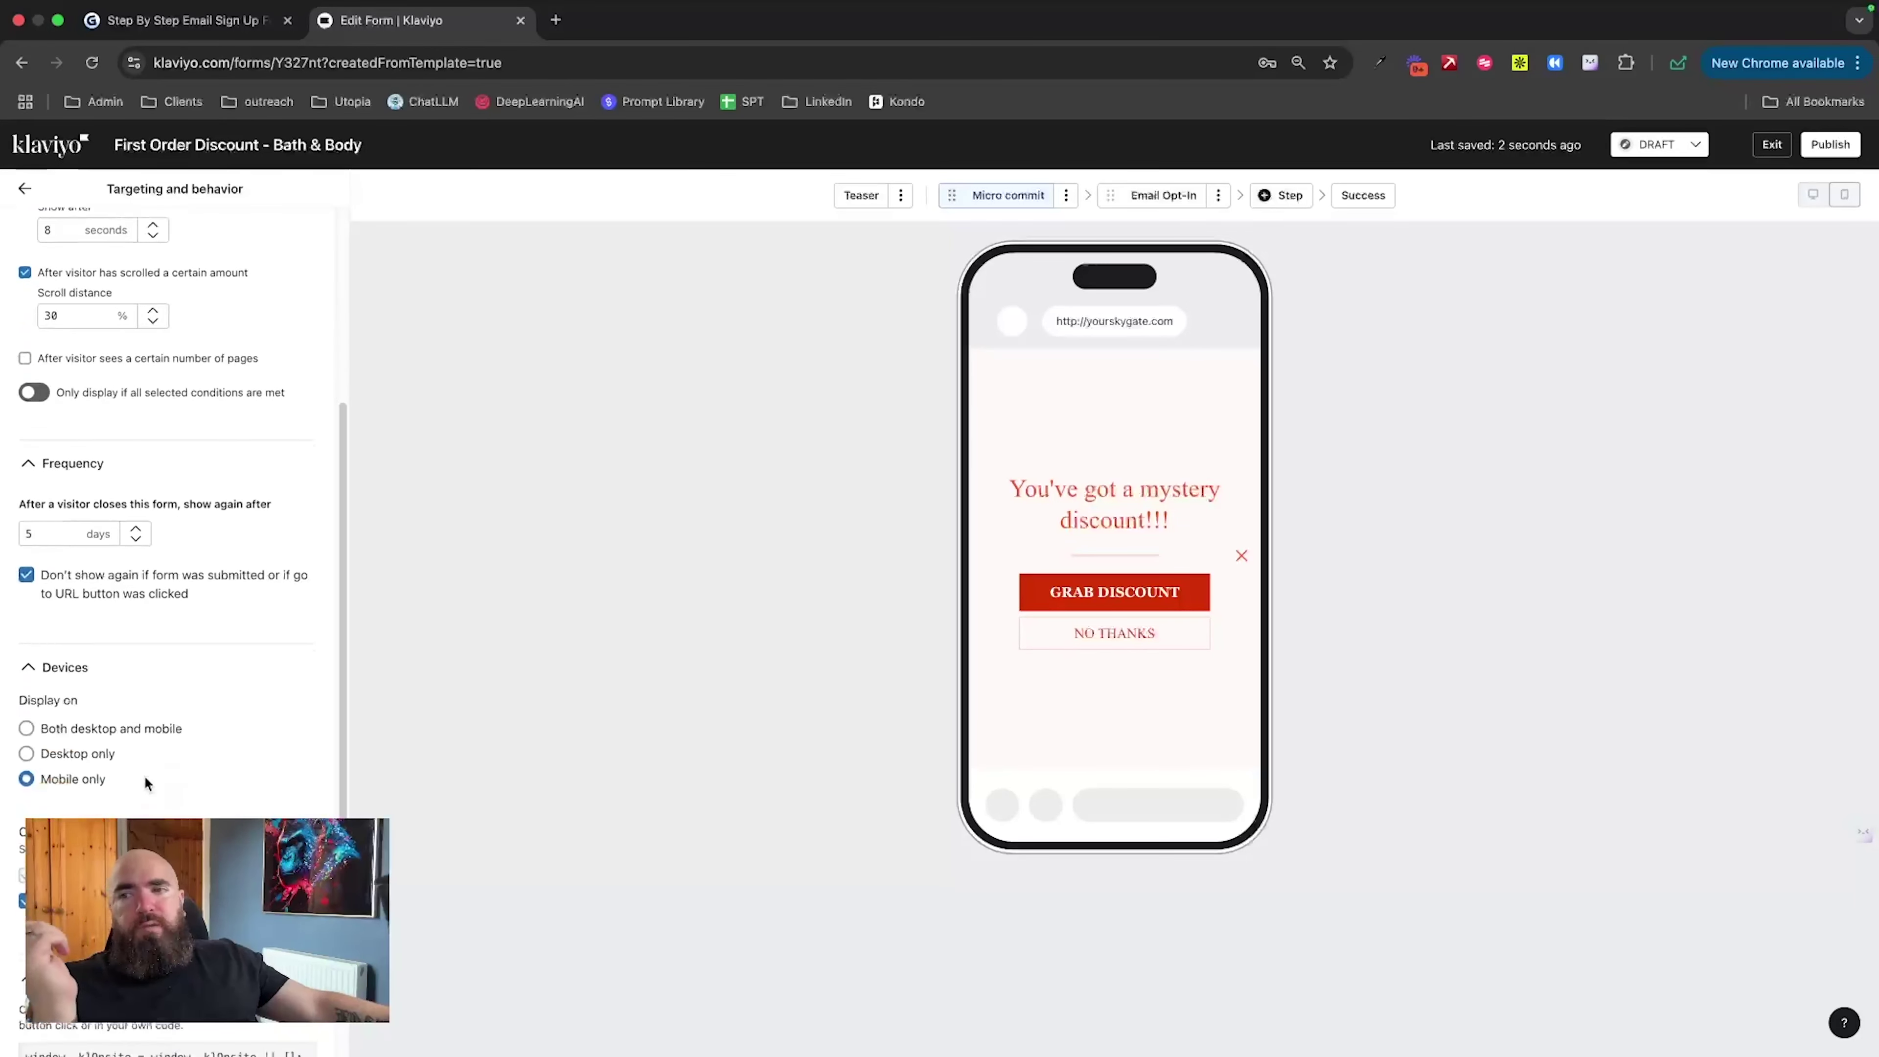
pyautogui.scroll(-1, 48, 781)
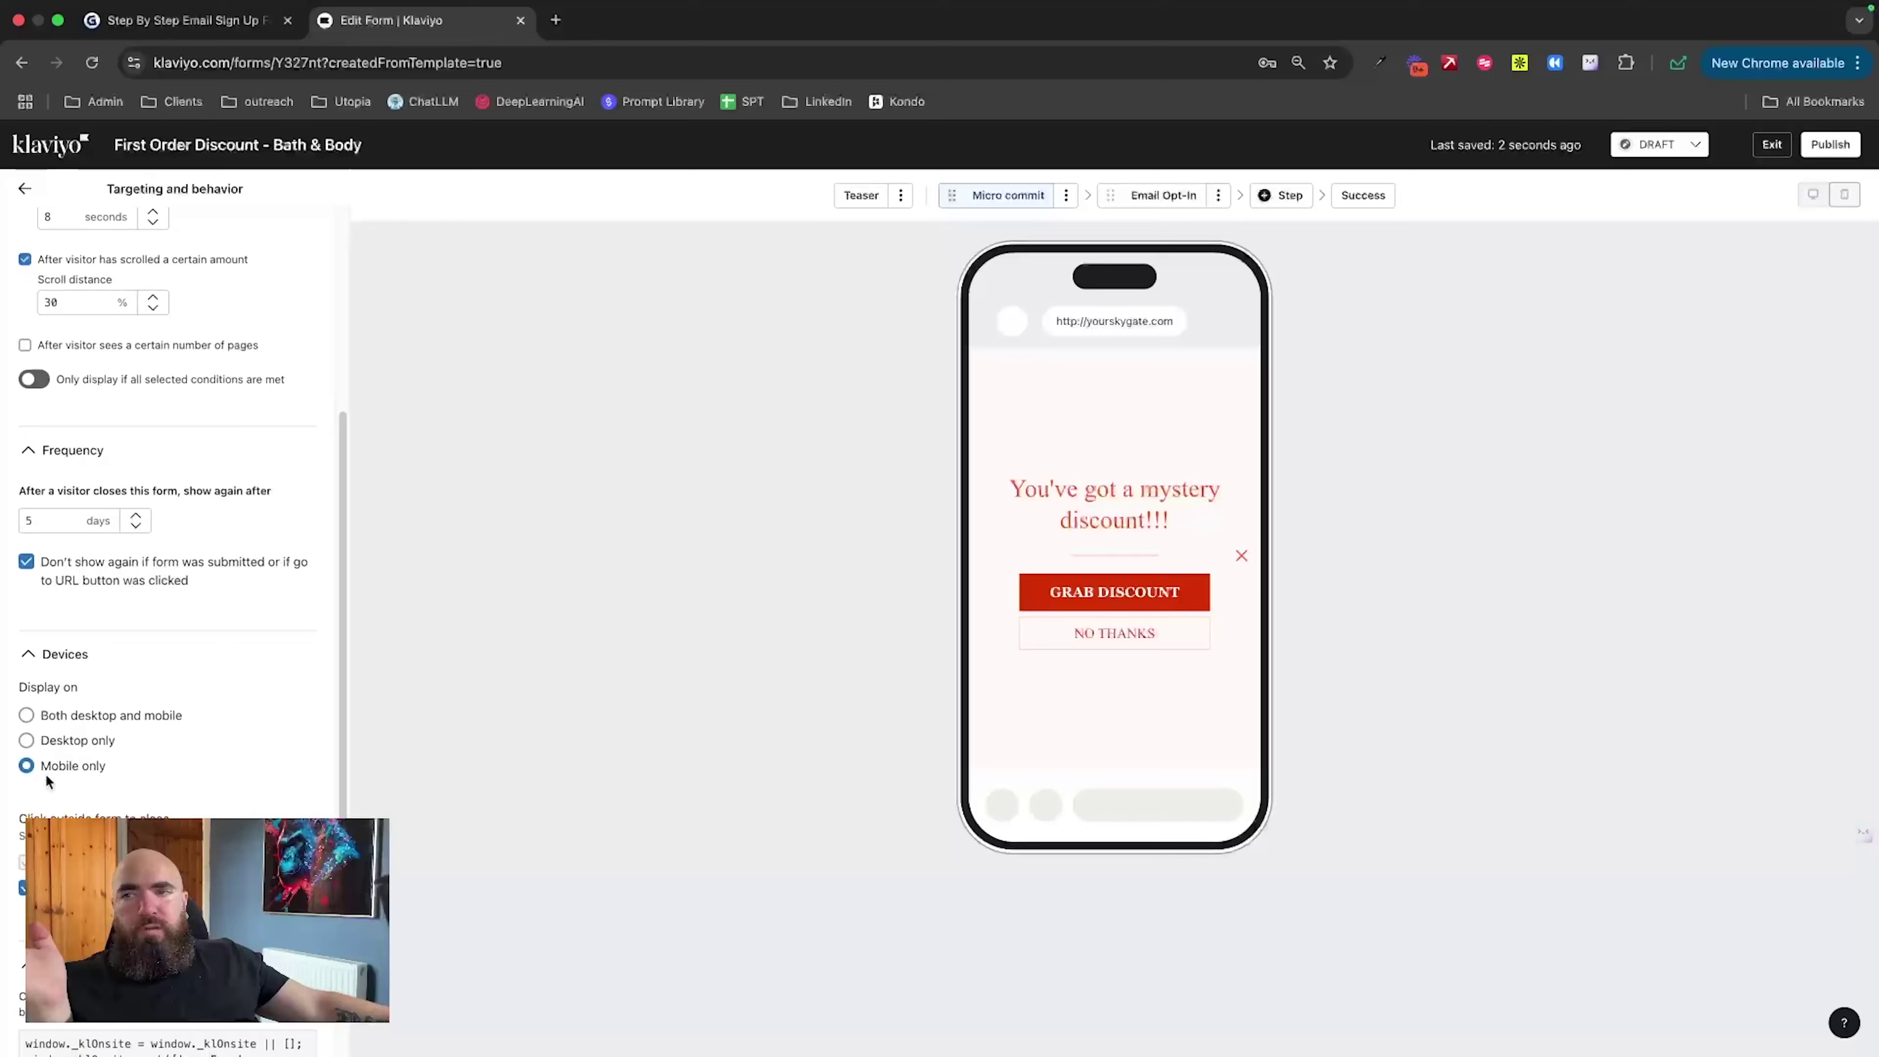
pyautogui.scroll(-3, 176, 764)
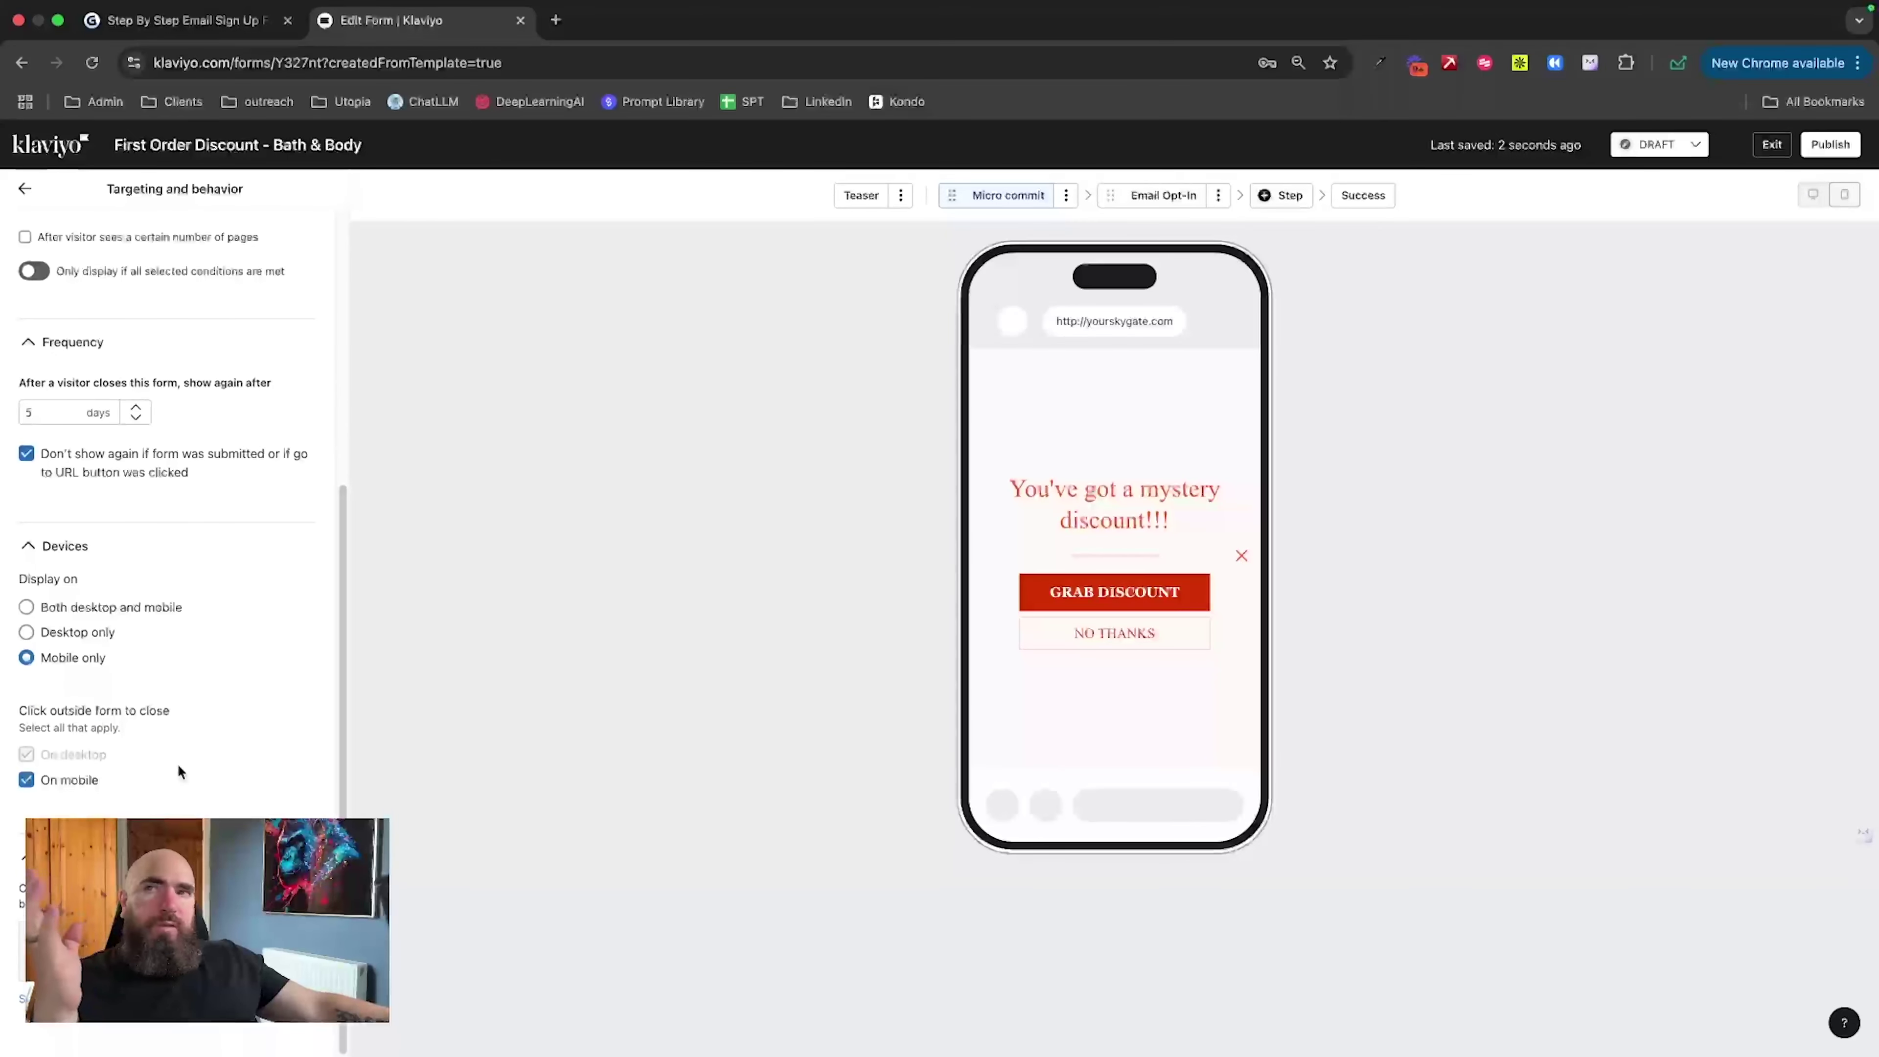
pyautogui.scroll(12, 192, 709)
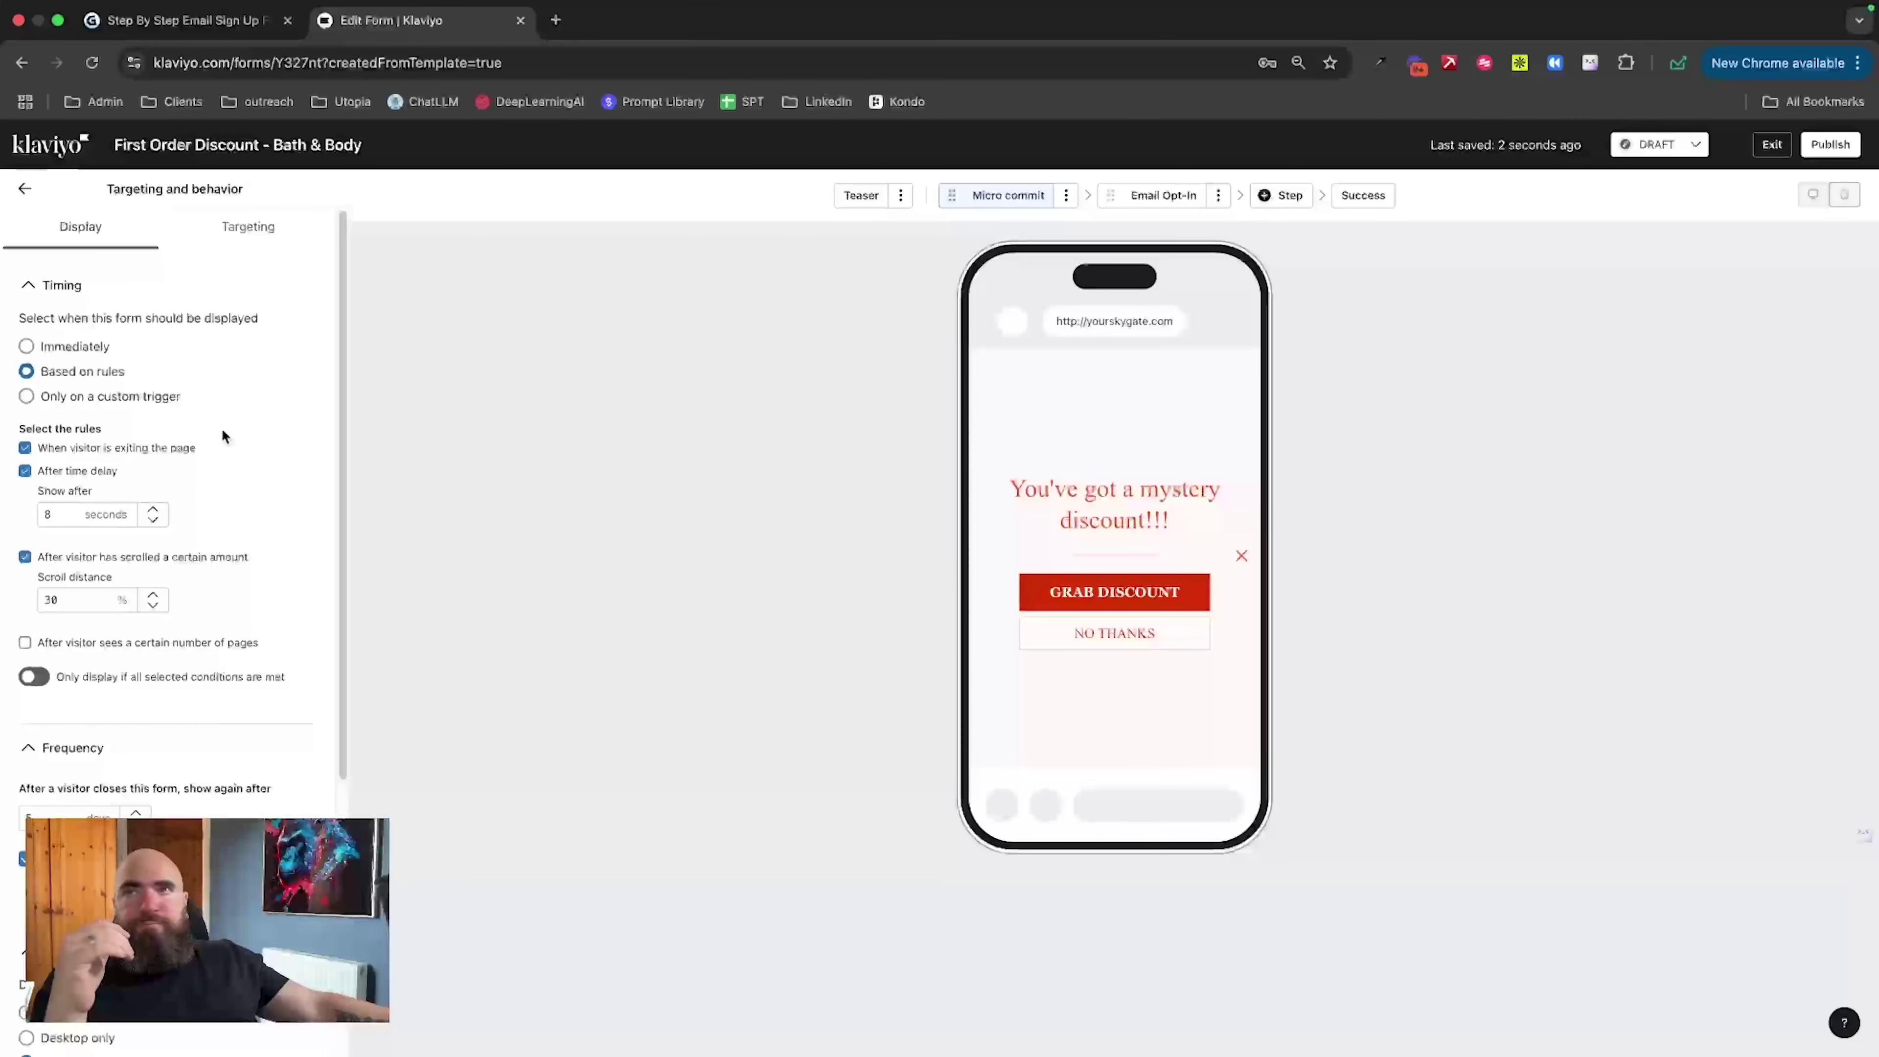
pyautogui.click(240, 228)
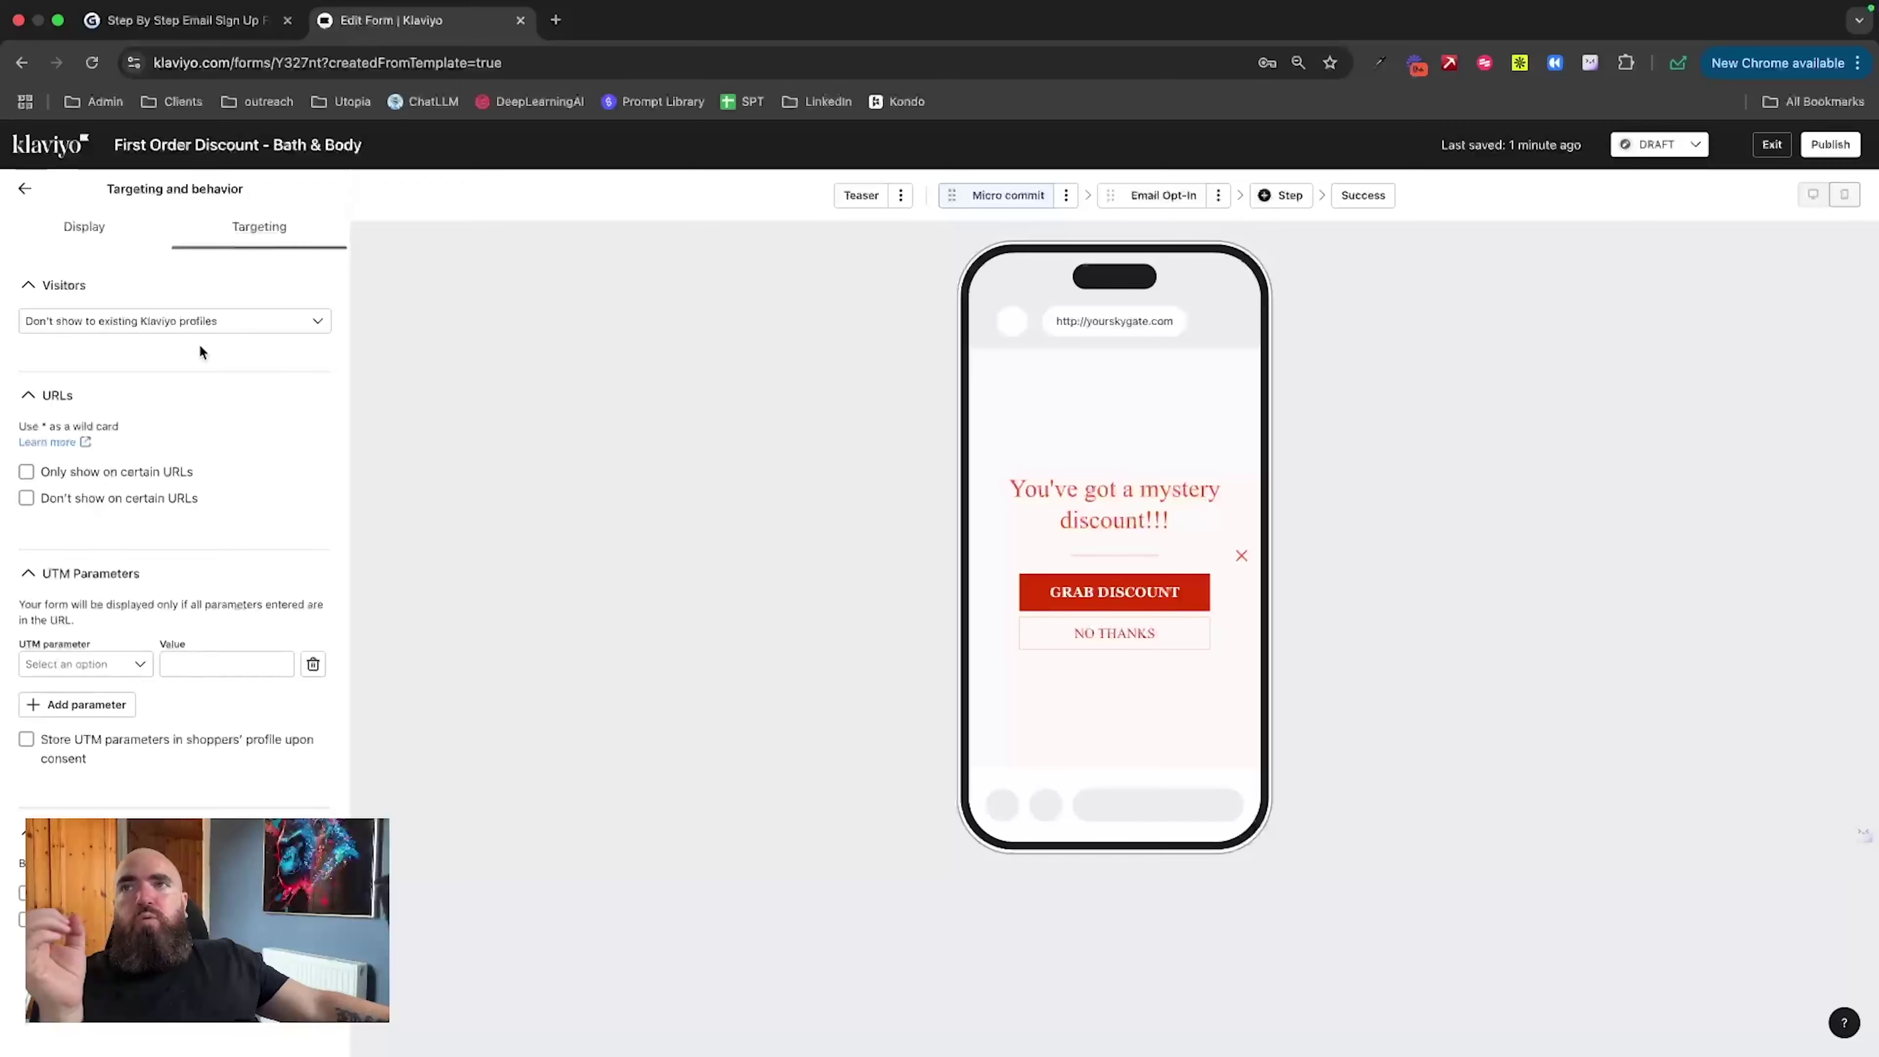
pyautogui.click(289, 325)
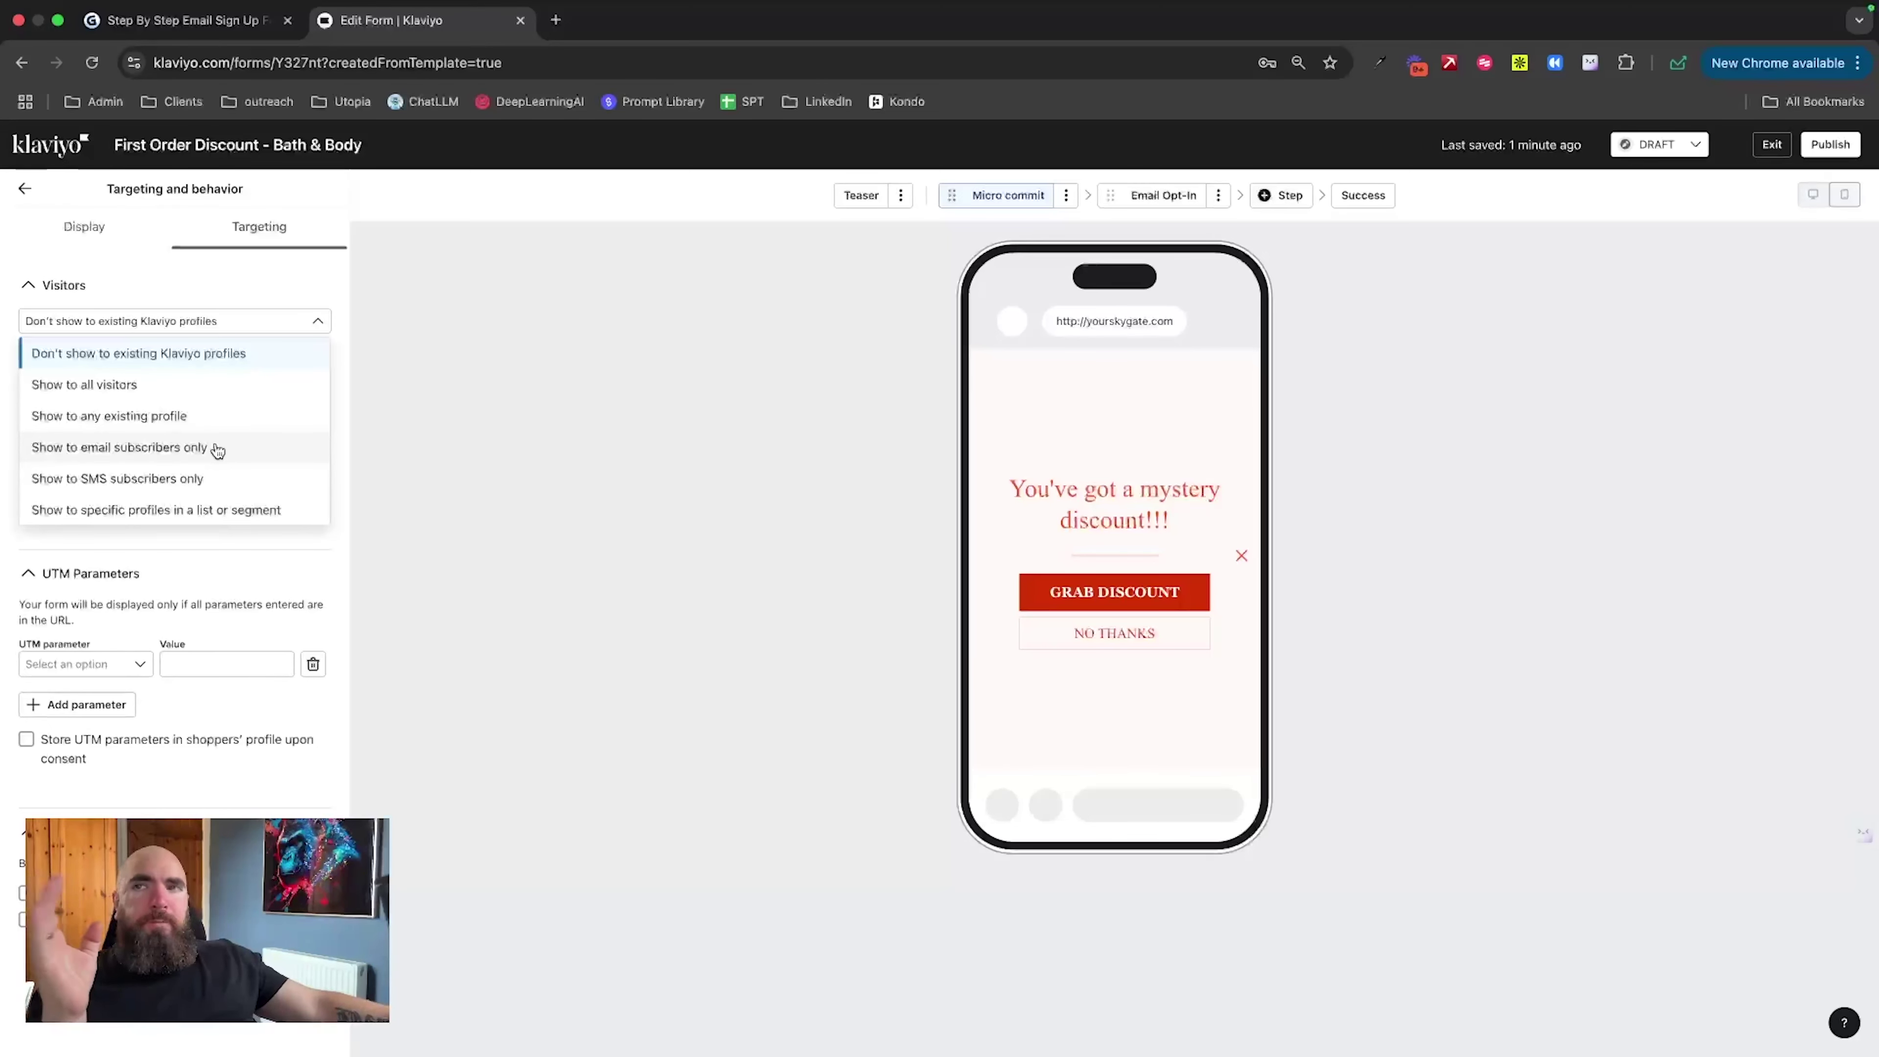
pyautogui.click(226, 295)
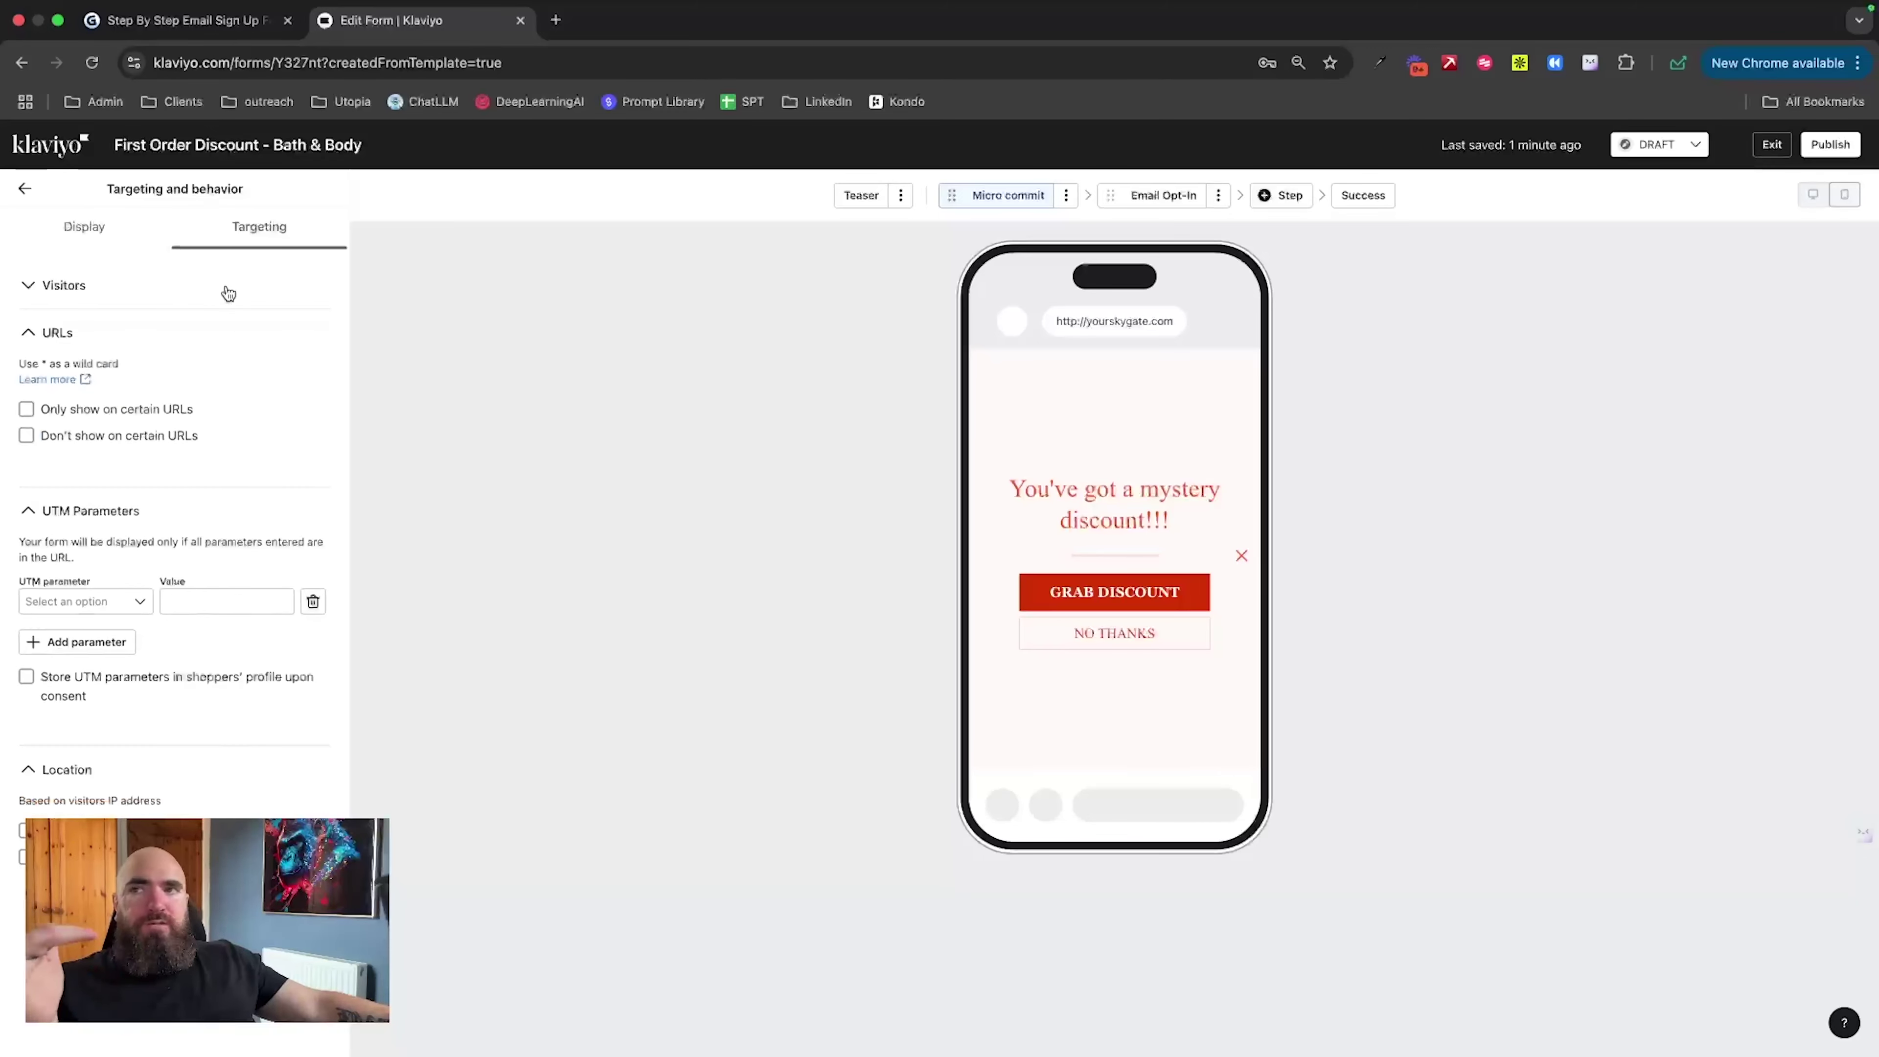
pyautogui.click(27, 287)
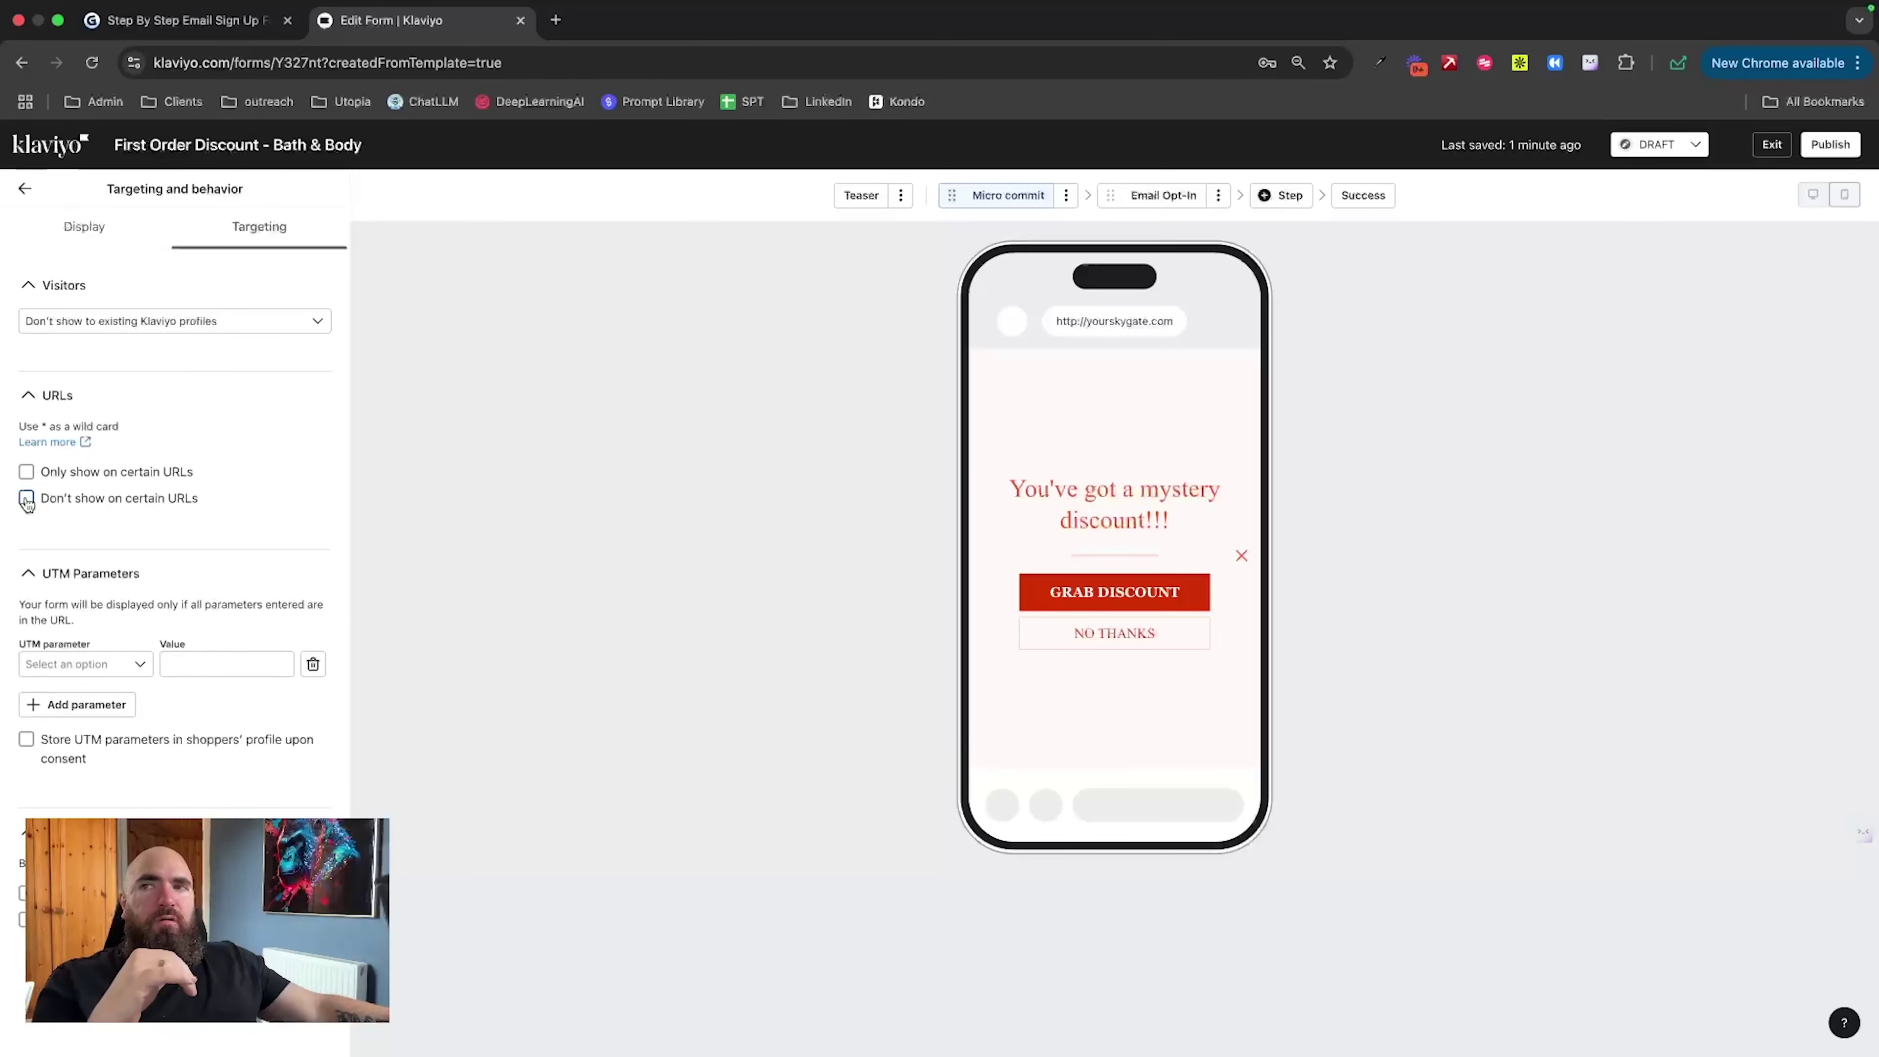
pyautogui.click(27, 498)
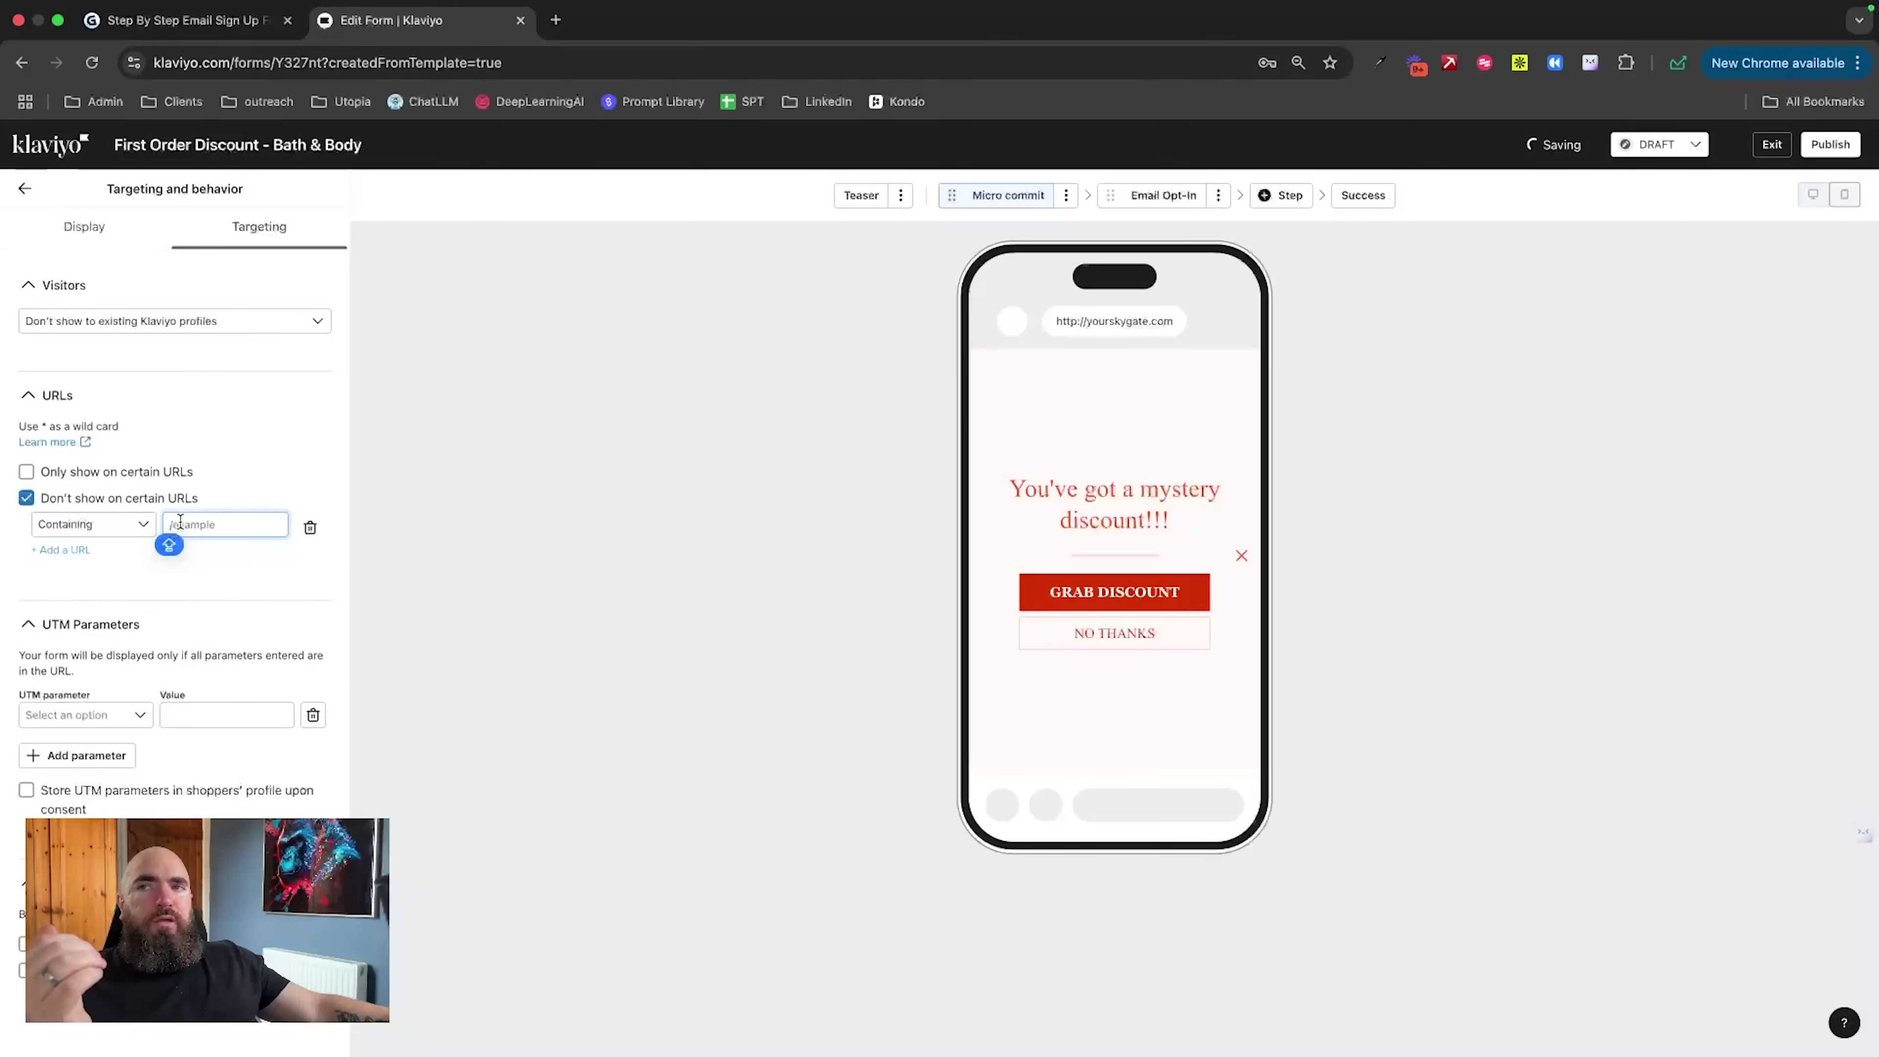
pyautogui.click(95, 526)
pyautogui.click(96, 587)
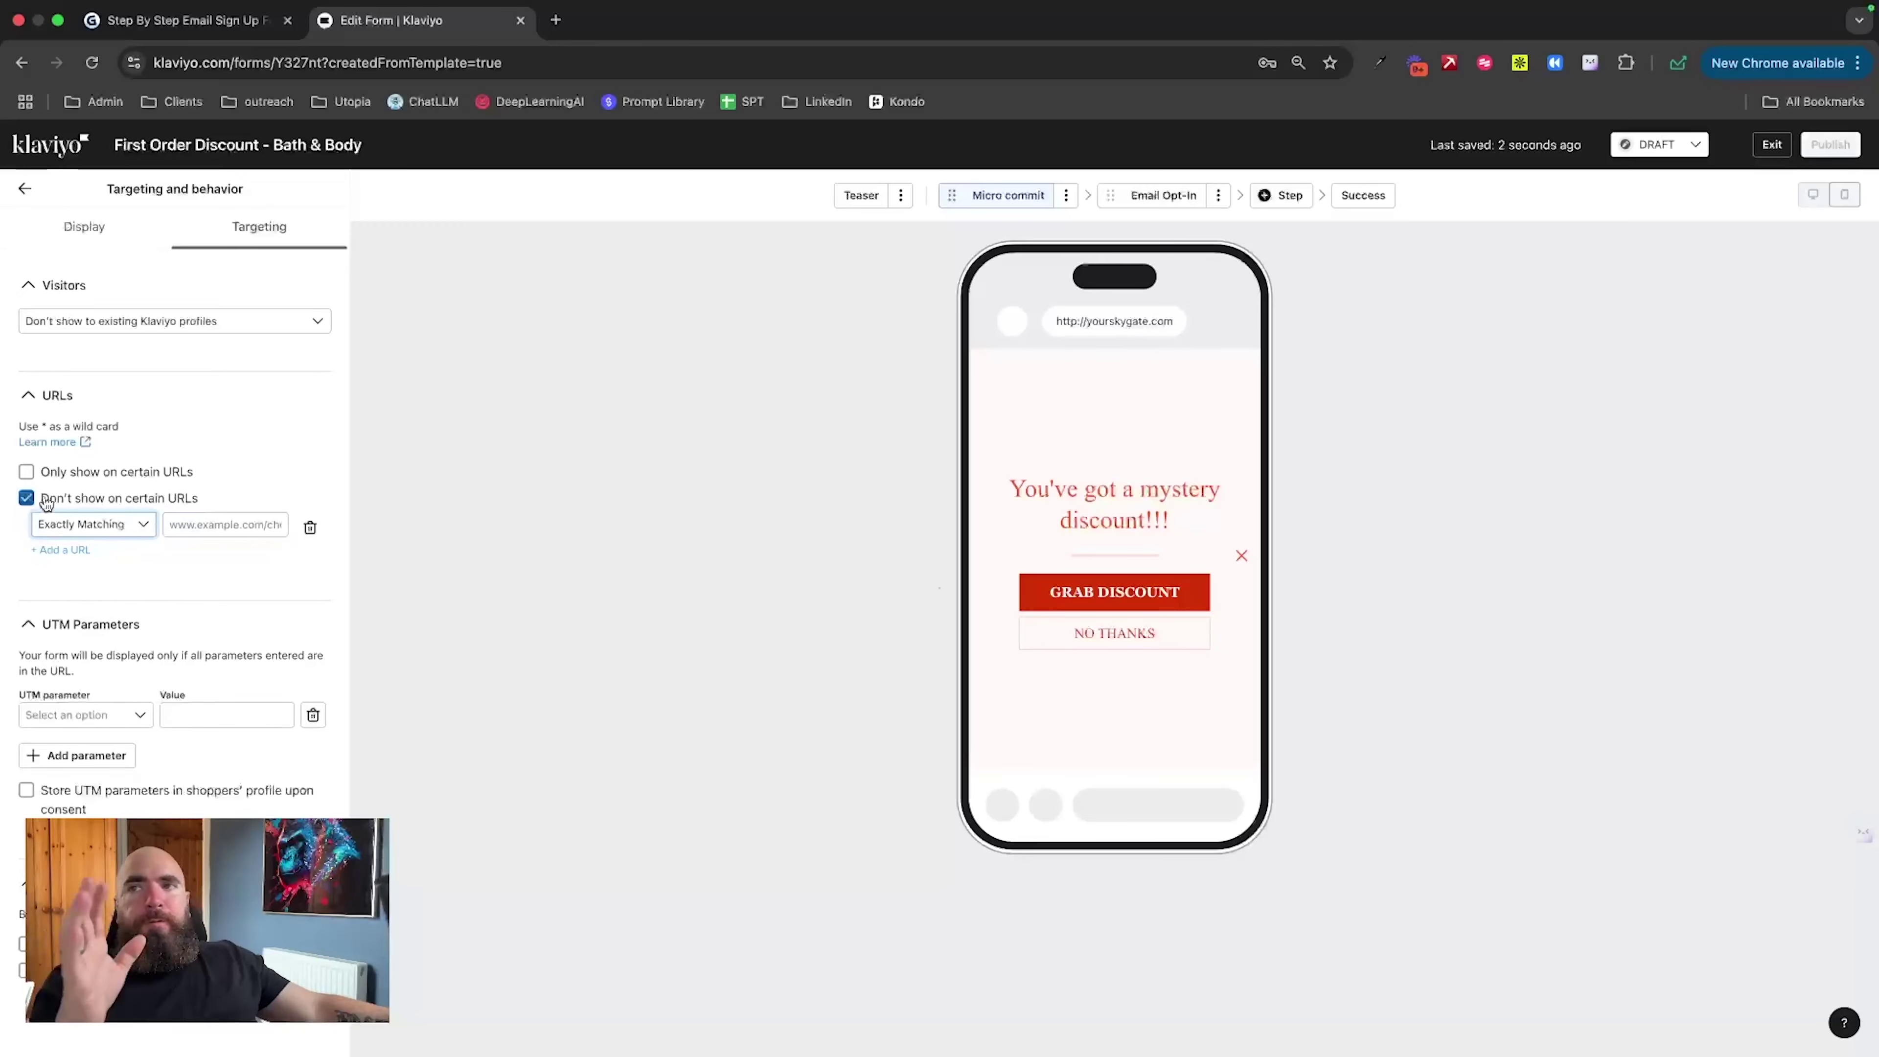
pyautogui.click(26, 498)
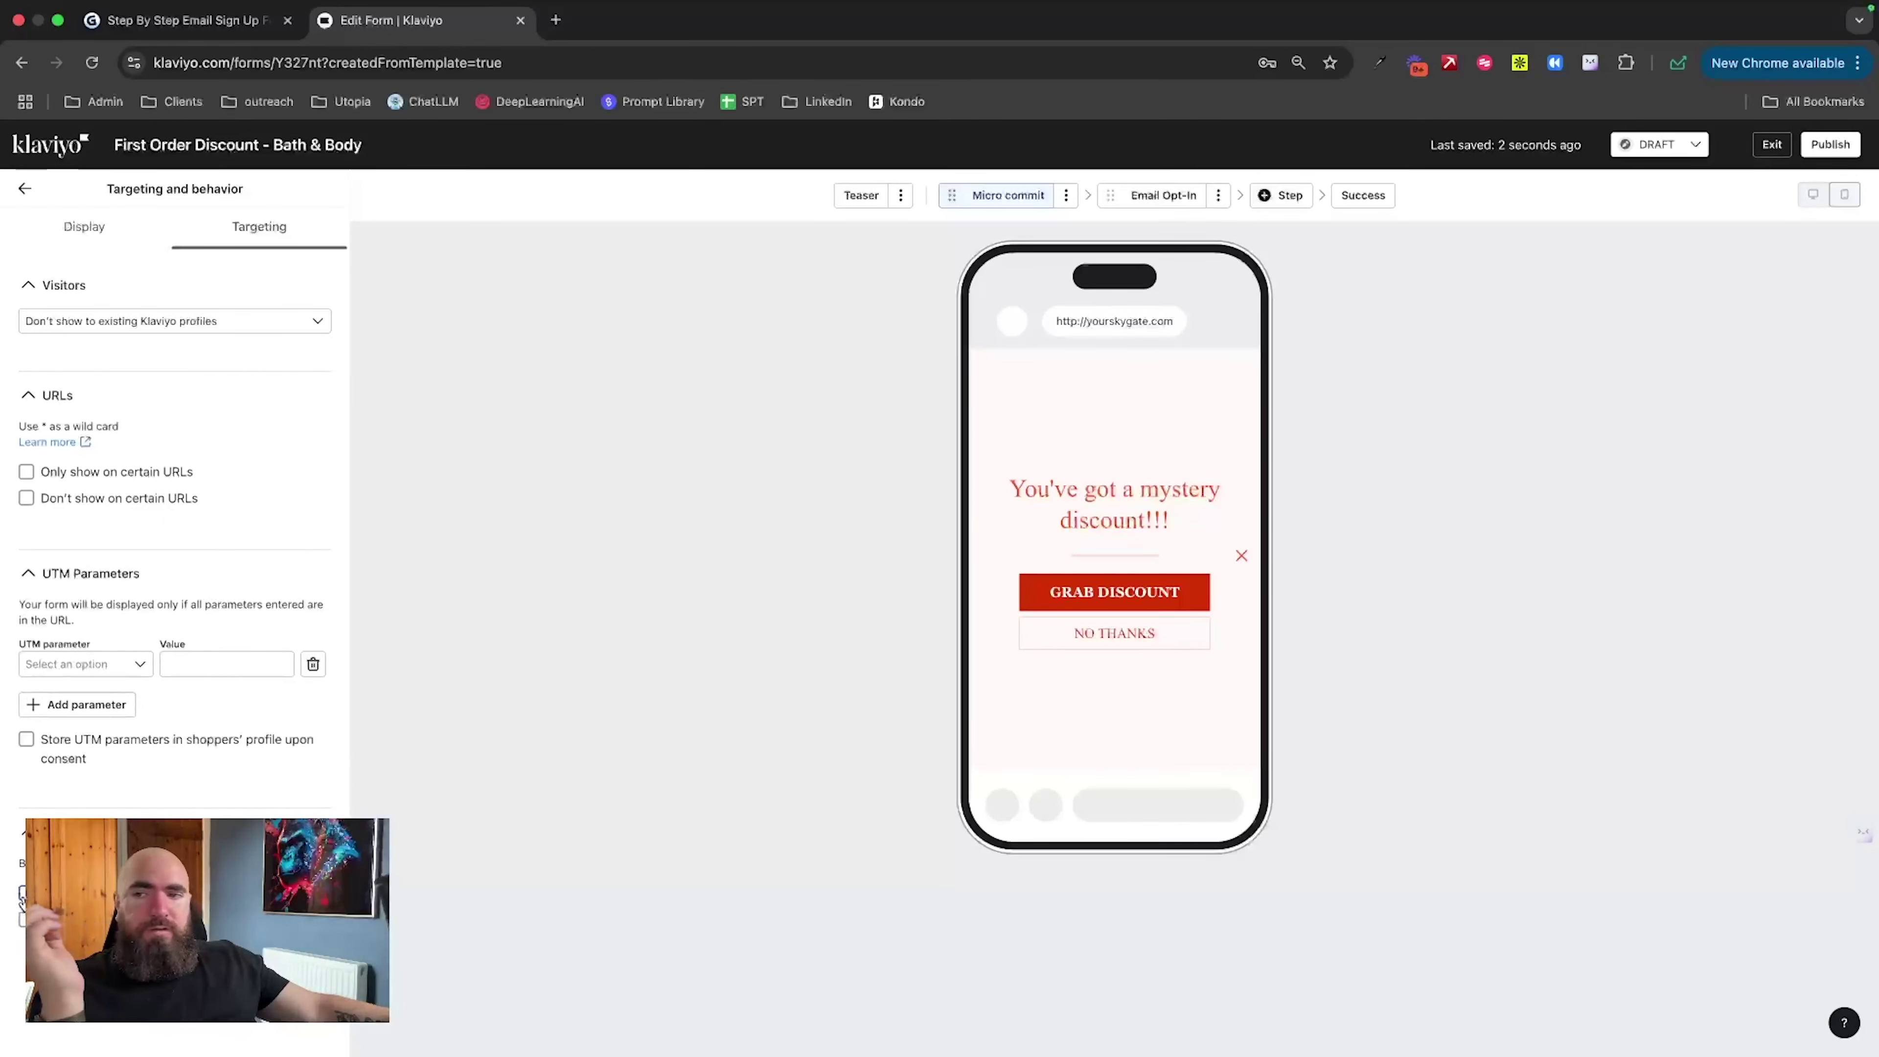
# Step: Enable the first location targeting option based on visitors' IP address and choose the North America region for it
pyautogui.click(22, 893)
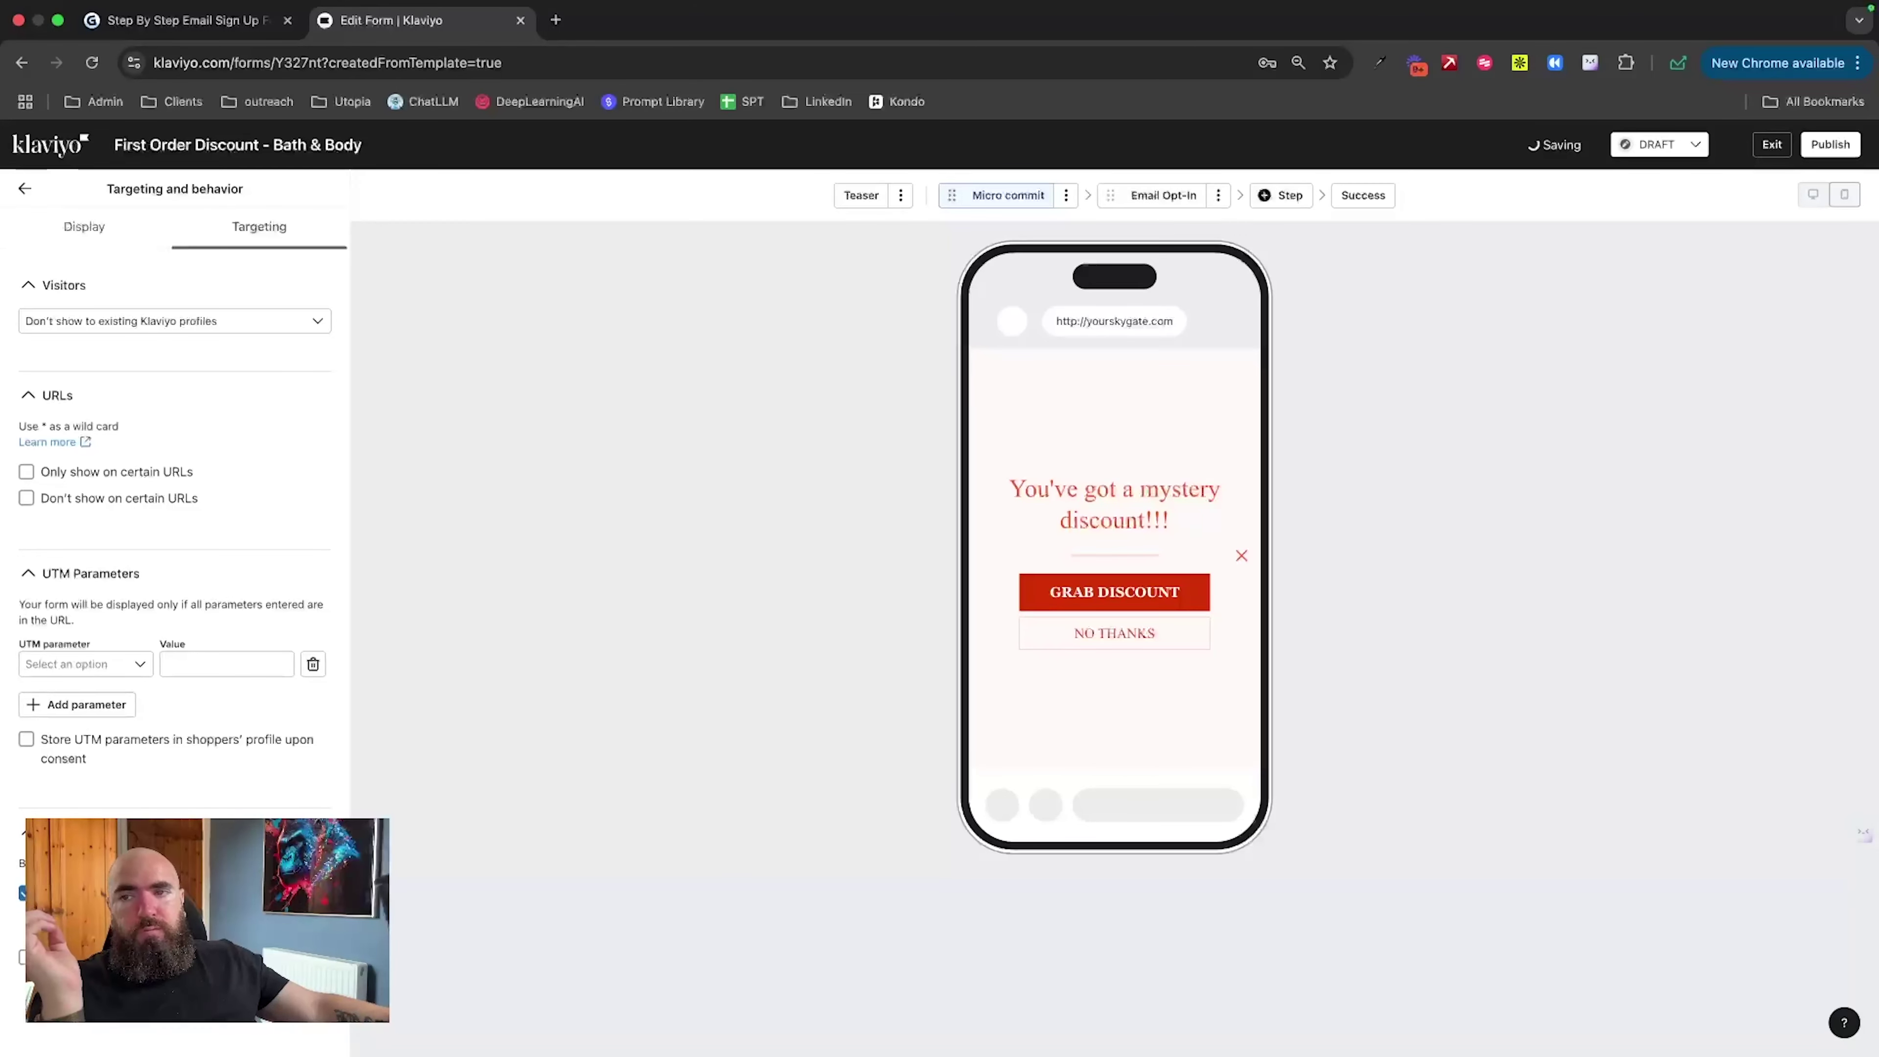
pyautogui.click(74, 925)
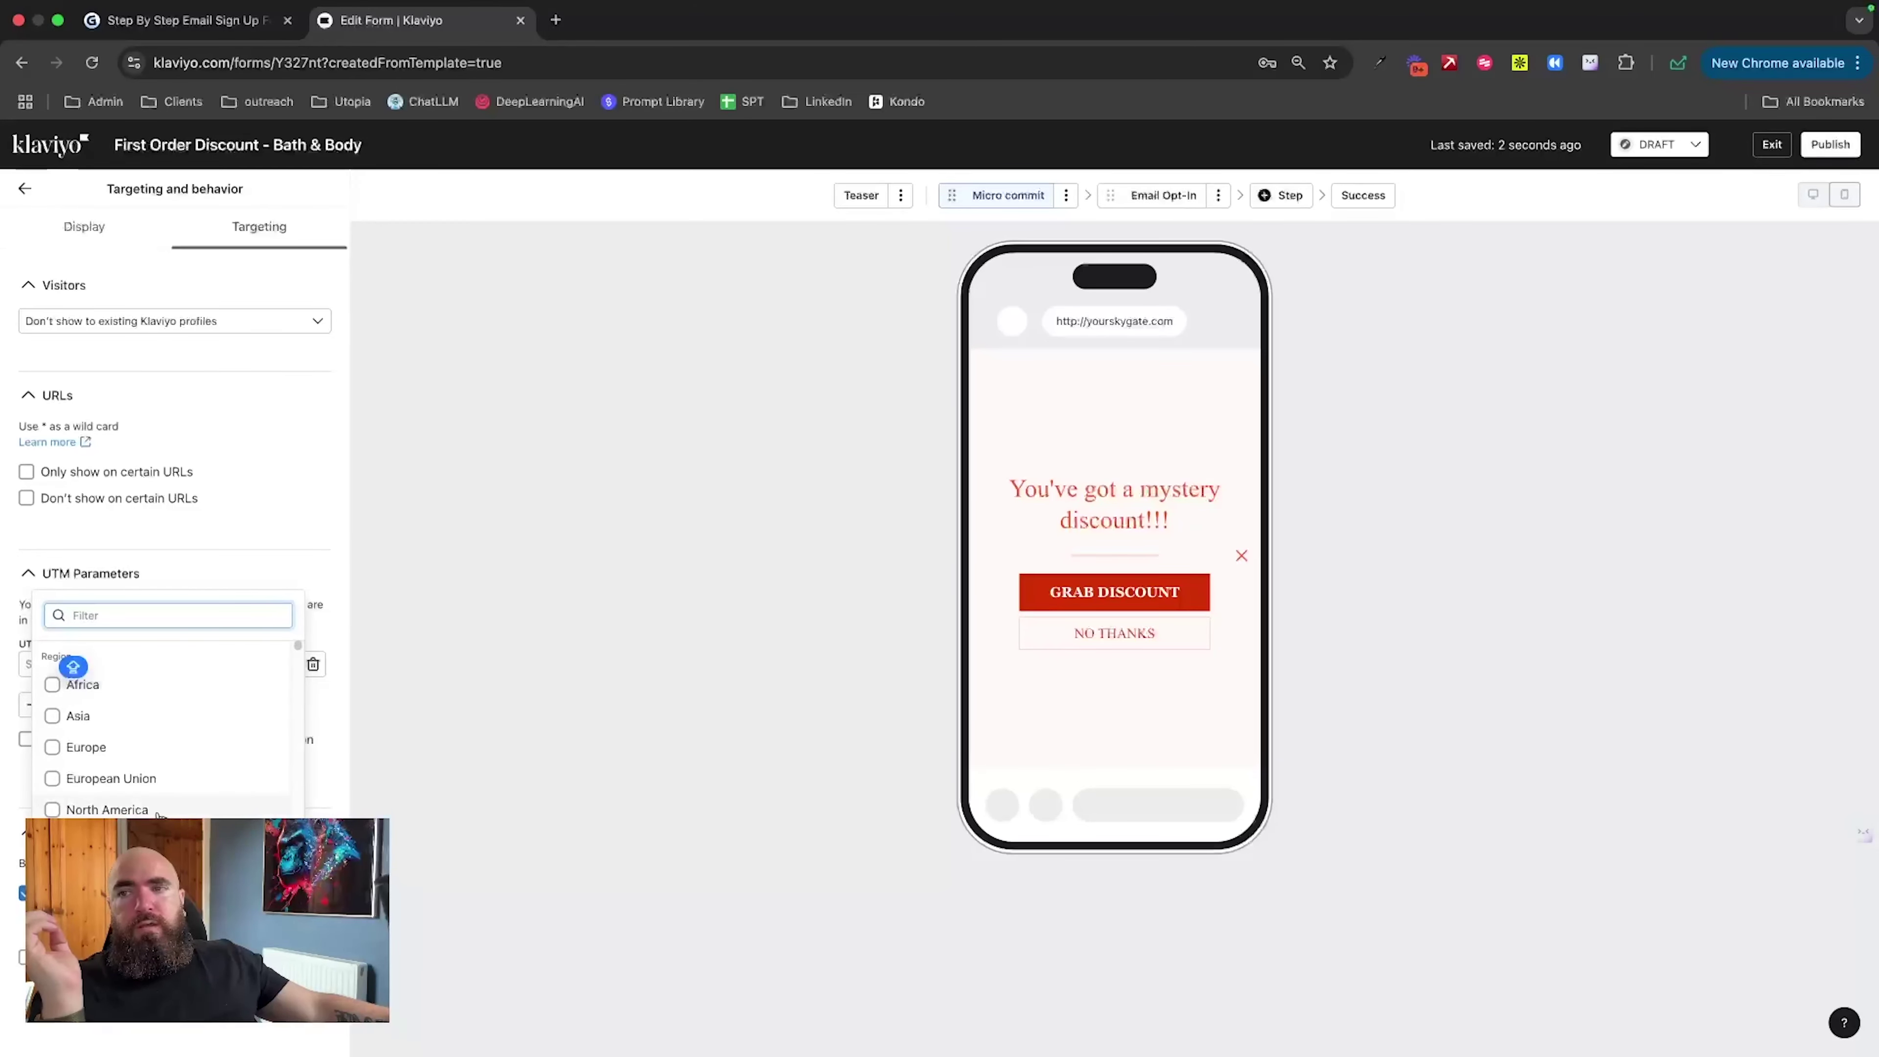
pyautogui.click(87, 810)
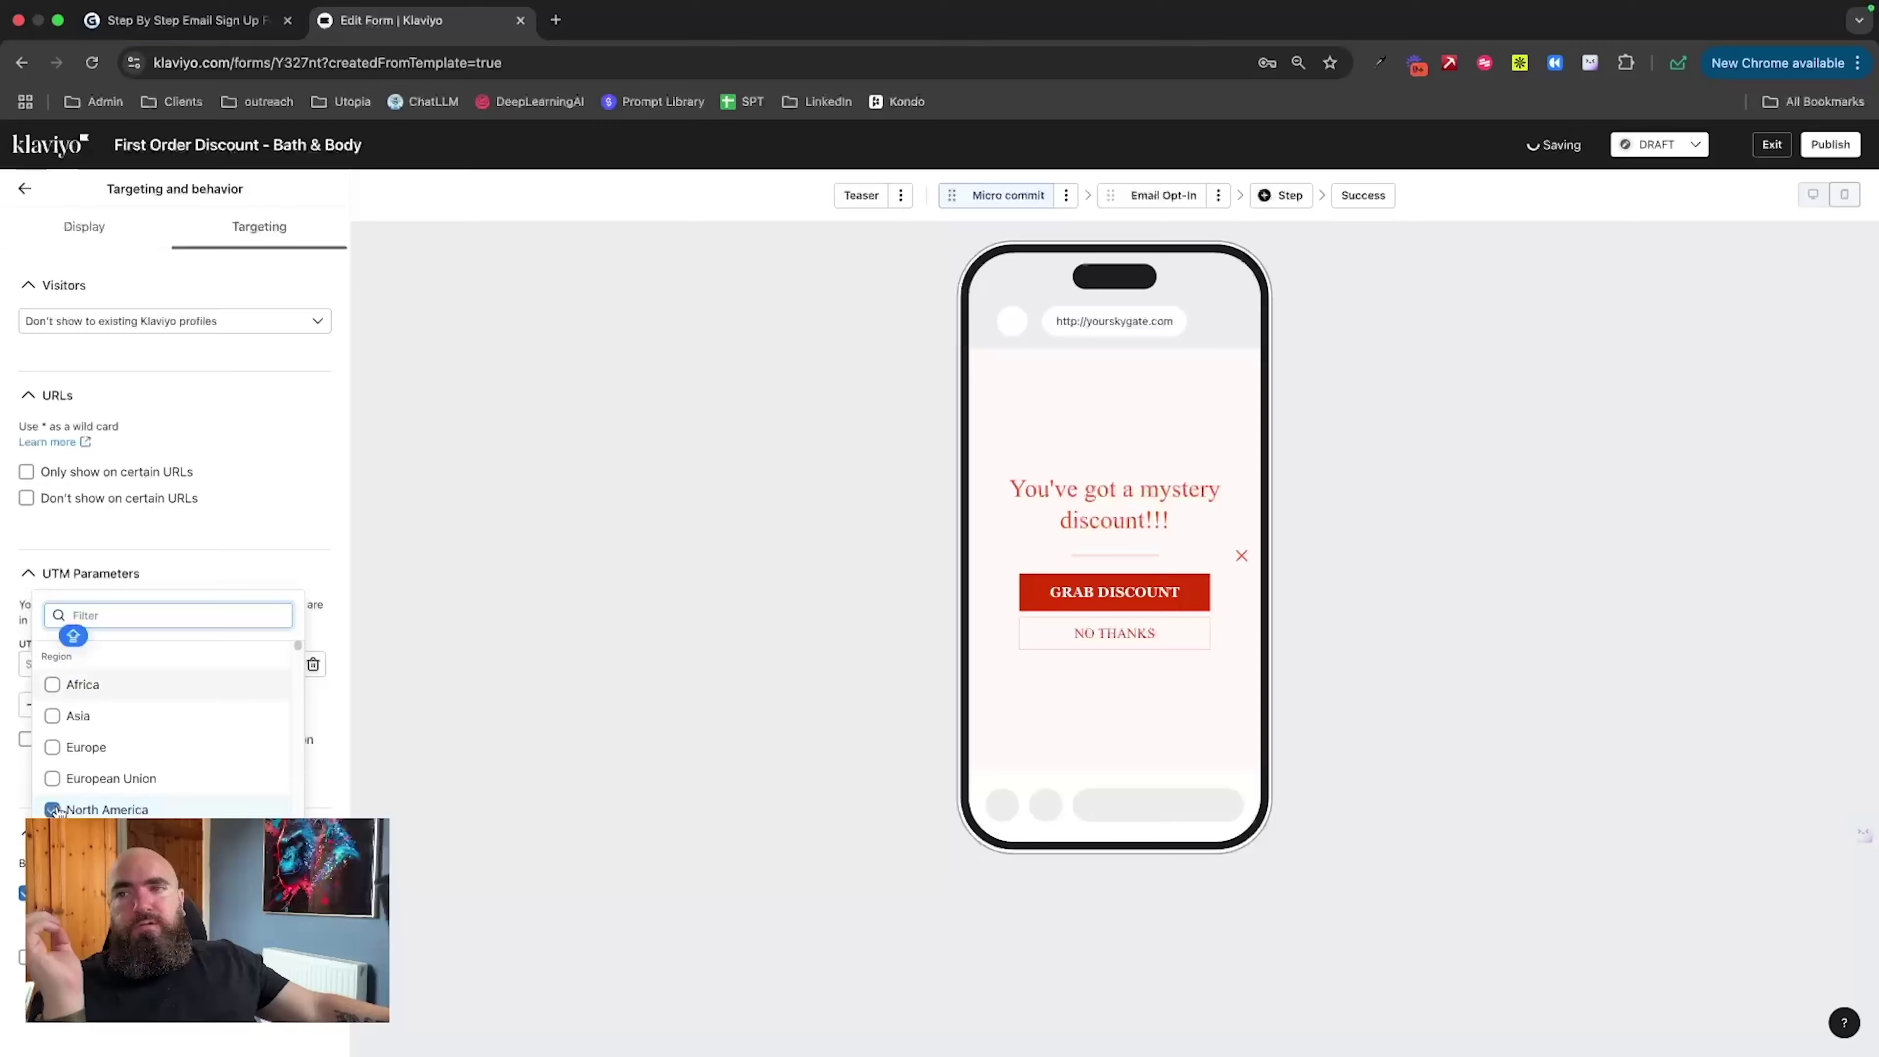
pyautogui.scroll(-3, 63, 784)
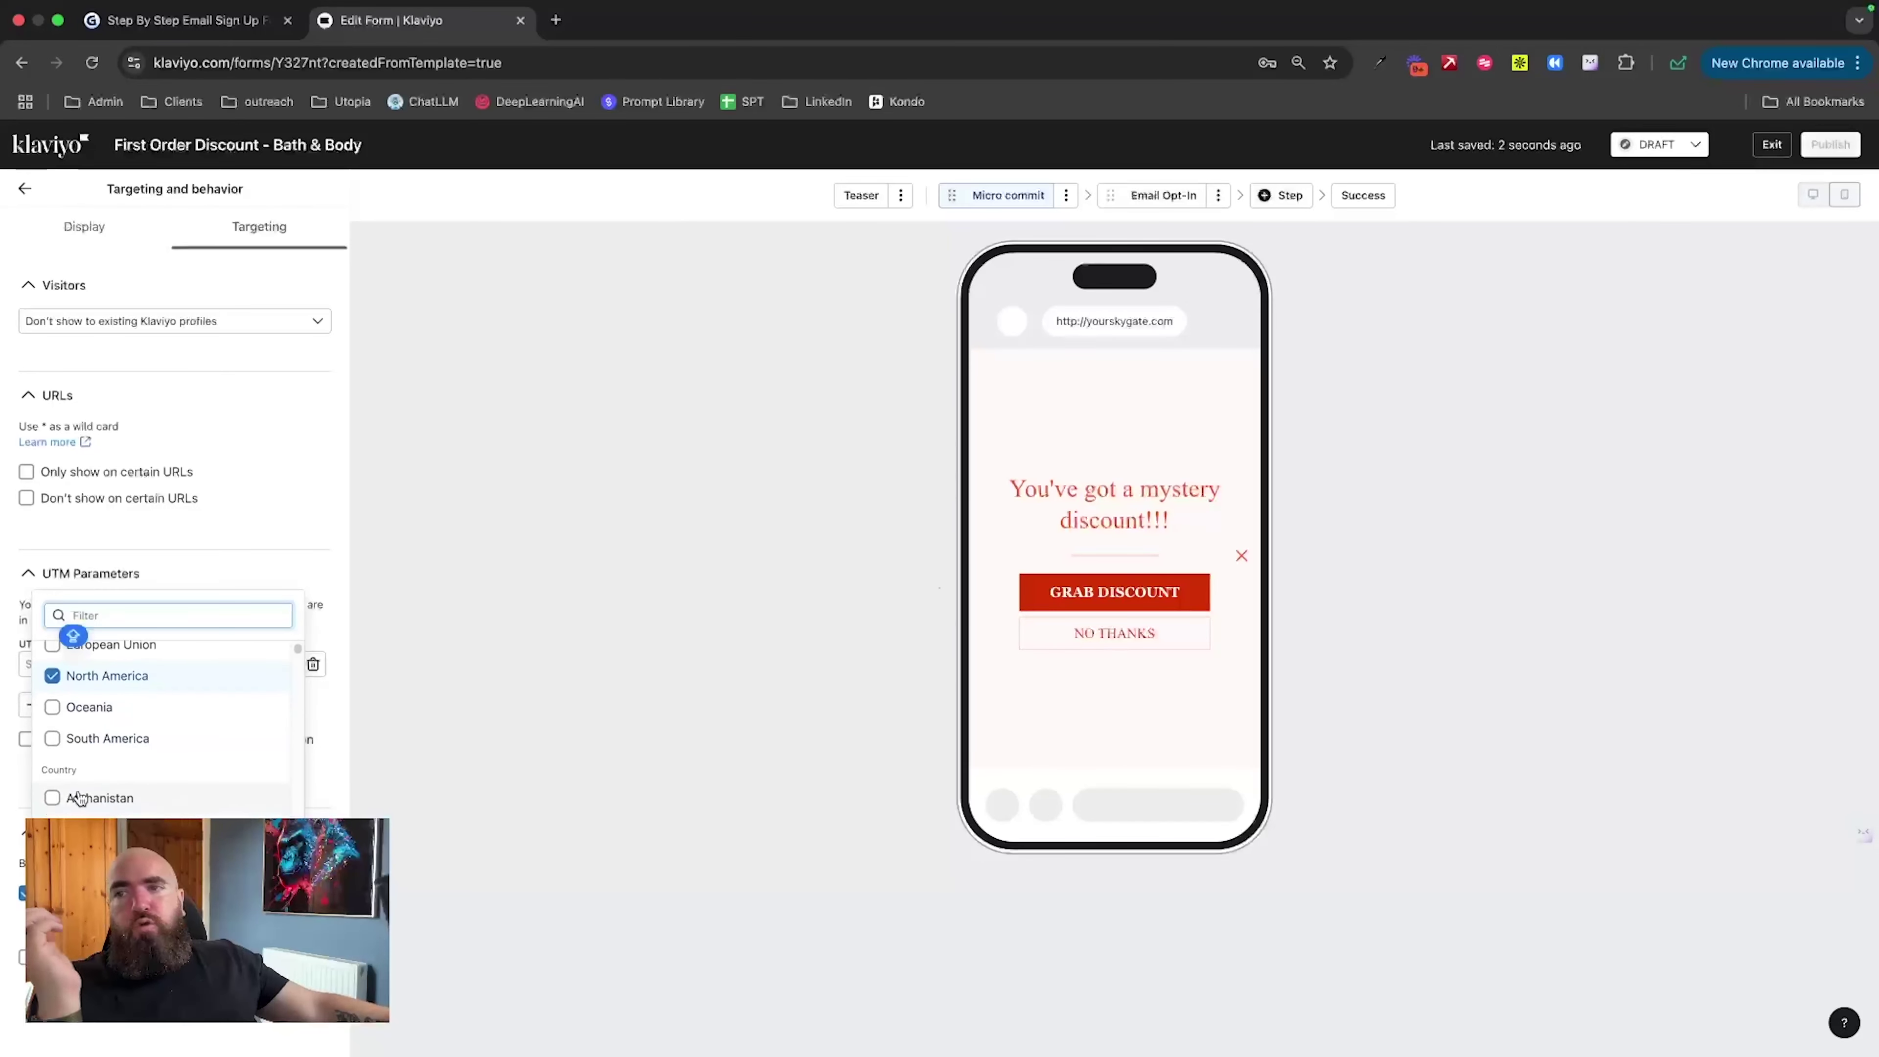
pyautogui.scroll(3, 63, 801)
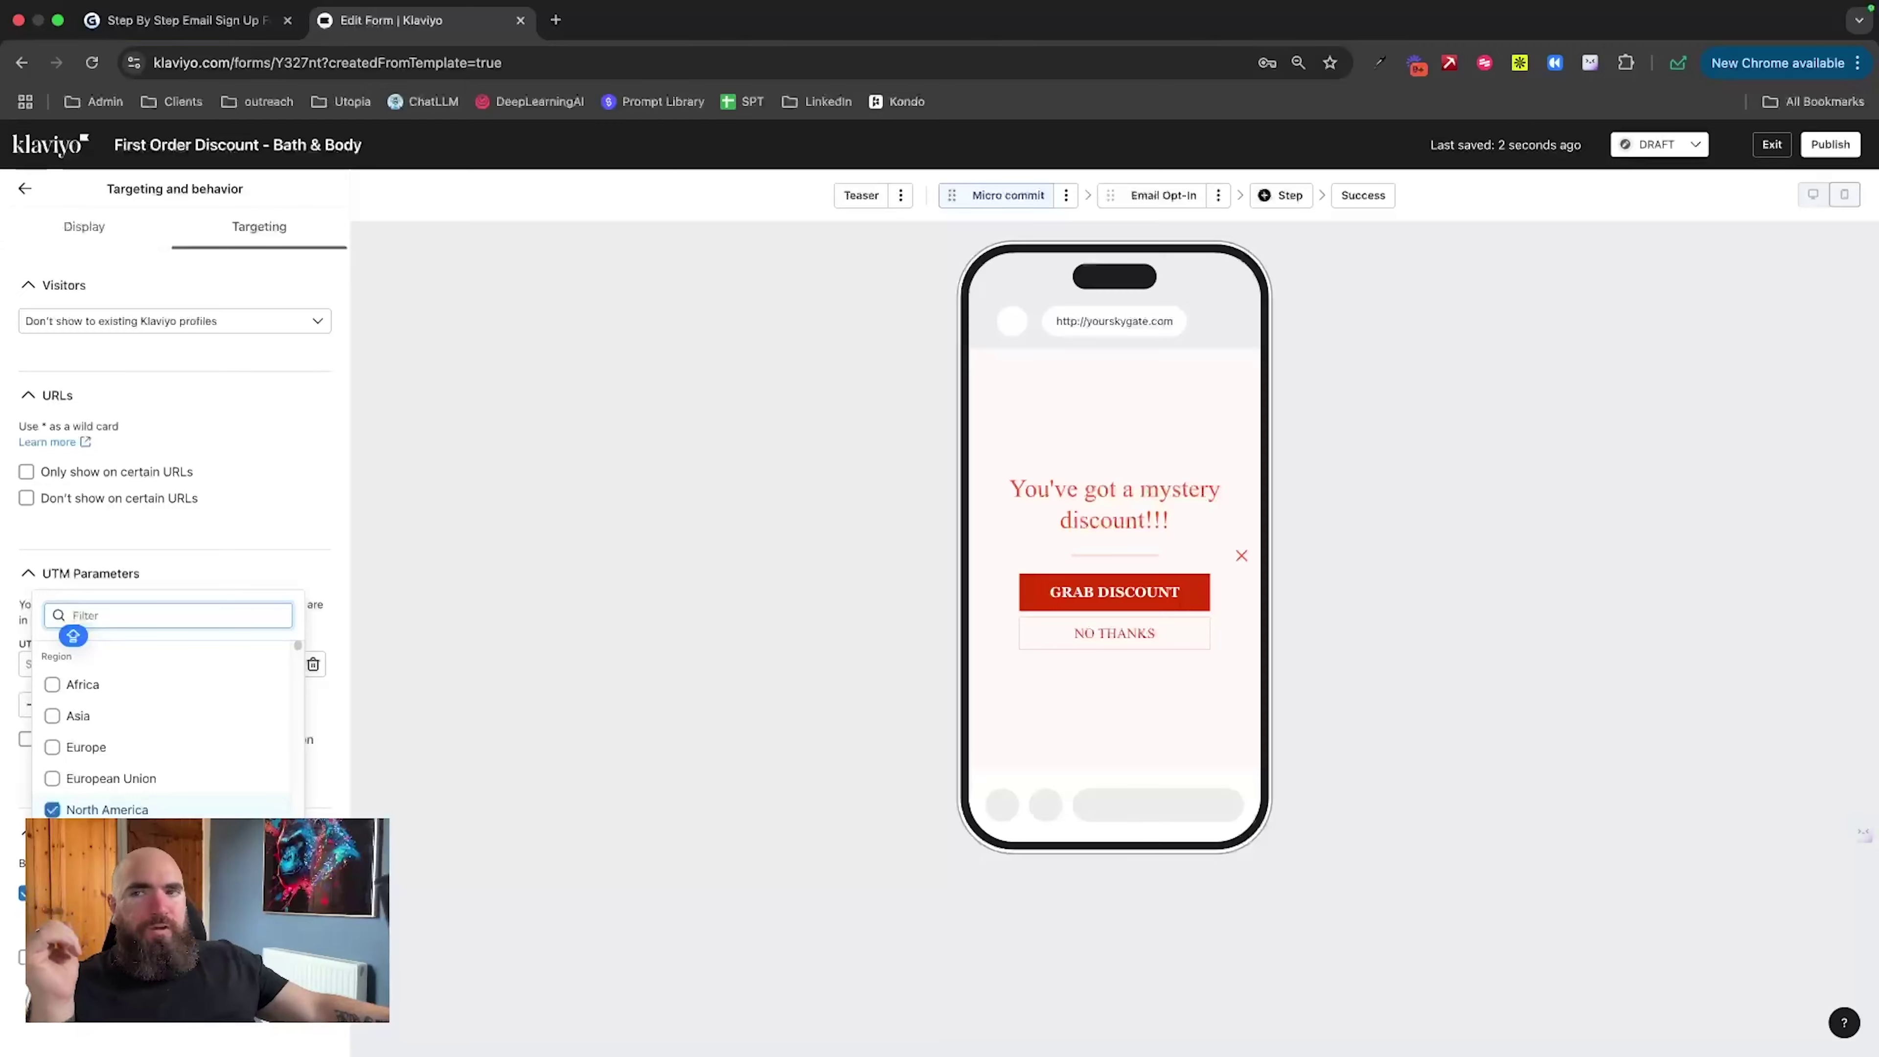
# Step: Enable the second location targeting option and choose regions including Africa, Asia, Europe, European Union and Oceania for it
pyautogui.press('Escape')
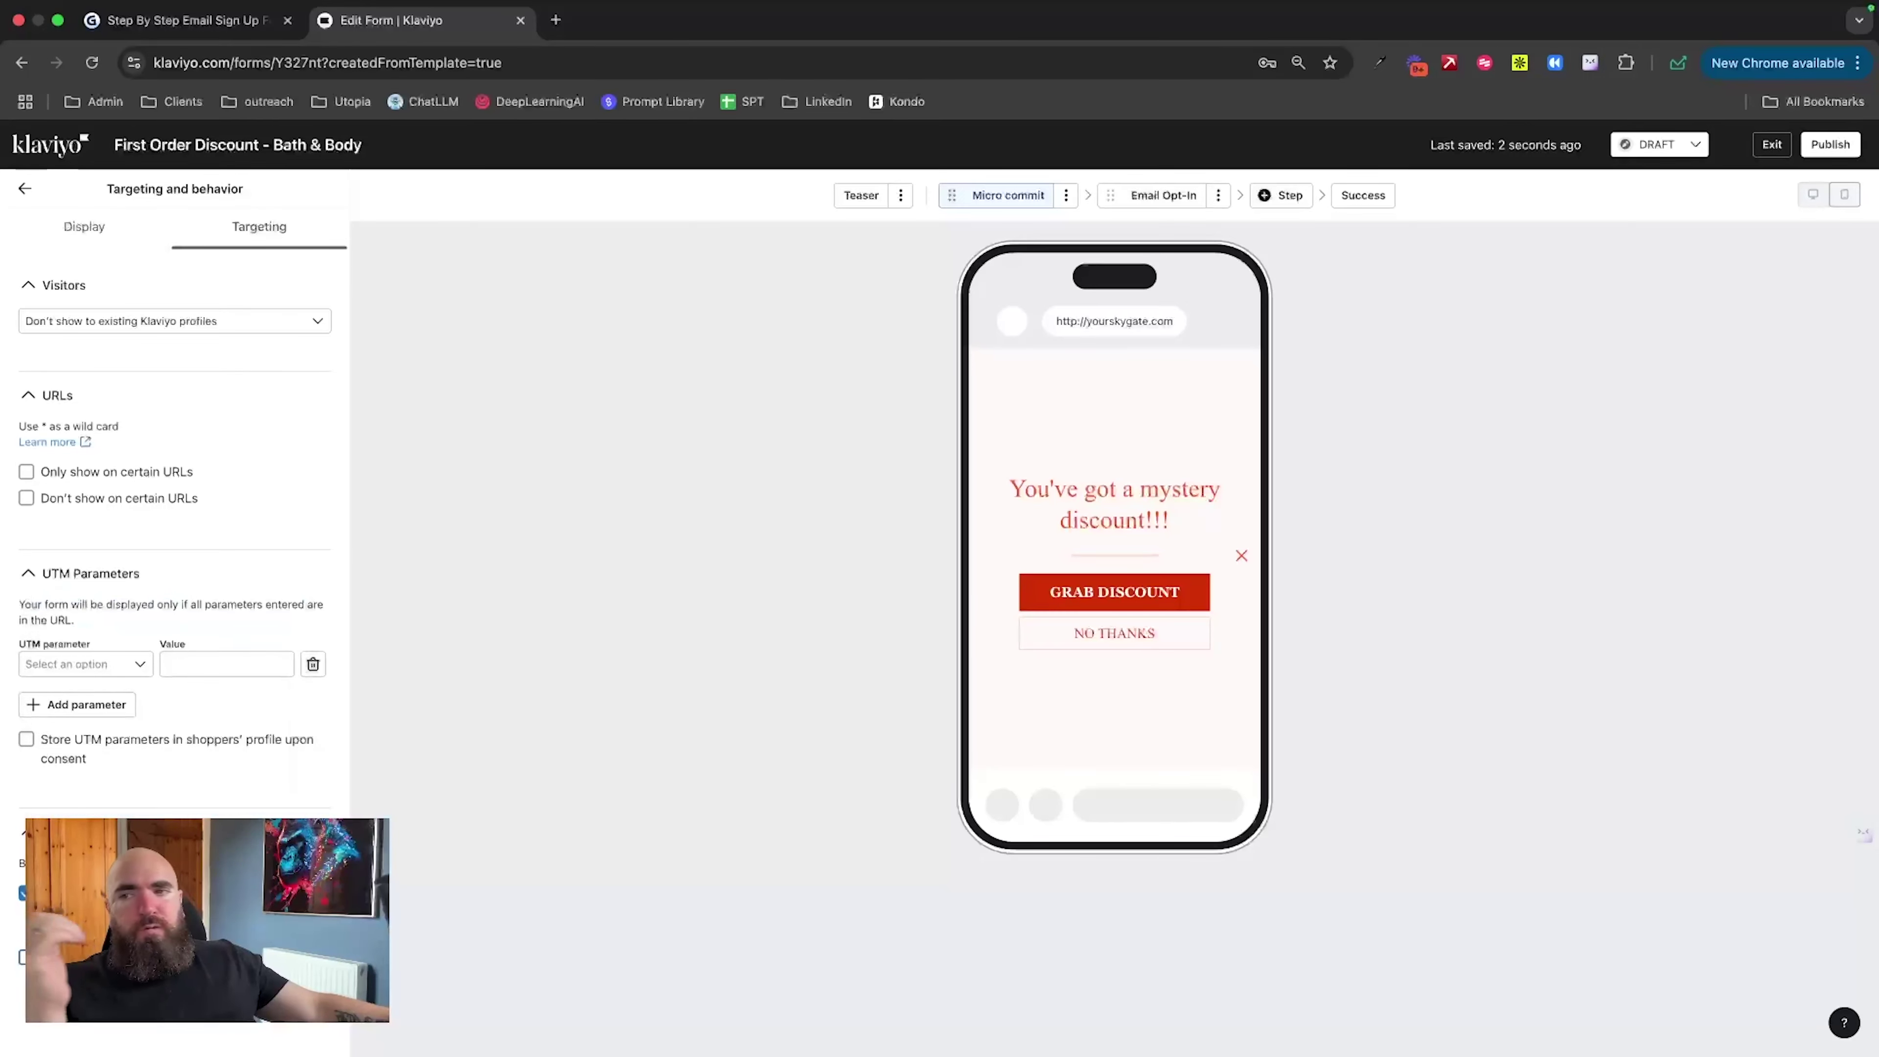
pyautogui.click(111, 925)
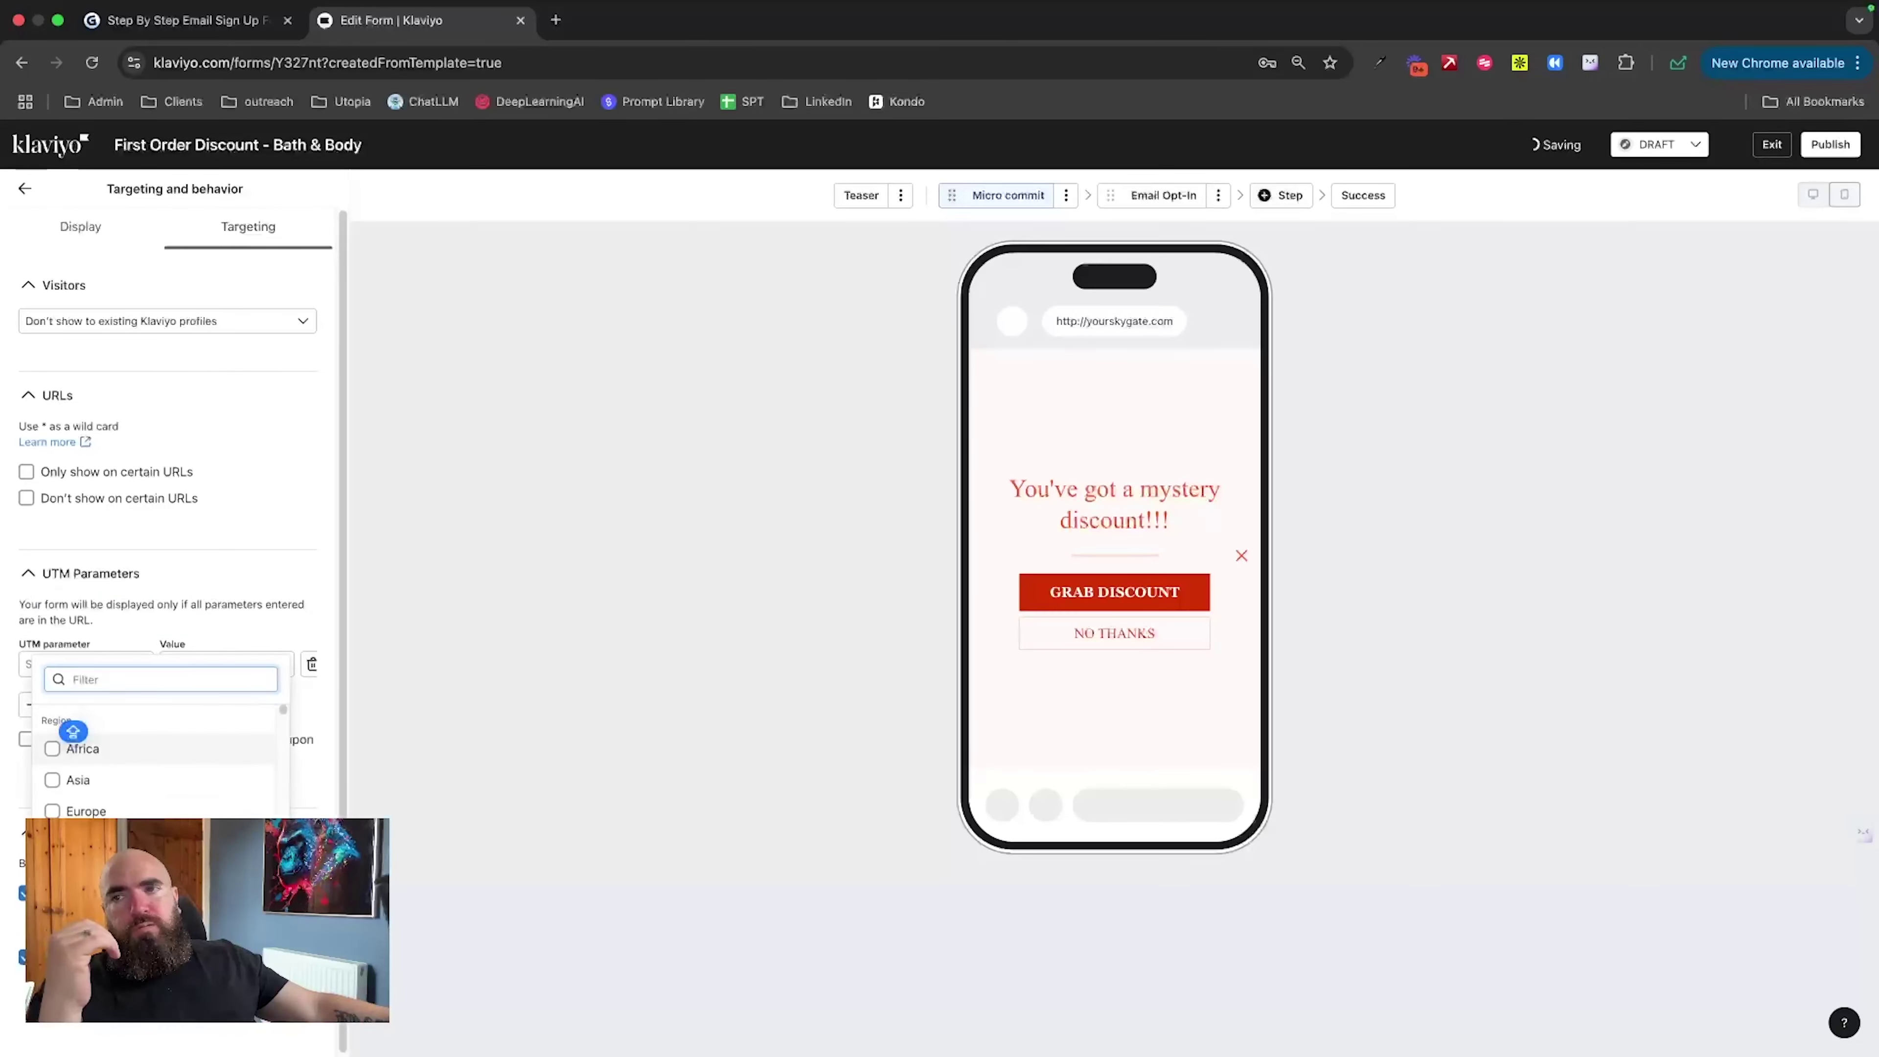
pyautogui.click(53, 748)
pyautogui.click(52, 779)
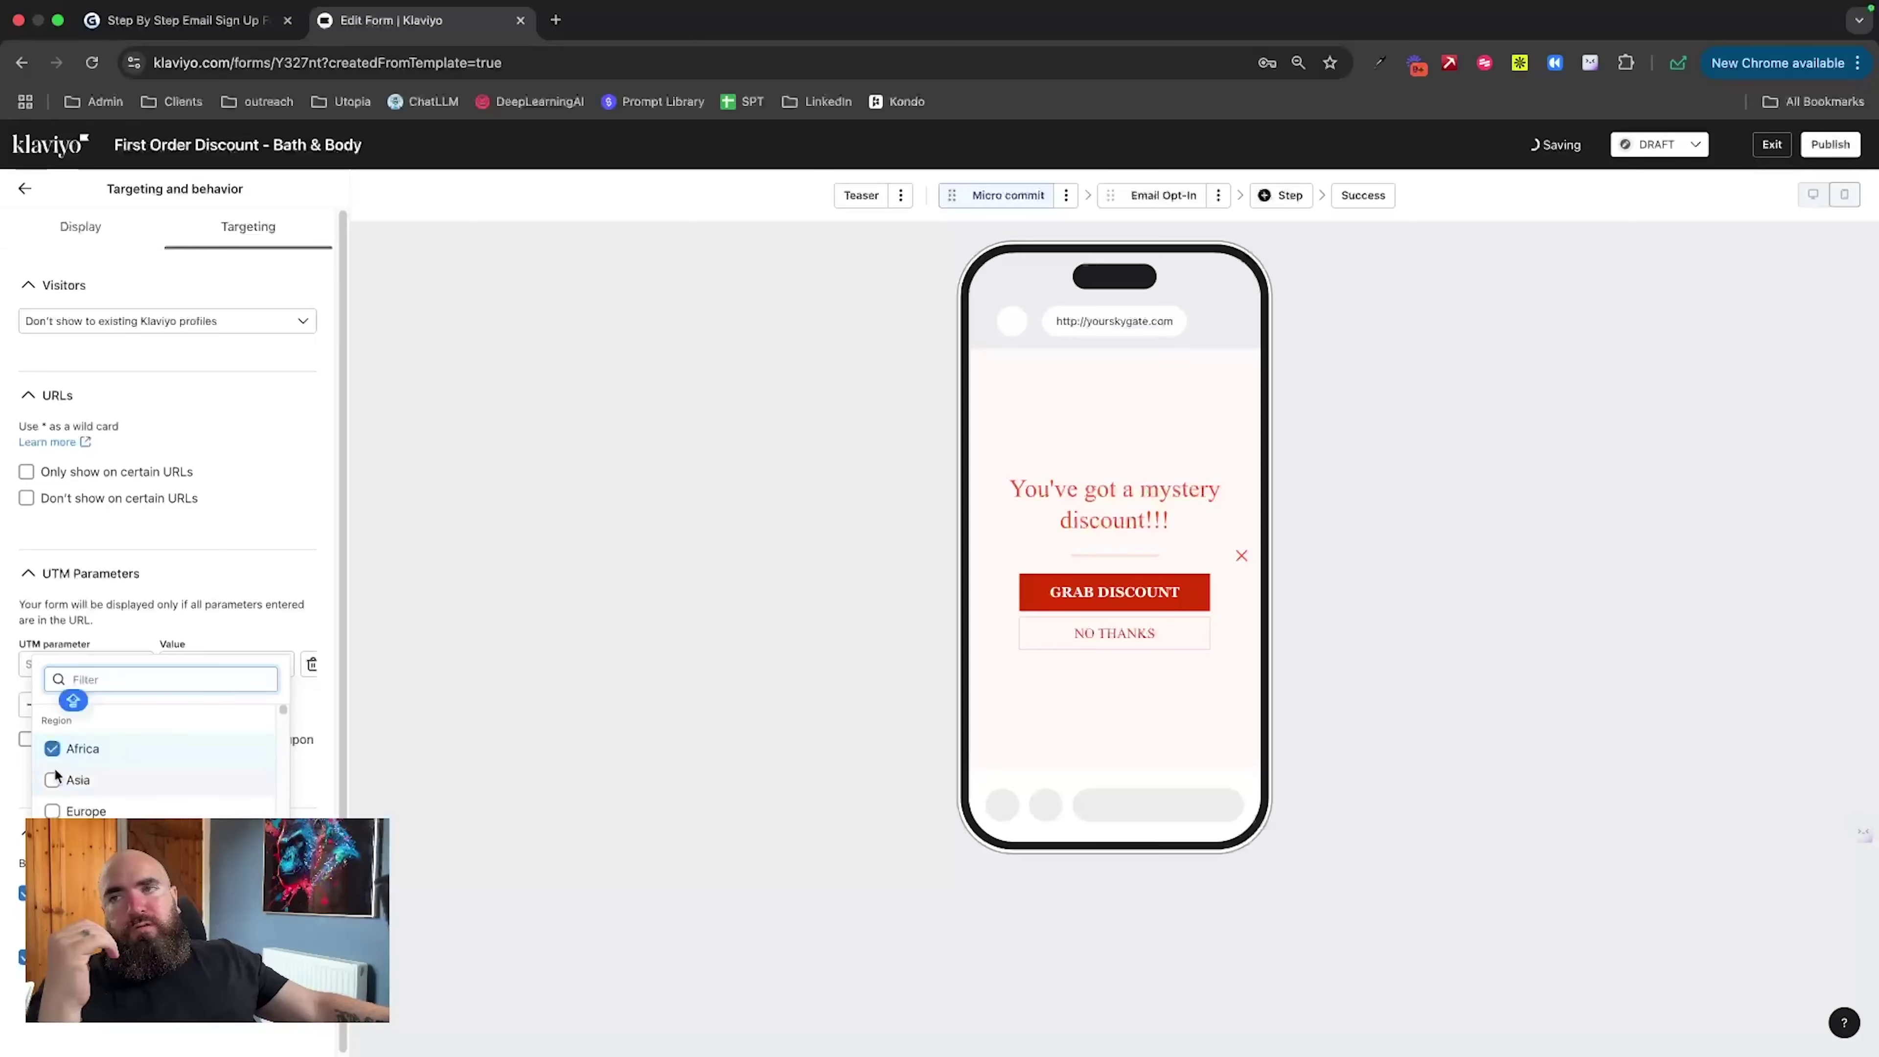
pyautogui.click(52, 810)
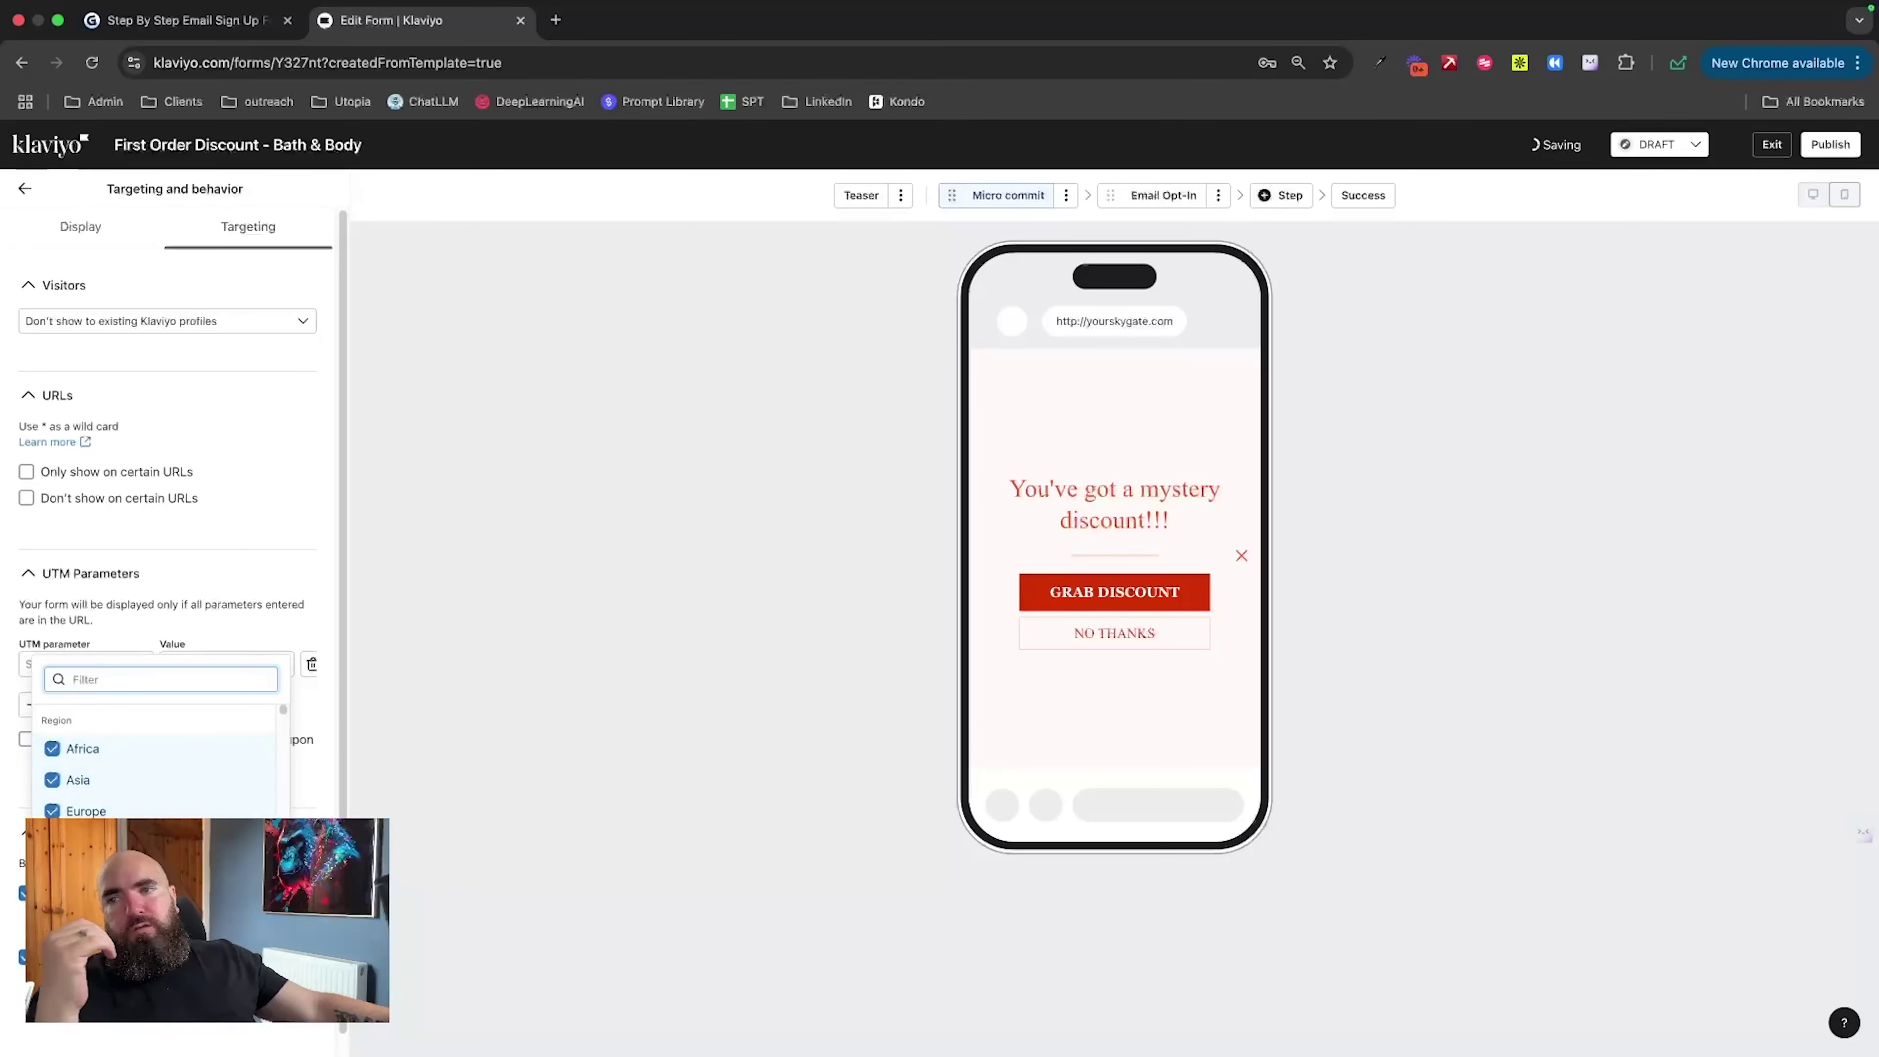
pyautogui.scroll(-1, 74, 703)
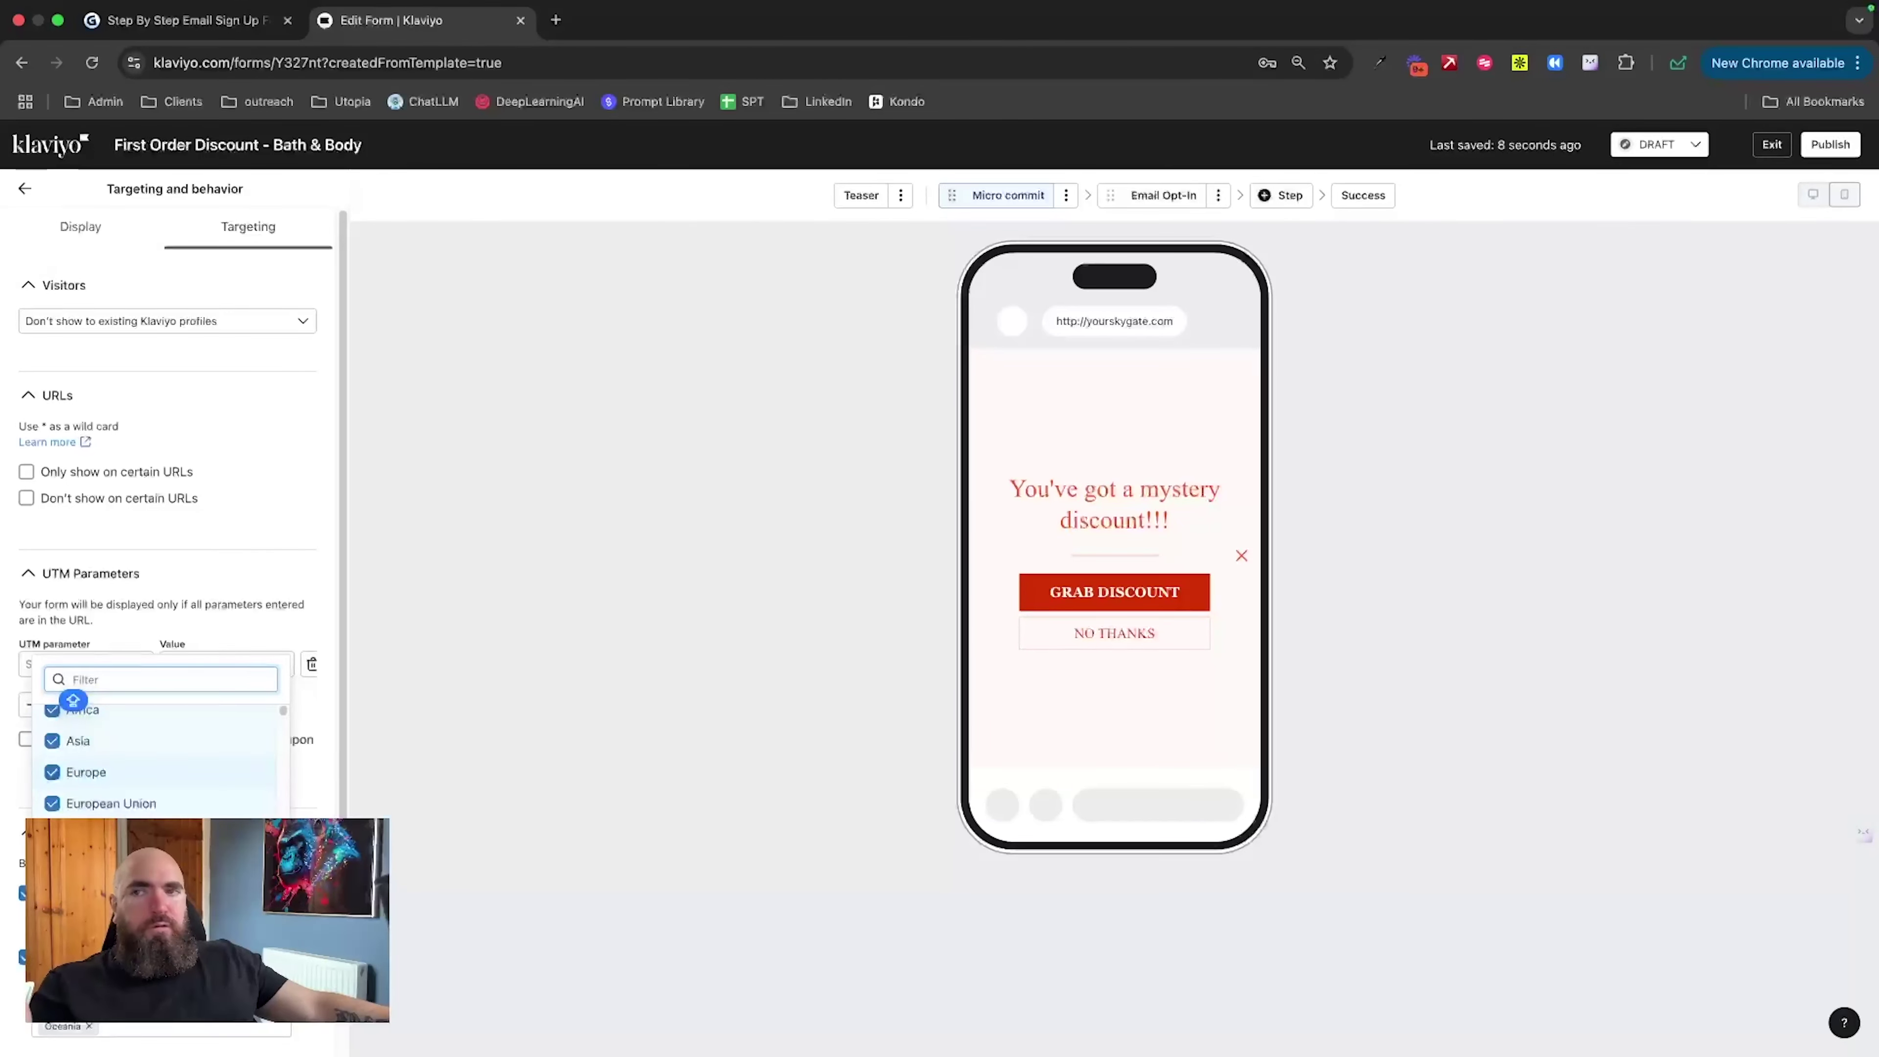
# Step: Turn off both location targeting options and return to the form overview
pyautogui.press('Escape')
pyautogui.click(27, 894)
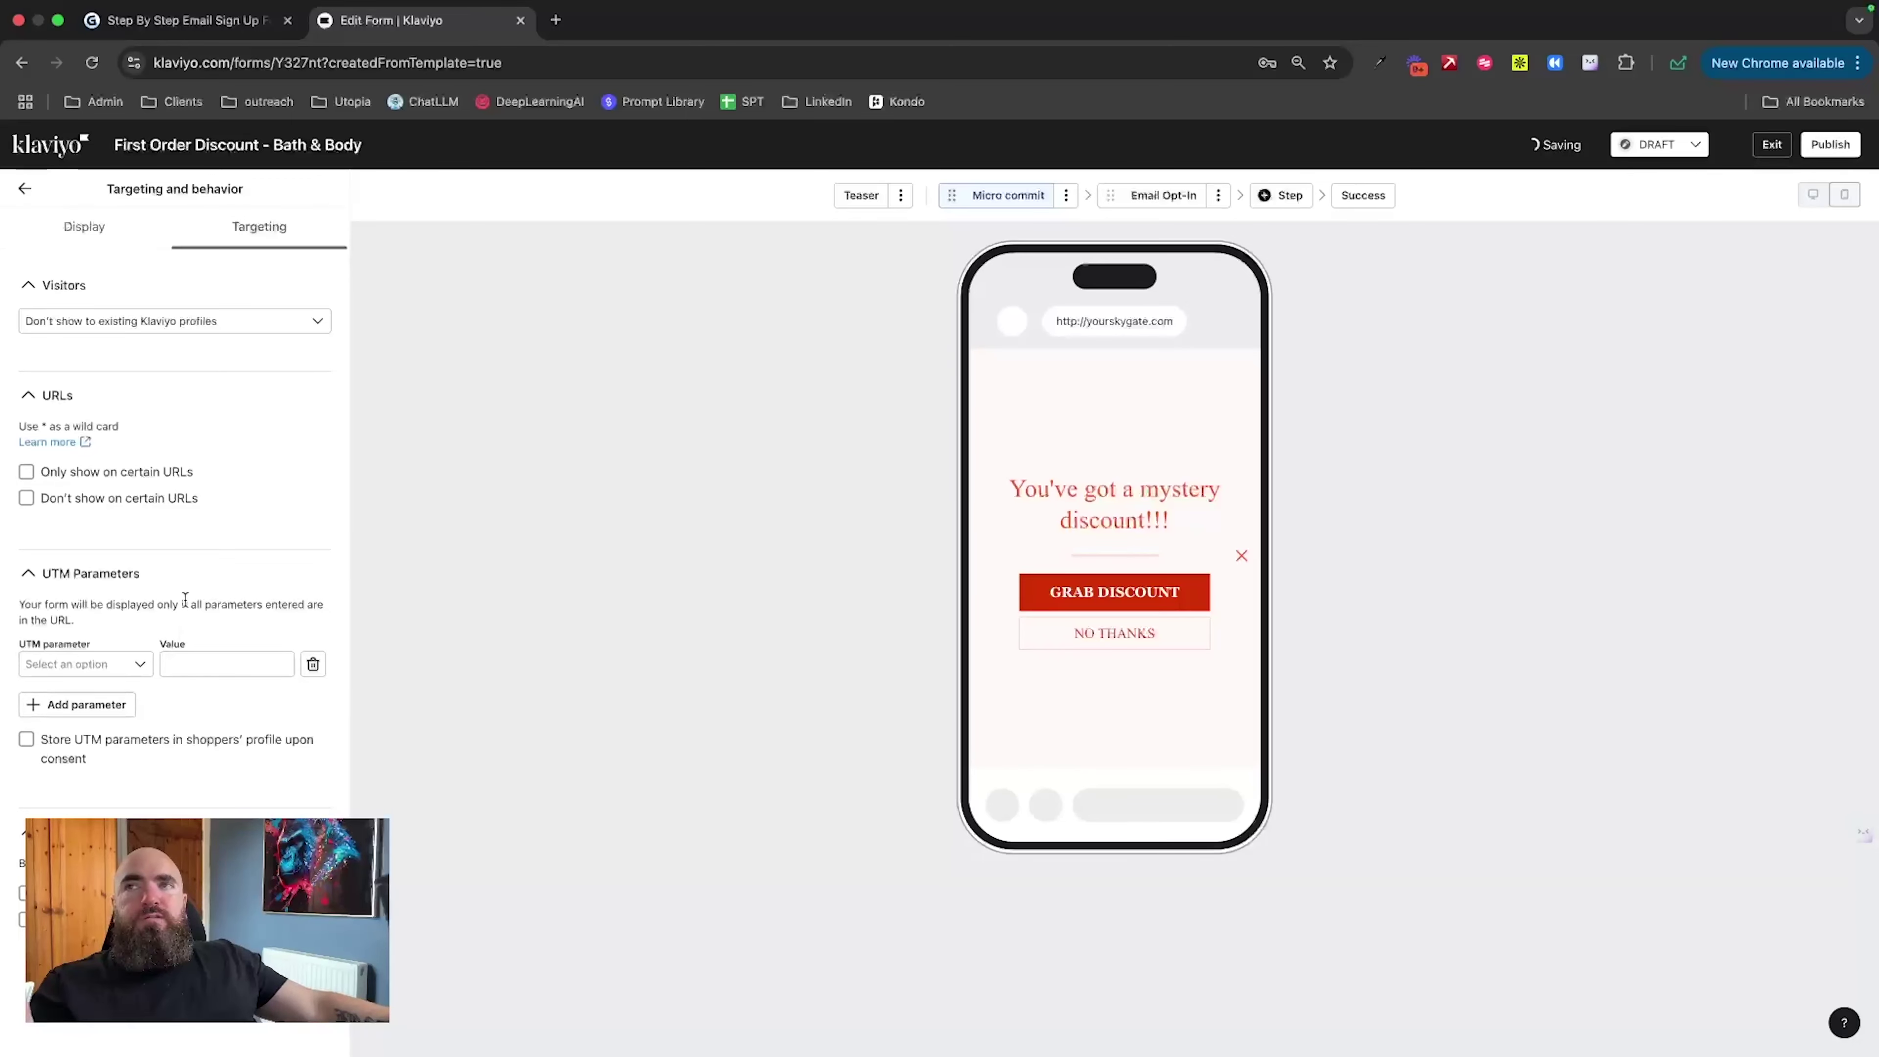
pyautogui.click(24, 188)
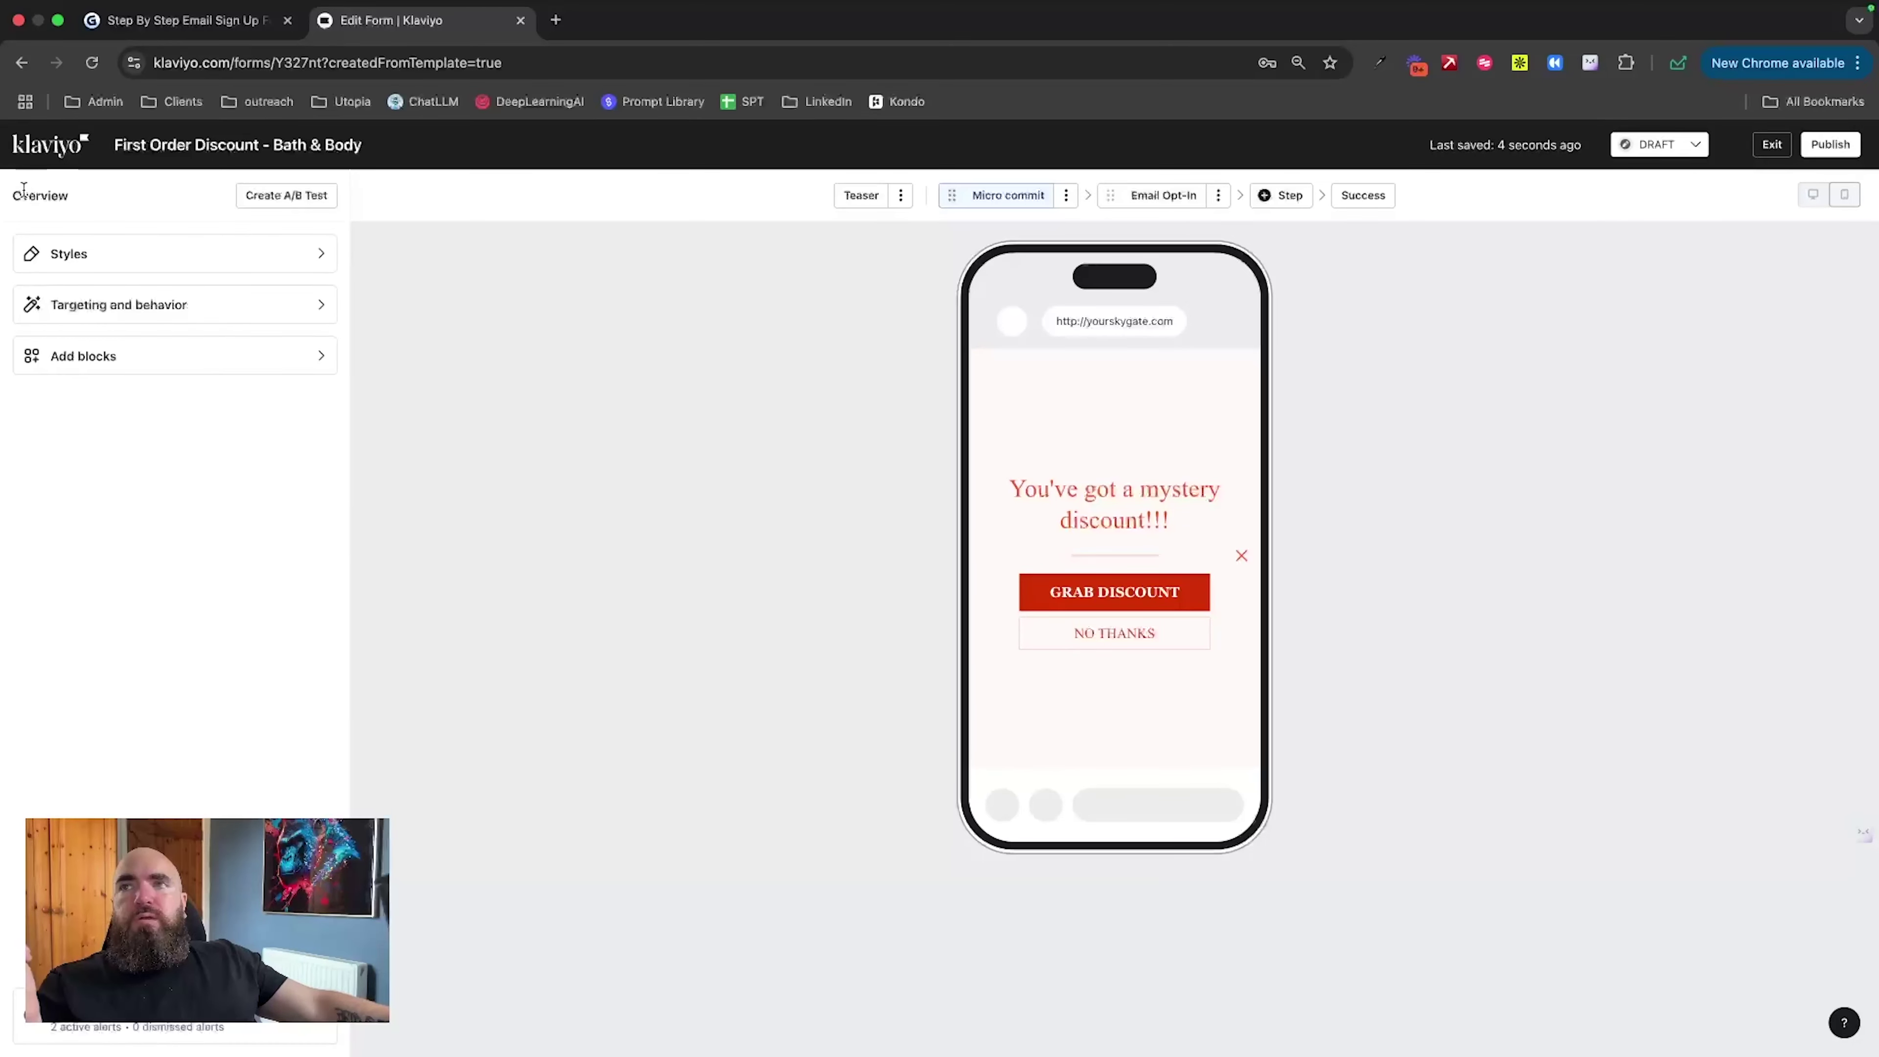
# Step: Review the available form type and content width options in the form's styles
pyautogui.click(146, 259)
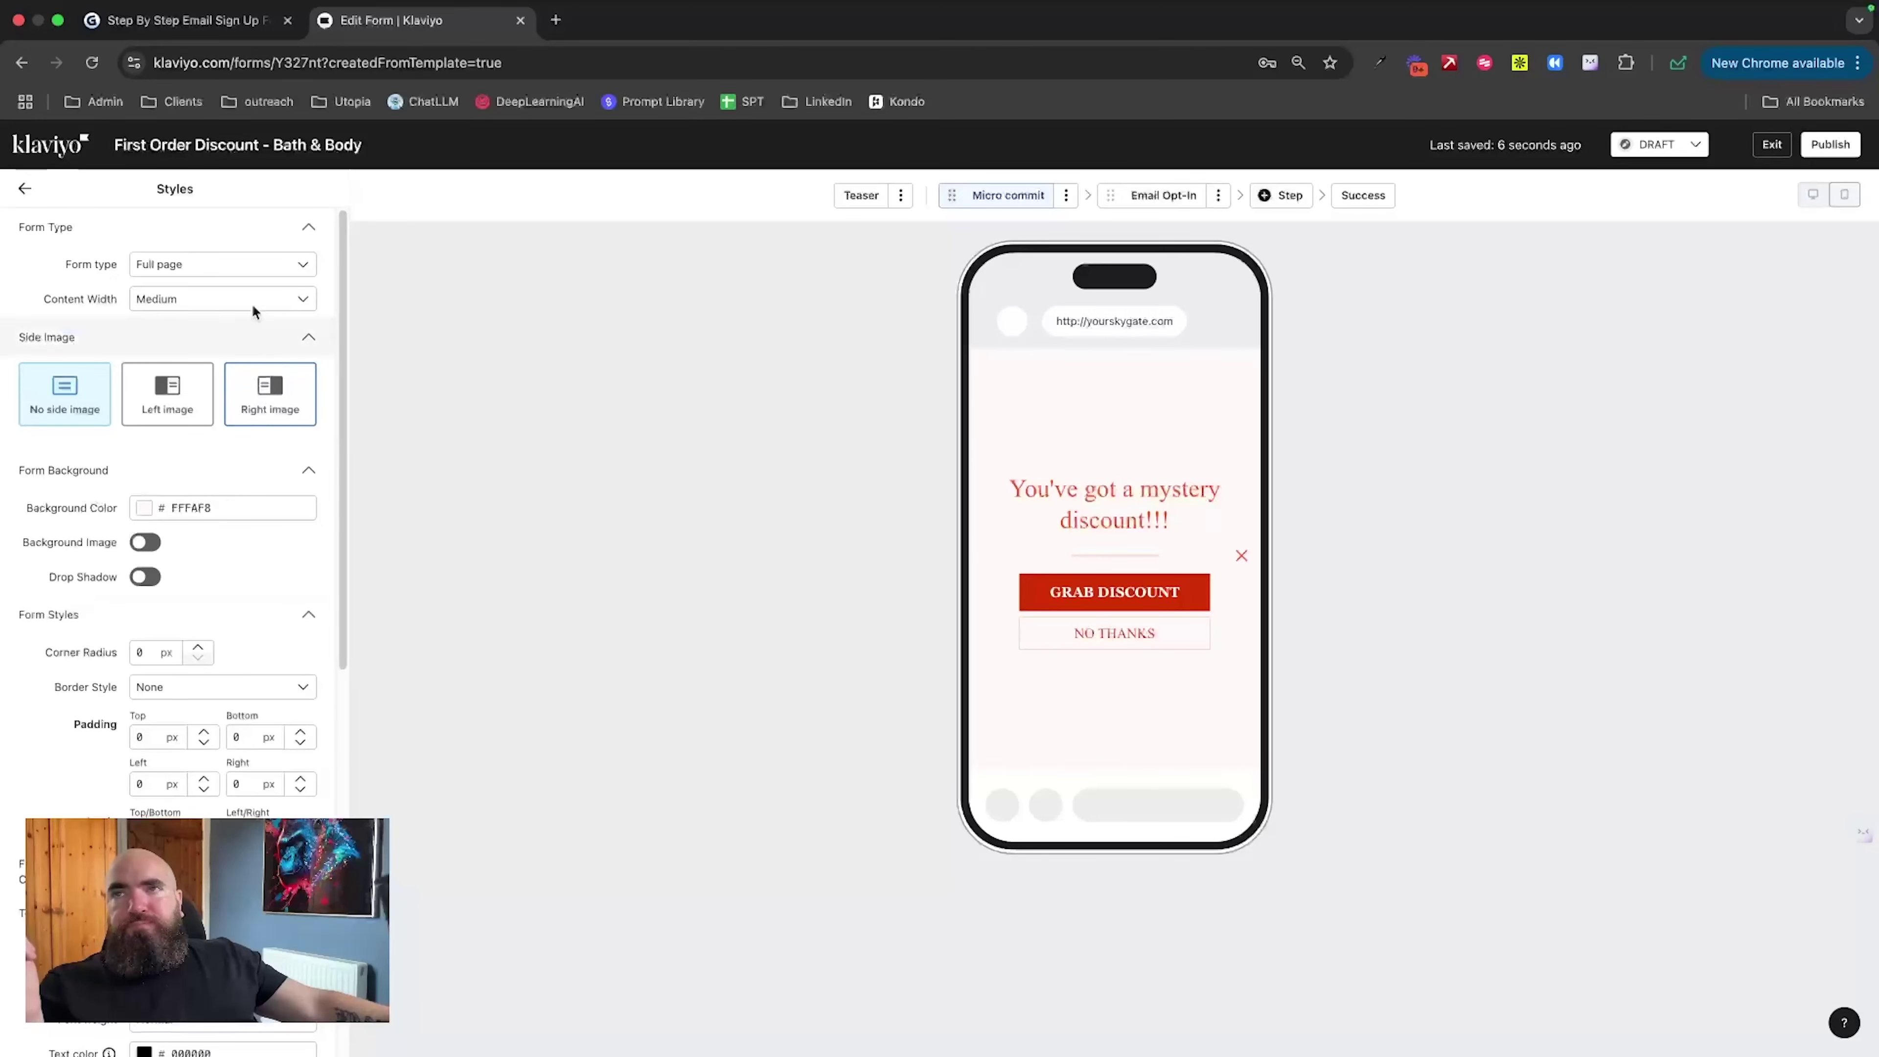
pyautogui.click(244, 264)
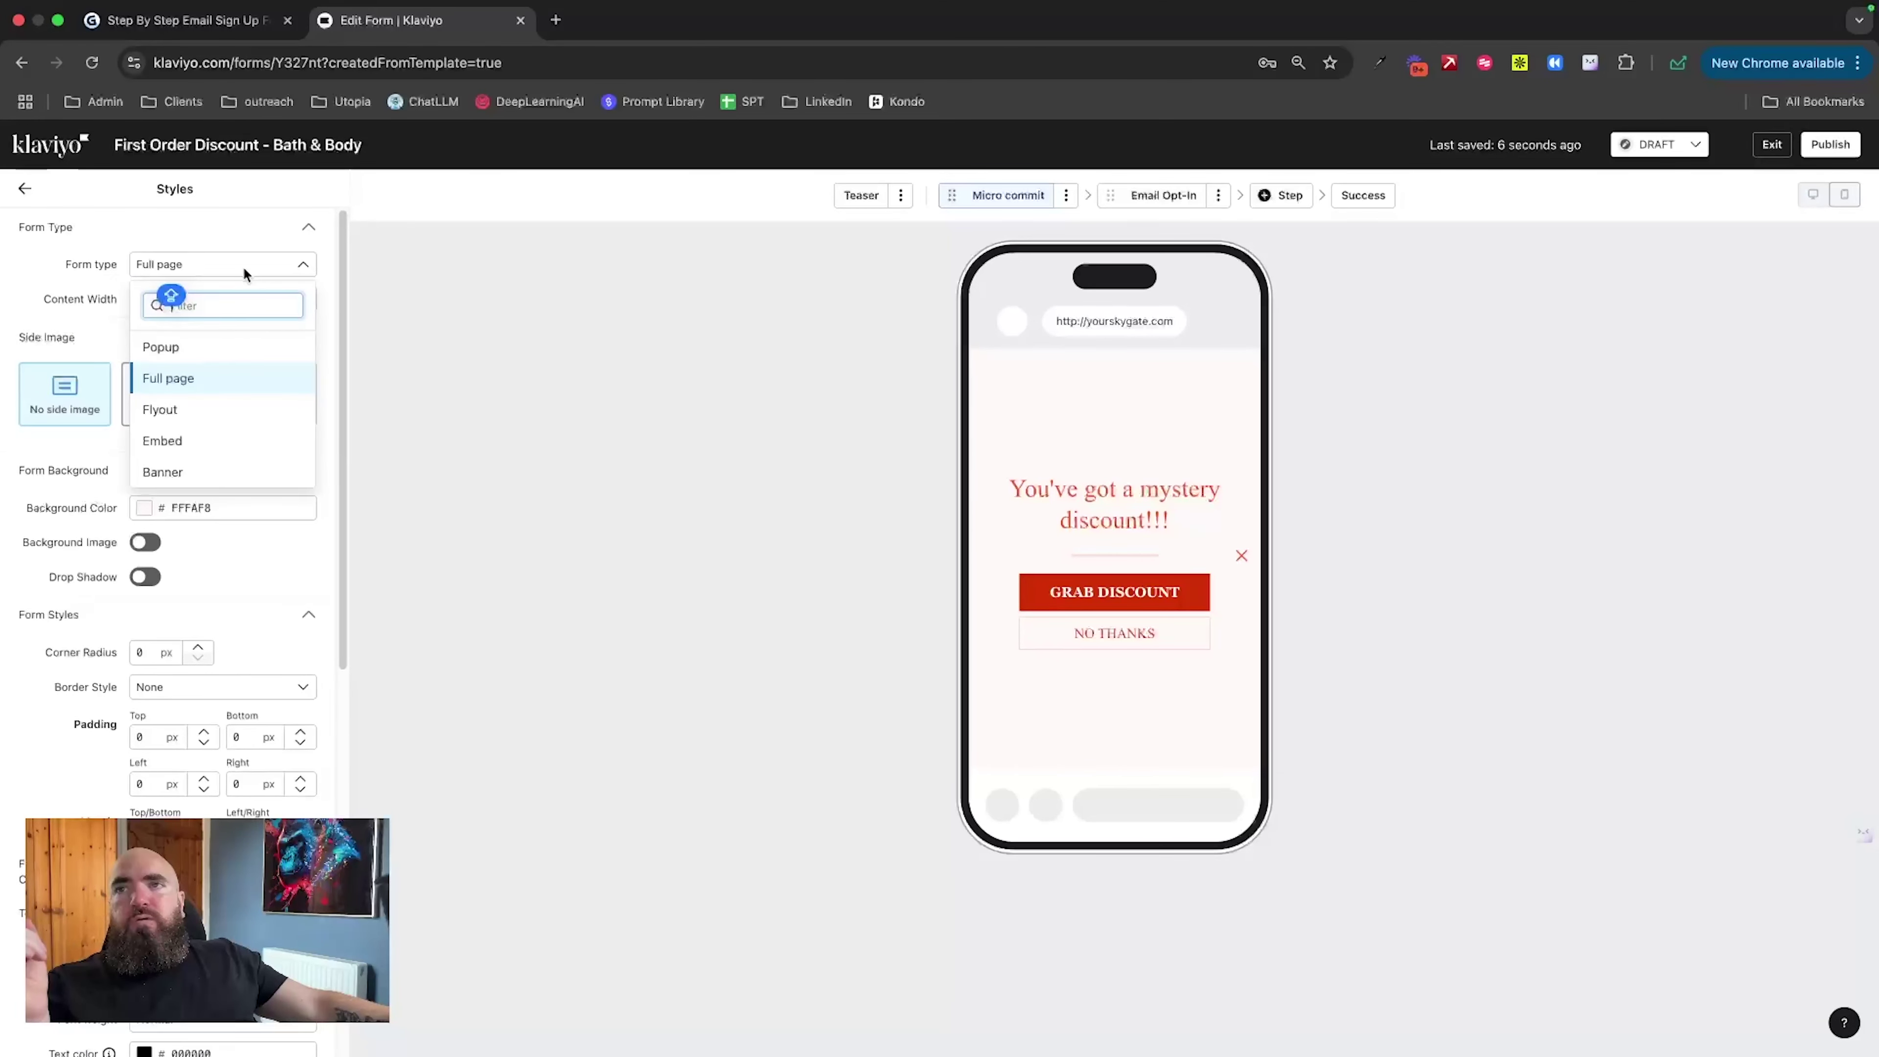
pyautogui.click(245, 268)
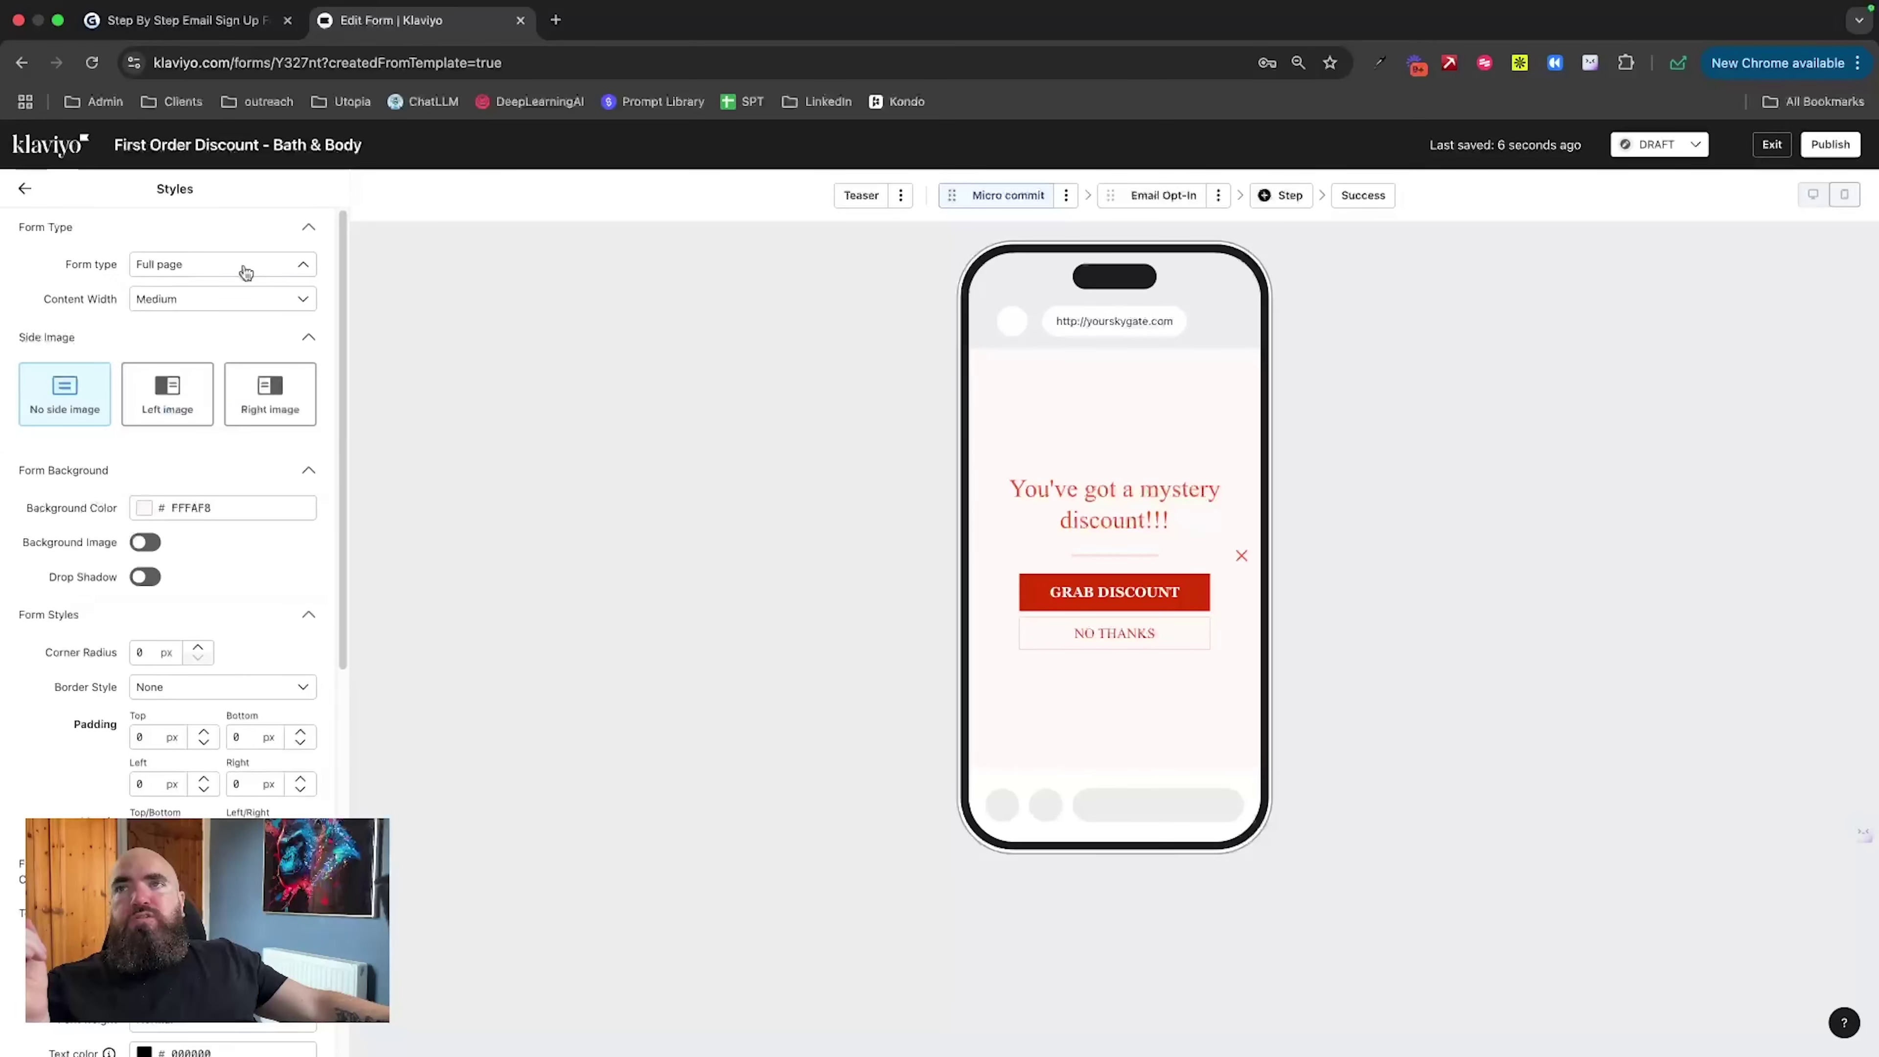
pyautogui.click(260, 301)
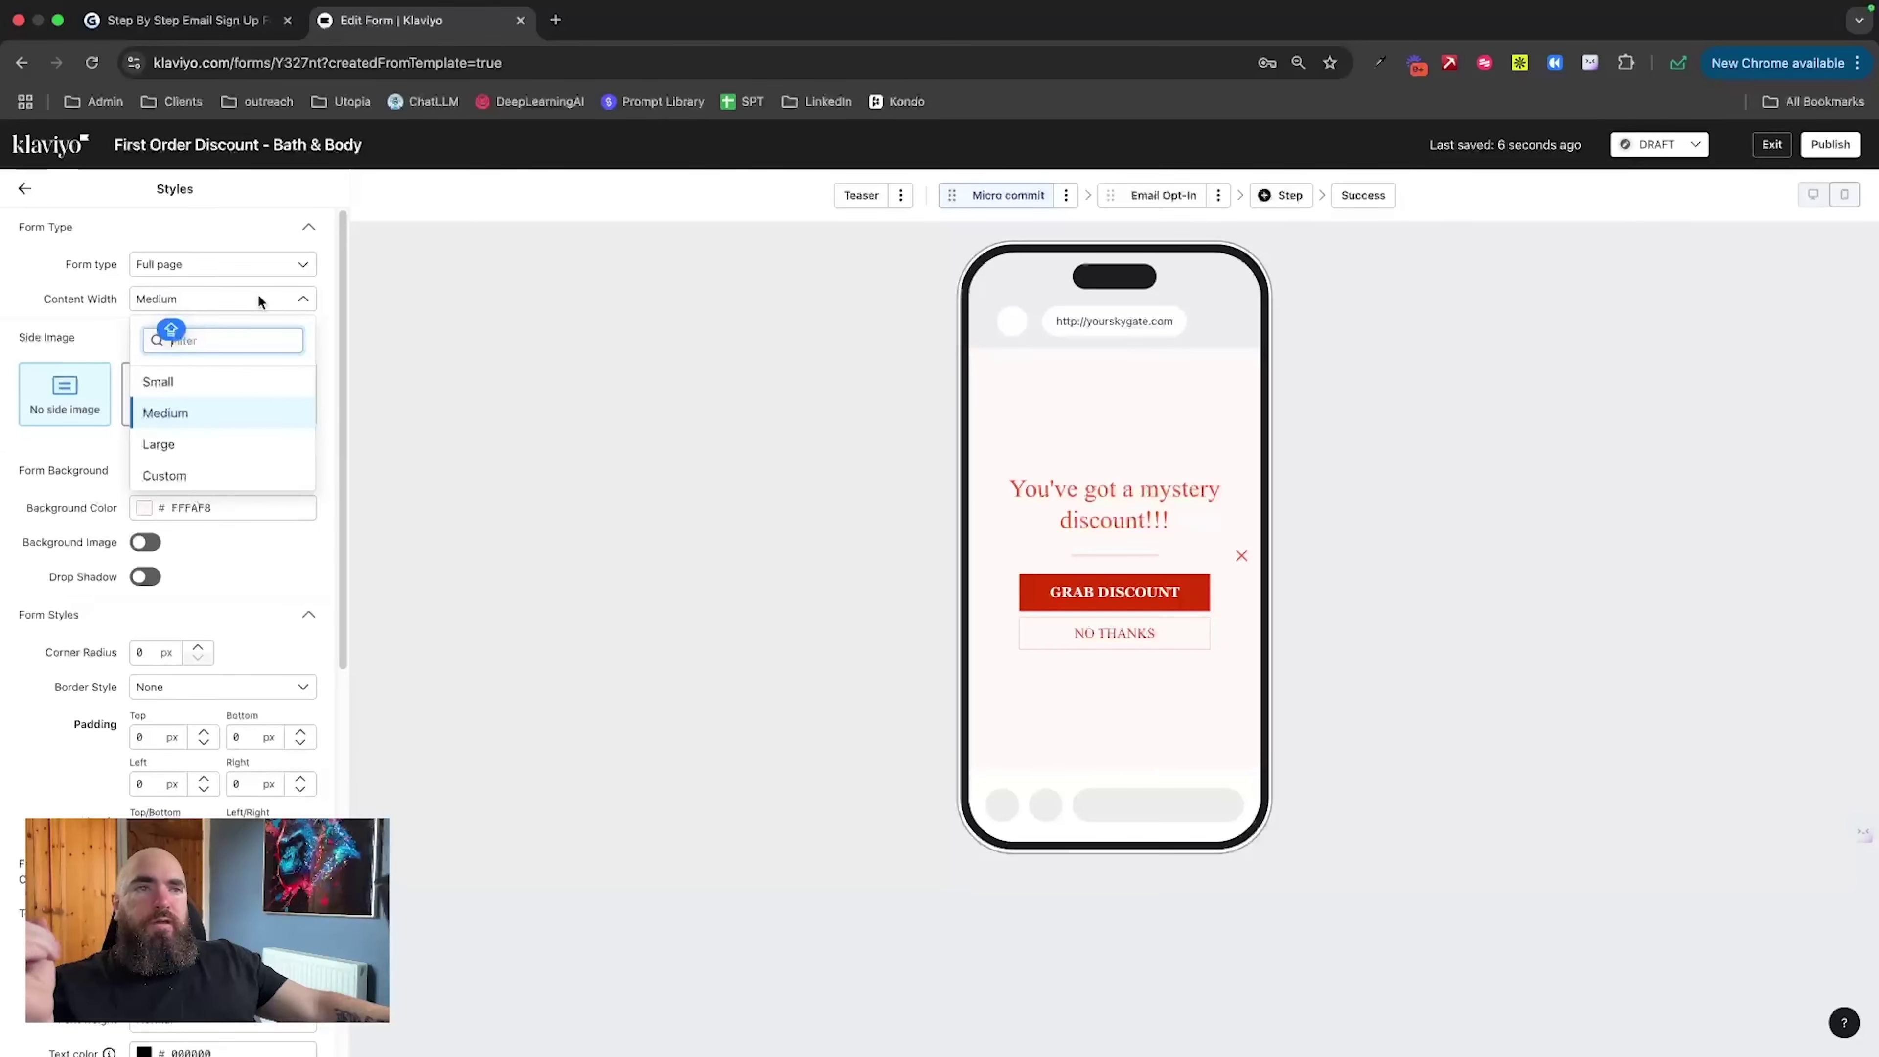
pyautogui.click(258, 299)
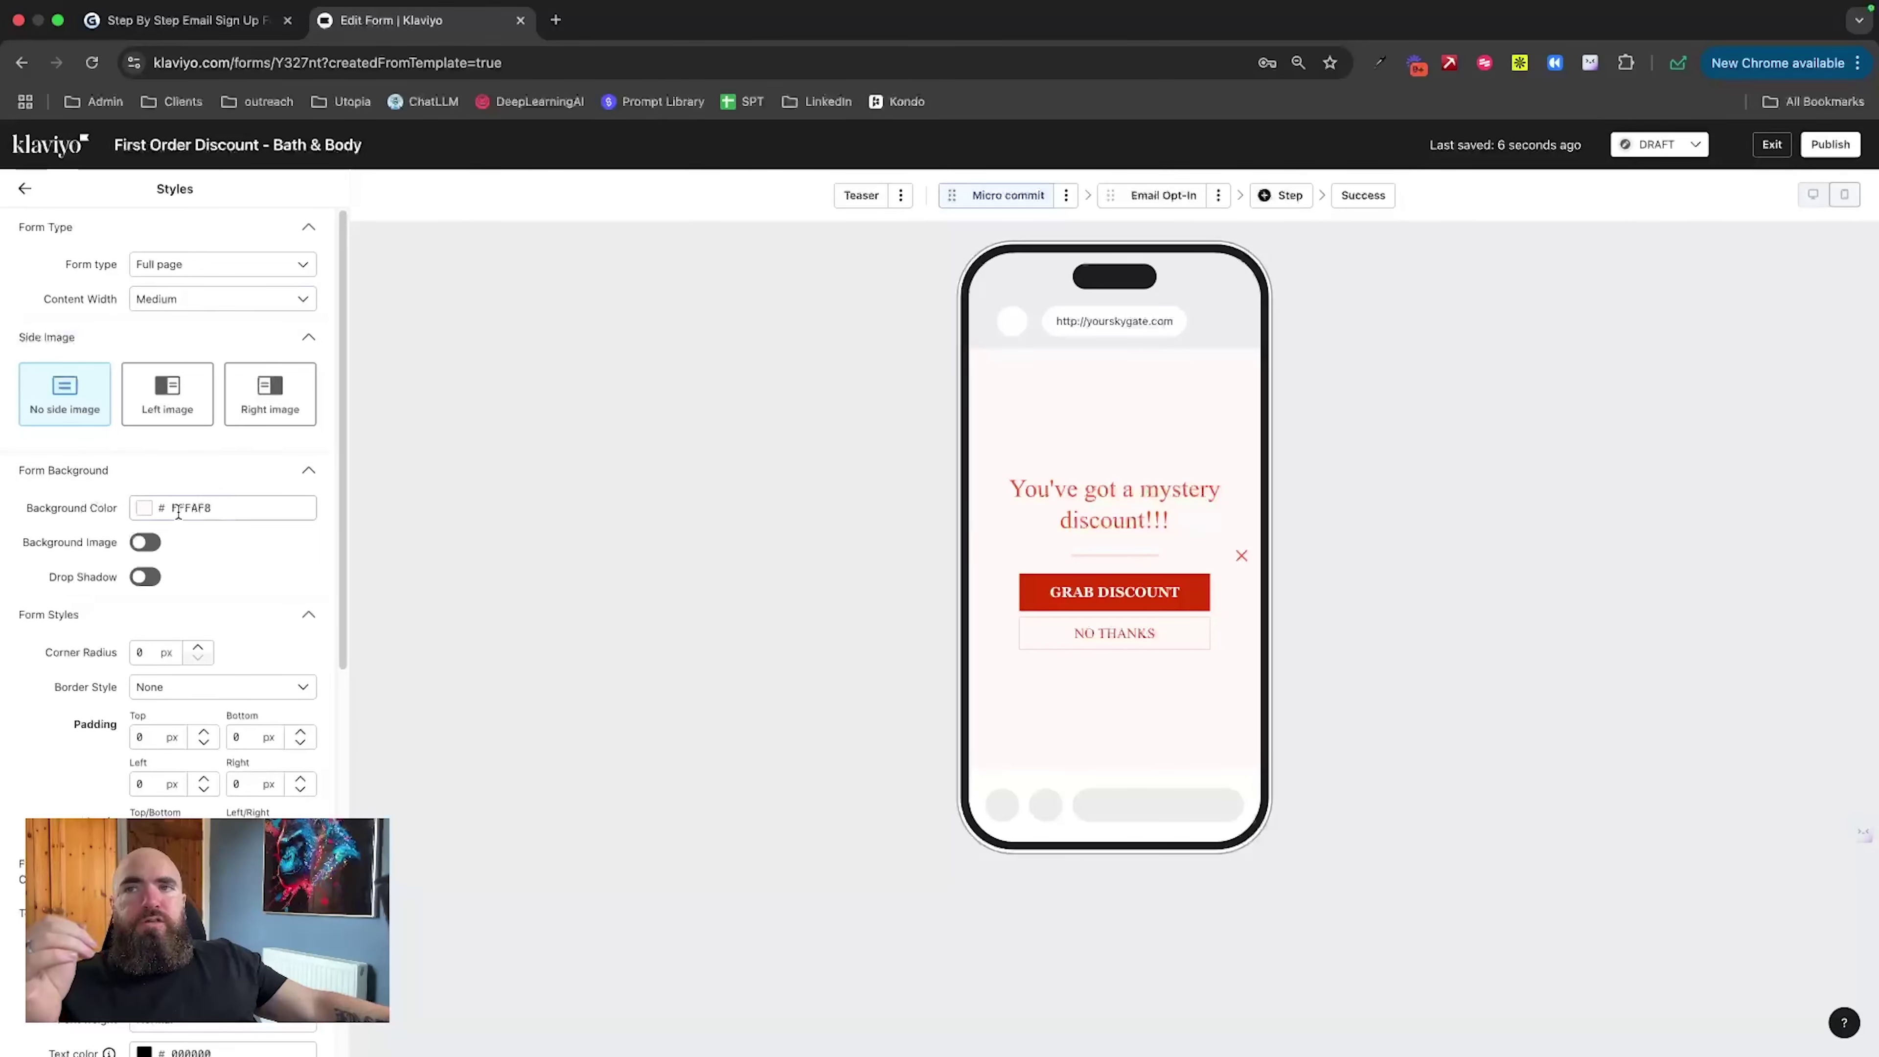
# Step: Try 000000 as the form's background color and restore it to FFFAF8
pyautogui.click(195, 503)
pyautogui.press('super+c')
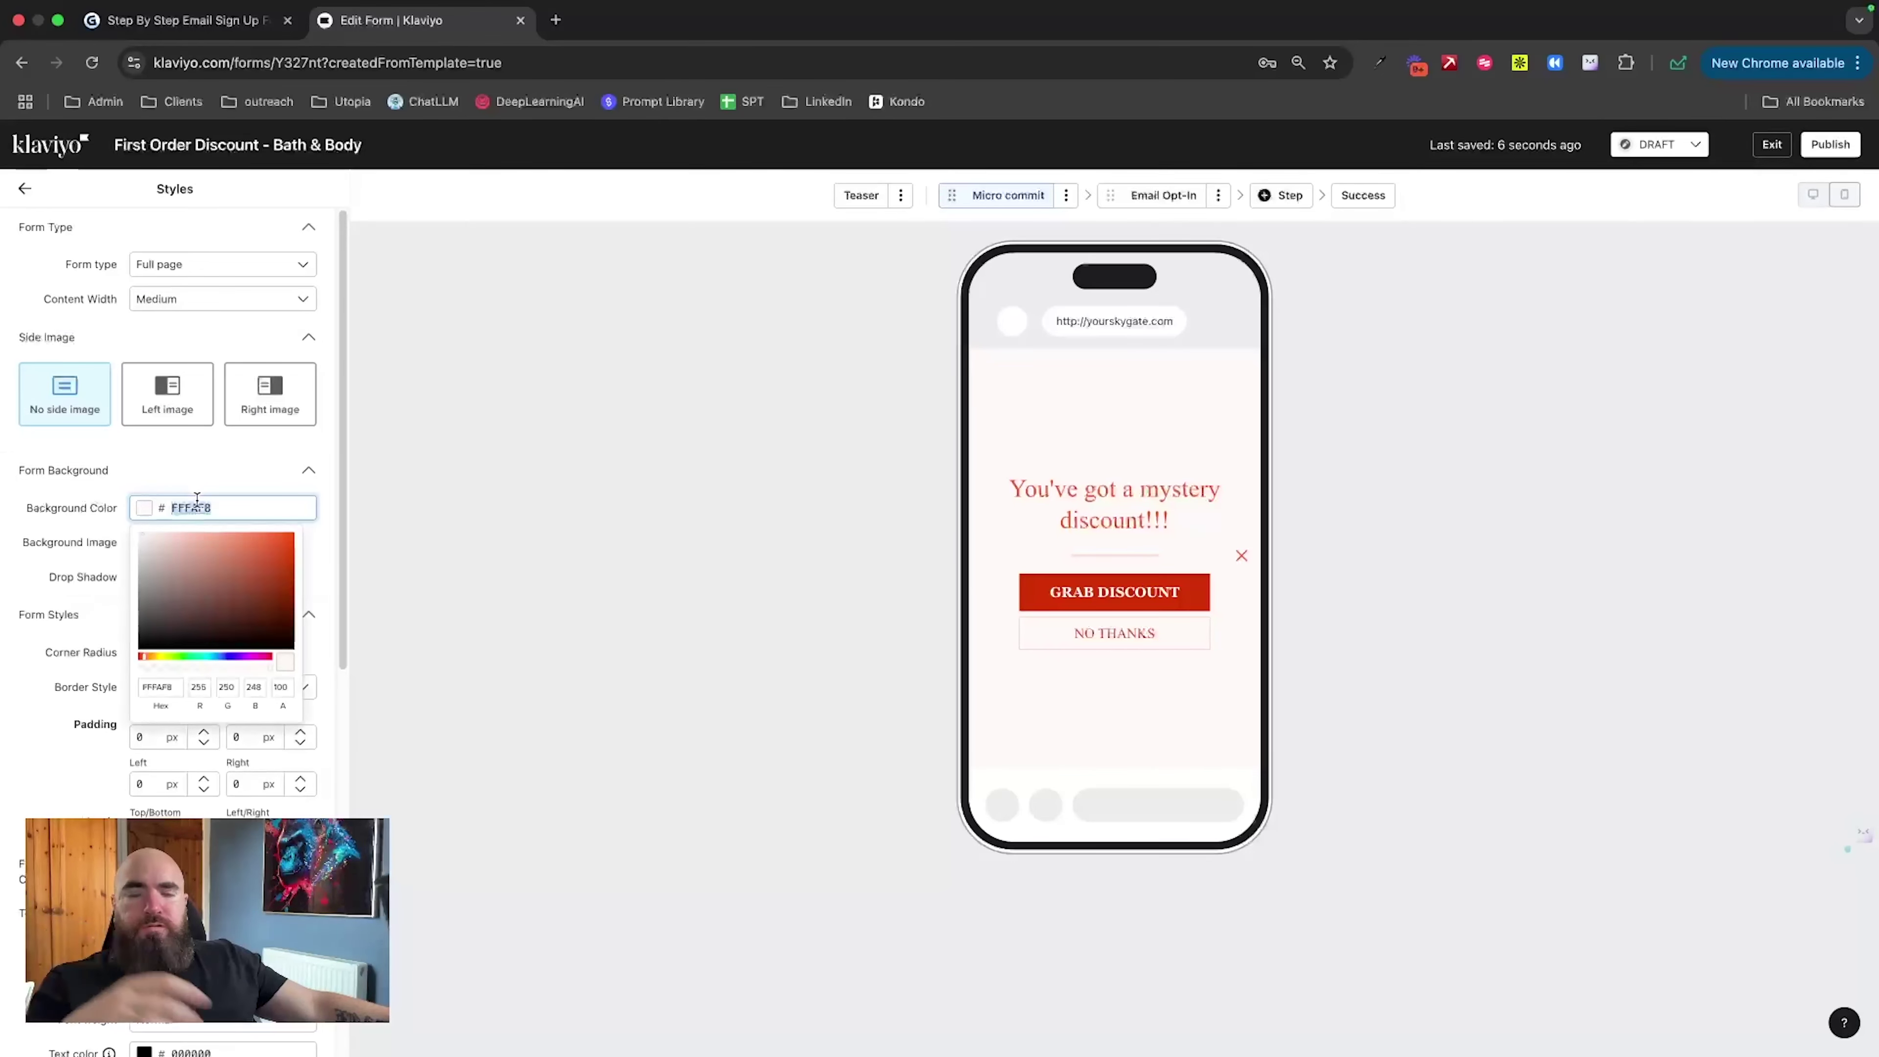
pyautogui.click(168, 580)
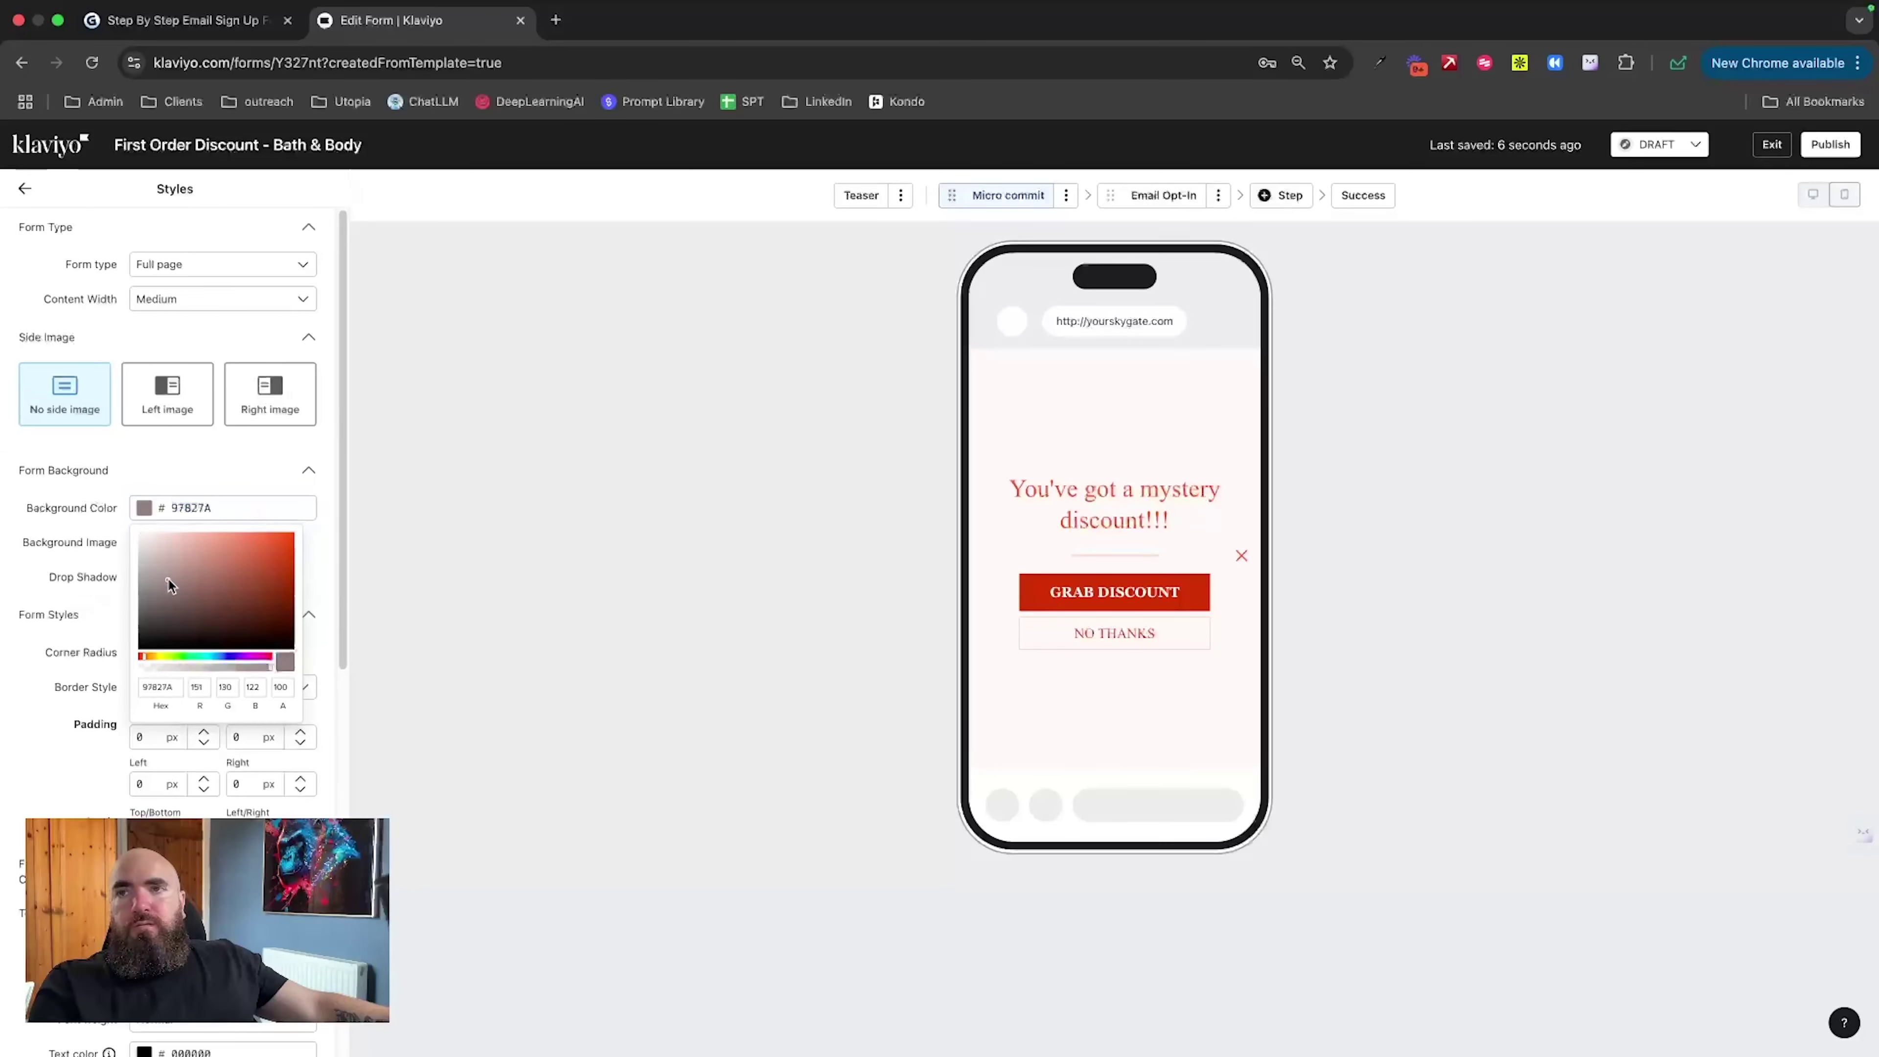
pyautogui.click(146, 648)
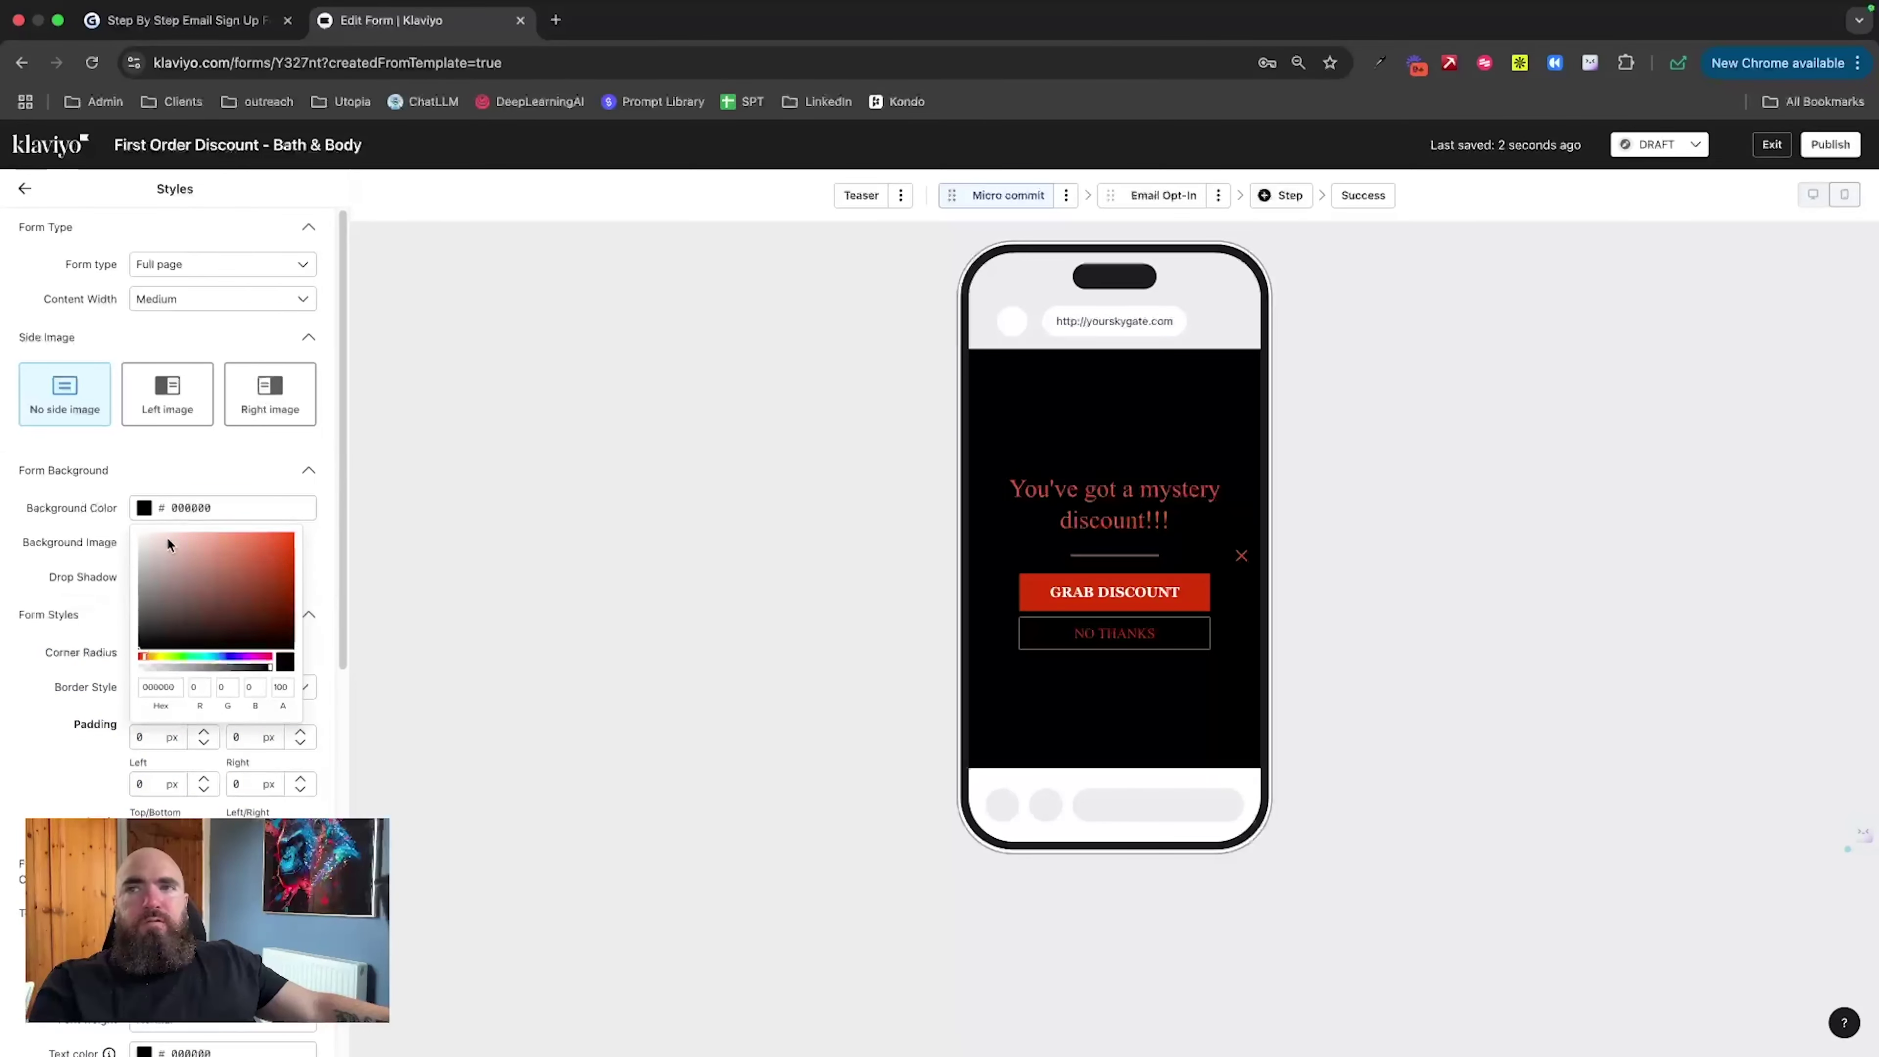
pyautogui.doubleClick(179, 507)
pyautogui.press('super+v')
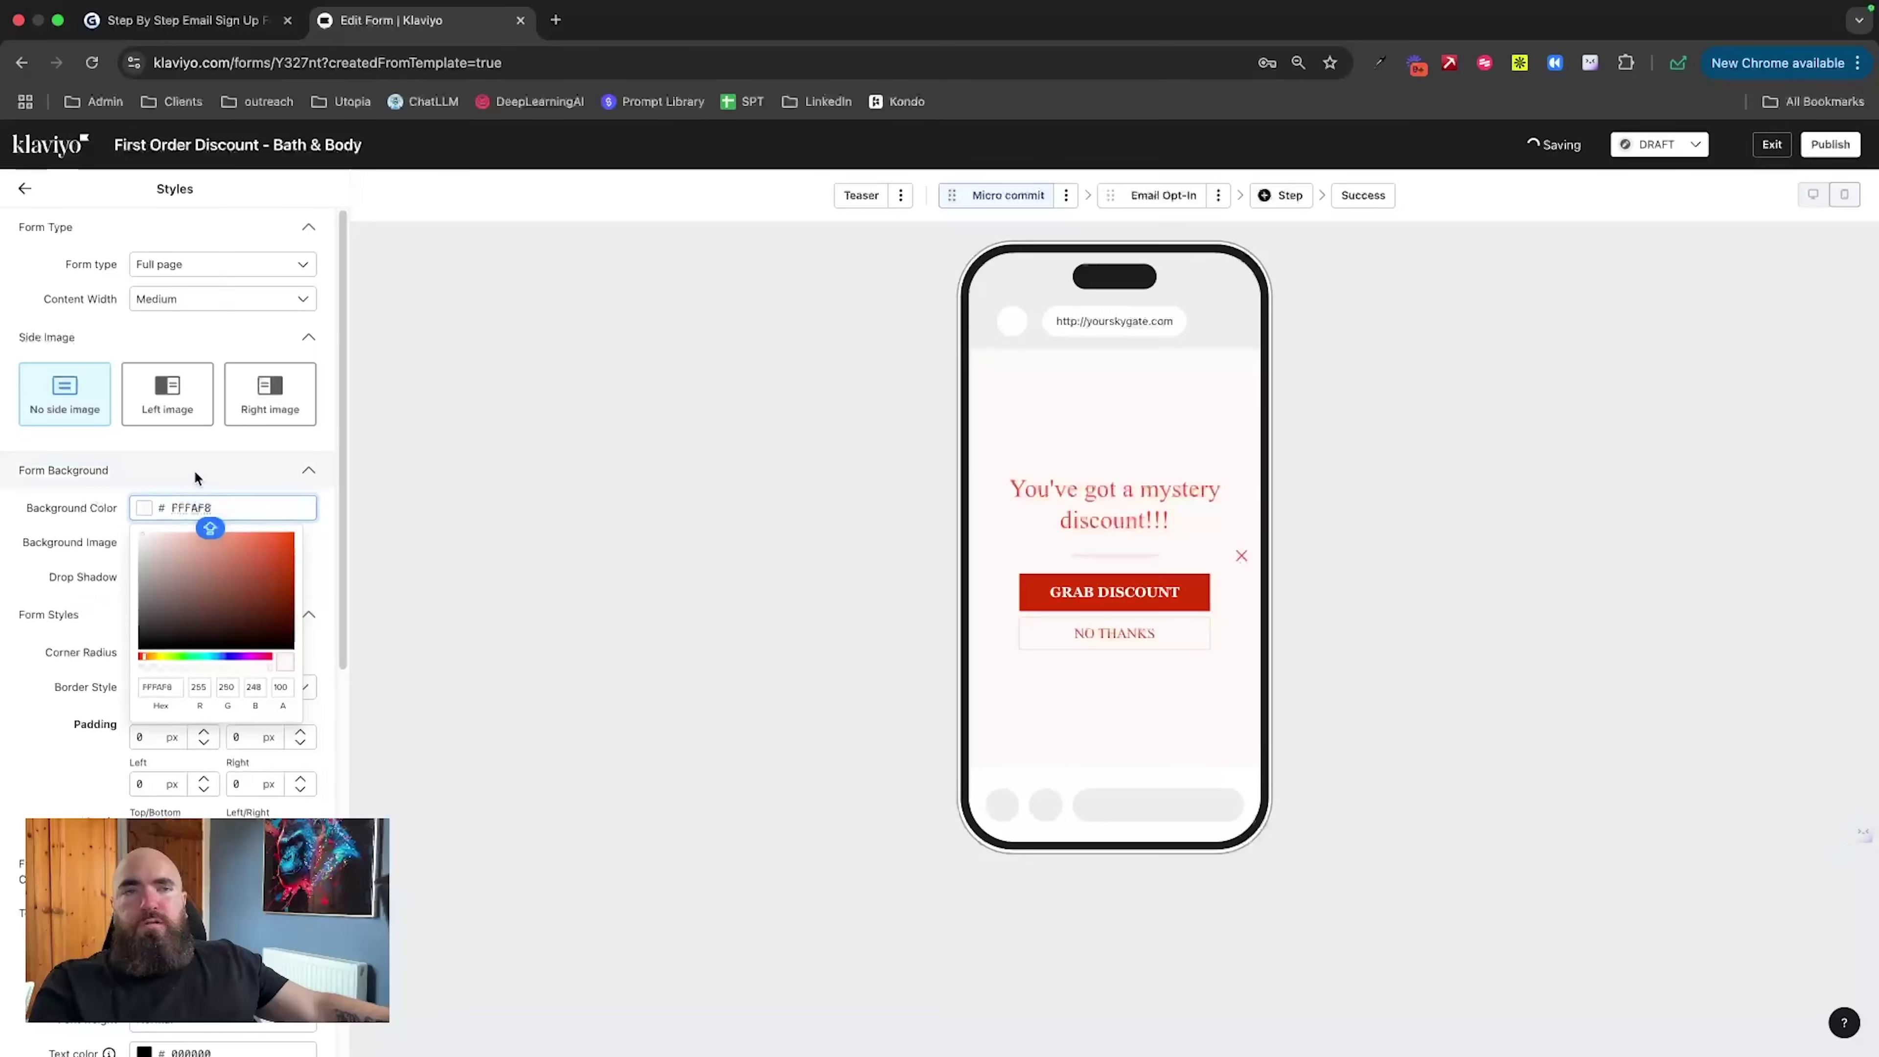
pyautogui.click(206, 461)
# Step: Try the form's background image and drop shadow options, leaving both switched off
pyautogui.click(145, 543)
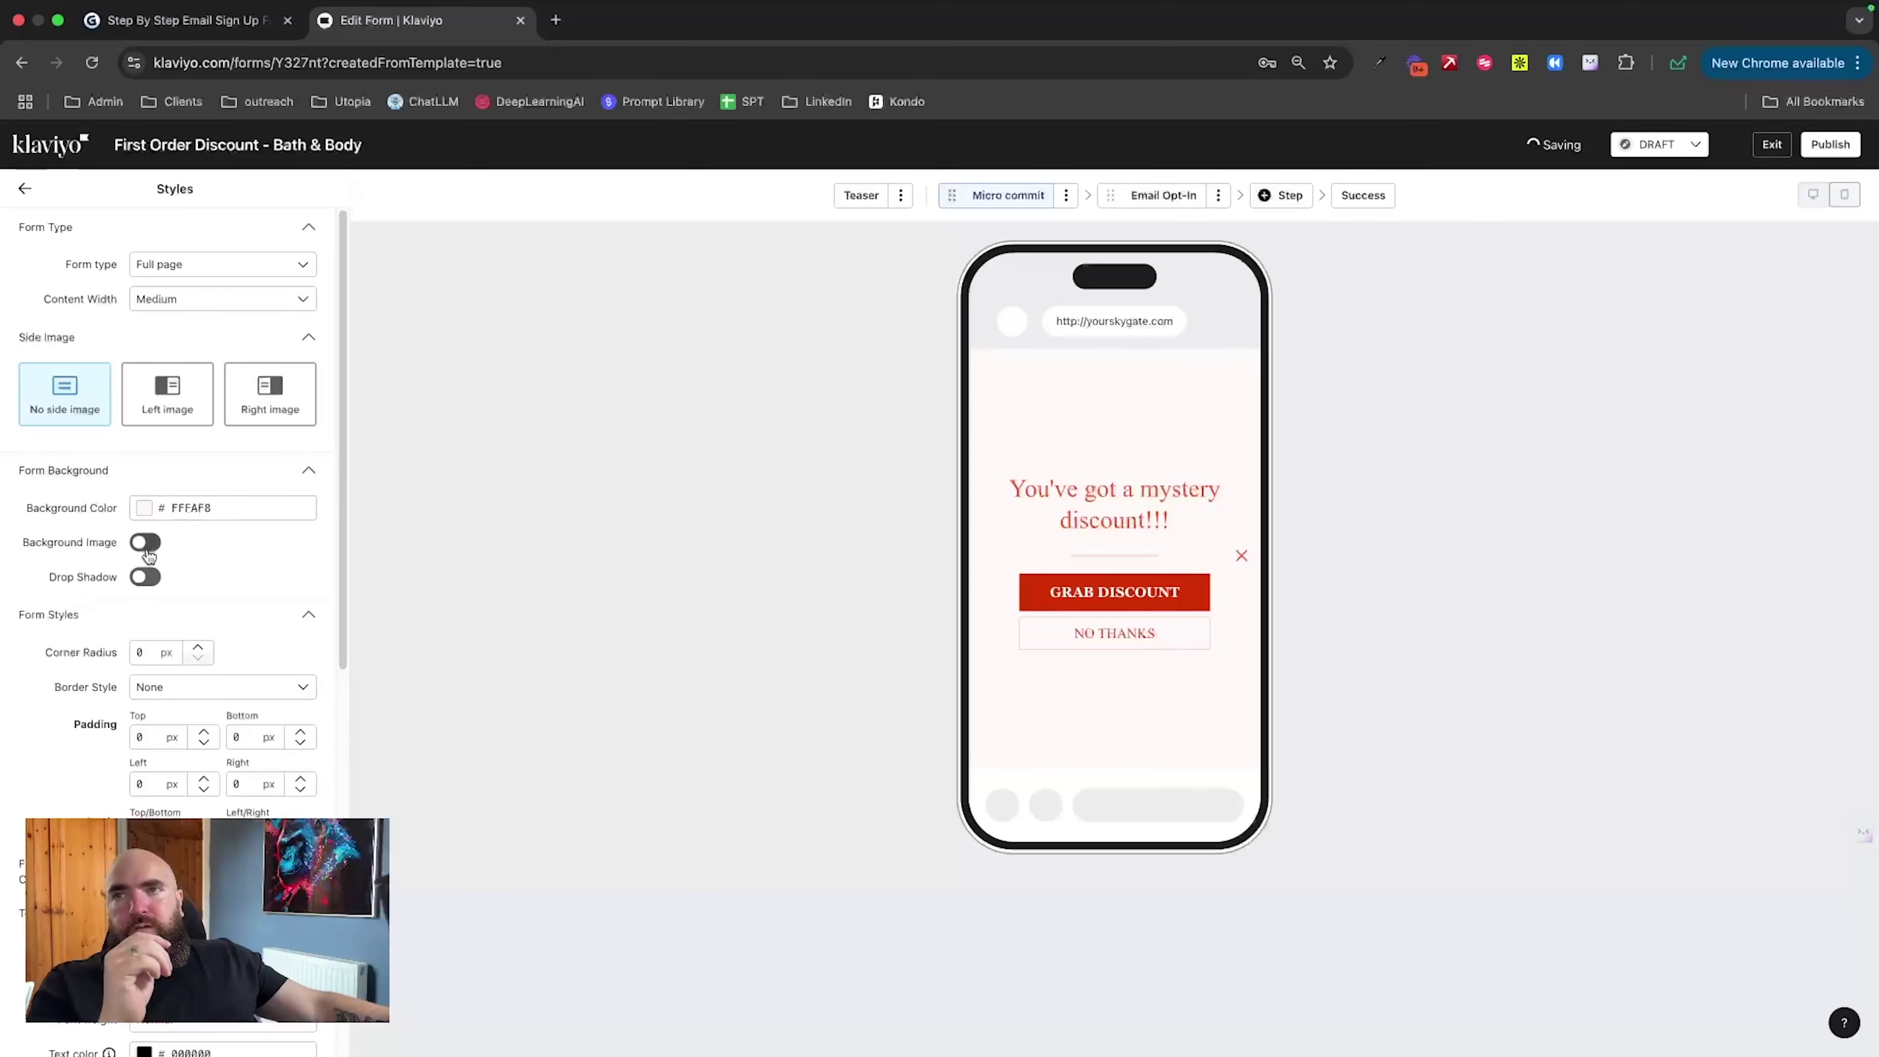
pyautogui.click(145, 544)
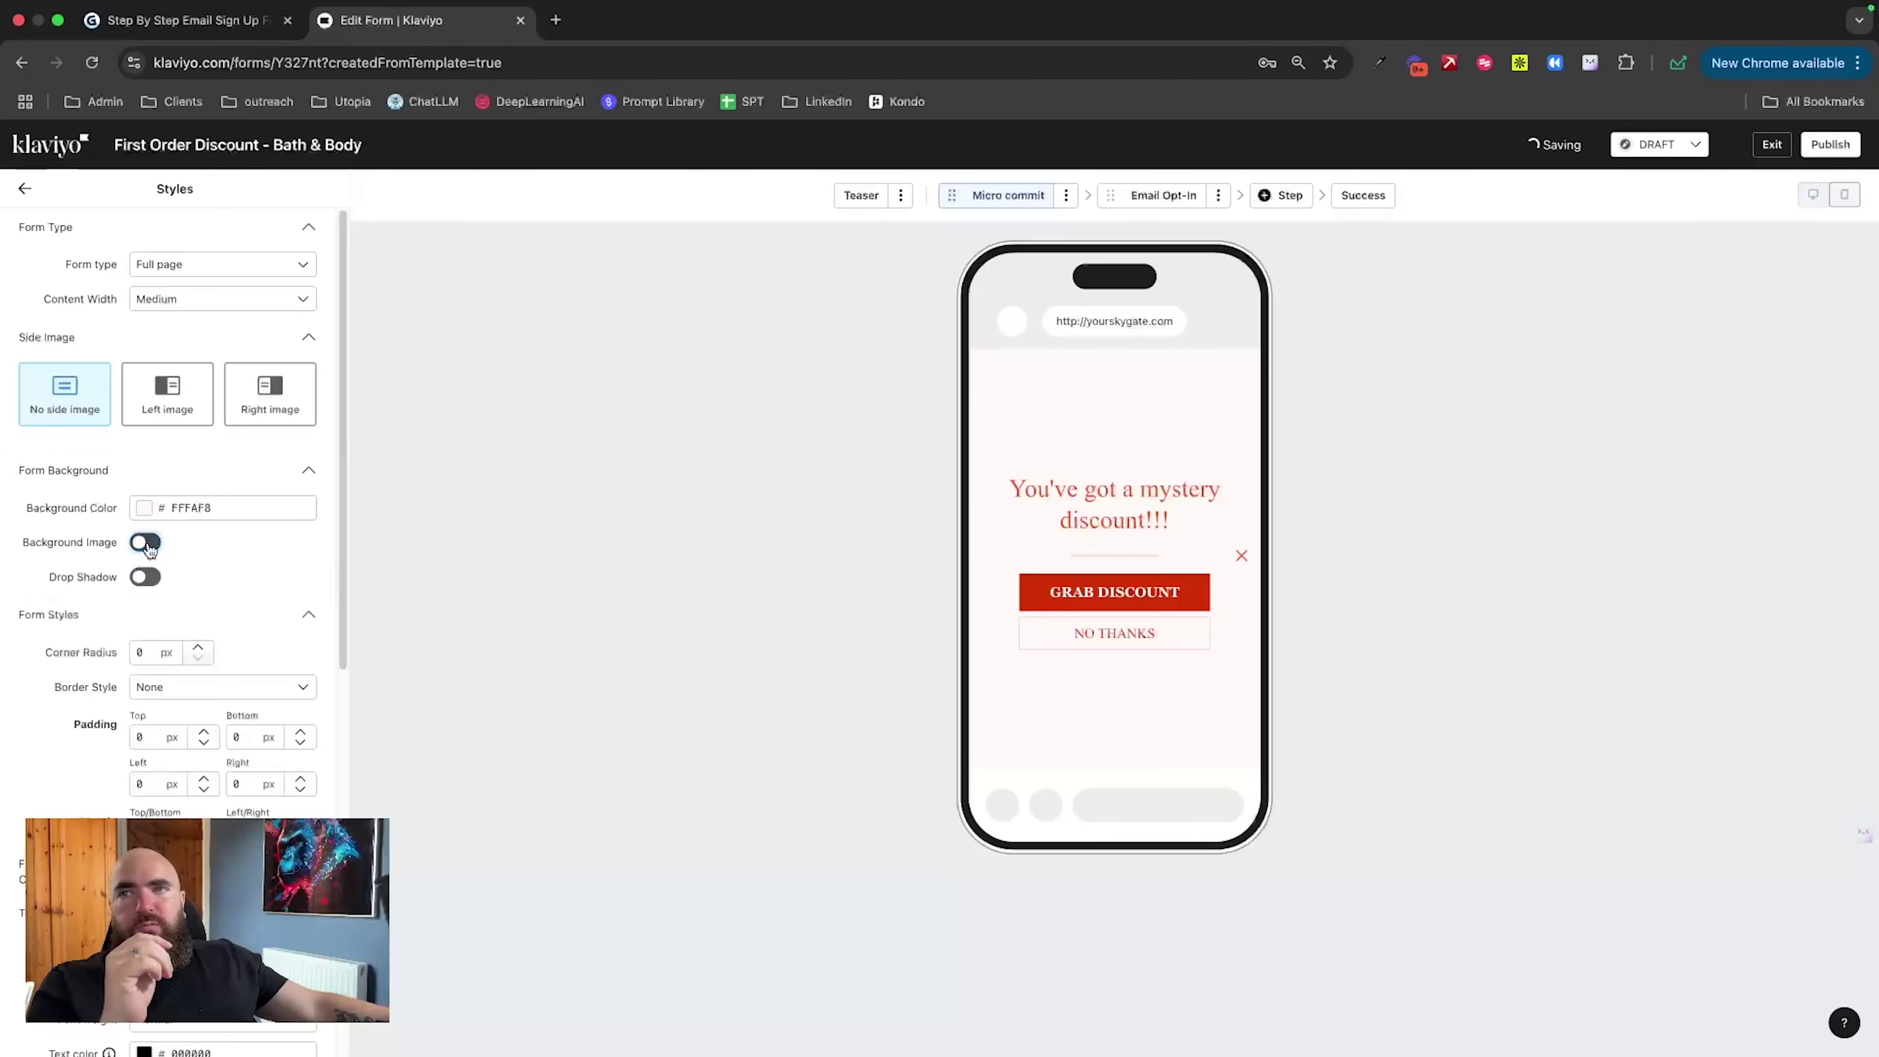
pyautogui.click(146, 578)
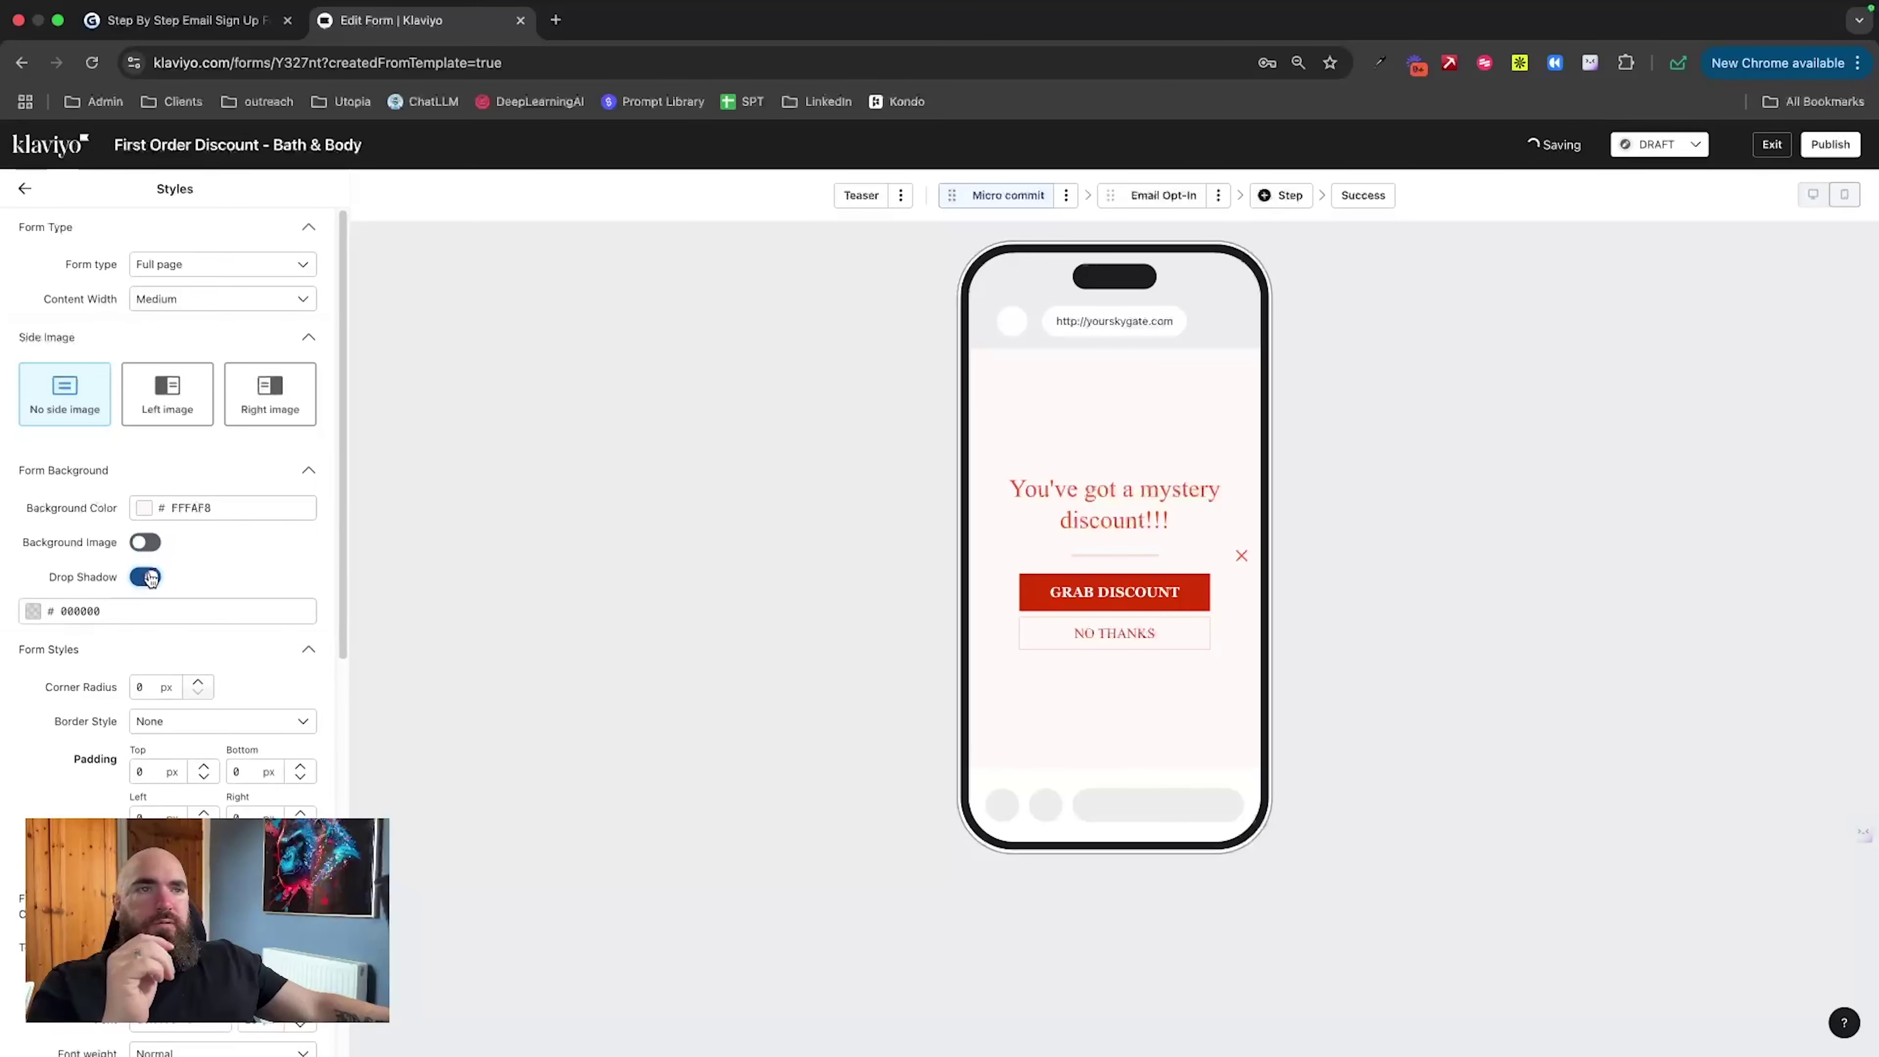
pyautogui.click(146, 577)
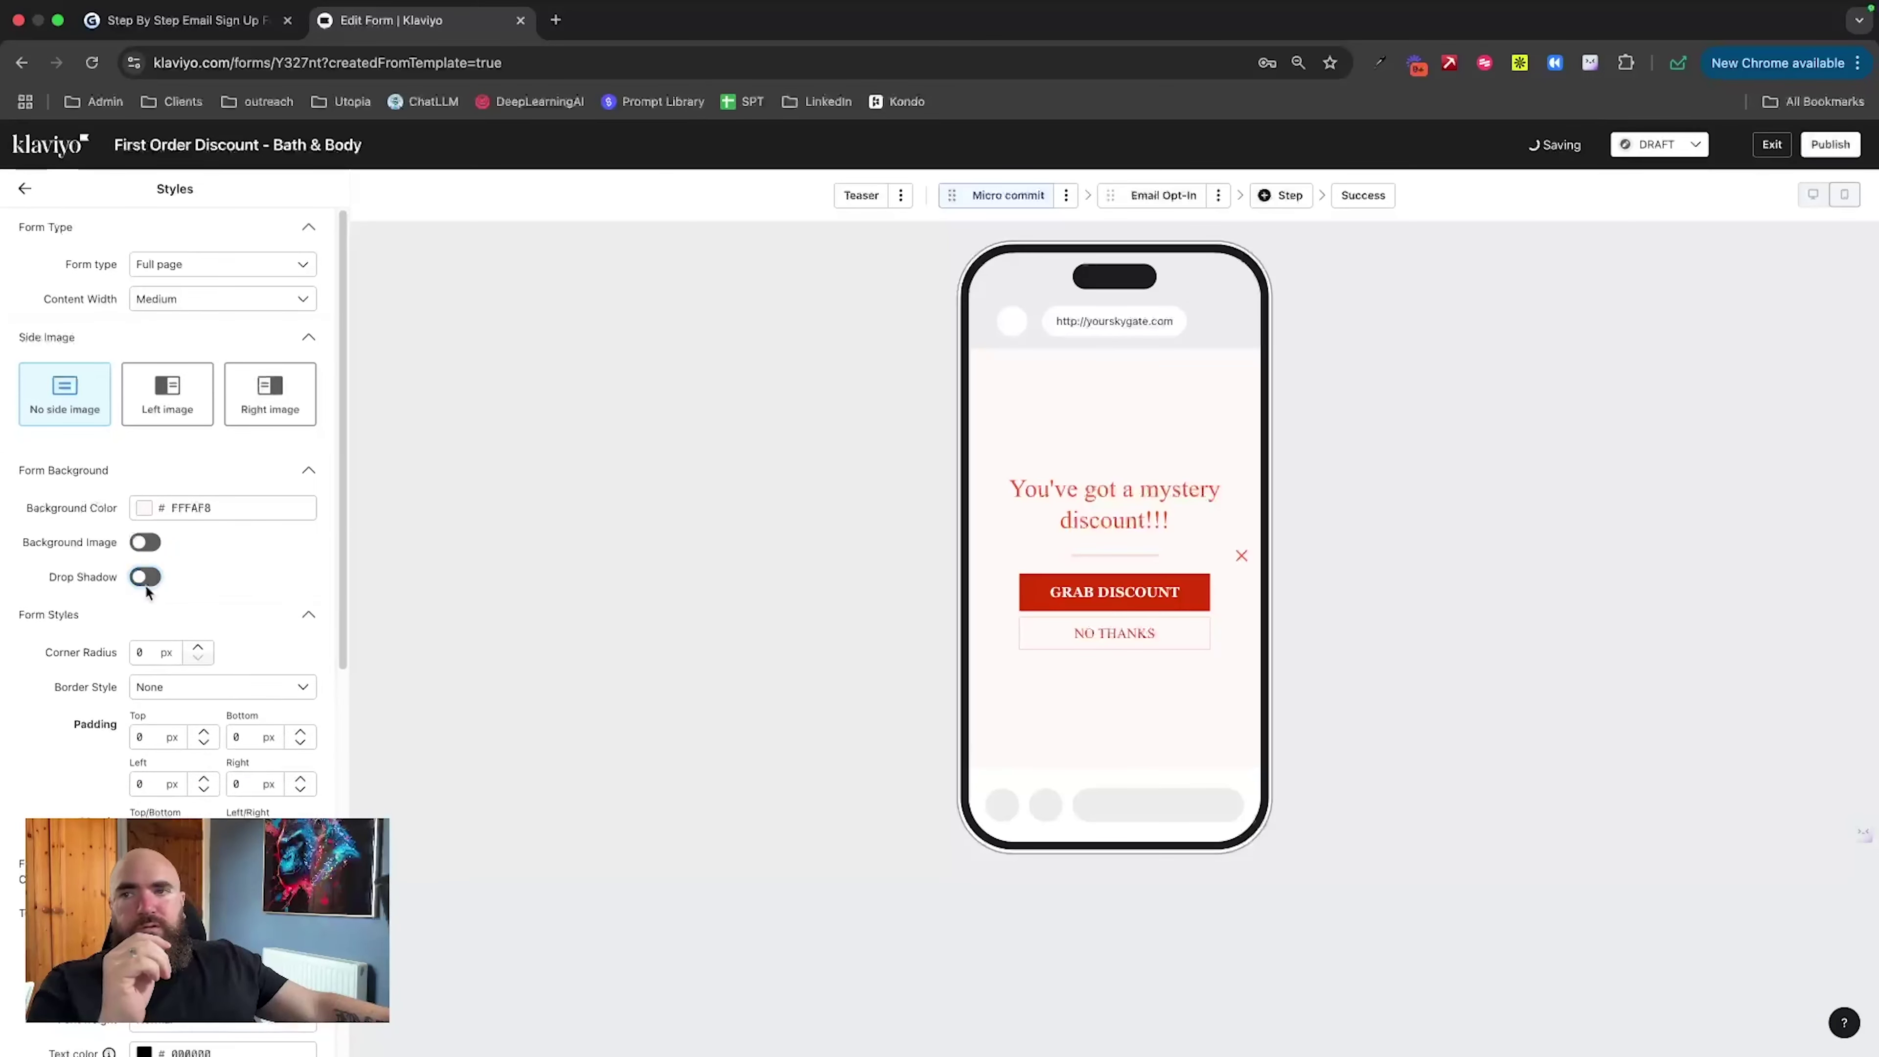
# Step: Examine the form's remaining style settings, including border, padding, margin, text, link and input field styles
pyautogui.scroll(-1, 167, 665)
pyautogui.scroll(-2, 167, 688)
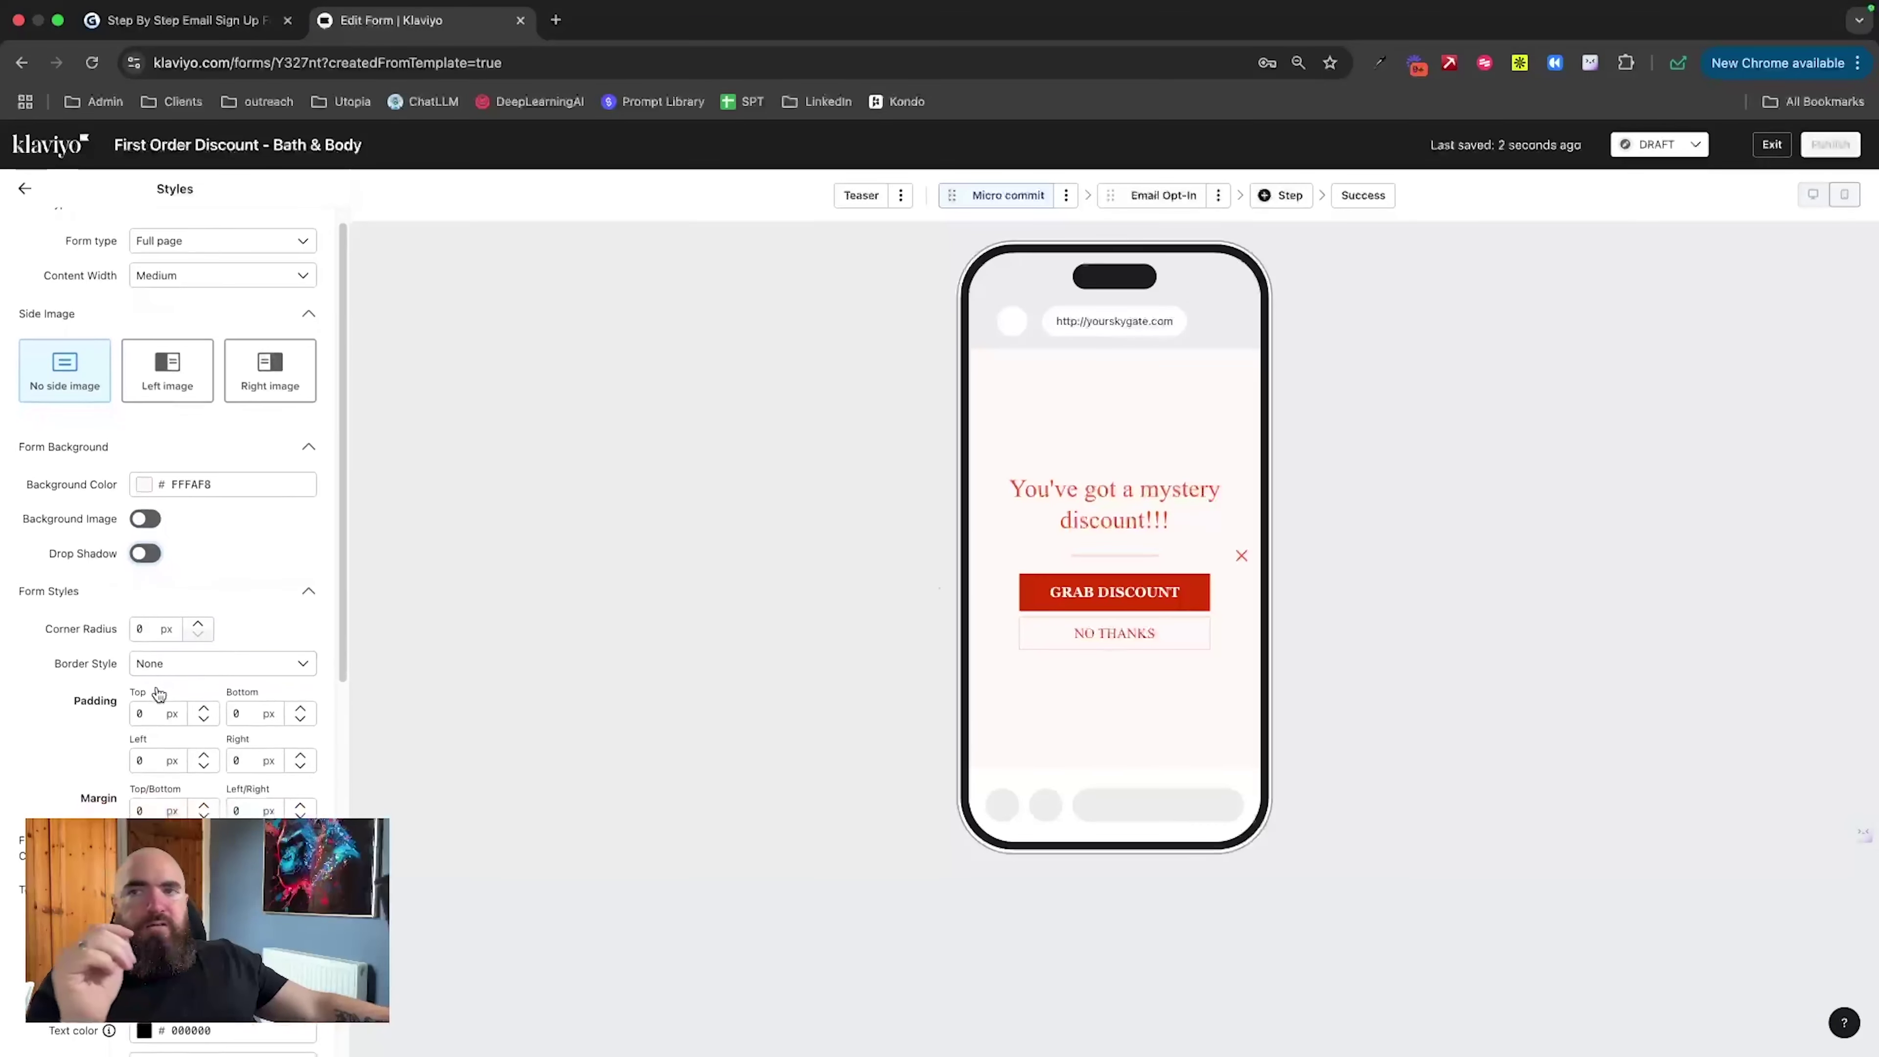
pyautogui.scroll(-3, 278, 625)
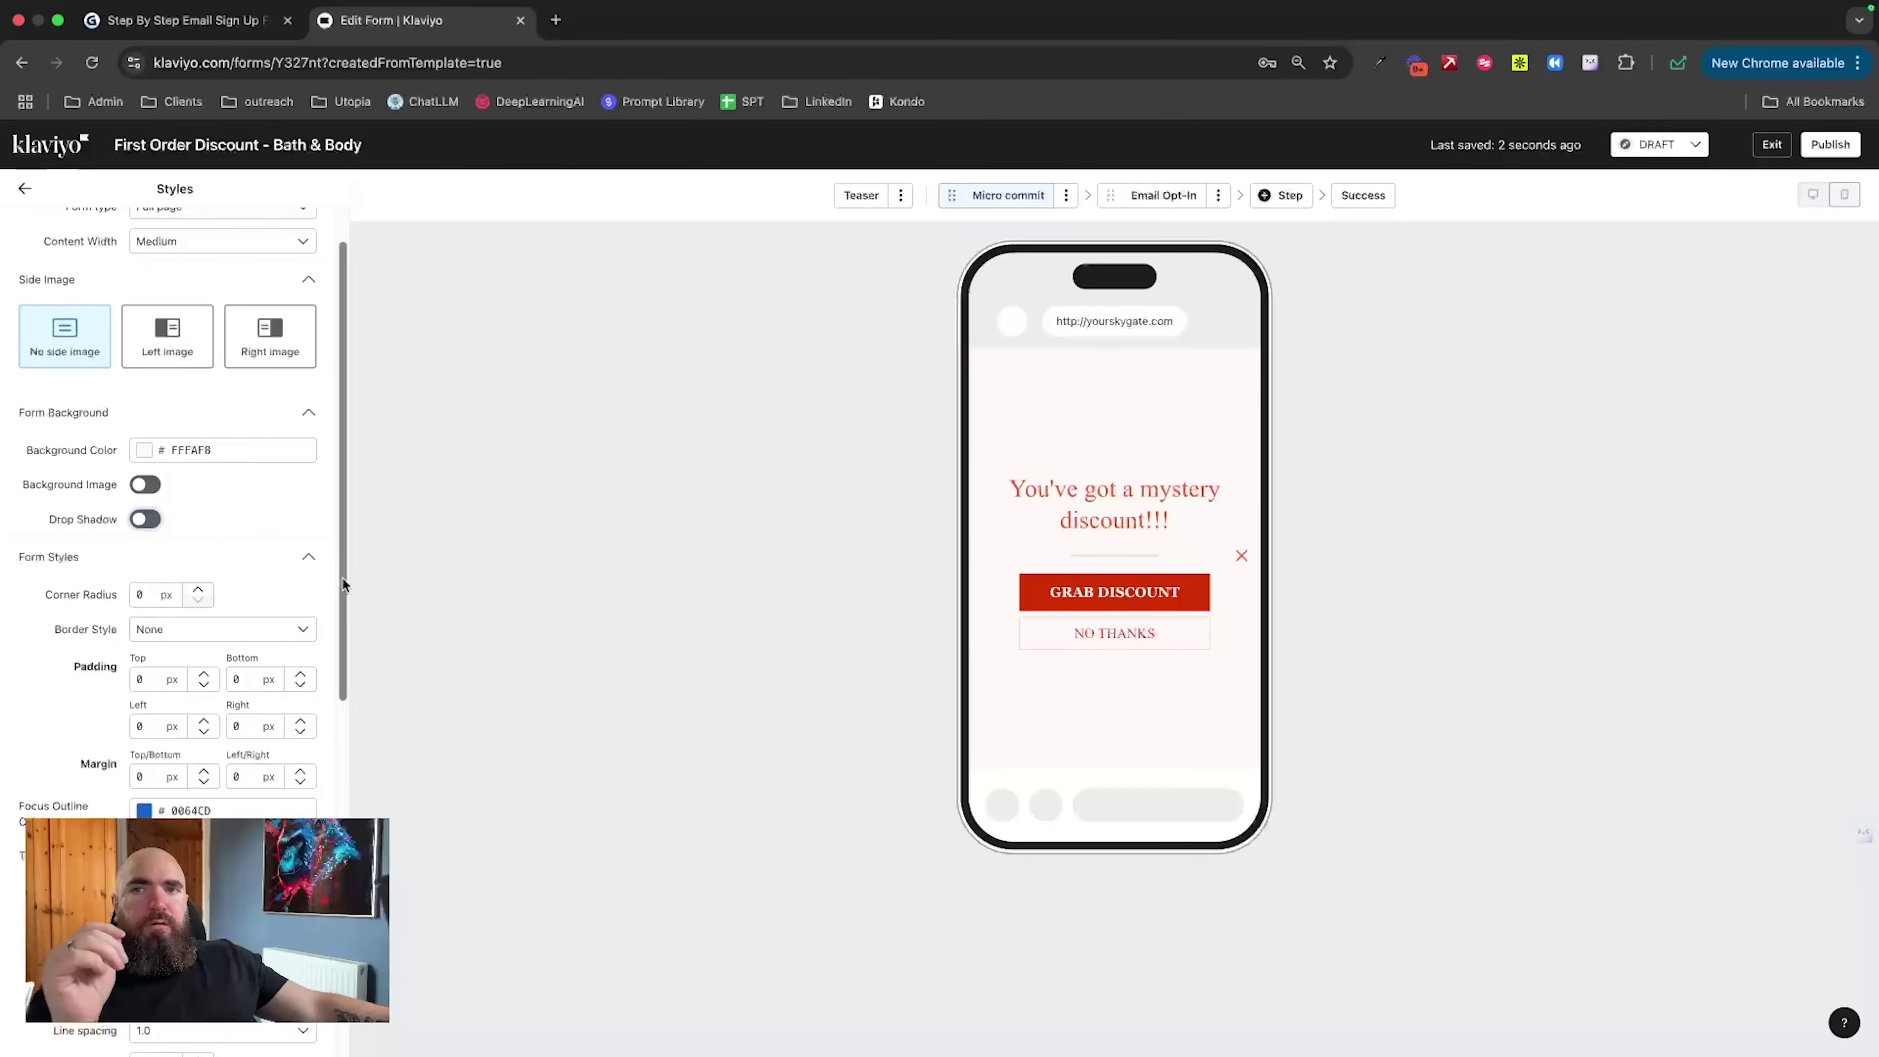
pyautogui.moveTo(340, 575); pyautogui.dragTo(336, 677)
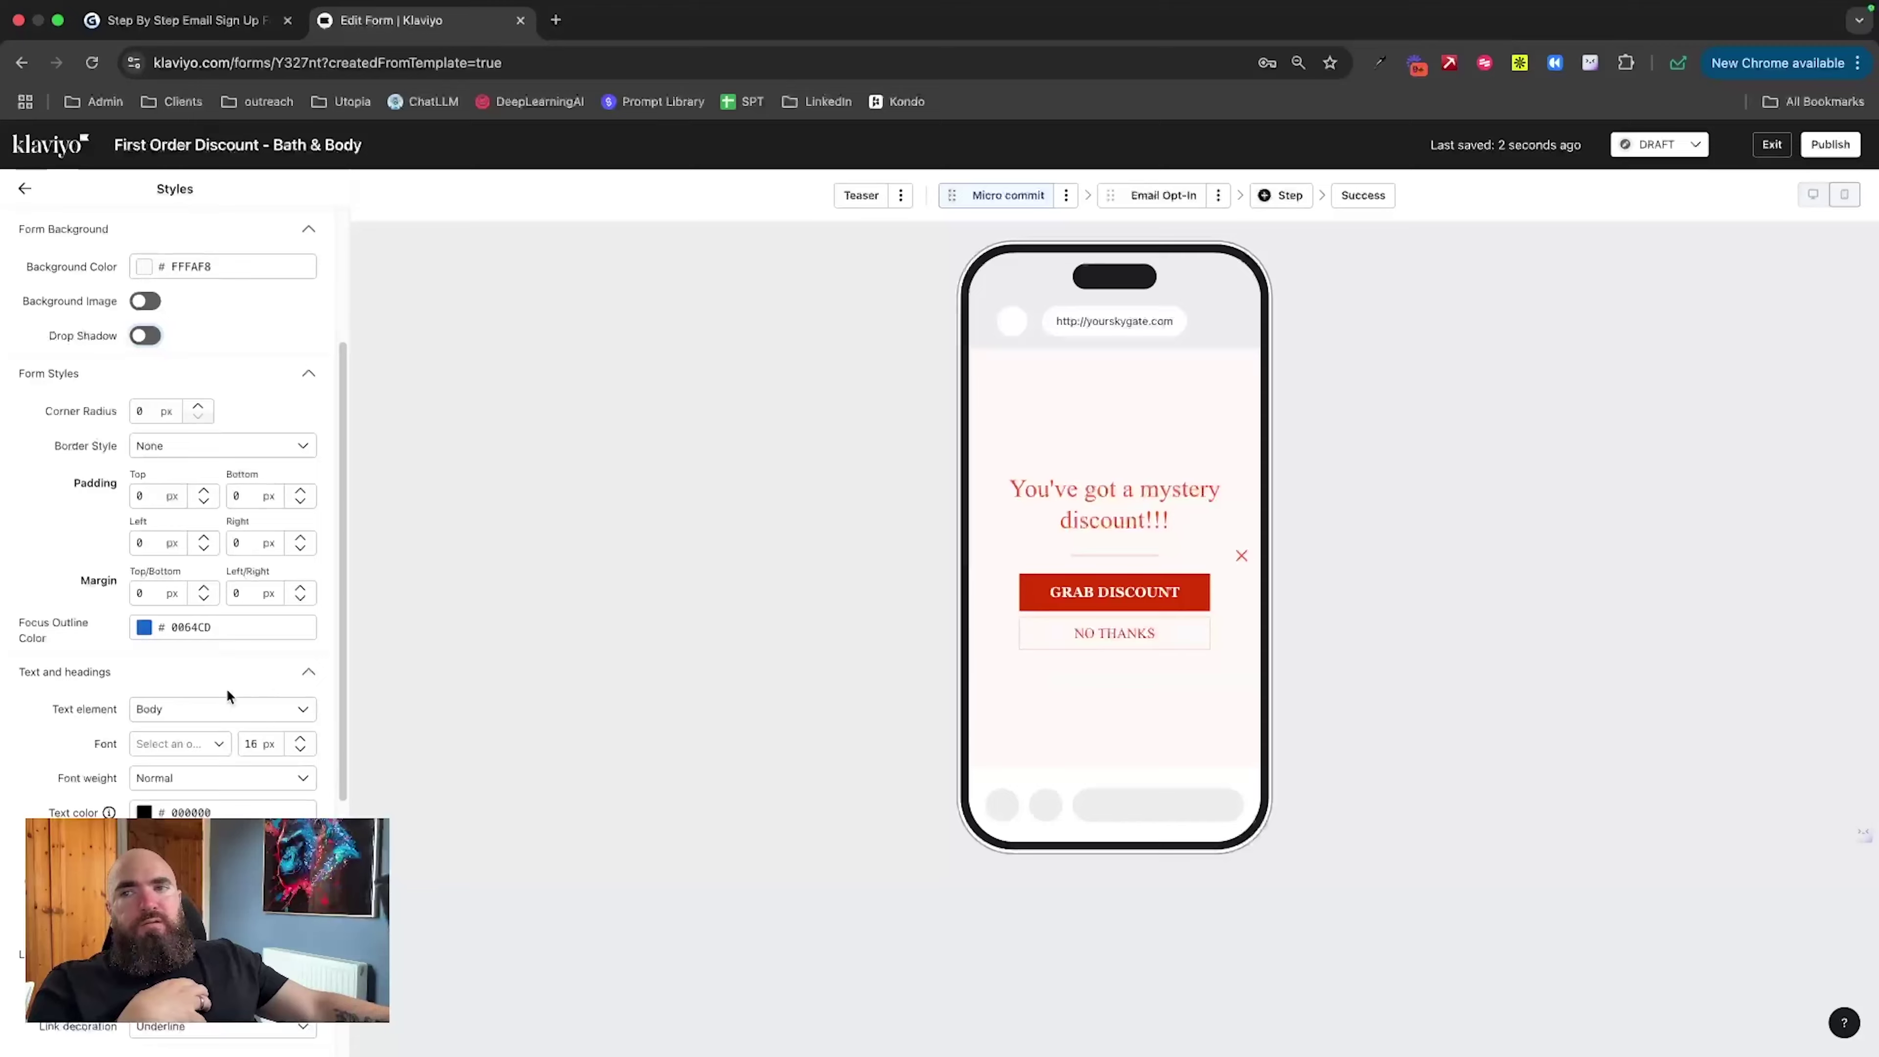
pyautogui.scroll(-5, 226, 691)
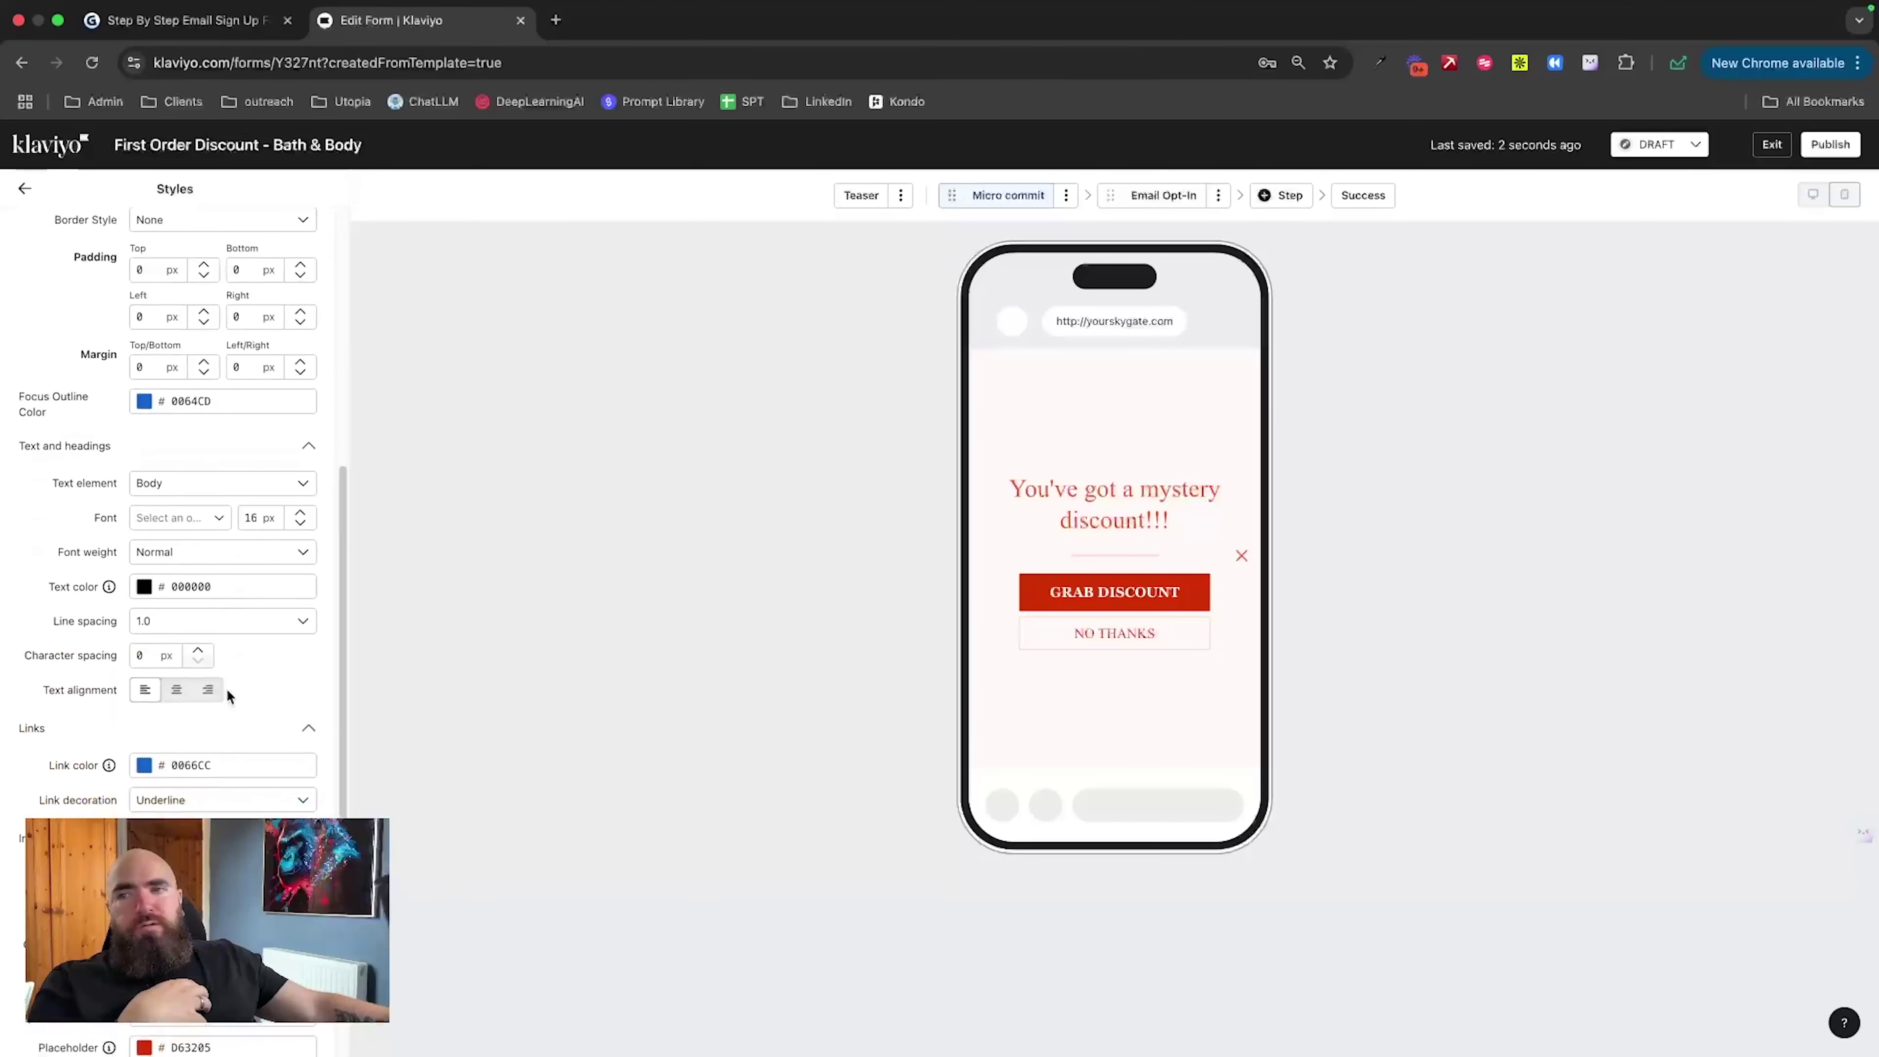
pyautogui.scroll(-4, 226, 687)
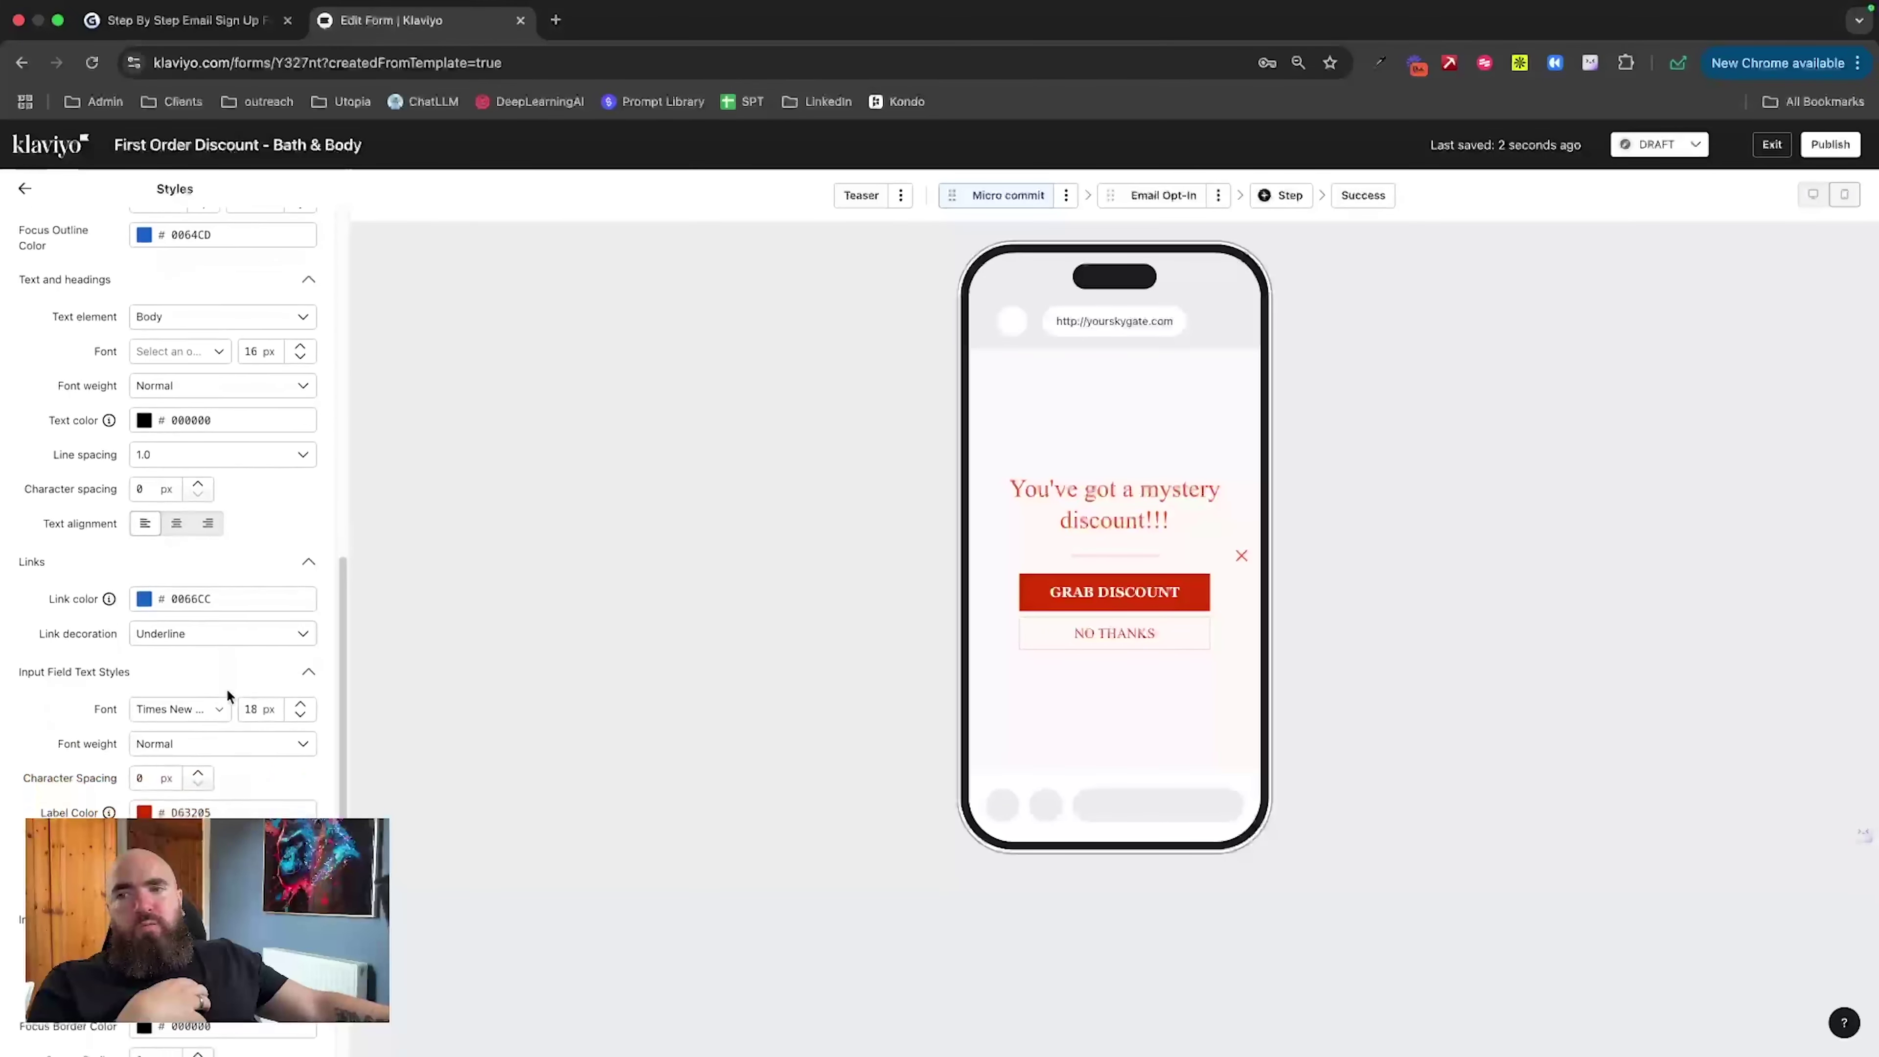
pyautogui.scroll(-2, 345, 710)
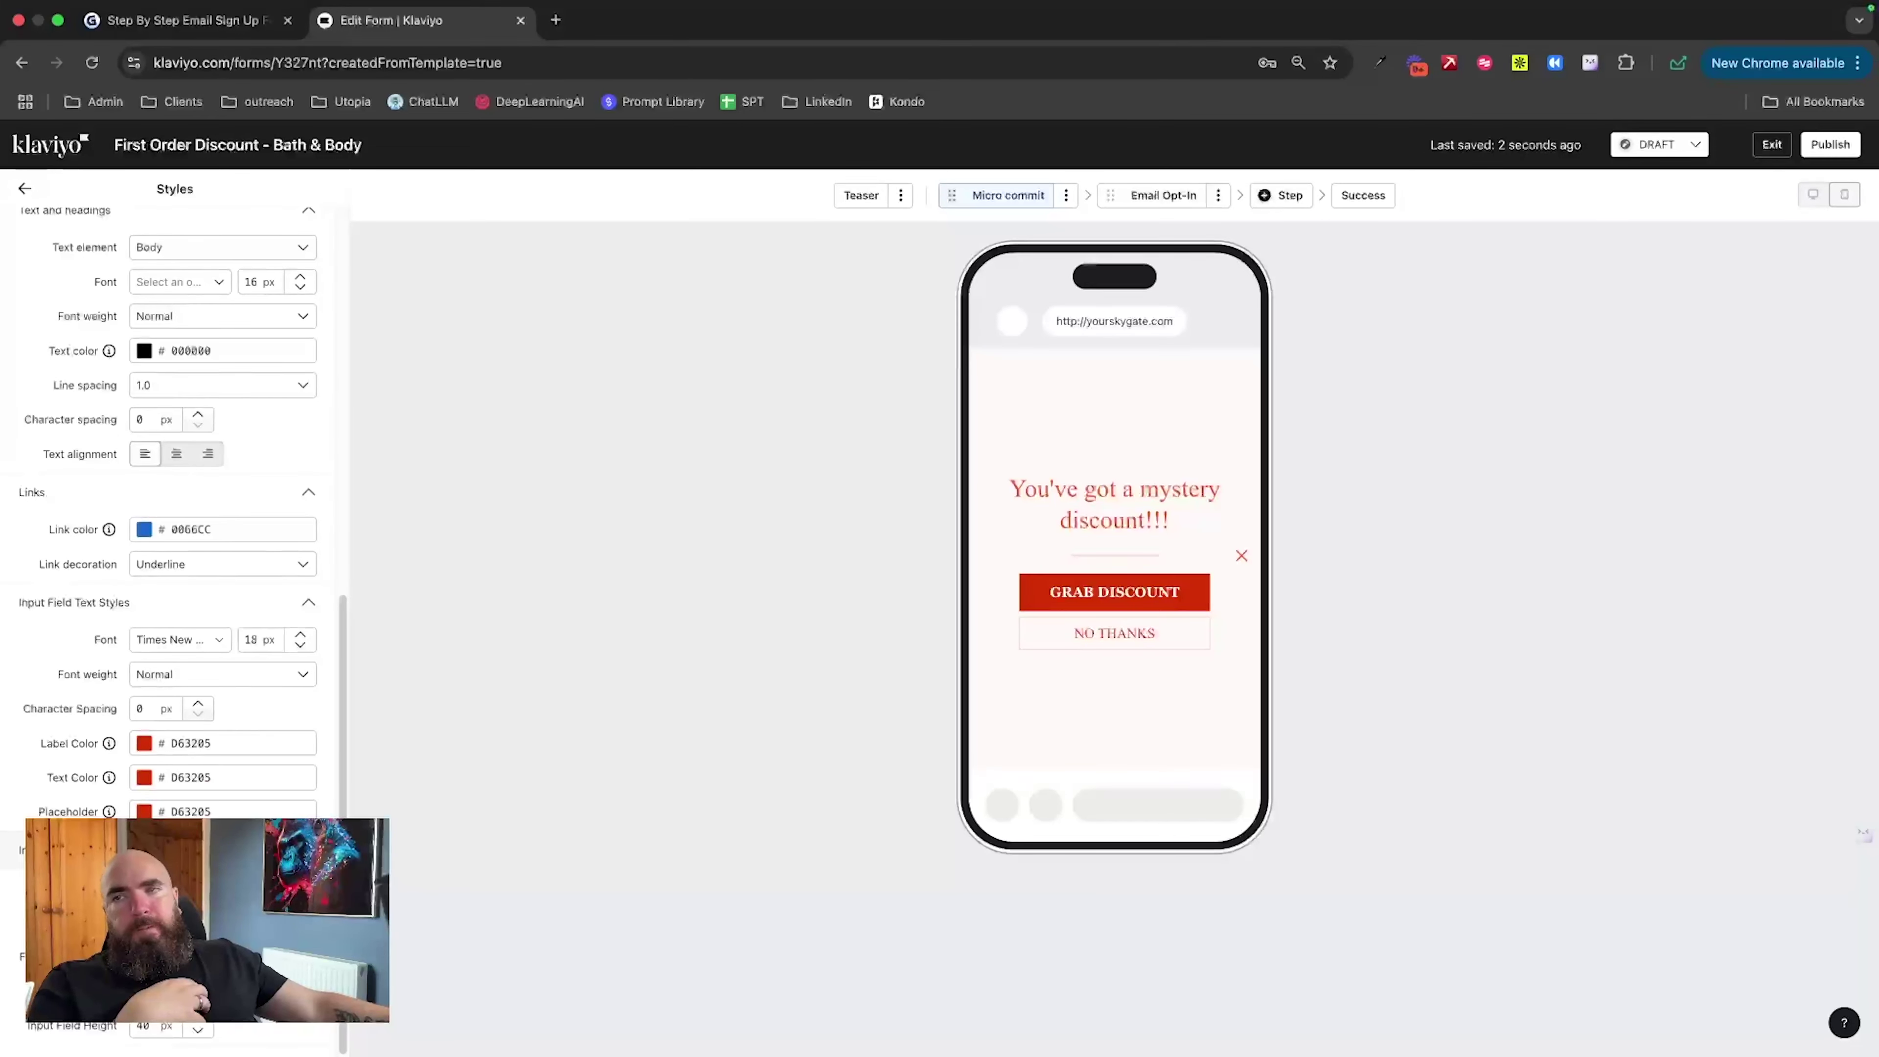
pyautogui.scroll(15, 152, 679)
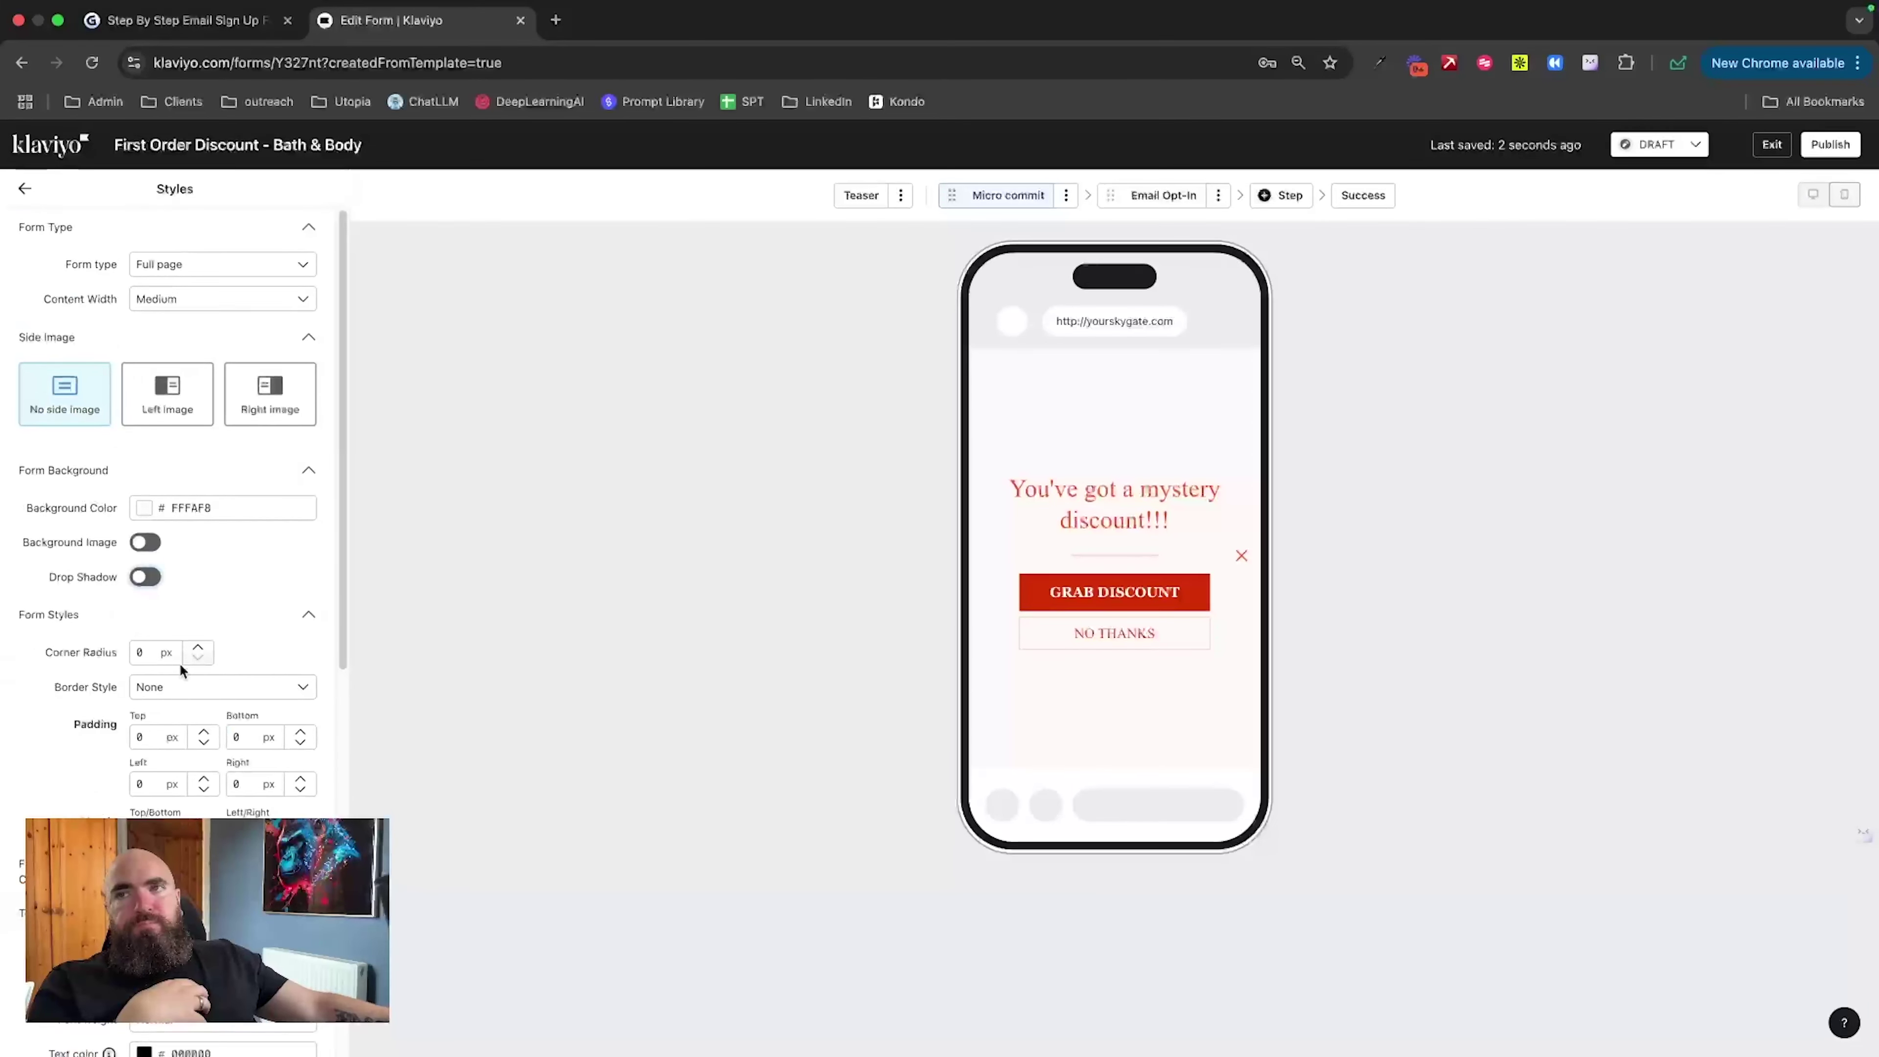
pyautogui.click(24, 188)
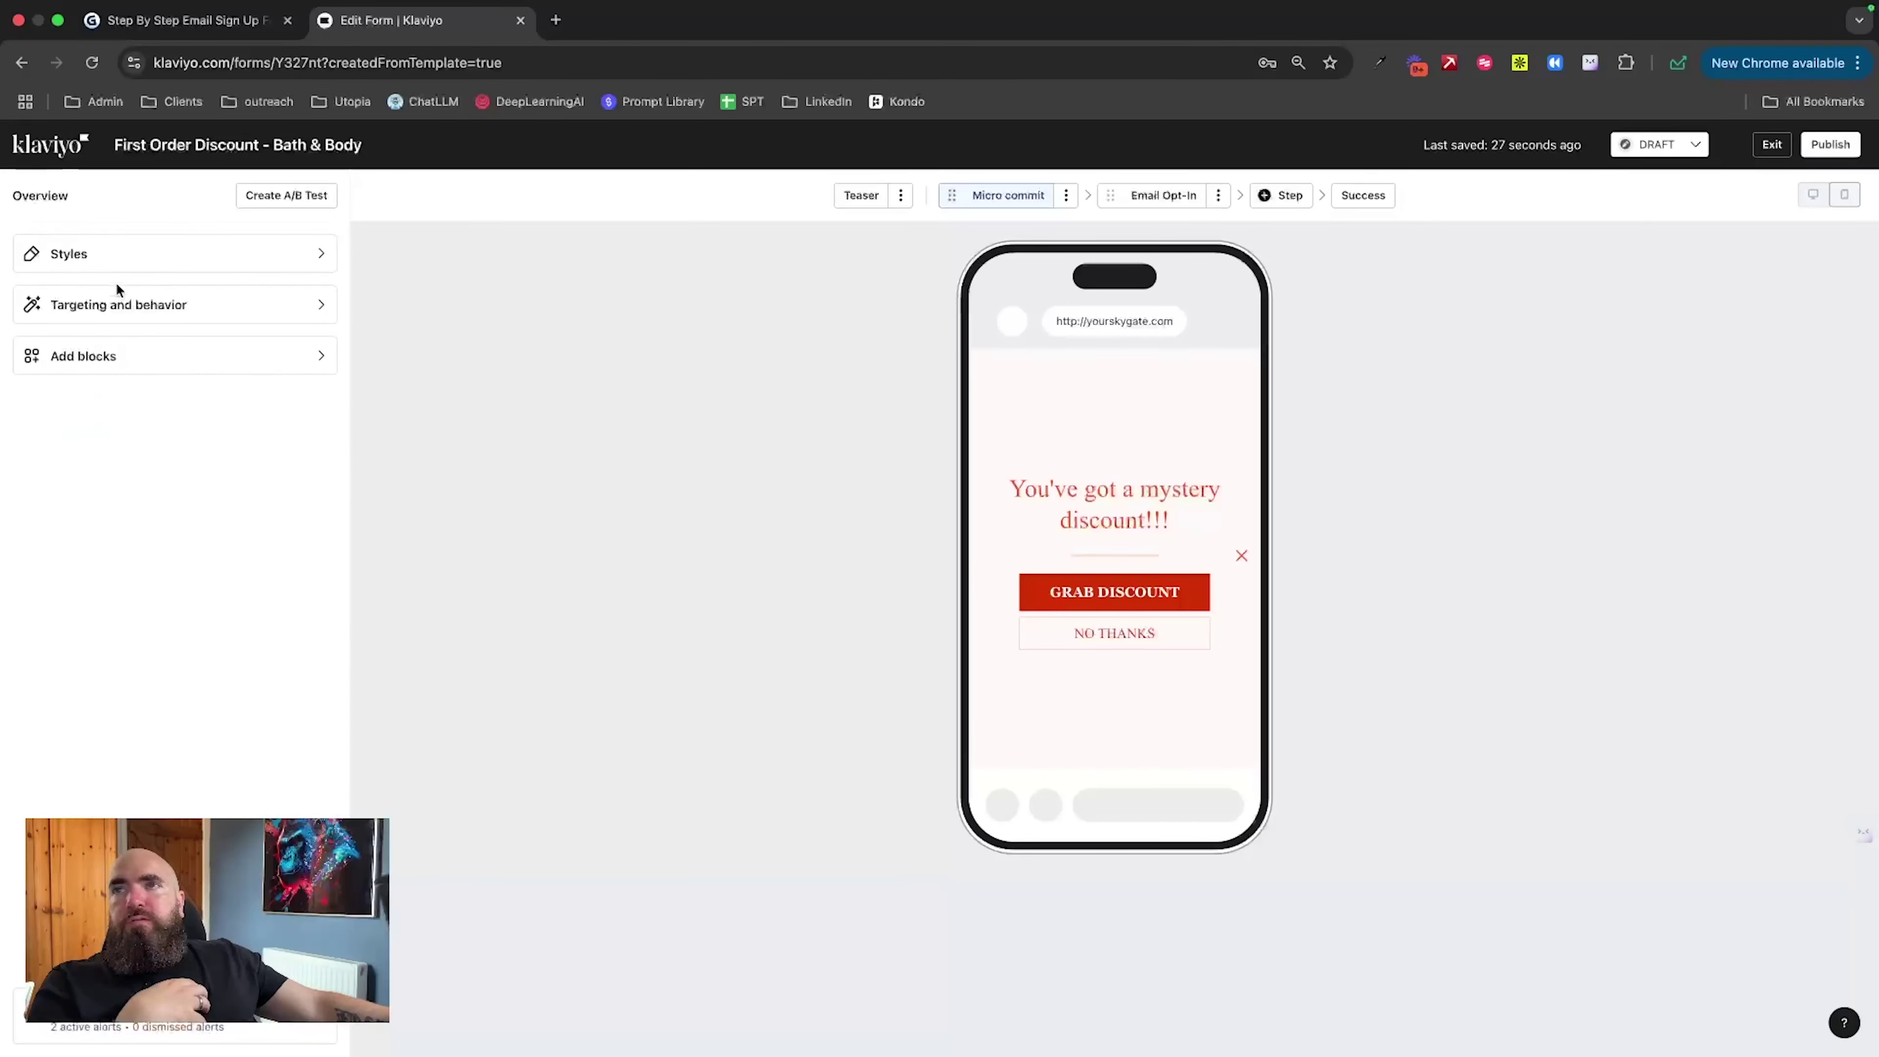
# Step: In the form's device display settings, disable closing the form by clicking outside it on mobile
pyautogui.click(134, 303)
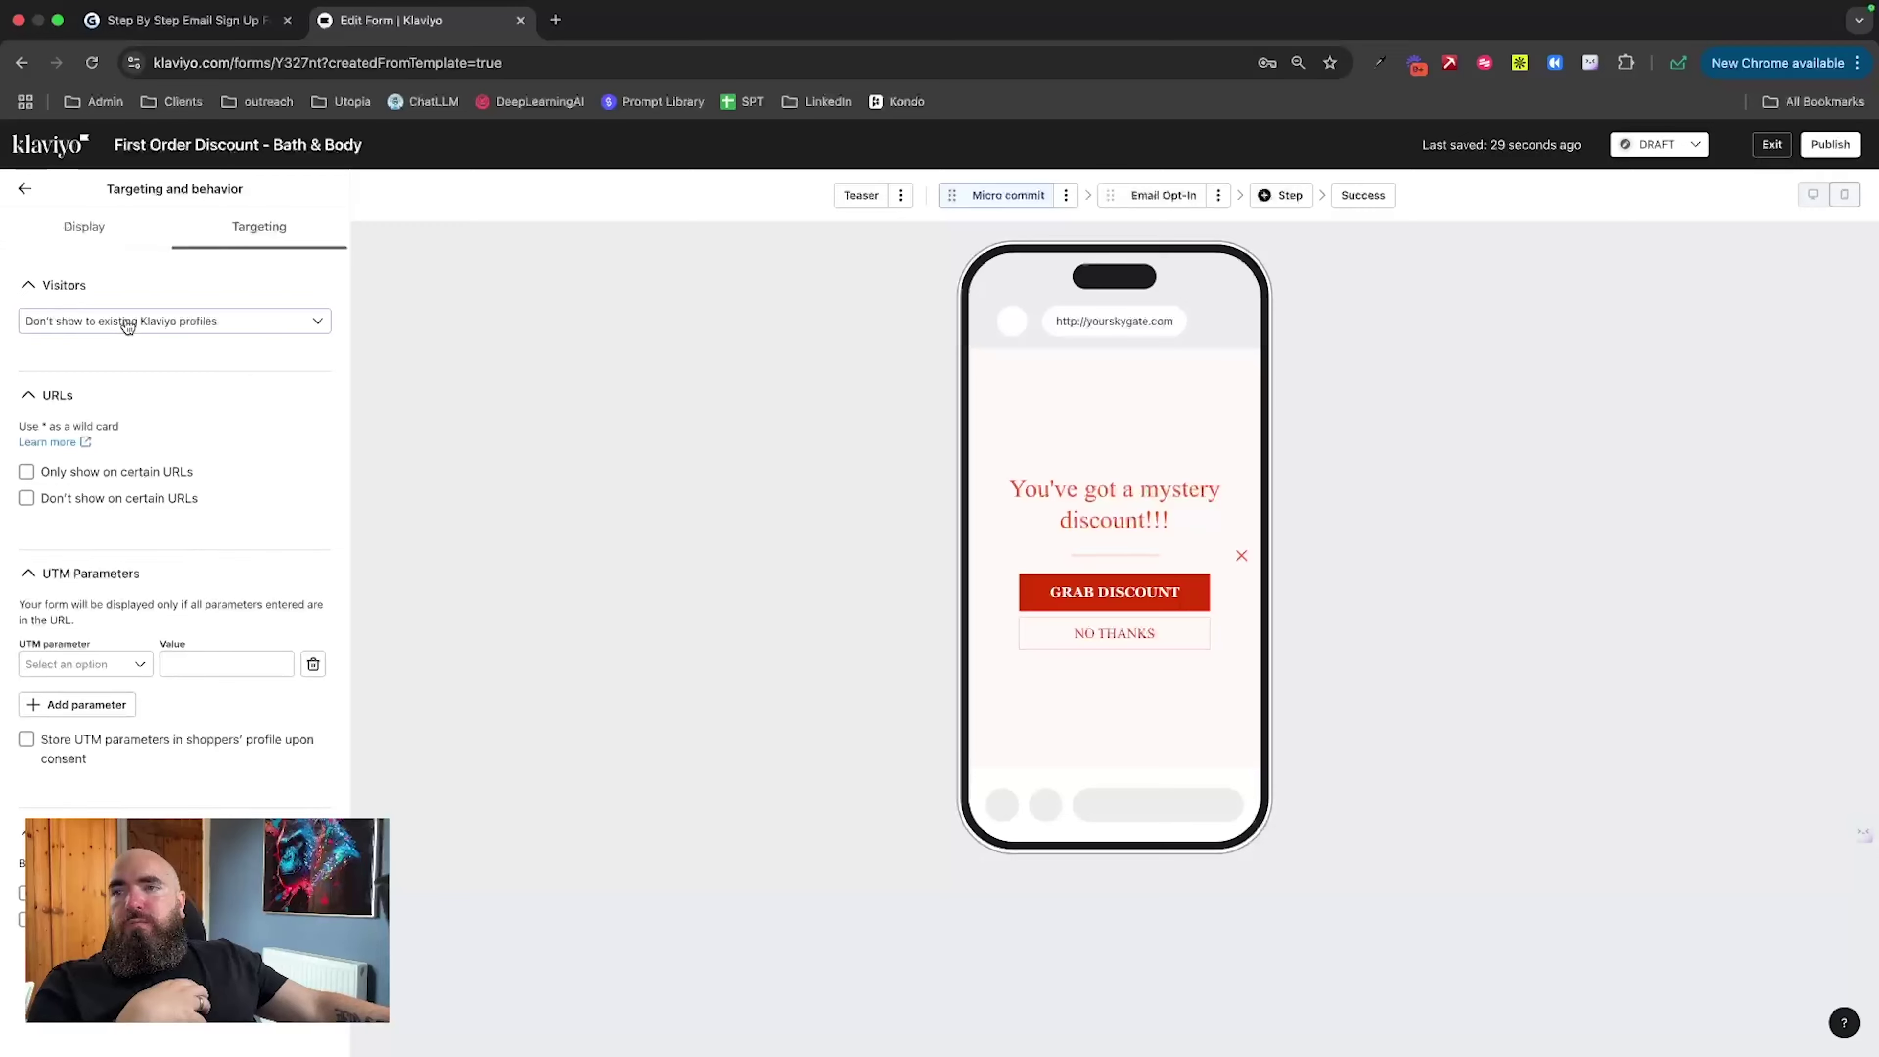
pyautogui.click(102, 225)
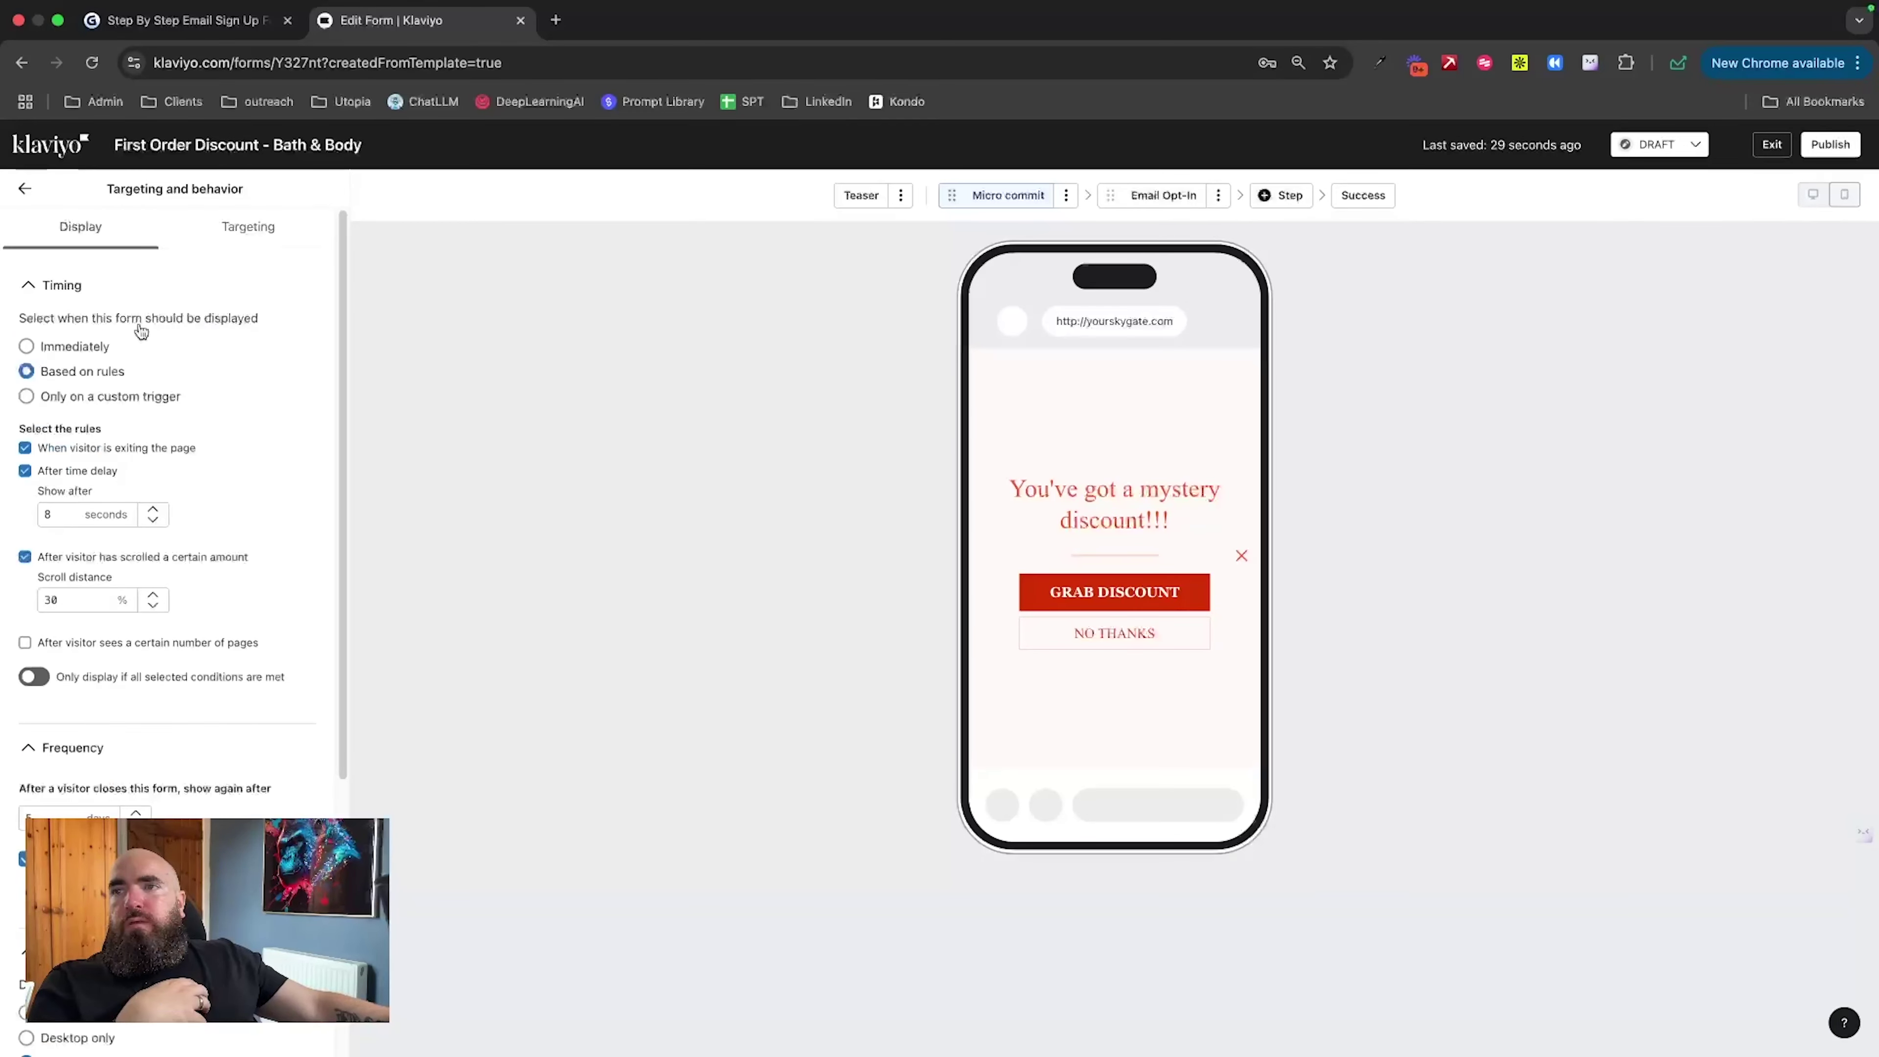
pyautogui.scroll(-5, 280, 674)
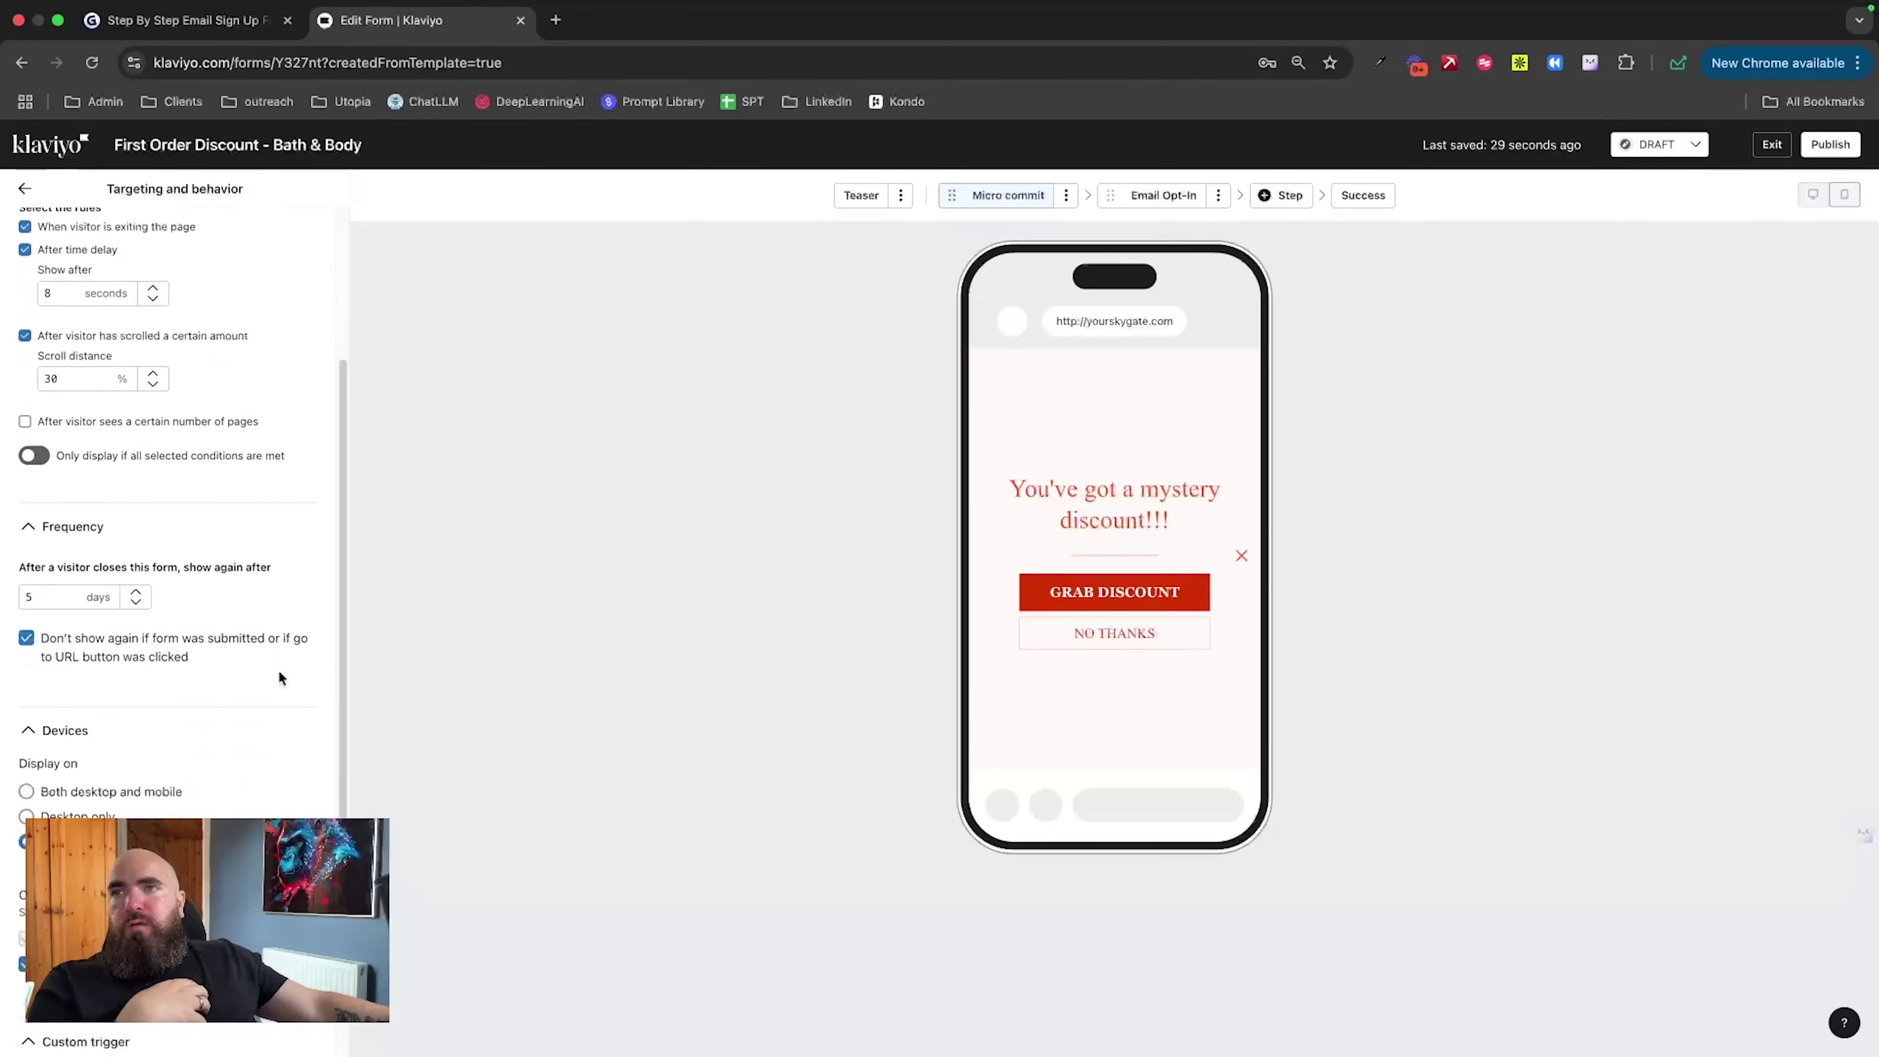
pyautogui.scroll(-3, 268, 677)
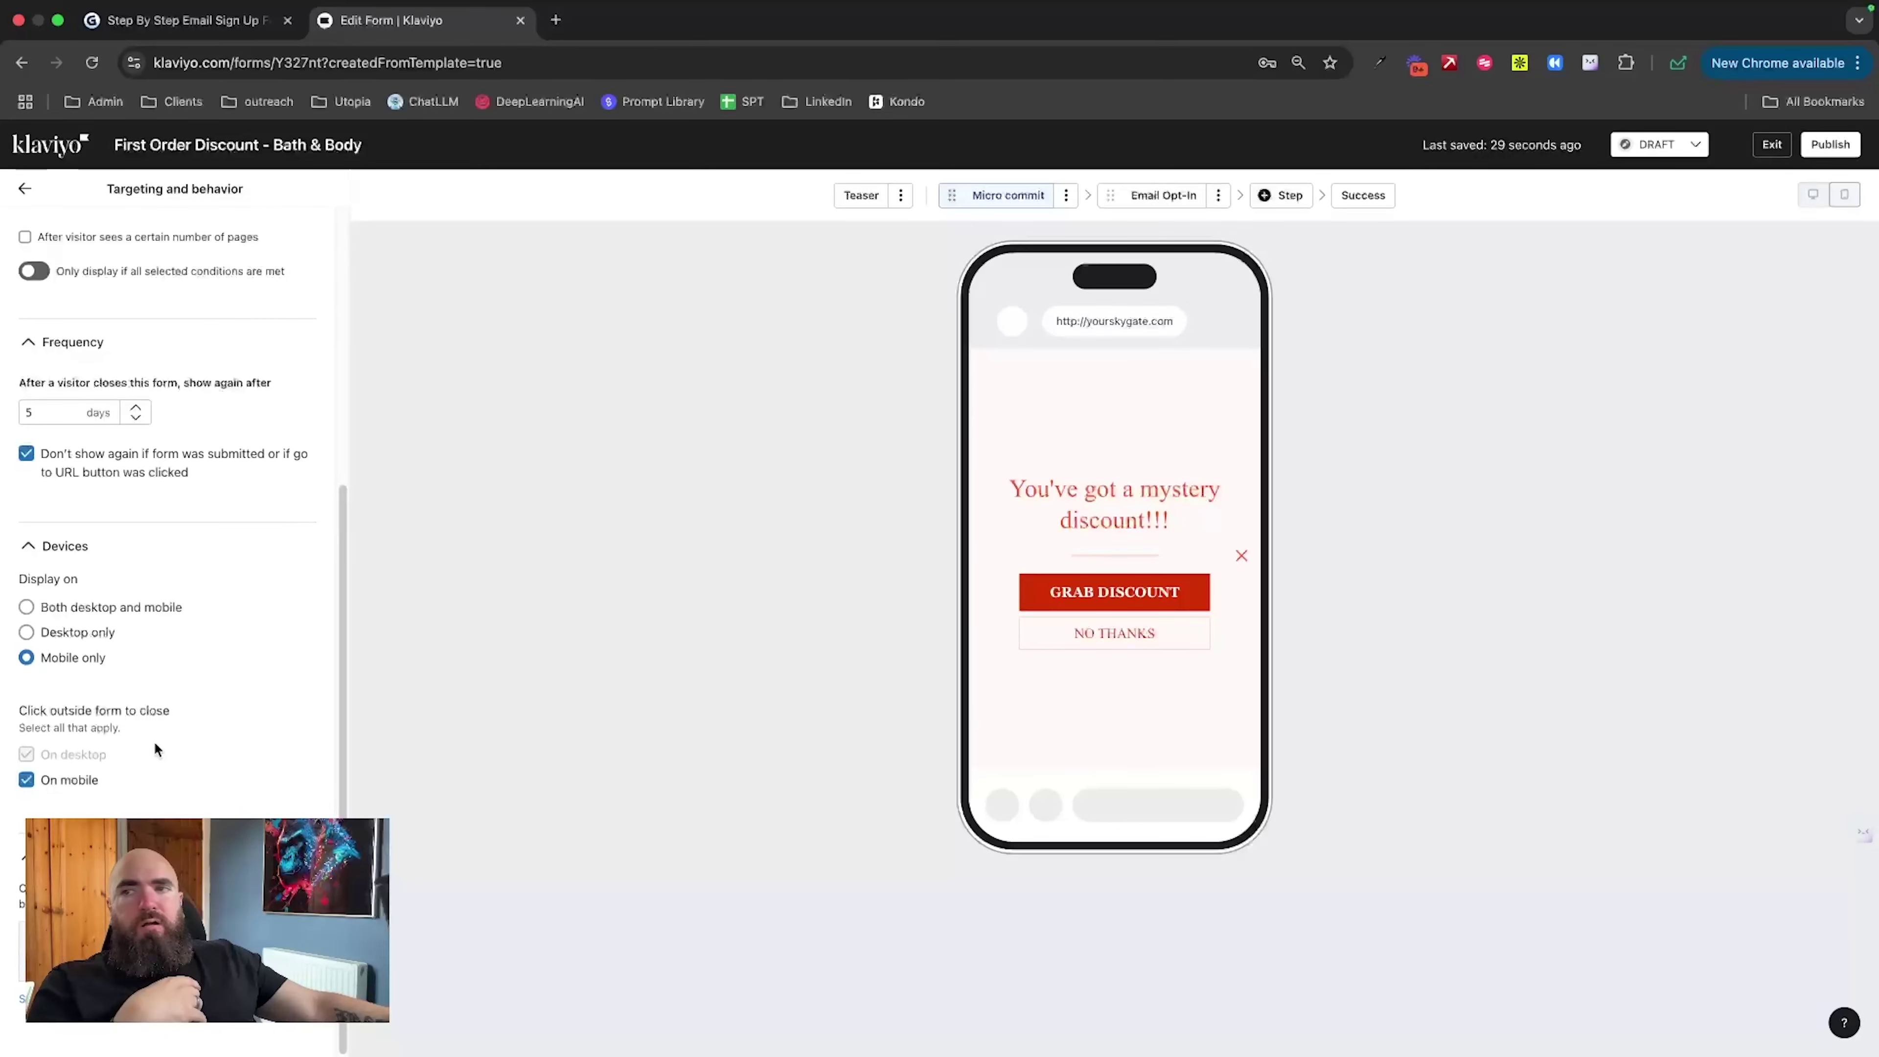
pyautogui.click(37, 773)
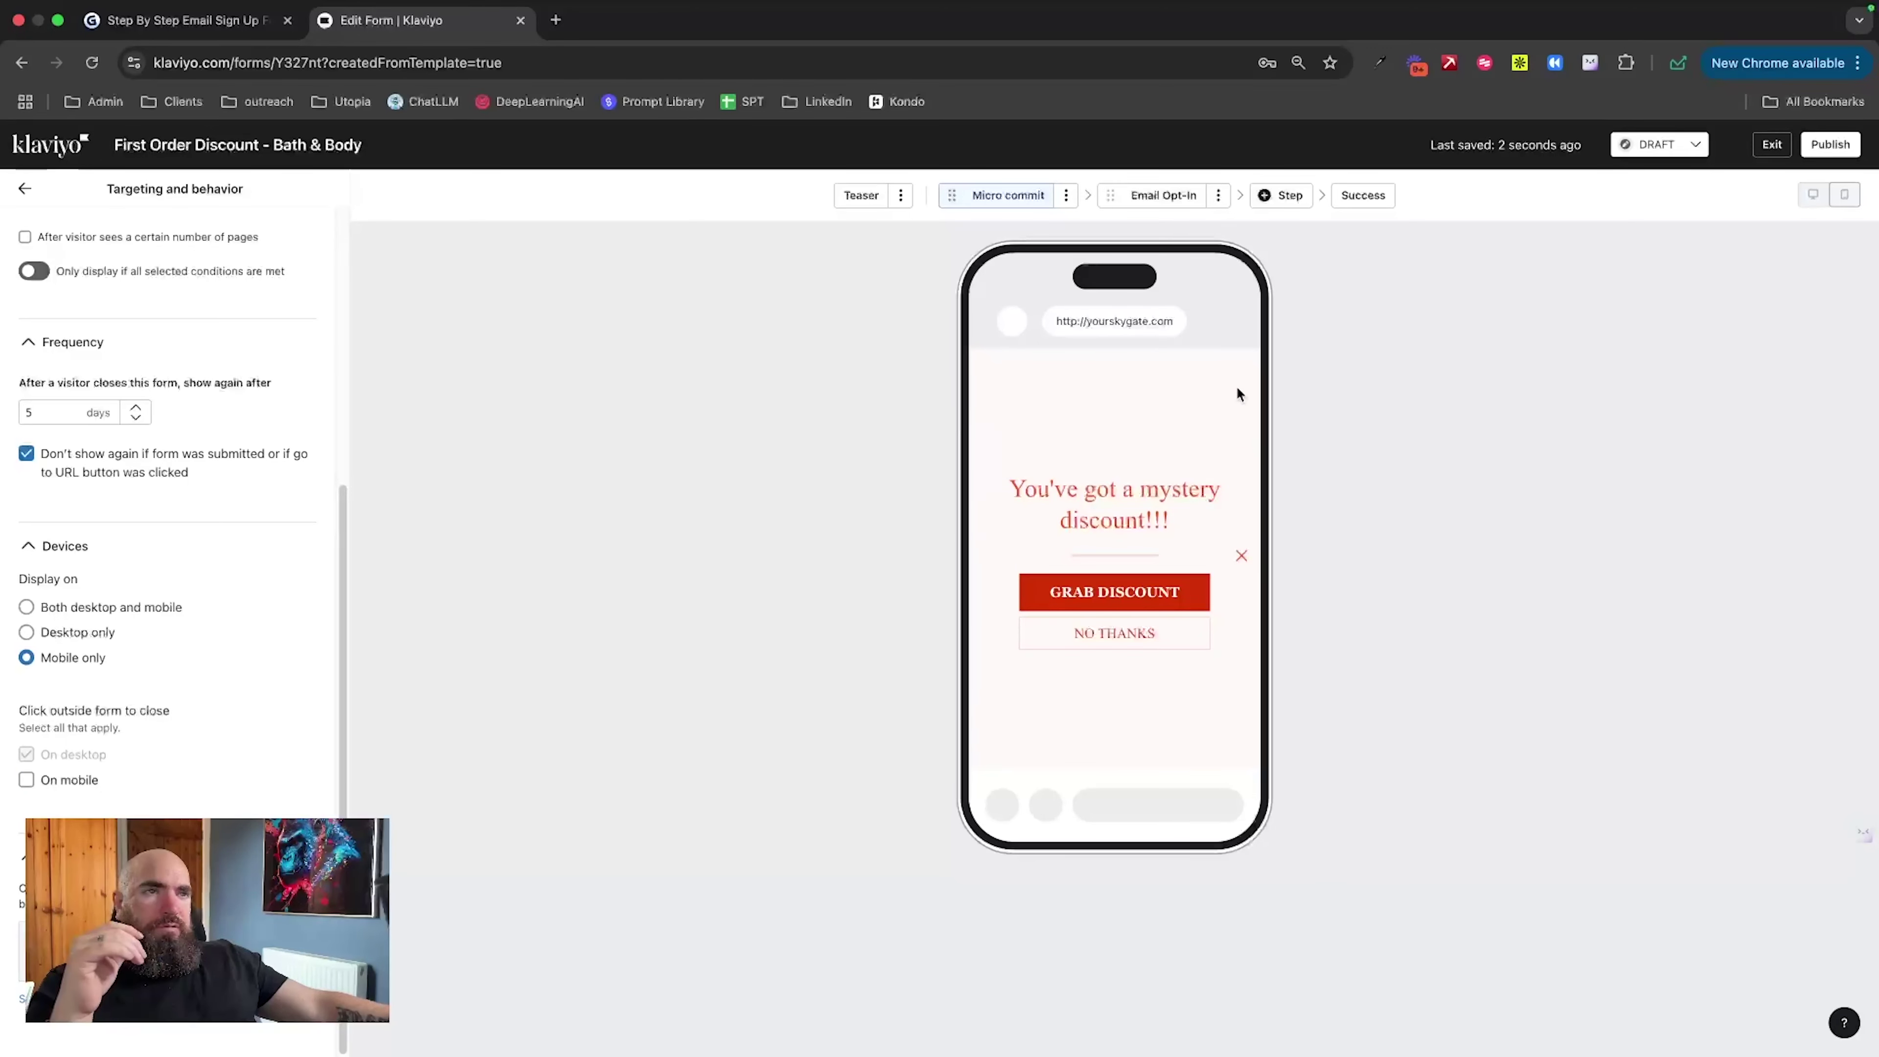
# Step: Delete the GlowBar text block from the Email Opt-In step
pyautogui.moveTo(1242, 567); pyautogui.dragTo(1117, 596)
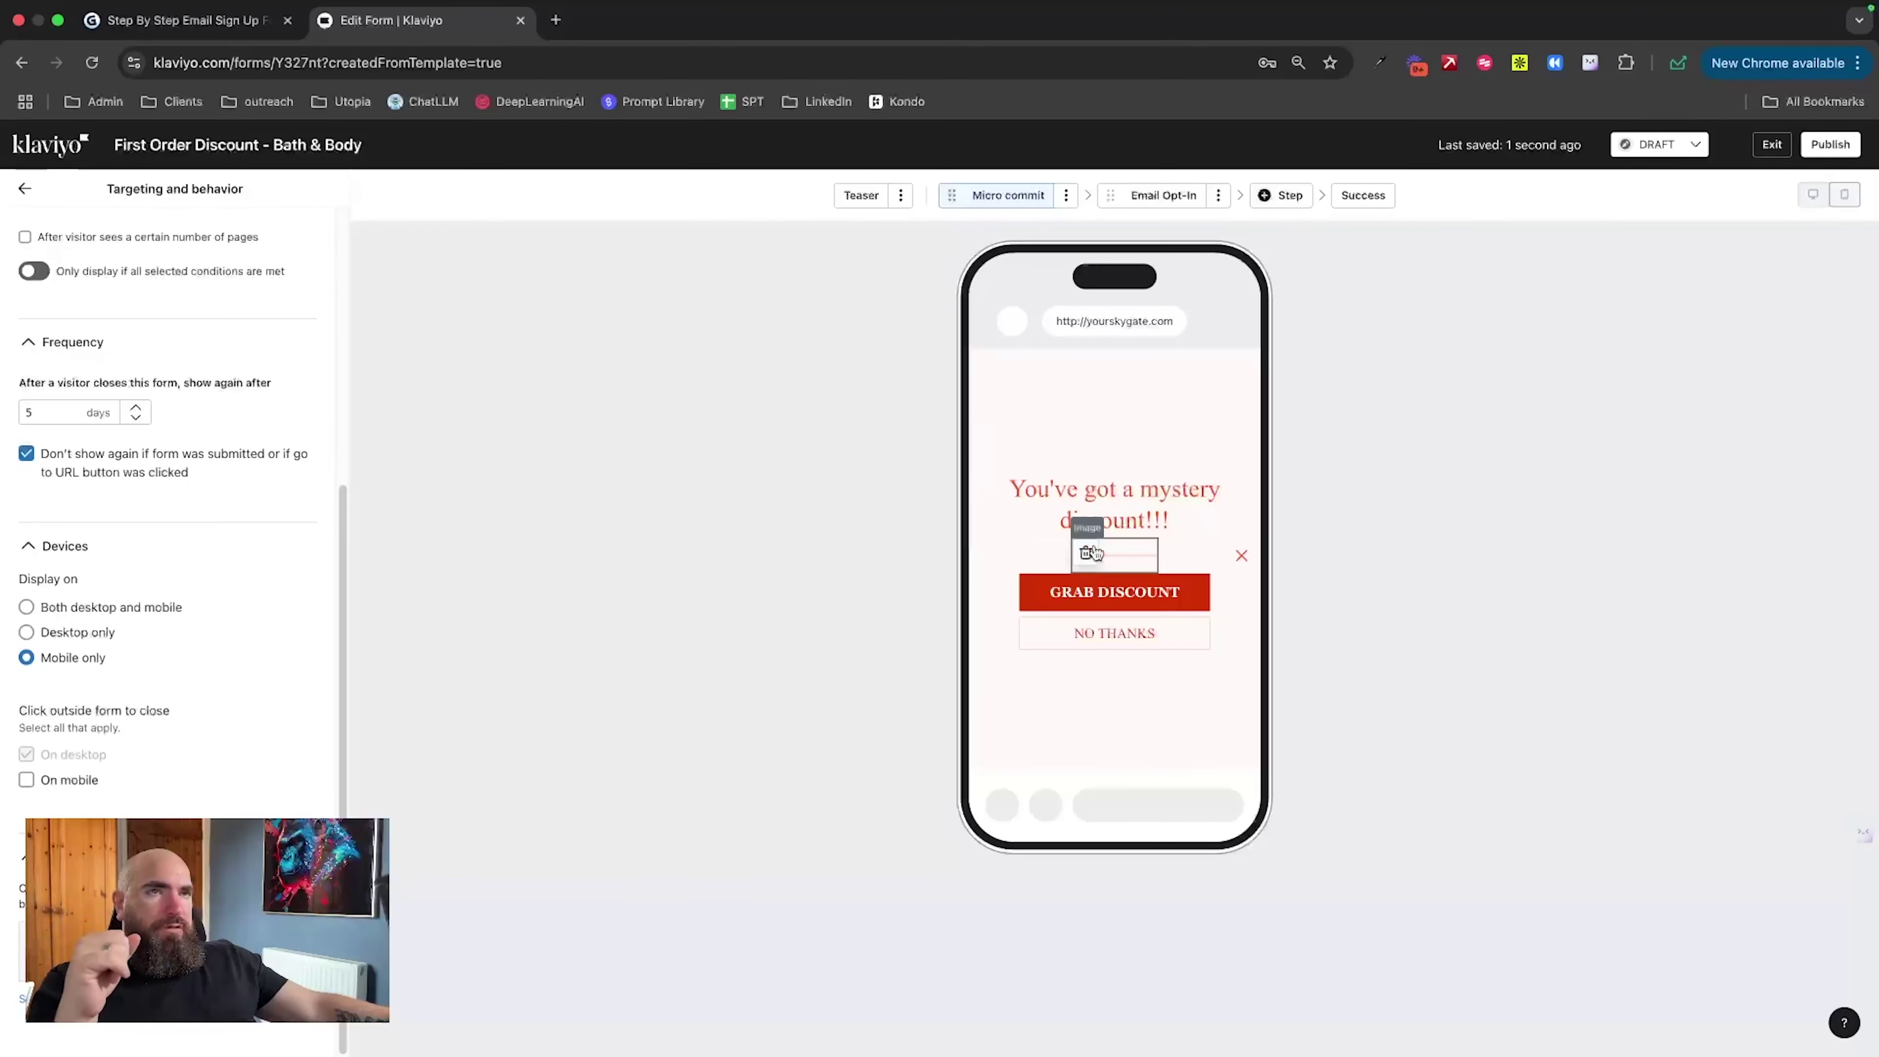
pyautogui.click(1149, 206)
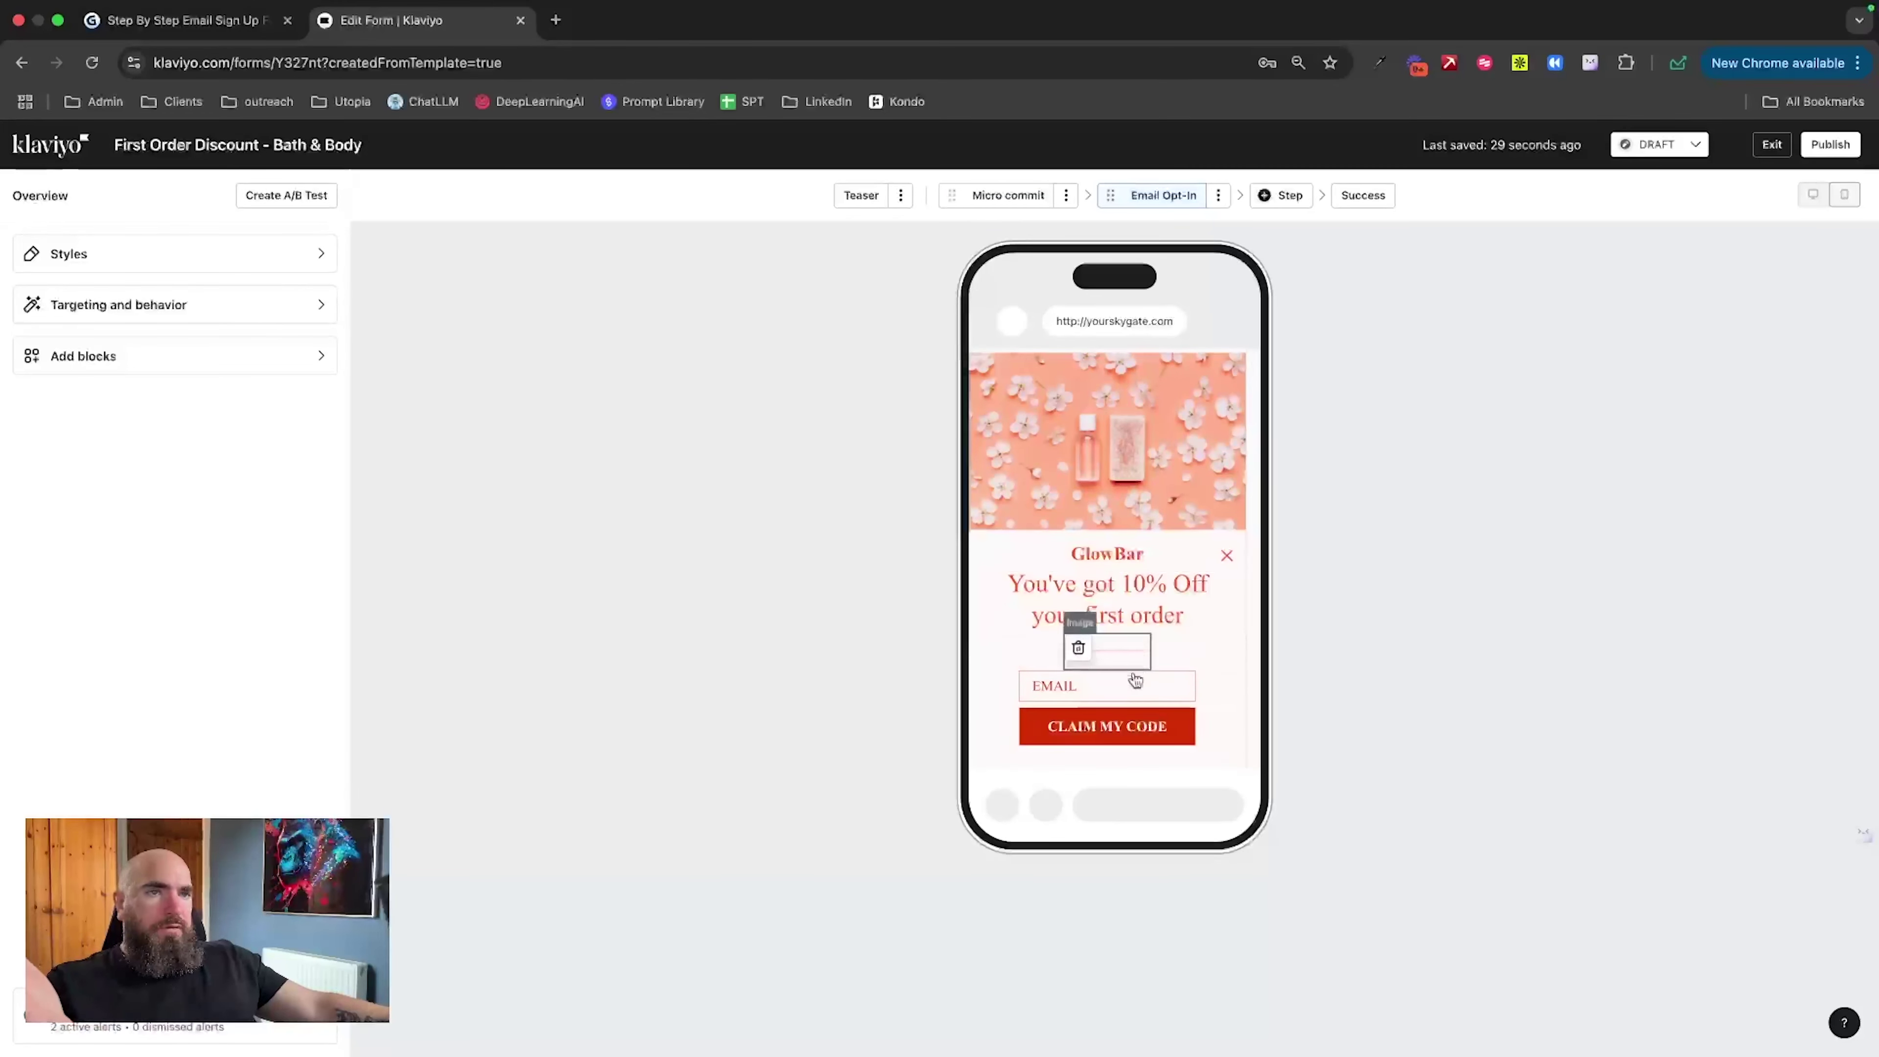
pyautogui.click(1014, 195)
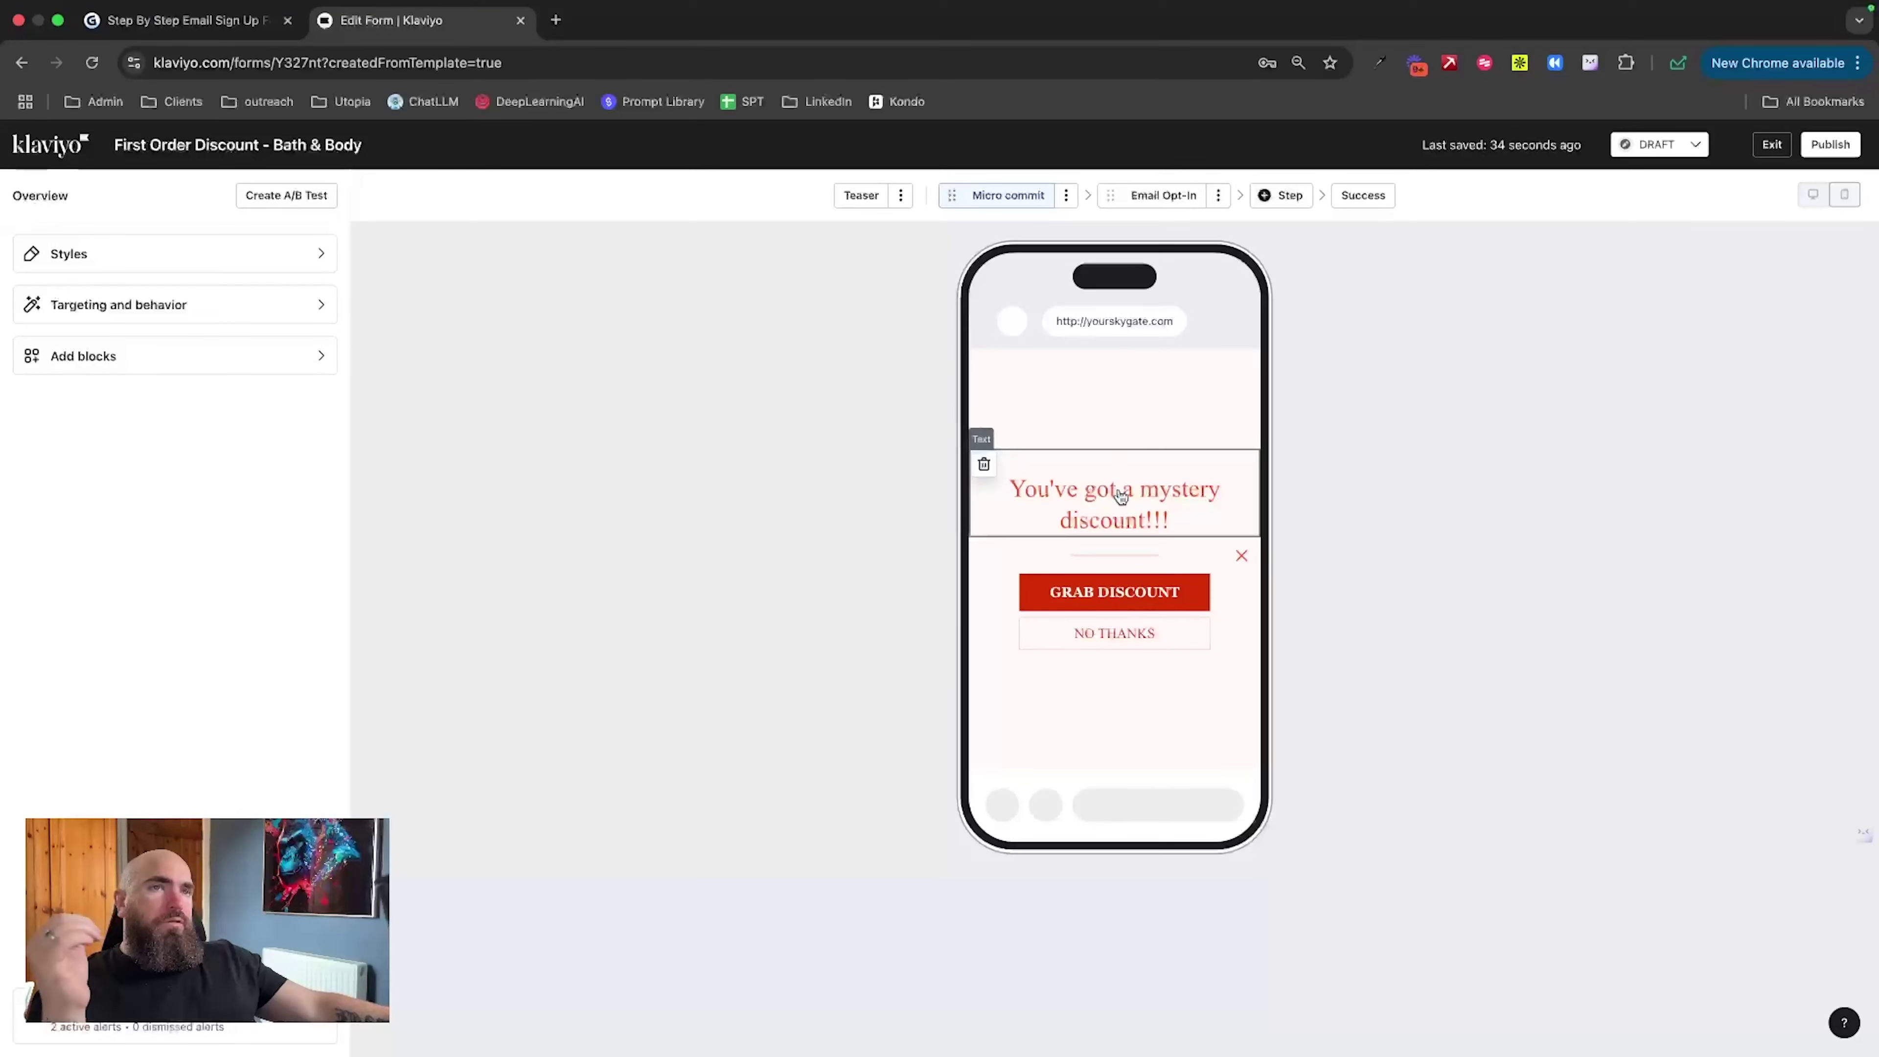
pyautogui.click(1155, 210)
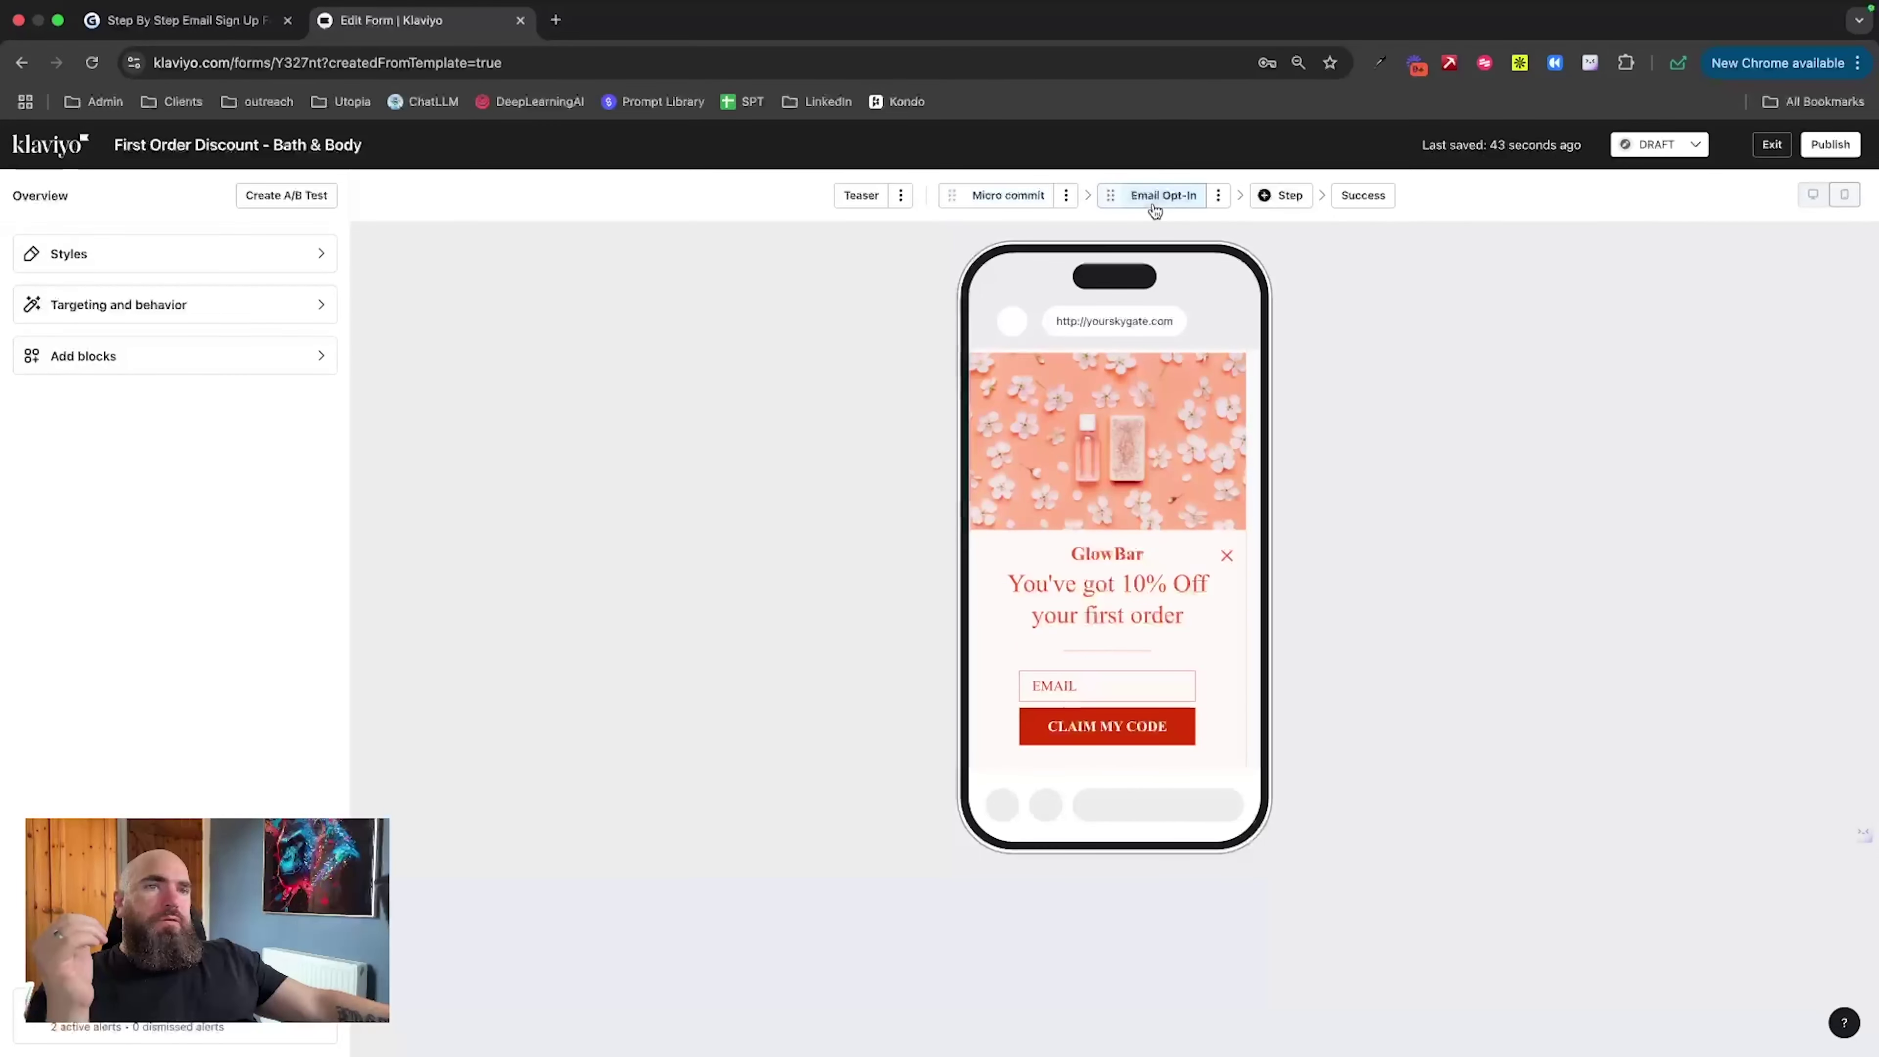
pyautogui.click(1112, 556)
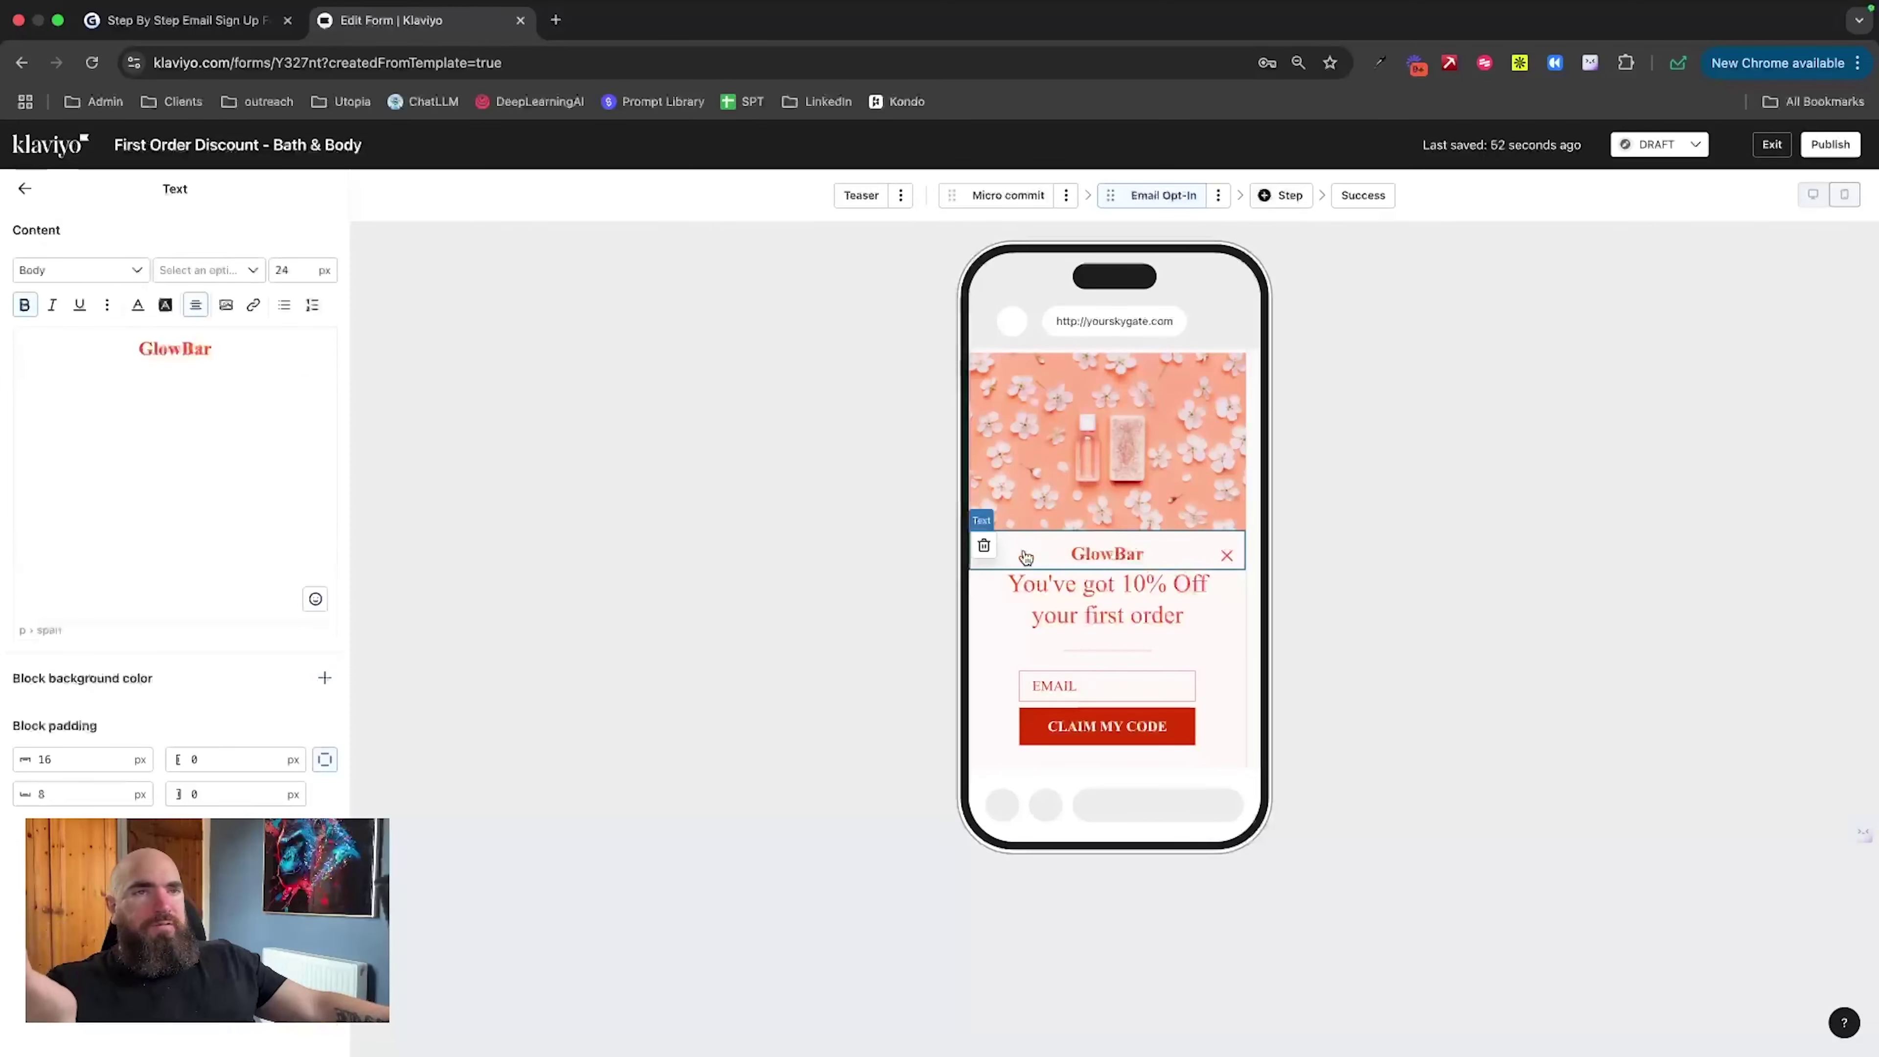
pyautogui.click(984, 548)
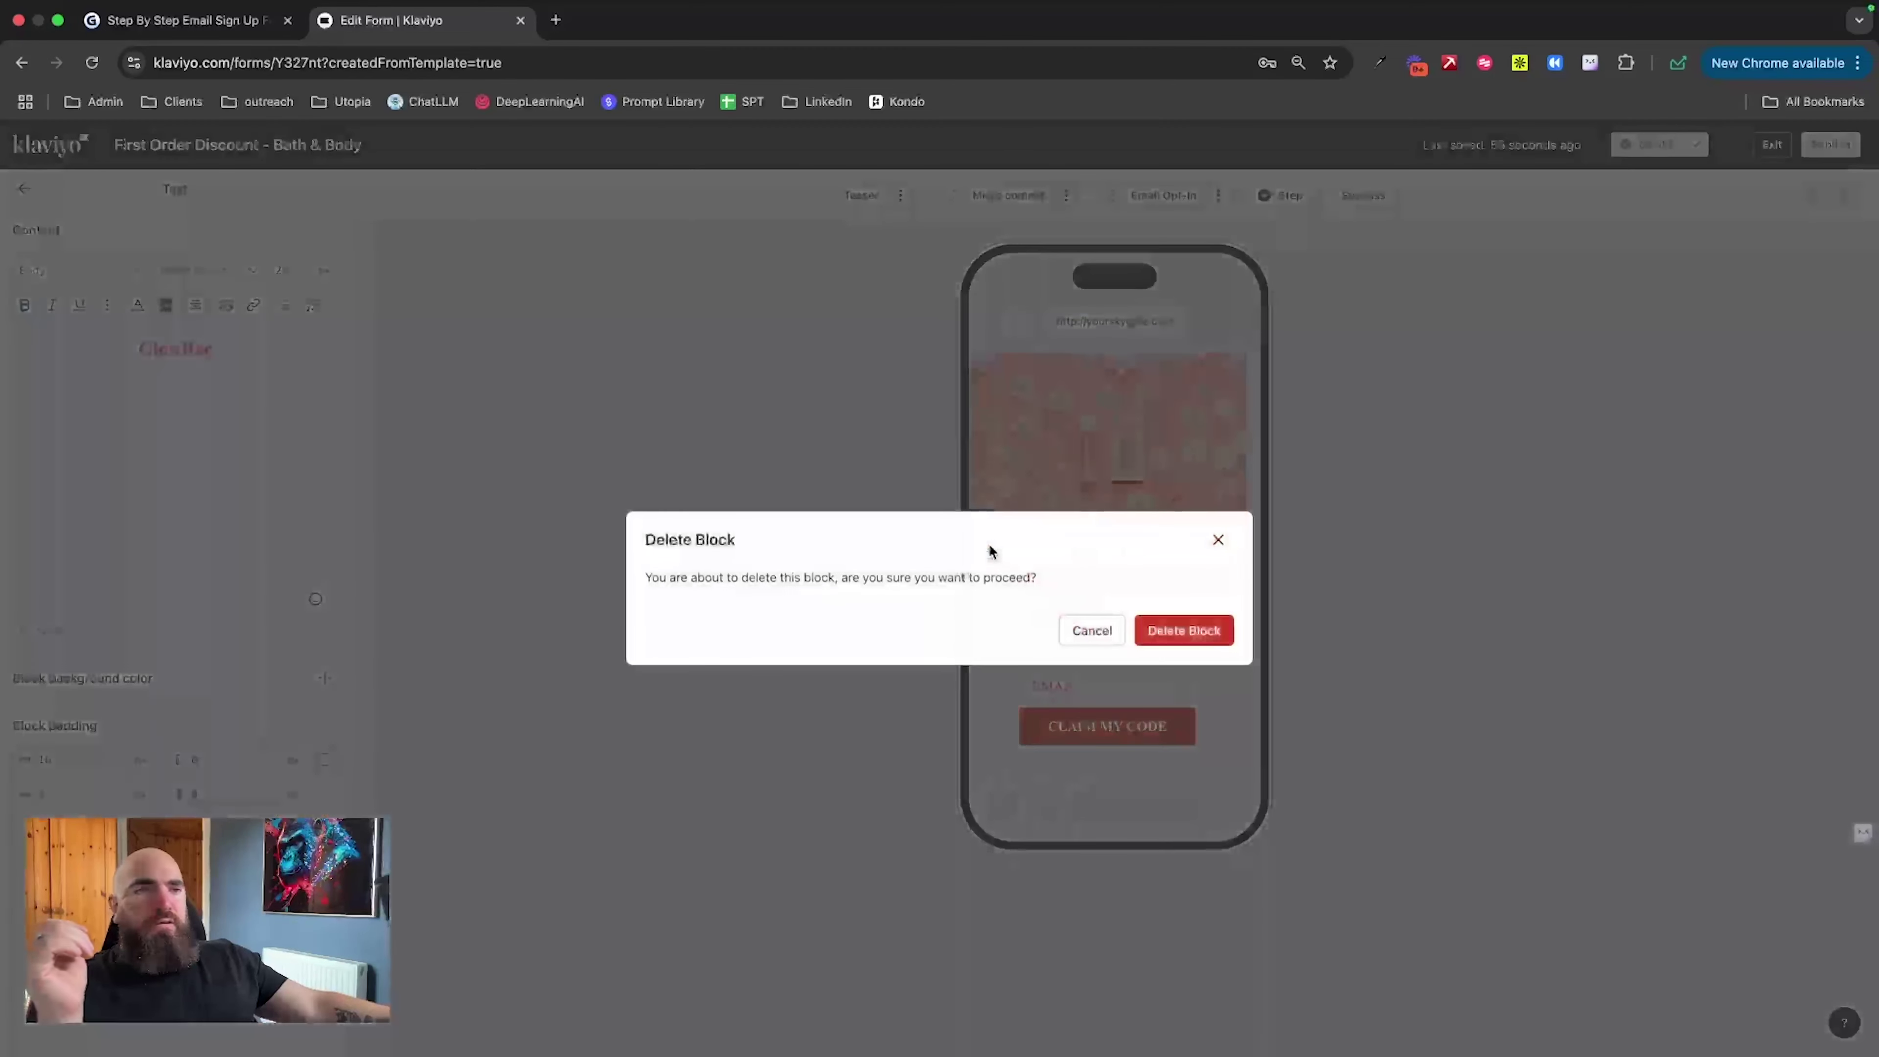
pyautogui.click(1175, 631)
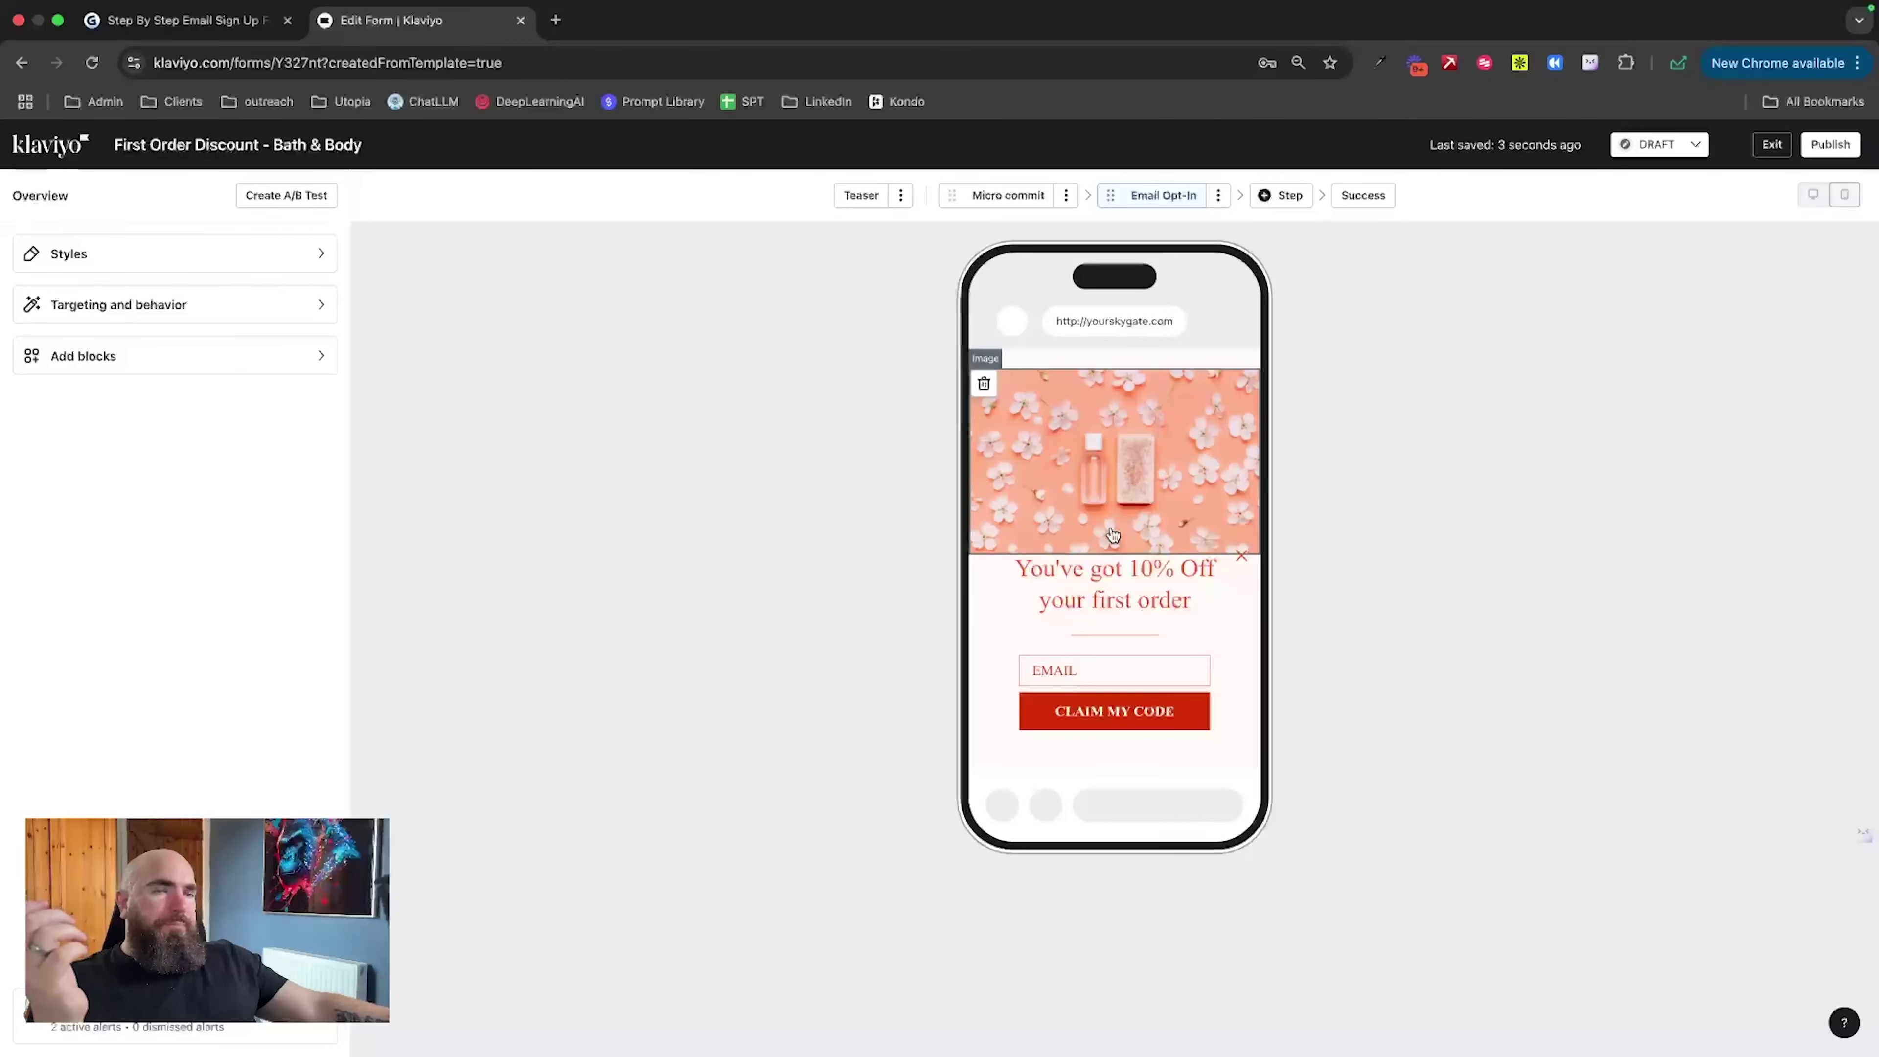
# Step: Remove the product shot image from the Email Opt-In step and delete its empty image block
pyautogui.click(1063, 440)
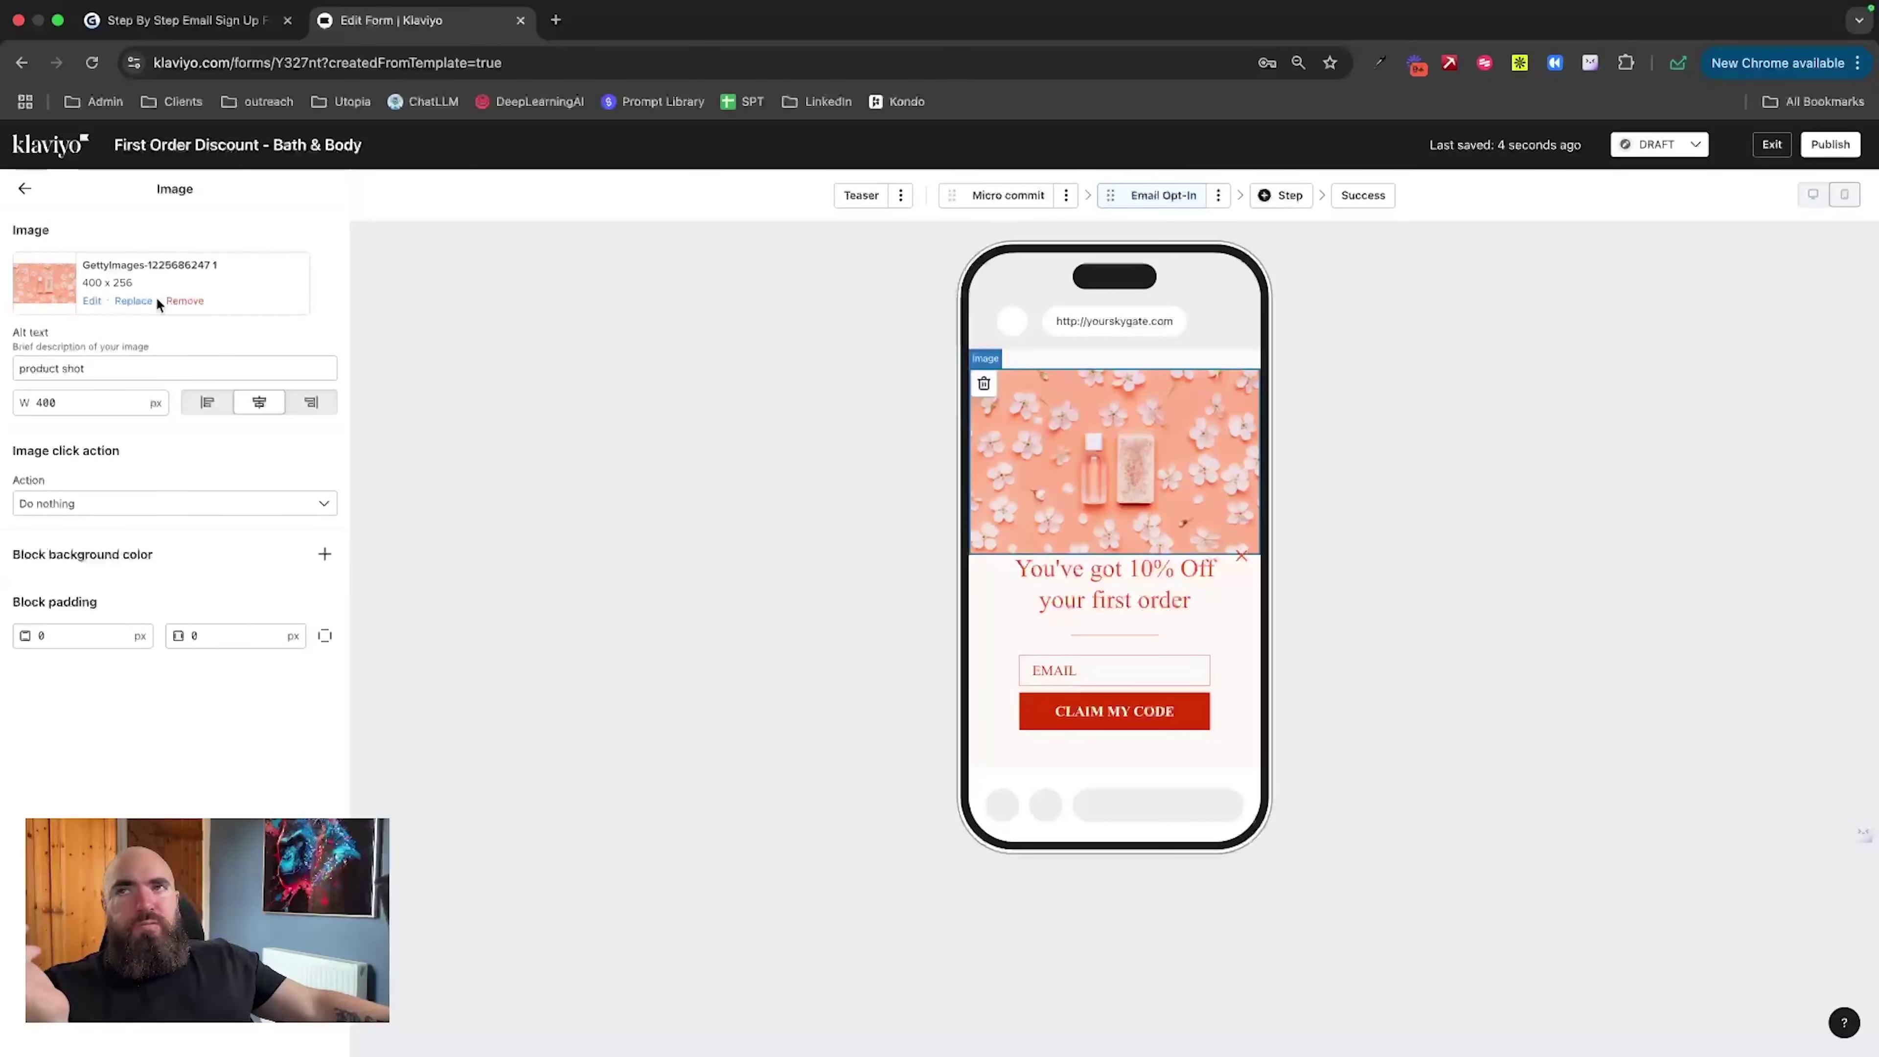
pyautogui.click(183, 301)
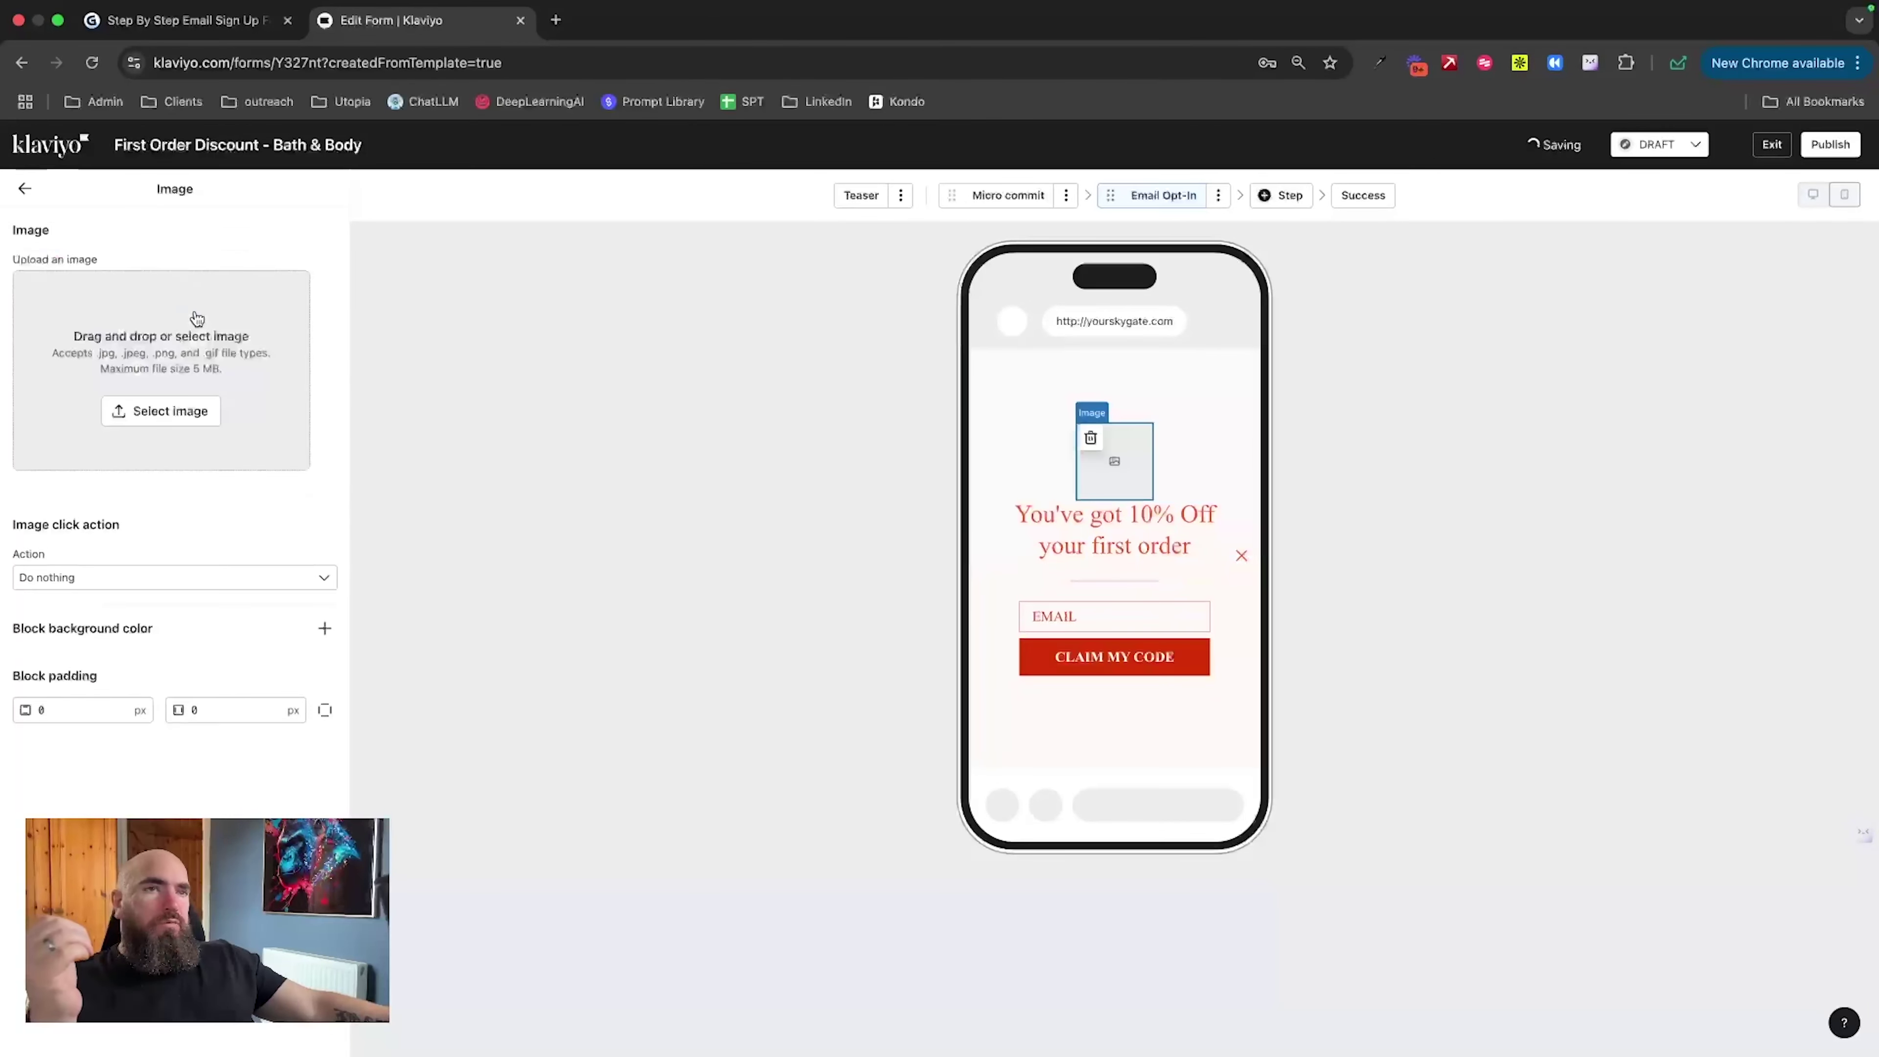
pyautogui.click(1090, 442)
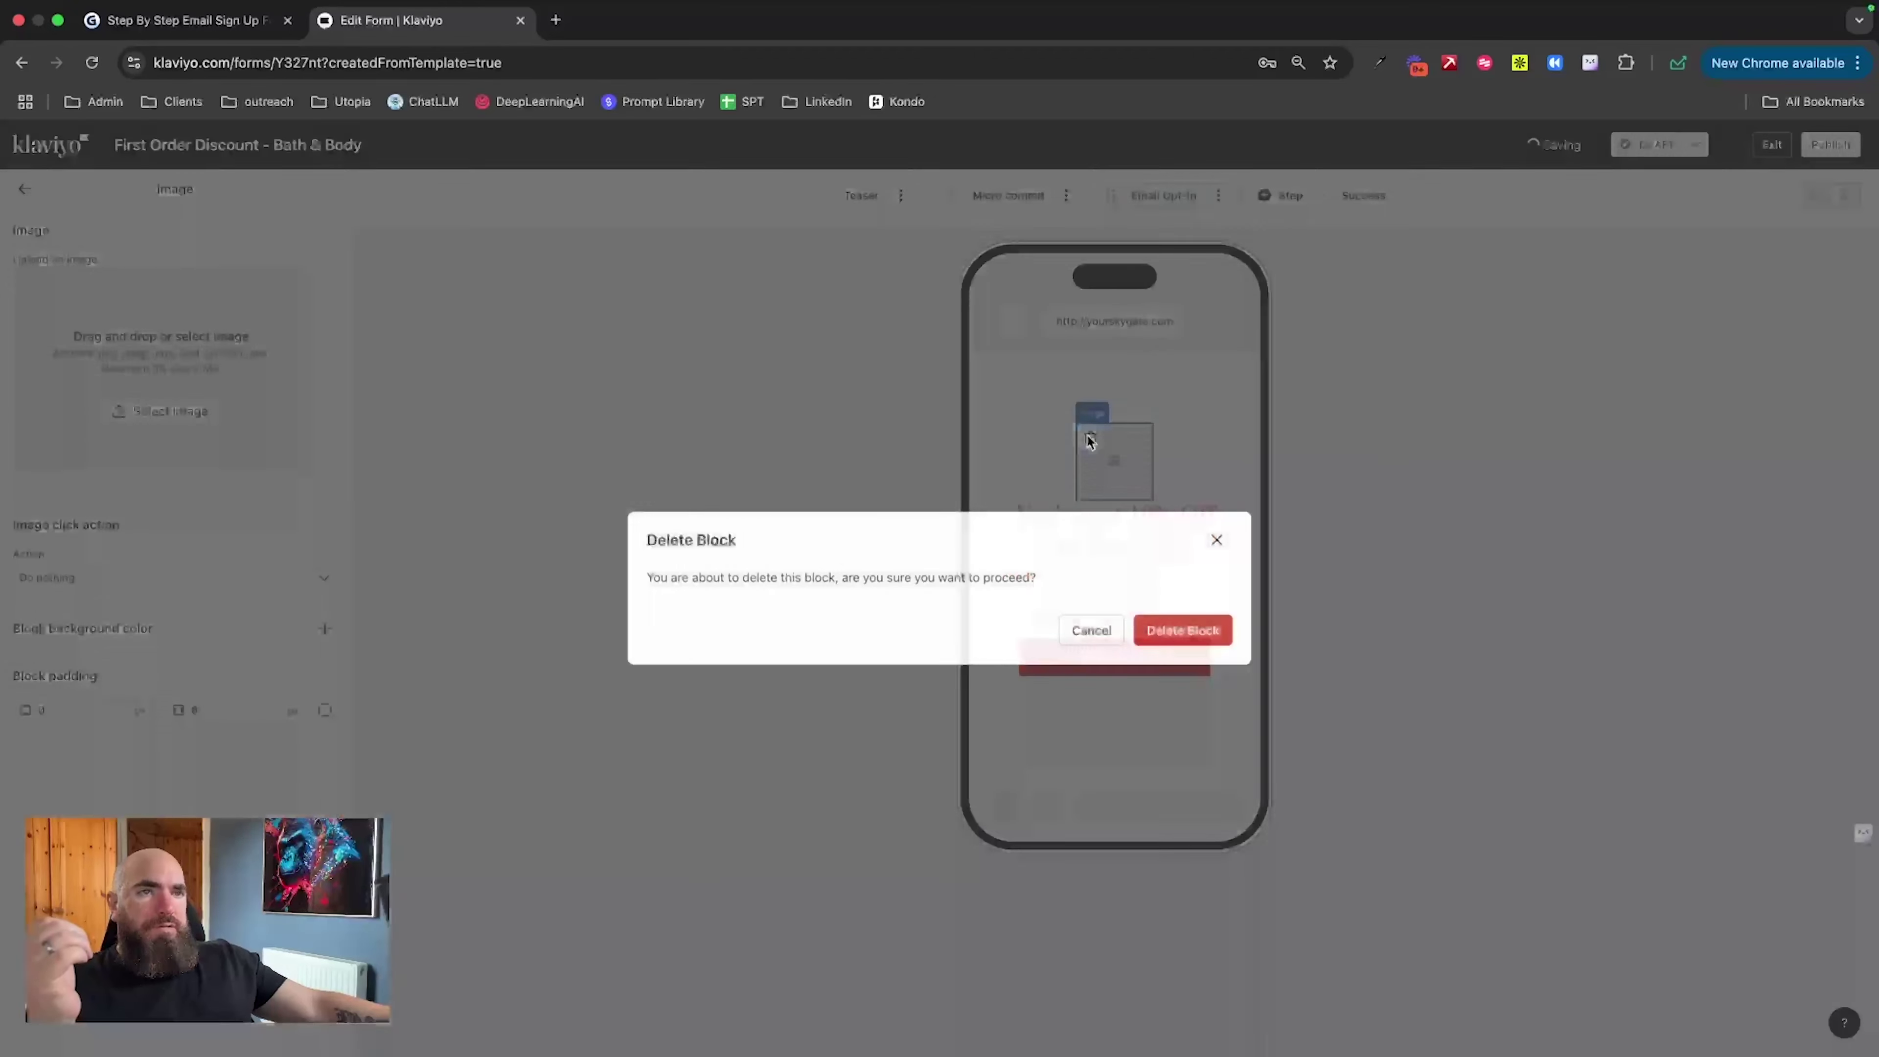
pyautogui.click(1200, 630)
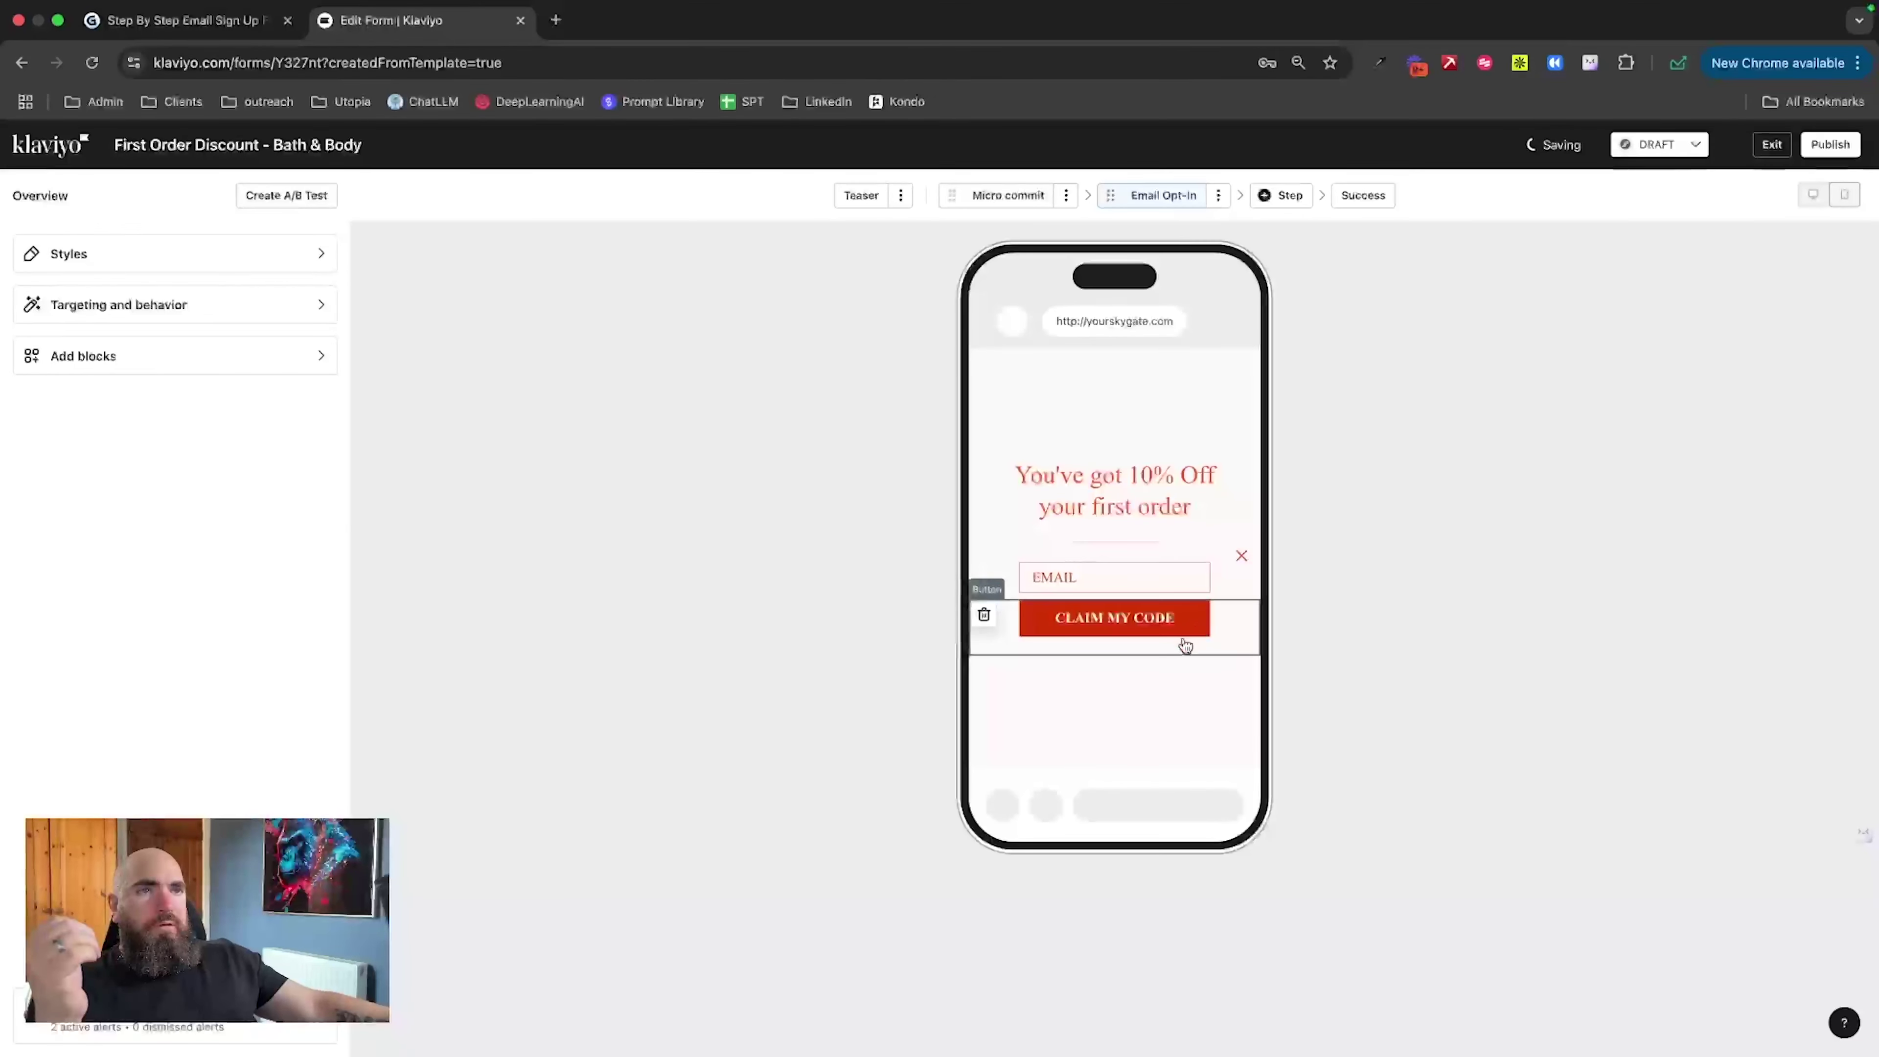
# Step: Change the discount in the Email Opt-In heading to 15%
pyautogui.click(1150, 483)
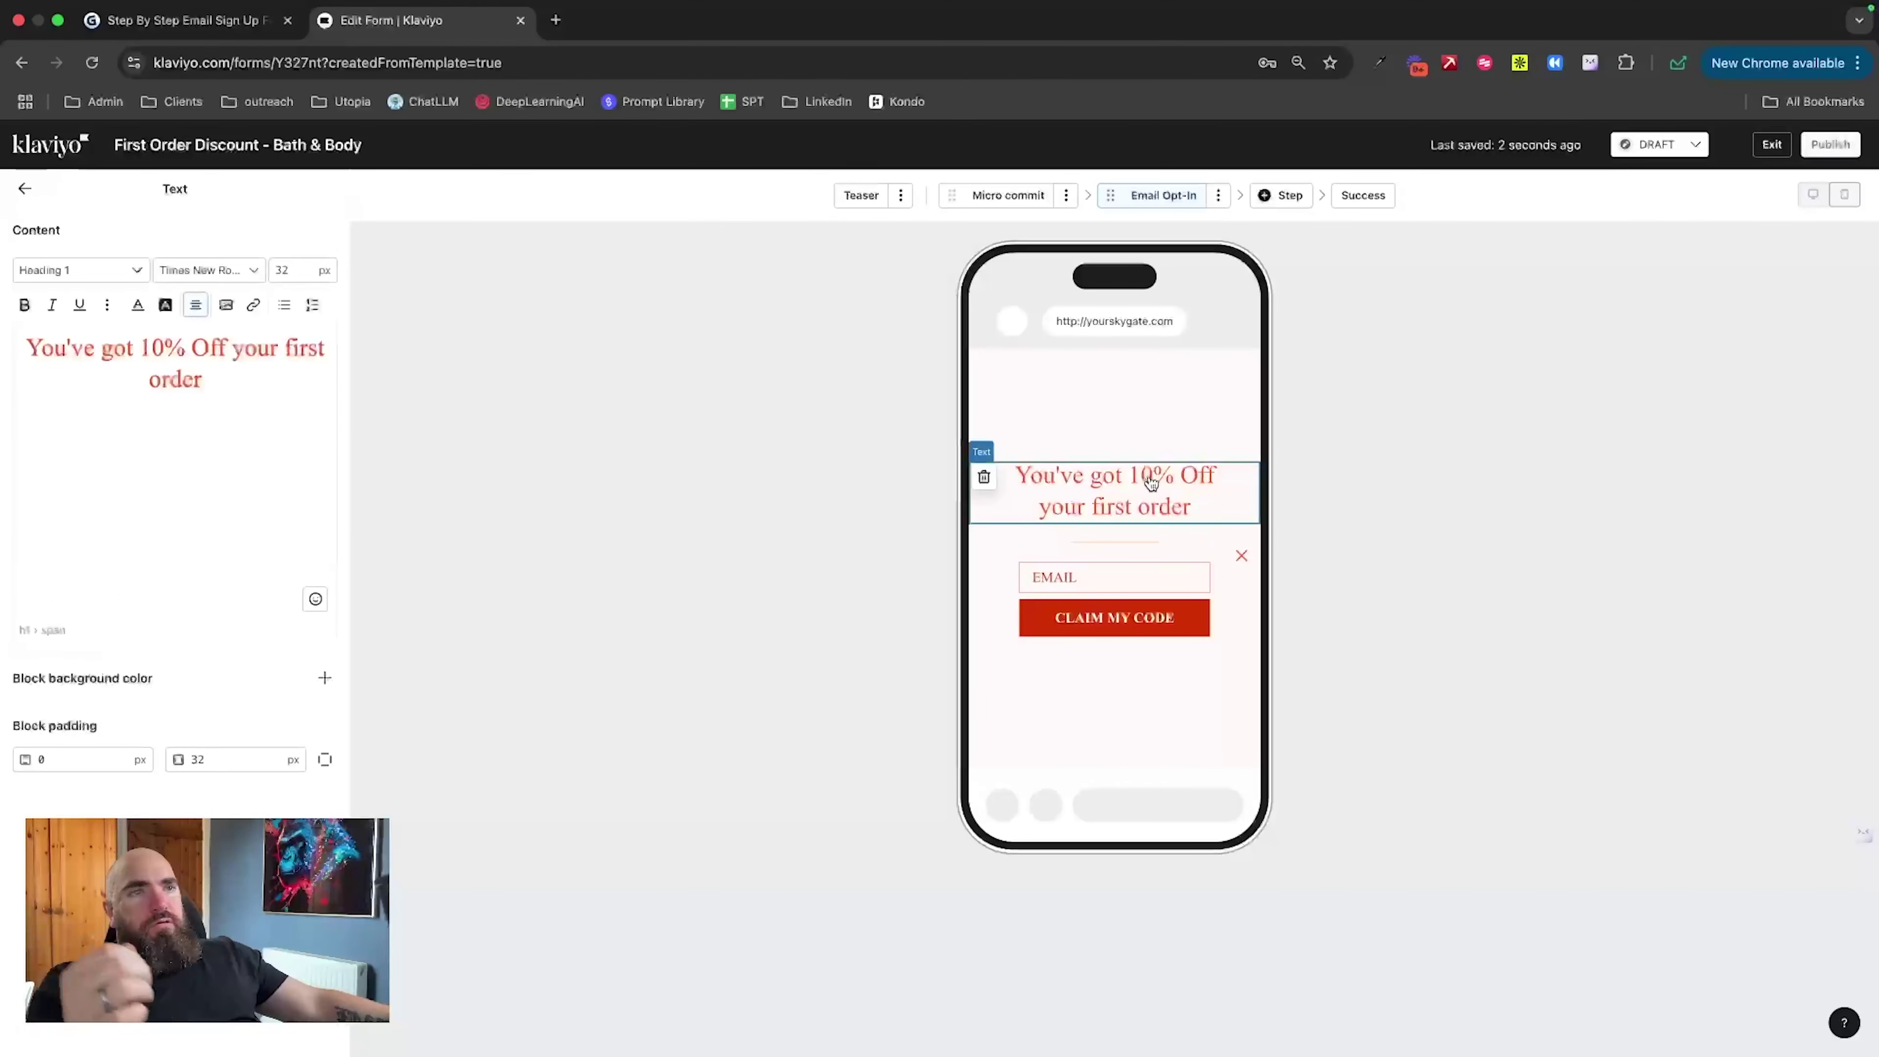
pyautogui.click(163, 350)
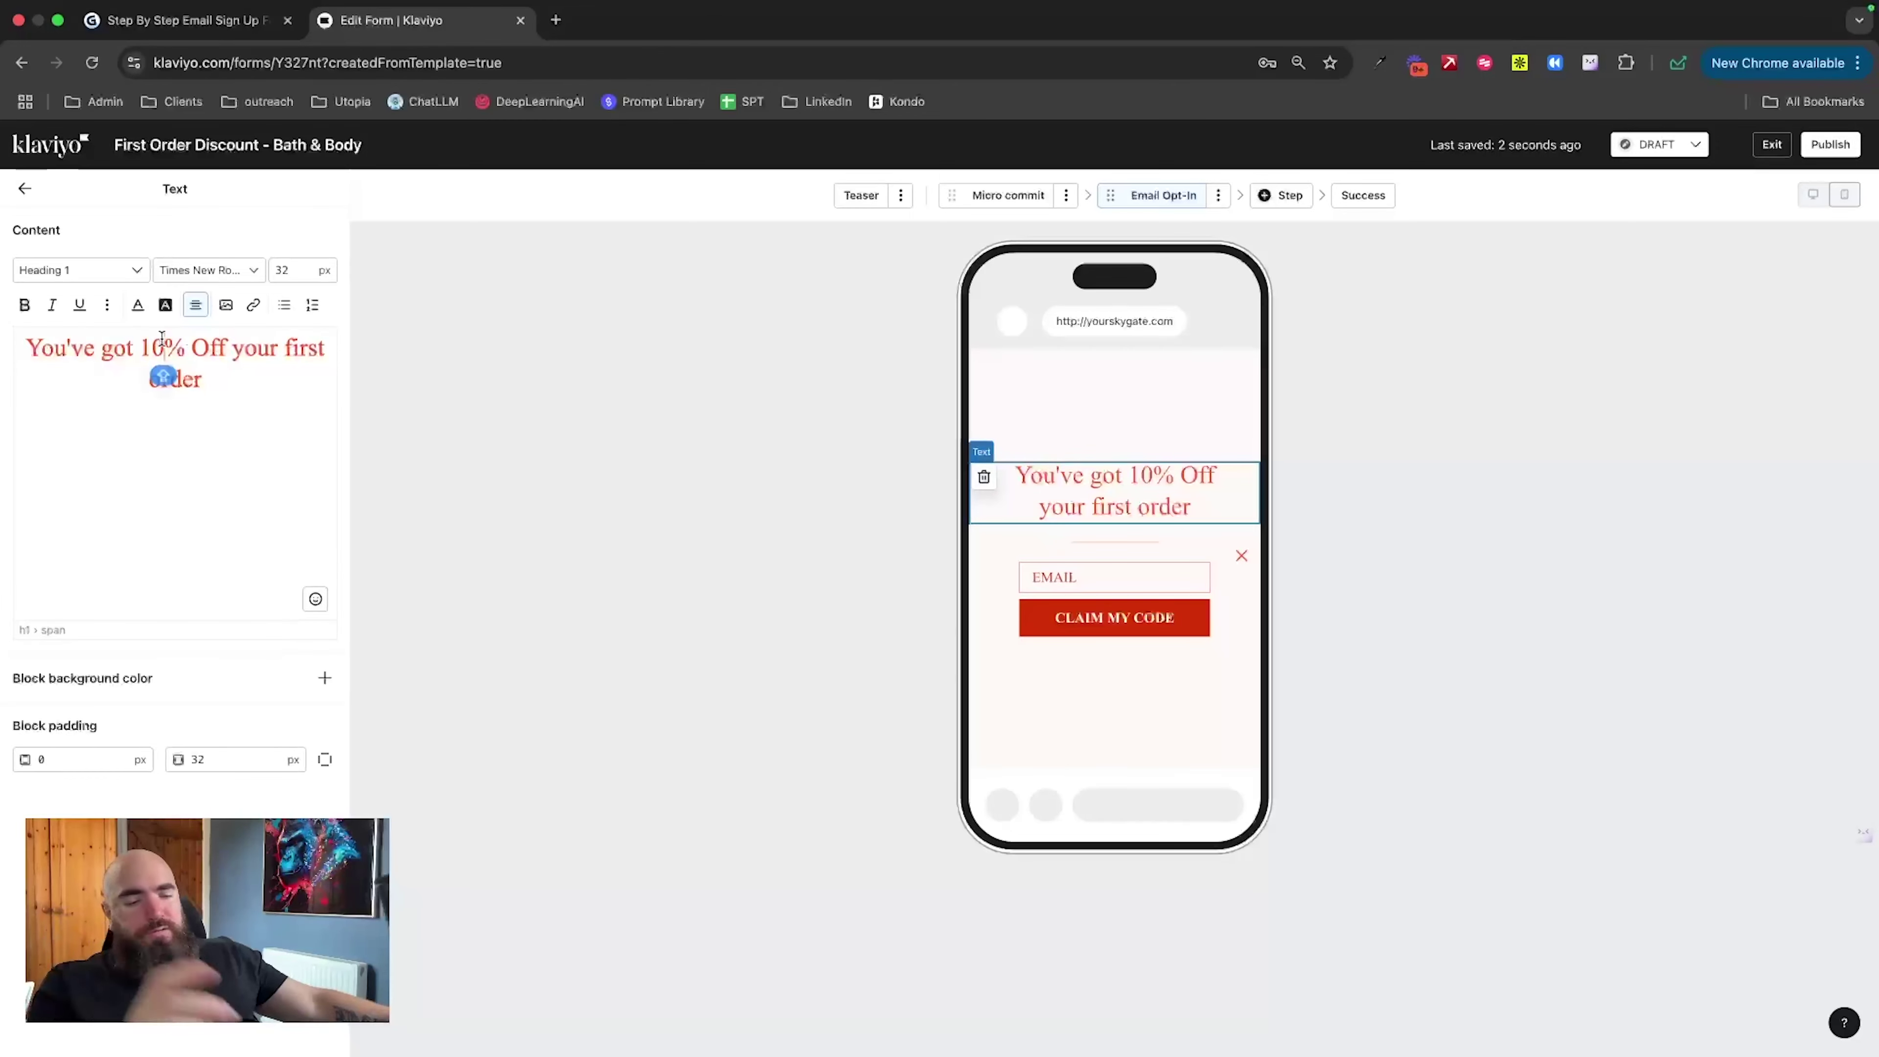
pyautogui.press('BackSpace')
pyautogui.write('5')
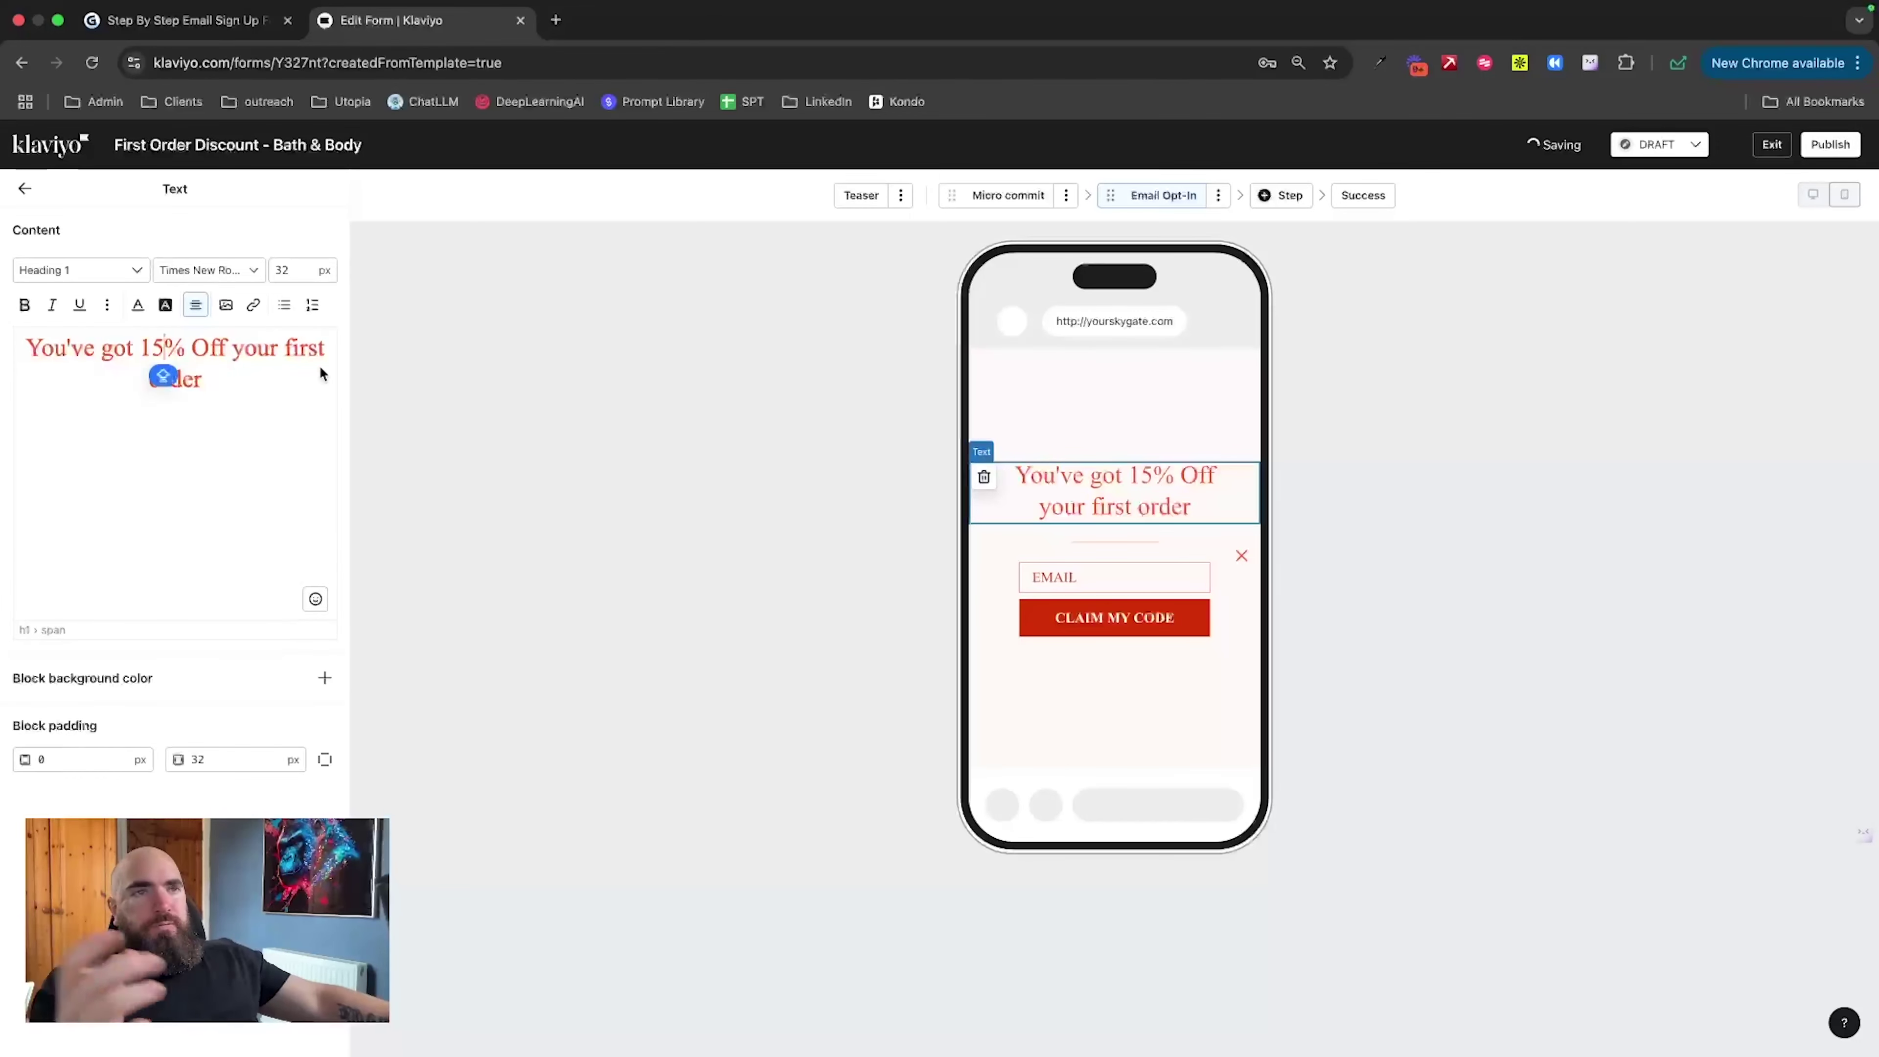
# Step: Try GET MY DISCOUNT as the text of the Email Opt-In submit button and clear it
pyautogui.click(1145, 619)
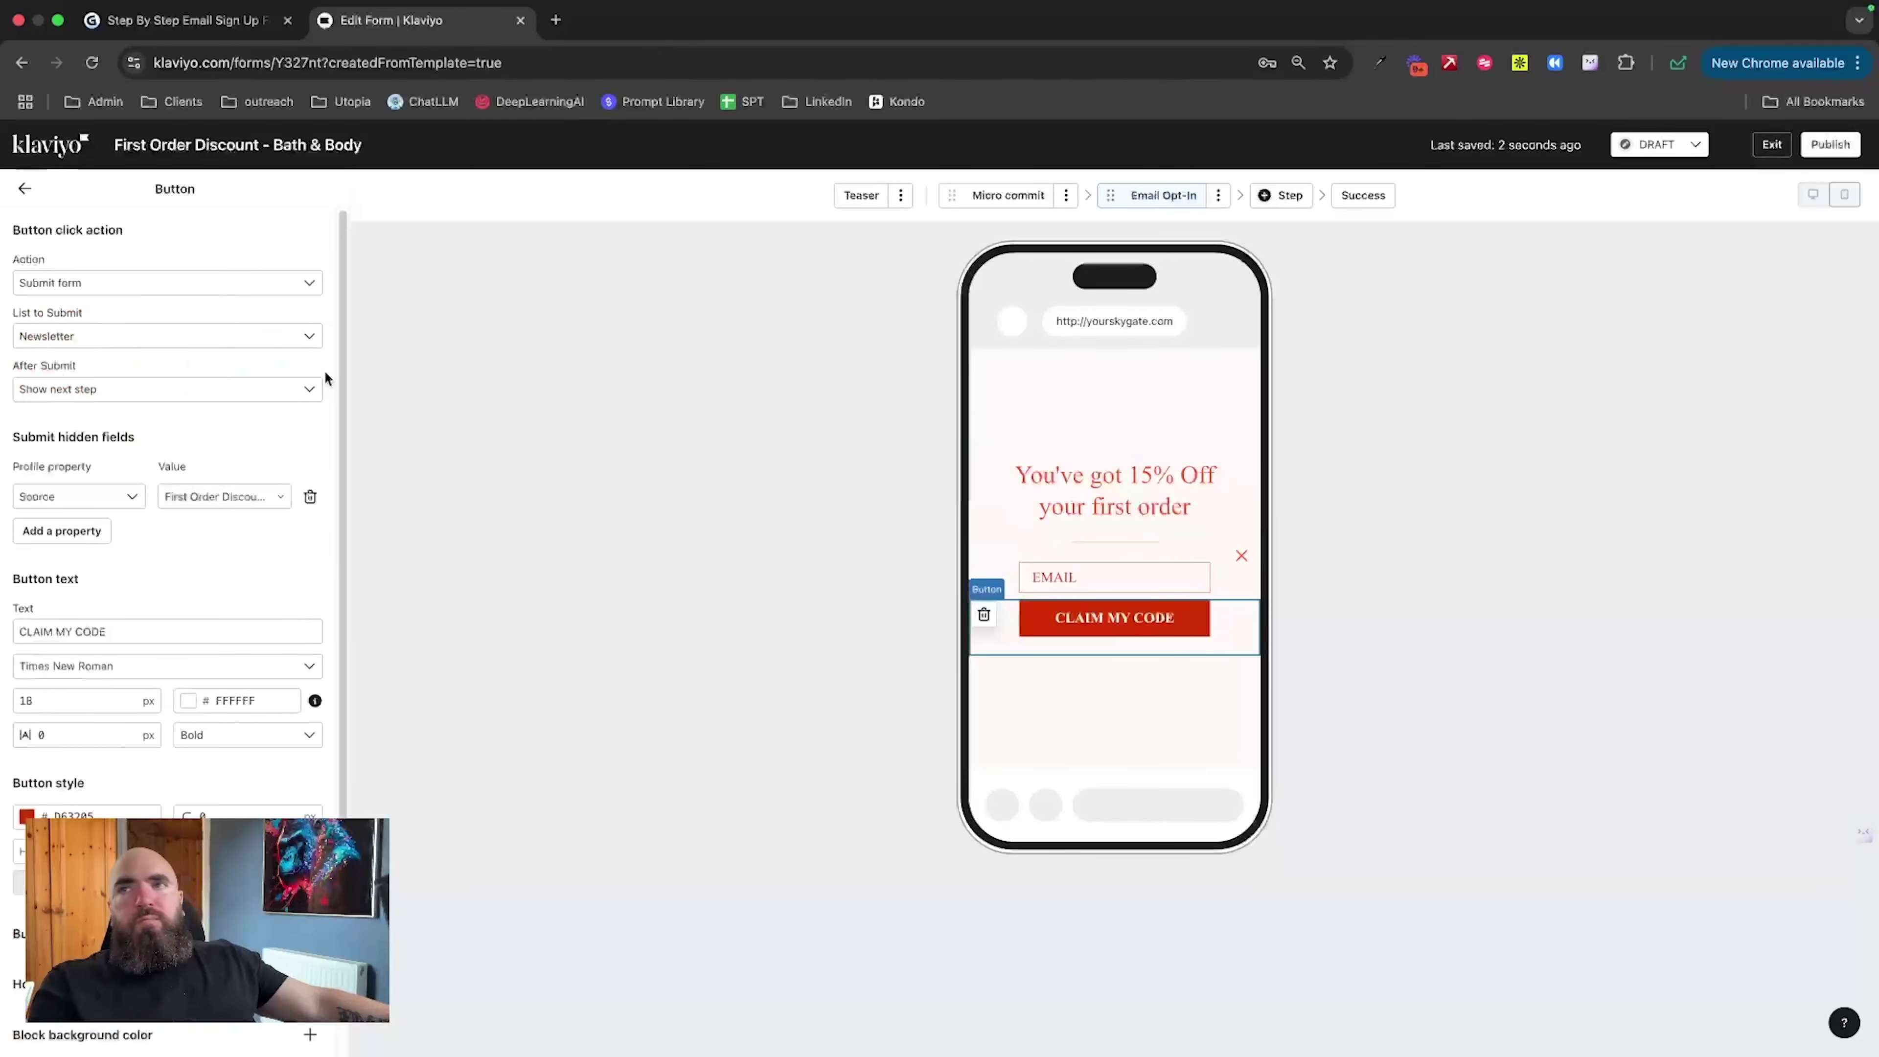
pyautogui.tripleClick(110, 627)
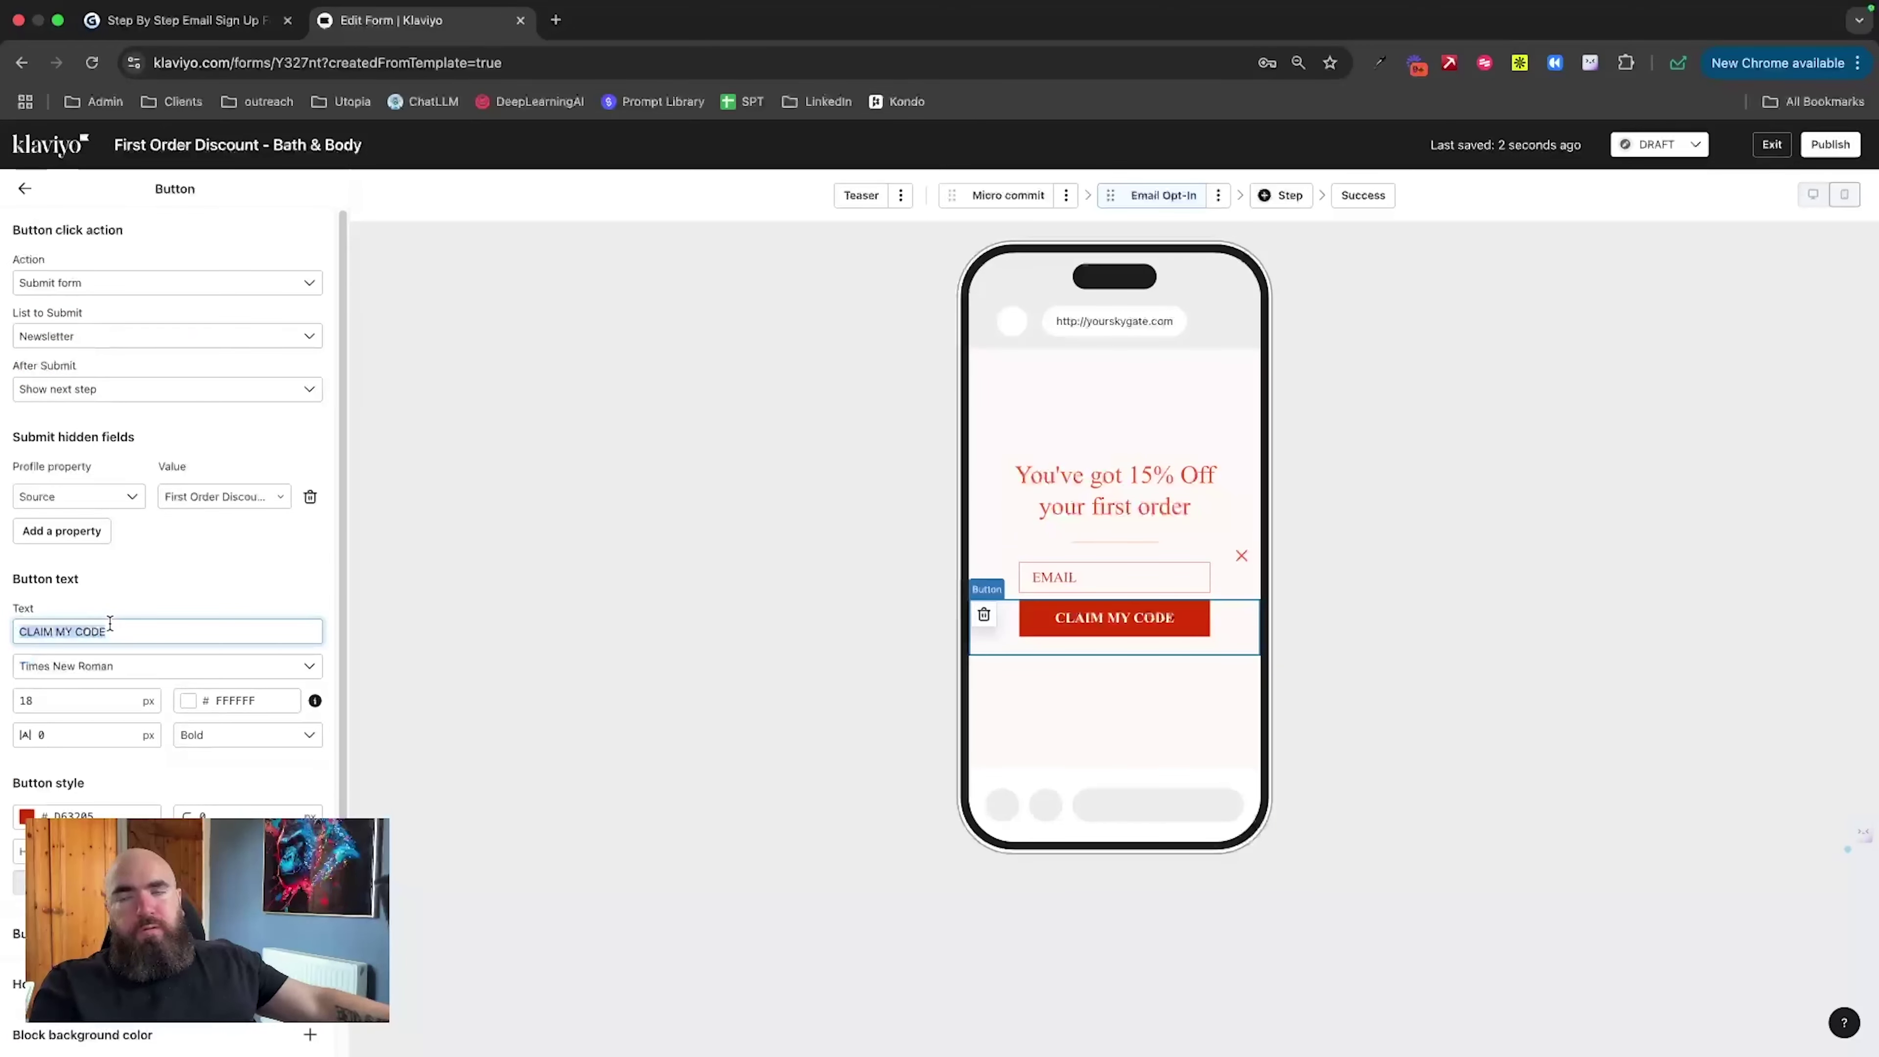
pyautogui.write('G')
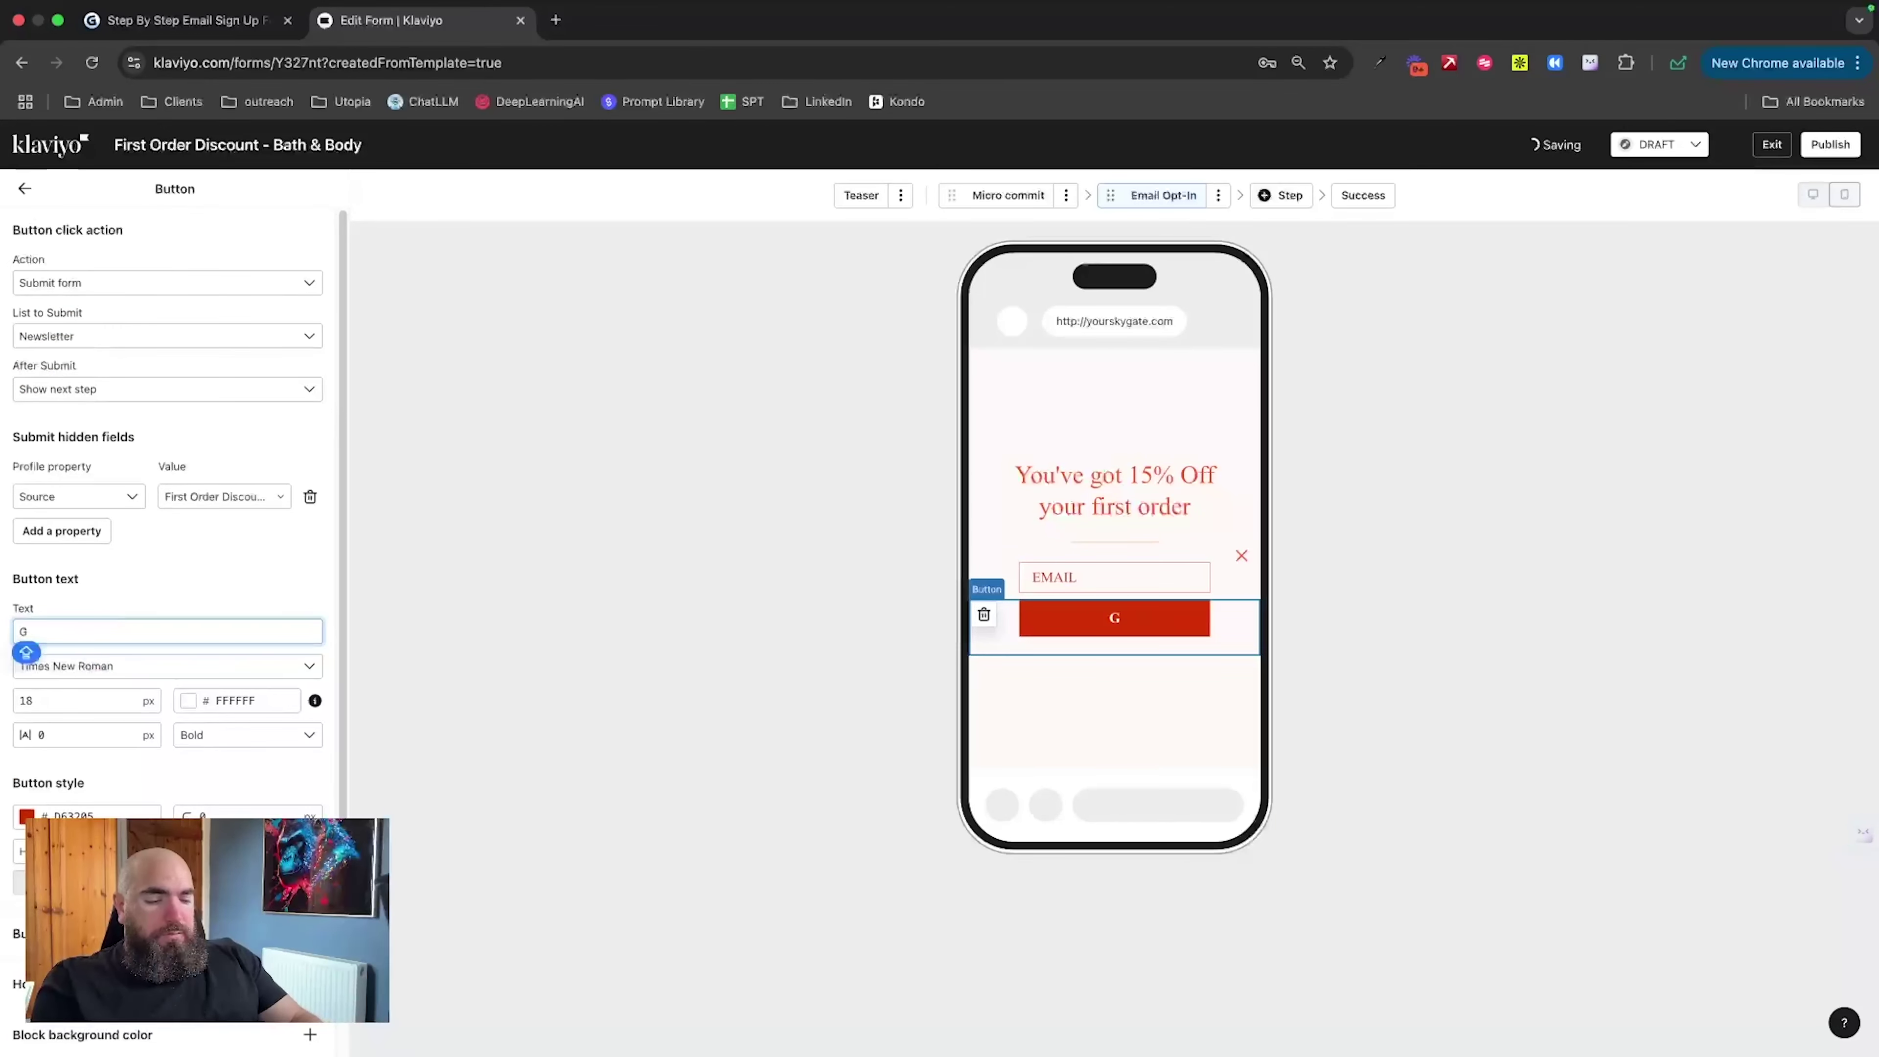
pyautogui.write('ET MY DUS')
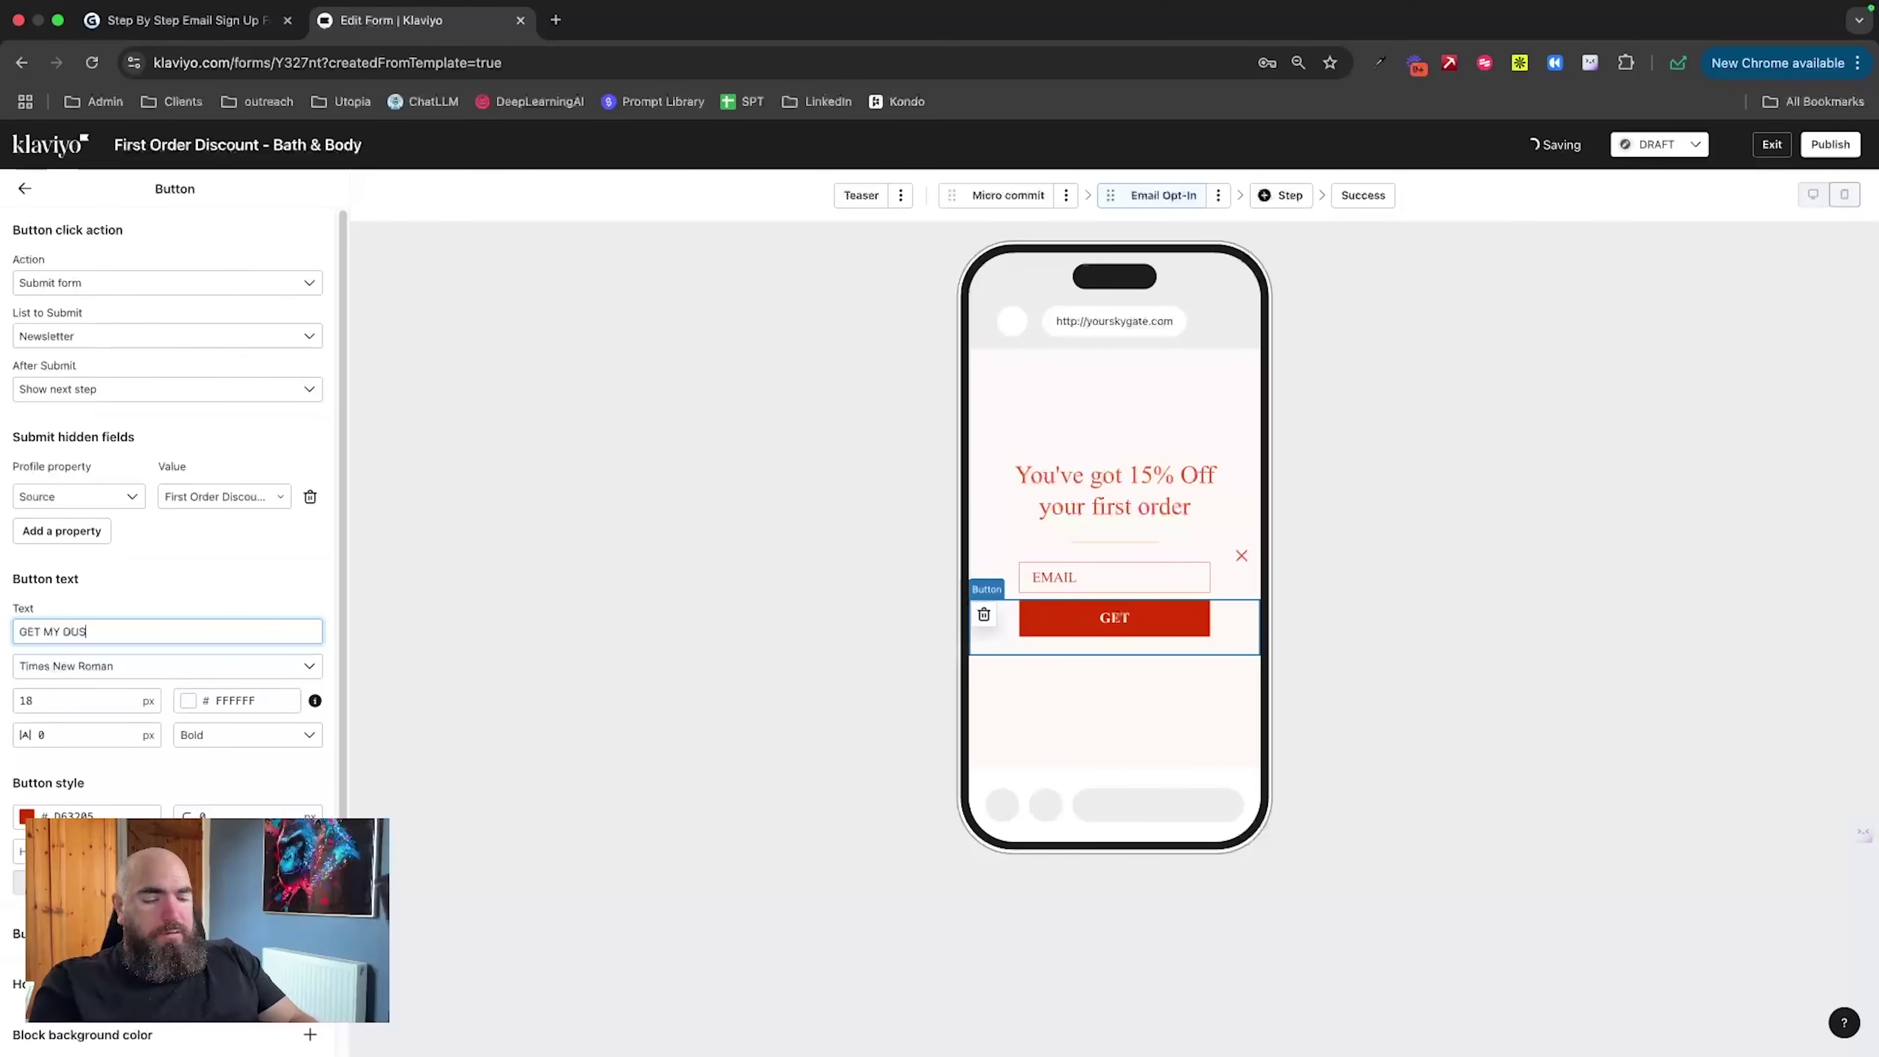
pyautogui.write('C')
pyautogui.press('BackSpace')
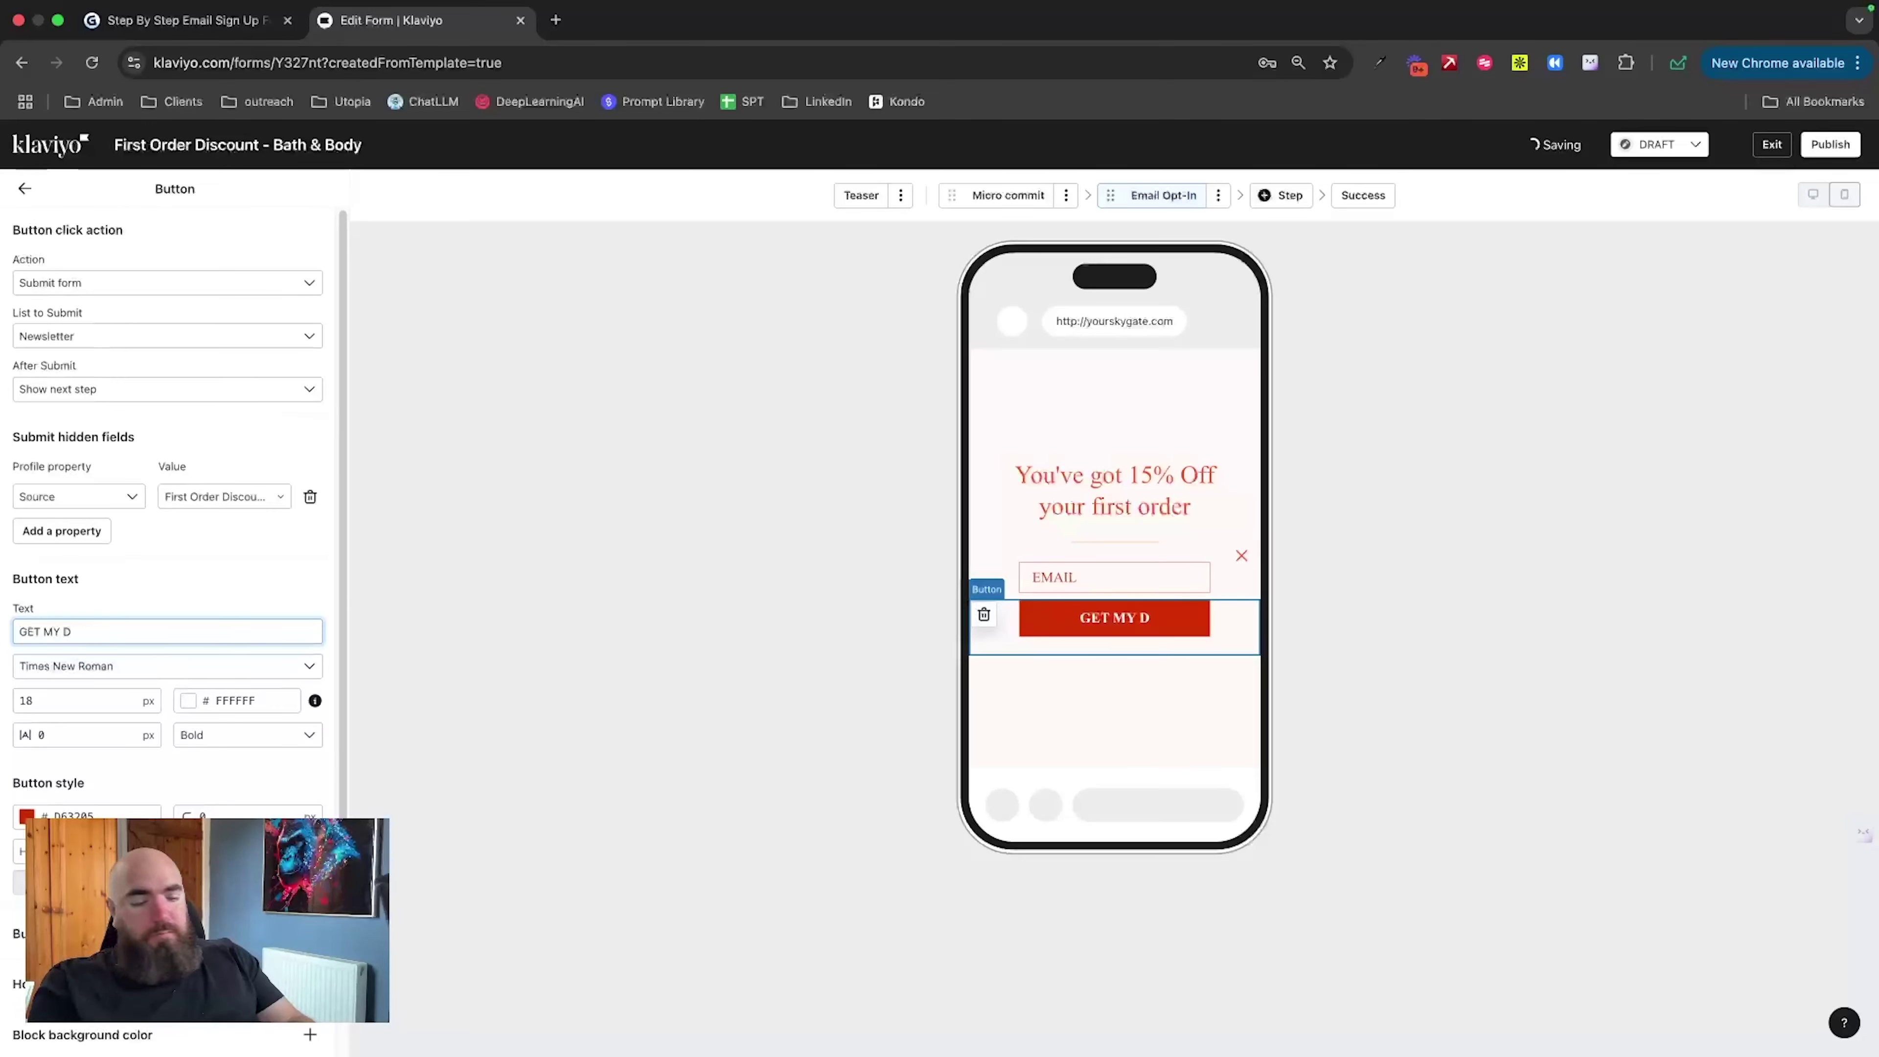
pyautogui.write('ISCOUNT')
pyautogui.press('BackSpace')
pyautogui.press('BackSpace')
pyautogui.press('BackSpace')
pyautogui.press('BackSpace')
pyautogui.press('BackSpace')
pyautogui.press('BackSpace')
pyautogui.press('BackSpace')
pyautogui.press('BackSpace')
pyautogui.press('BackSpace')
pyautogui.press('BackSpace')
pyautogui.press('BackSpace')
pyautogui.press('BackSpace')
pyautogui.press('BackSpace')
pyautogui.press('BackSpace')
pyautogui.press('BackSpace')
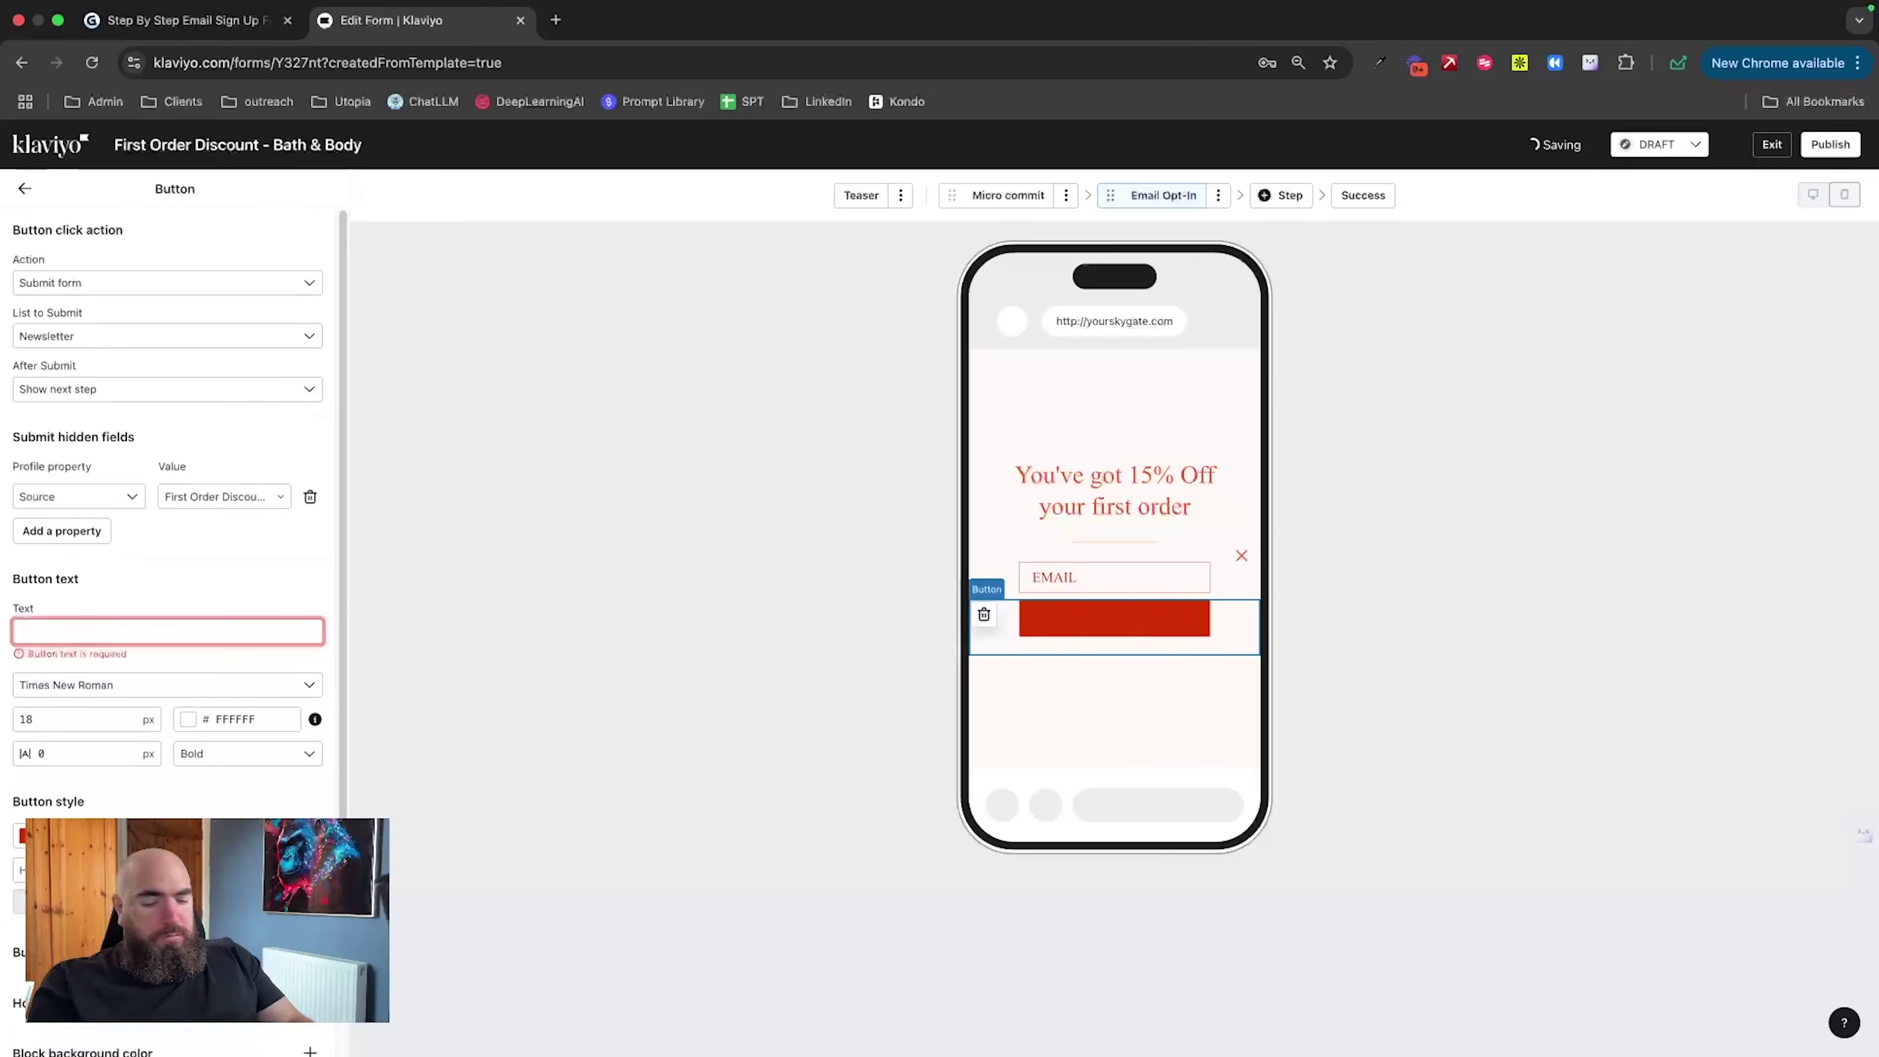
# Step: Set the Email Opt-In submit button's text to SAVE 15%
pyautogui.write('SAVE TODYA')
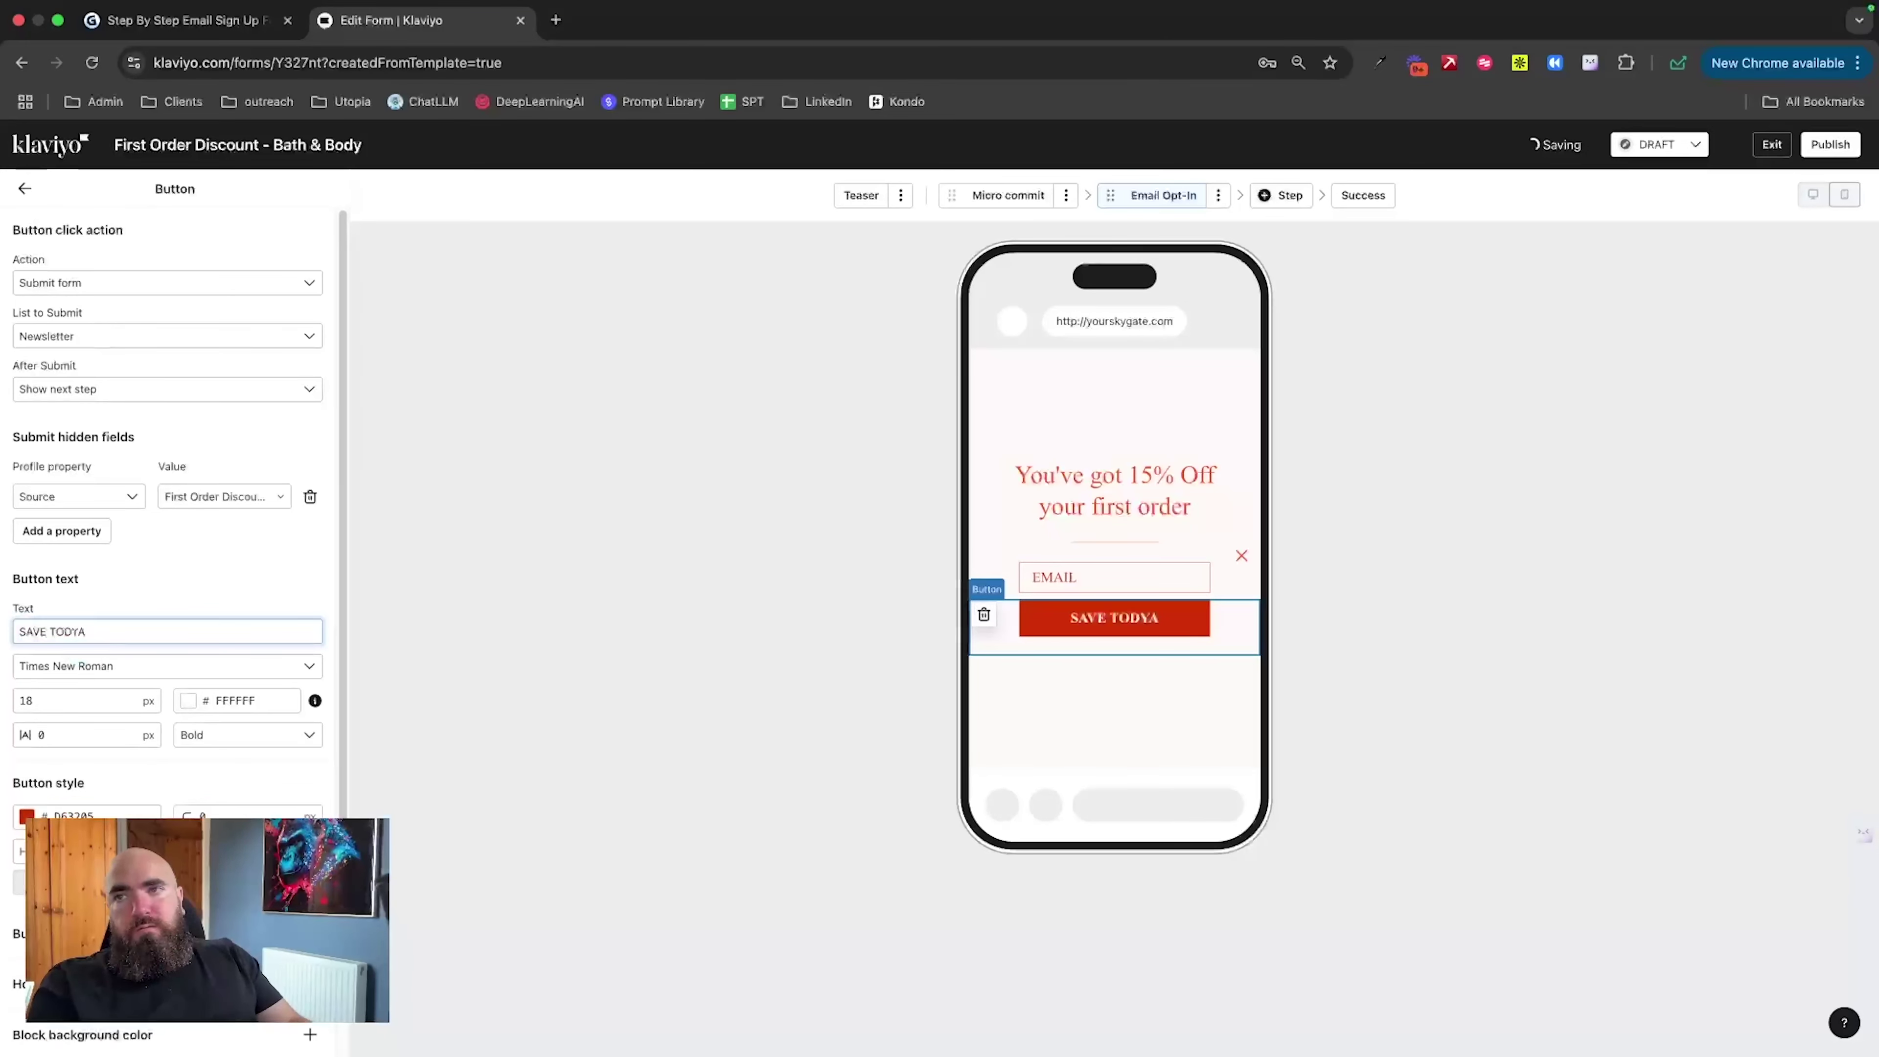
pyautogui.press('BackSpace')
pyautogui.press('BackSpace')
pyautogui.write('AY')
pyautogui.press('BackSpace')
pyautogui.press('BackSpace')
pyautogui.press('BackSpace')
pyautogui.press('BackSpace')
pyautogui.press('BackSpace')
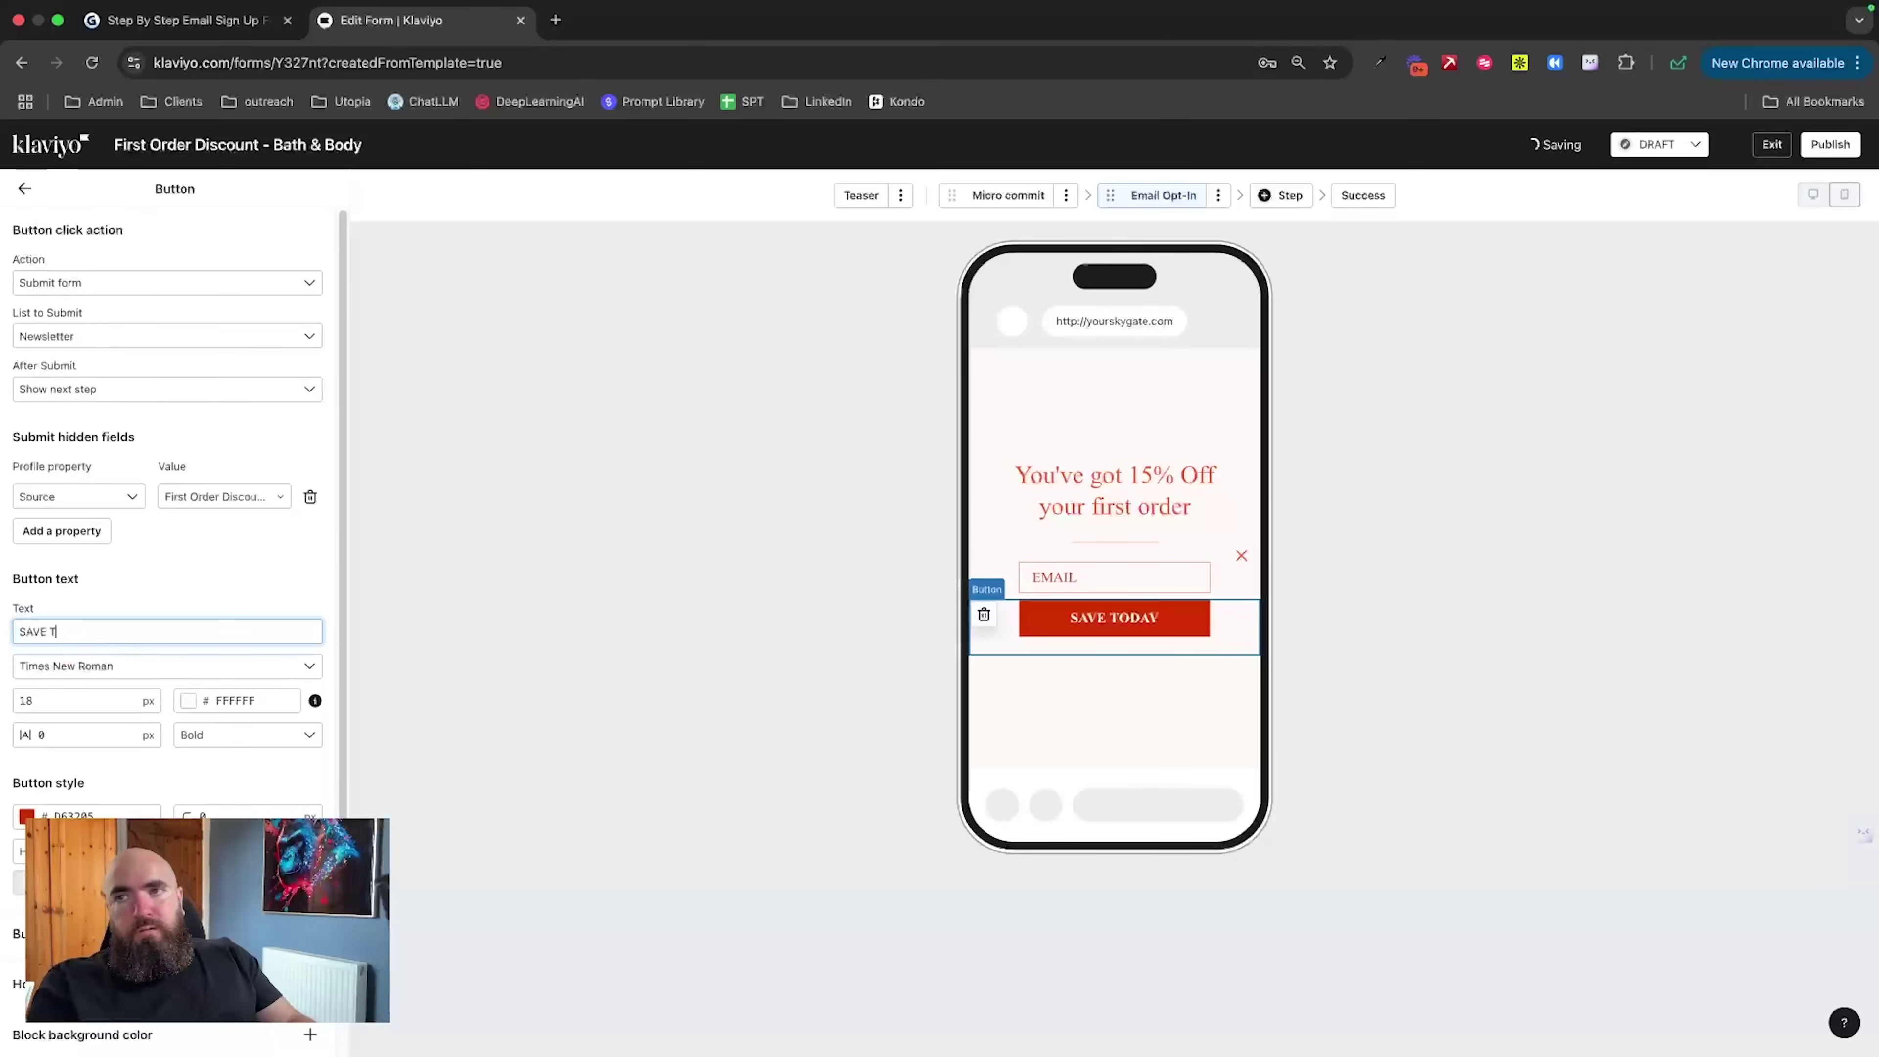
pyautogui.write('15%')
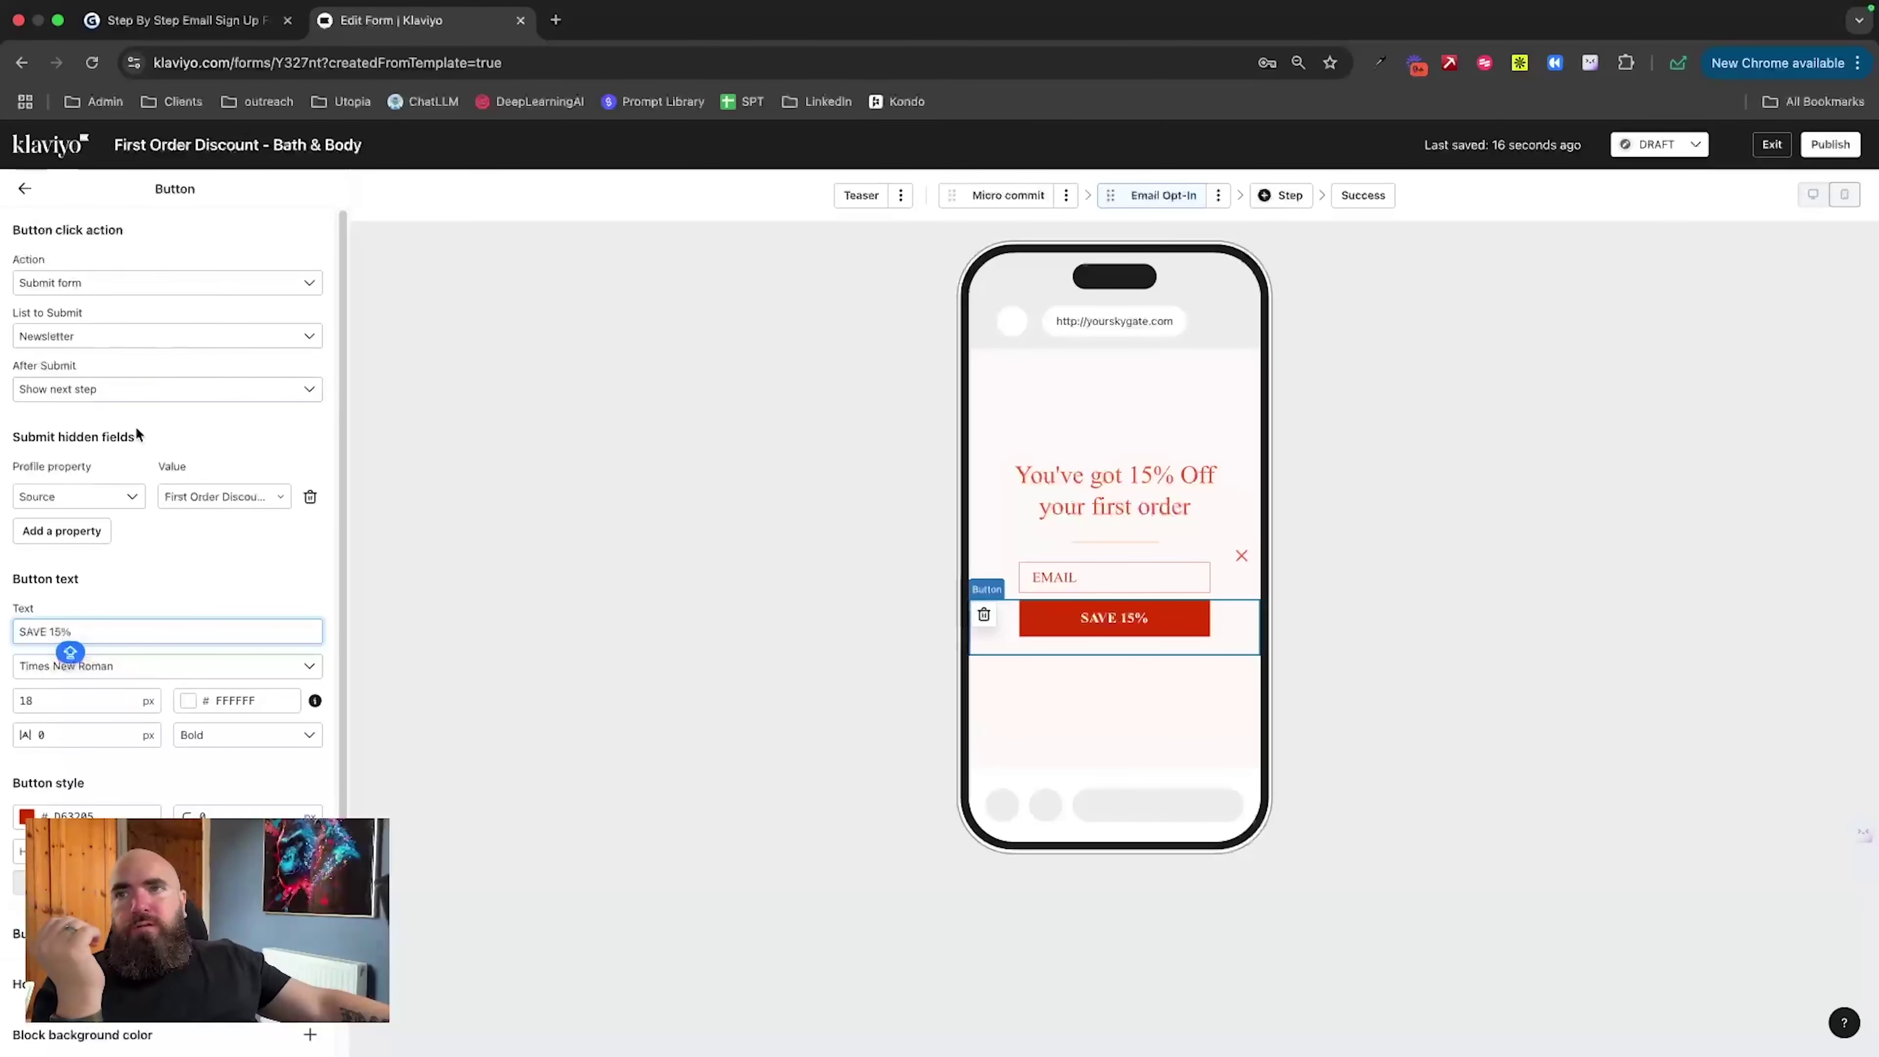
# Step: Set the font of the SAVE 15% button's text to Georgia
pyautogui.click(119, 666)
pyautogui.scroll(10, 112, 474)
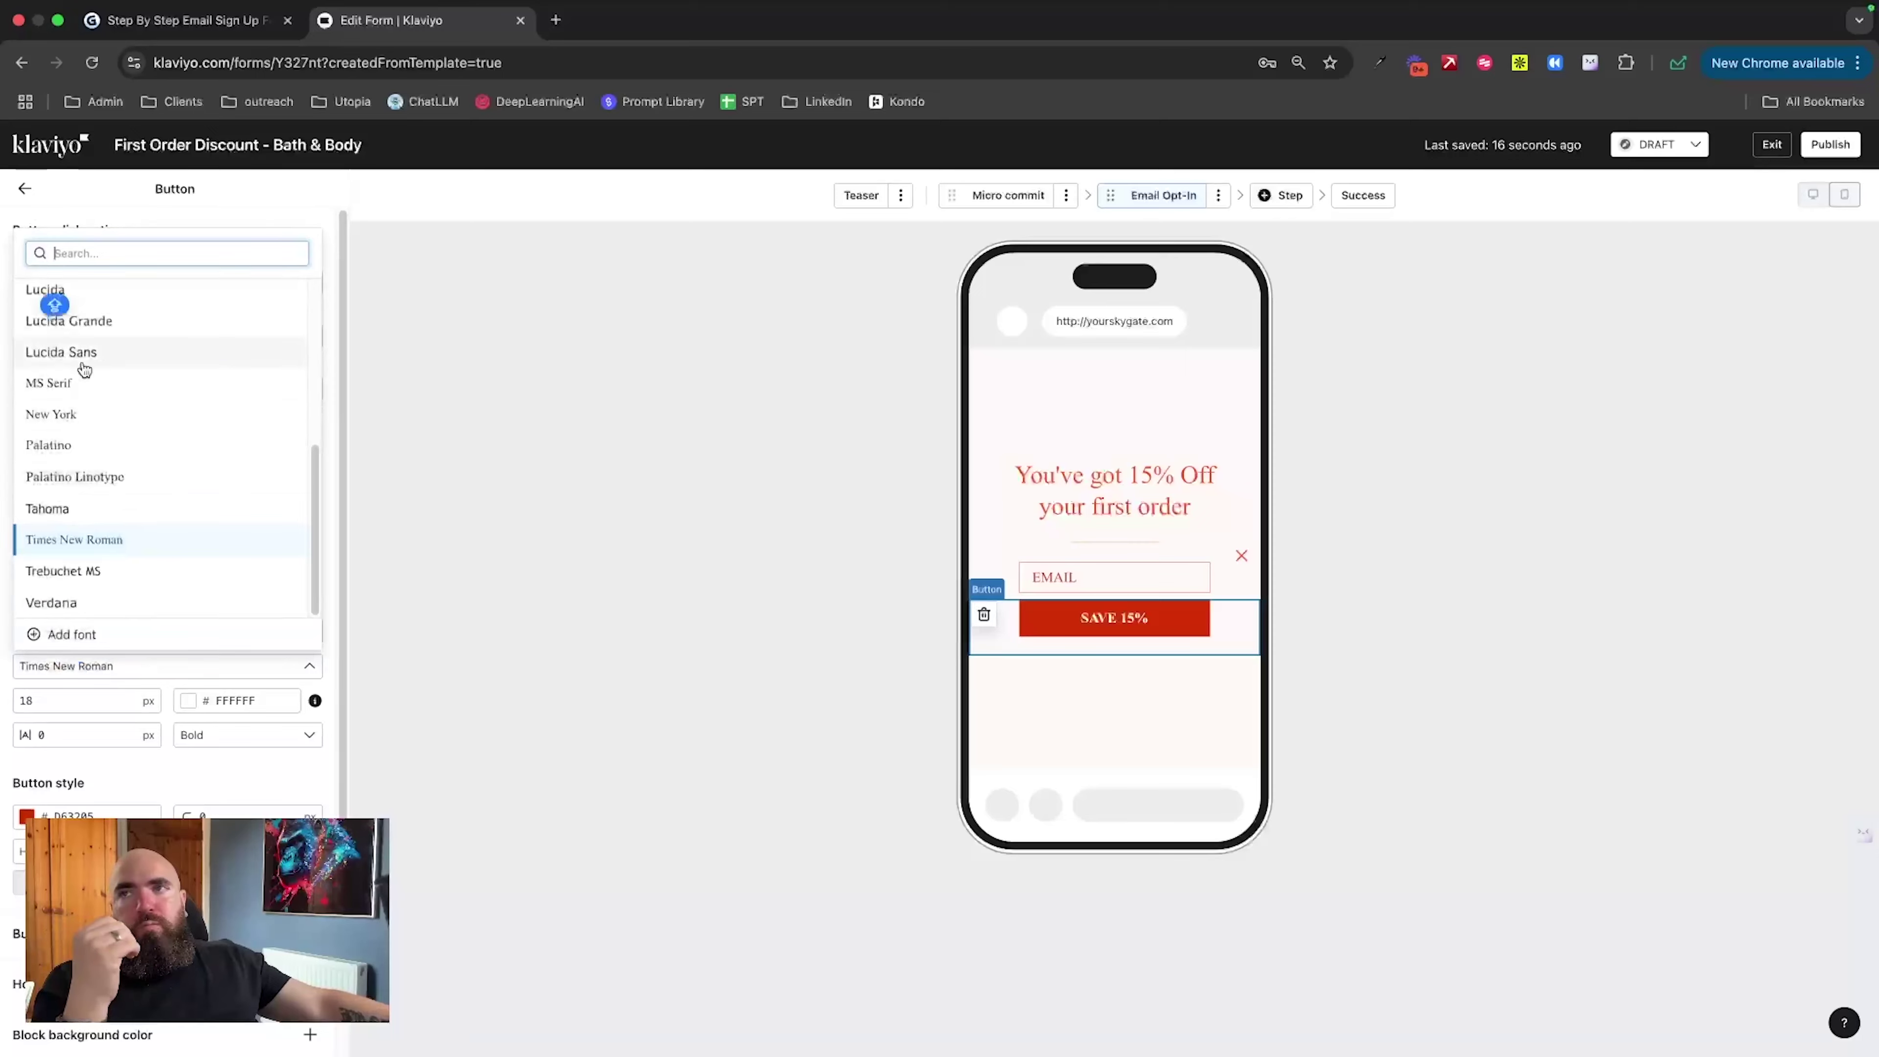
pyautogui.click(78, 510)
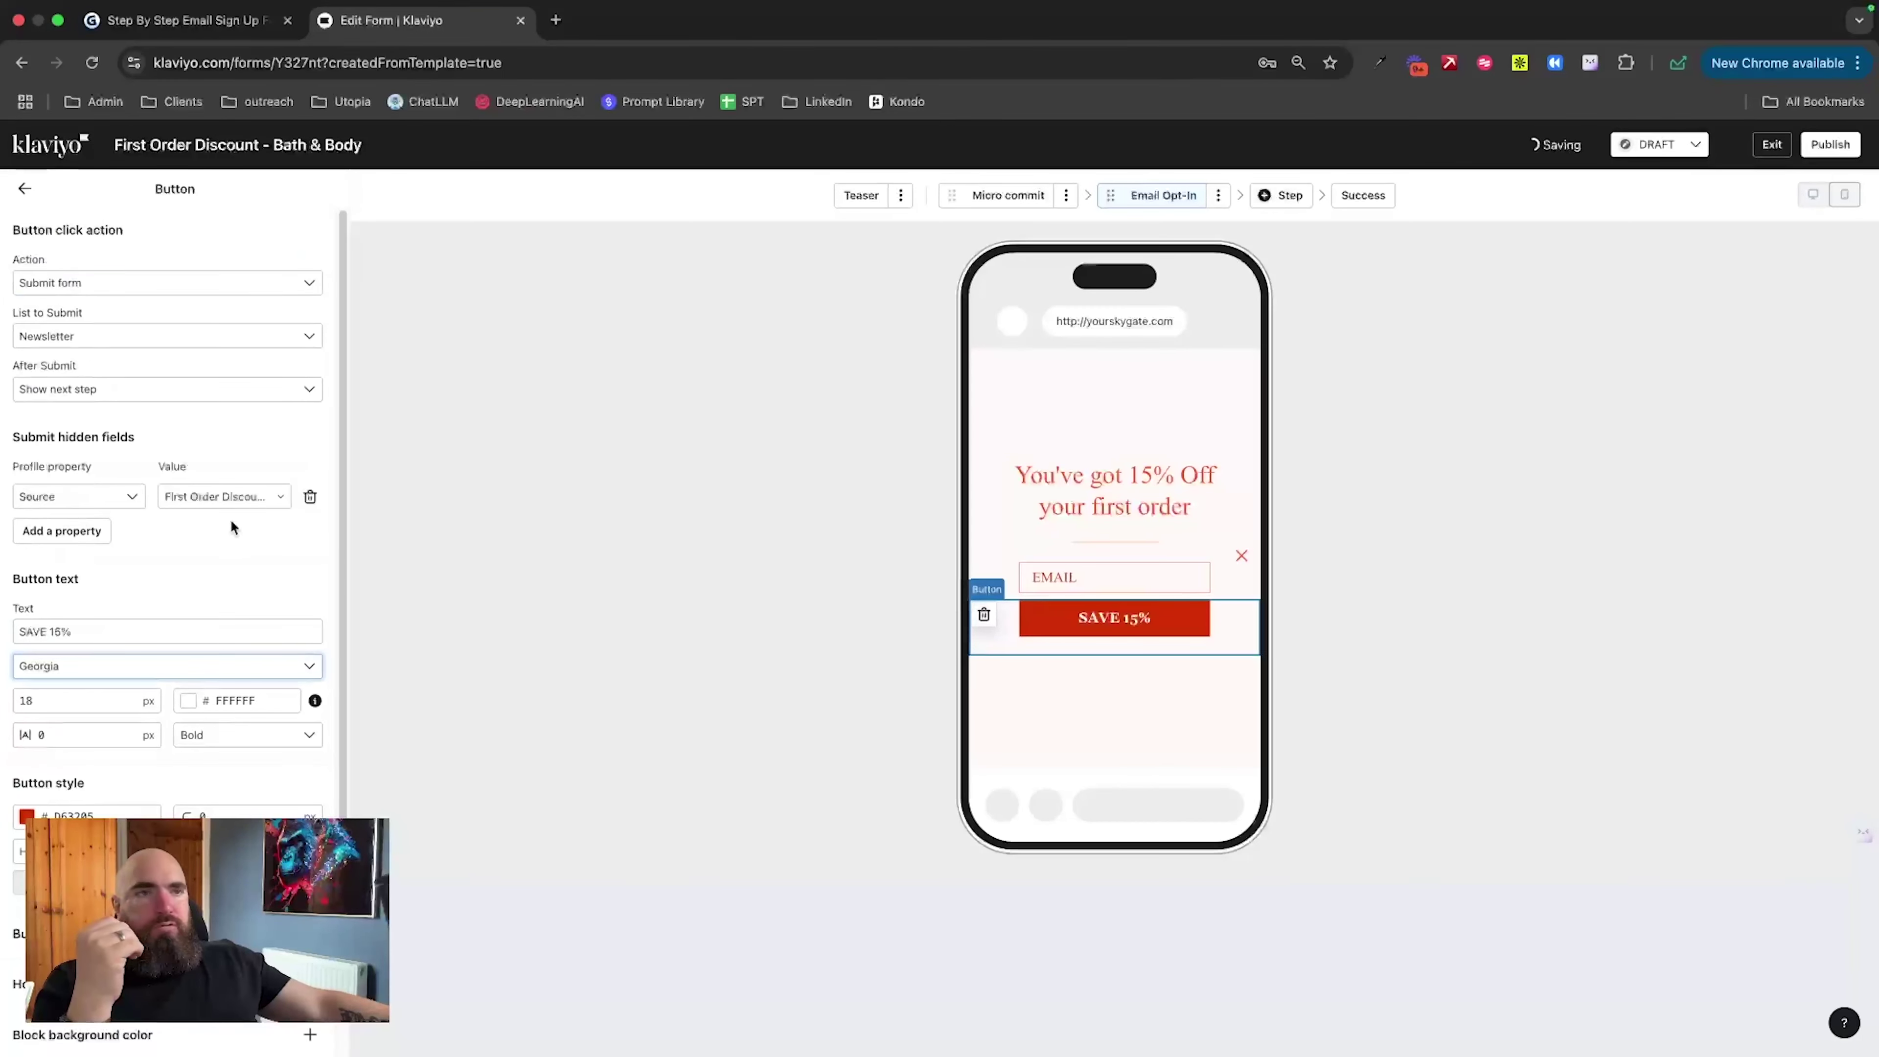
# Step: Change the font of the whole Email Opt-In heading to Georgia
pyautogui.click(1158, 494)
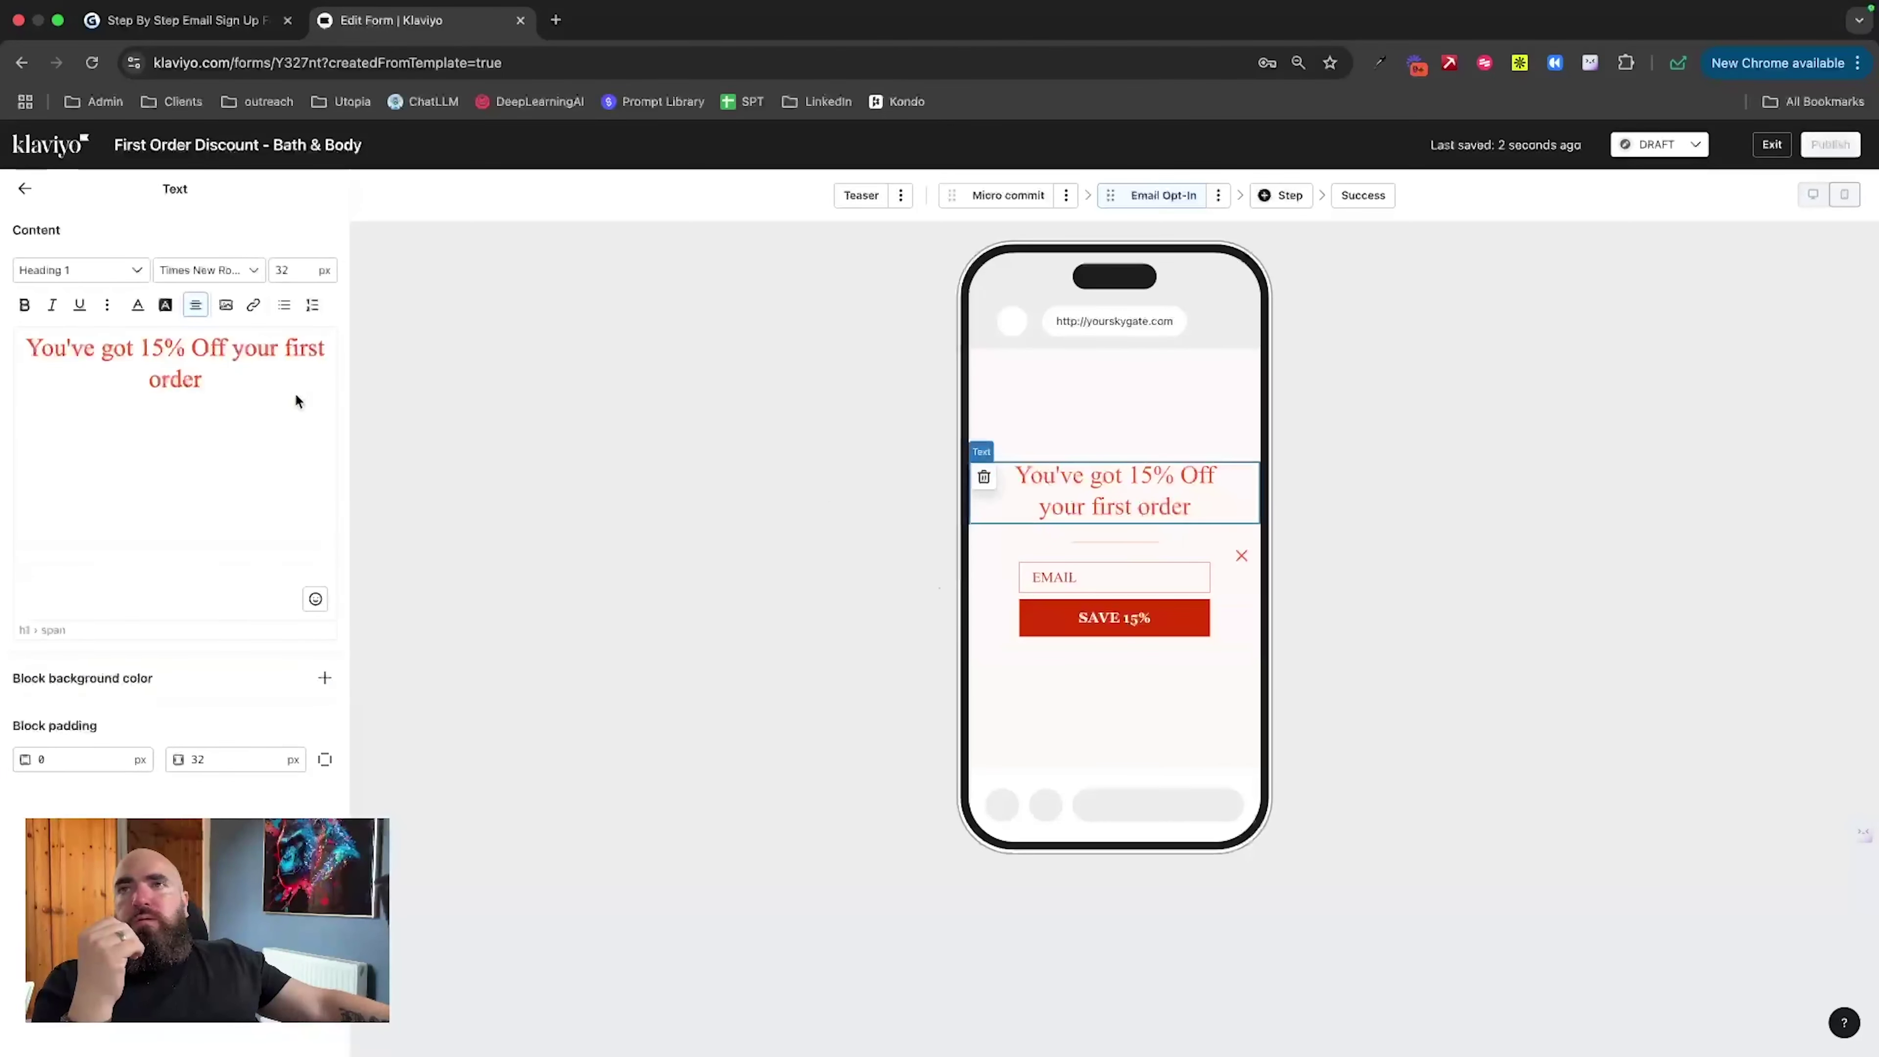
pyautogui.click(221, 379)
pyautogui.tripleClick(221, 378)
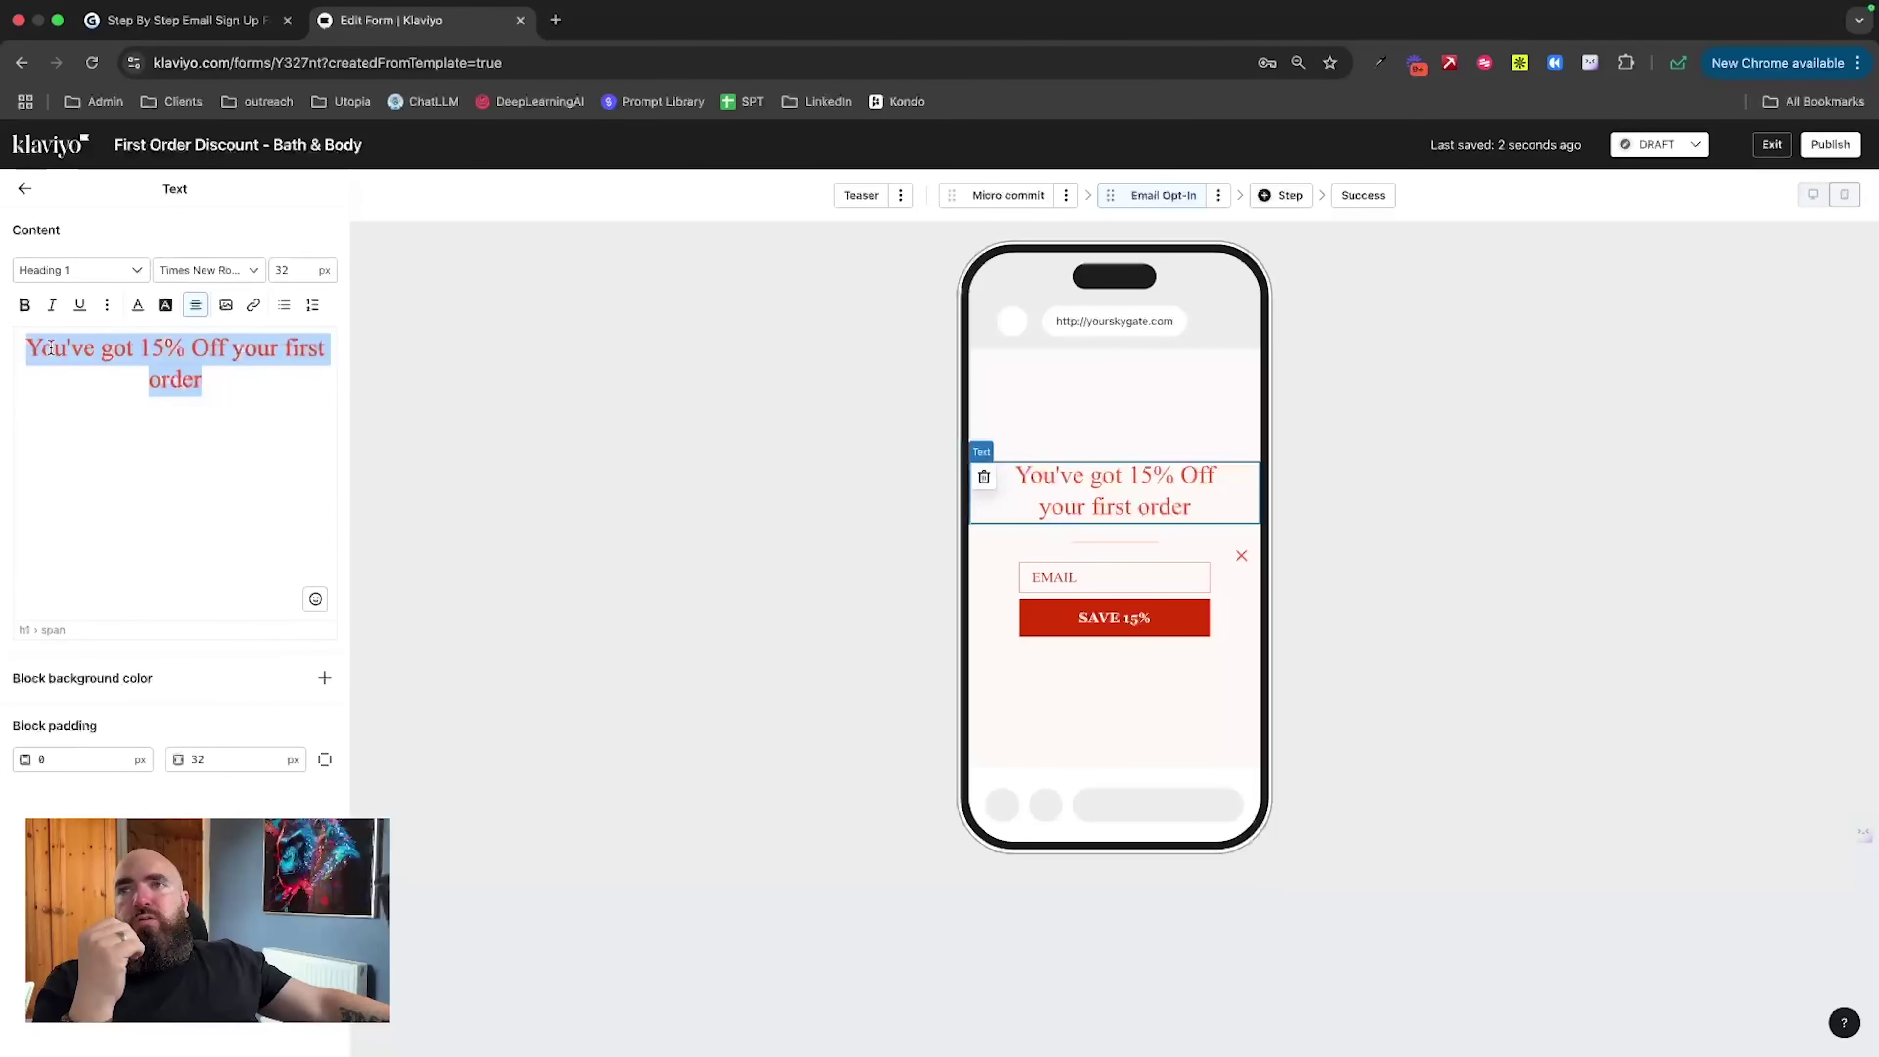
pyautogui.click(213, 273)
pyautogui.scroll(5, 201, 537)
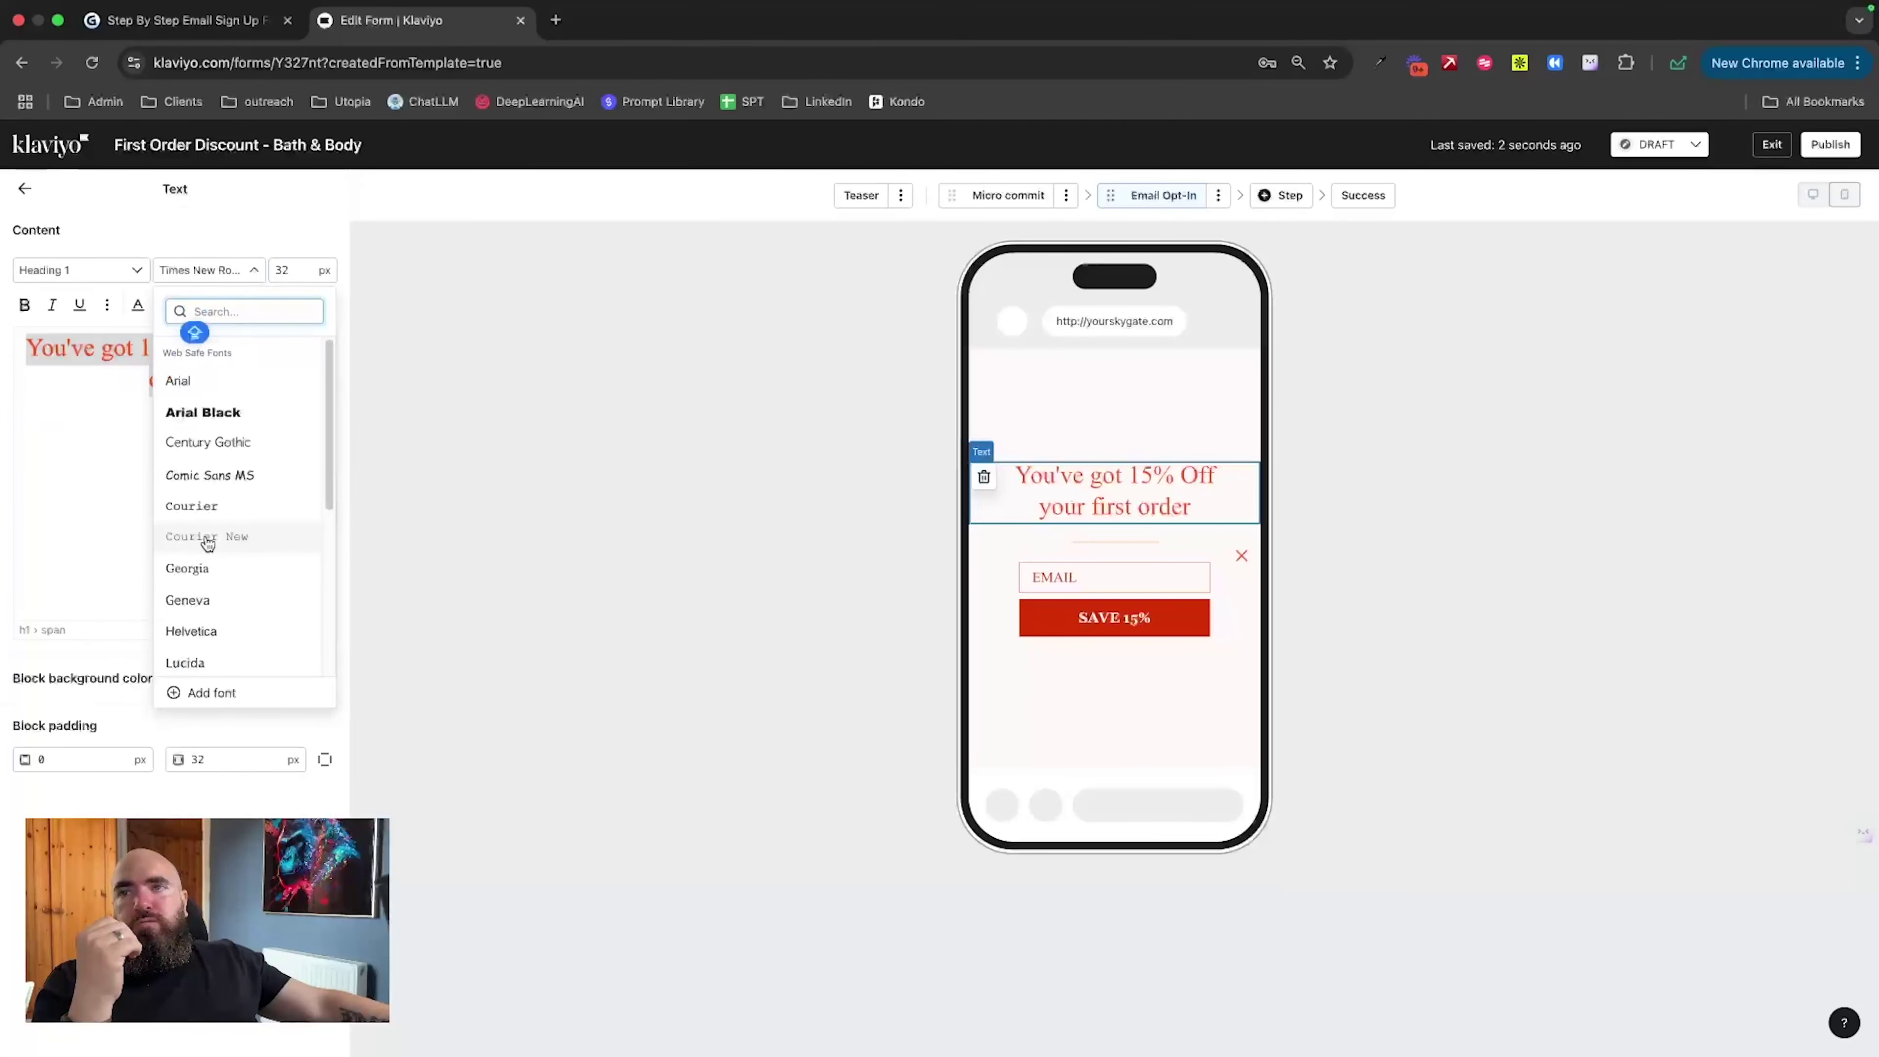
pyautogui.click(200, 572)
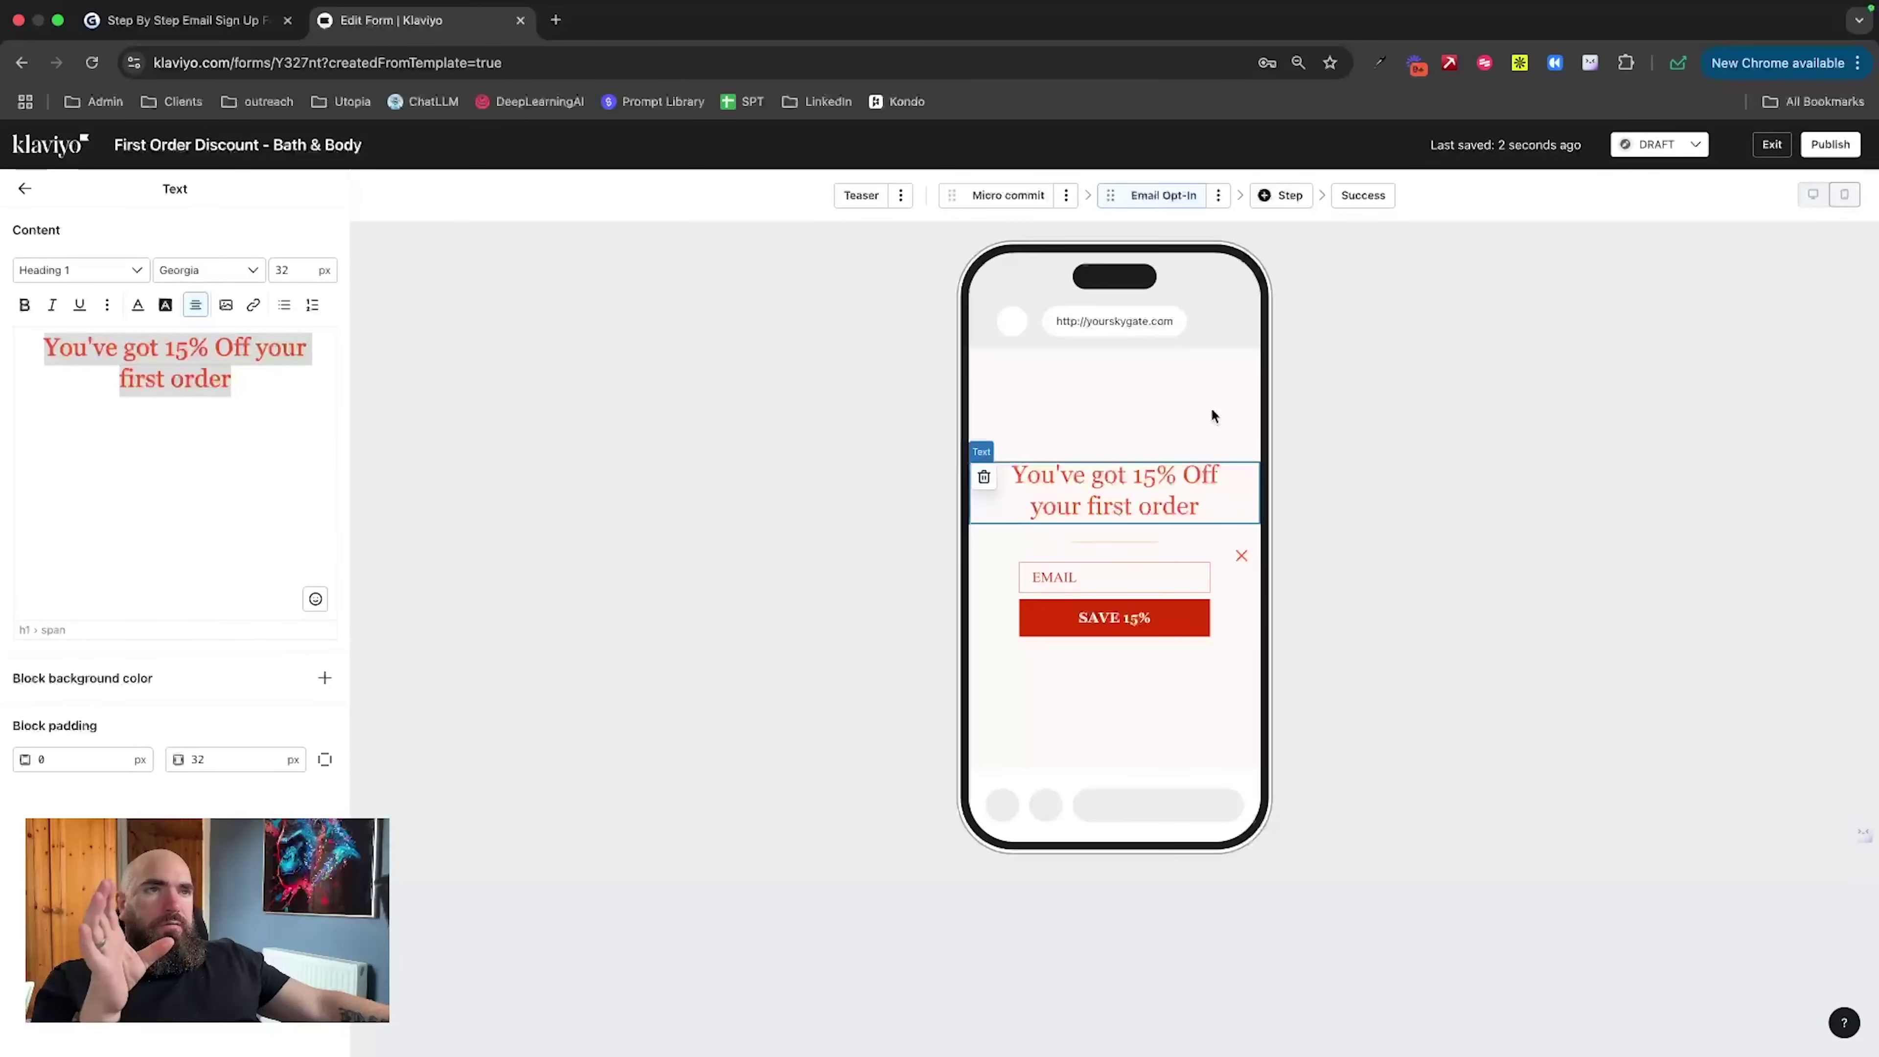
# Step: Delete the GlowBar text block from the Success step
pyautogui.click(1343, 197)
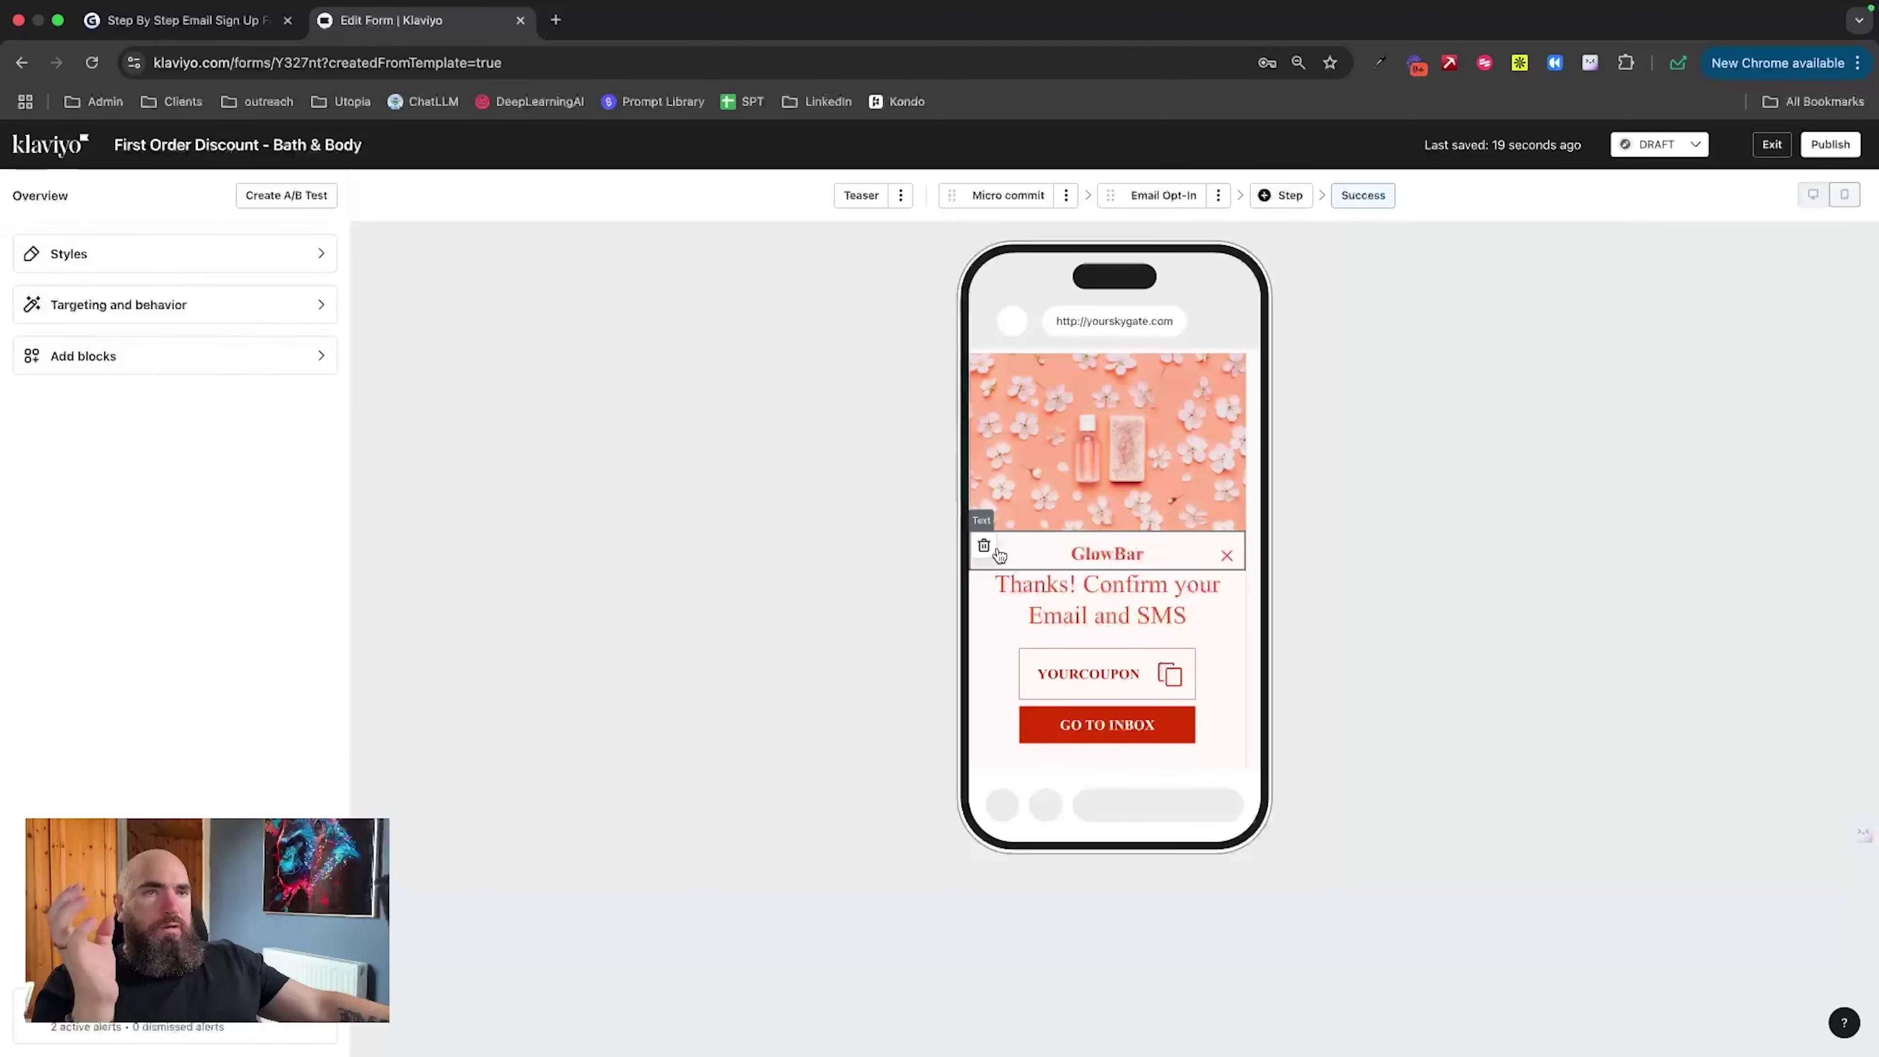
pyautogui.click(984, 545)
pyautogui.click(1192, 630)
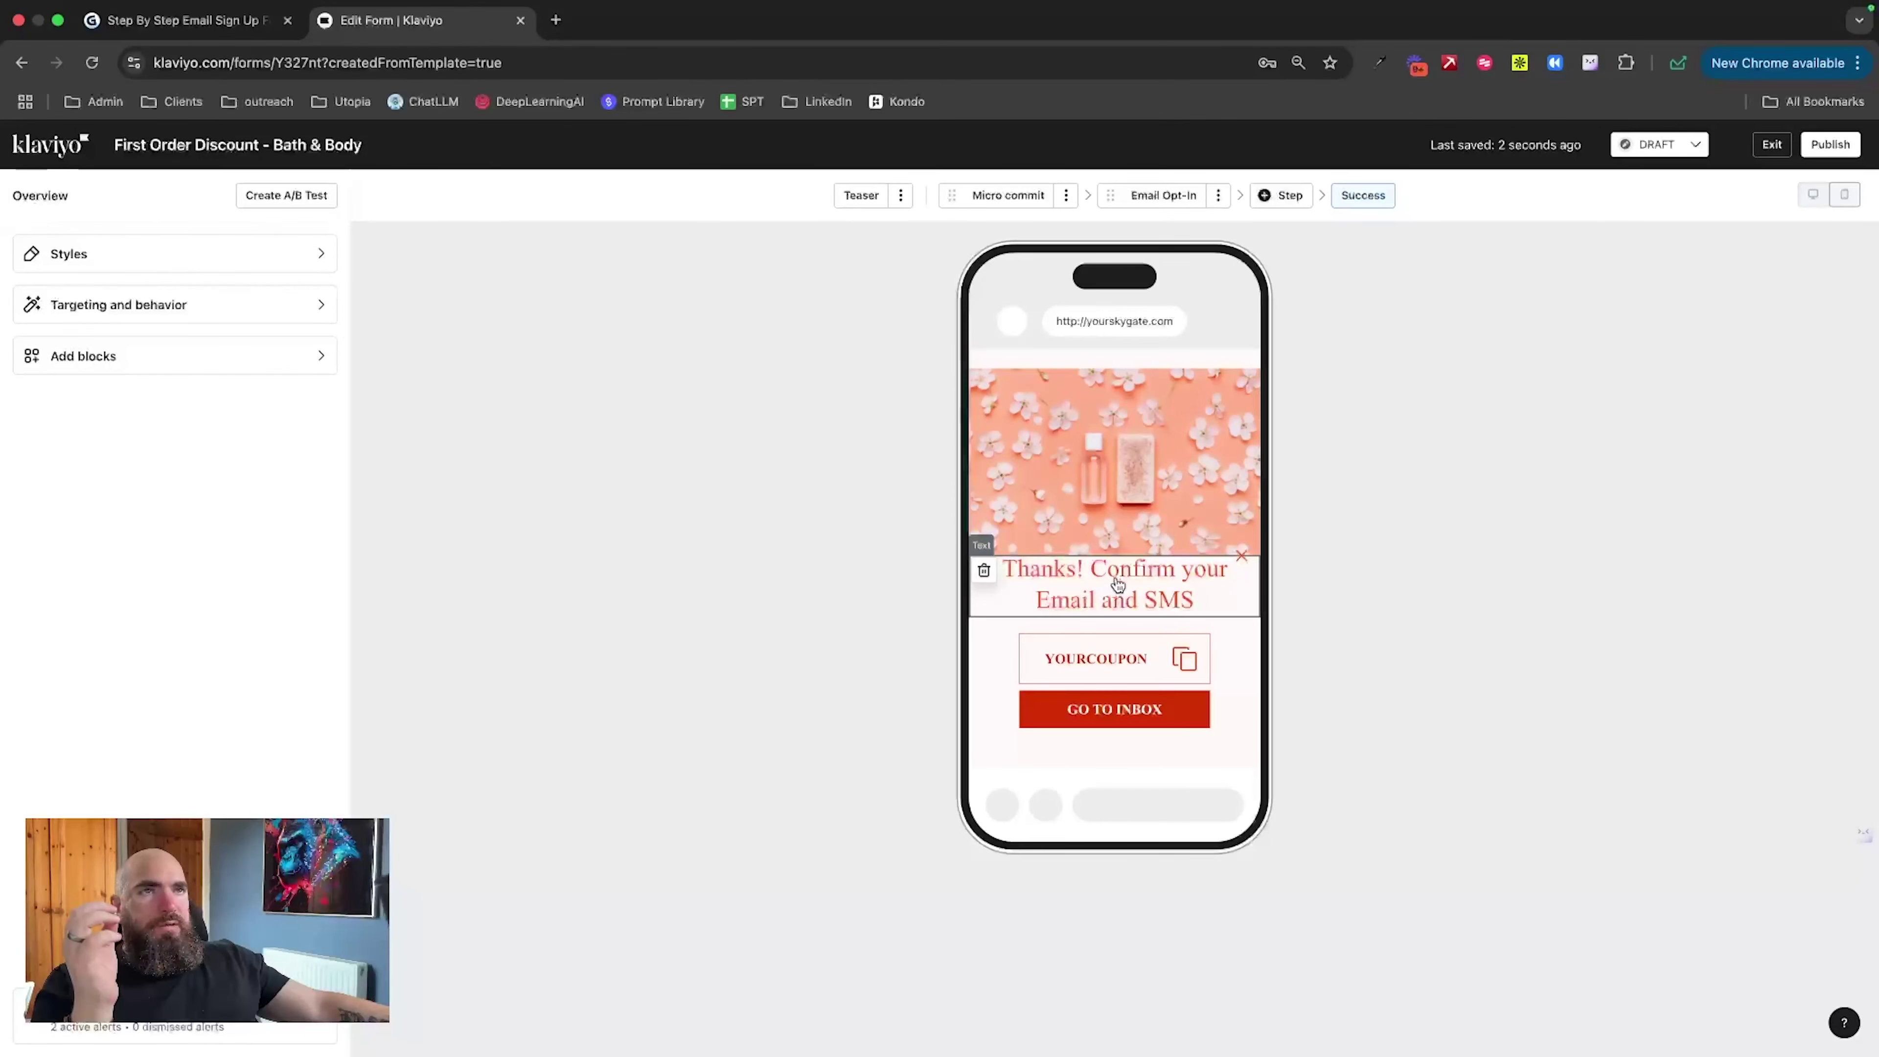
# Step: Shorten the Success step's heading to "Thanks!" by removing the request to confirm email and SMS
pyautogui.click(1195, 597)
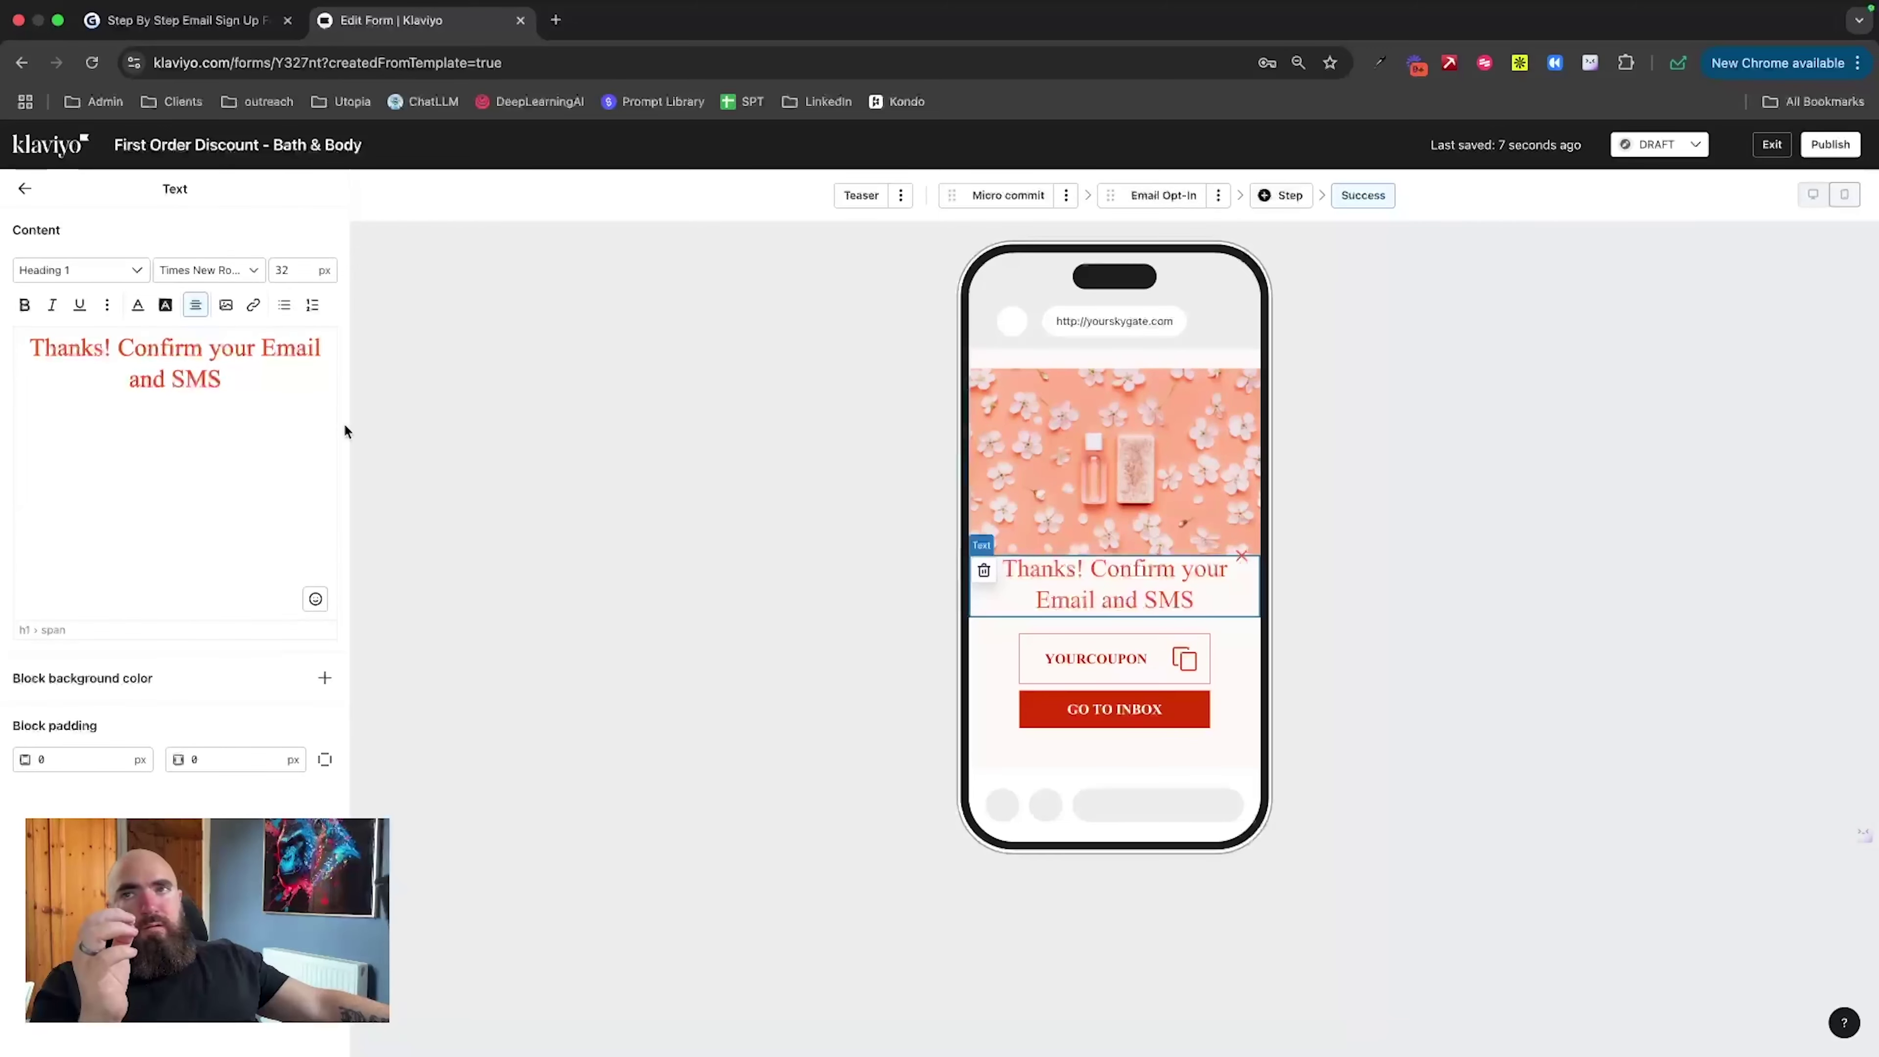
pyautogui.moveTo(231, 381); pyautogui.dragTo(129, 327)
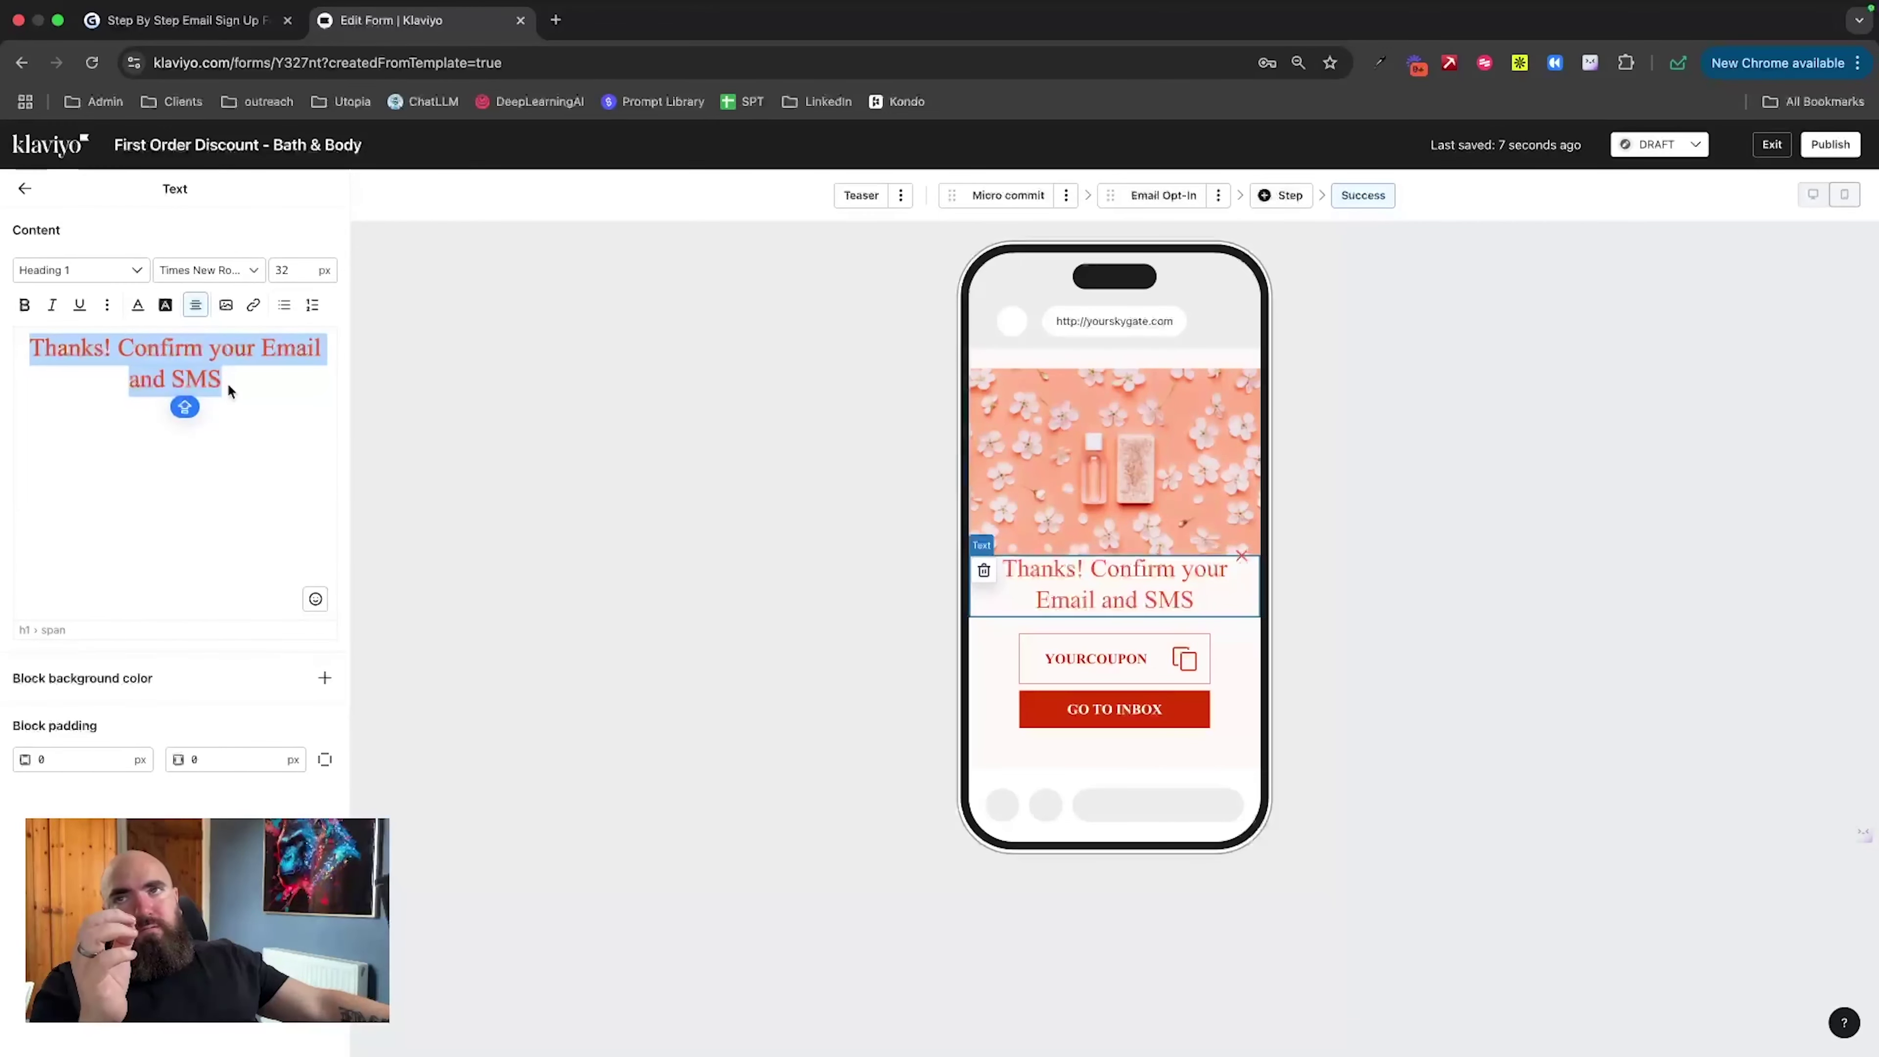
pyautogui.moveTo(228, 382); pyautogui.dragTo(131, 361)
pyautogui.press('BackSpace')
pyautogui.press('BackSpace')
pyautogui.press('BackSpace')
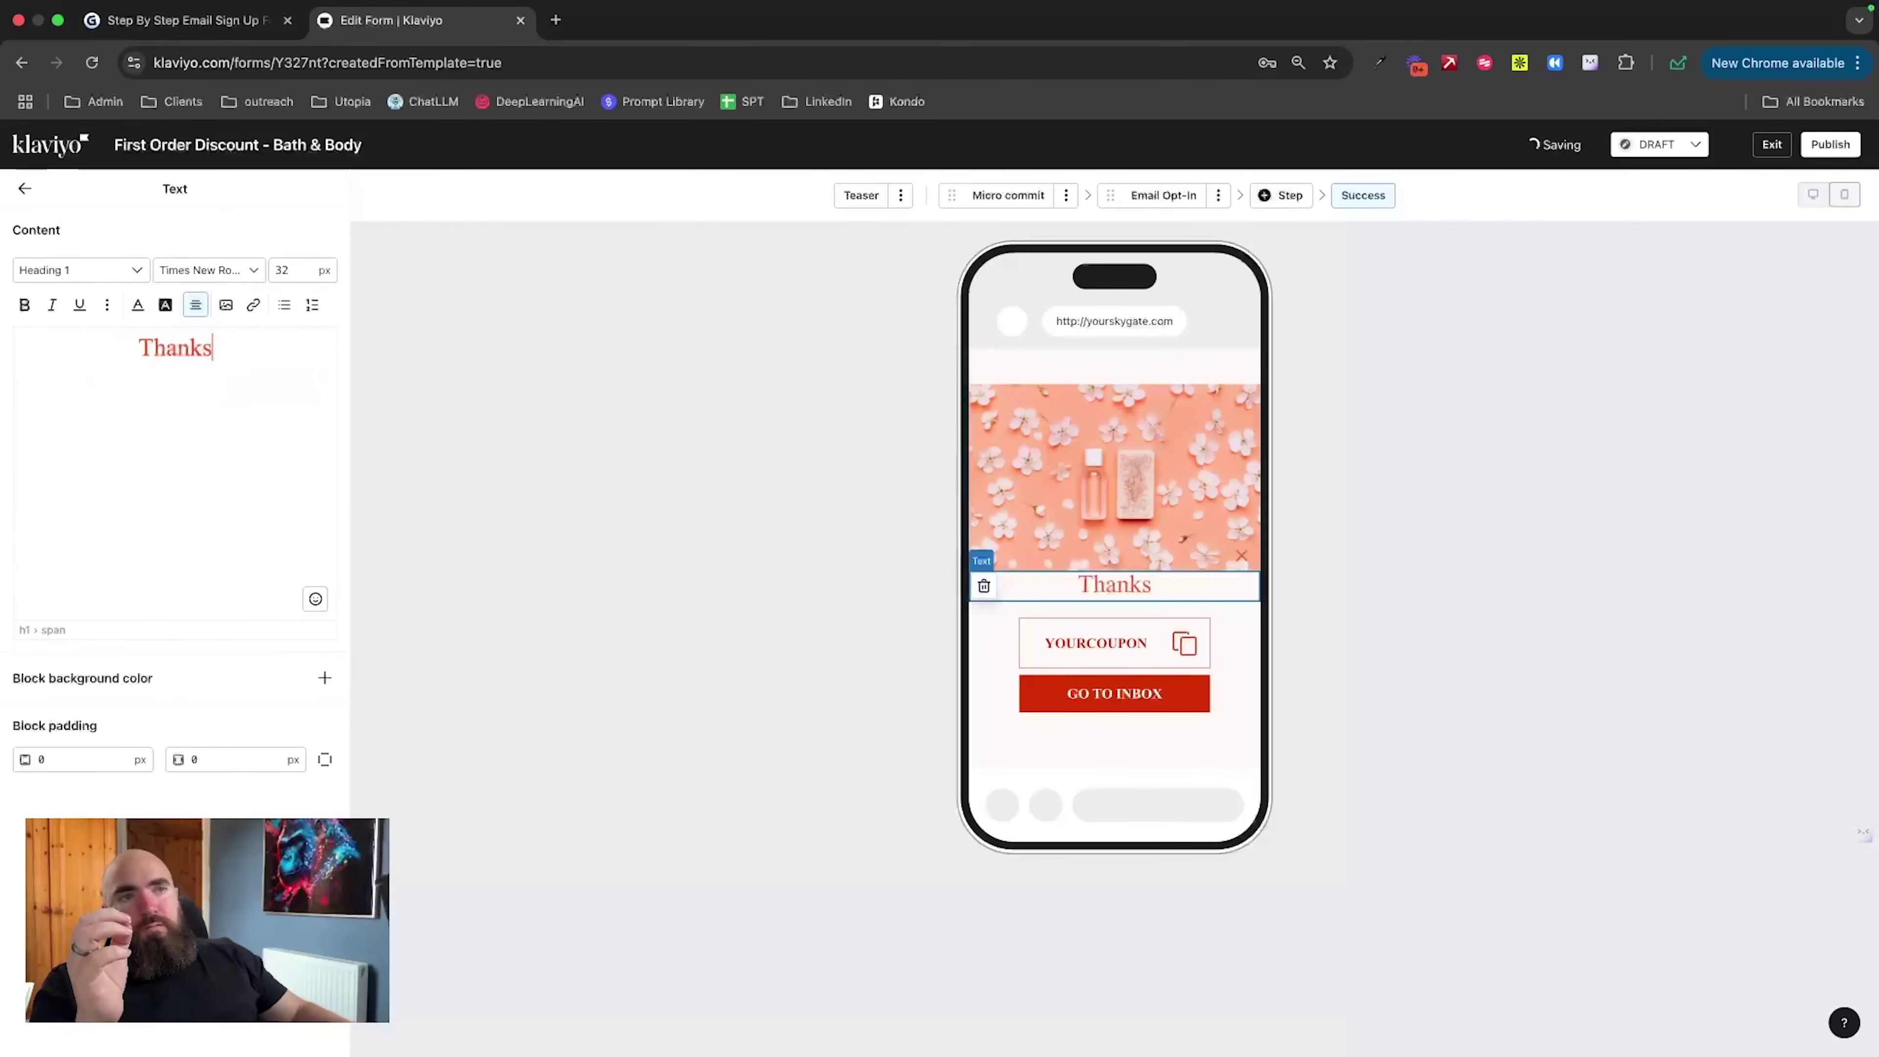
pyautogui.write('!')
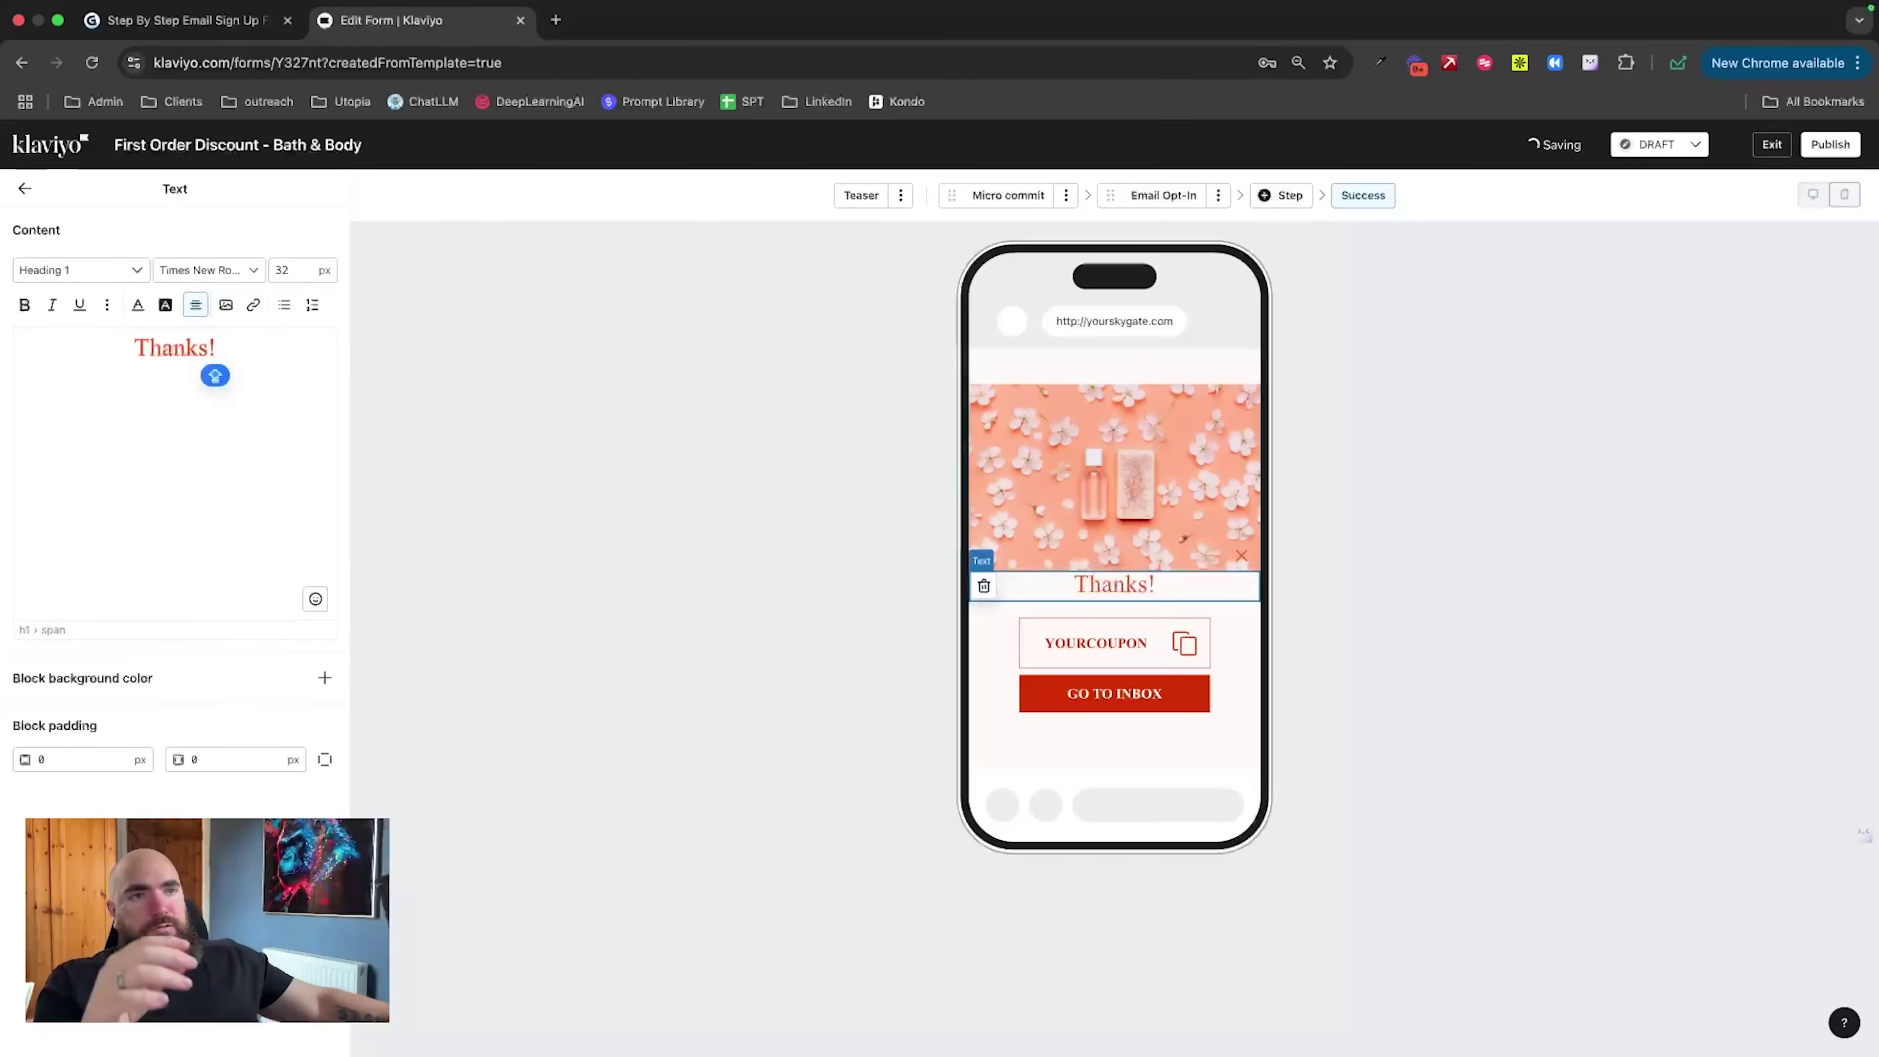
# Step: Set the static coupon code of the Success step's coupon block to SAVE15
pyautogui.click(1087, 641)
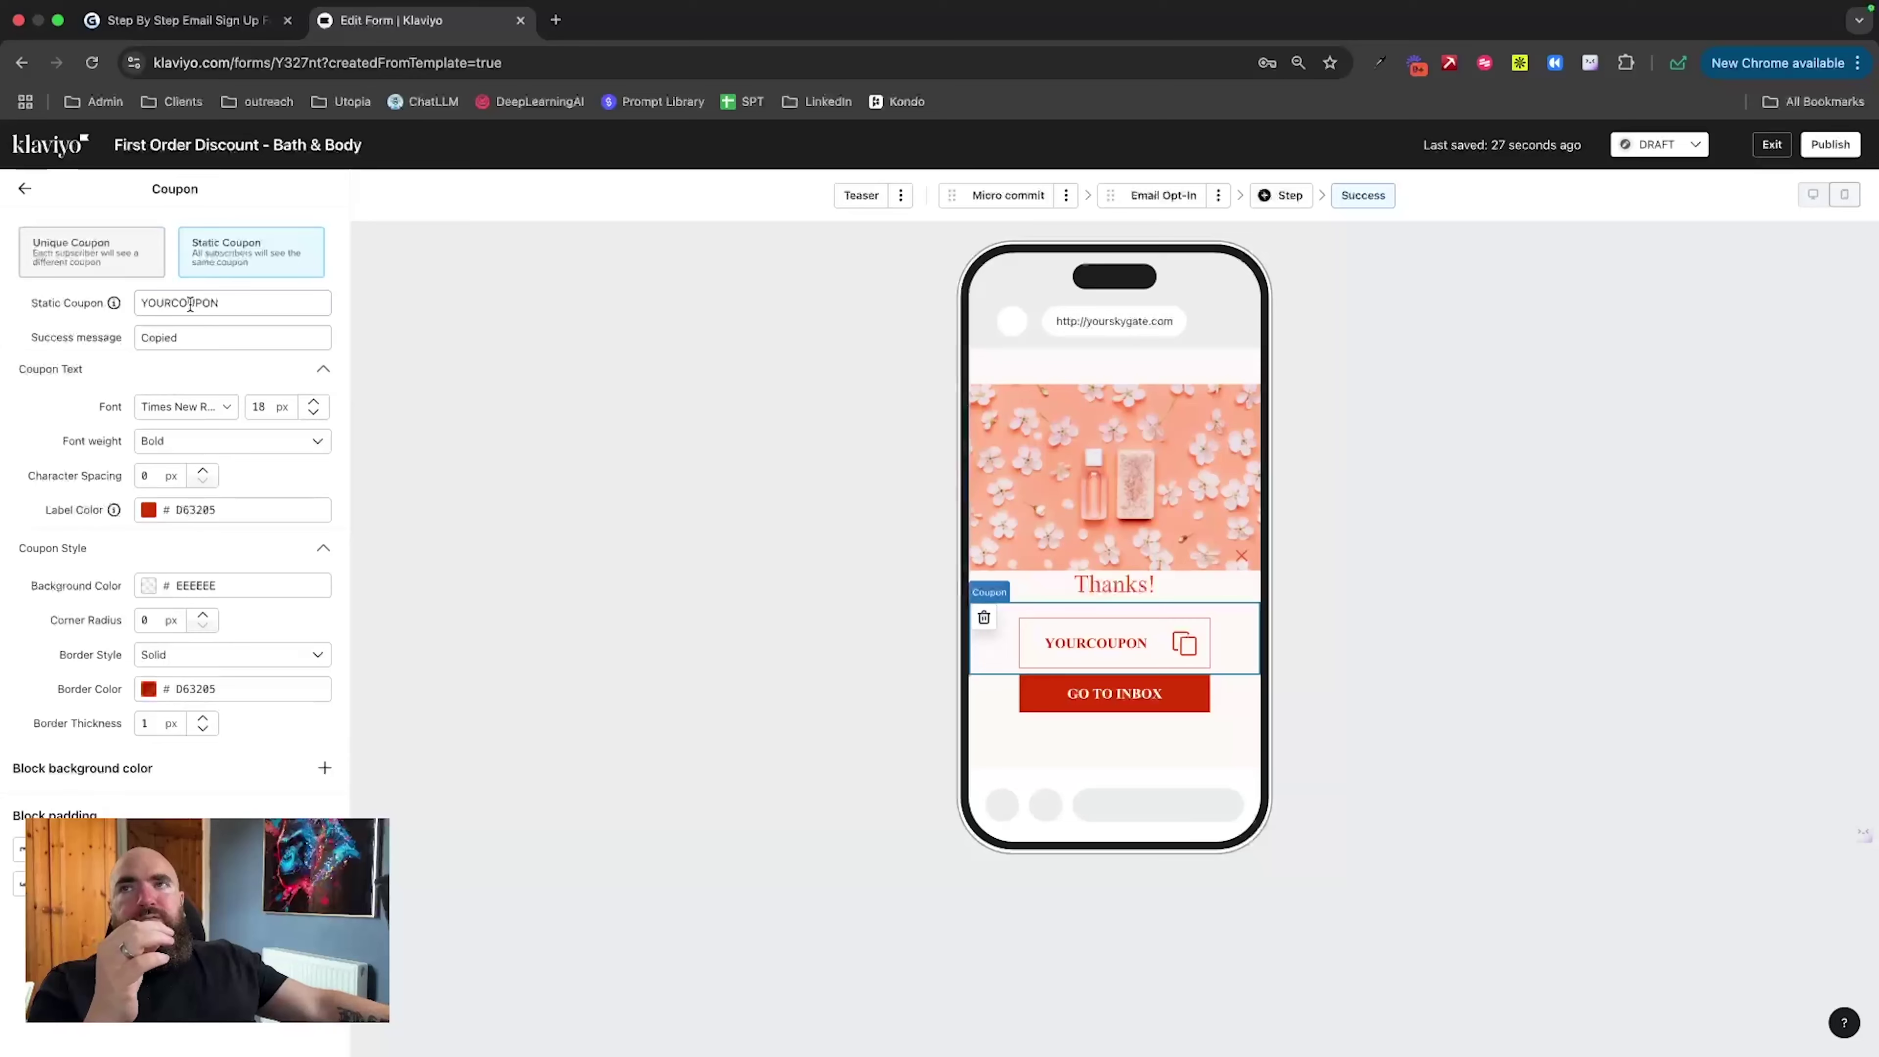
pyautogui.moveTo(107, 257)
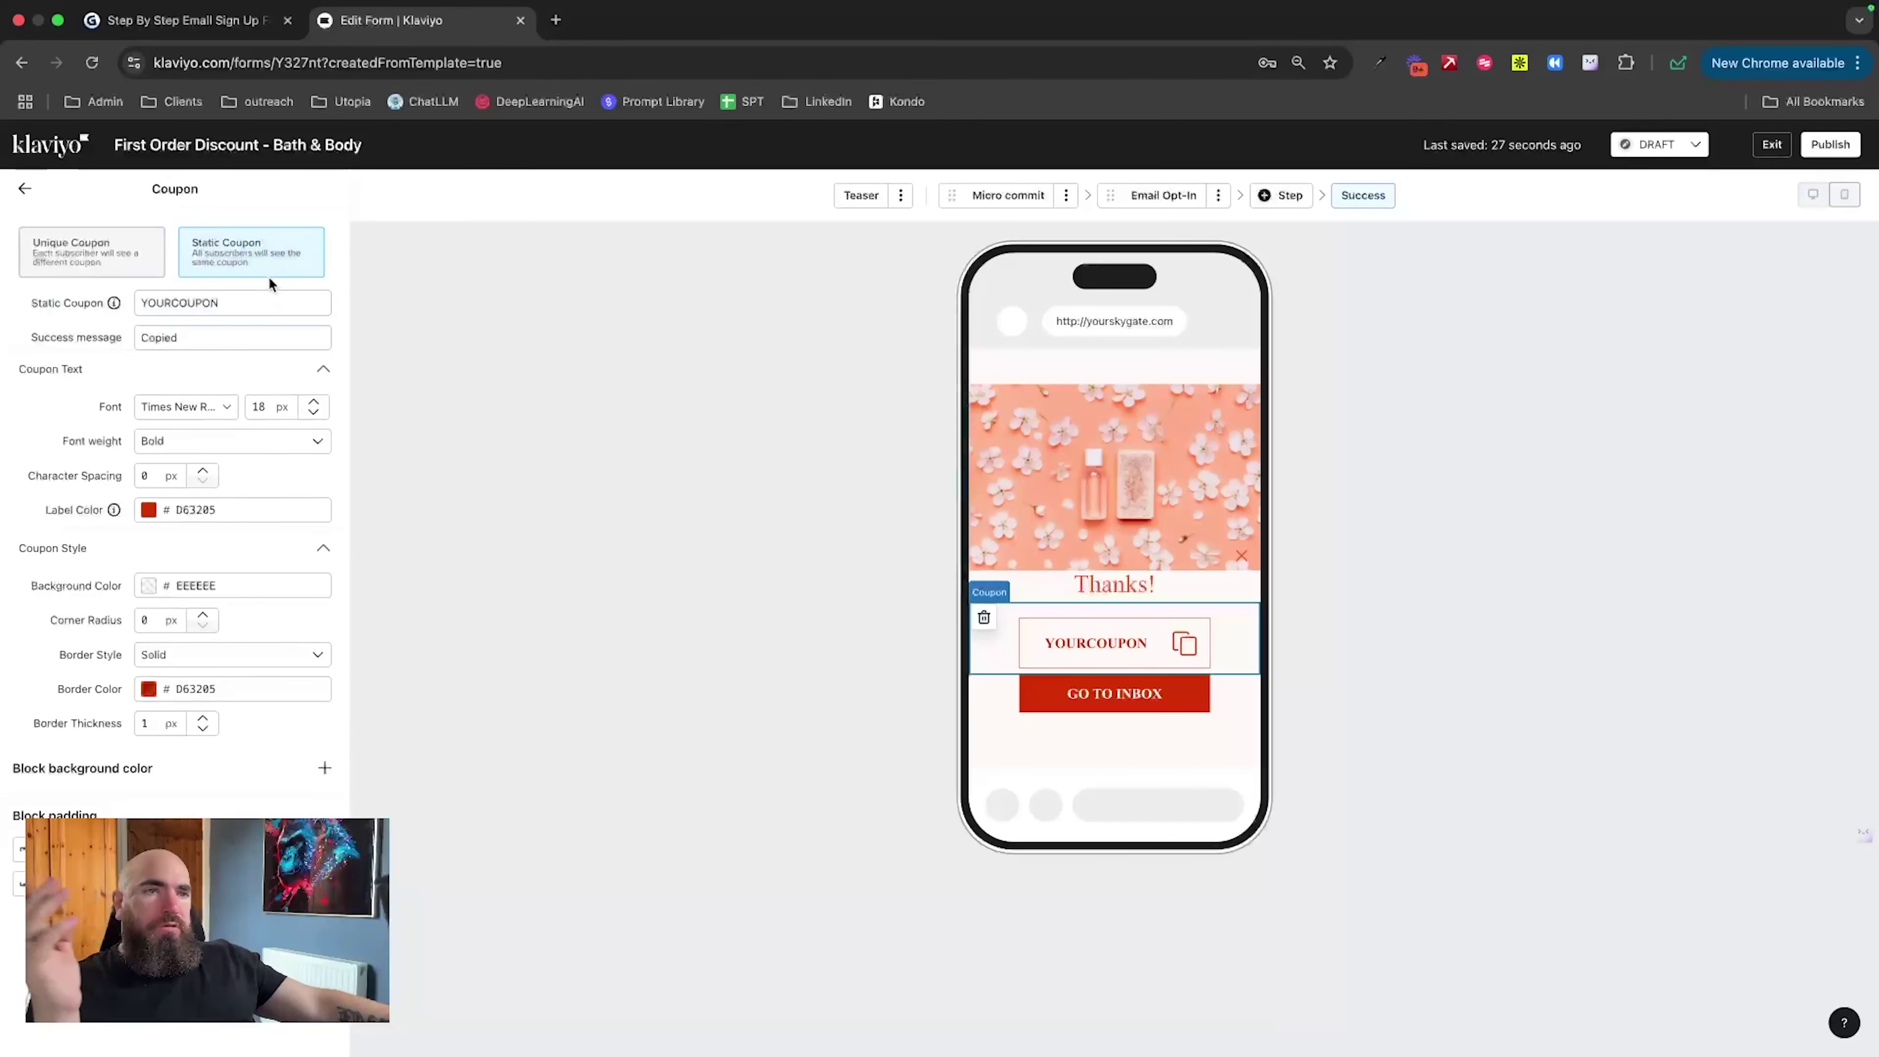
pyautogui.doubleClick(231, 302)
pyautogui.moveTo(113, 302)
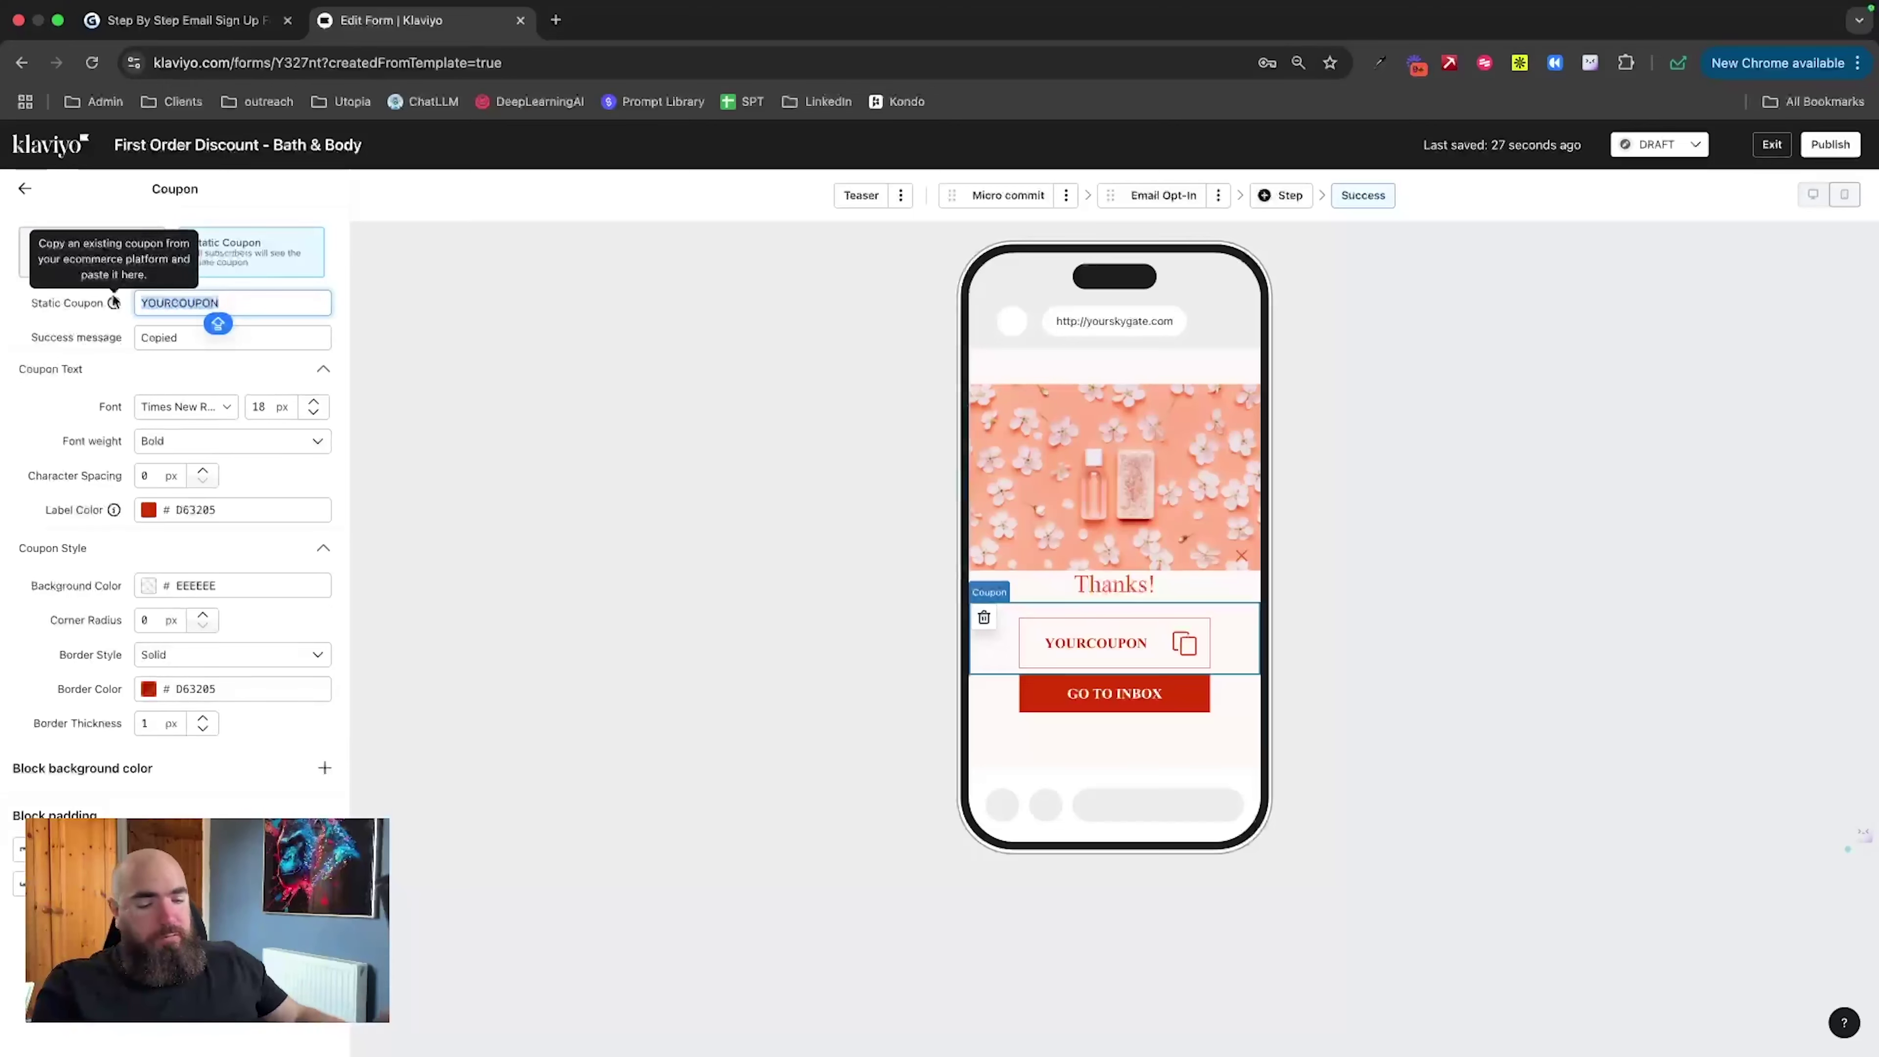
pyautogui.write('SAVE')
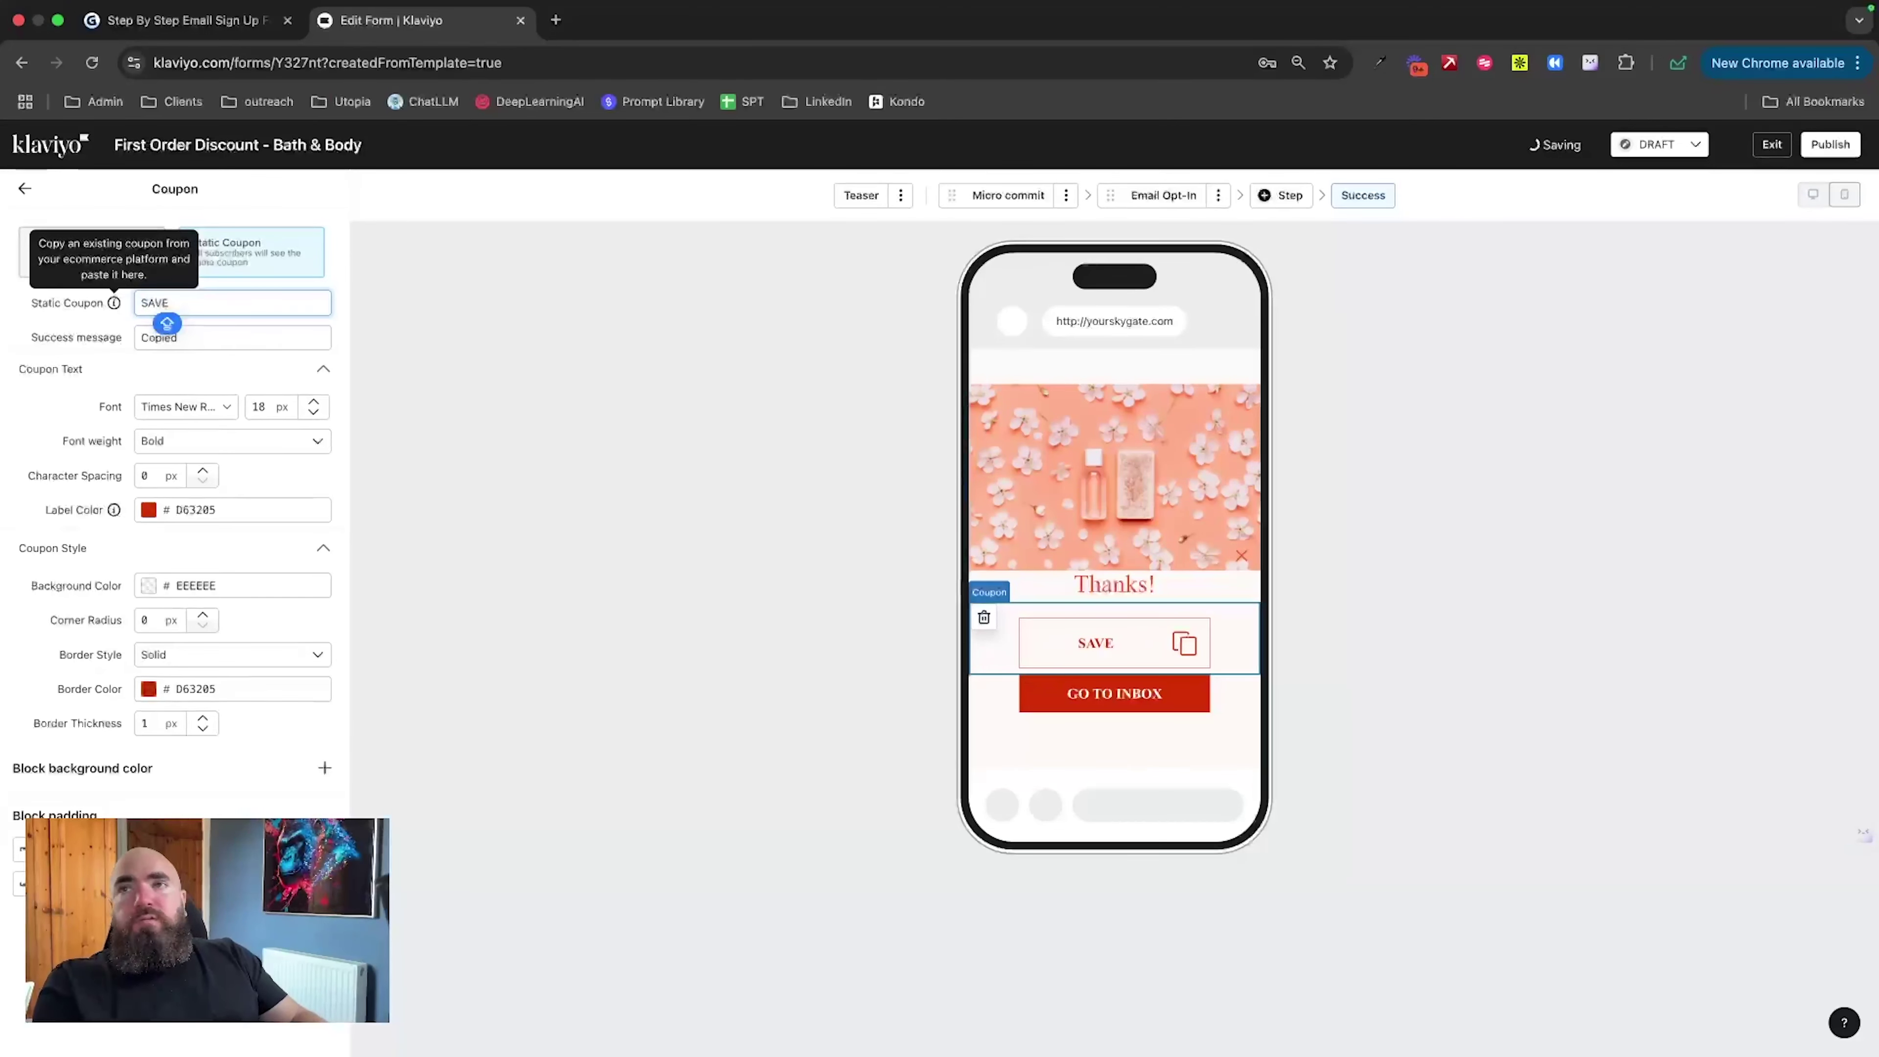
pyautogui.write('15')
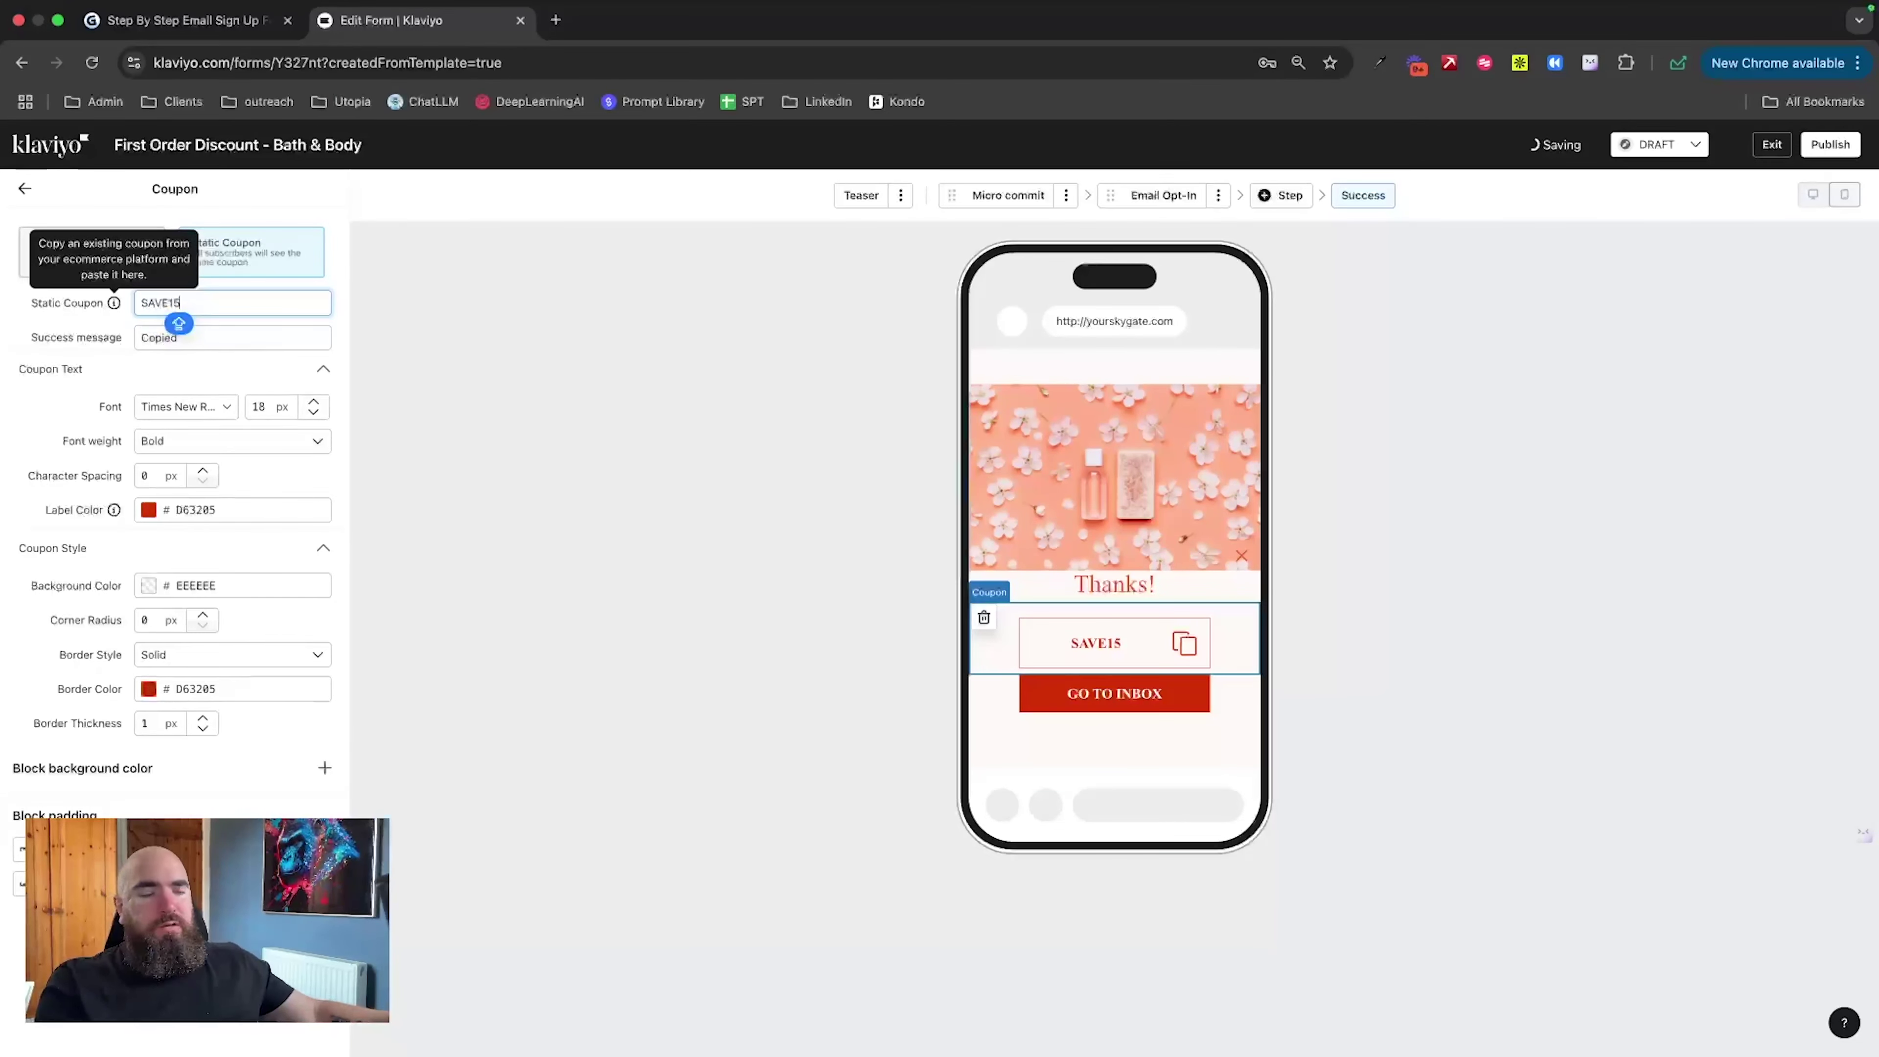
# Step: Replace the coupon block's static coupon code with 15OFF
pyautogui.press('BackSpace')
pyautogui.press('BackSpace')
pyautogui.press('BackSpace')
pyautogui.press('BackSpace')
pyautogui.press('BackSpace')
pyautogui.press('BackSpace')
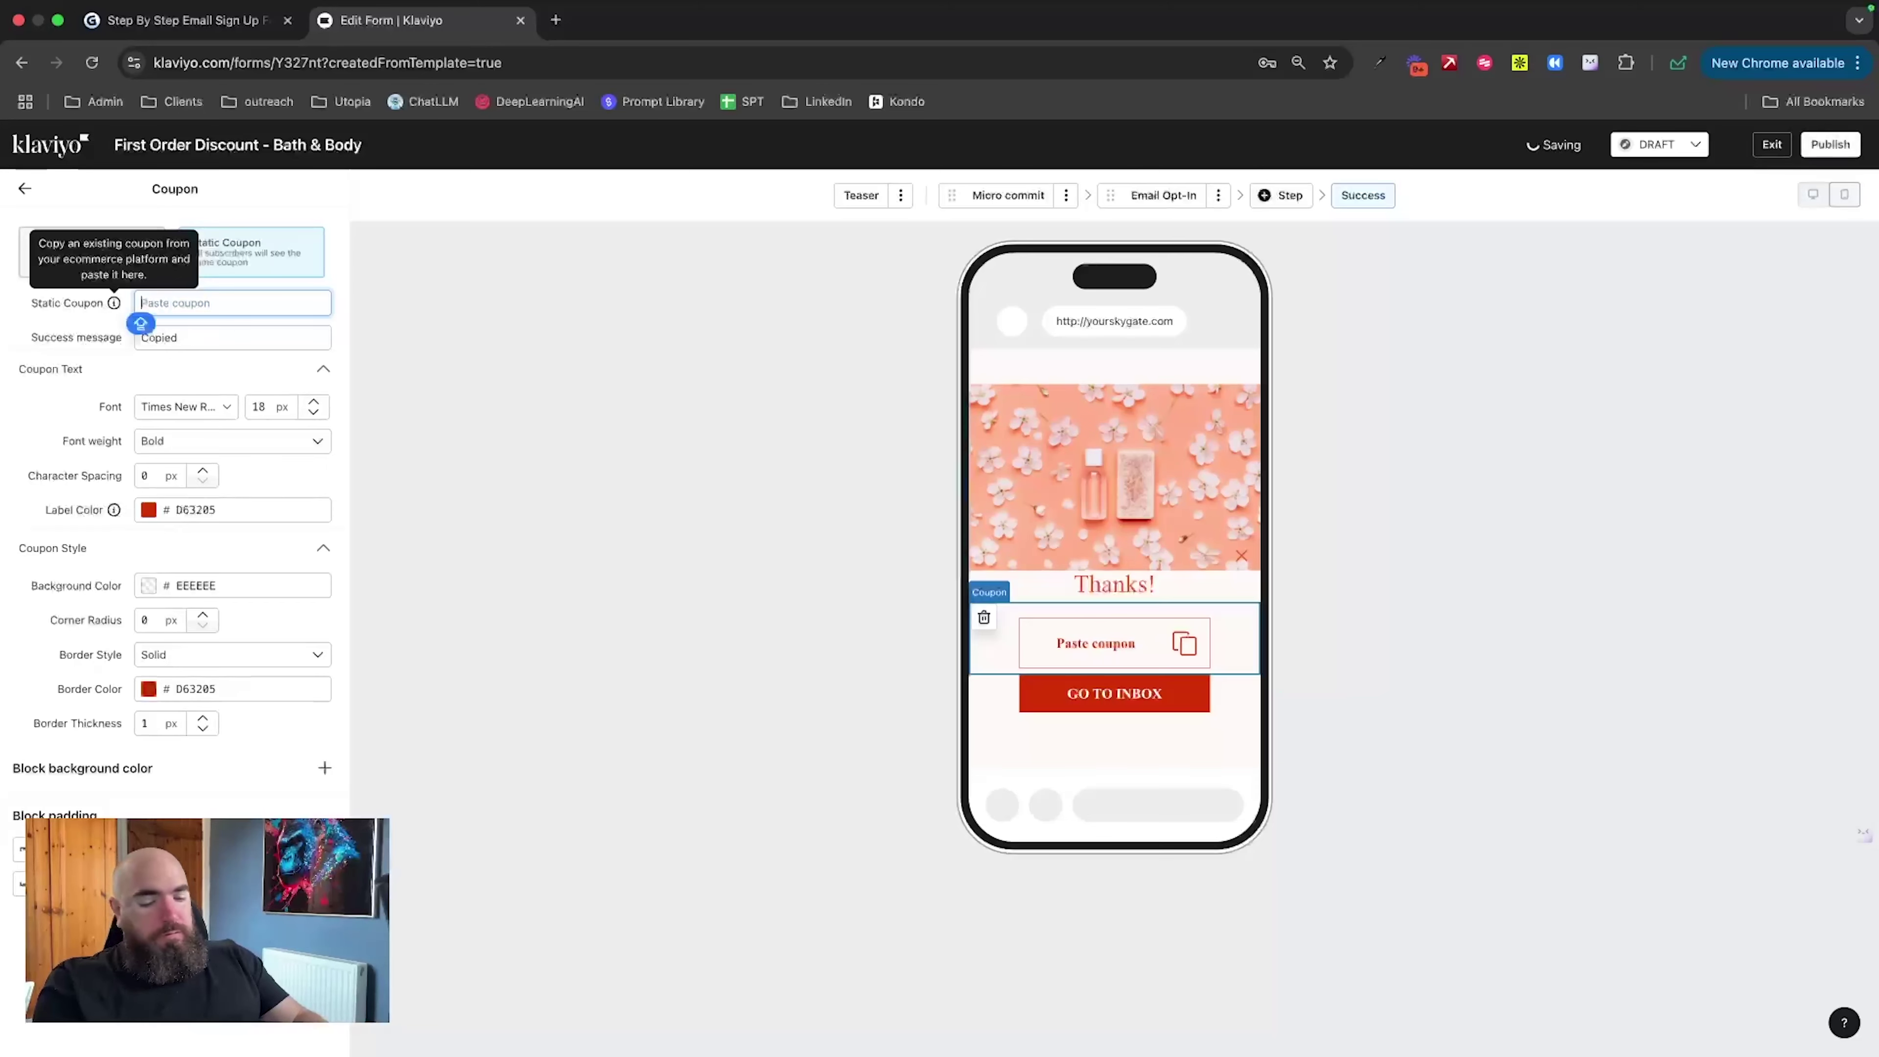
pyautogui.write('15OFF')
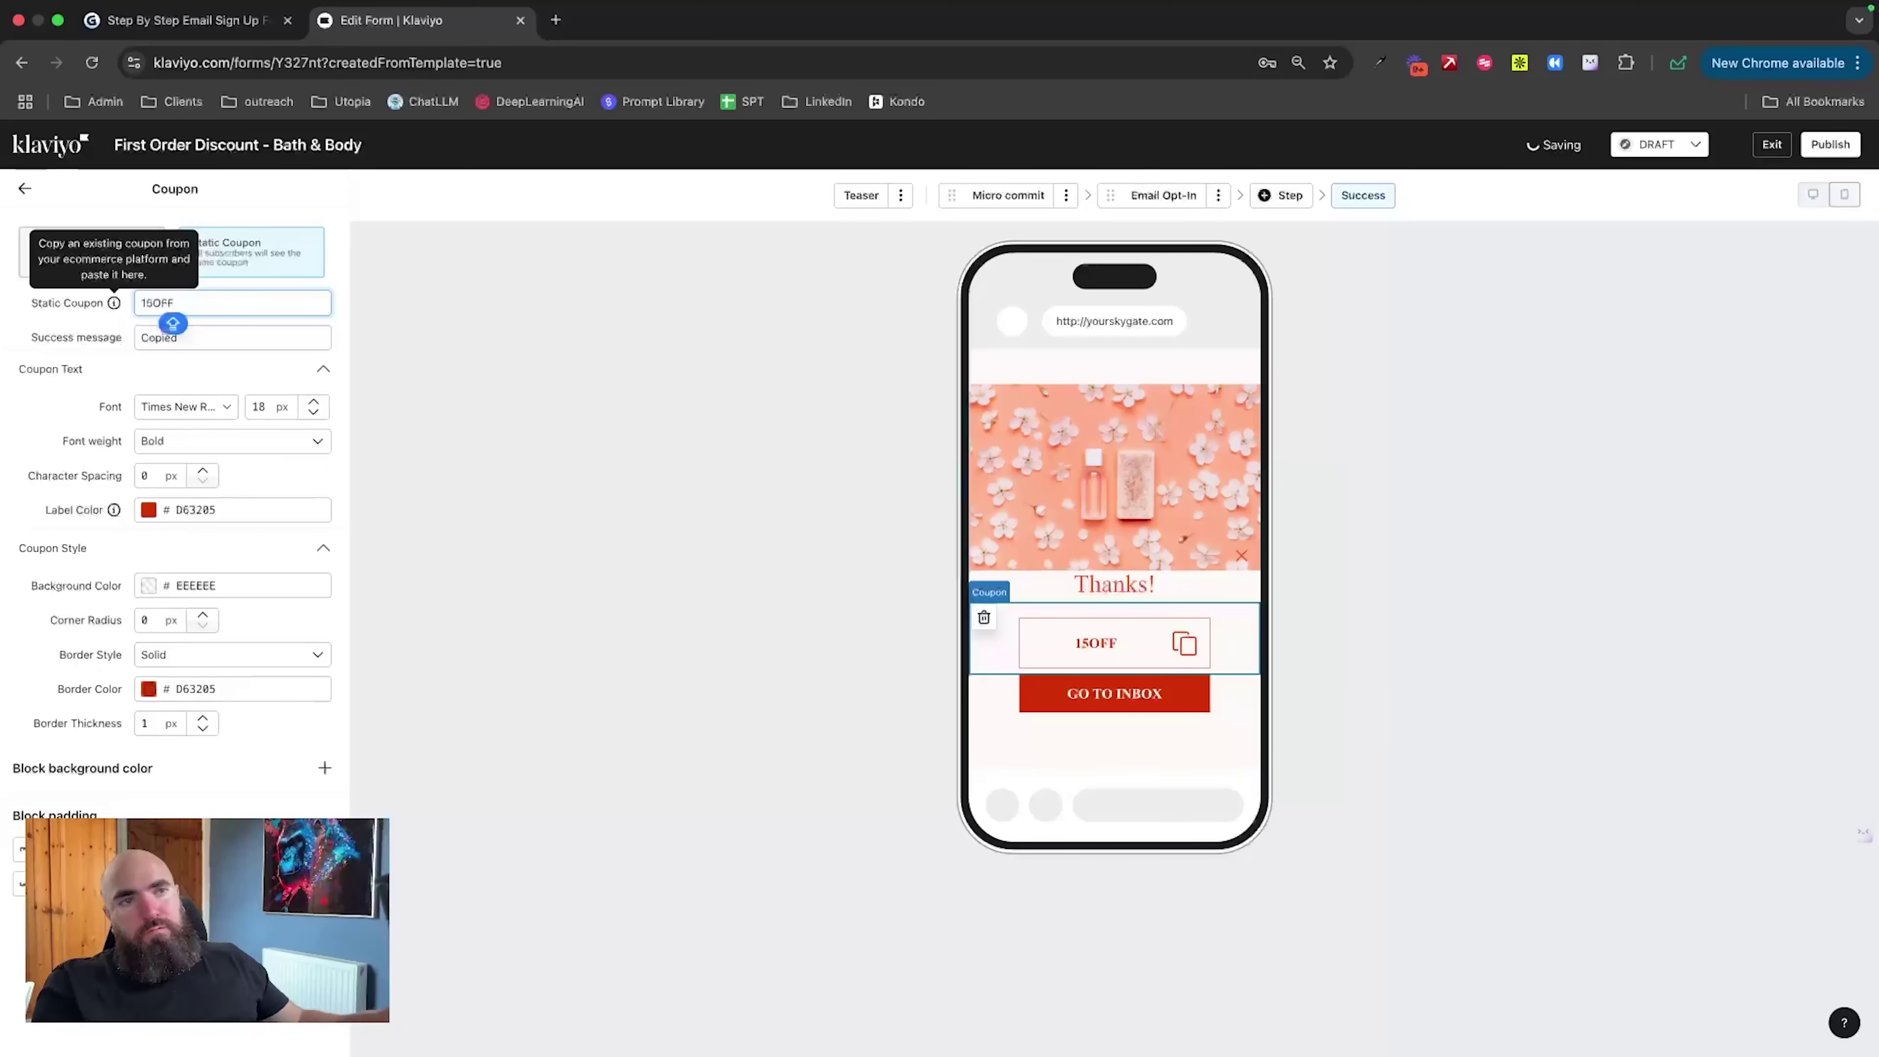
# Step: Clear the coupon block's static coupon code so that no code is entered
pyautogui.press('BackSpace')
pyautogui.press('BackSpace')
pyautogui.press('BackSpace')
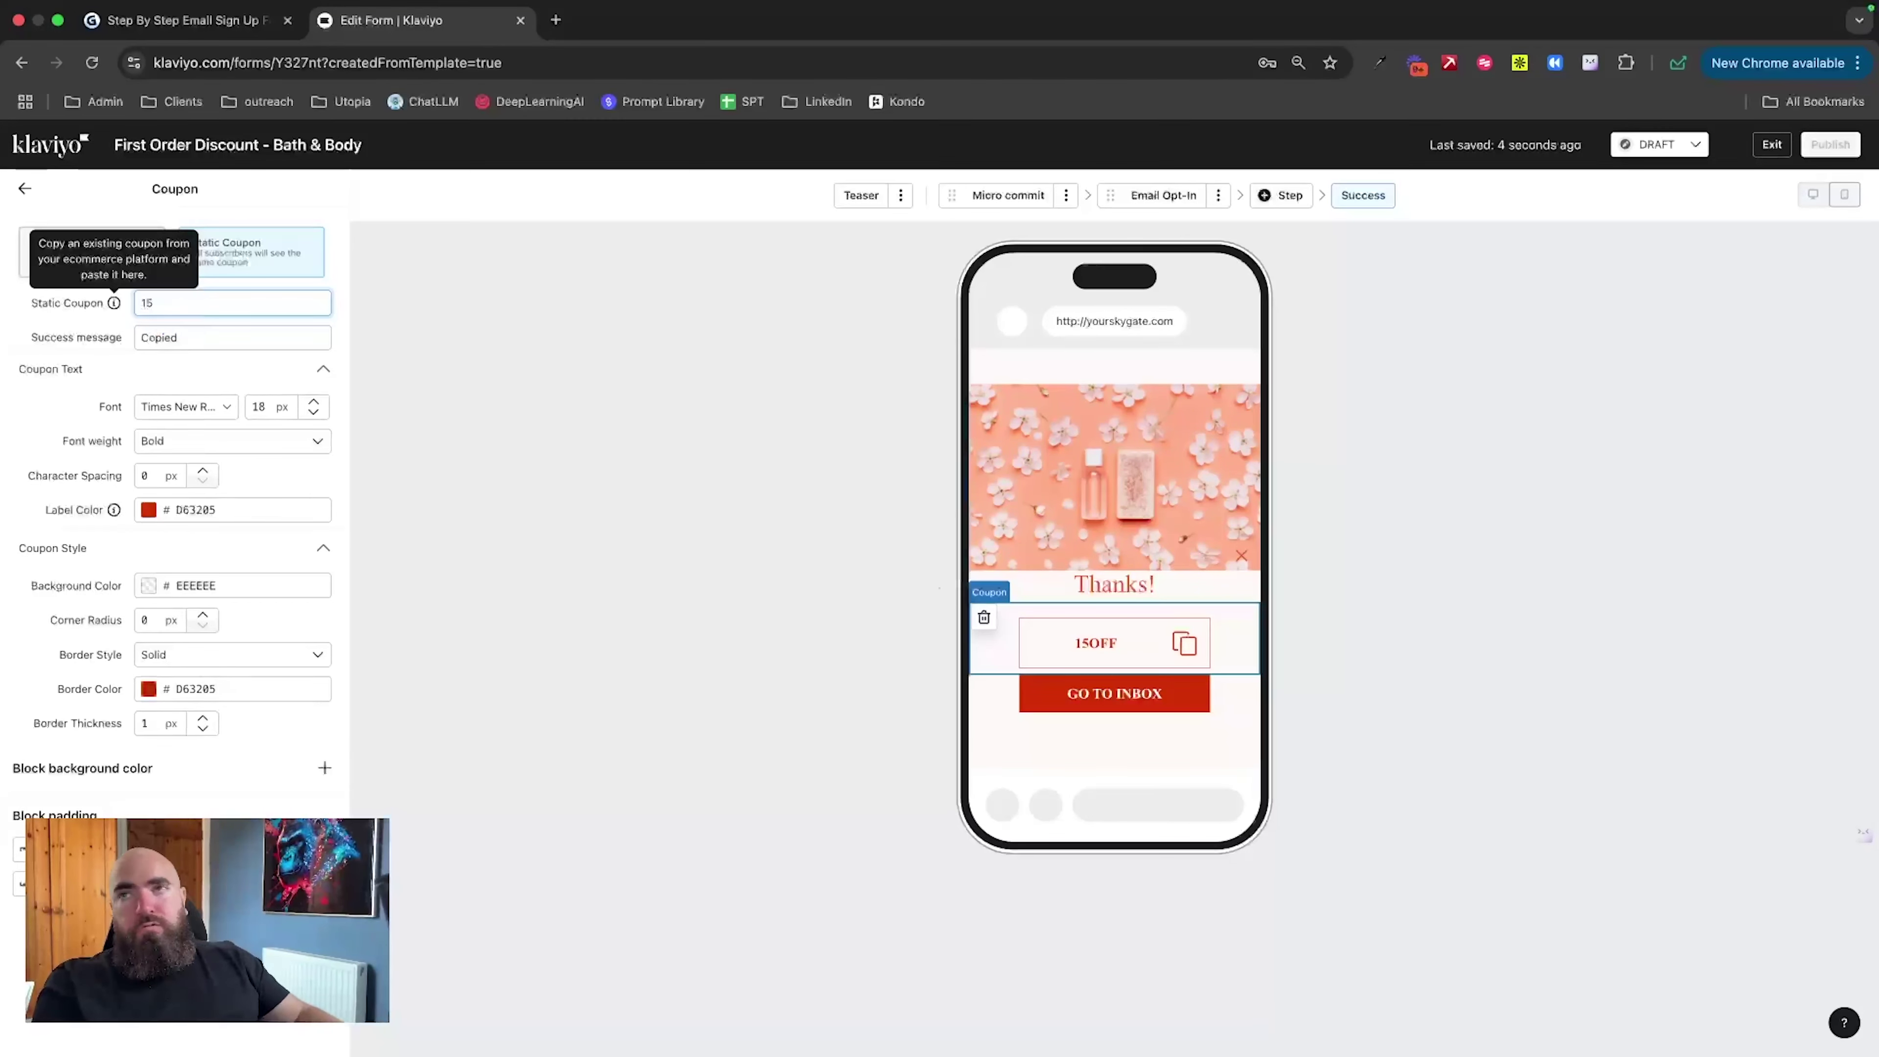
pyautogui.press('BackSpace')
pyautogui.press('BackSpace')
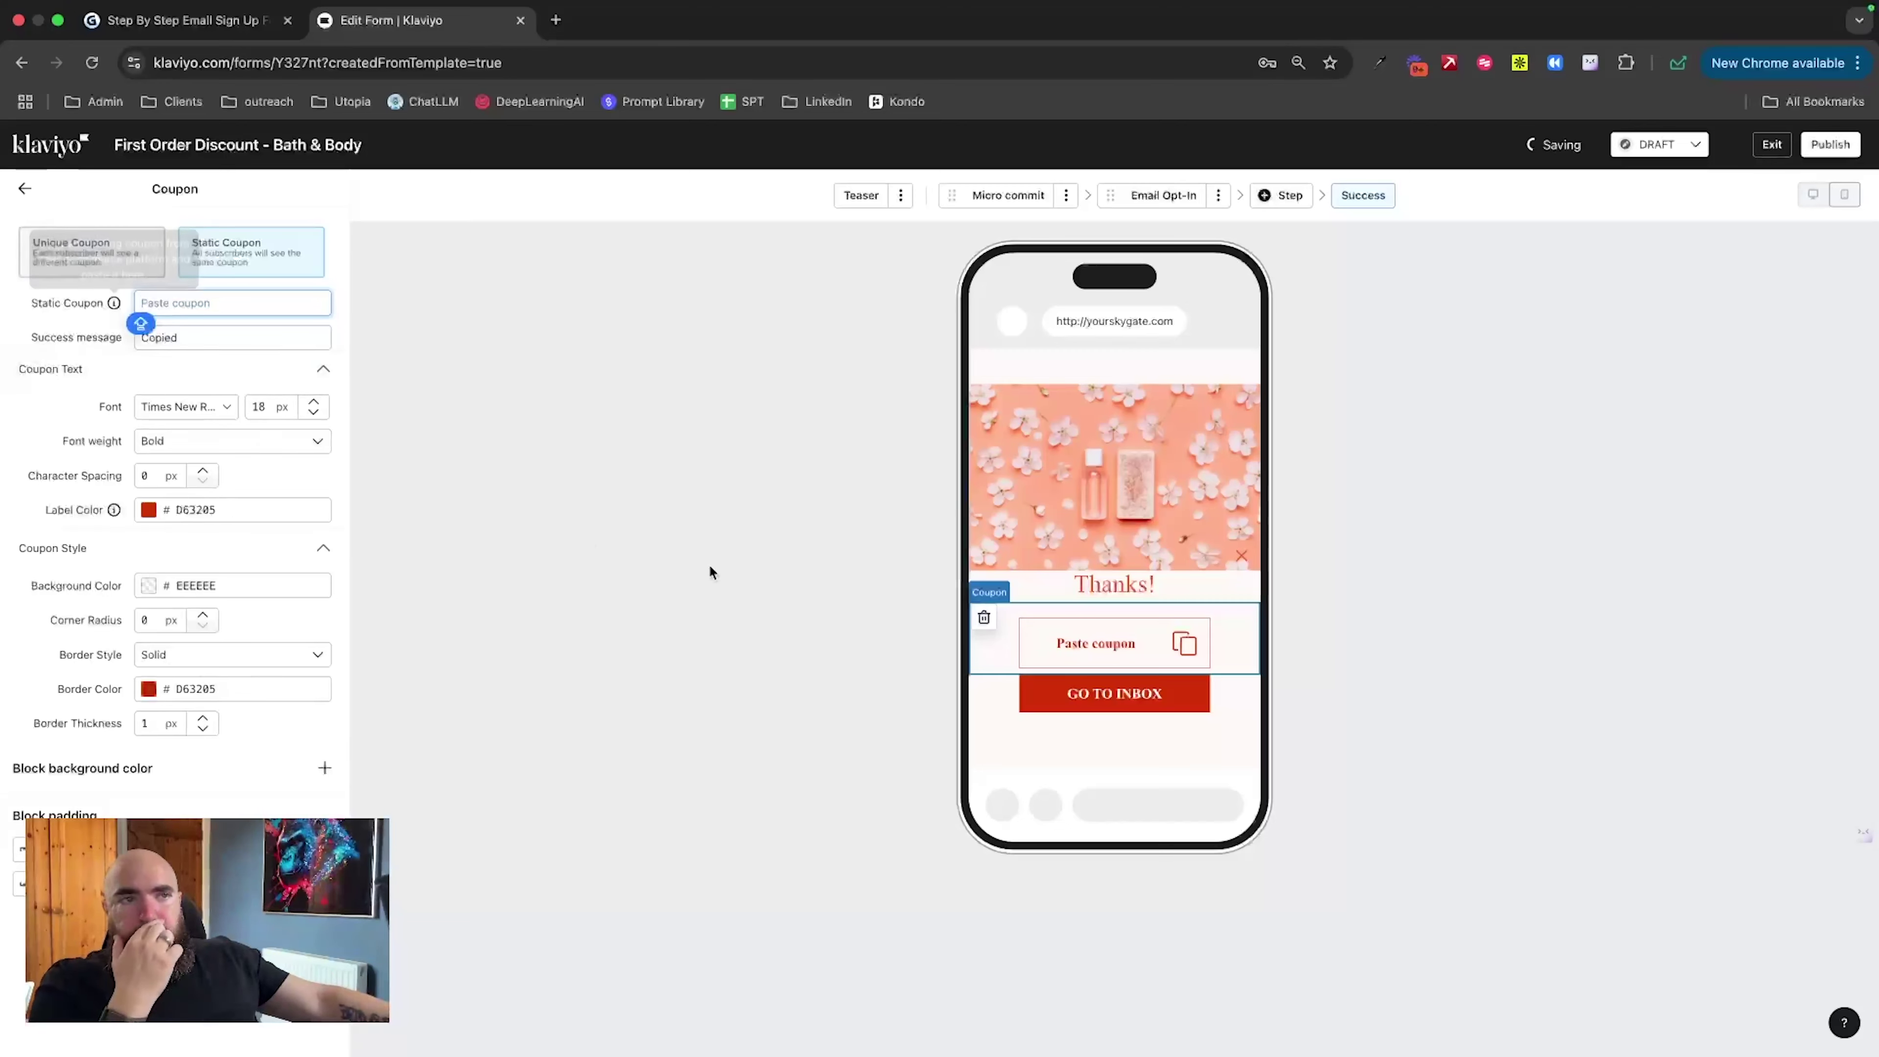
# Step: Set the GO TO INBOX button's action to Go to URL and change its text to BROWSE STORE
pyautogui.click(1066, 703)
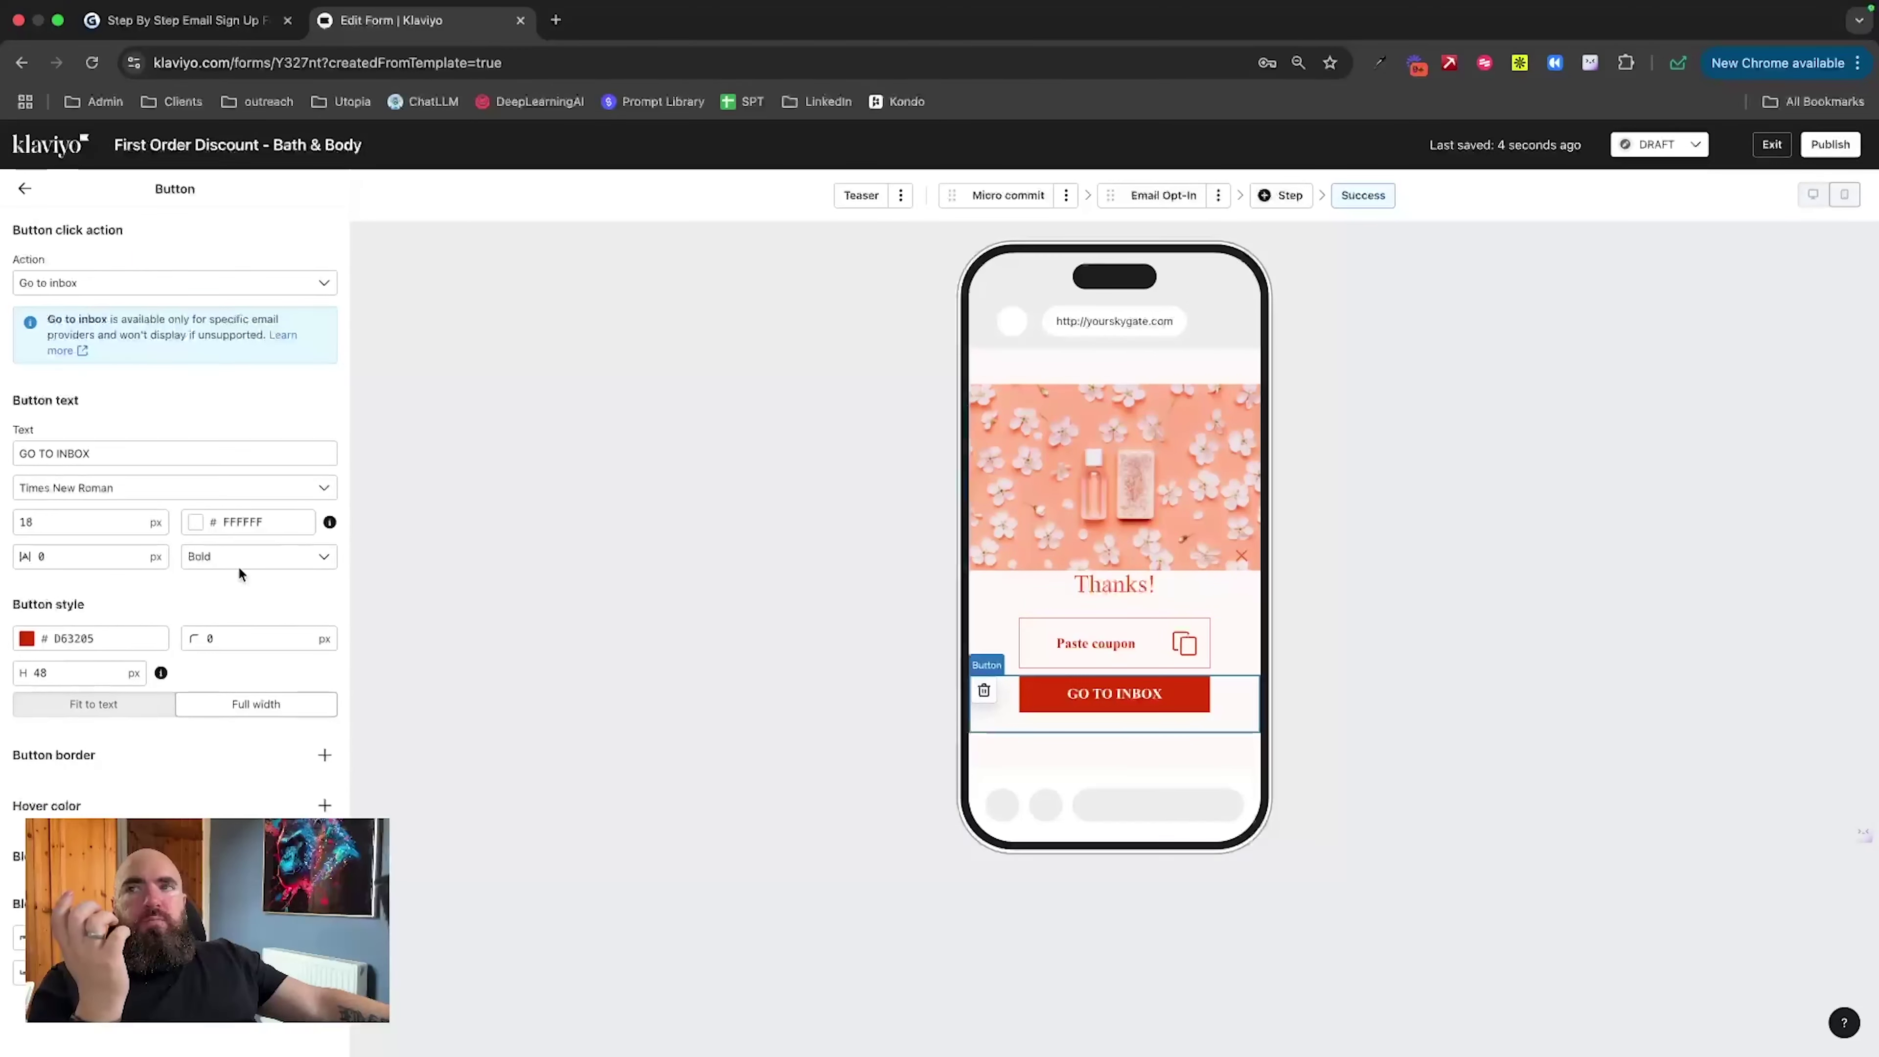
pyautogui.click(127, 285)
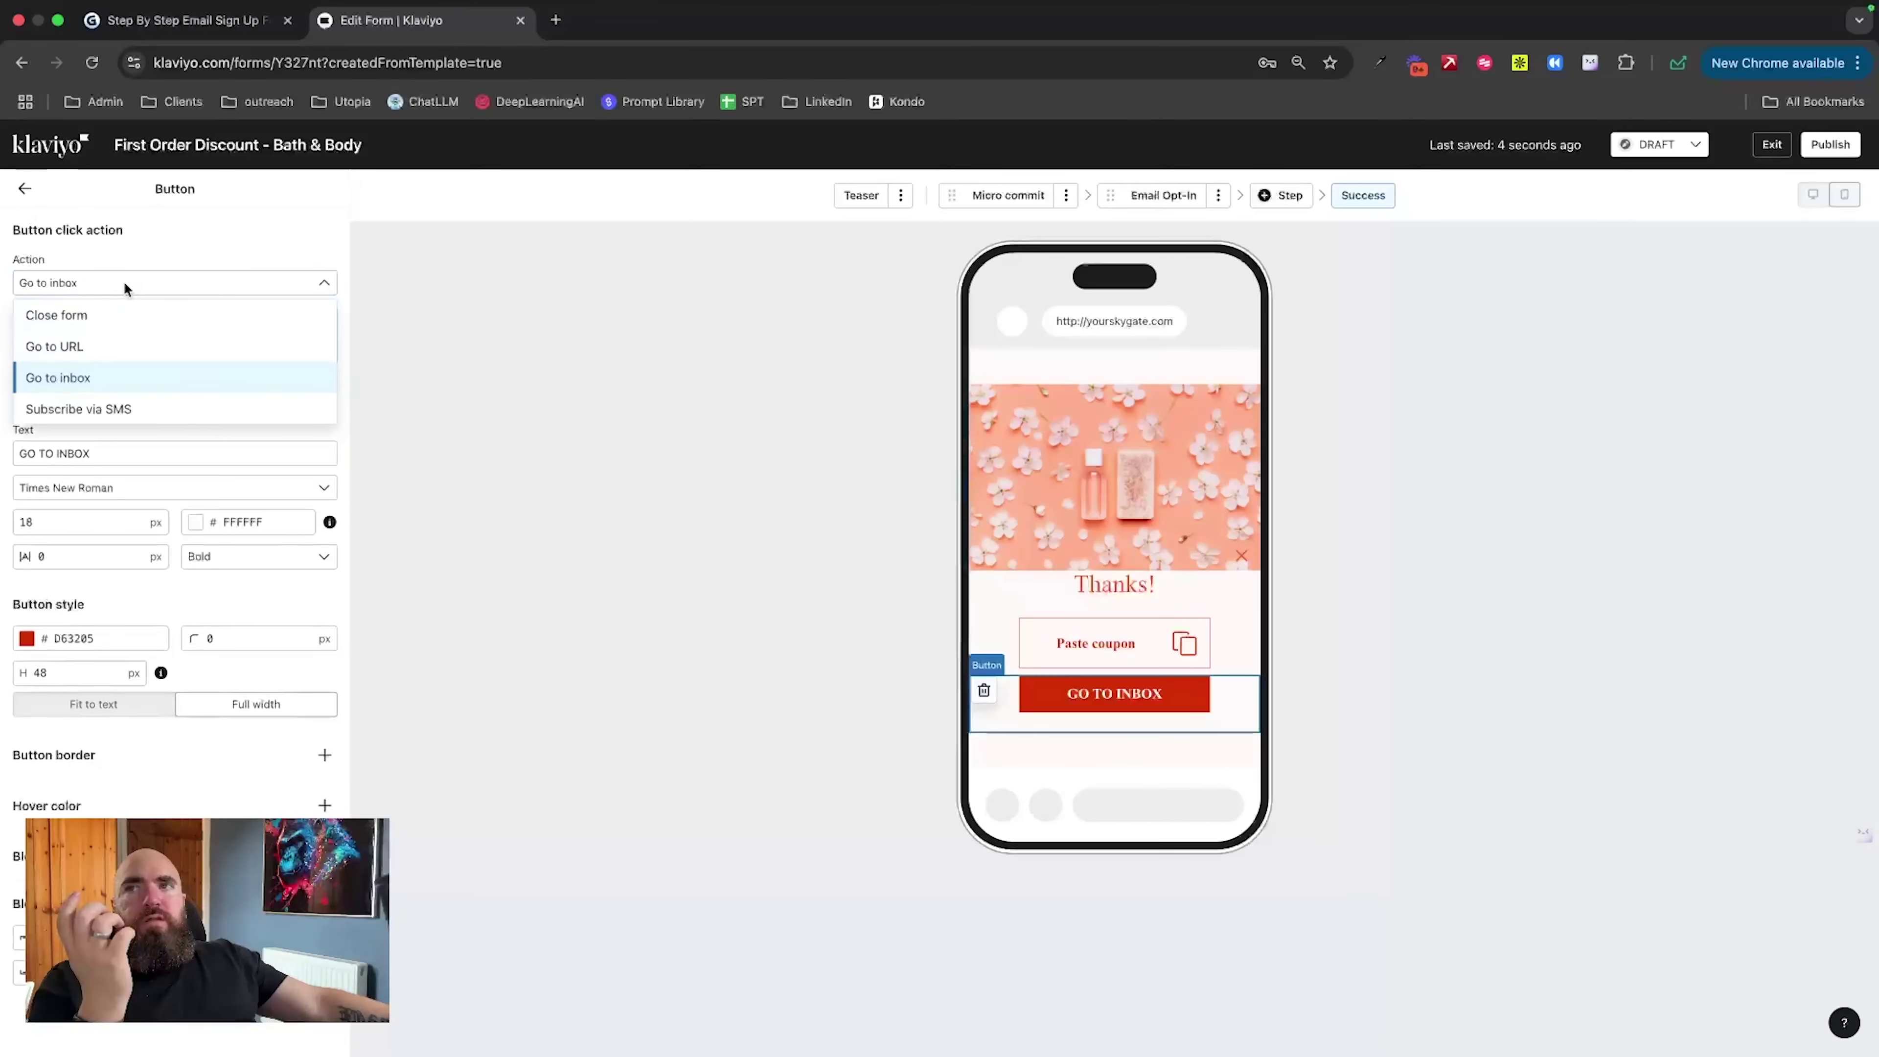
pyautogui.click(107, 348)
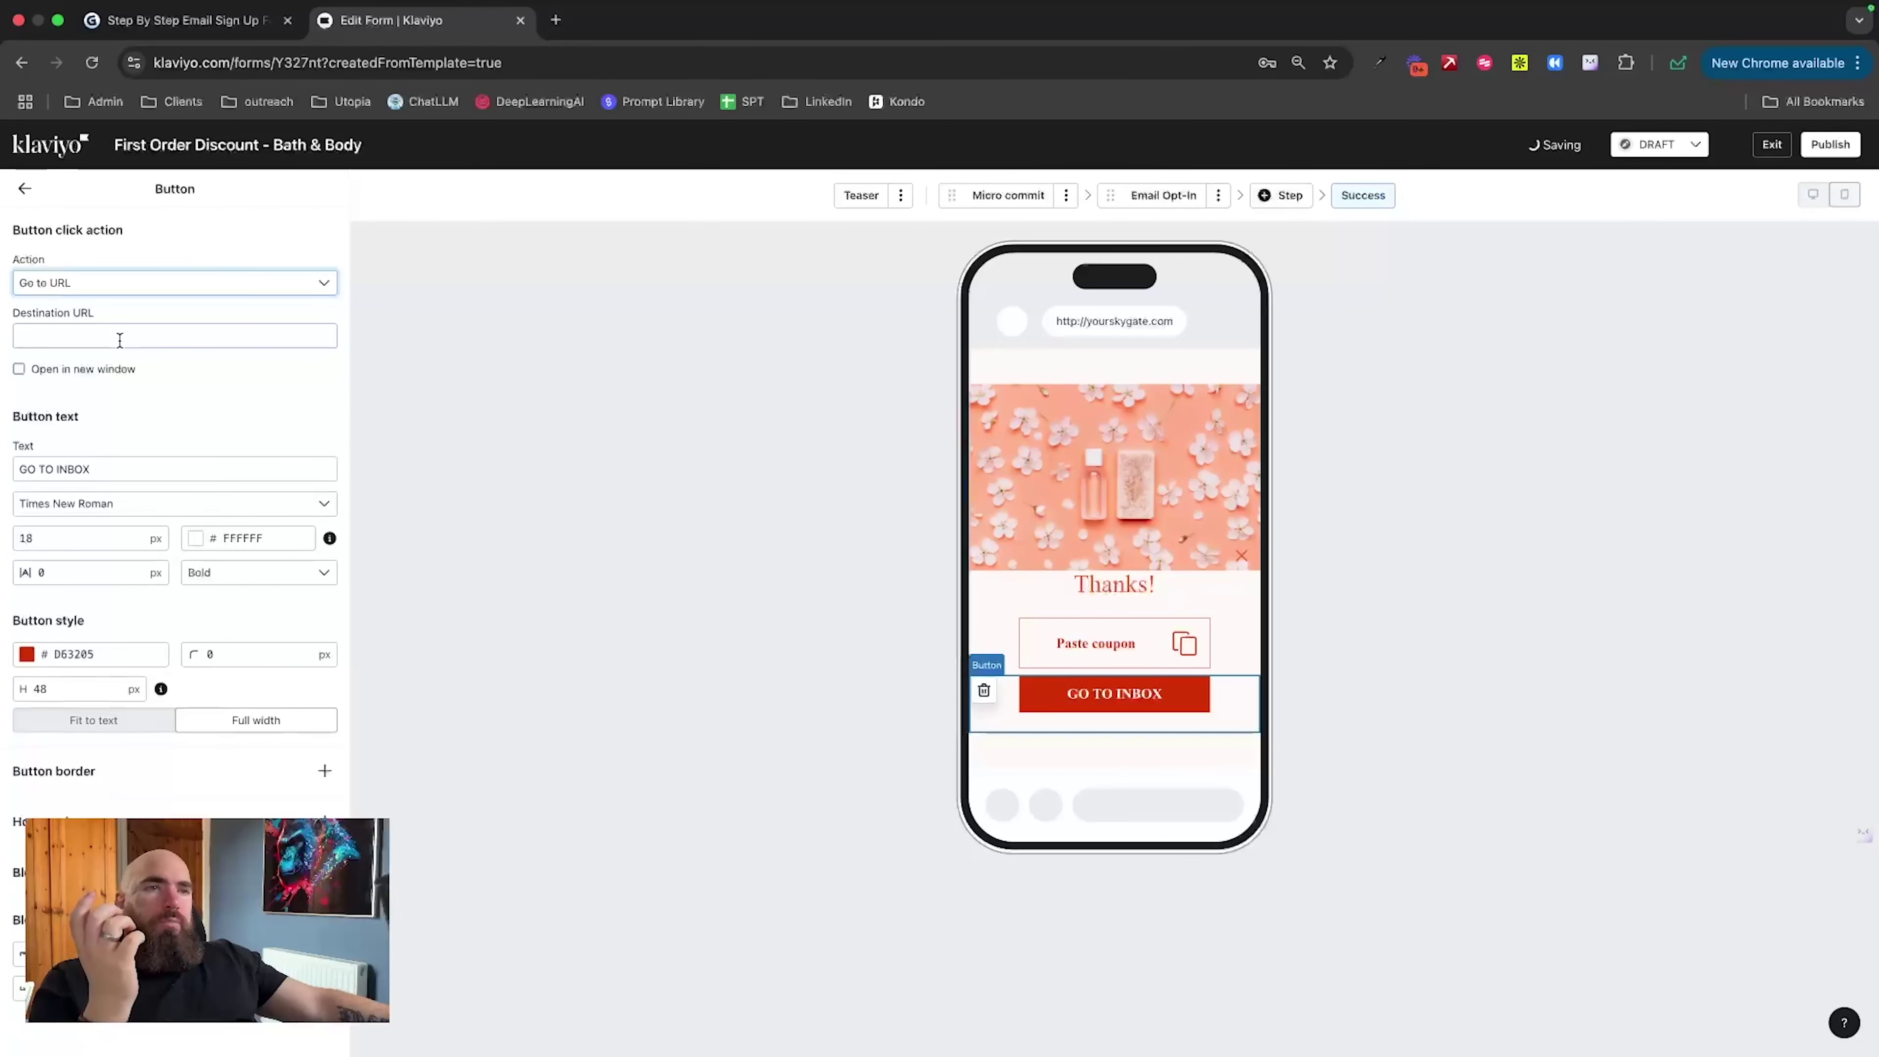
pyautogui.moveTo(117, 468); pyautogui.dragTo(20, 468)
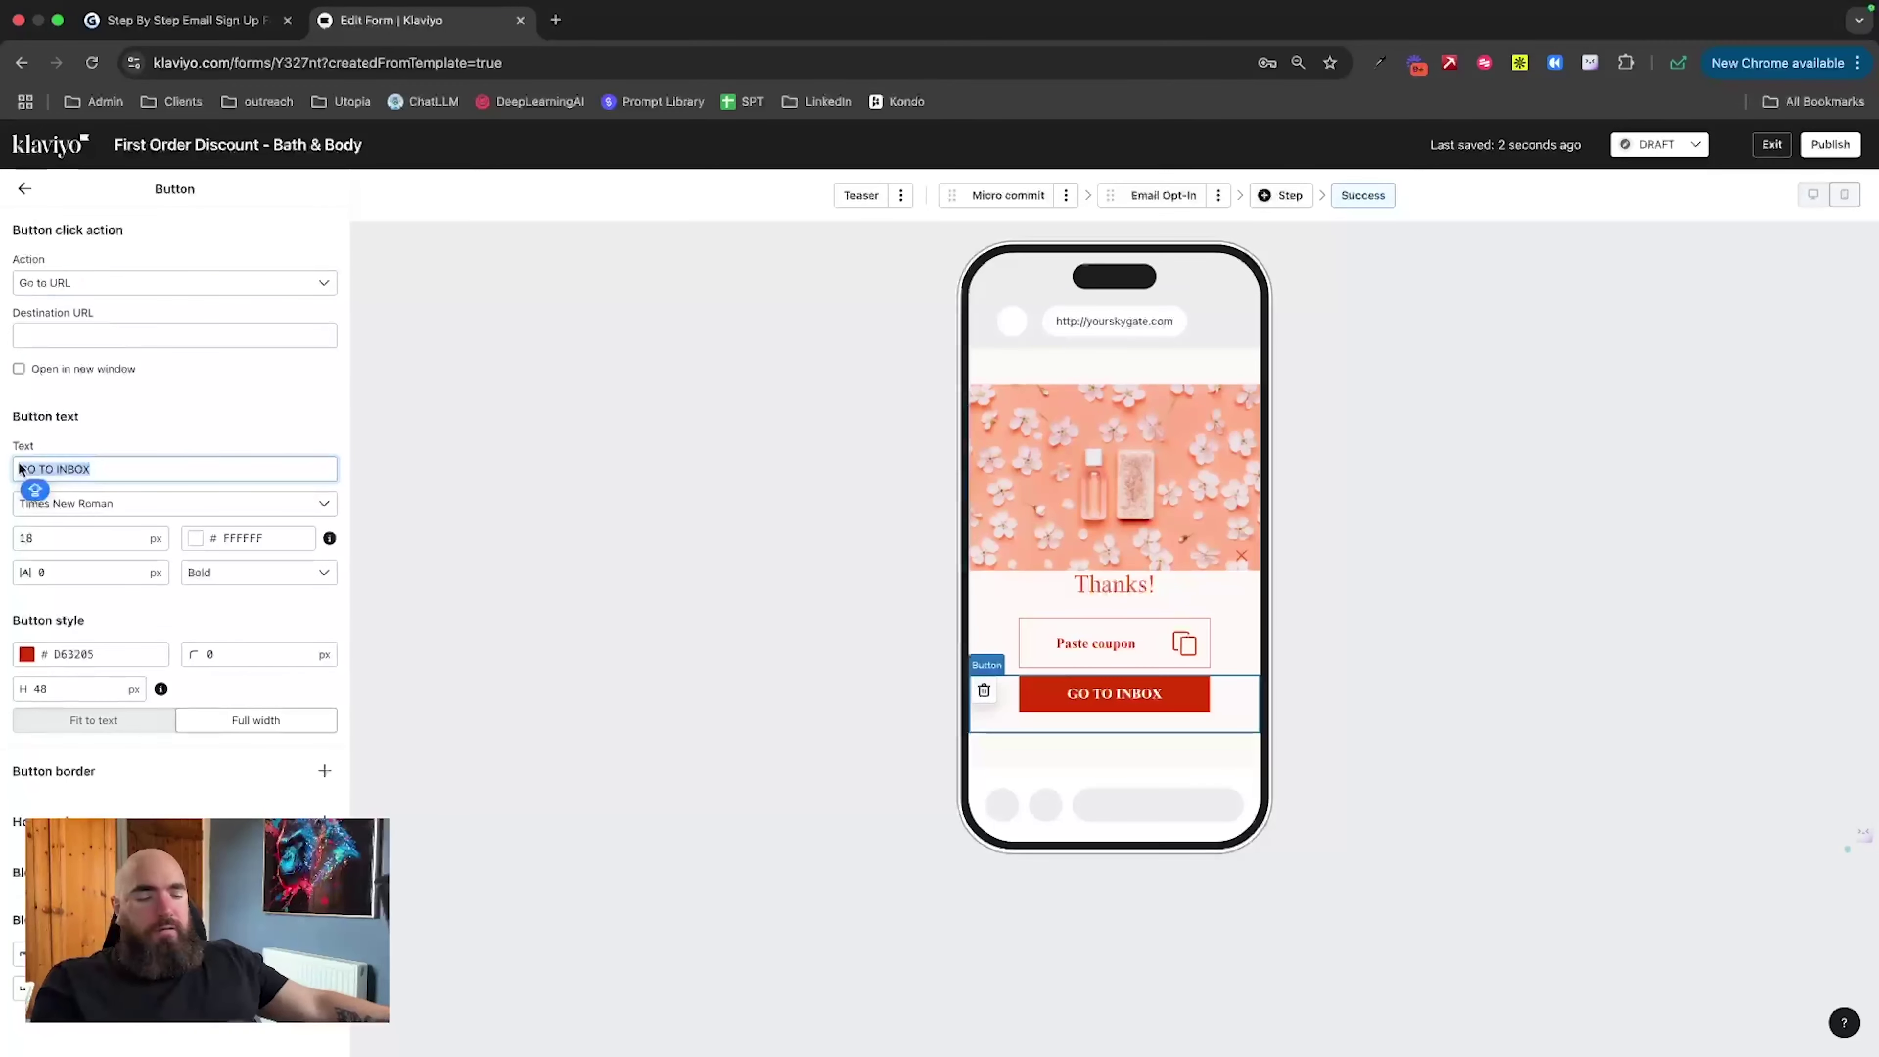
pyautogui.write('BROWSE')
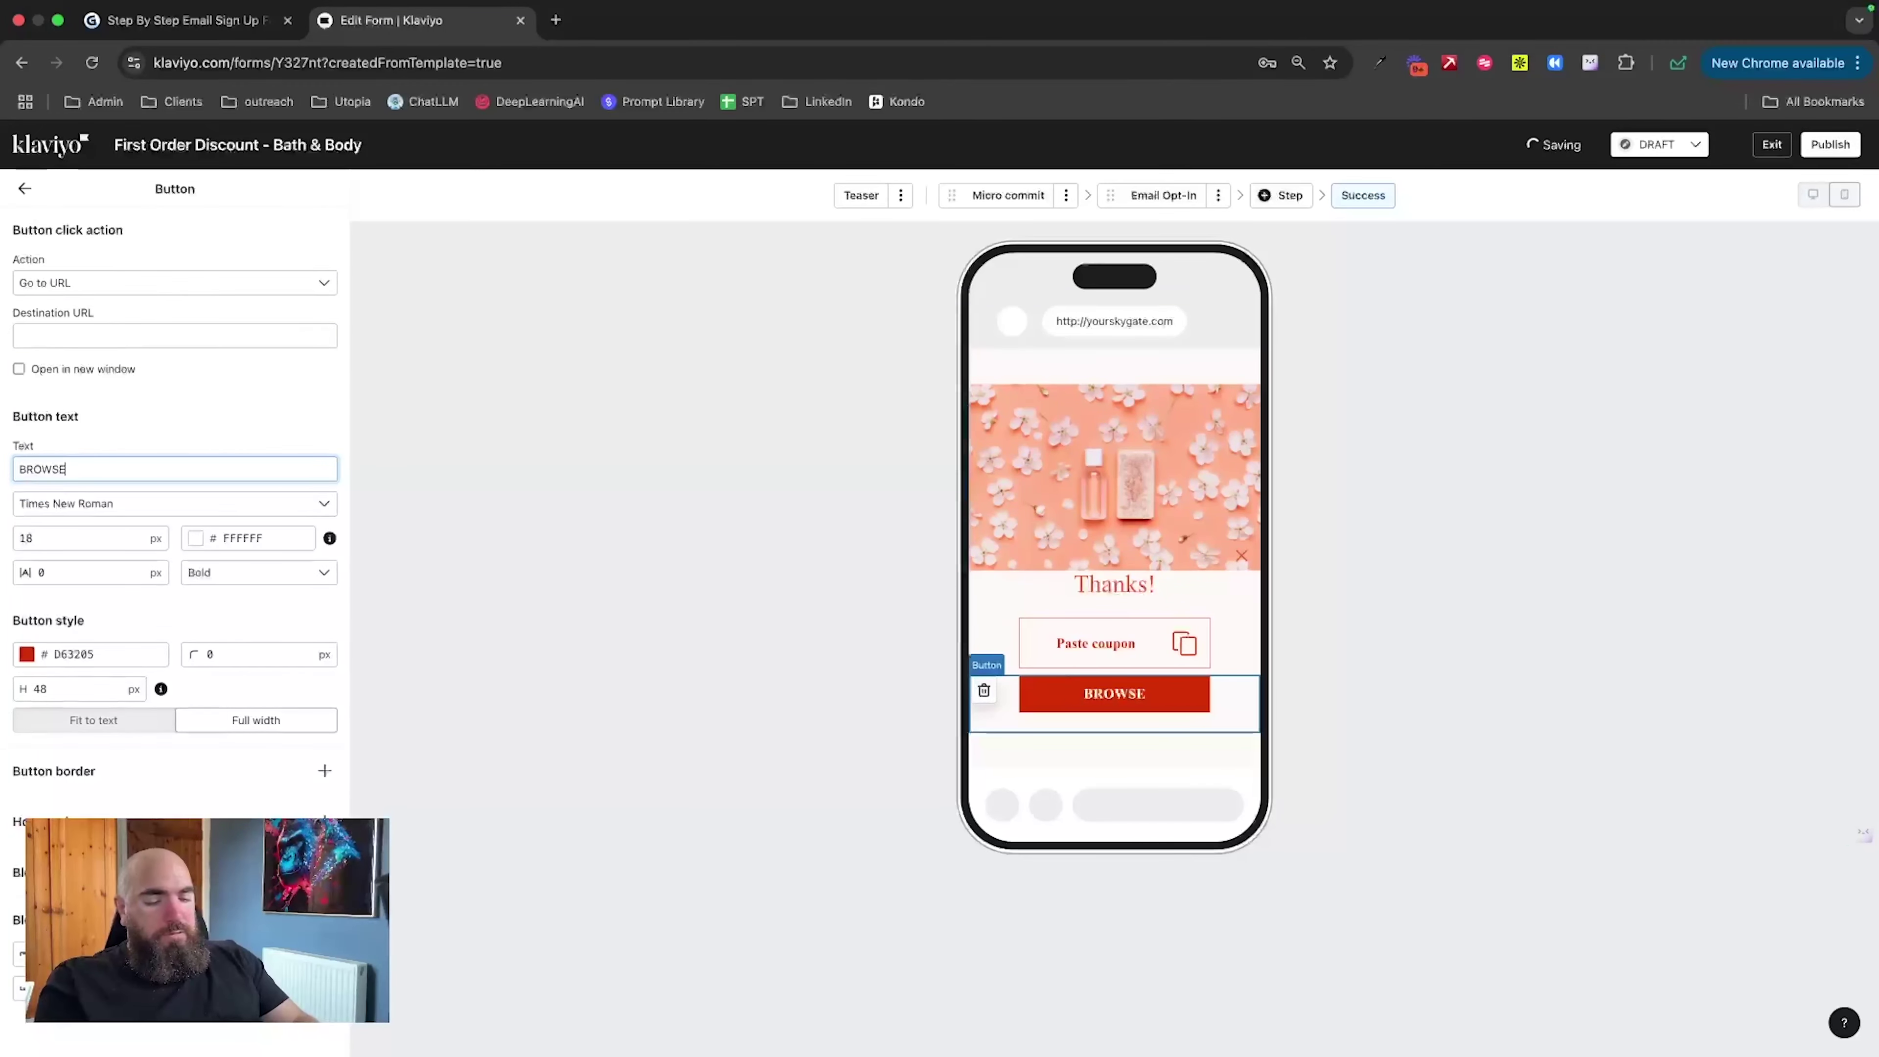
pyautogui.write(' STORE')
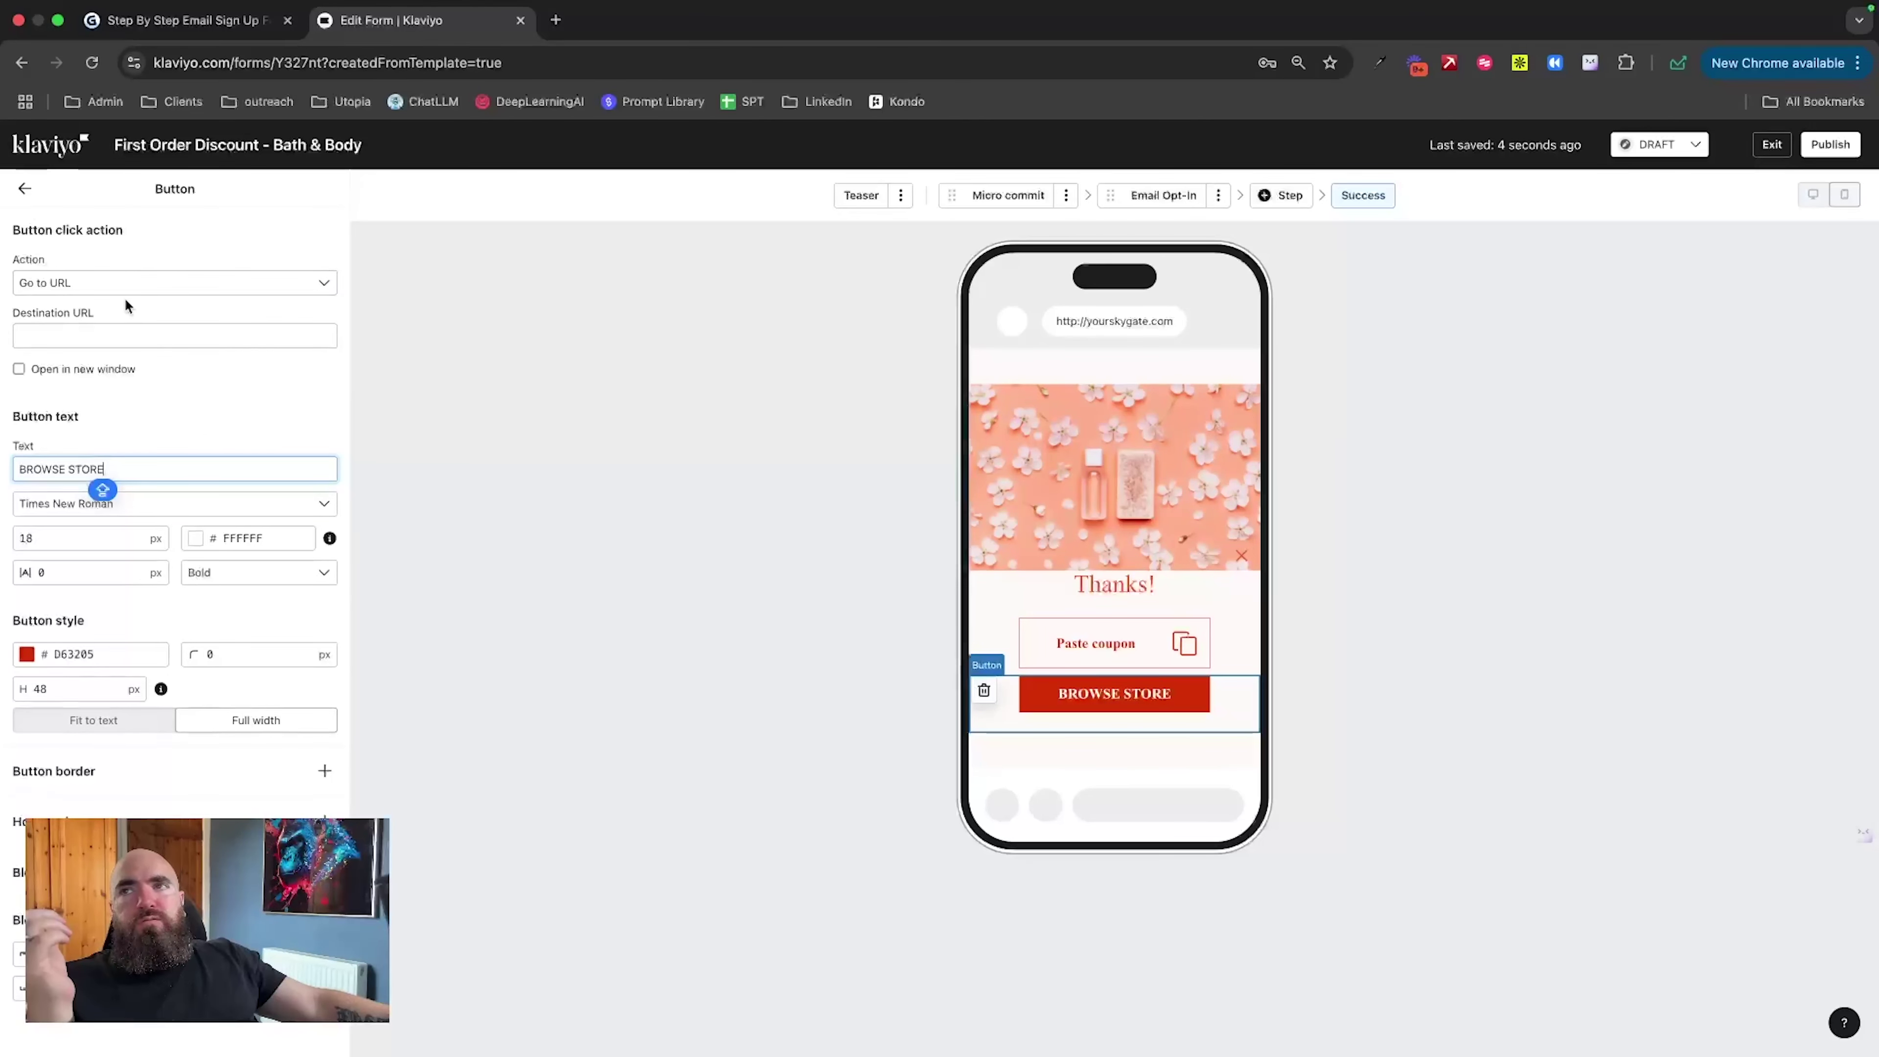
pyautogui.click(128, 282)
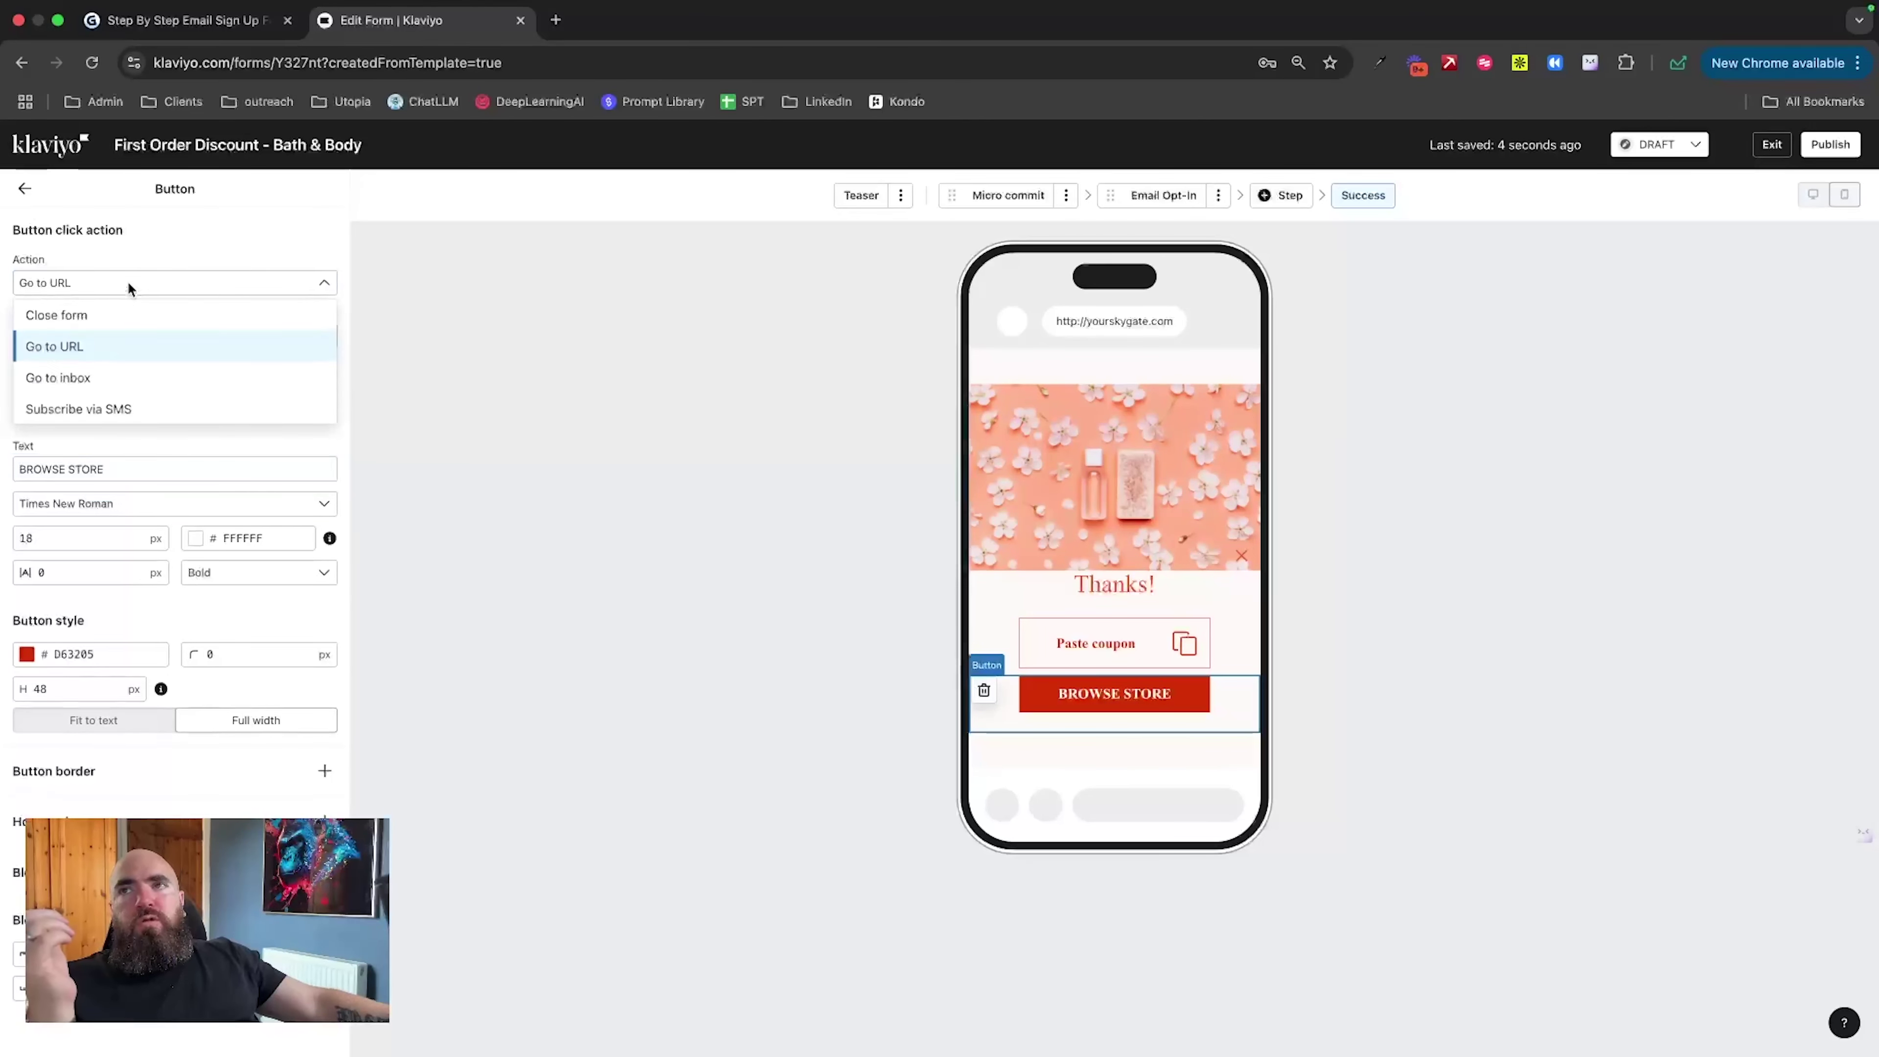
pyautogui.click(92, 349)
pyautogui.click(88, 338)
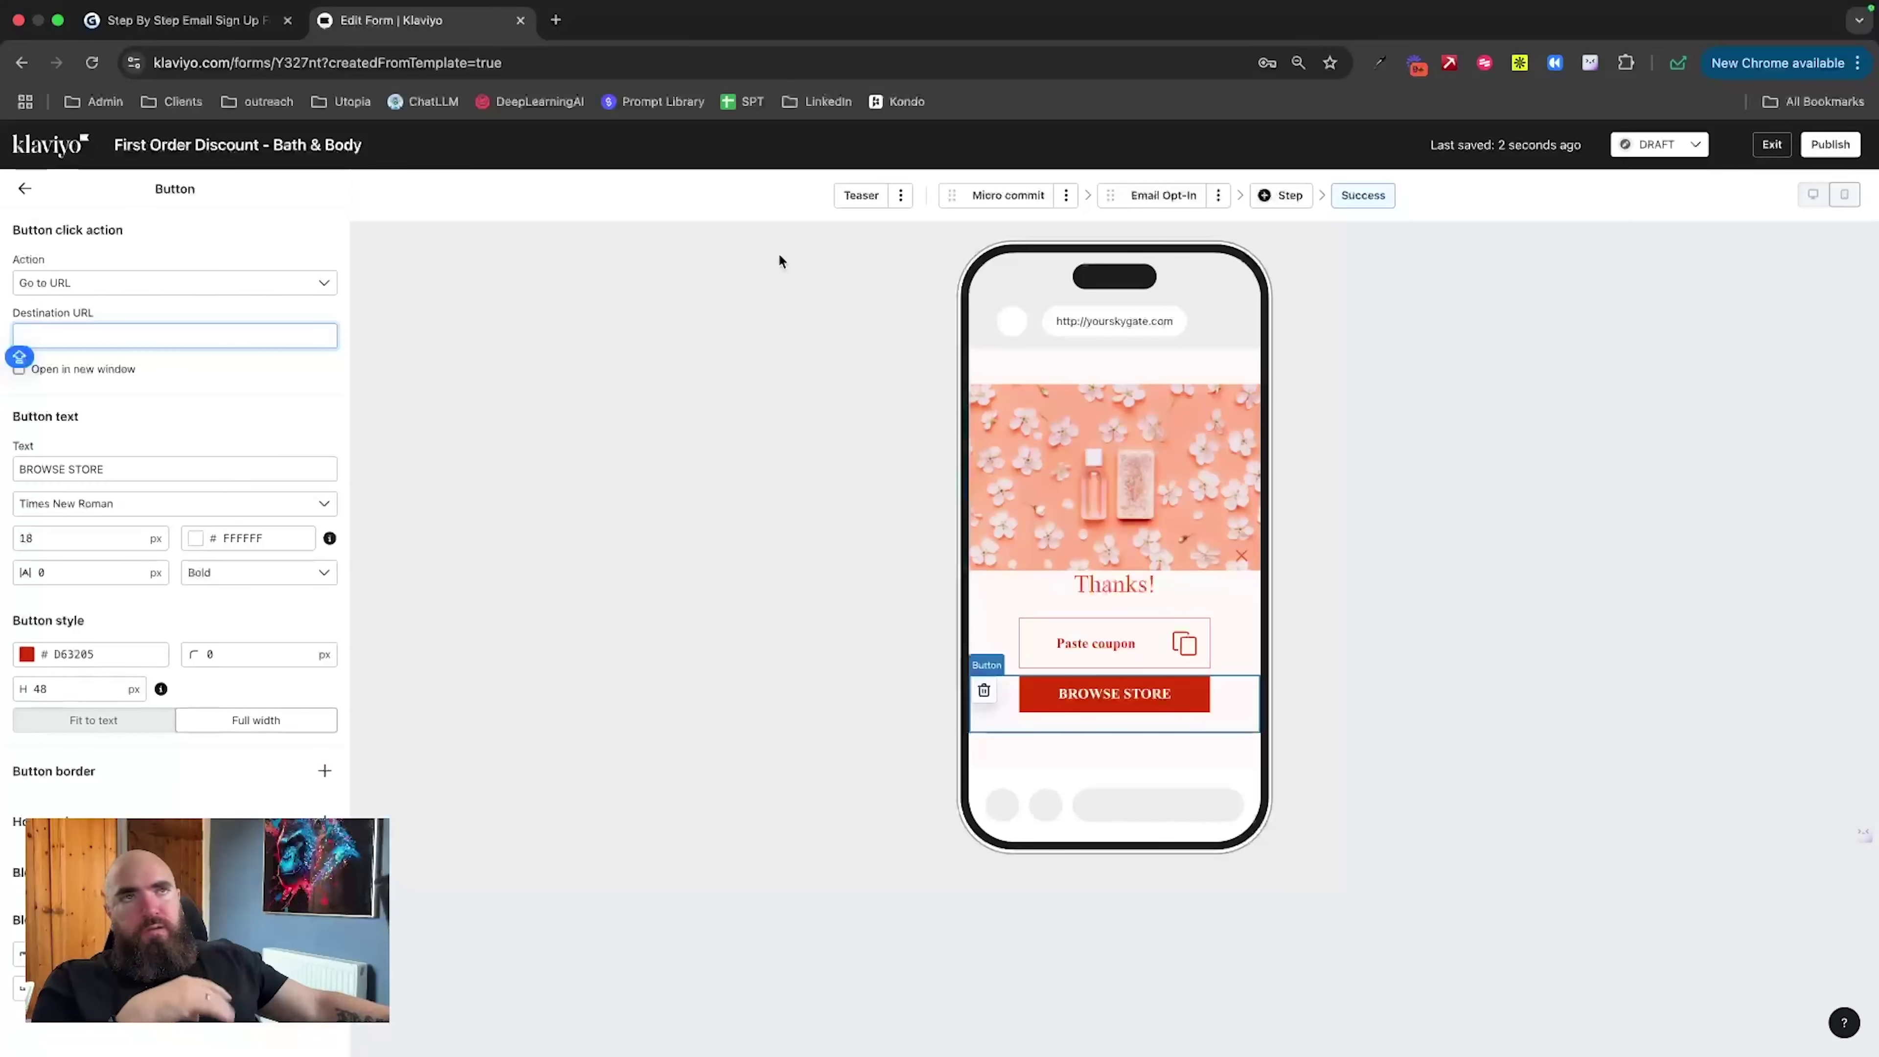
# Step: Review the form's Micro commit, Email Opt-In and Success steps, returning to the Micro commit step
pyautogui.click(994, 202)
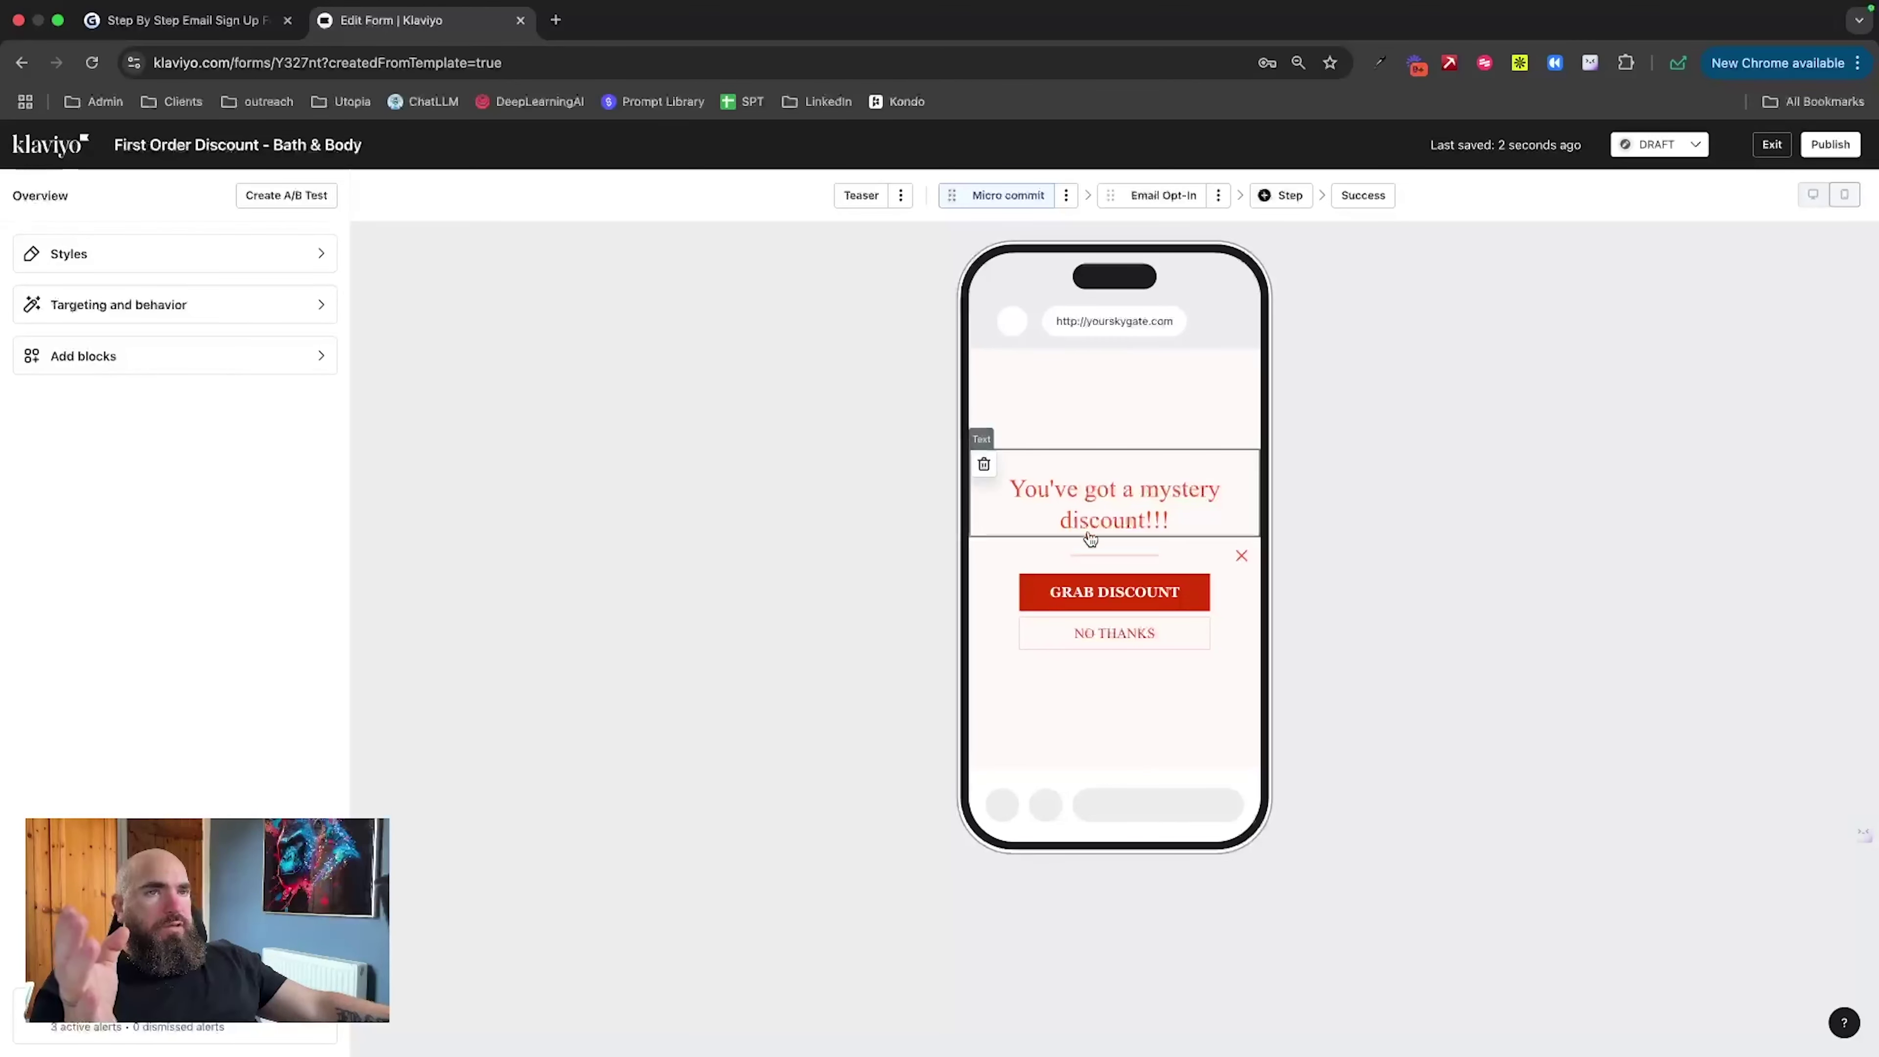
pyautogui.click(1160, 201)
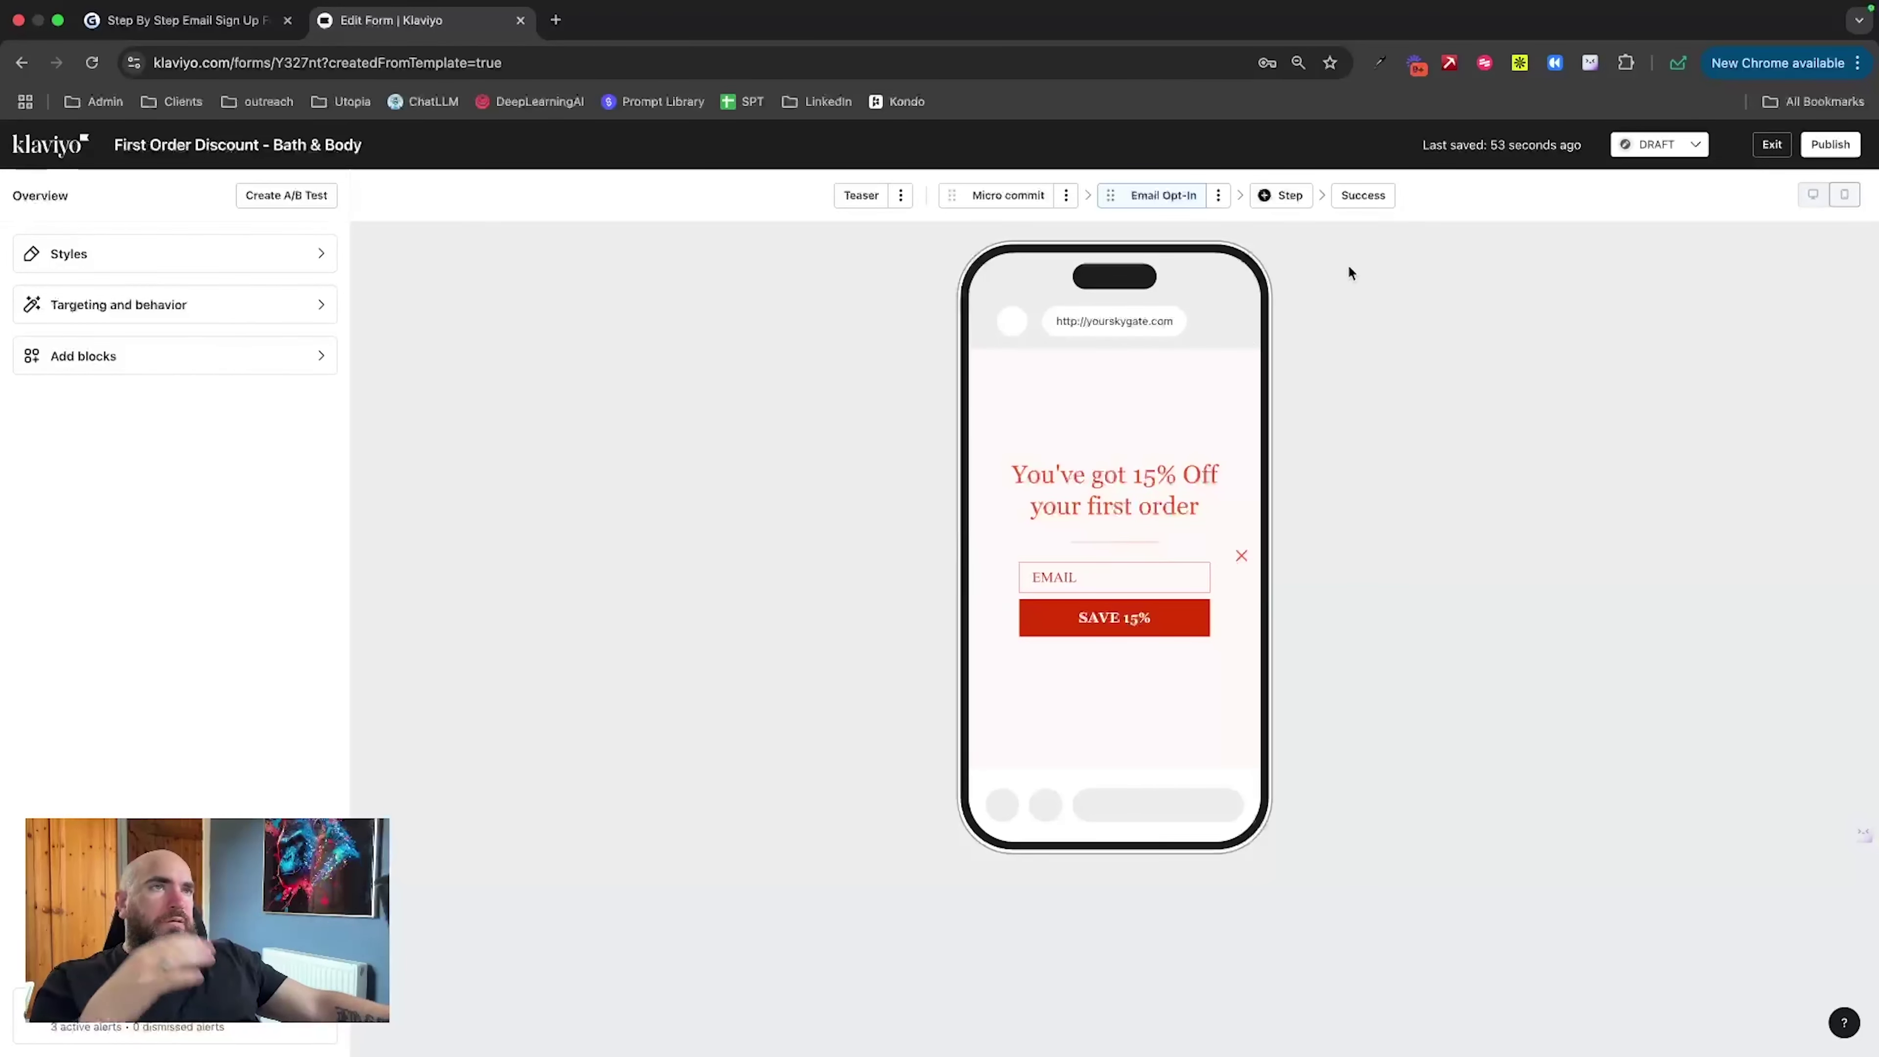
pyautogui.click(1354, 197)
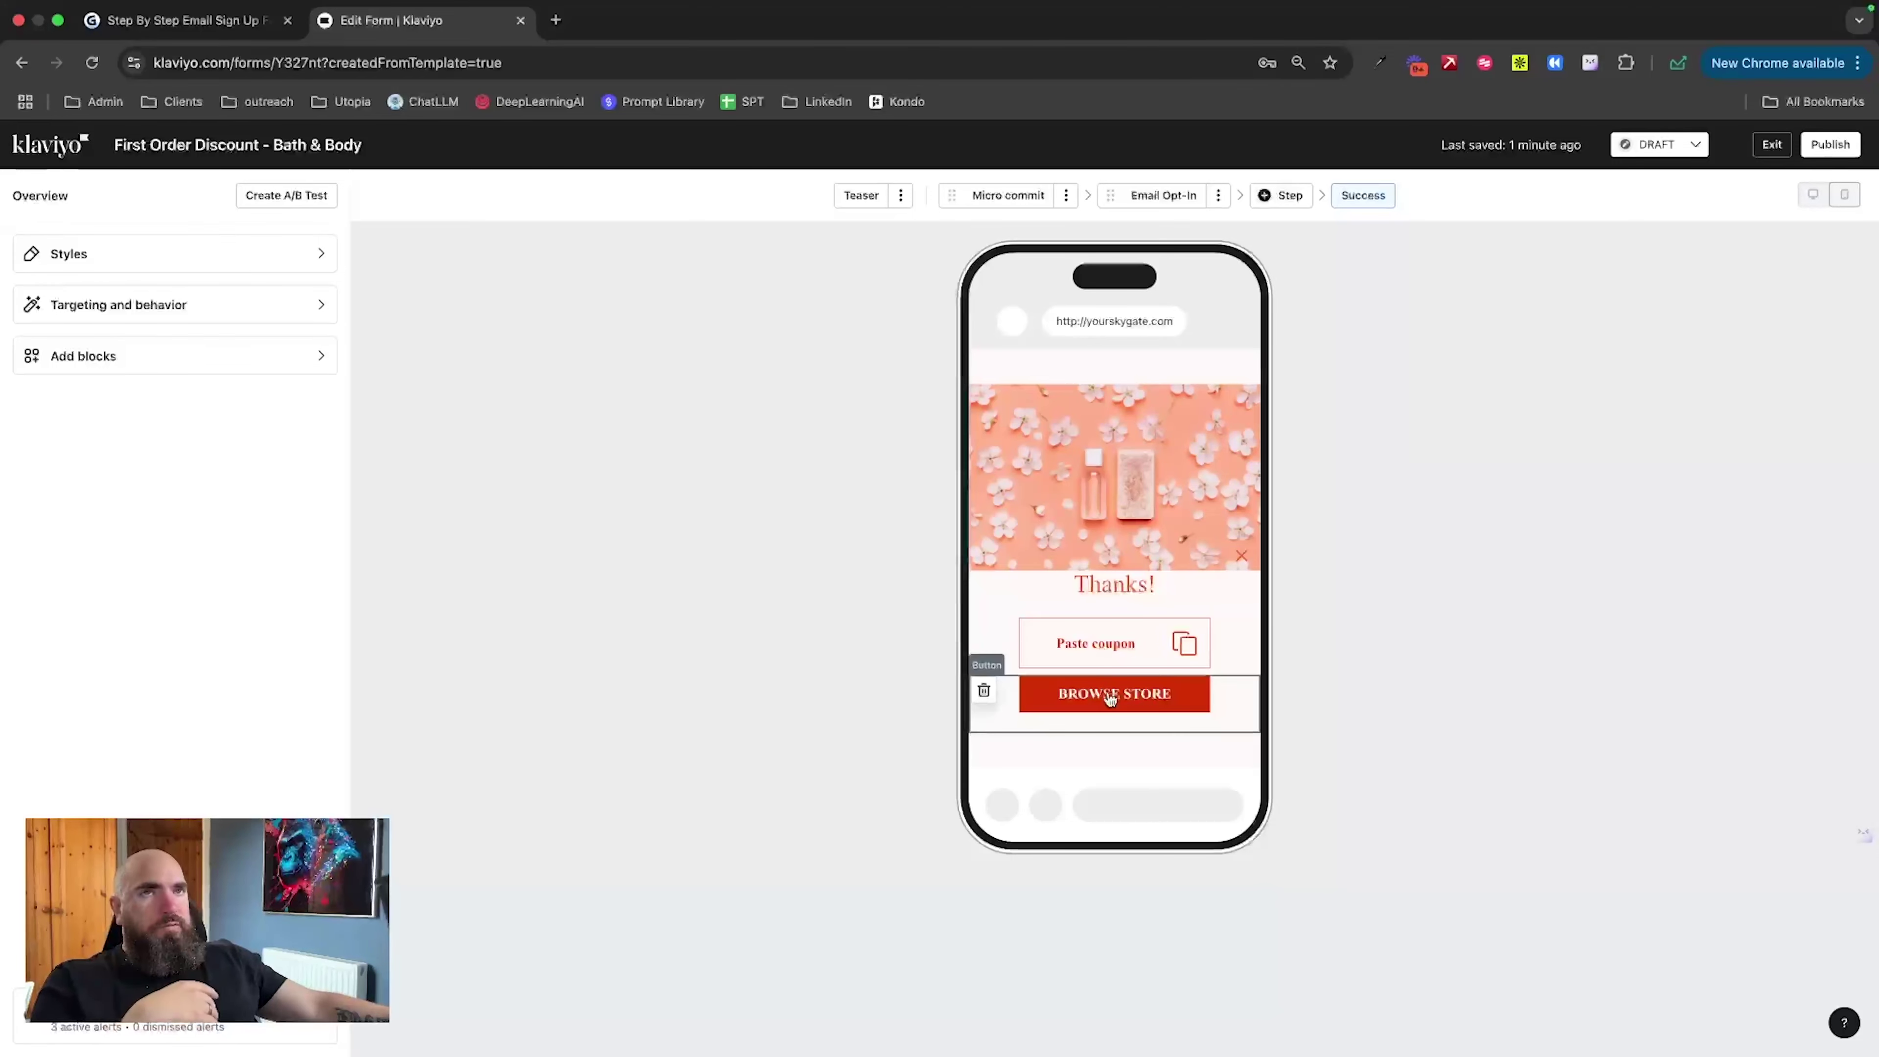
pyautogui.click(984, 195)
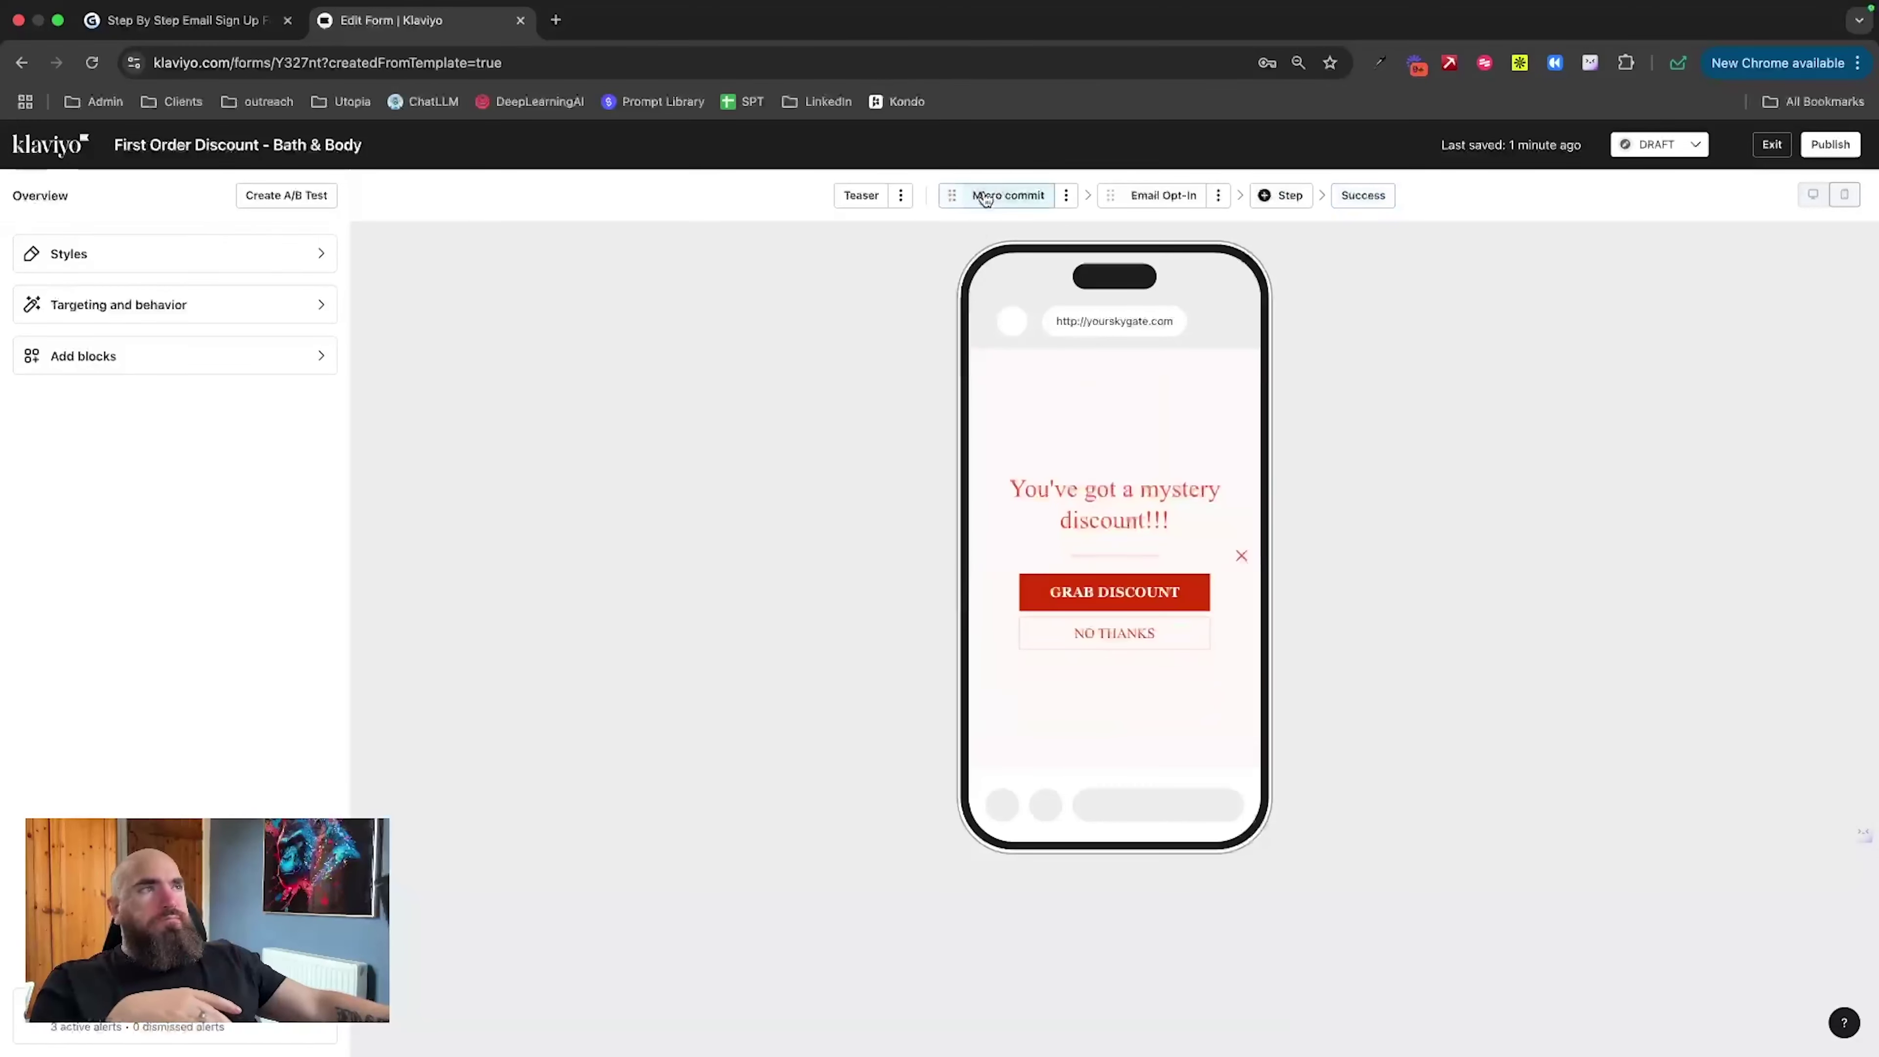
# Step: Start an A/B test for the form and append CONTROL to the name of variation A
pyautogui.click(275, 197)
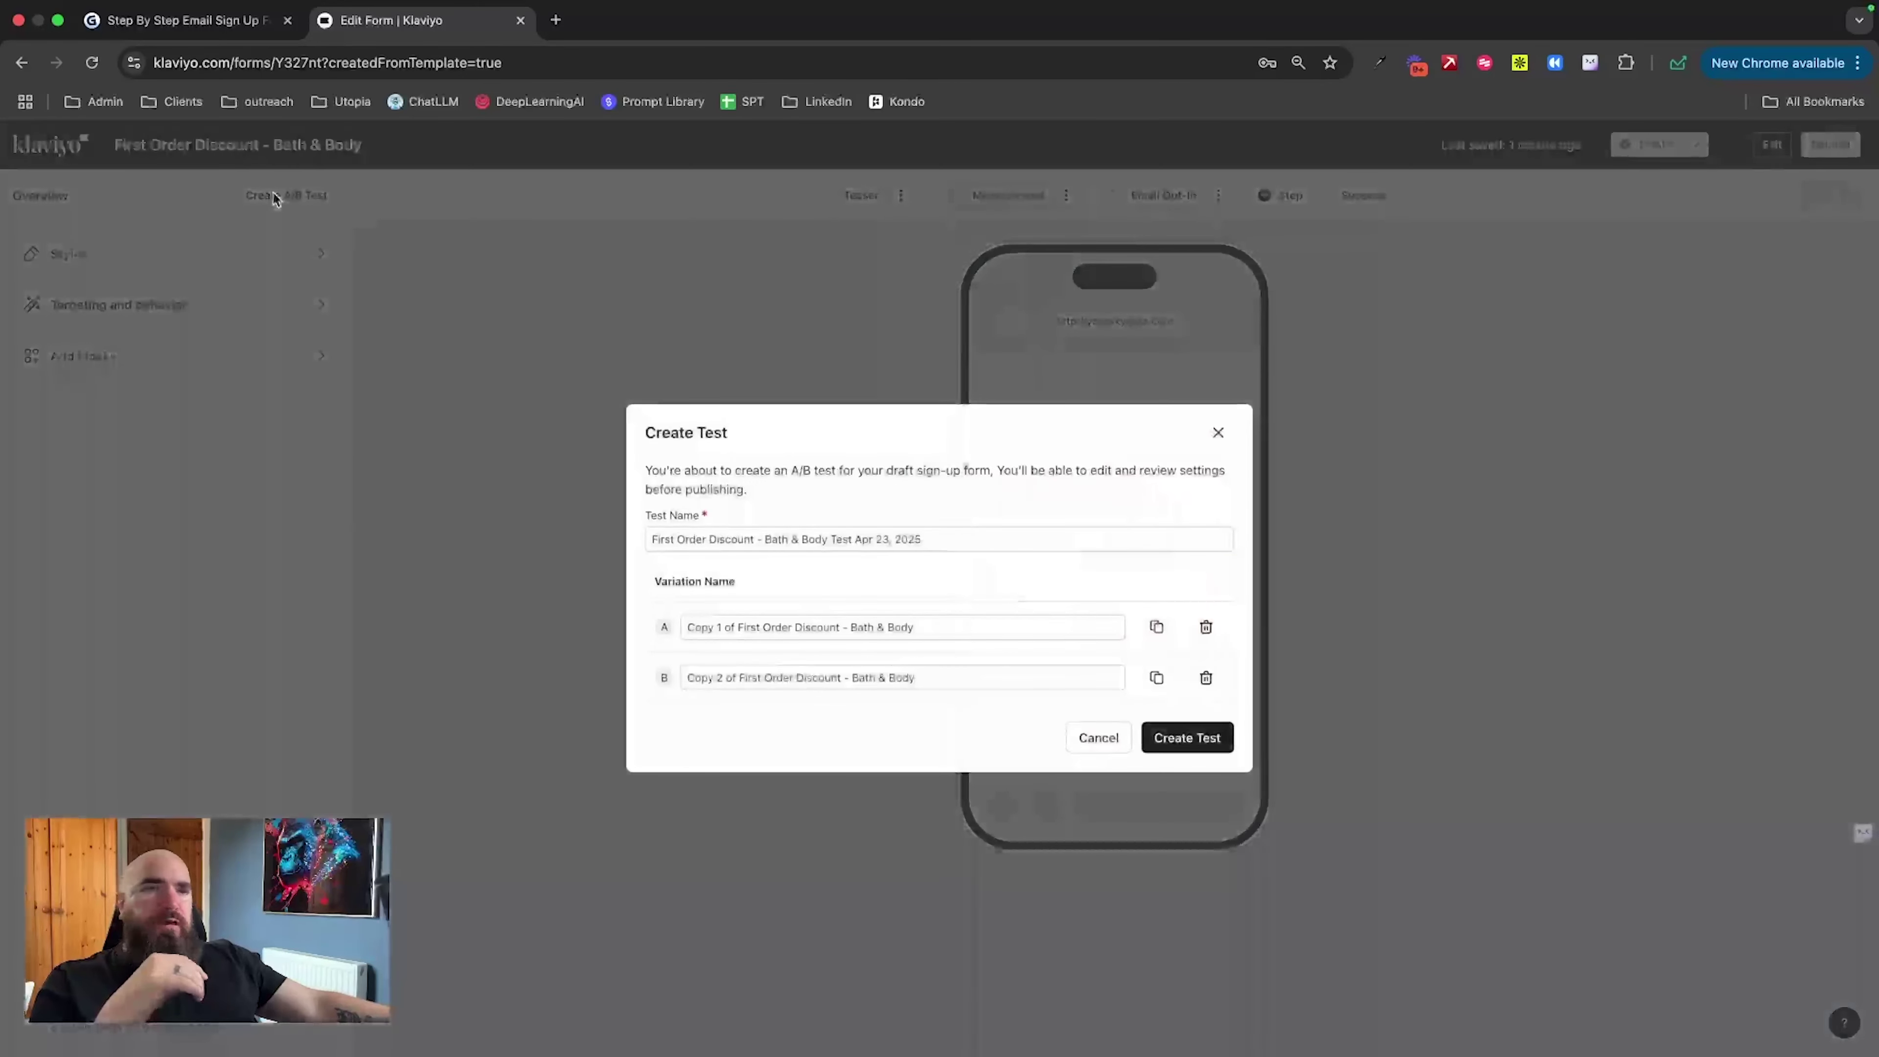
pyautogui.click(911, 645)
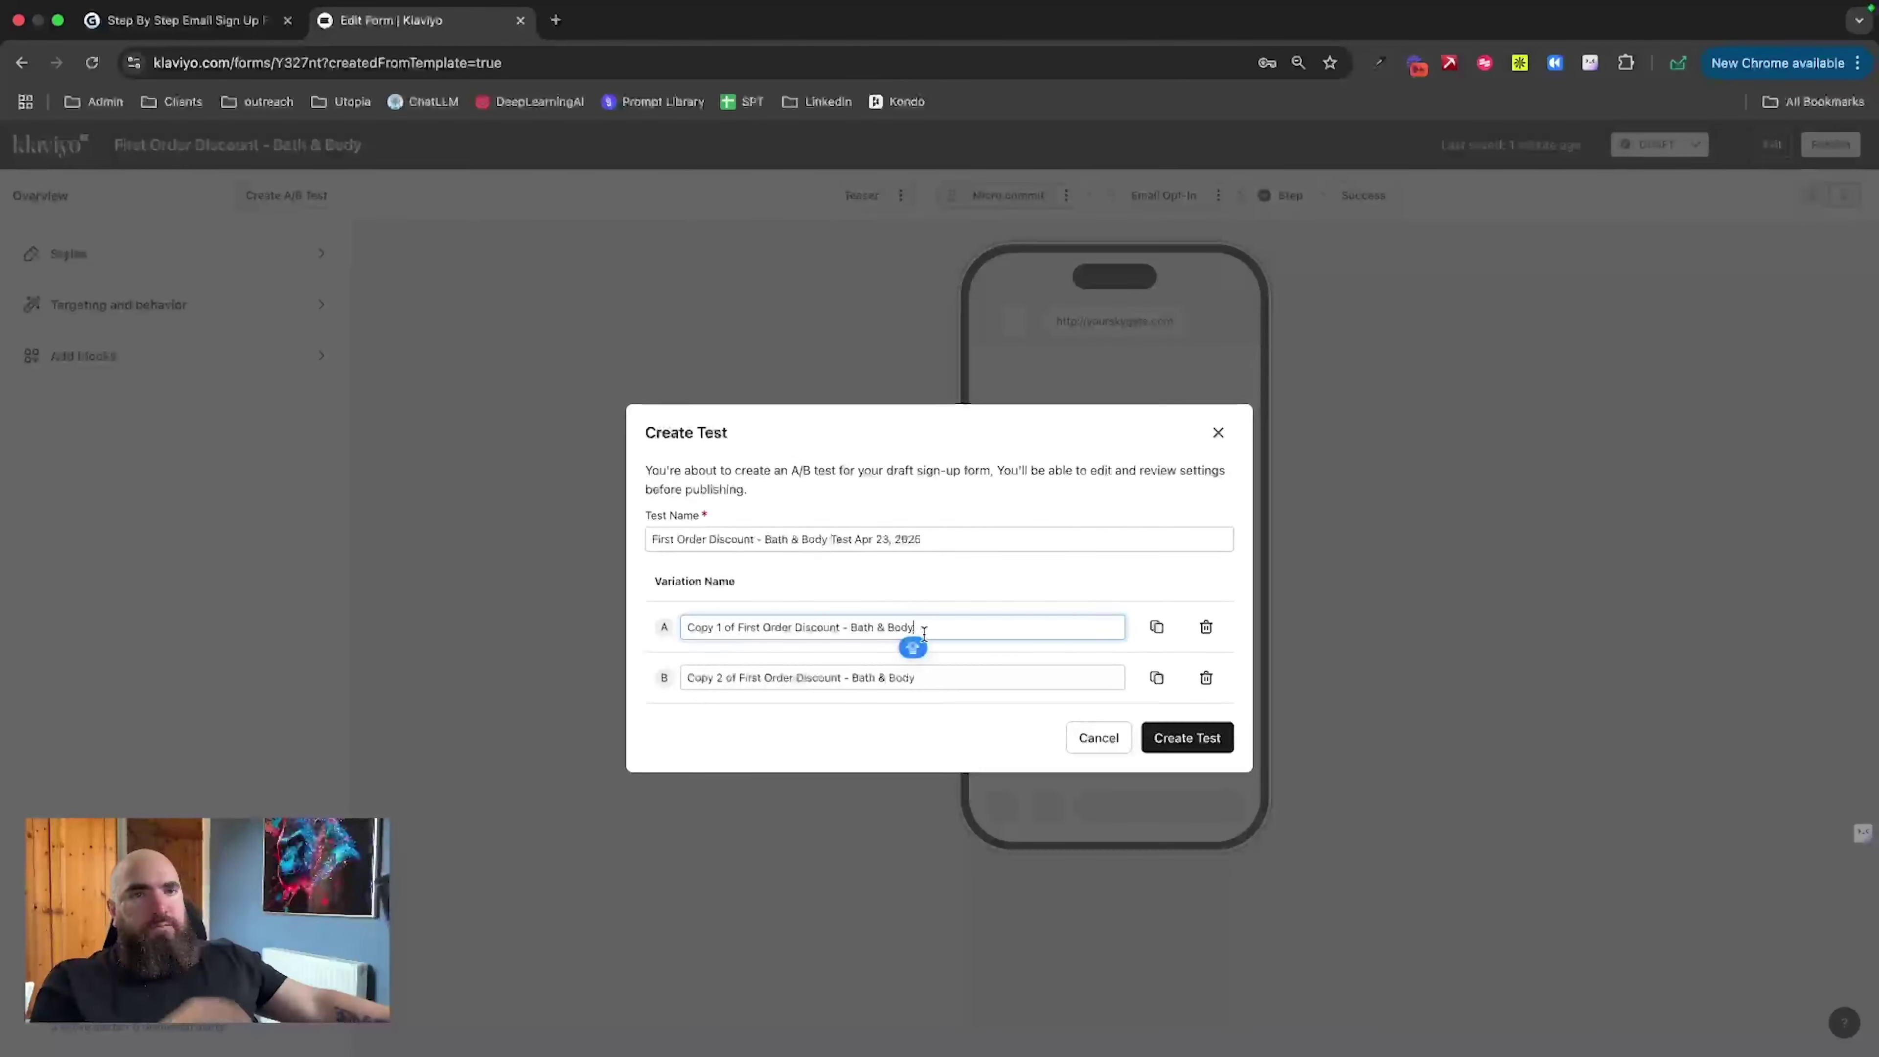
pyautogui.click(916, 648)
pyautogui.write('CONTROL')
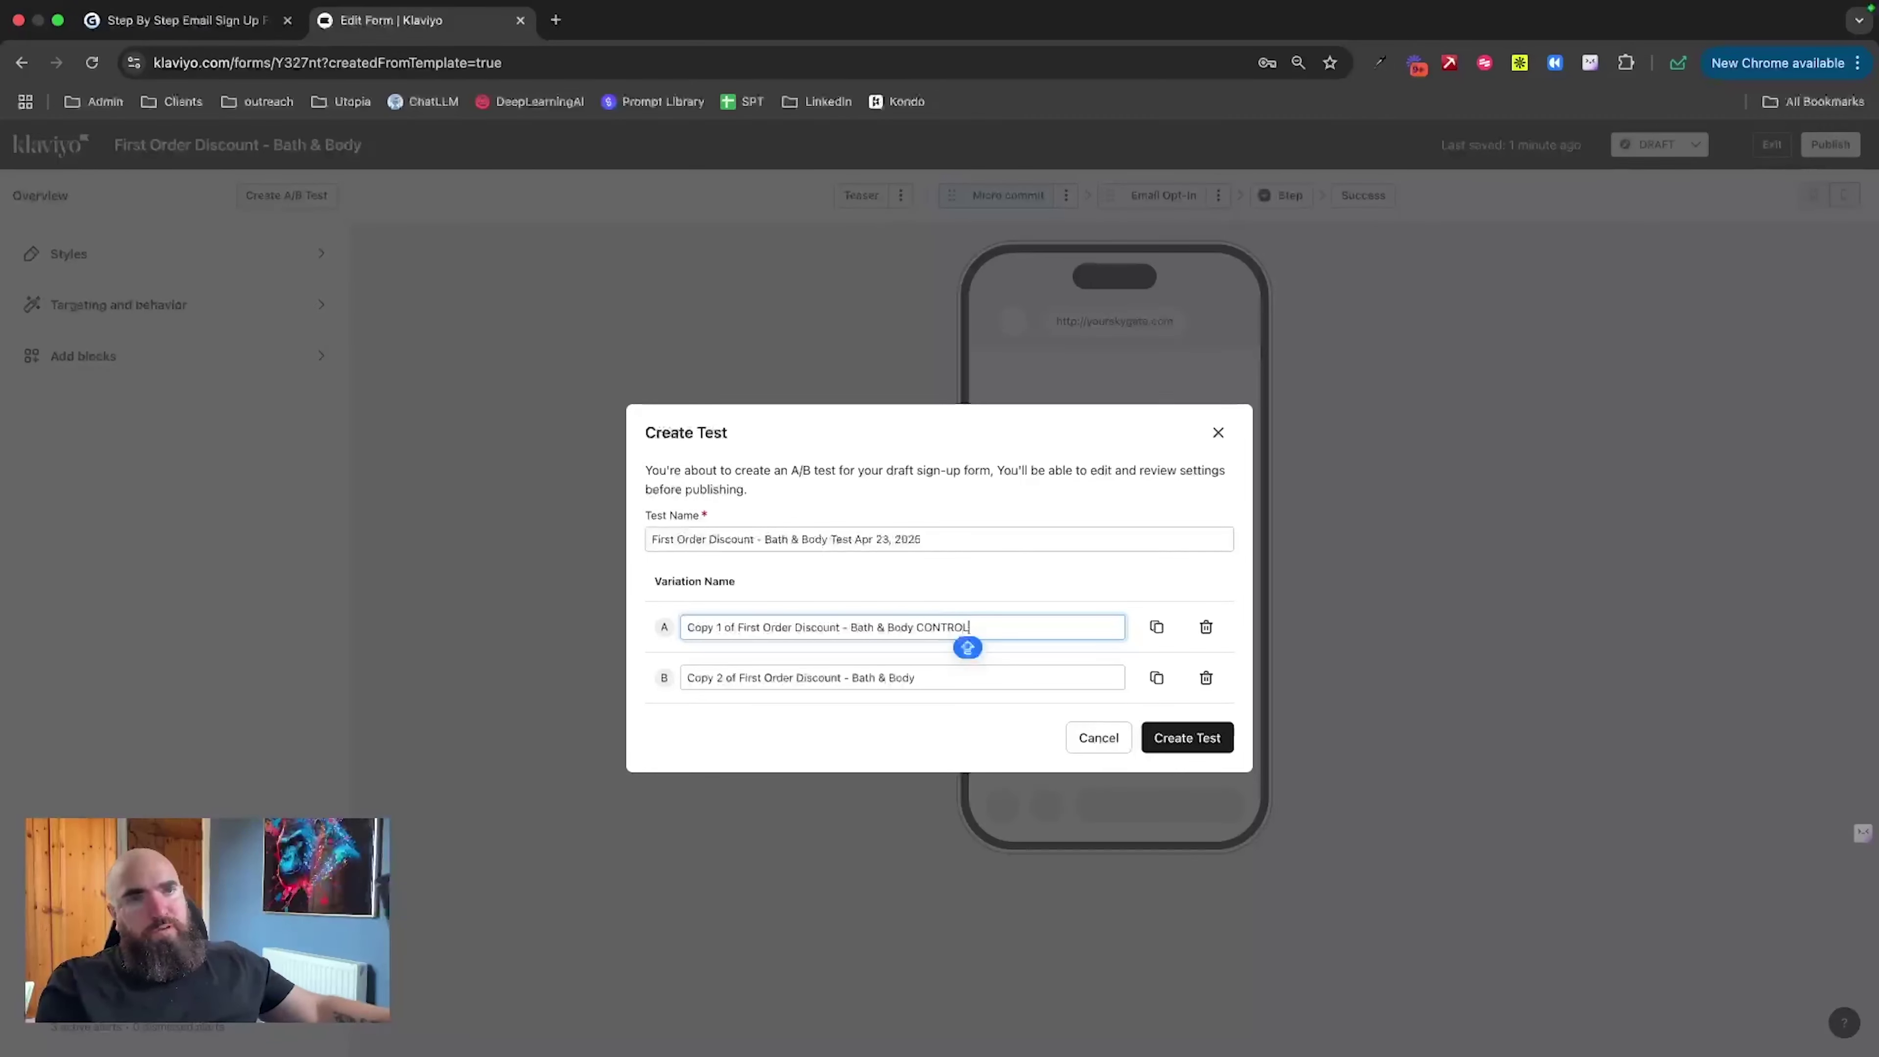
# Step: Append NEW HOOK to the name of variation B and create the A/B test
pyautogui.click(924, 679)
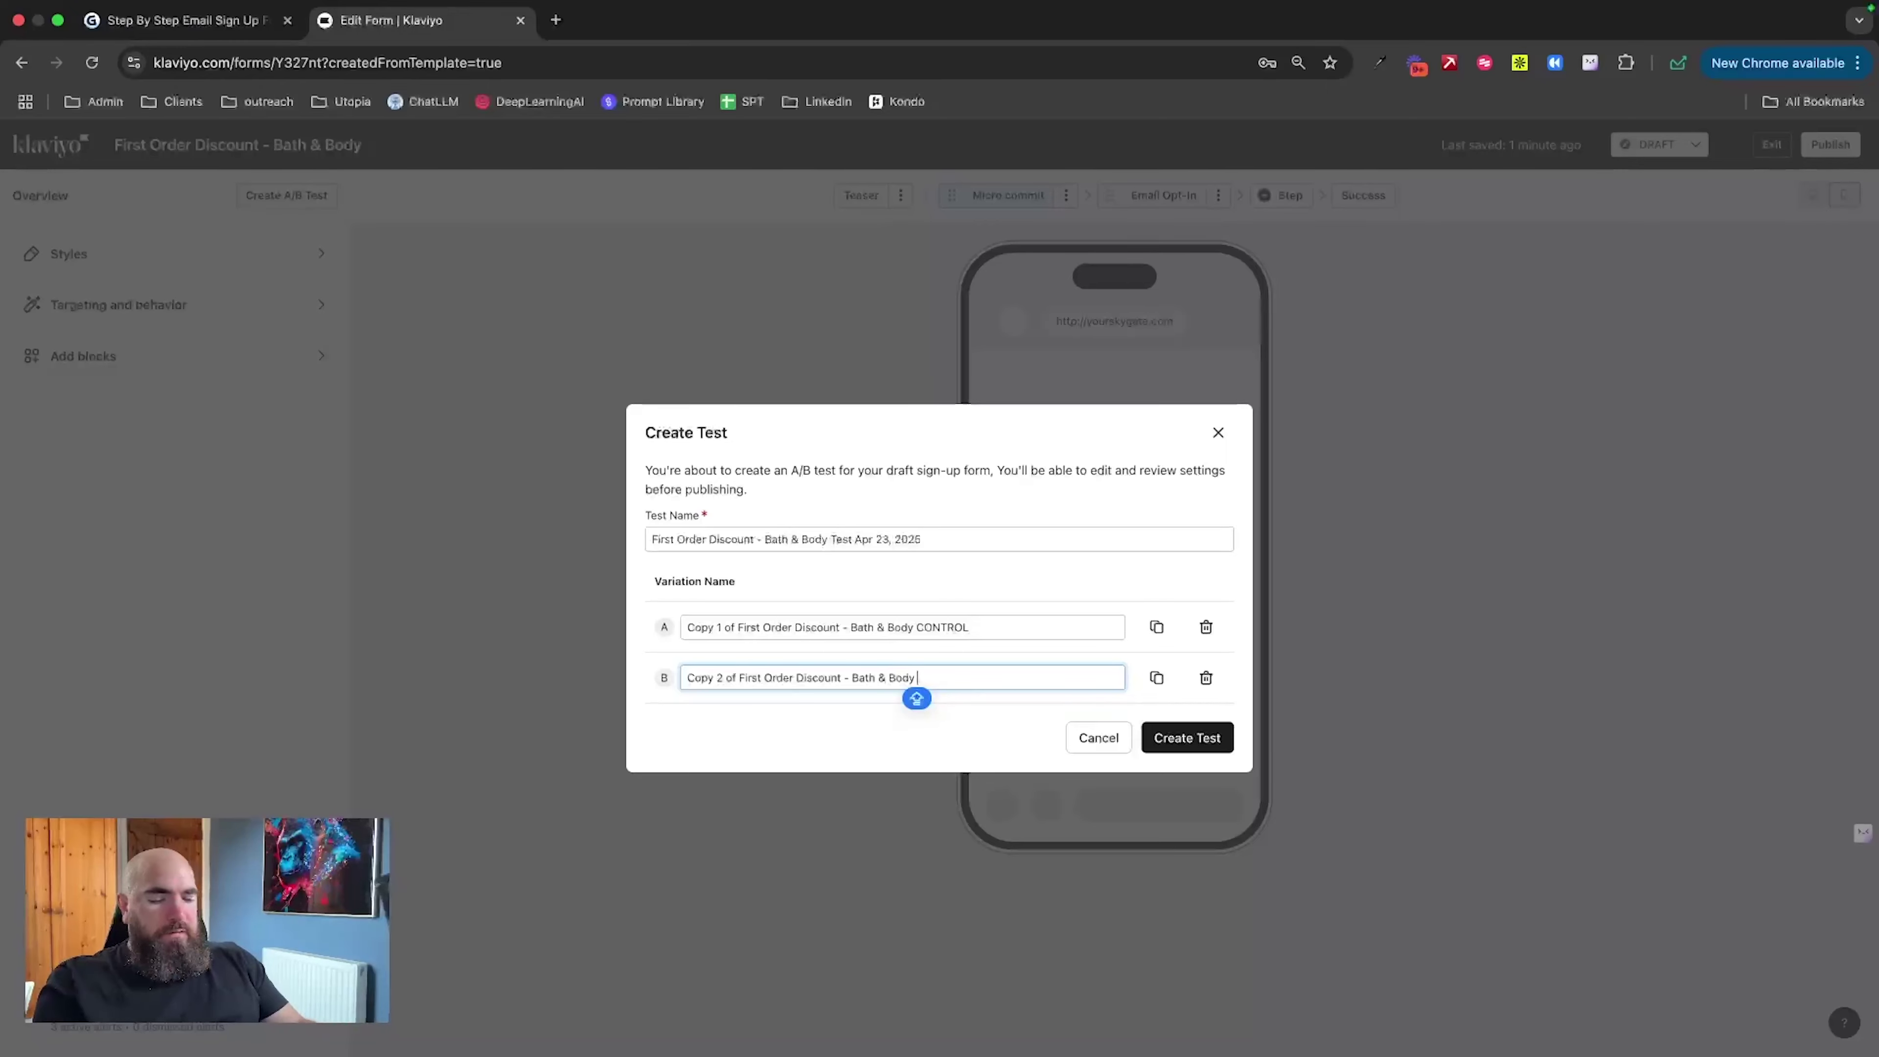
pyautogui.write('NEW')
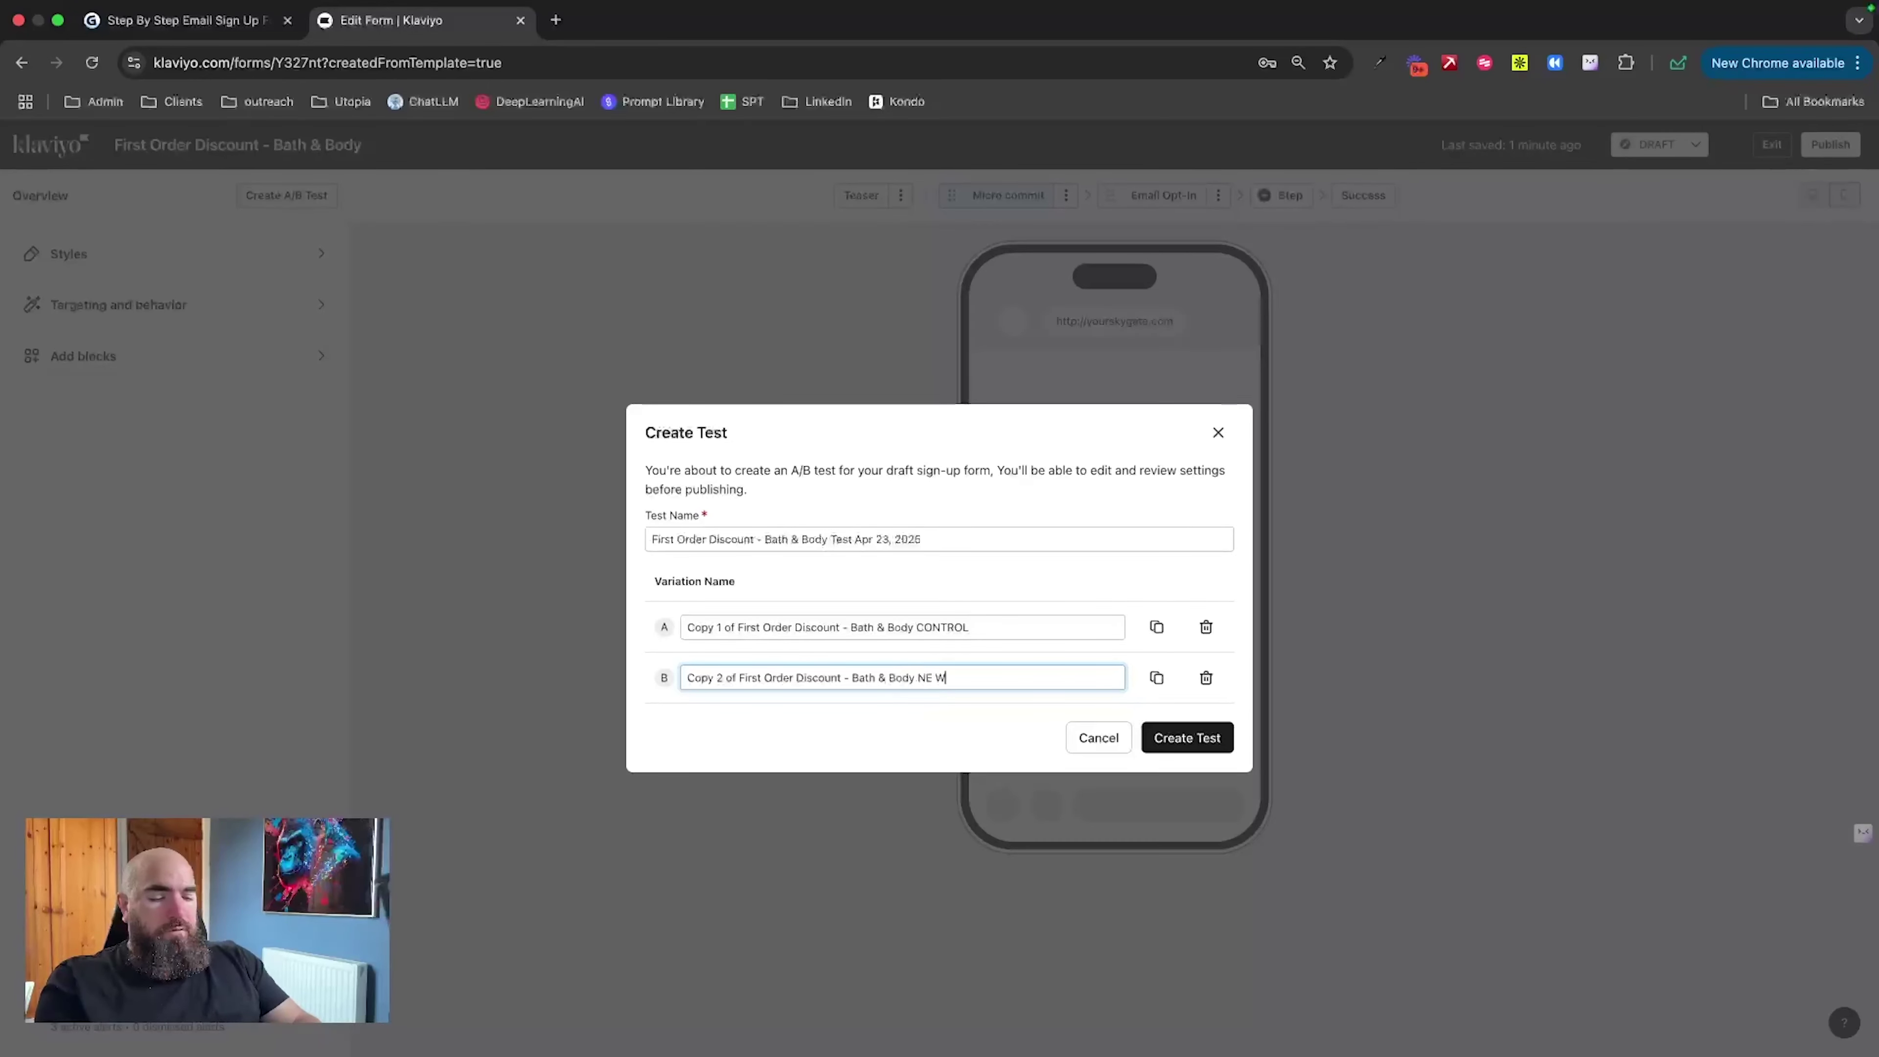
pyautogui.press('BackSpace')
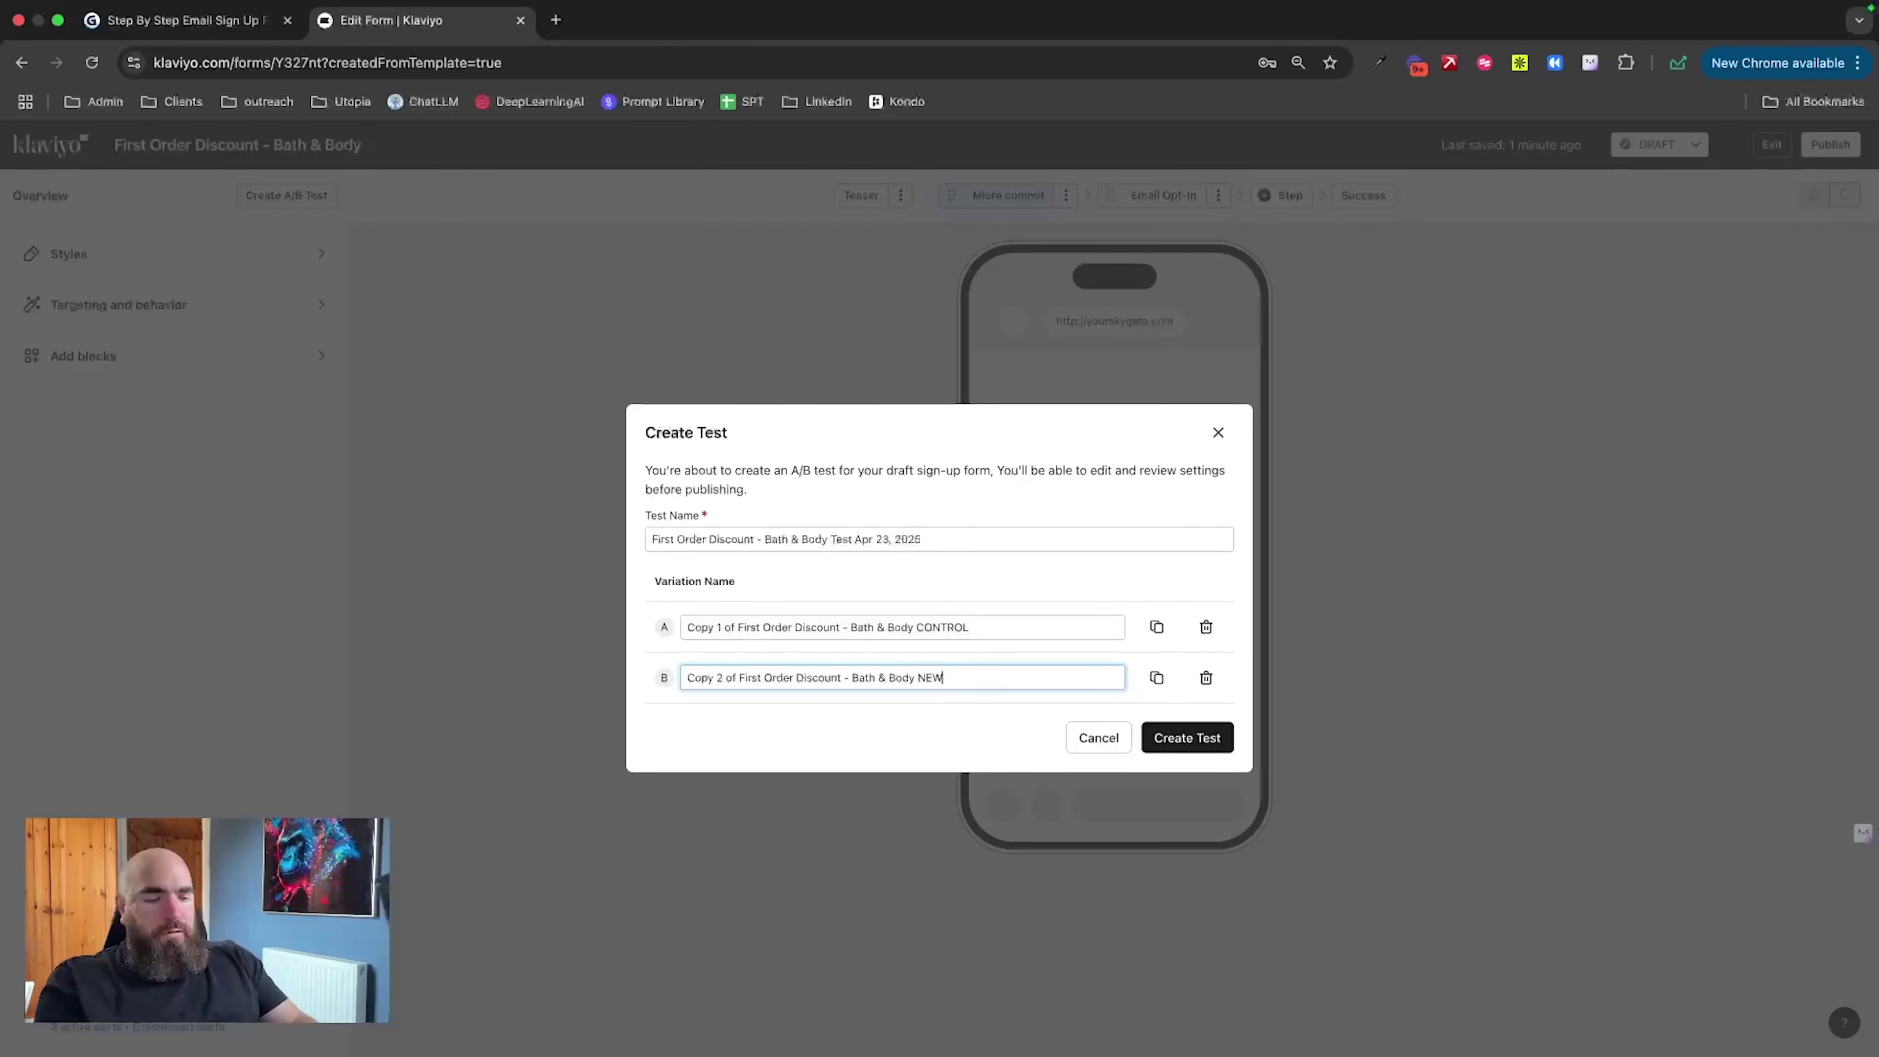
pyautogui.write('W HOOK')
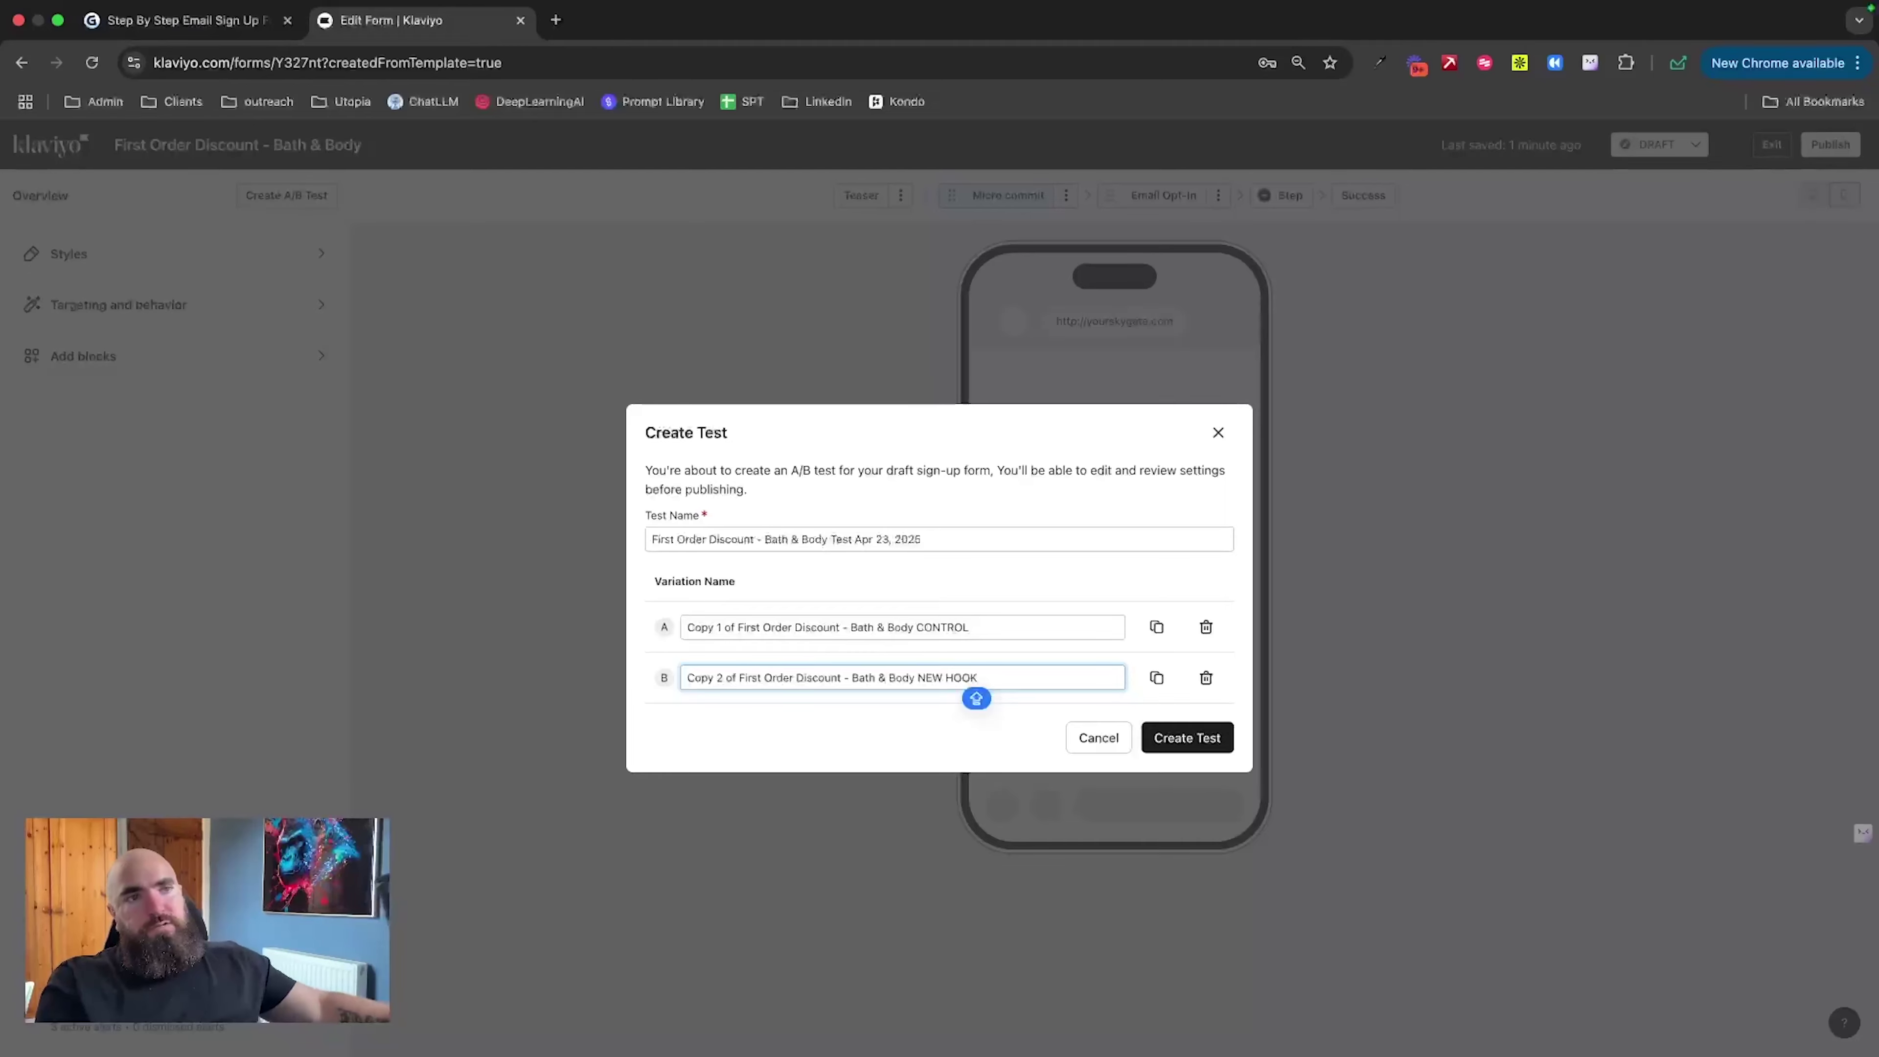
pyautogui.click(1219, 738)
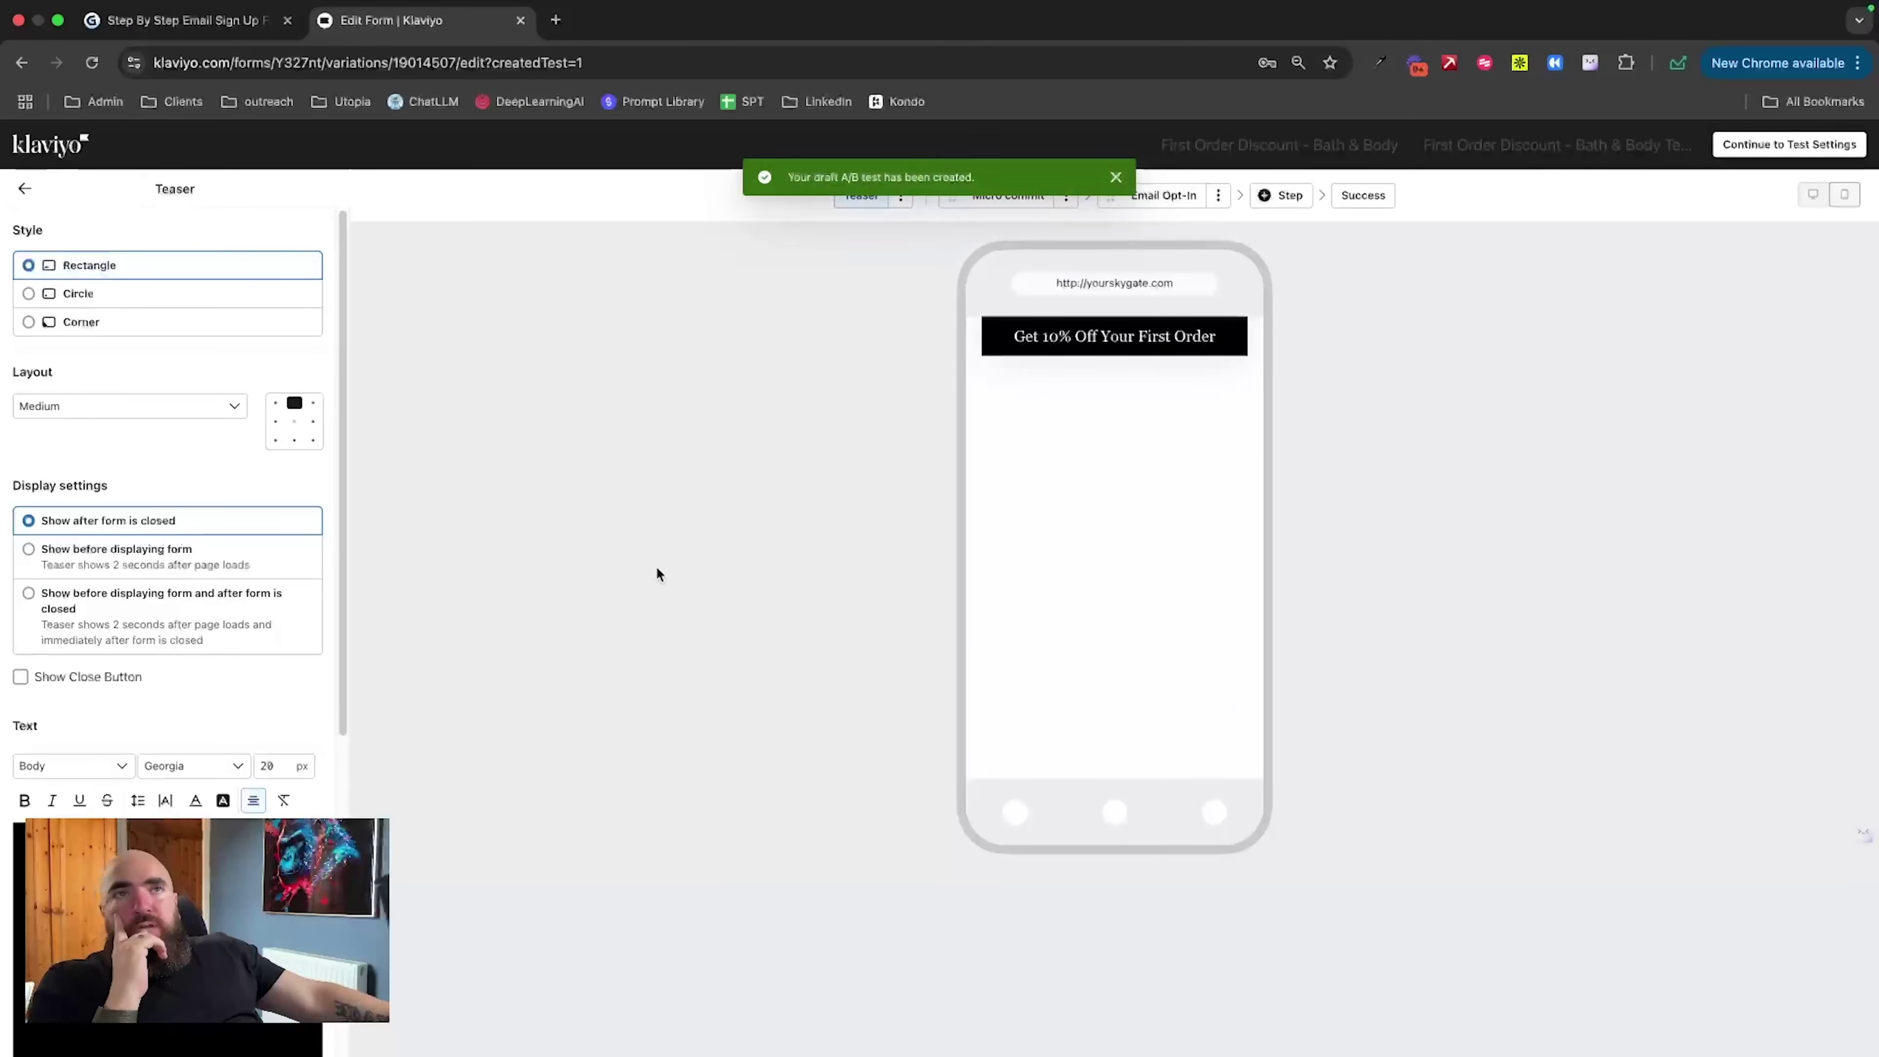
pyautogui.click(1117, 177)
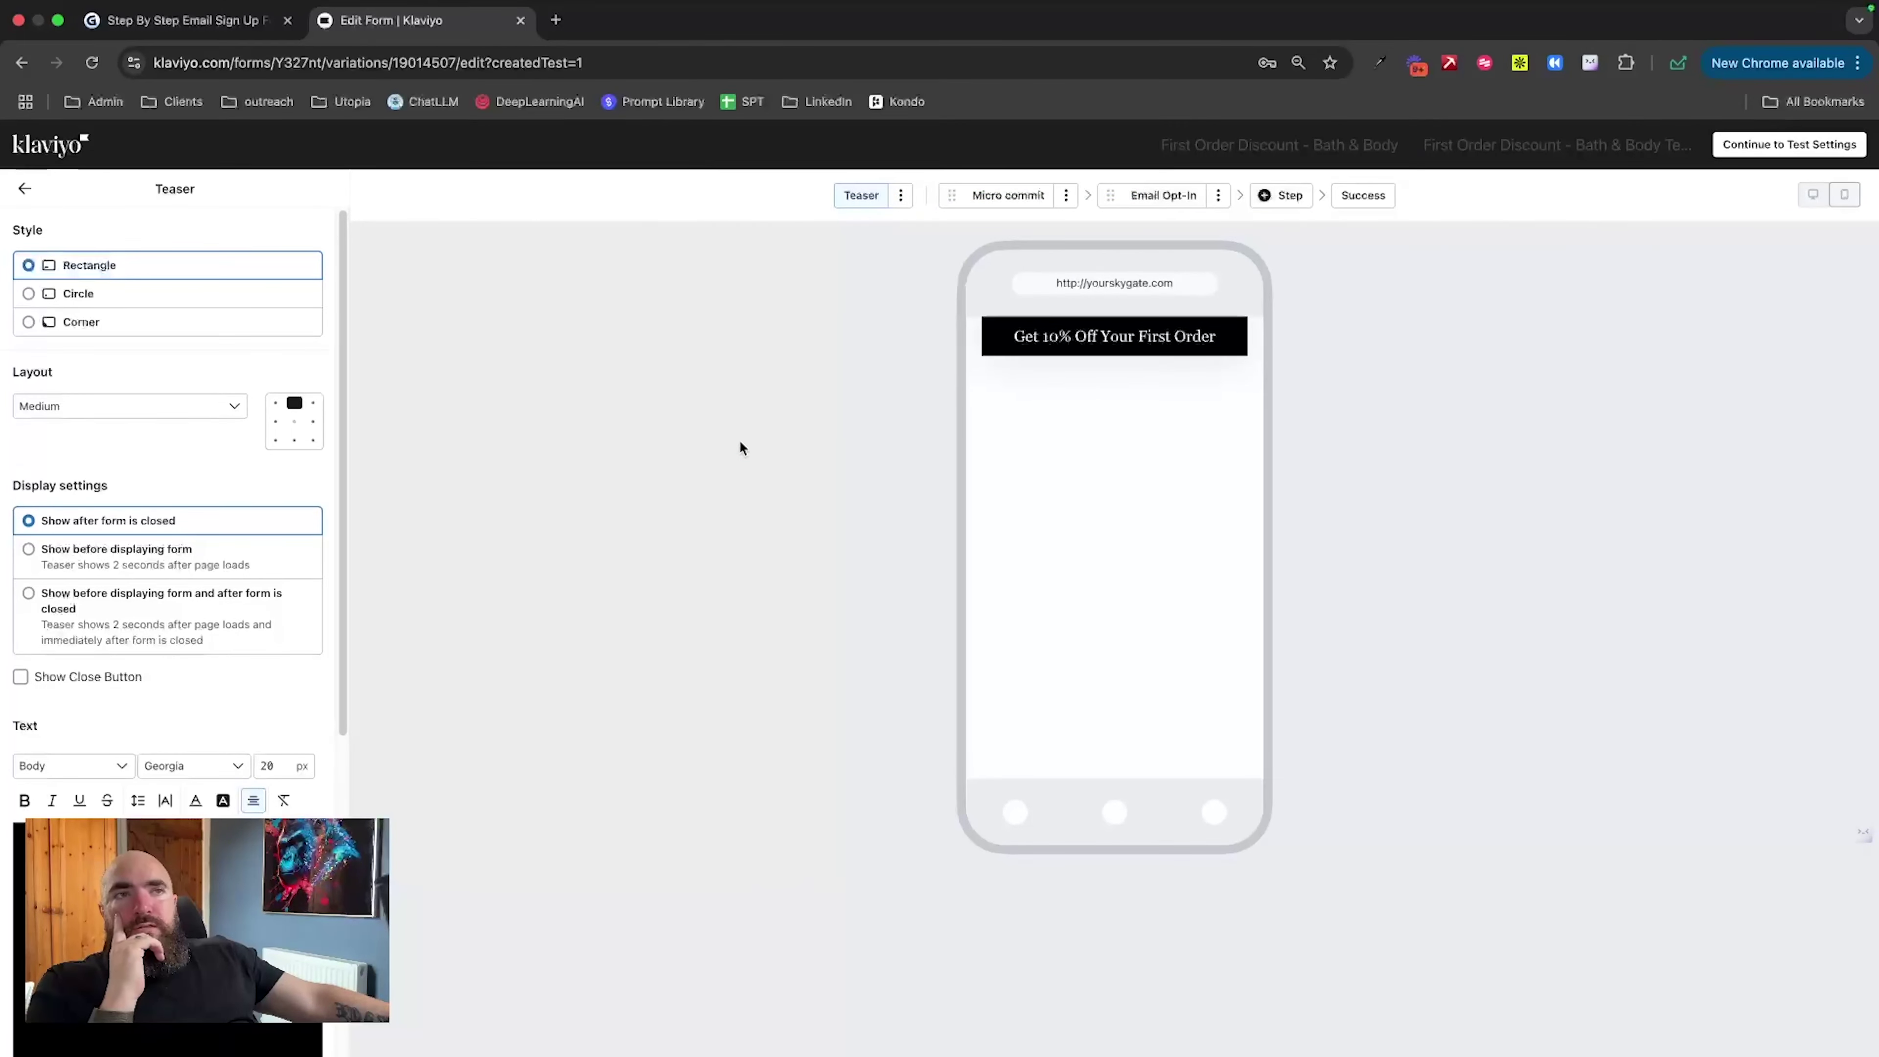
# Step: Switch from the control variation to the NEW HOOK variation and open its Micro commit step
pyautogui.click(985, 201)
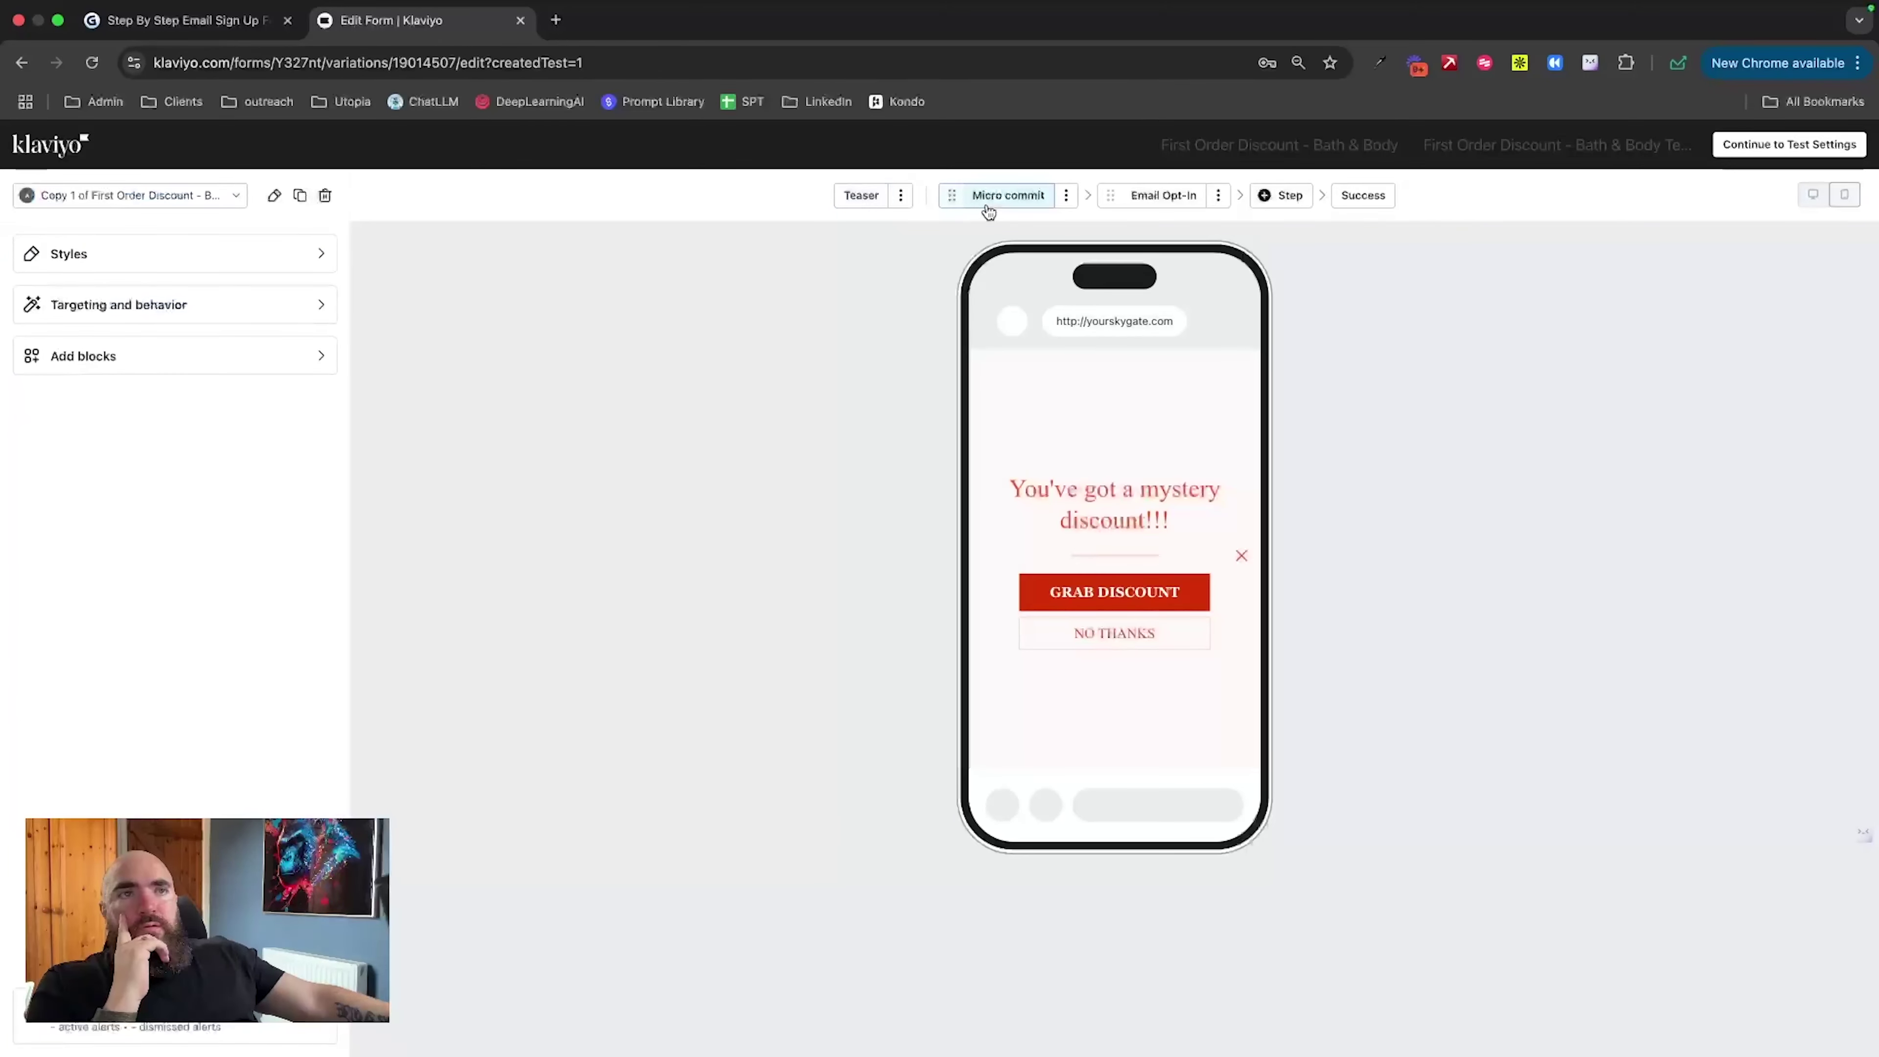
pyautogui.click(859, 195)
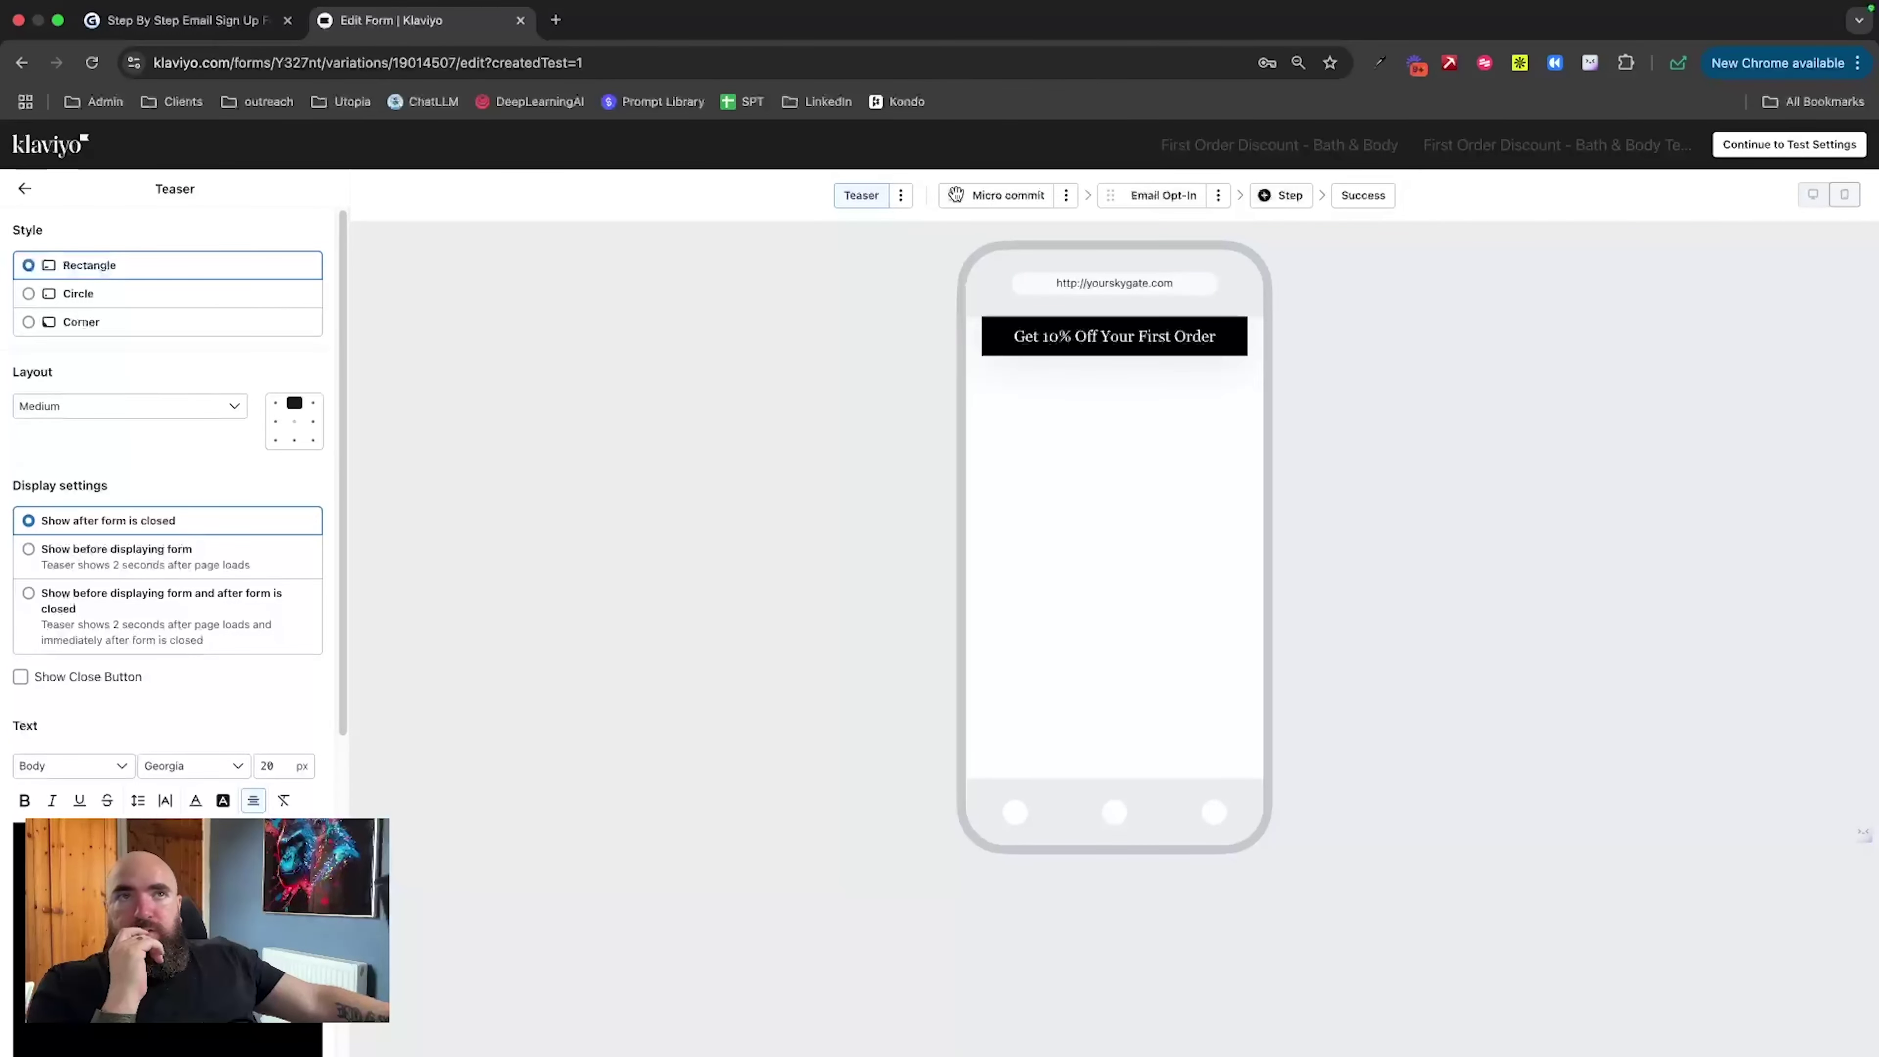
pyautogui.click(997, 201)
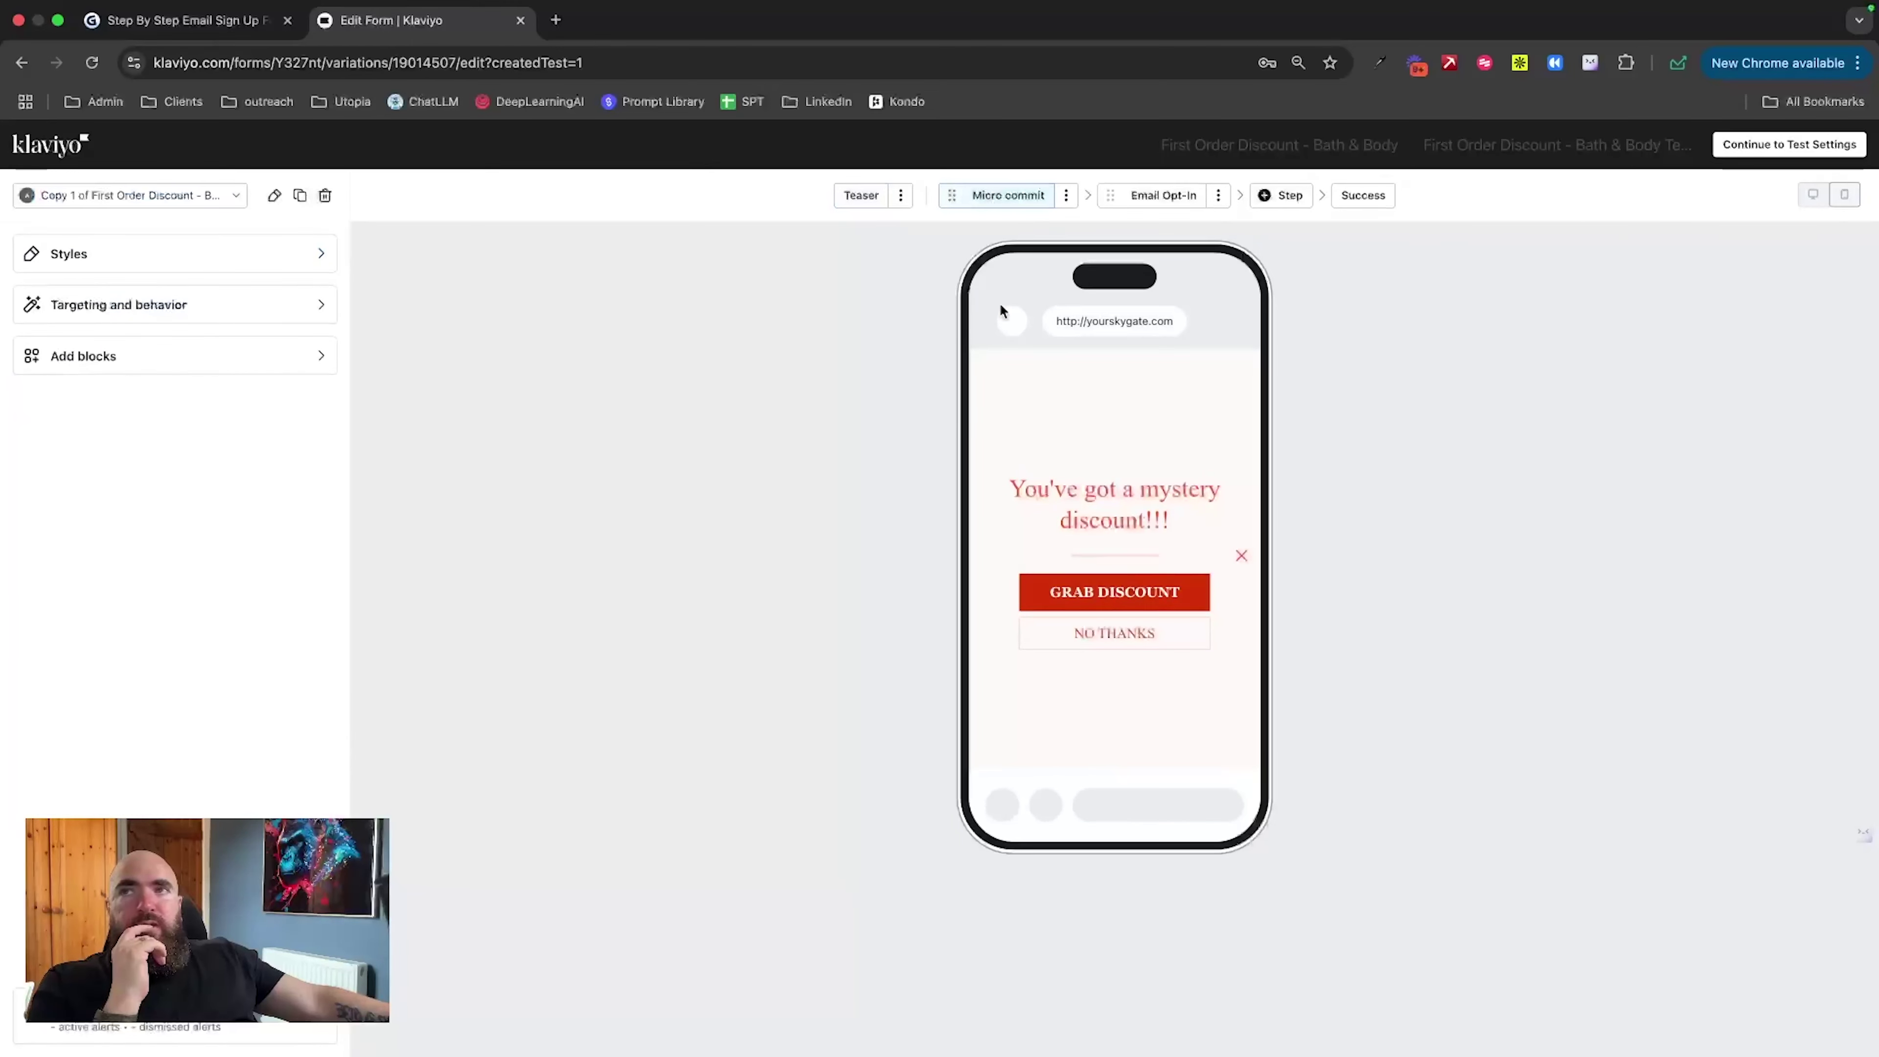
pyautogui.click(235, 195)
pyautogui.click(156, 361)
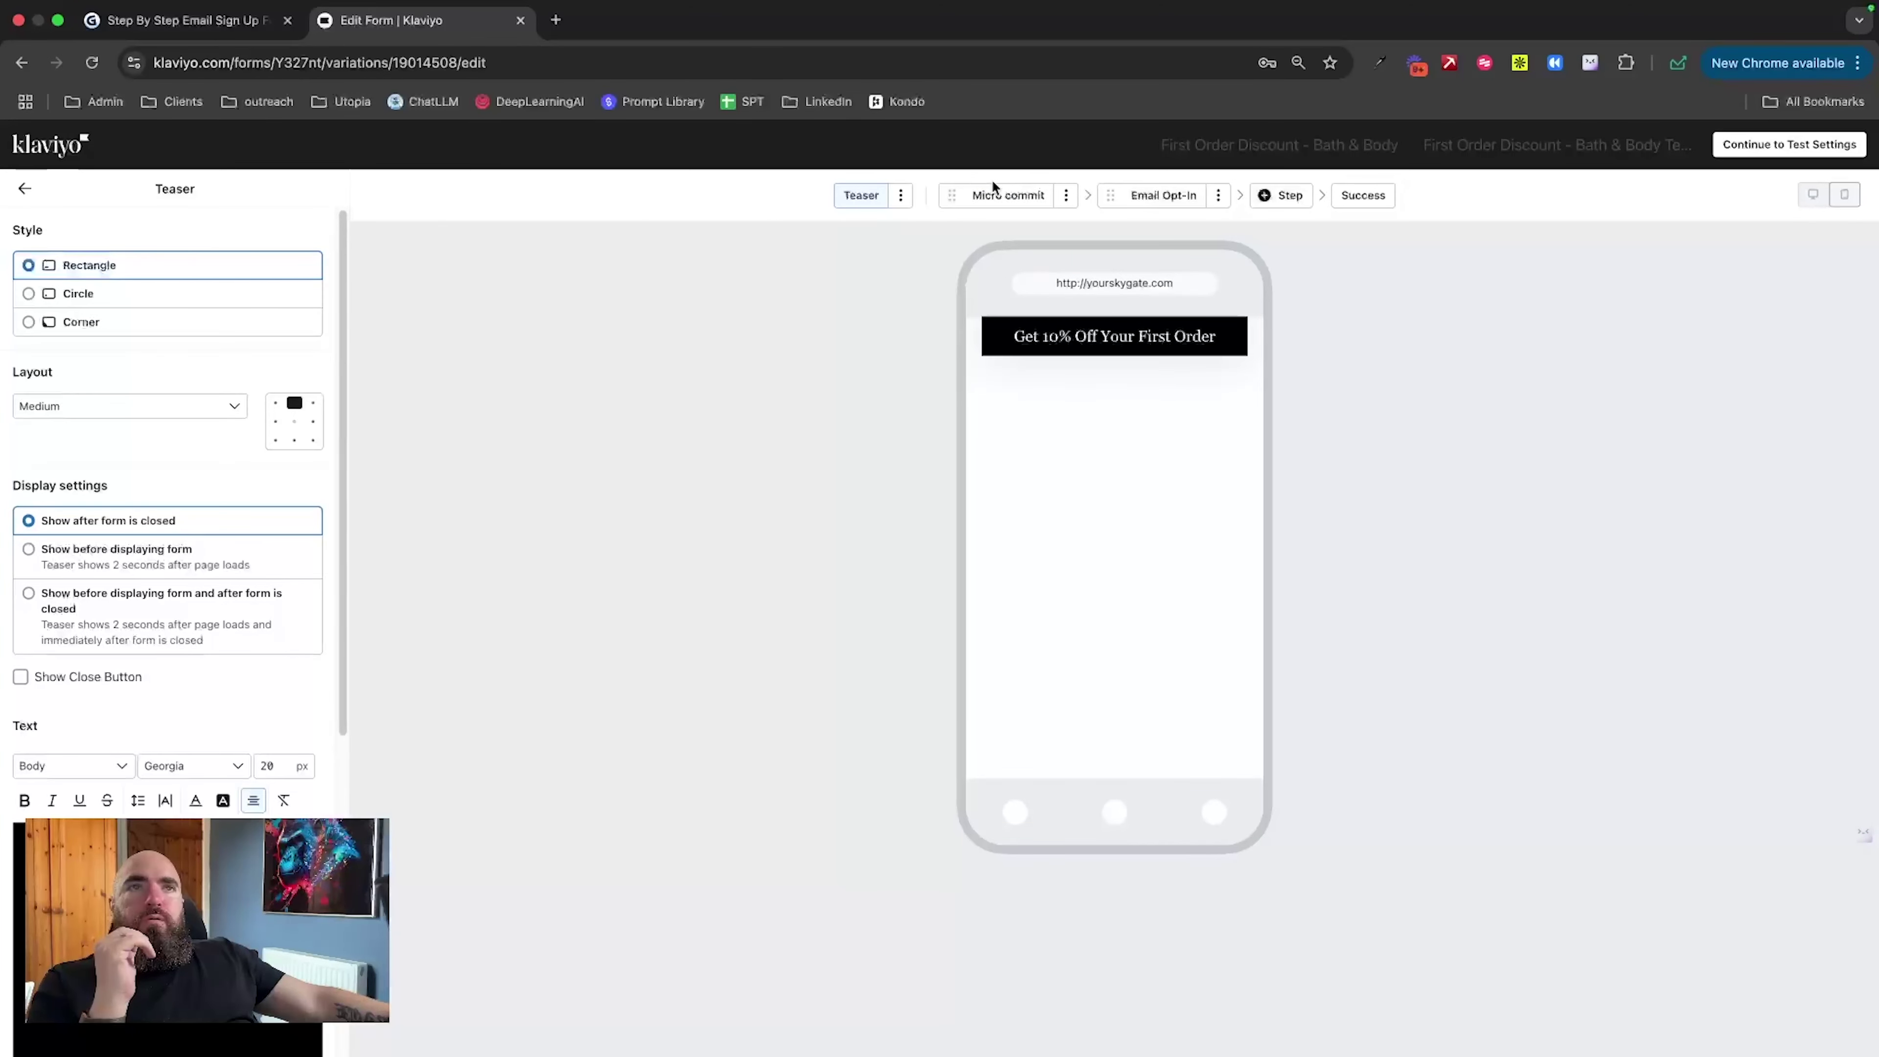
pyautogui.click(995, 198)
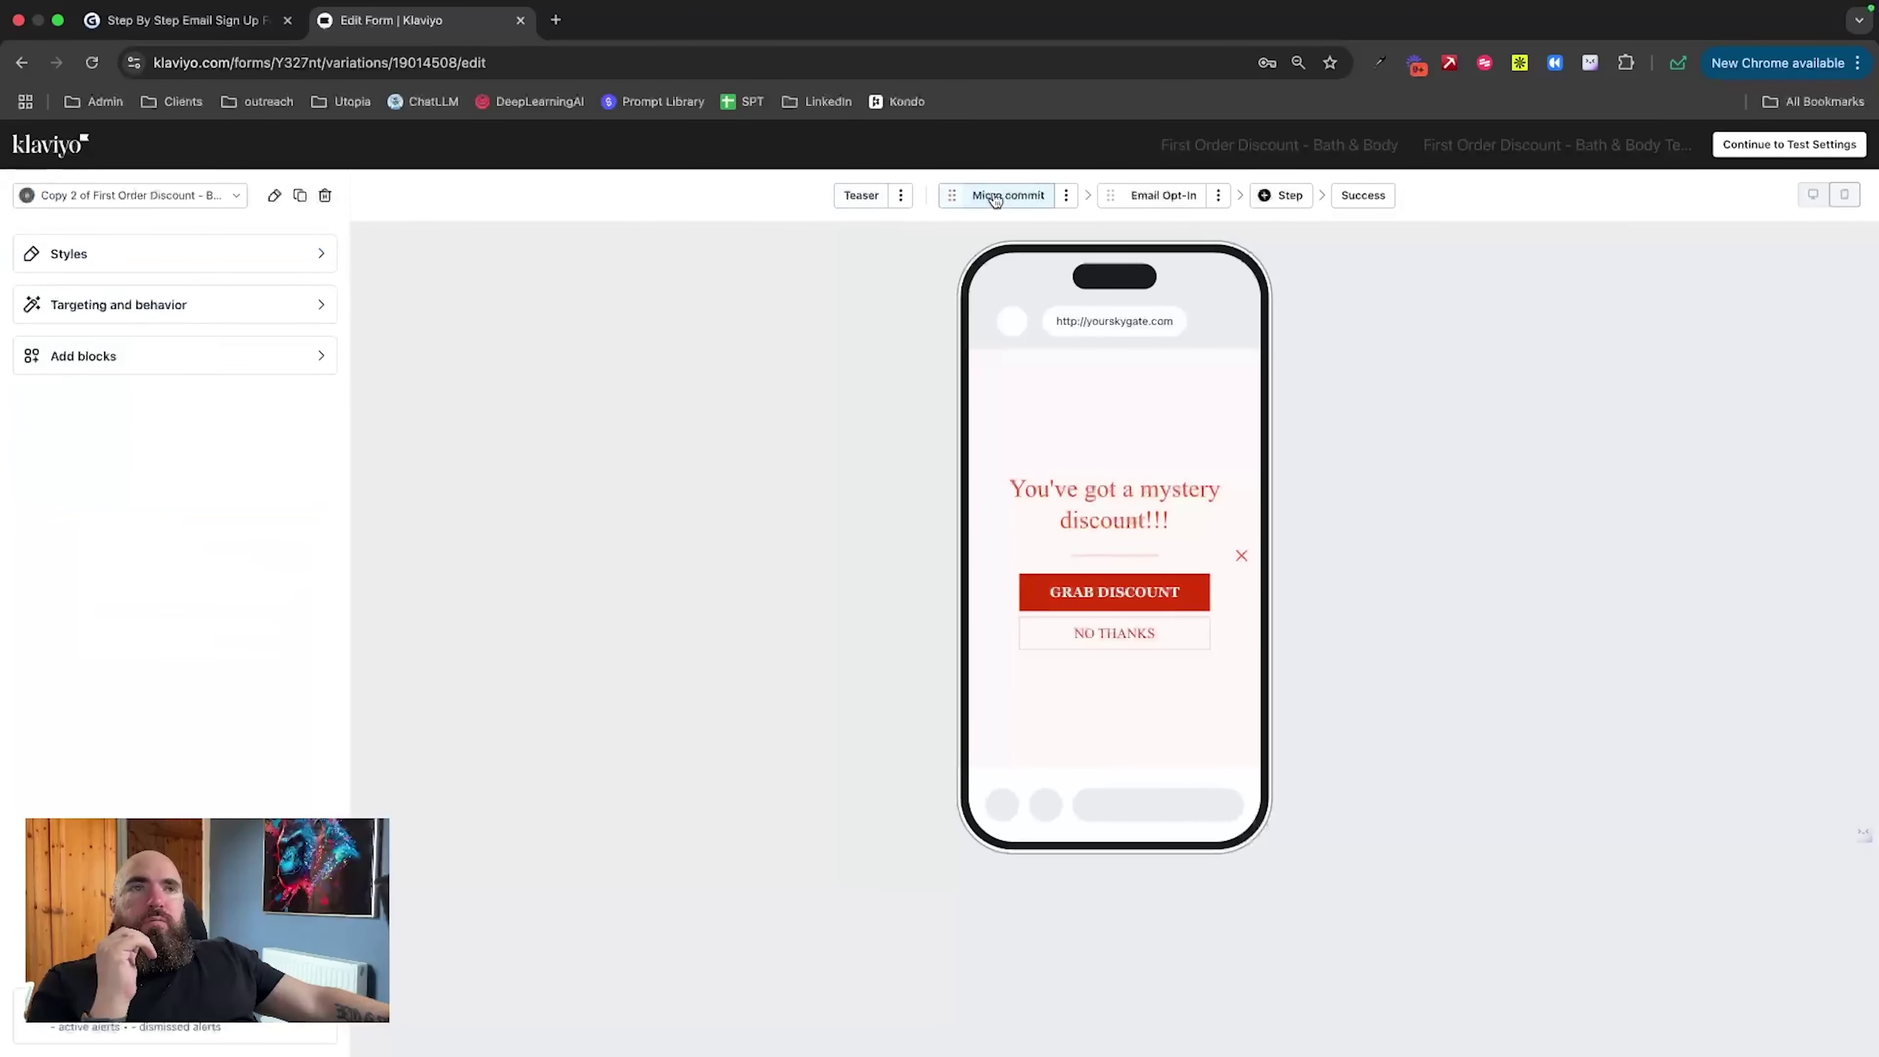
# Step: Replace the Micro commit heading in the NEW HOOK variation with "DO YOU WANT A MYSTERY DISCOUNT?"
pyautogui.click(1130, 513)
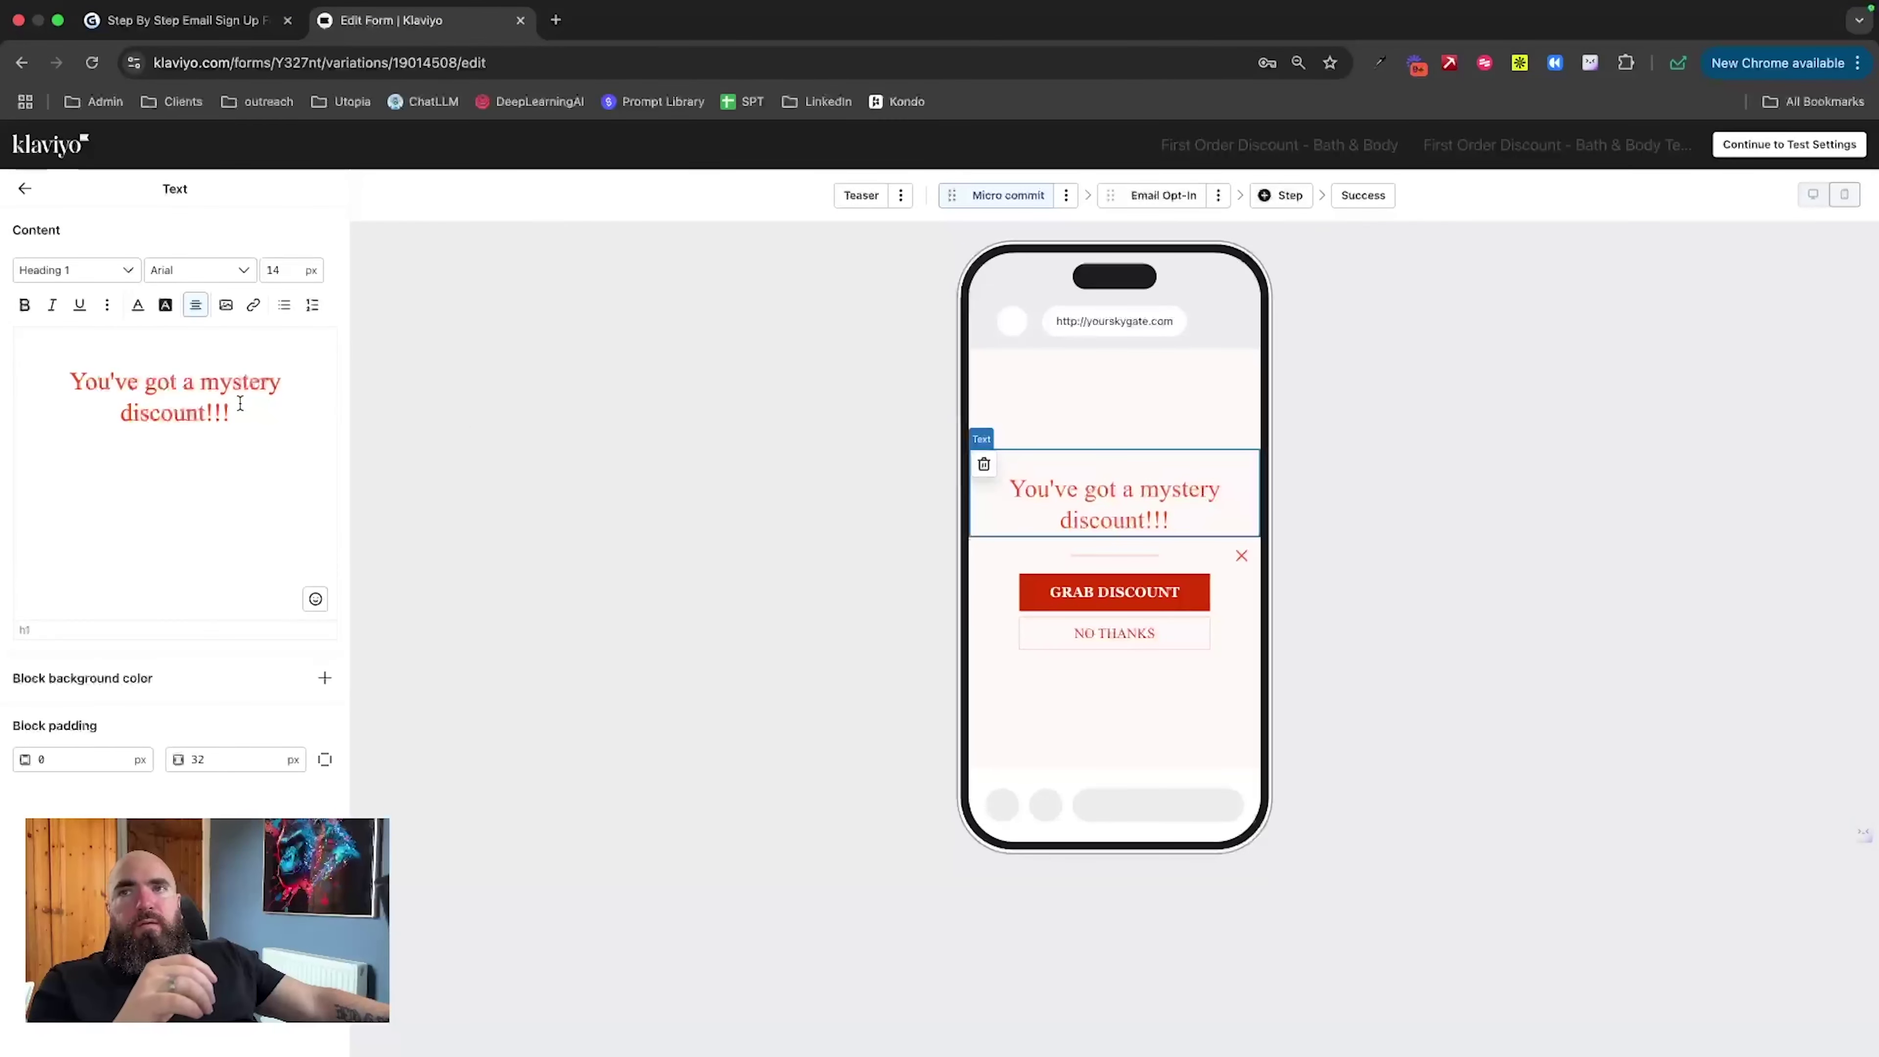
pyautogui.moveTo(237, 408); pyautogui.dragTo(72, 373)
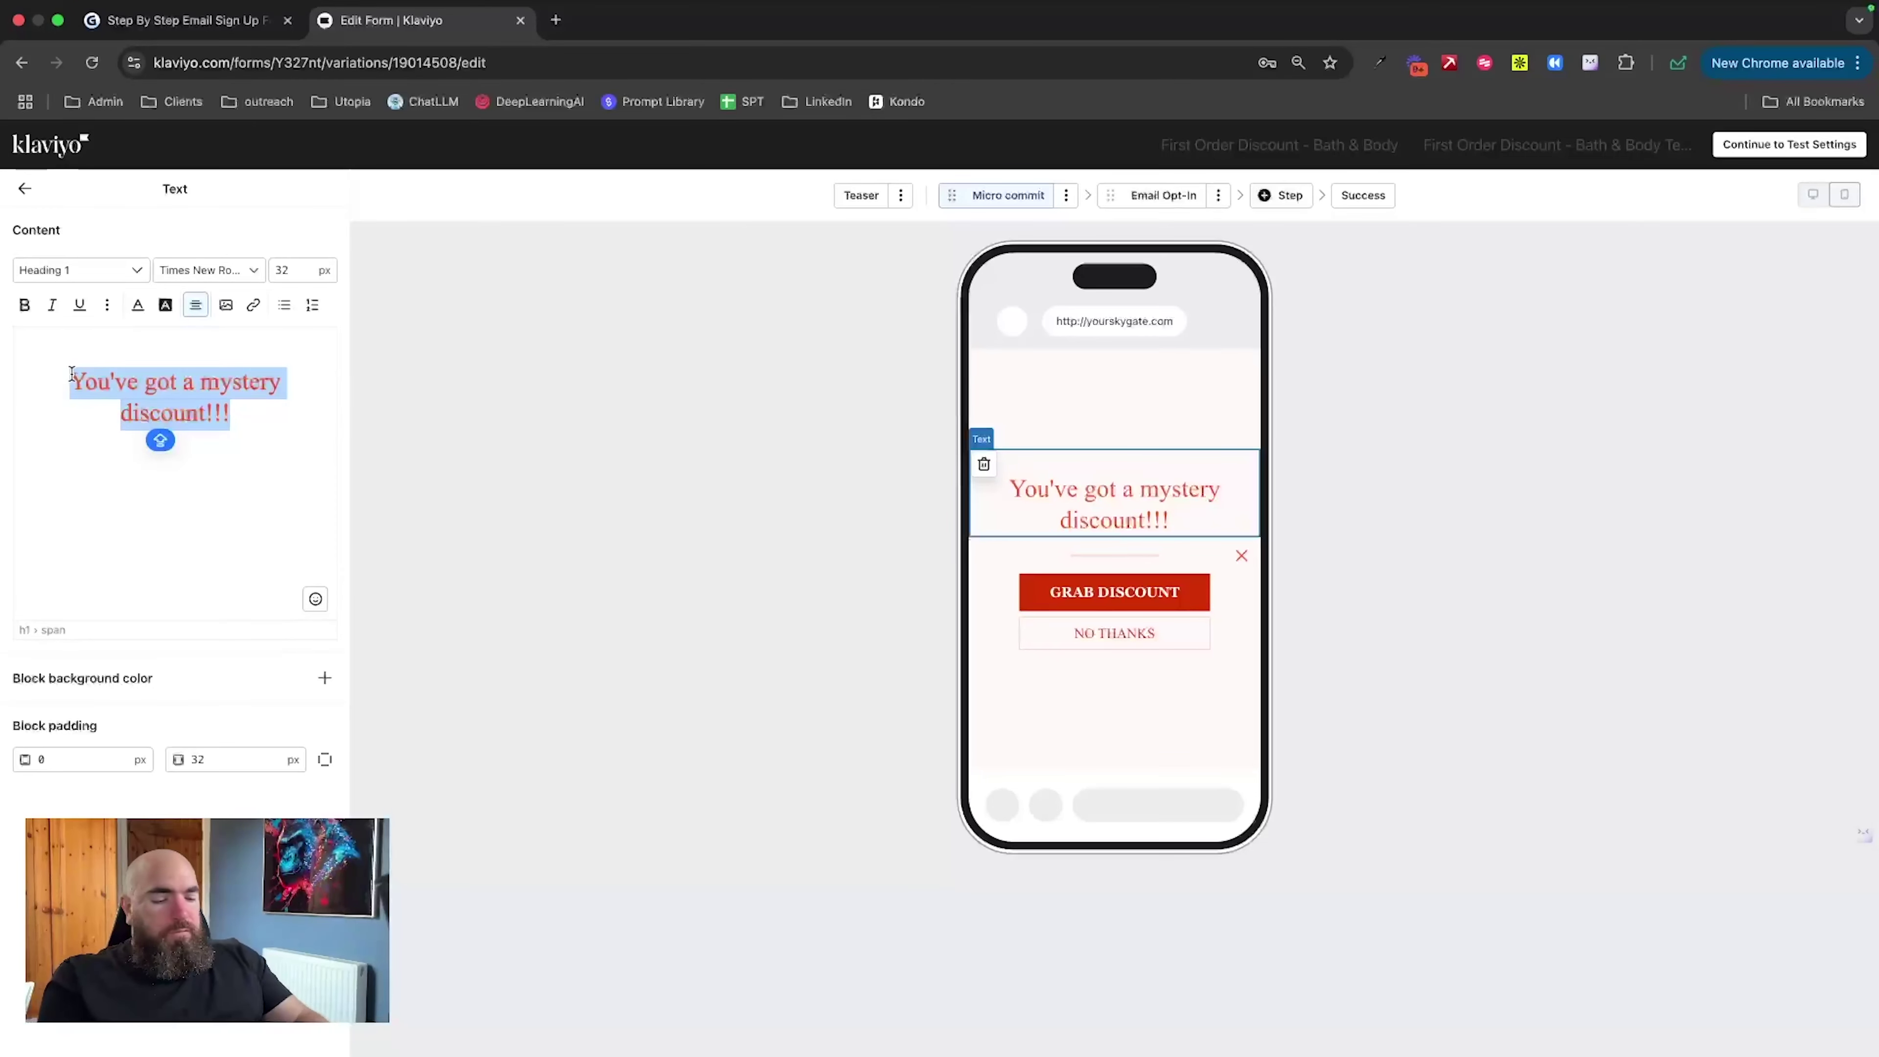
pyautogui.write('DO YOU WANT A ')
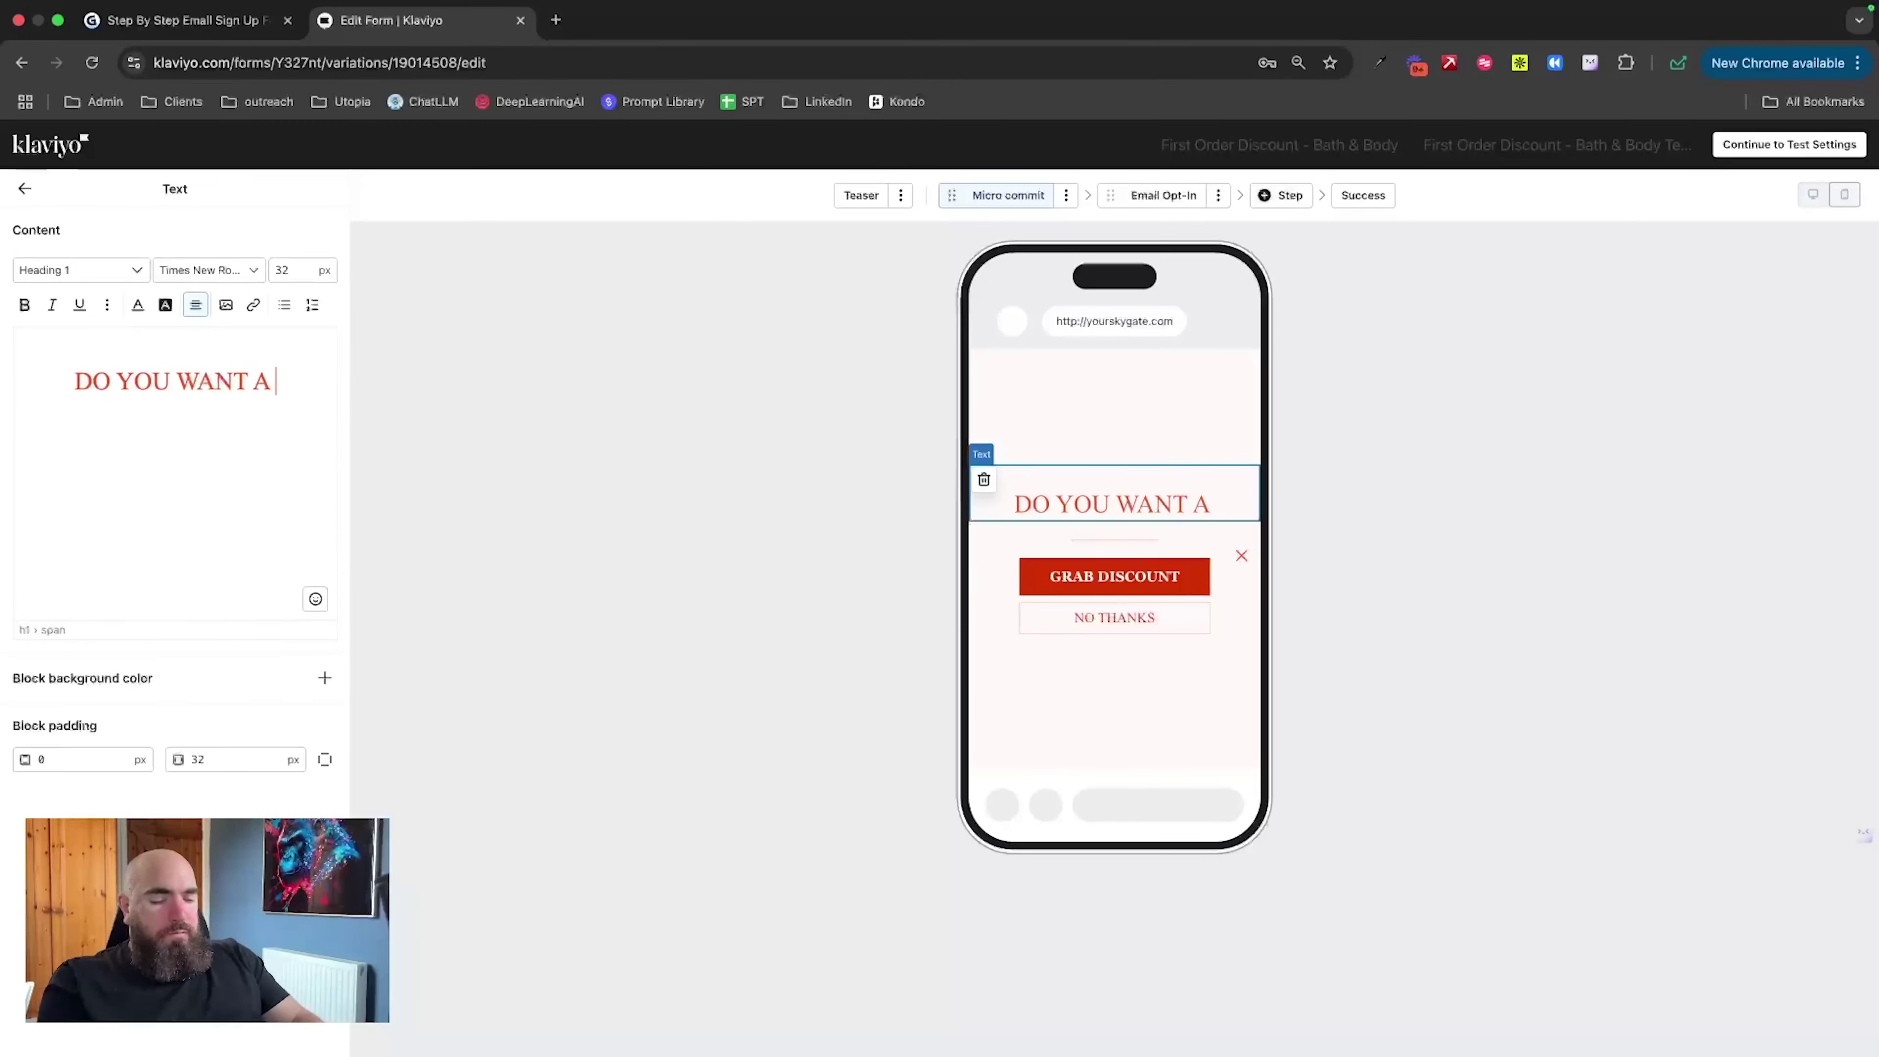
pyautogui.write('MYSTERY DISCOUNT?')
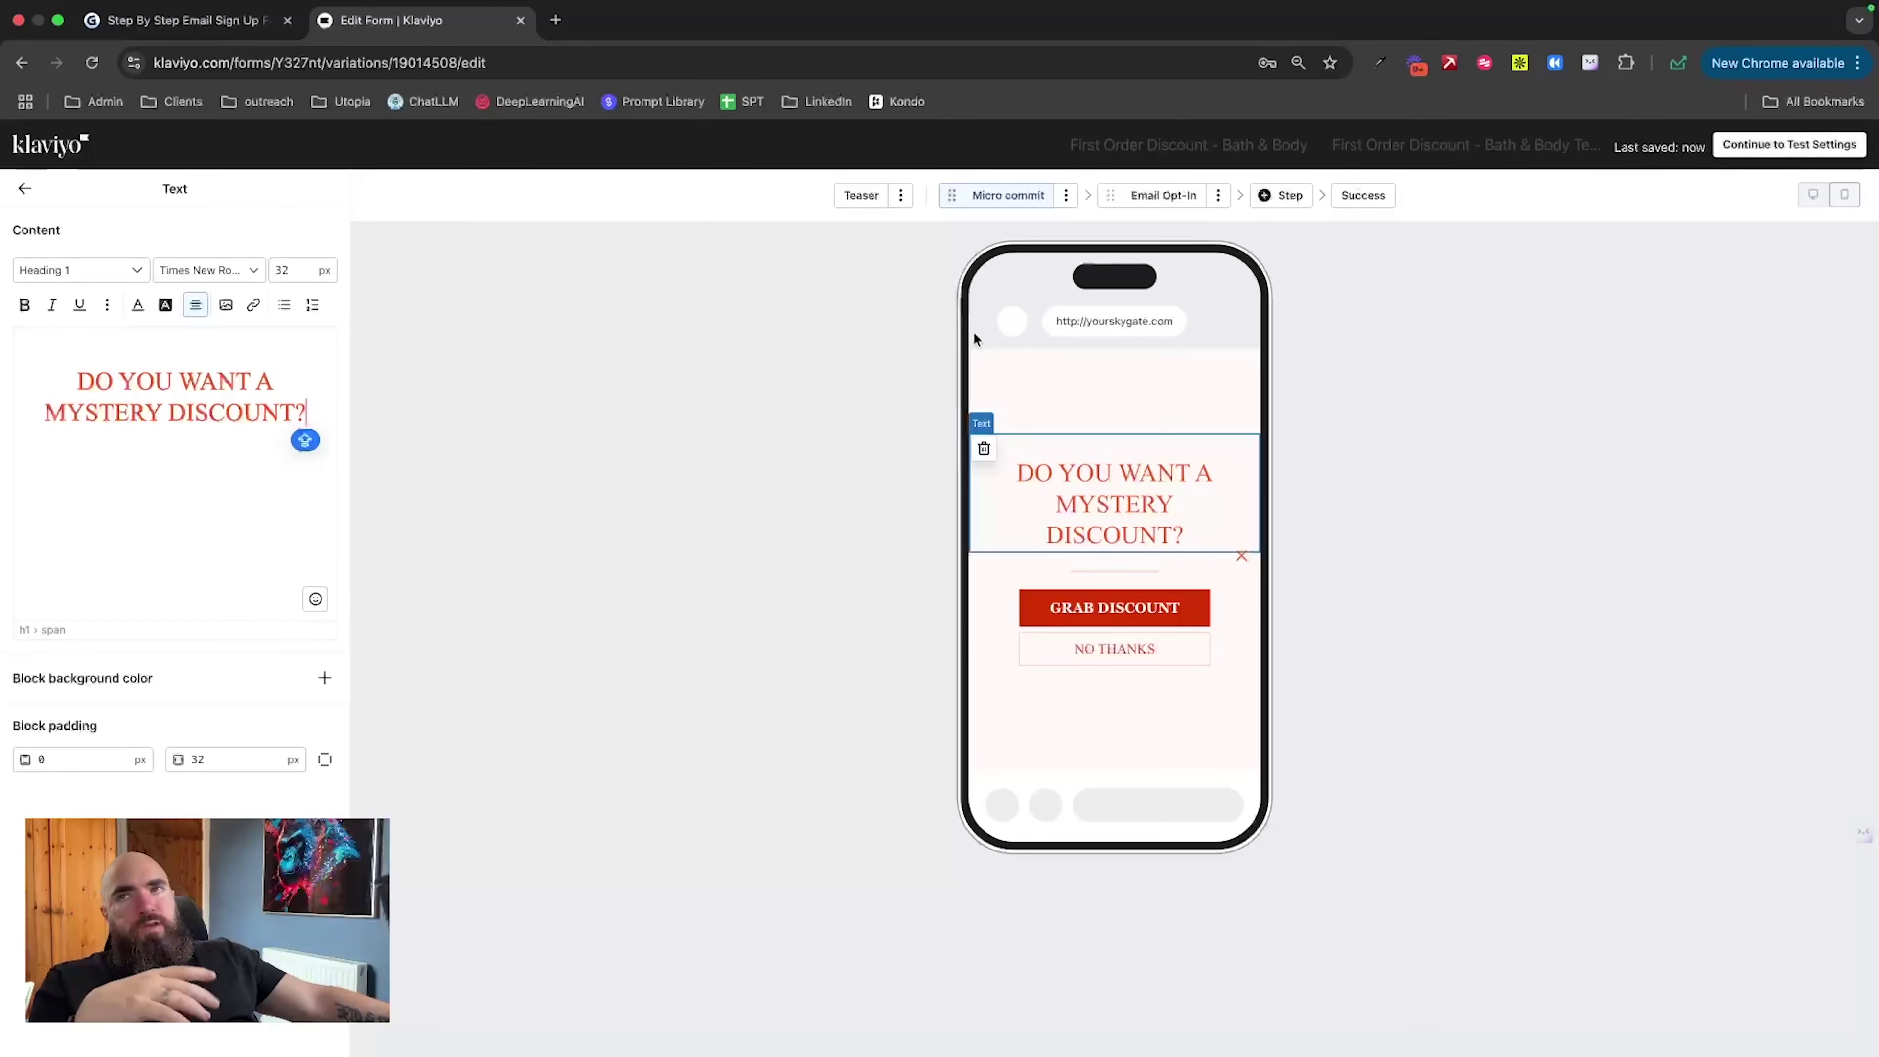
# Step: Continue to the A/B test settings and turn off automatically ending the test when statistical significance is achieved
pyautogui.click(1753, 144)
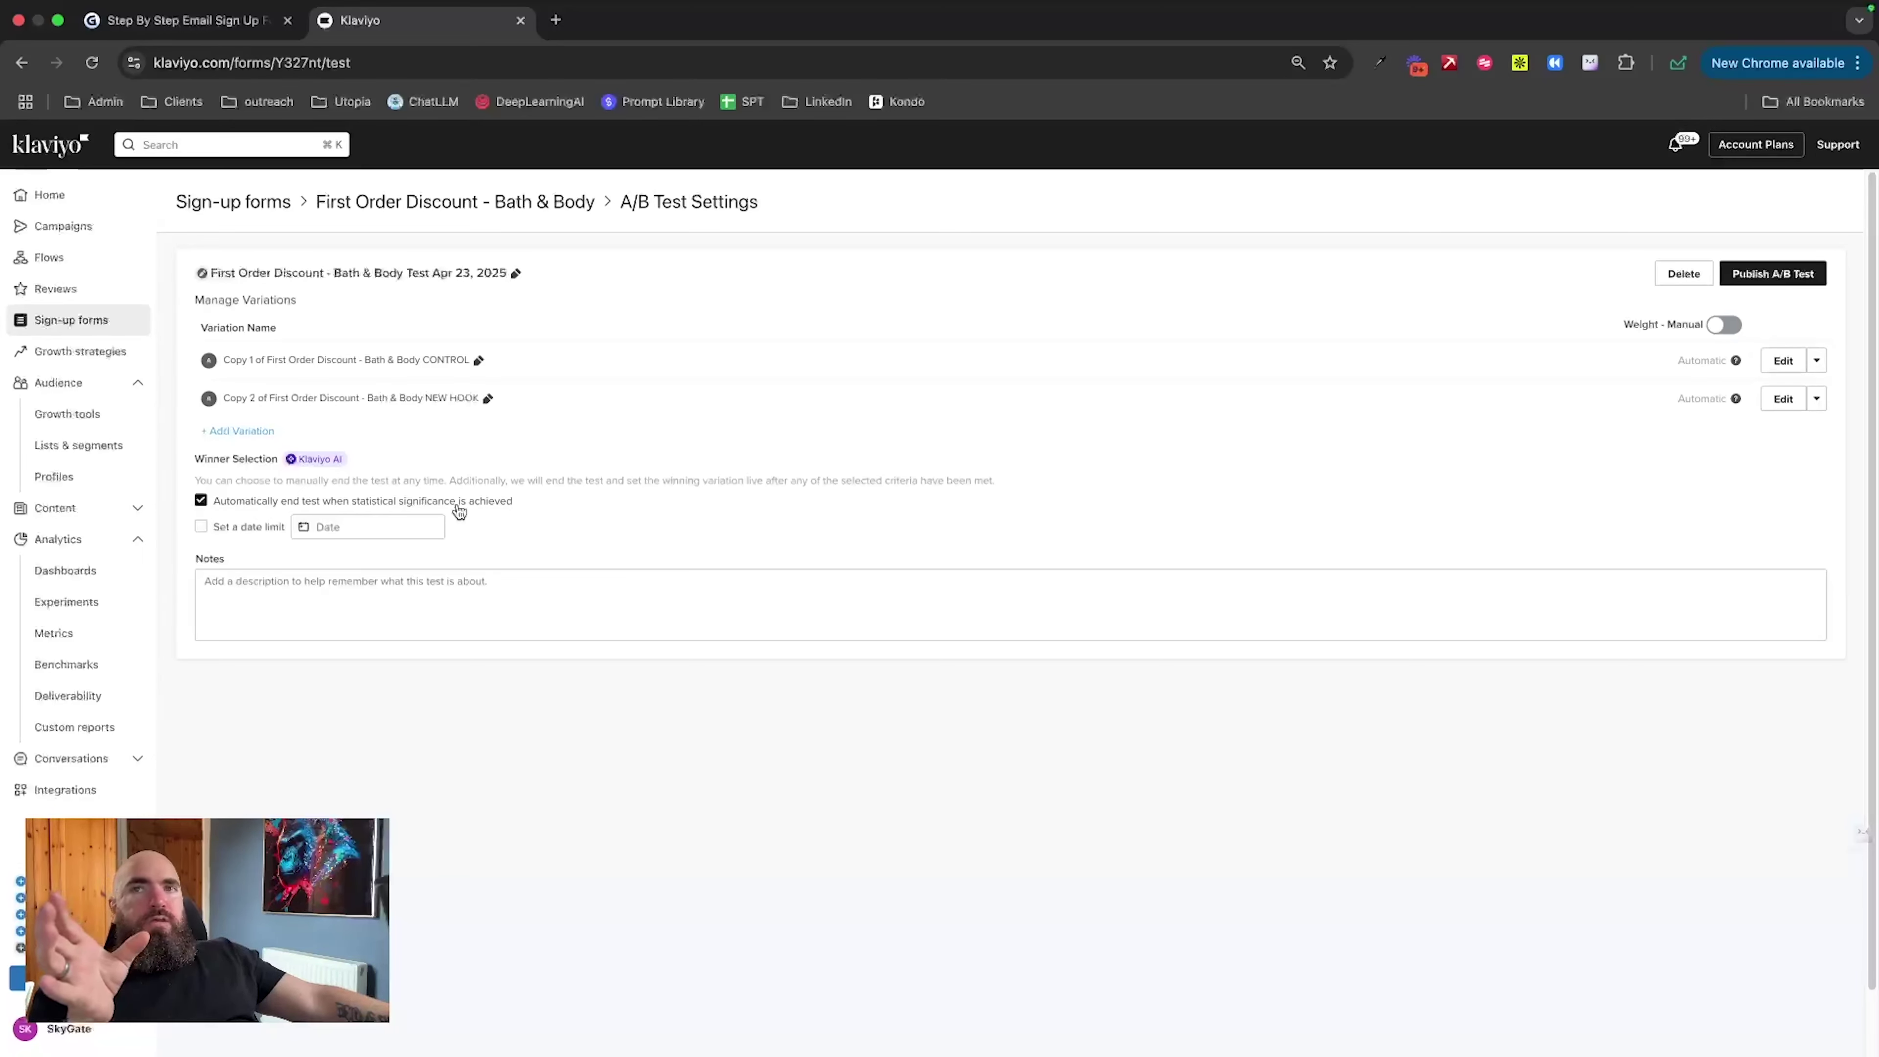
pyautogui.click(201, 501)
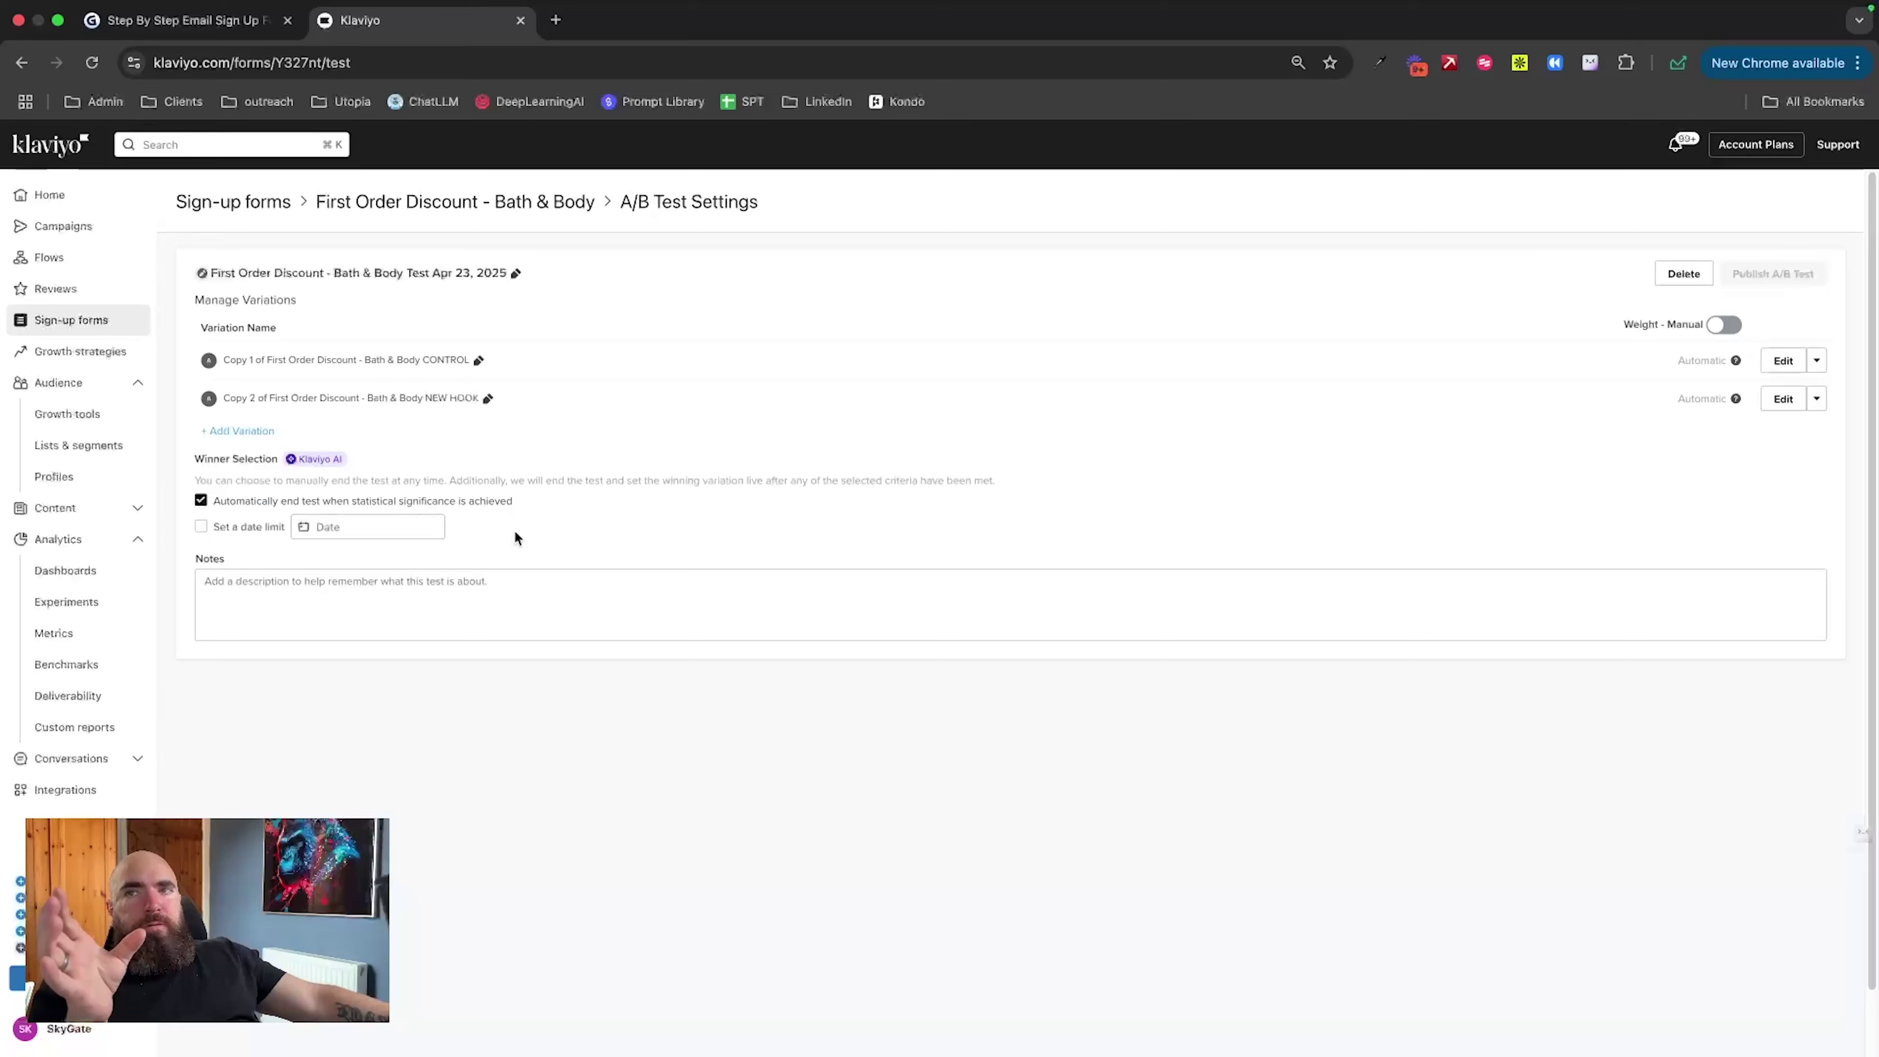
pyautogui.click(275, 505)
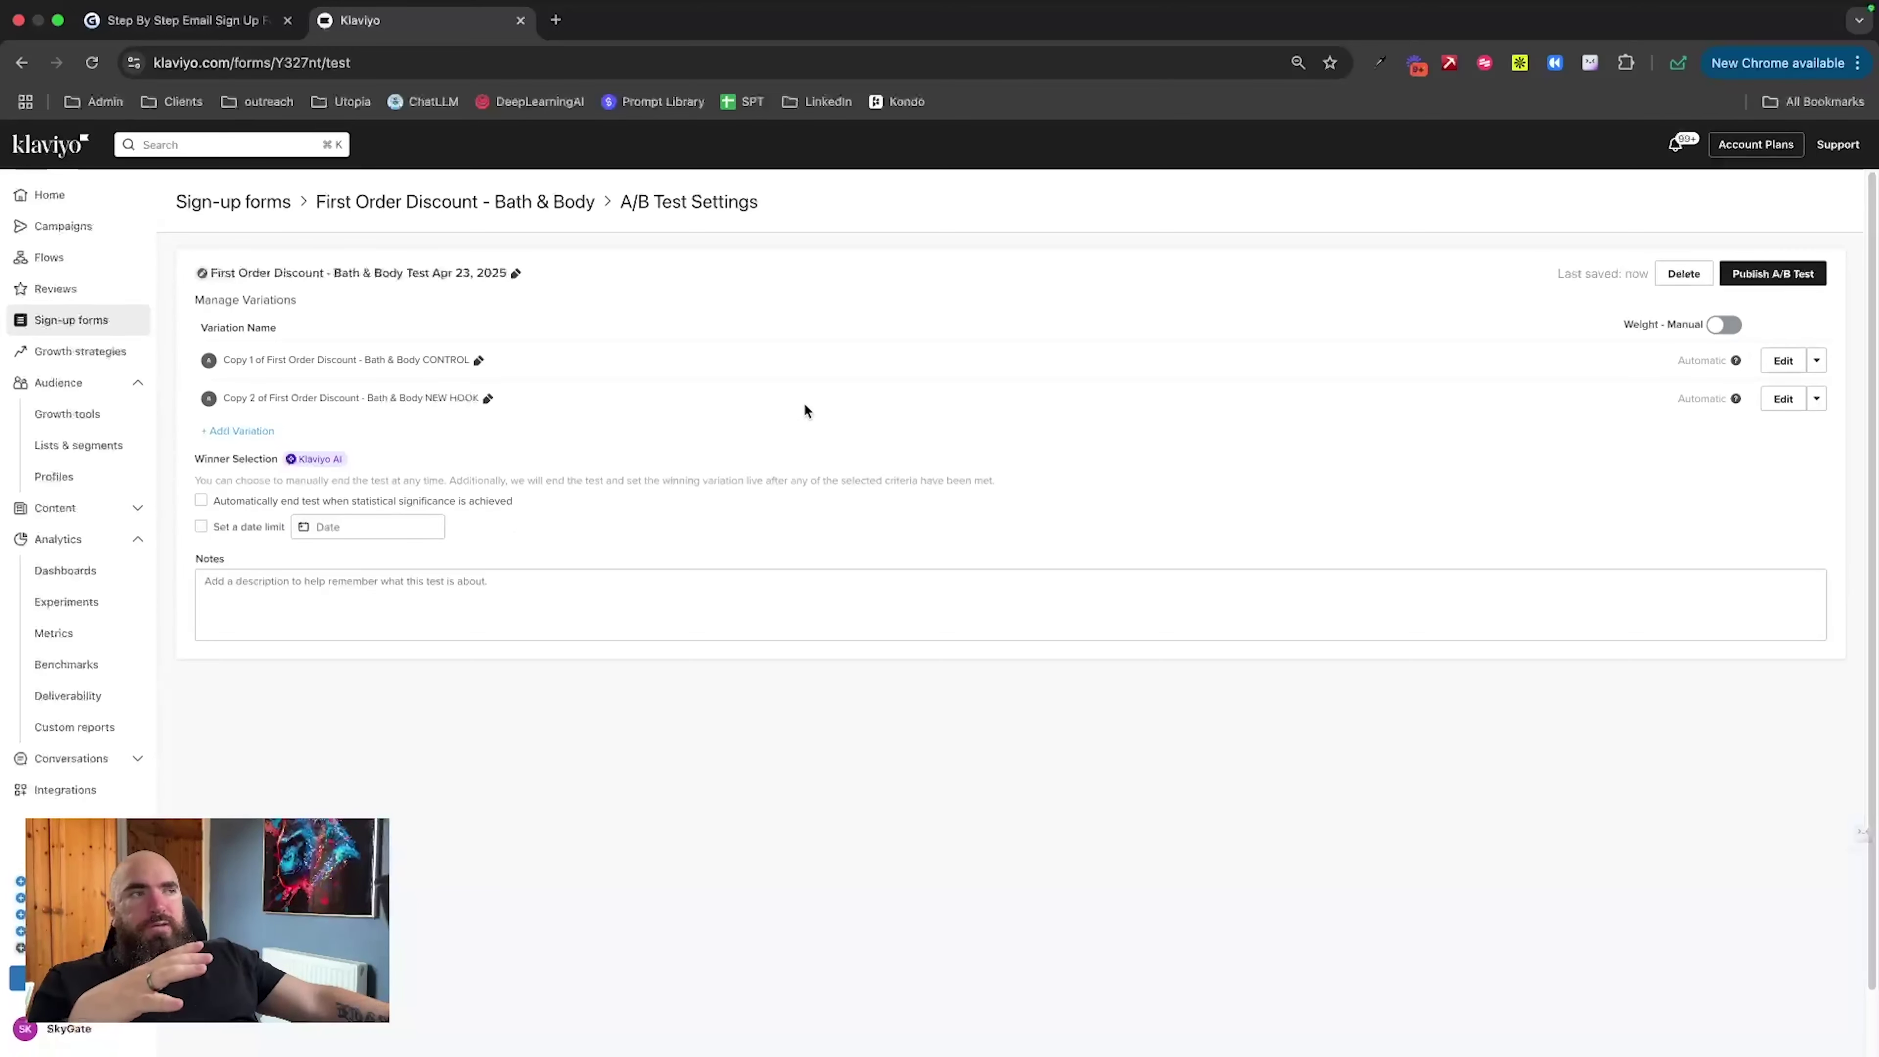
# Step: Open the A/B test's publish confirmation, dismiss it without publishing, and delete the draft A/B test
pyautogui.click(1803, 276)
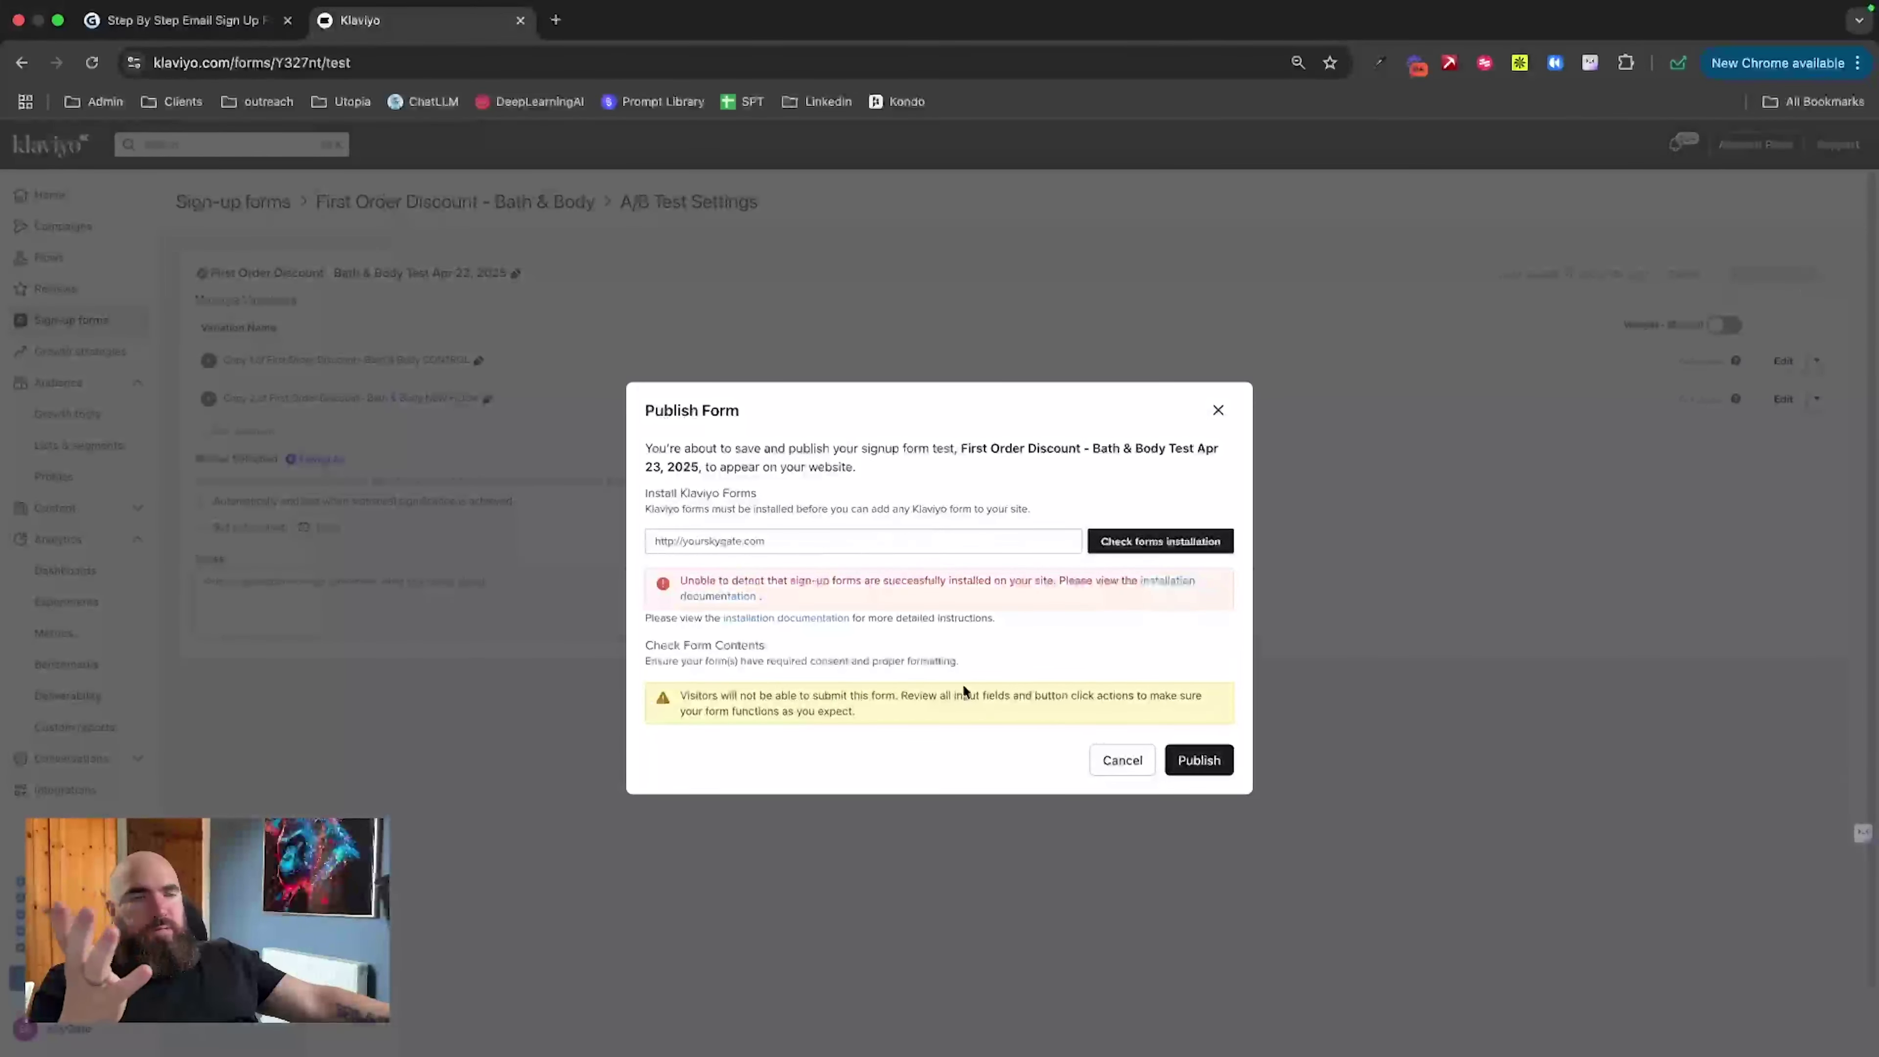
pyautogui.click(1217, 410)
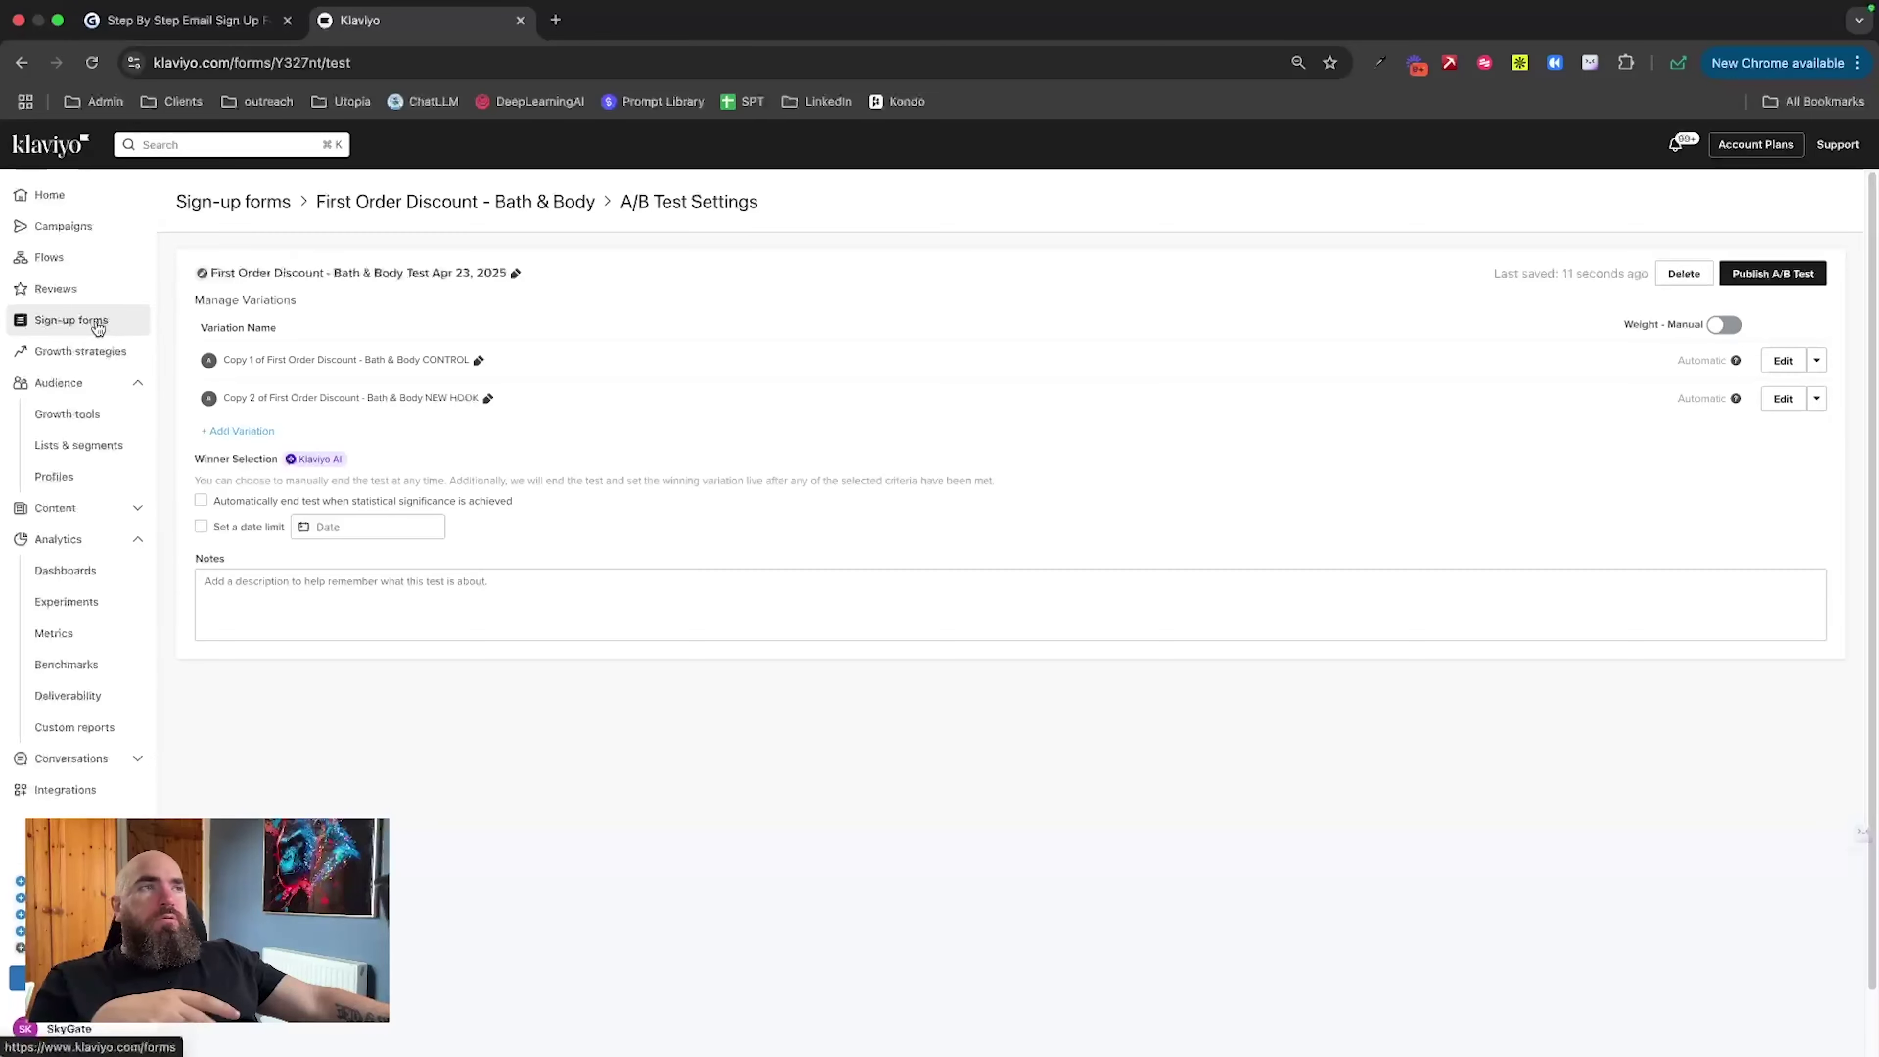
pyautogui.click(1684, 273)
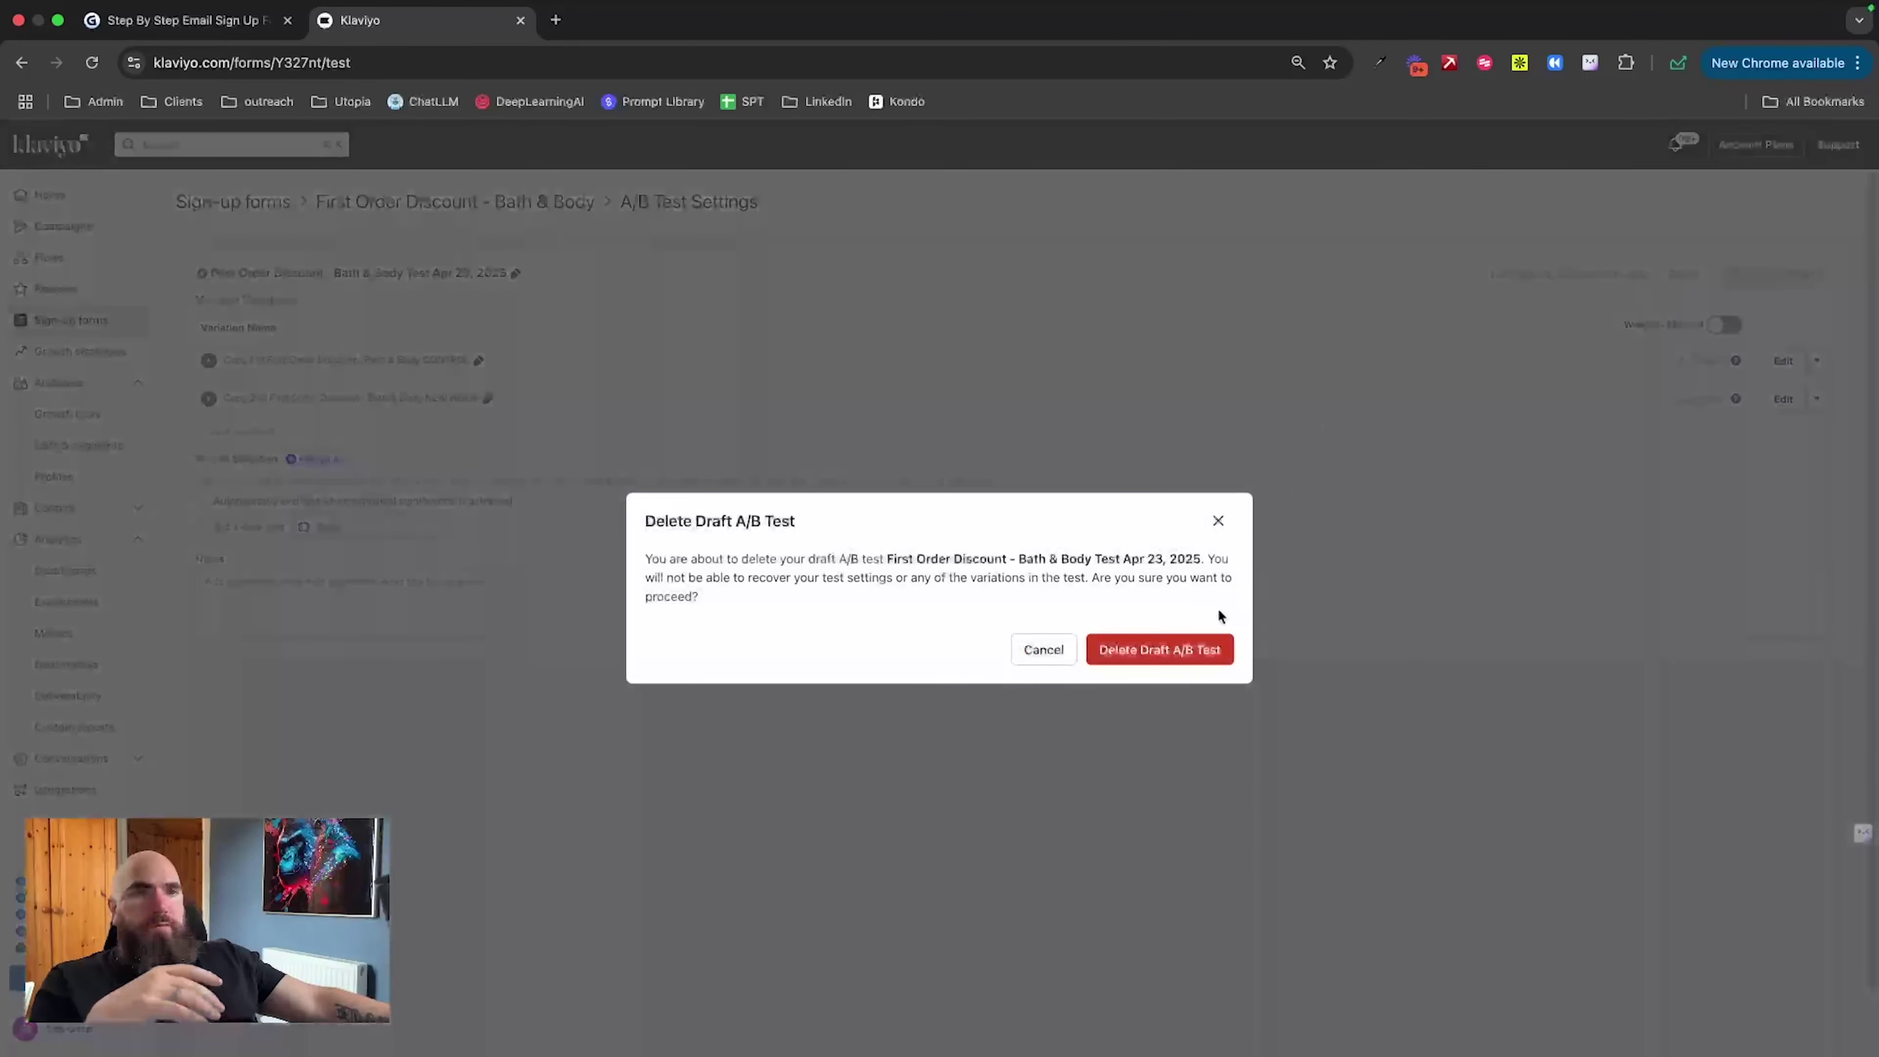
pyautogui.click(1185, 649)
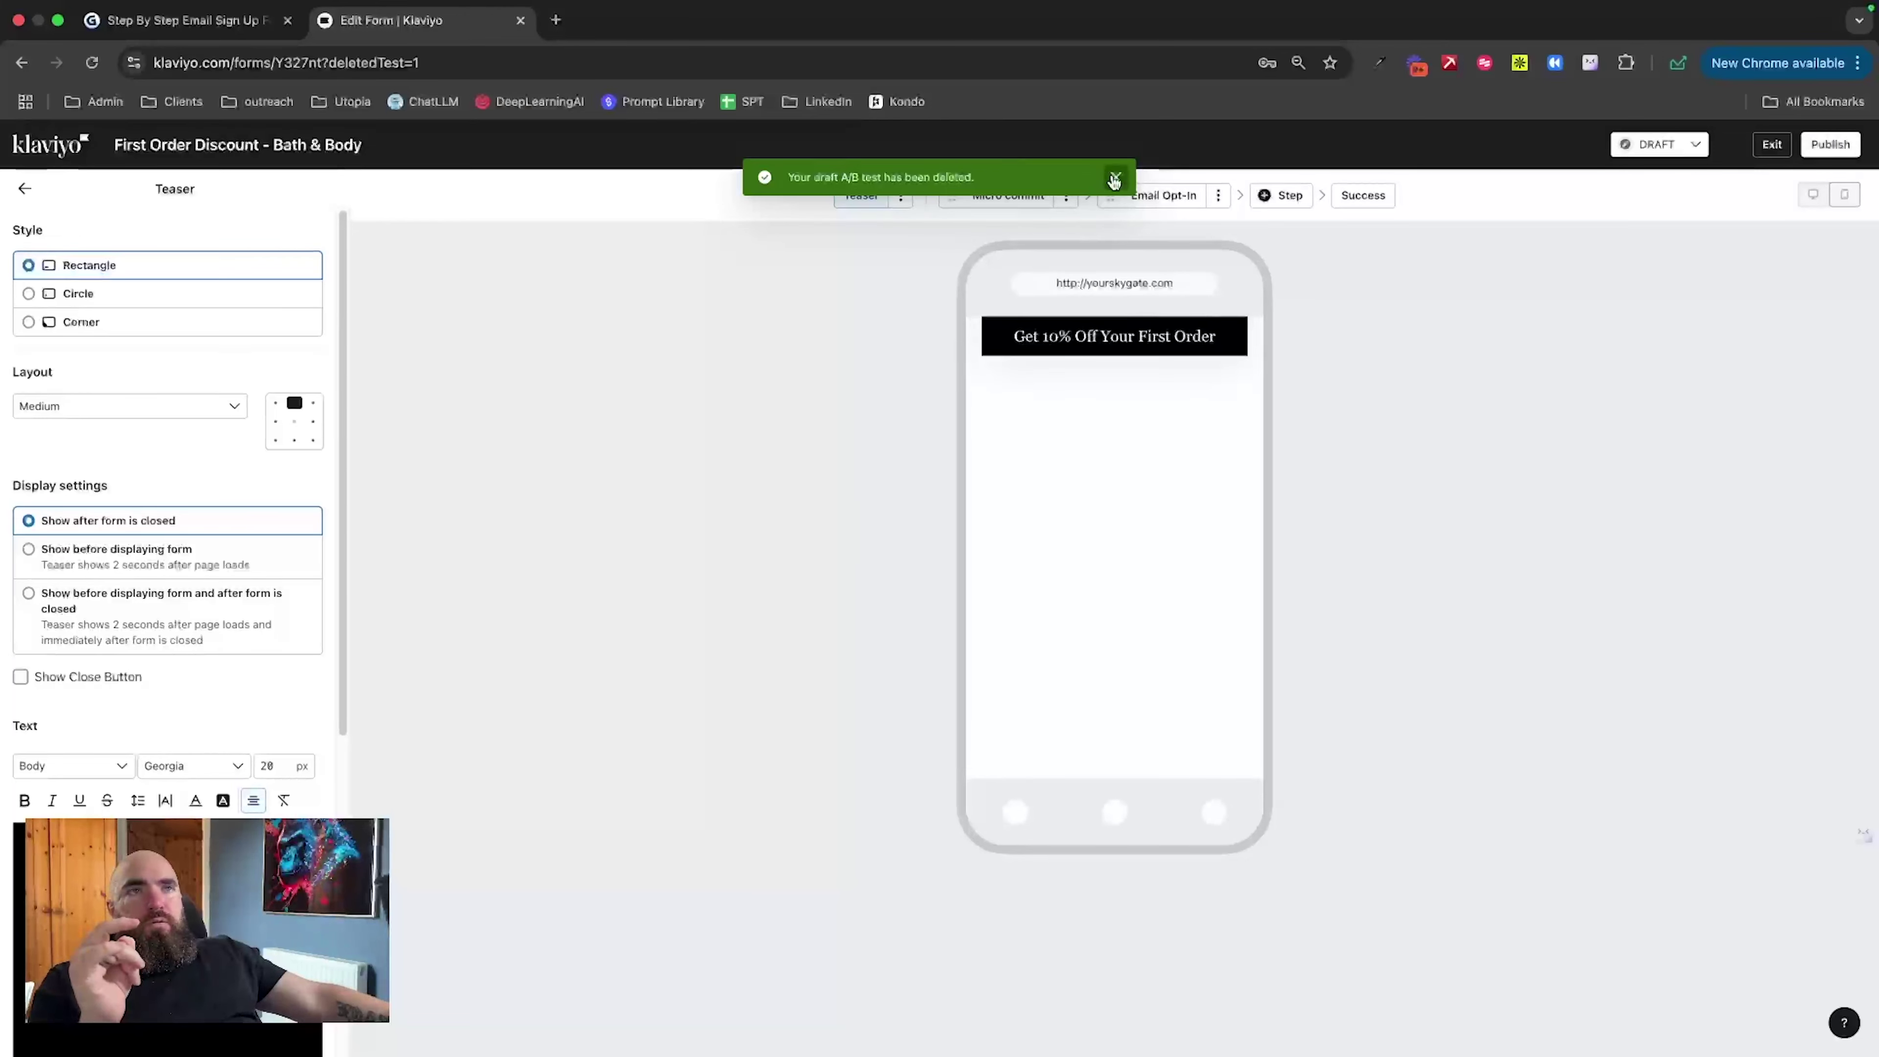
# Step: Review the form's Micro commit step, the Email Opt-In step with its close icon, and the Success step
pyautogui.click(1006, 201)
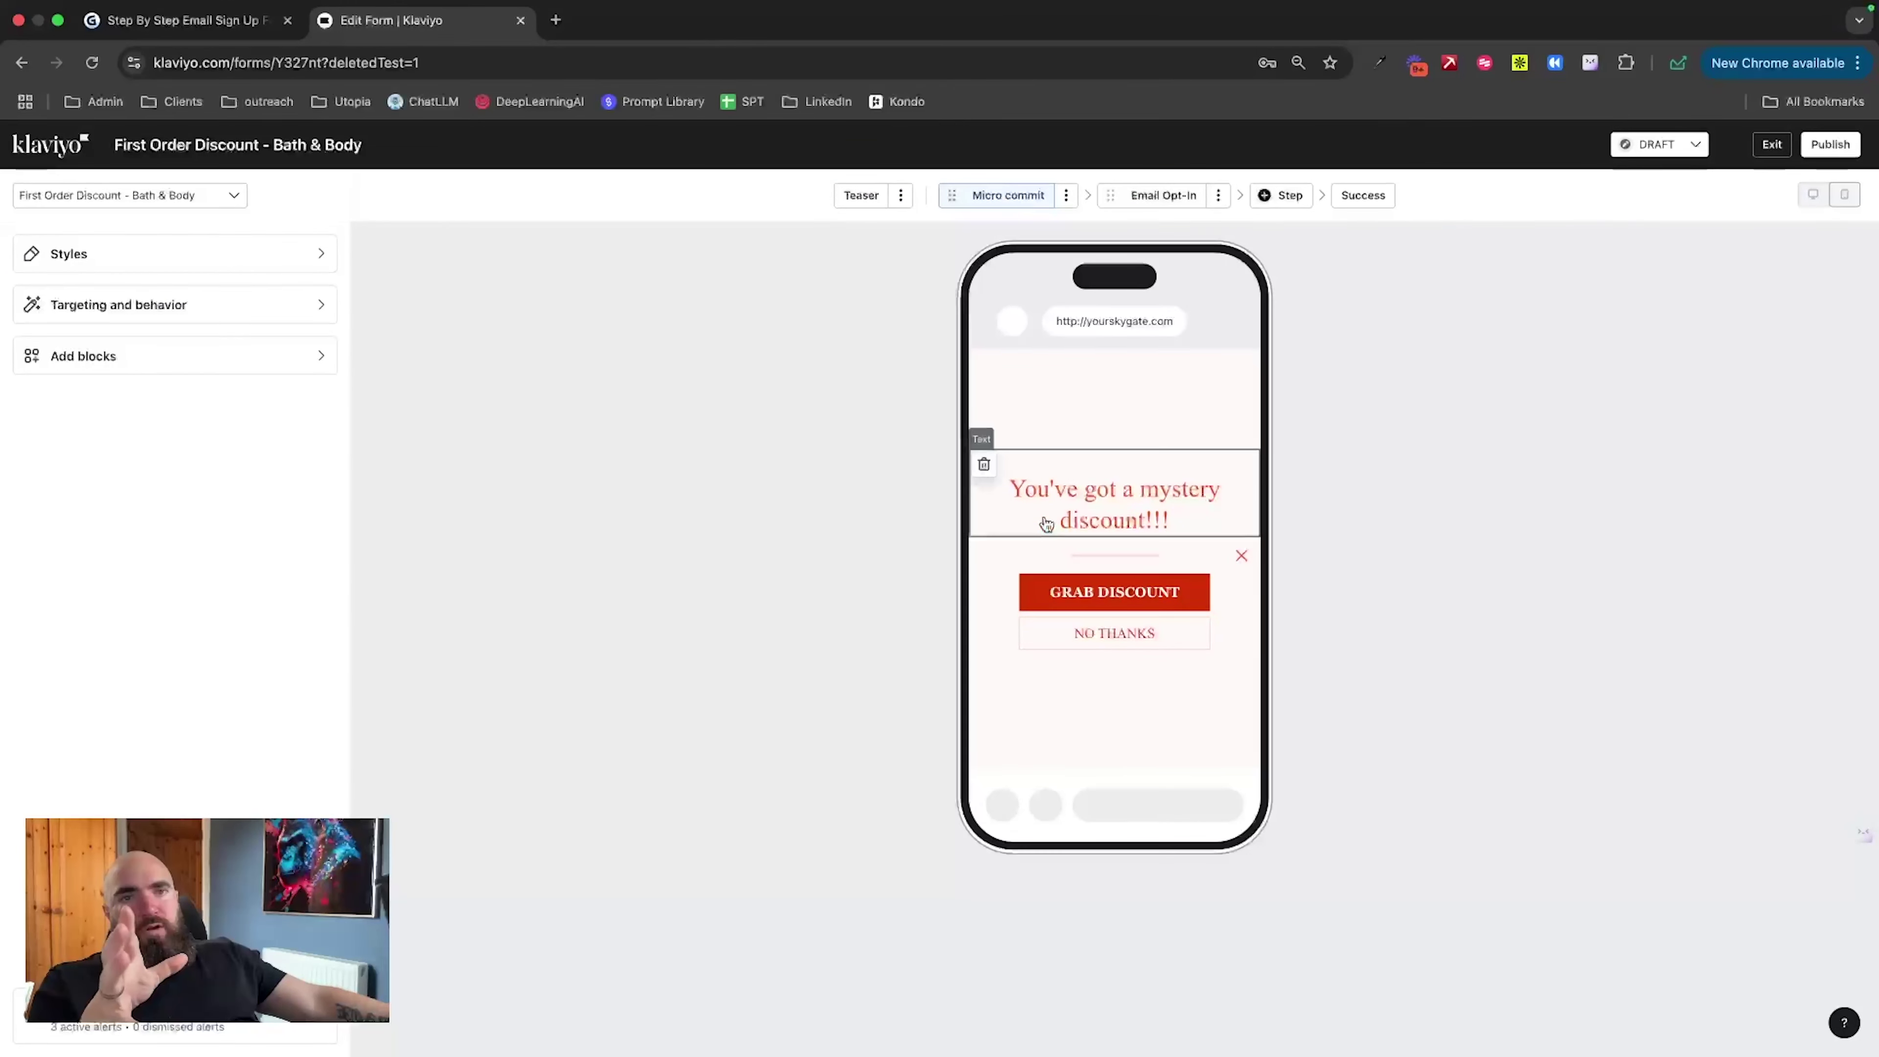
pyautogui.click(1140, 198)
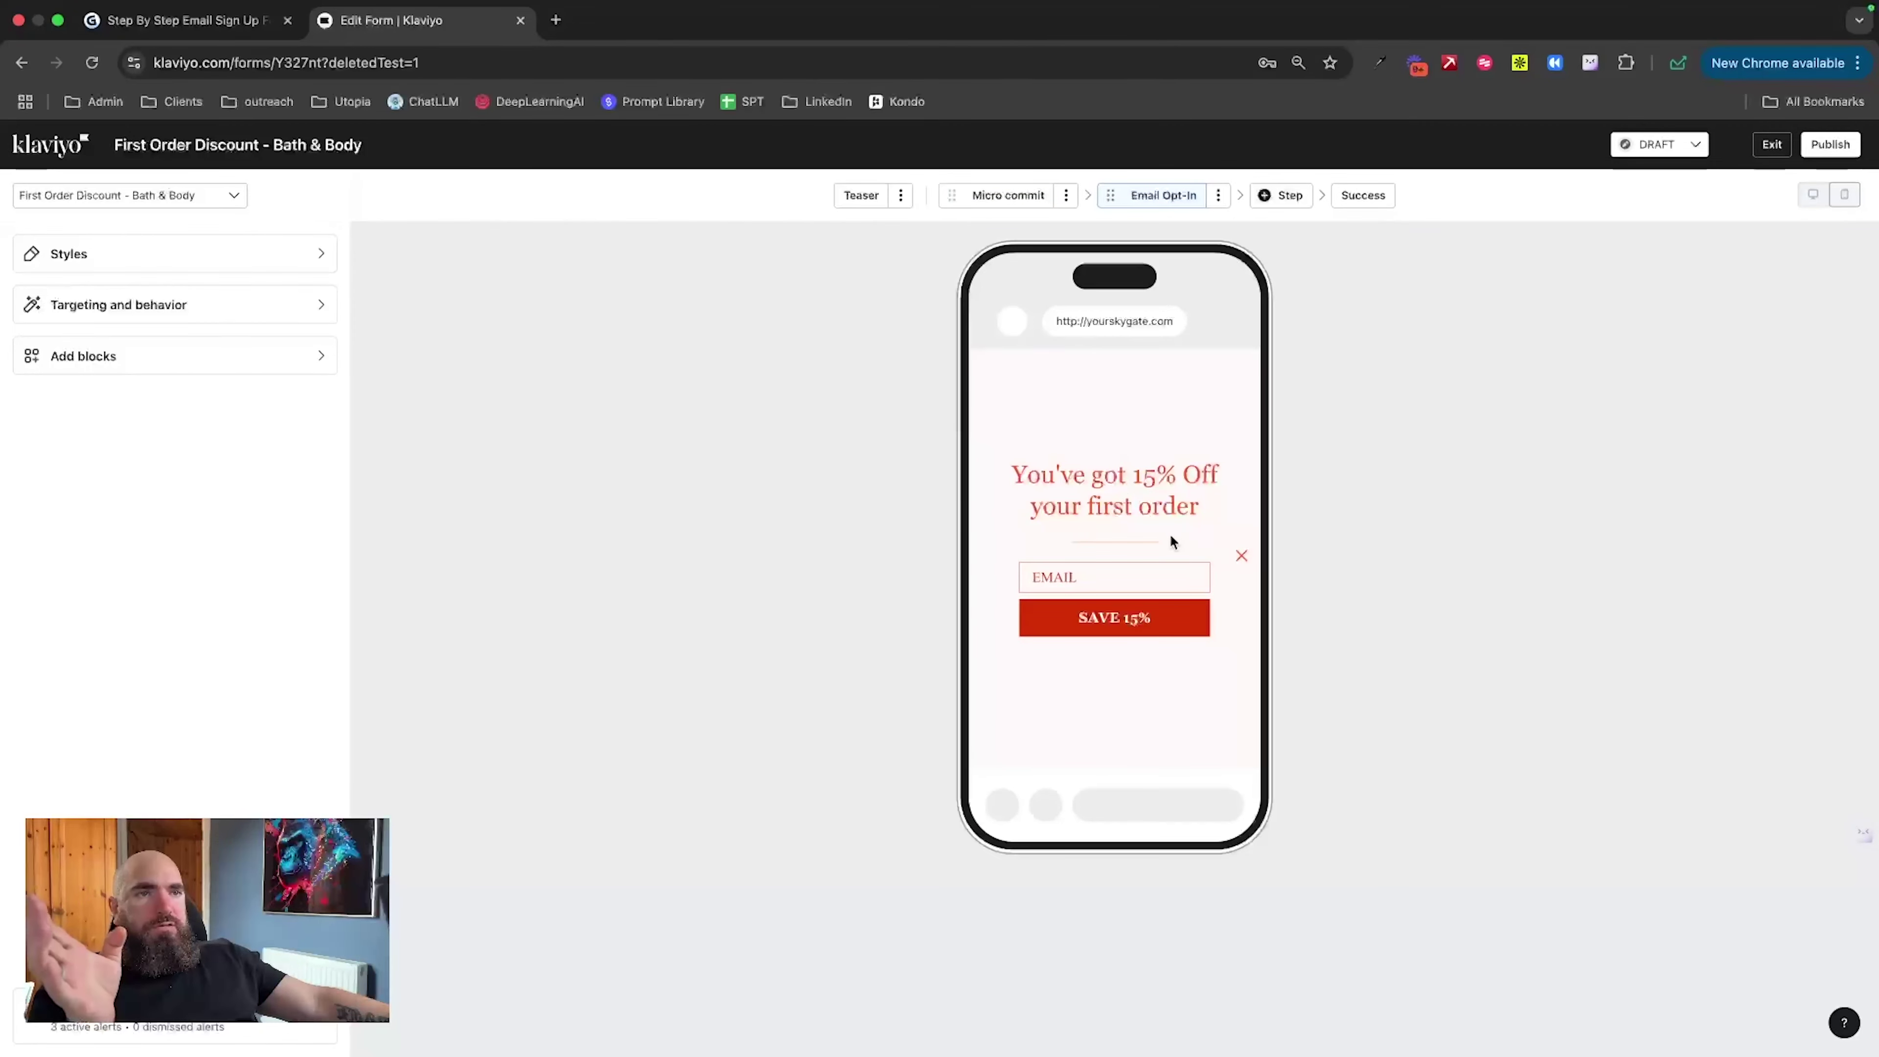
pyautogui.click(1242, 559)
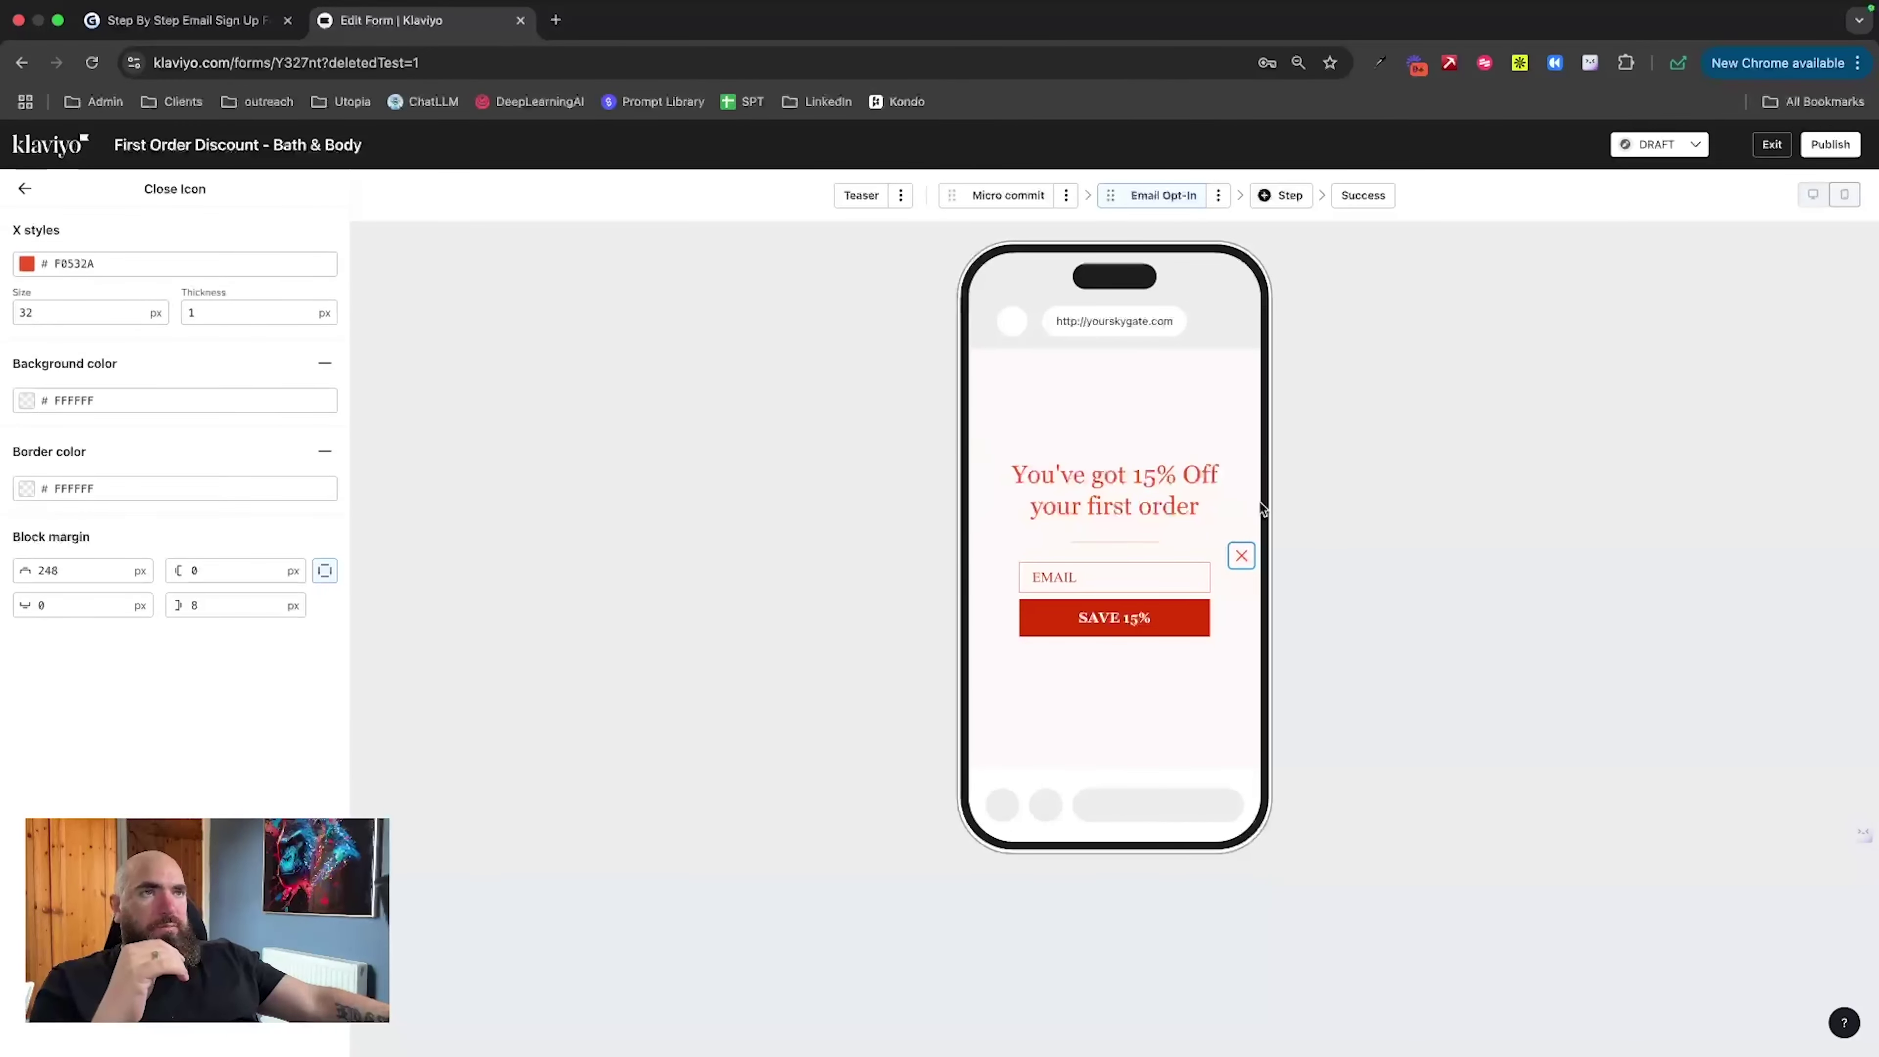
pyautogui.click(1351, 198)
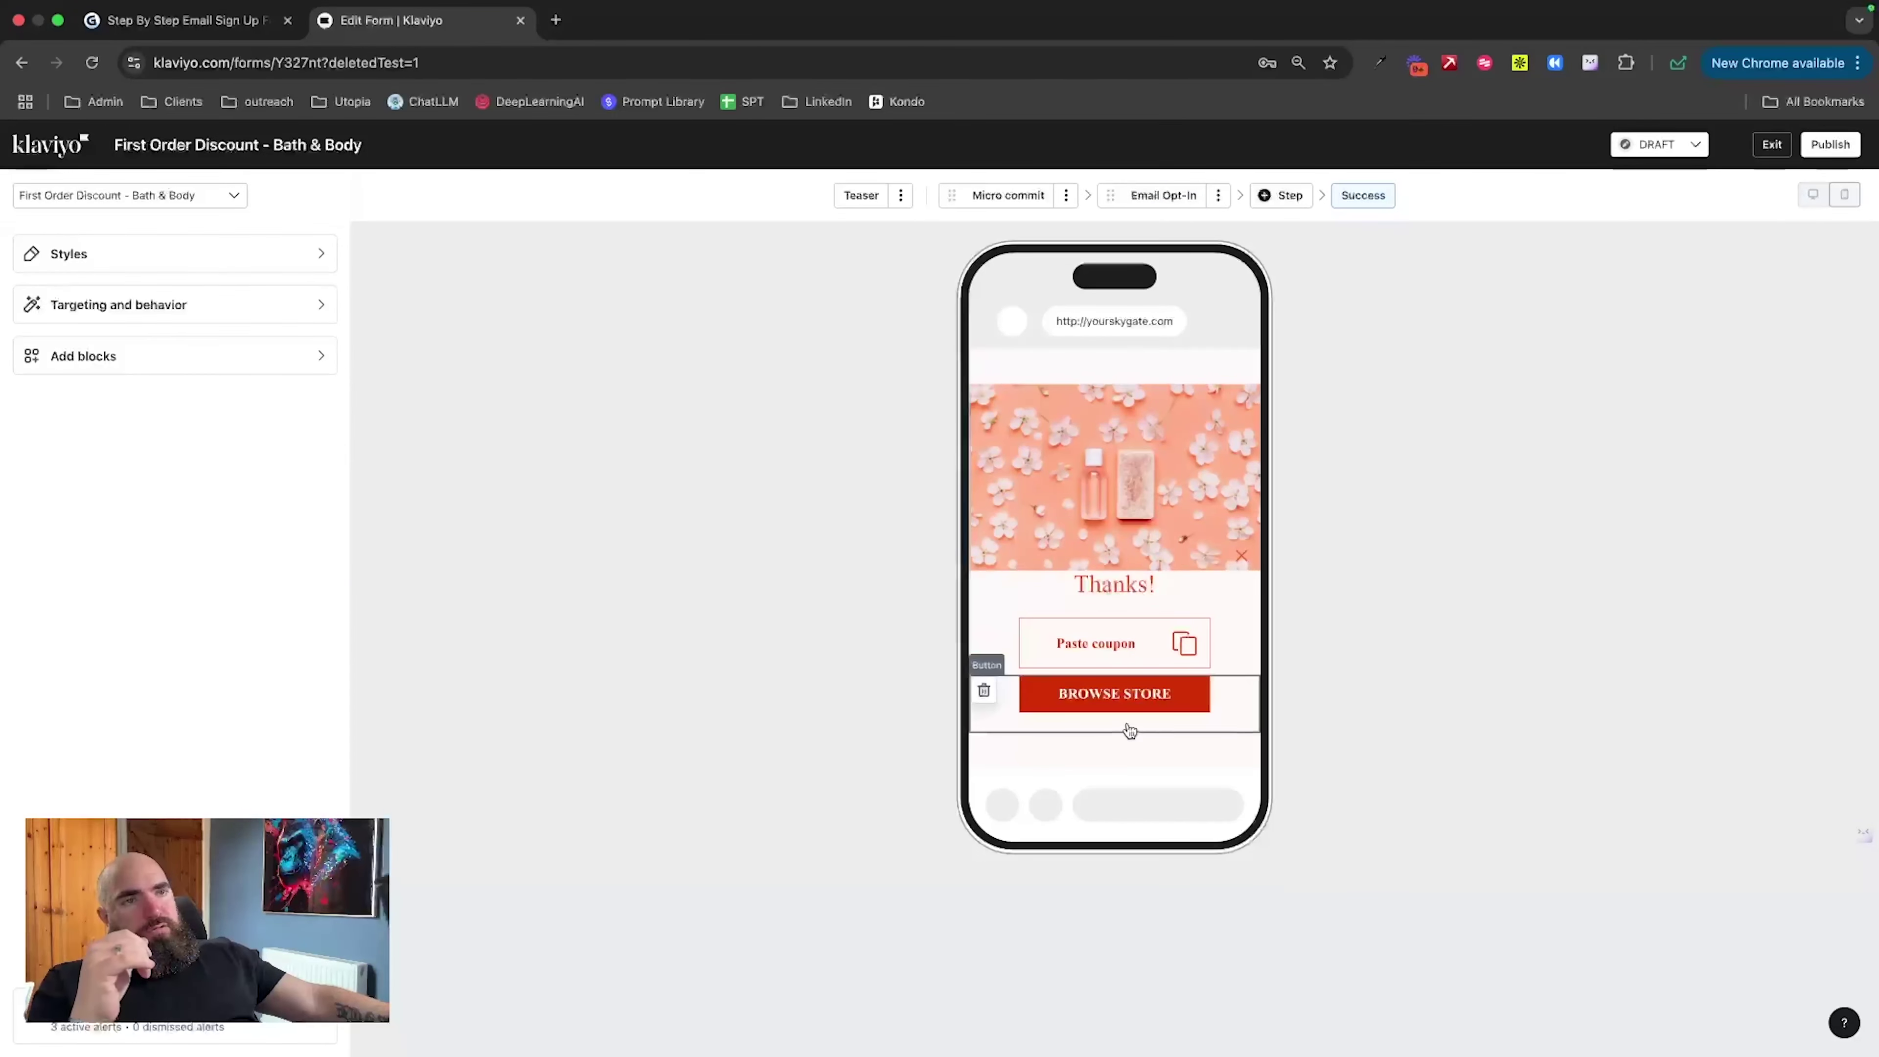
# Step: Add a blank line above and below the "Thanks!" heading on the Success step
pyautogui.click(1078, 589)
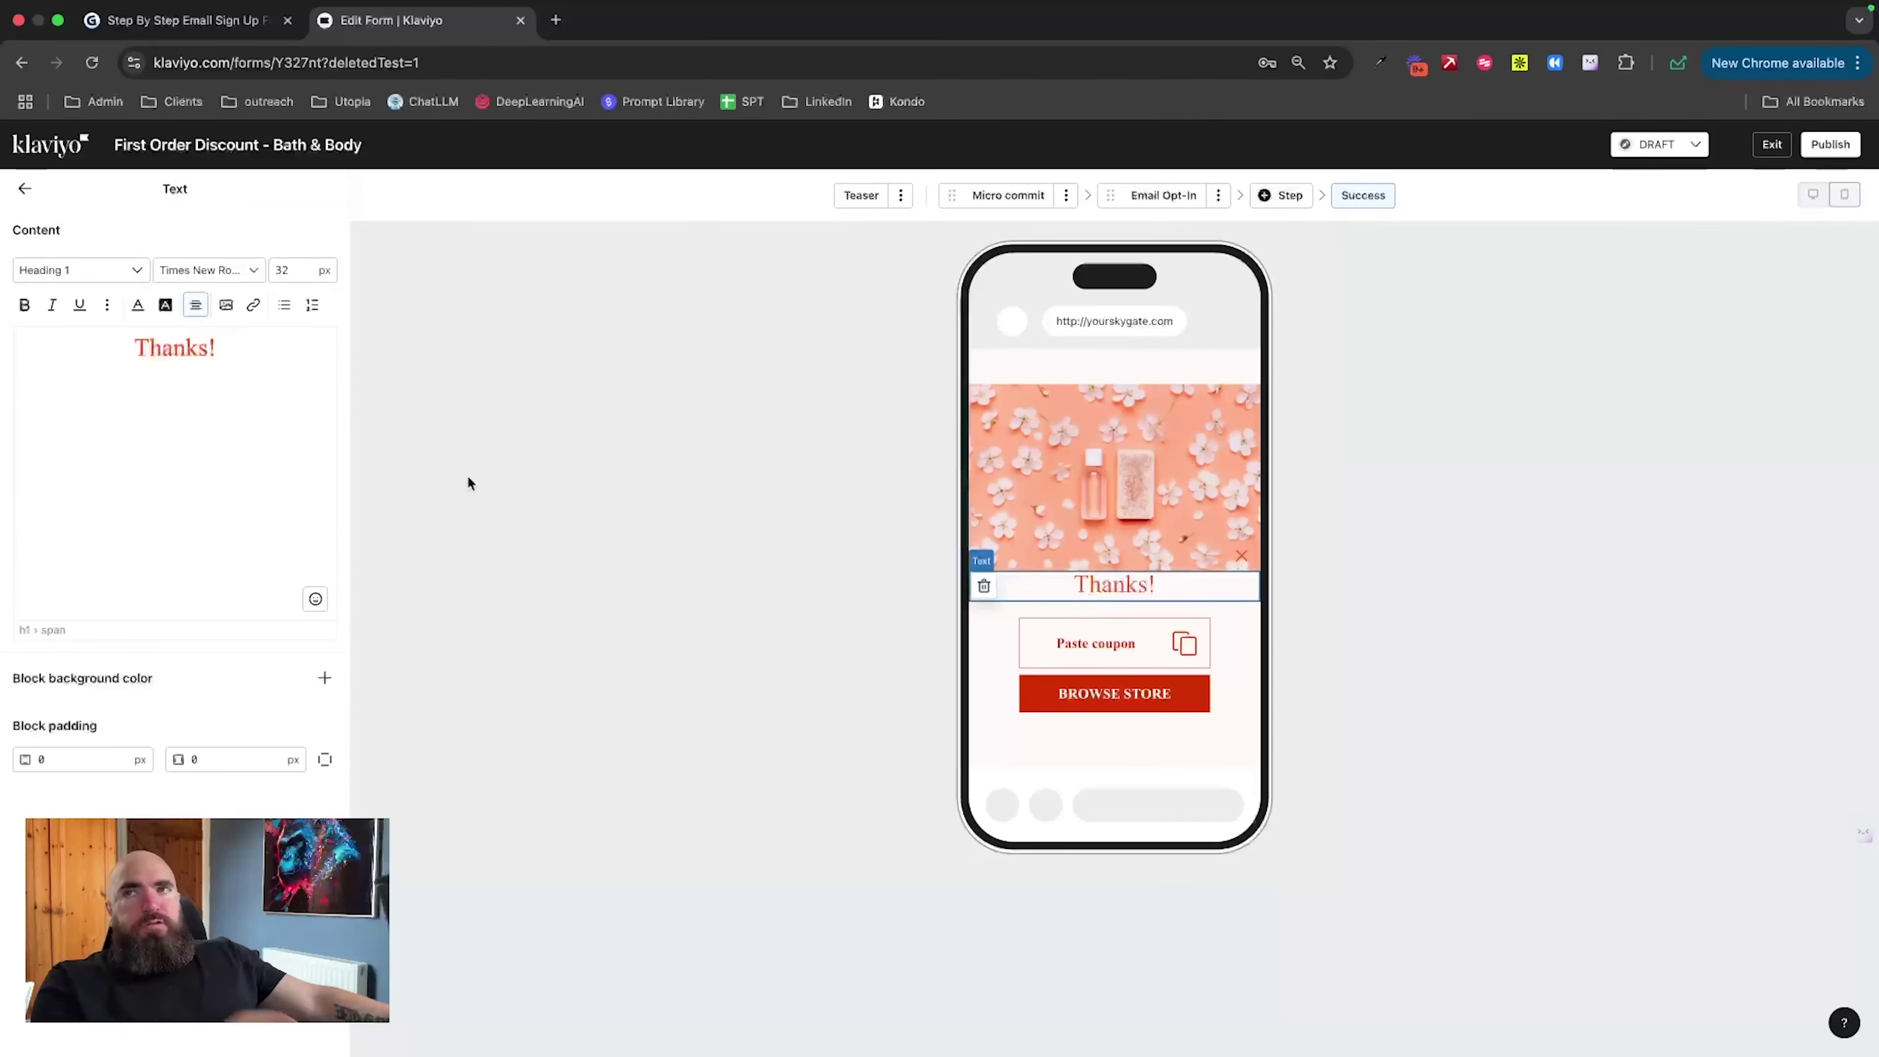
pyautogui.click(133, 348)
pyautogui.press('Return')
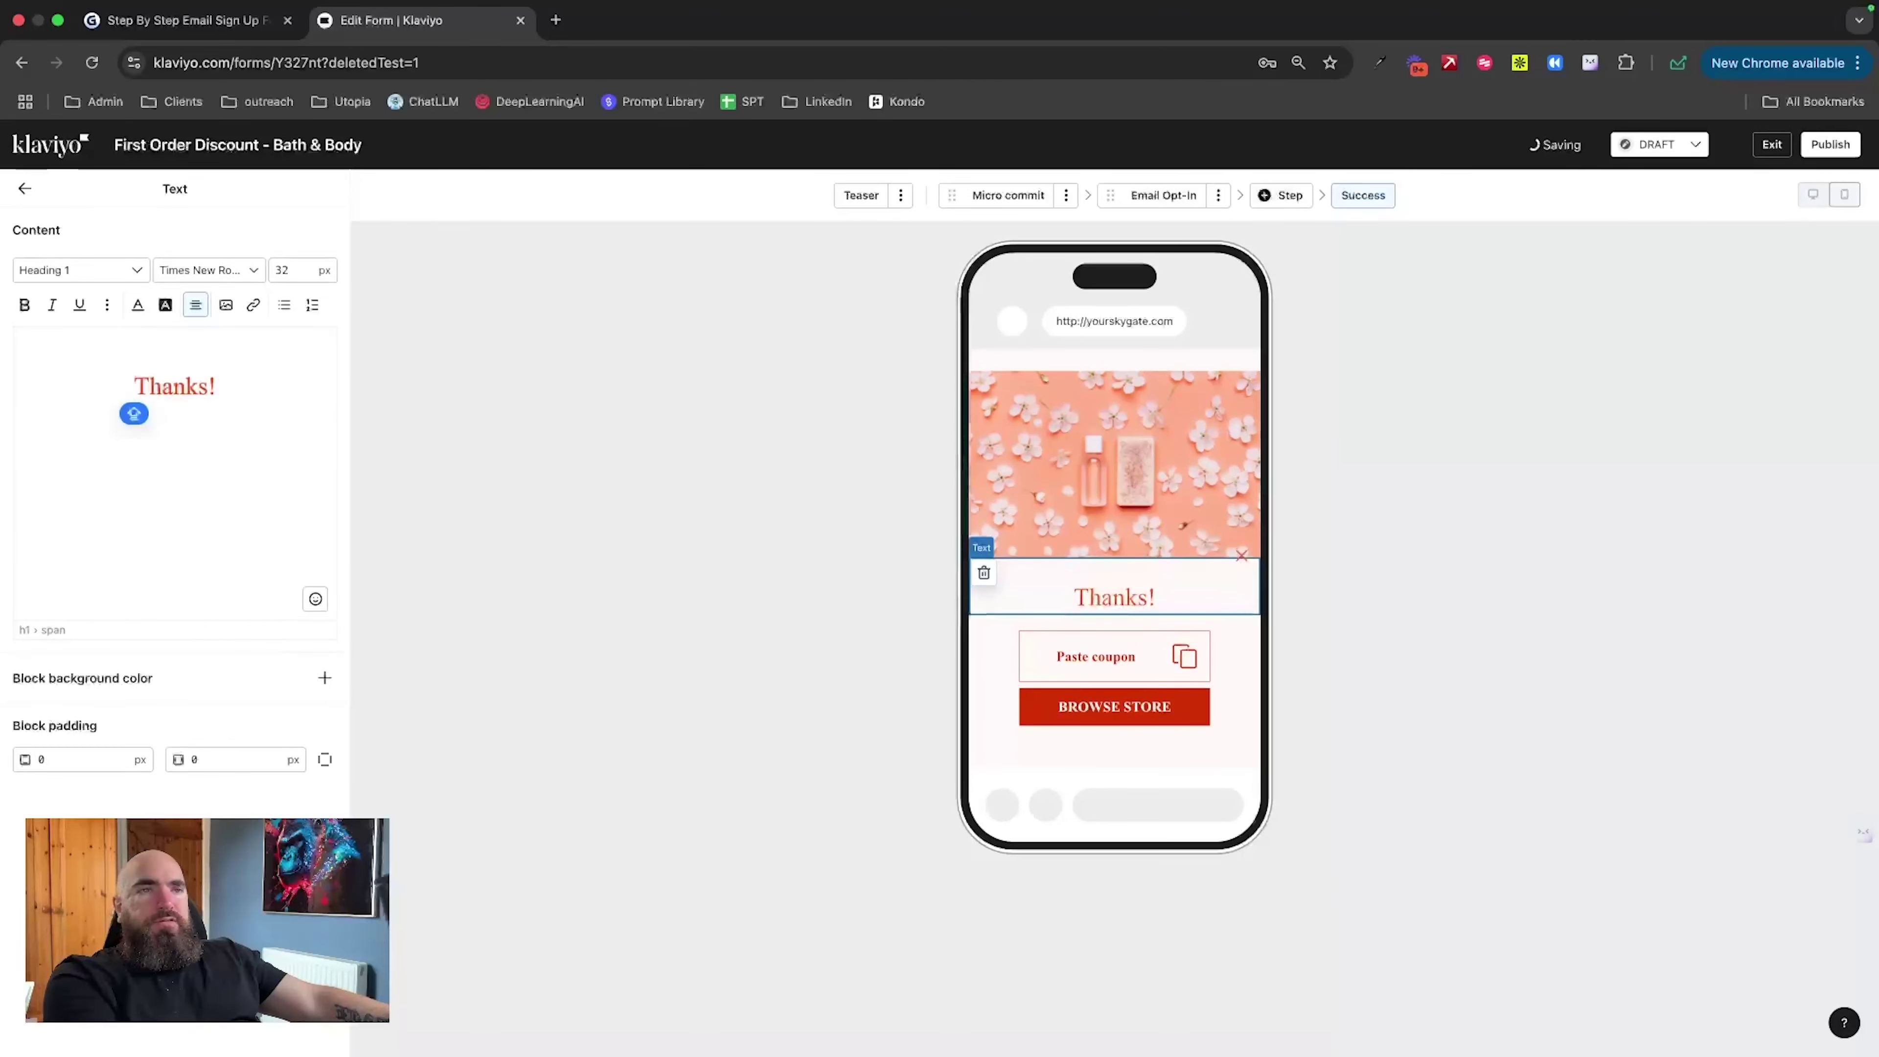
pyautogui.press('BackSpace')
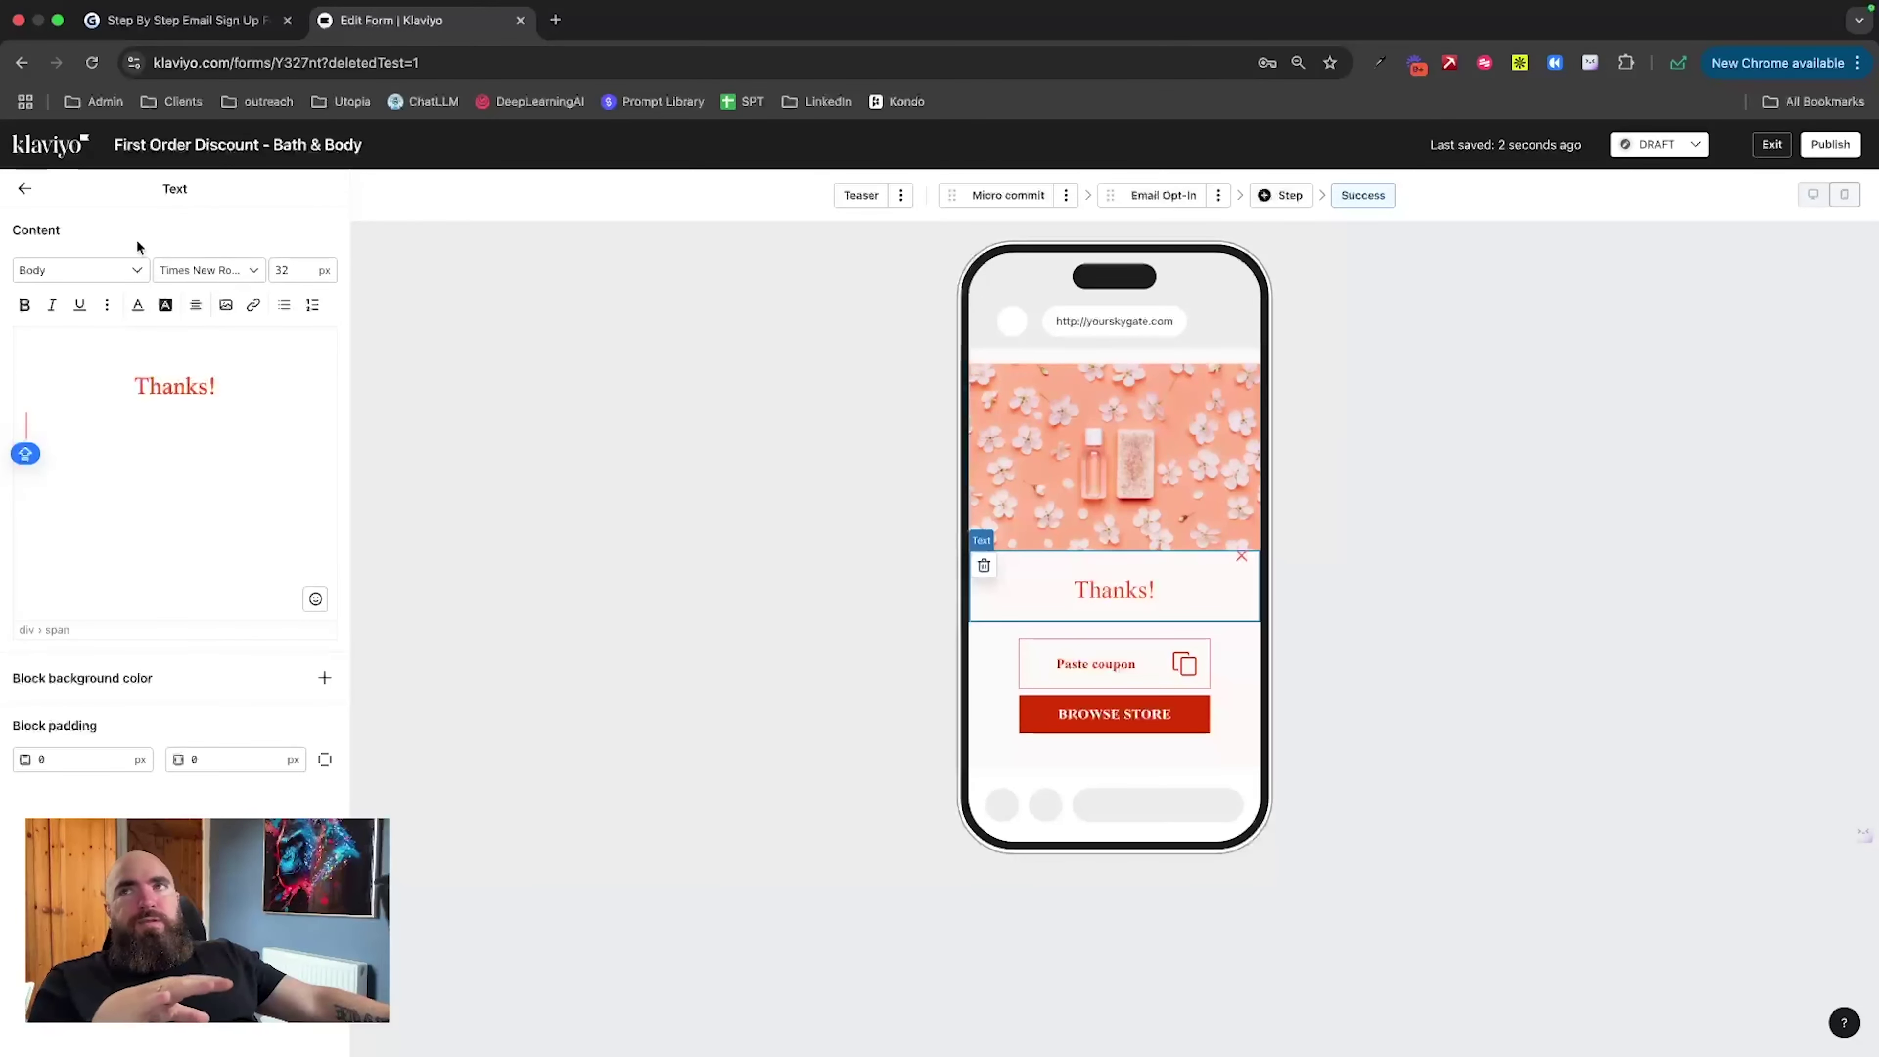
# Step: Leave the form editor for the sign-up forms list, start creating a new form and browse the templates
pyautogui.click(37, 159)
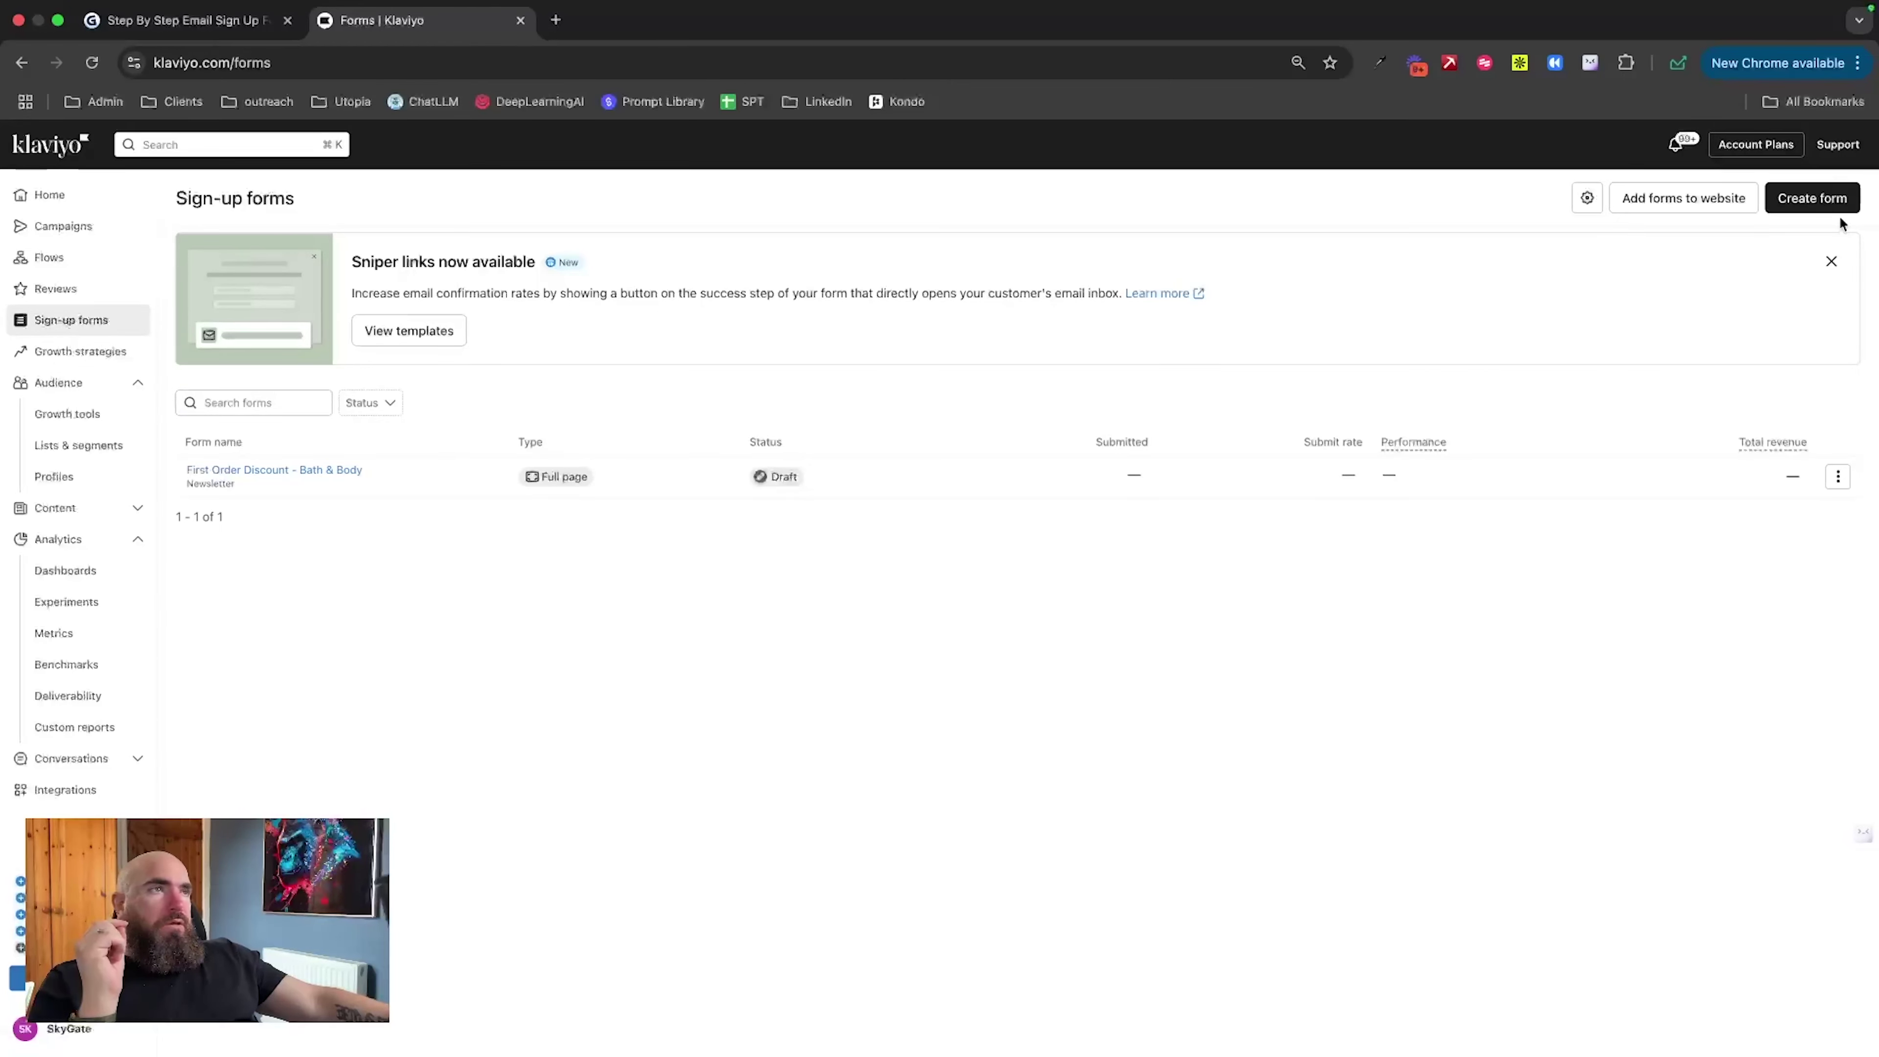
pyautogui.click(1826, 198)
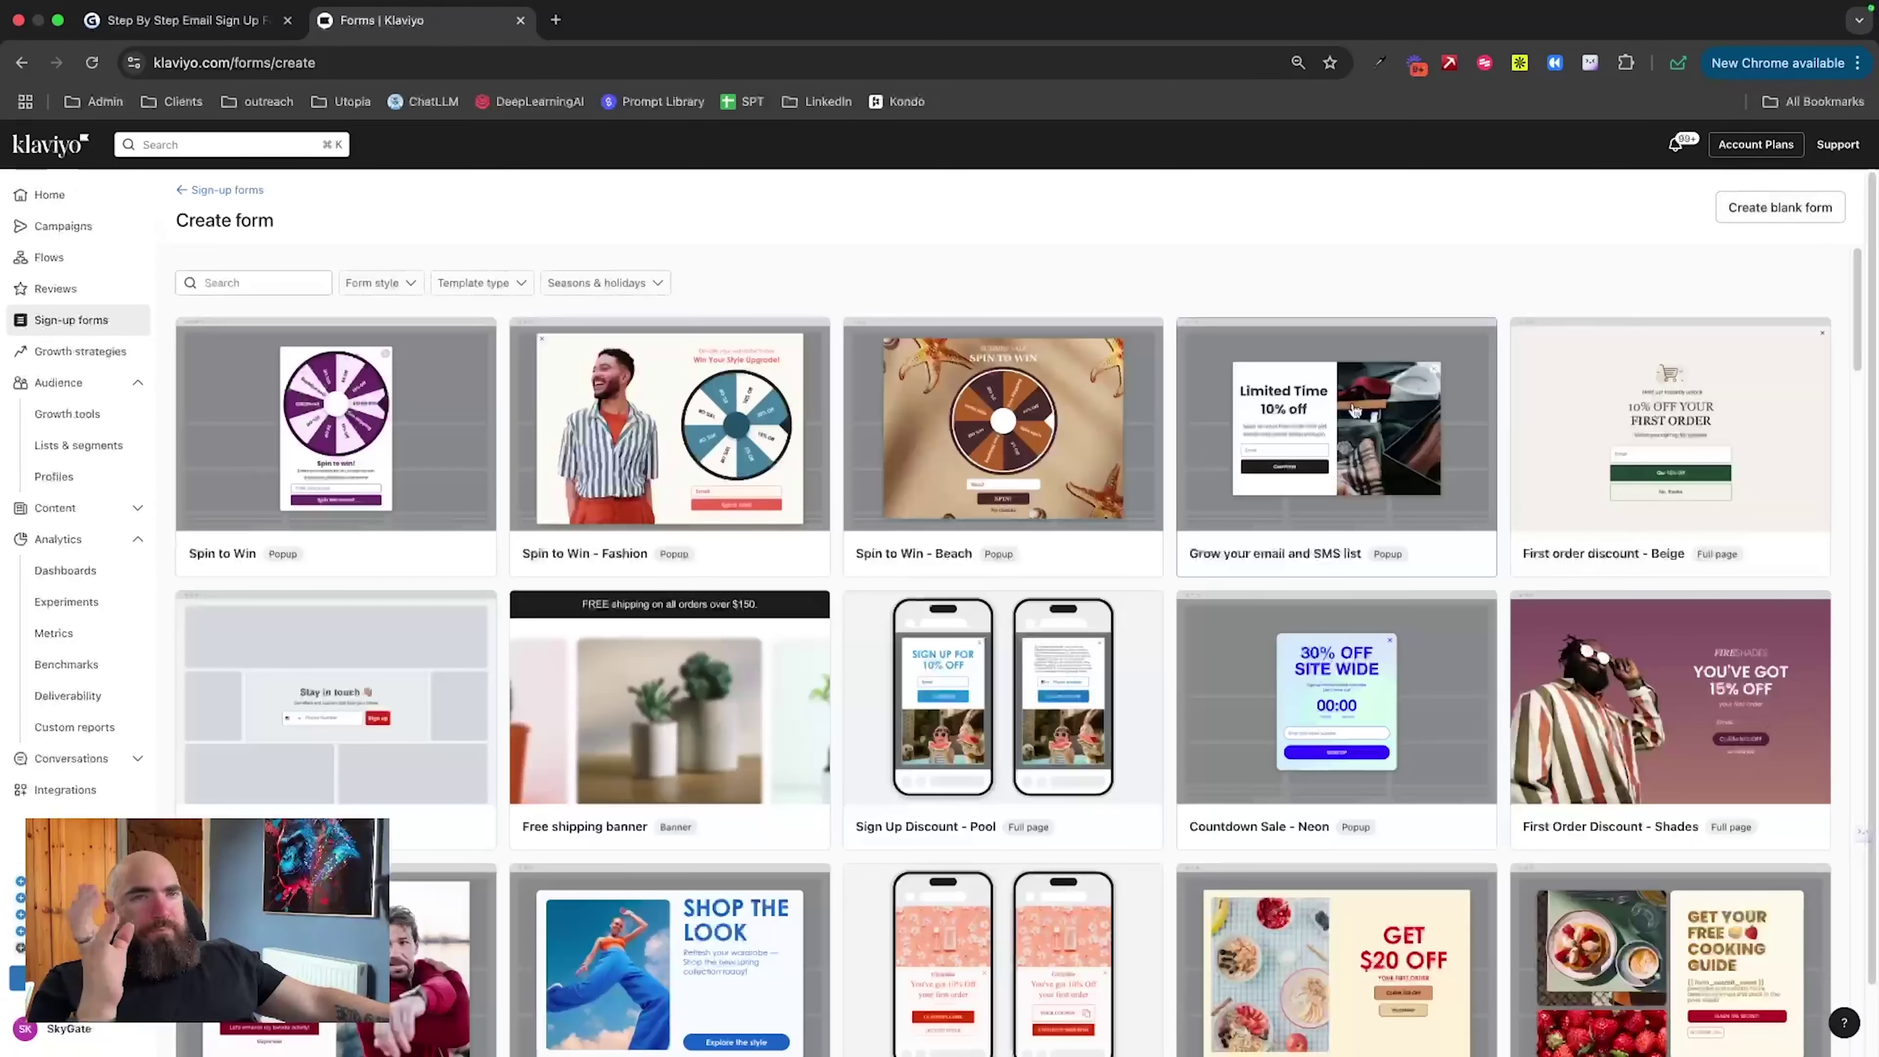
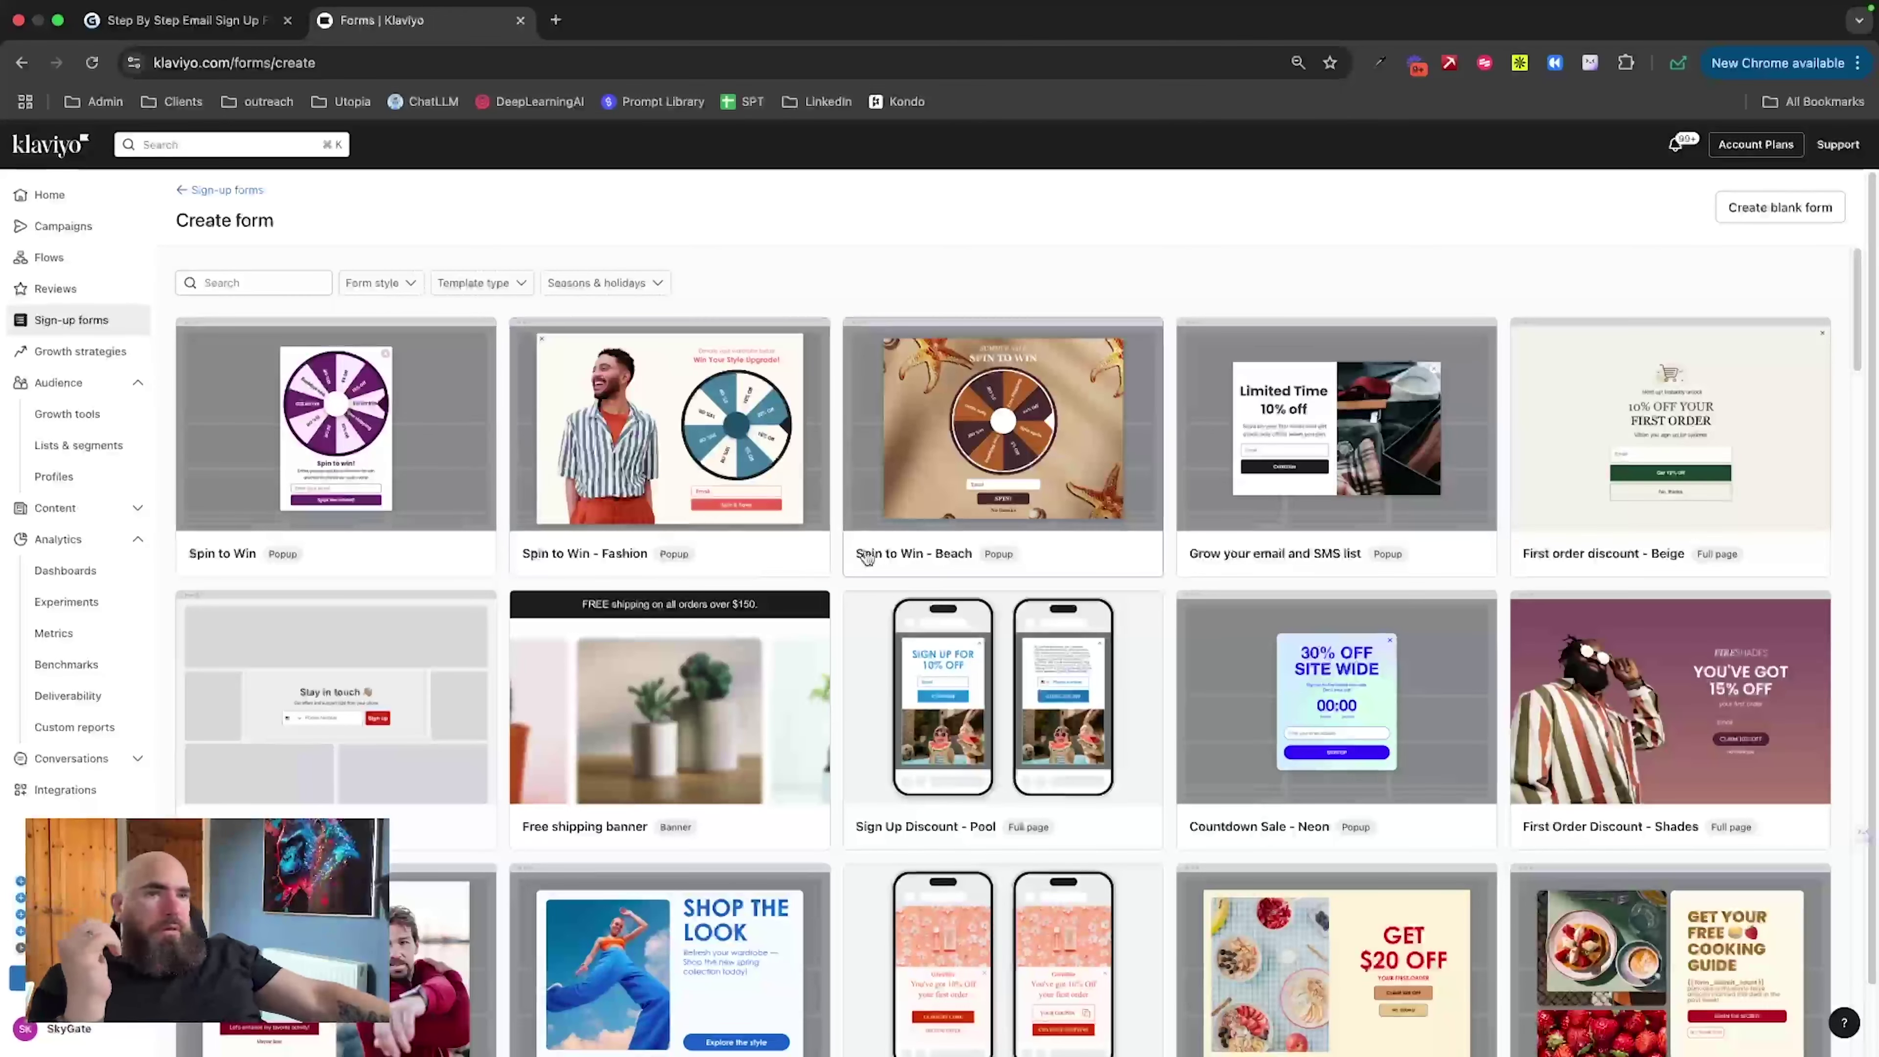
pyautogui.scroll(-1, 1295, 624)
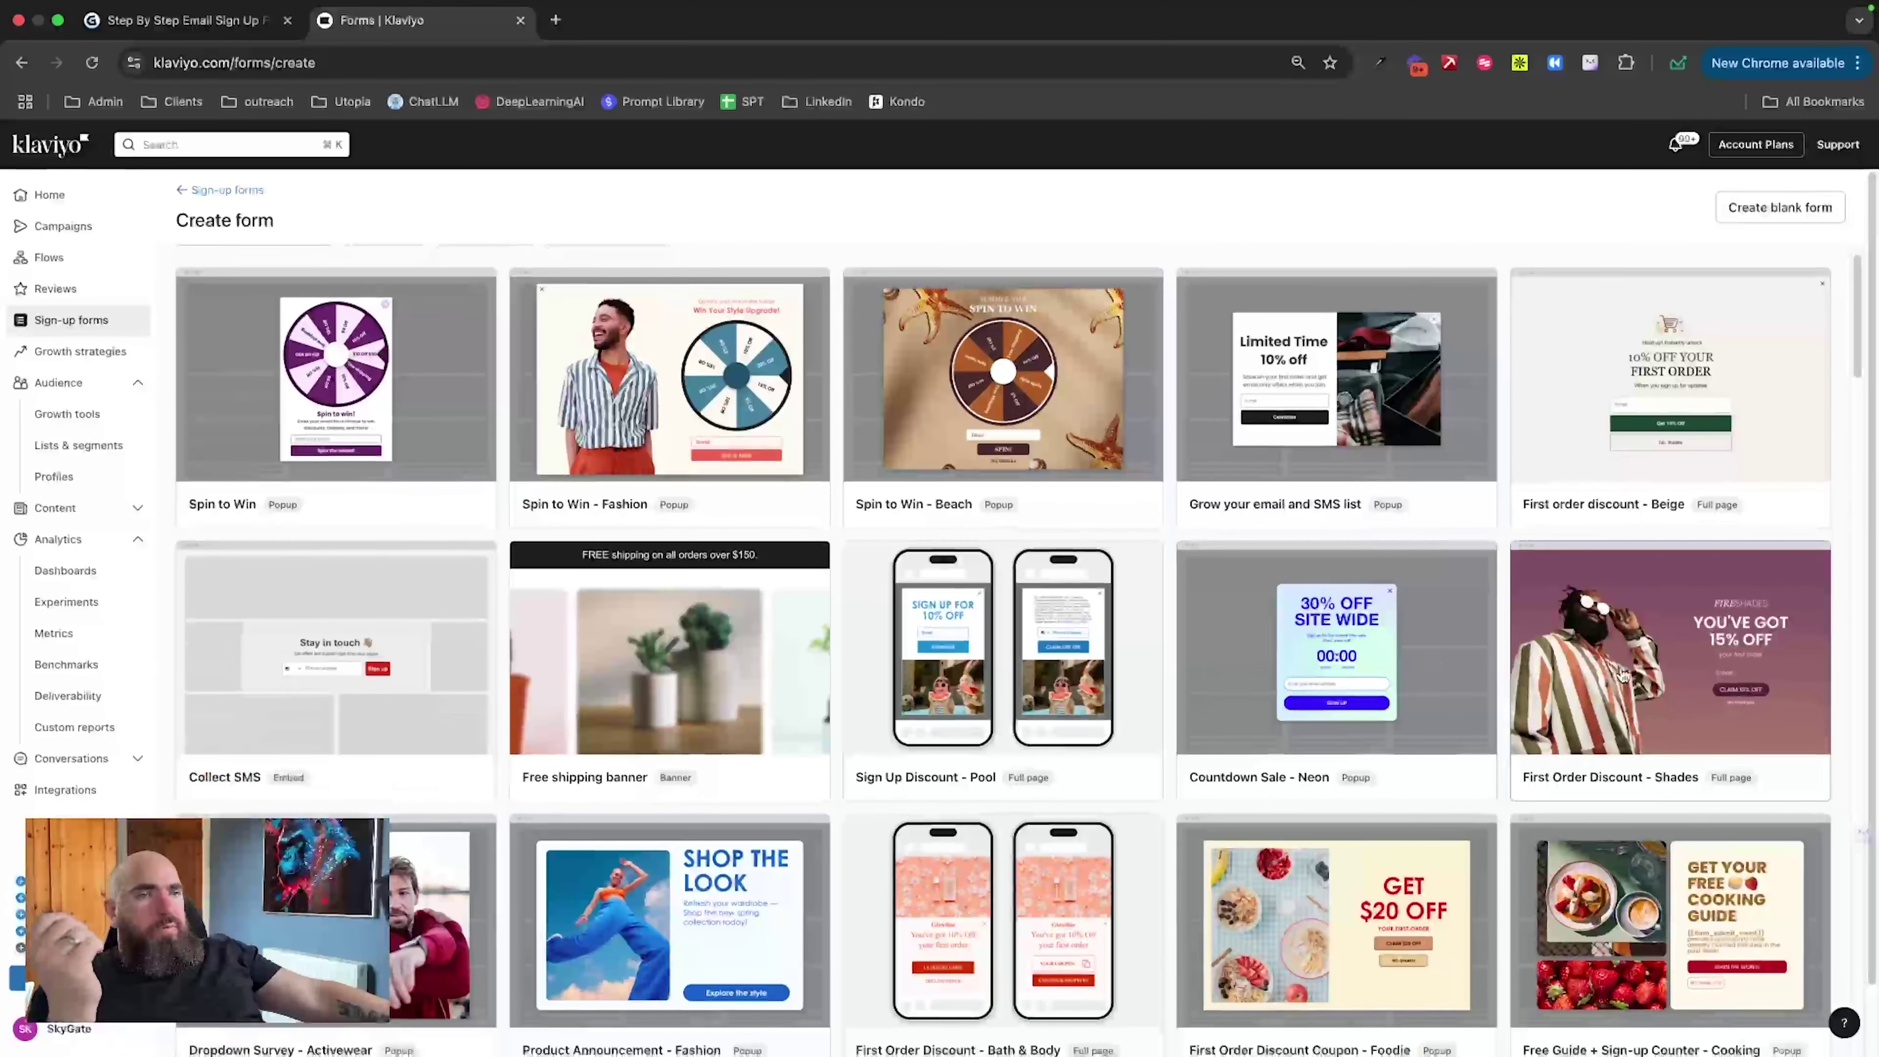
pyautogui.scroll(-1, 1622, 673)
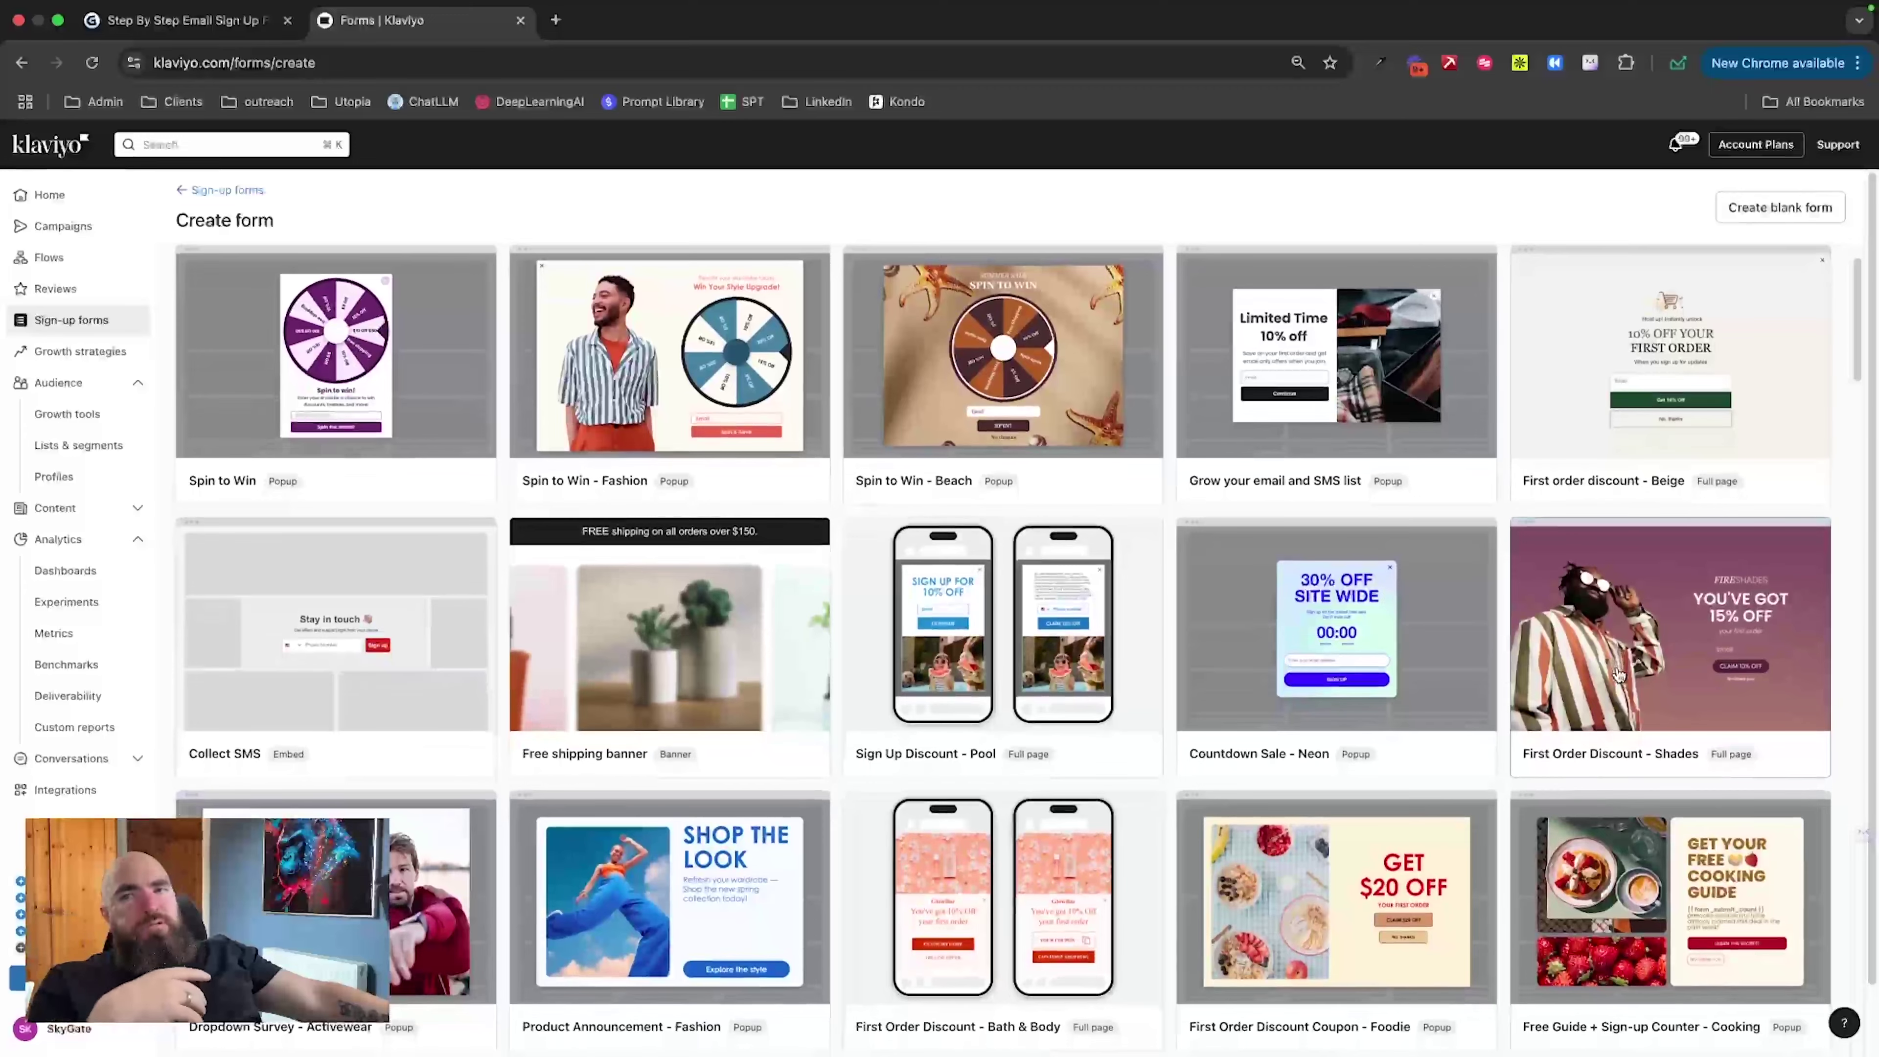
pyautogui.scroll(-2, 1618, 673)
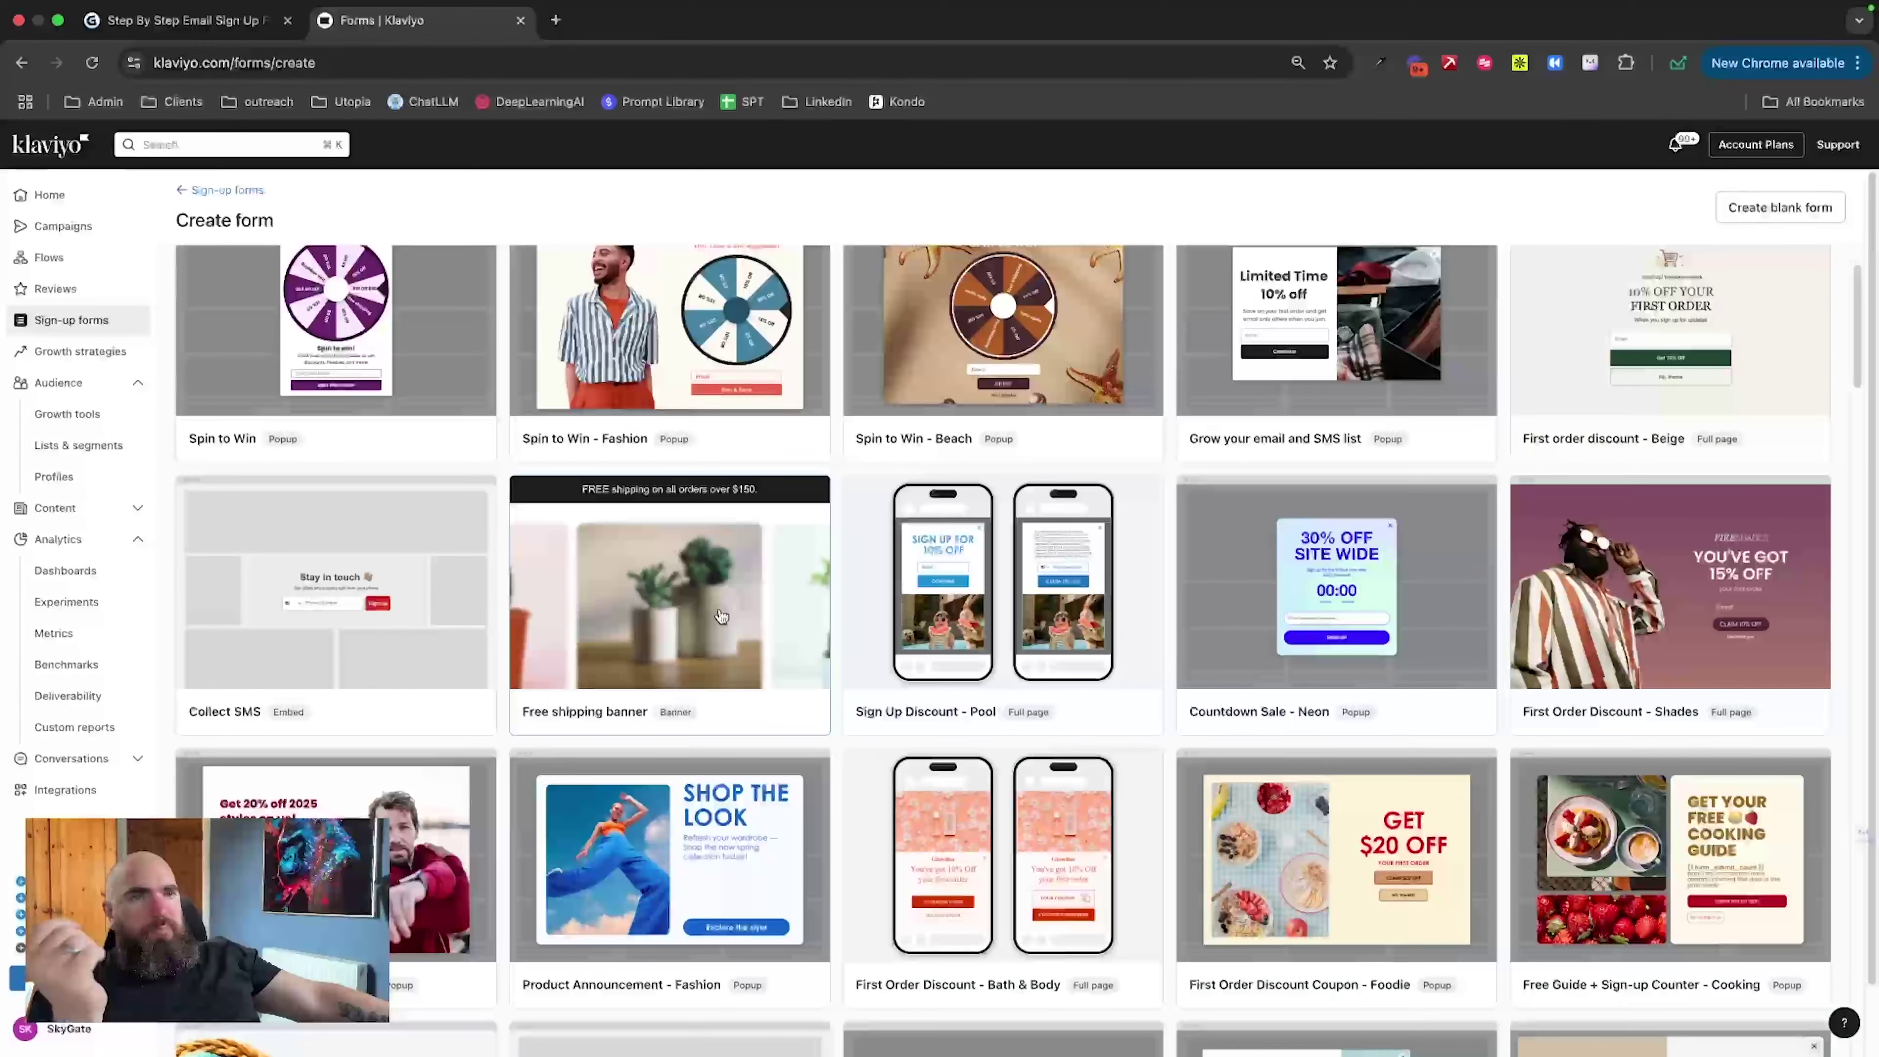
pyautogui.scroll(-4, 725, 622)
pyautogui.scroll(-5, 733, 630)
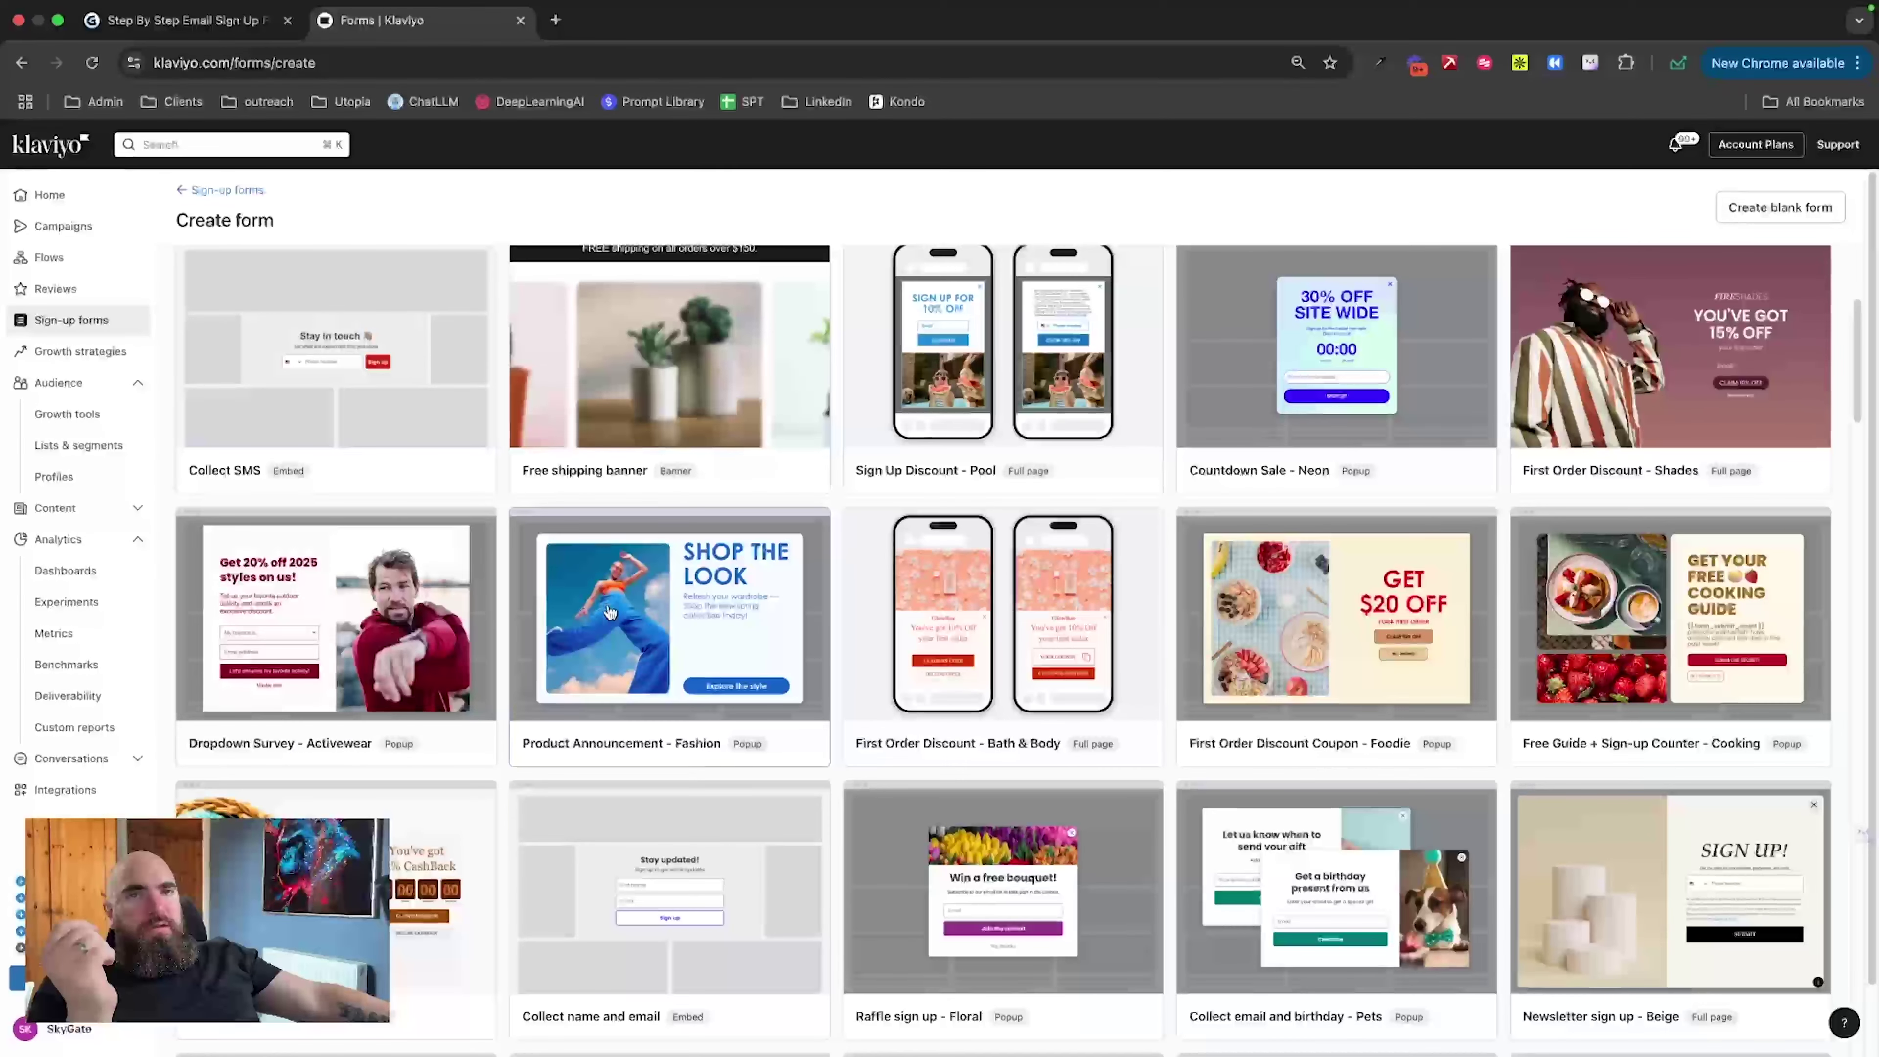
# Step: Create a form from the Product Announcement - Fashion template with Newsletter as its email subscriber list
pyautogui.click(719, 629)
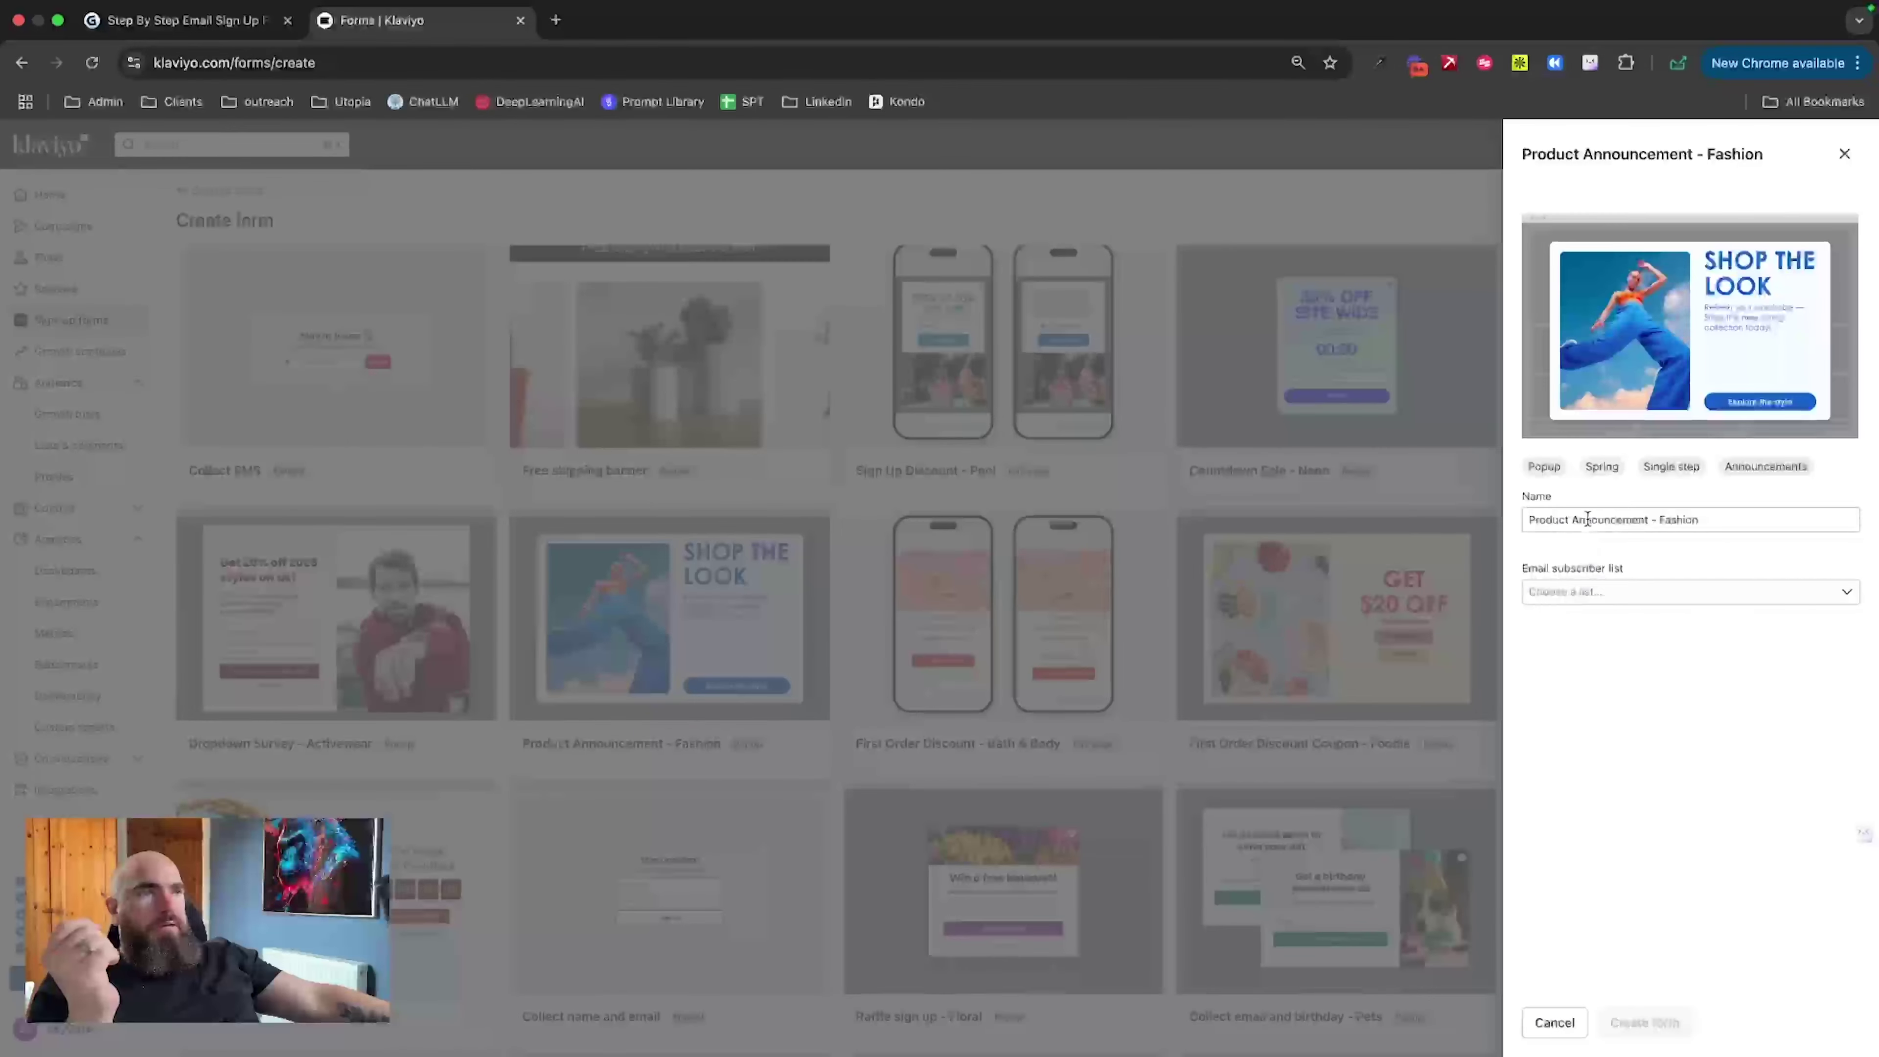
pyautogui.click(1584, 604)
pyautogui.click(1577, 661)
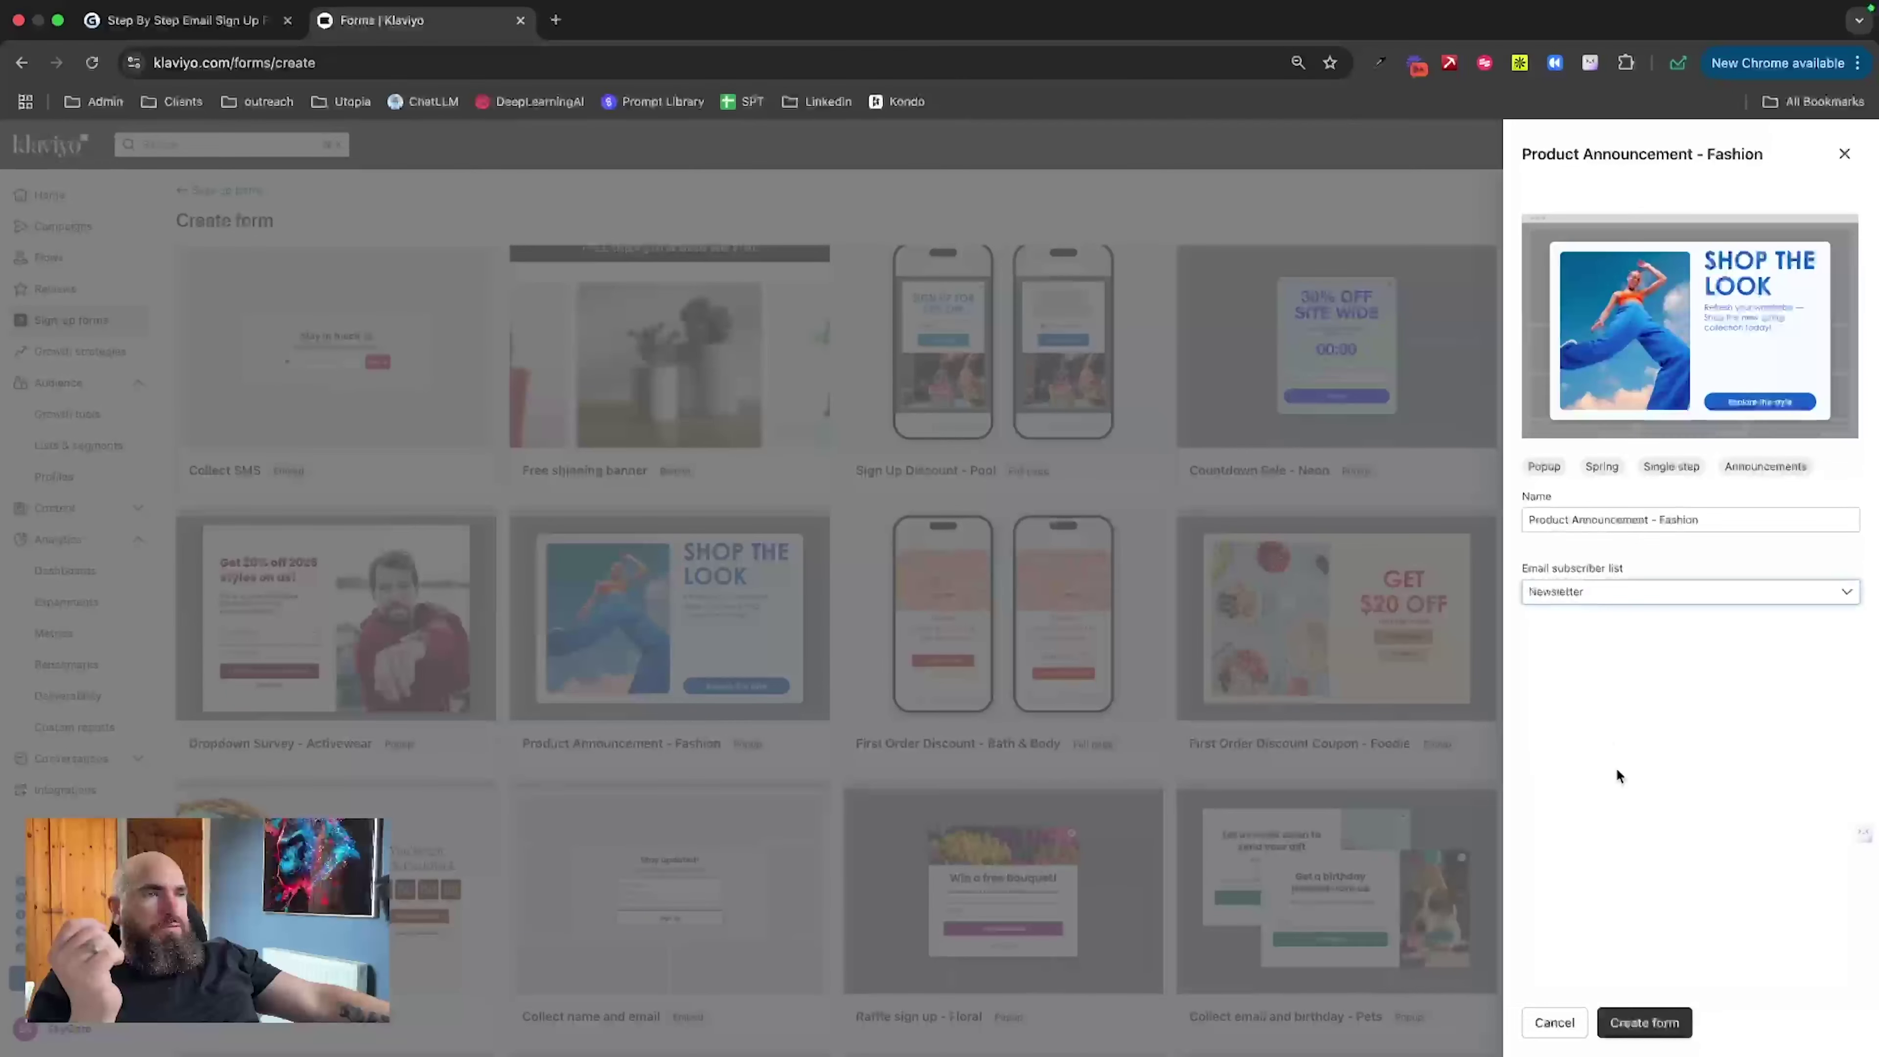
pyautogui.click(1664, 1022)
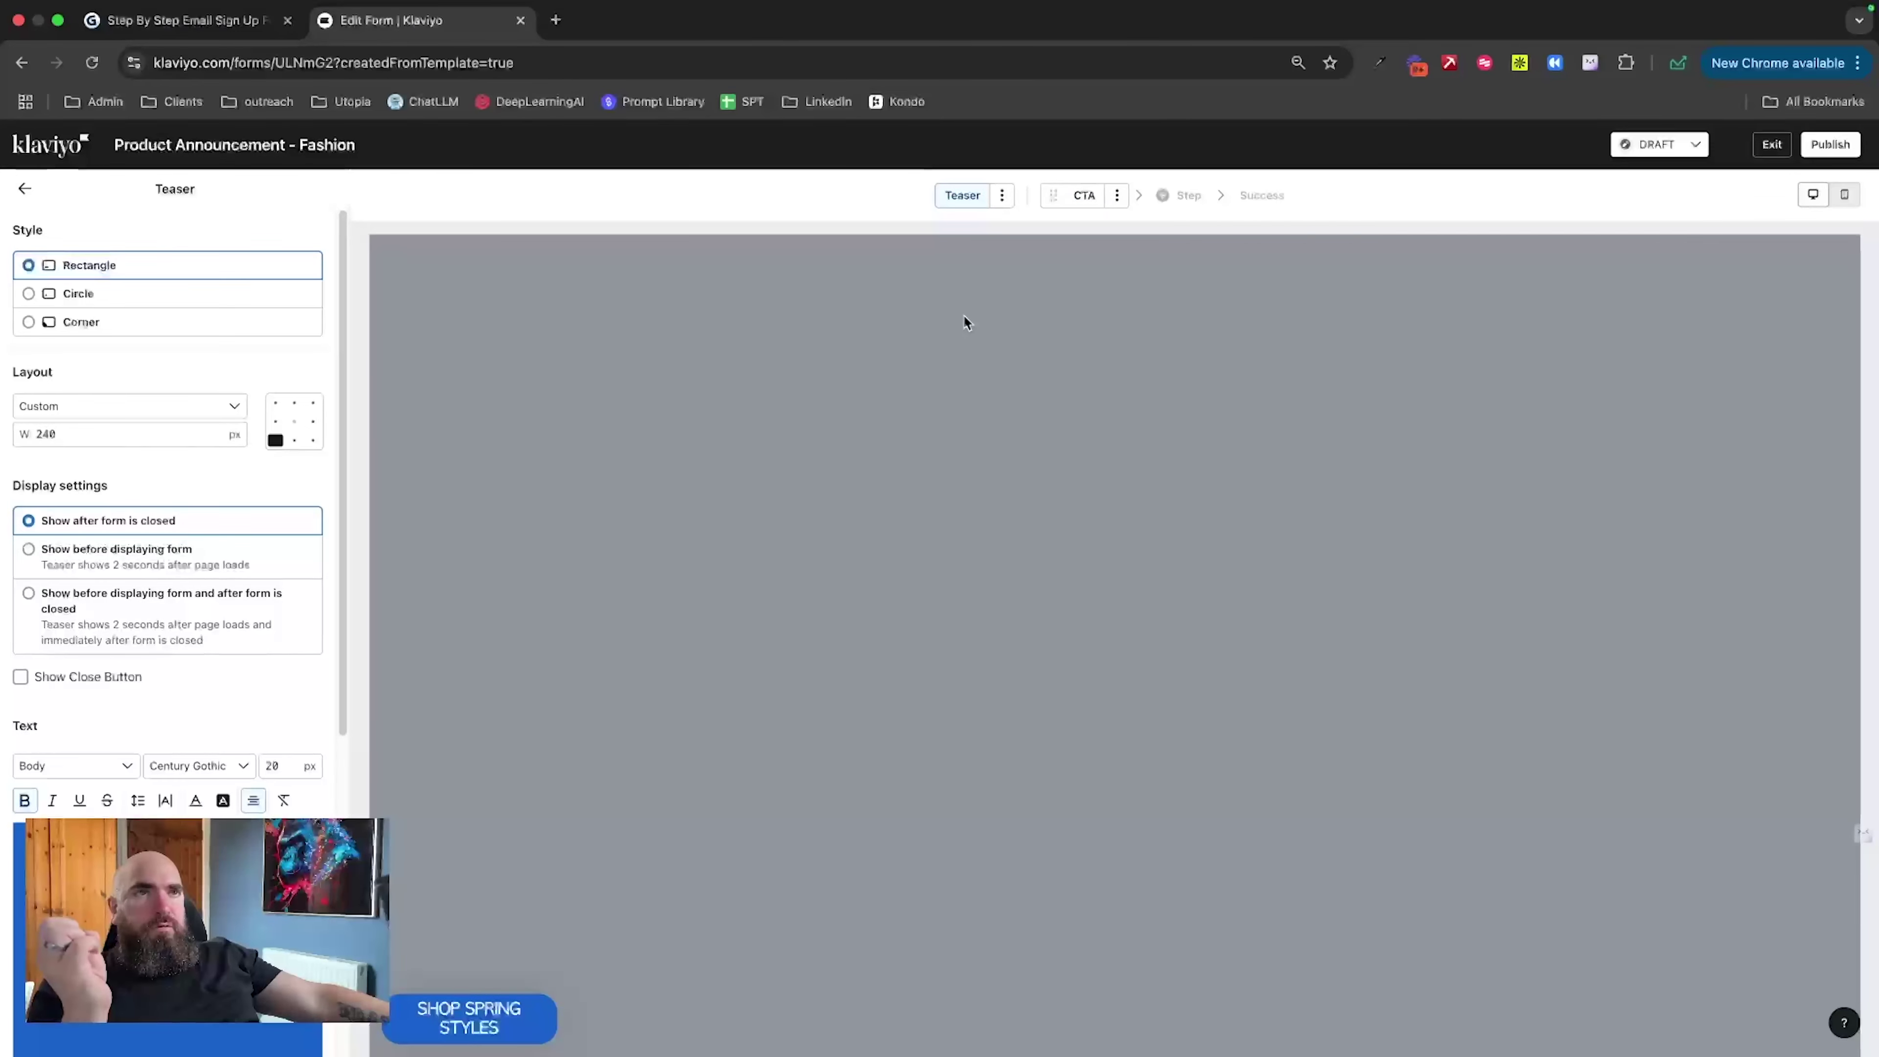
# Step: Open the CTA step and set the form's visitor targeting to Show to all visitors
pyautogui.click(1080, 197)
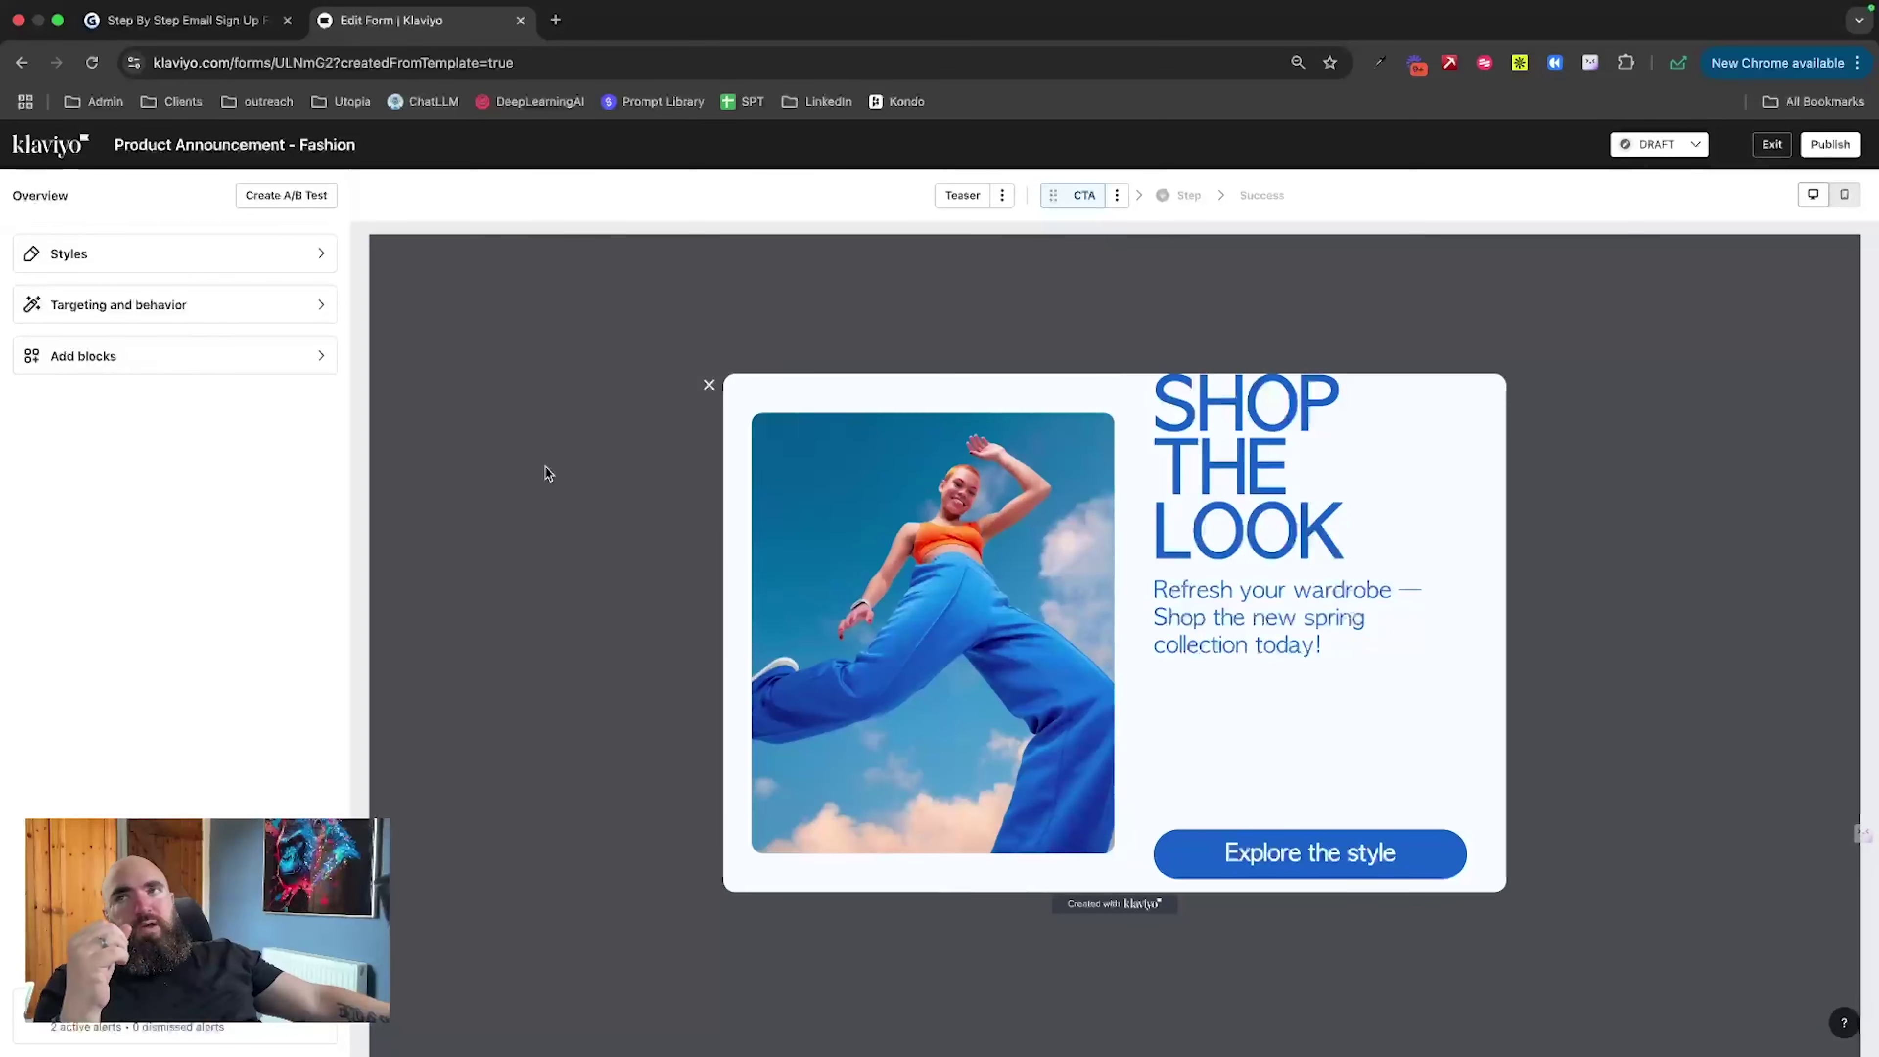
pyautogui.click(266, 303)
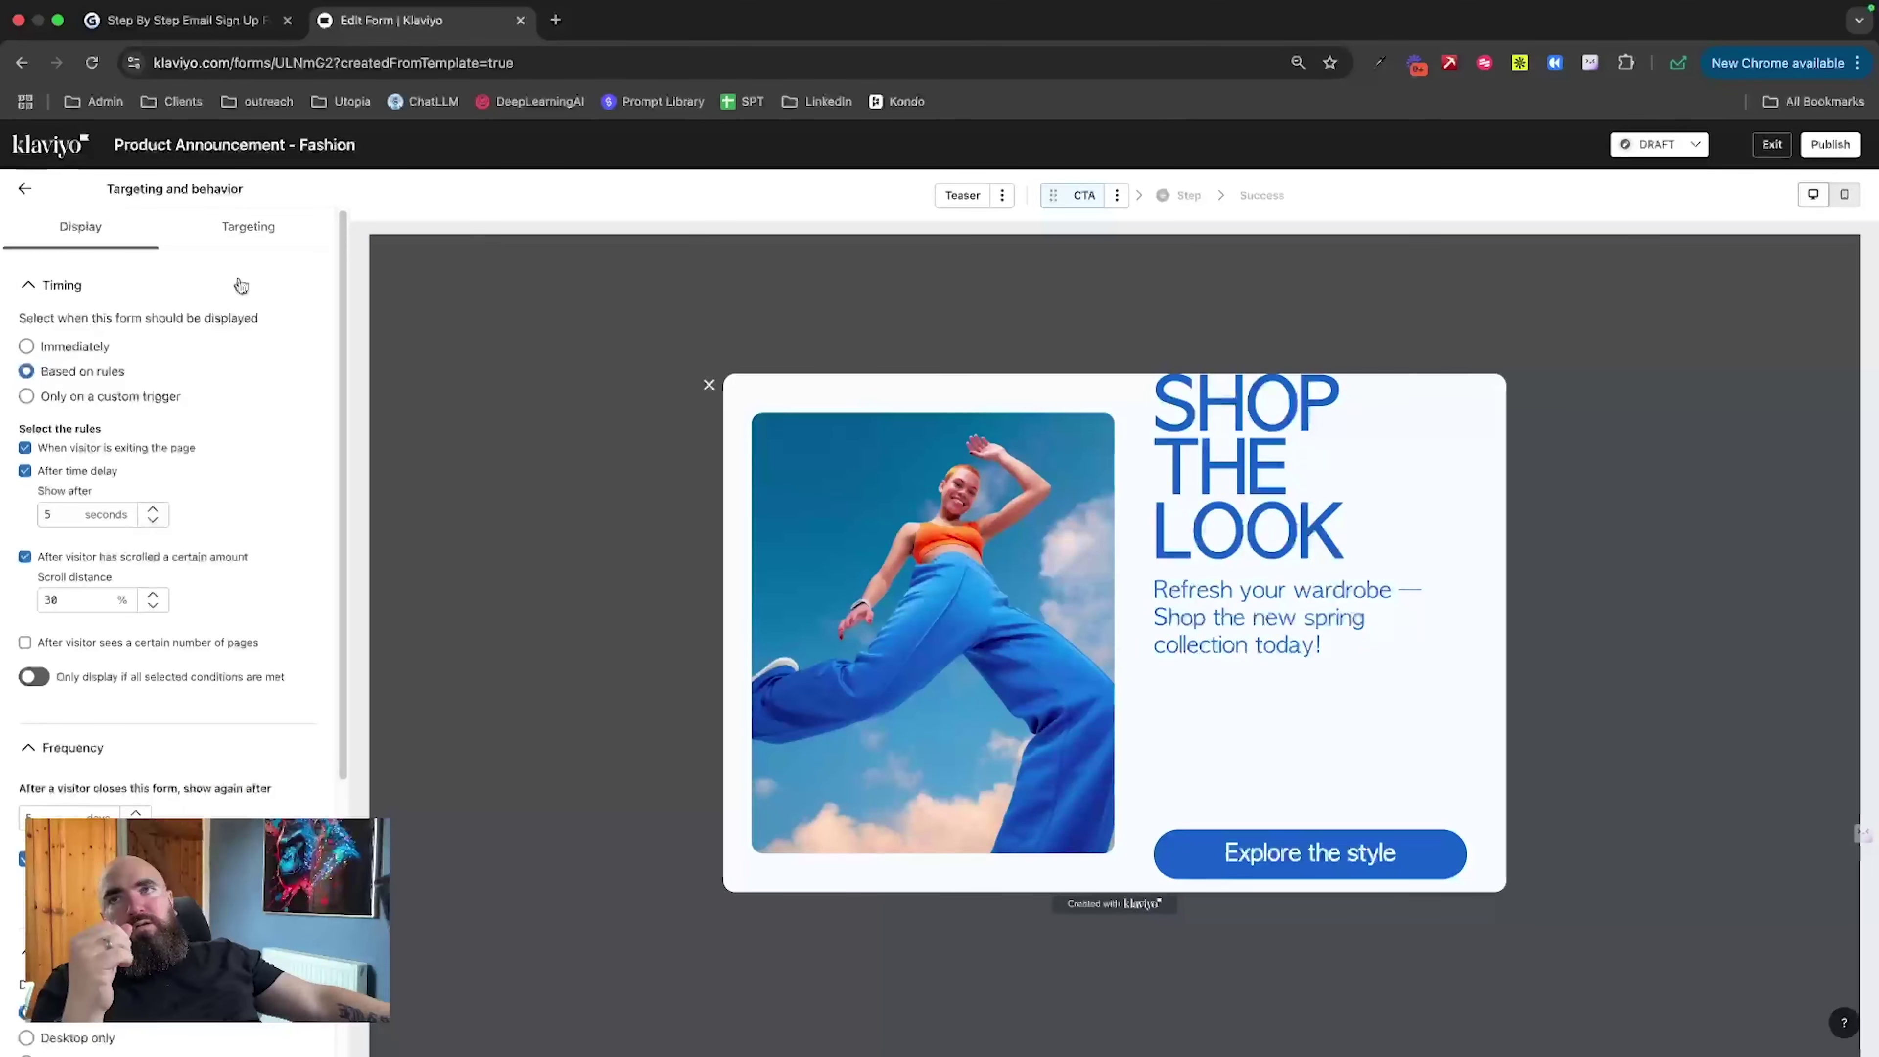
pyautogui.click(243, 247)
pyautogui.click(162, 320)
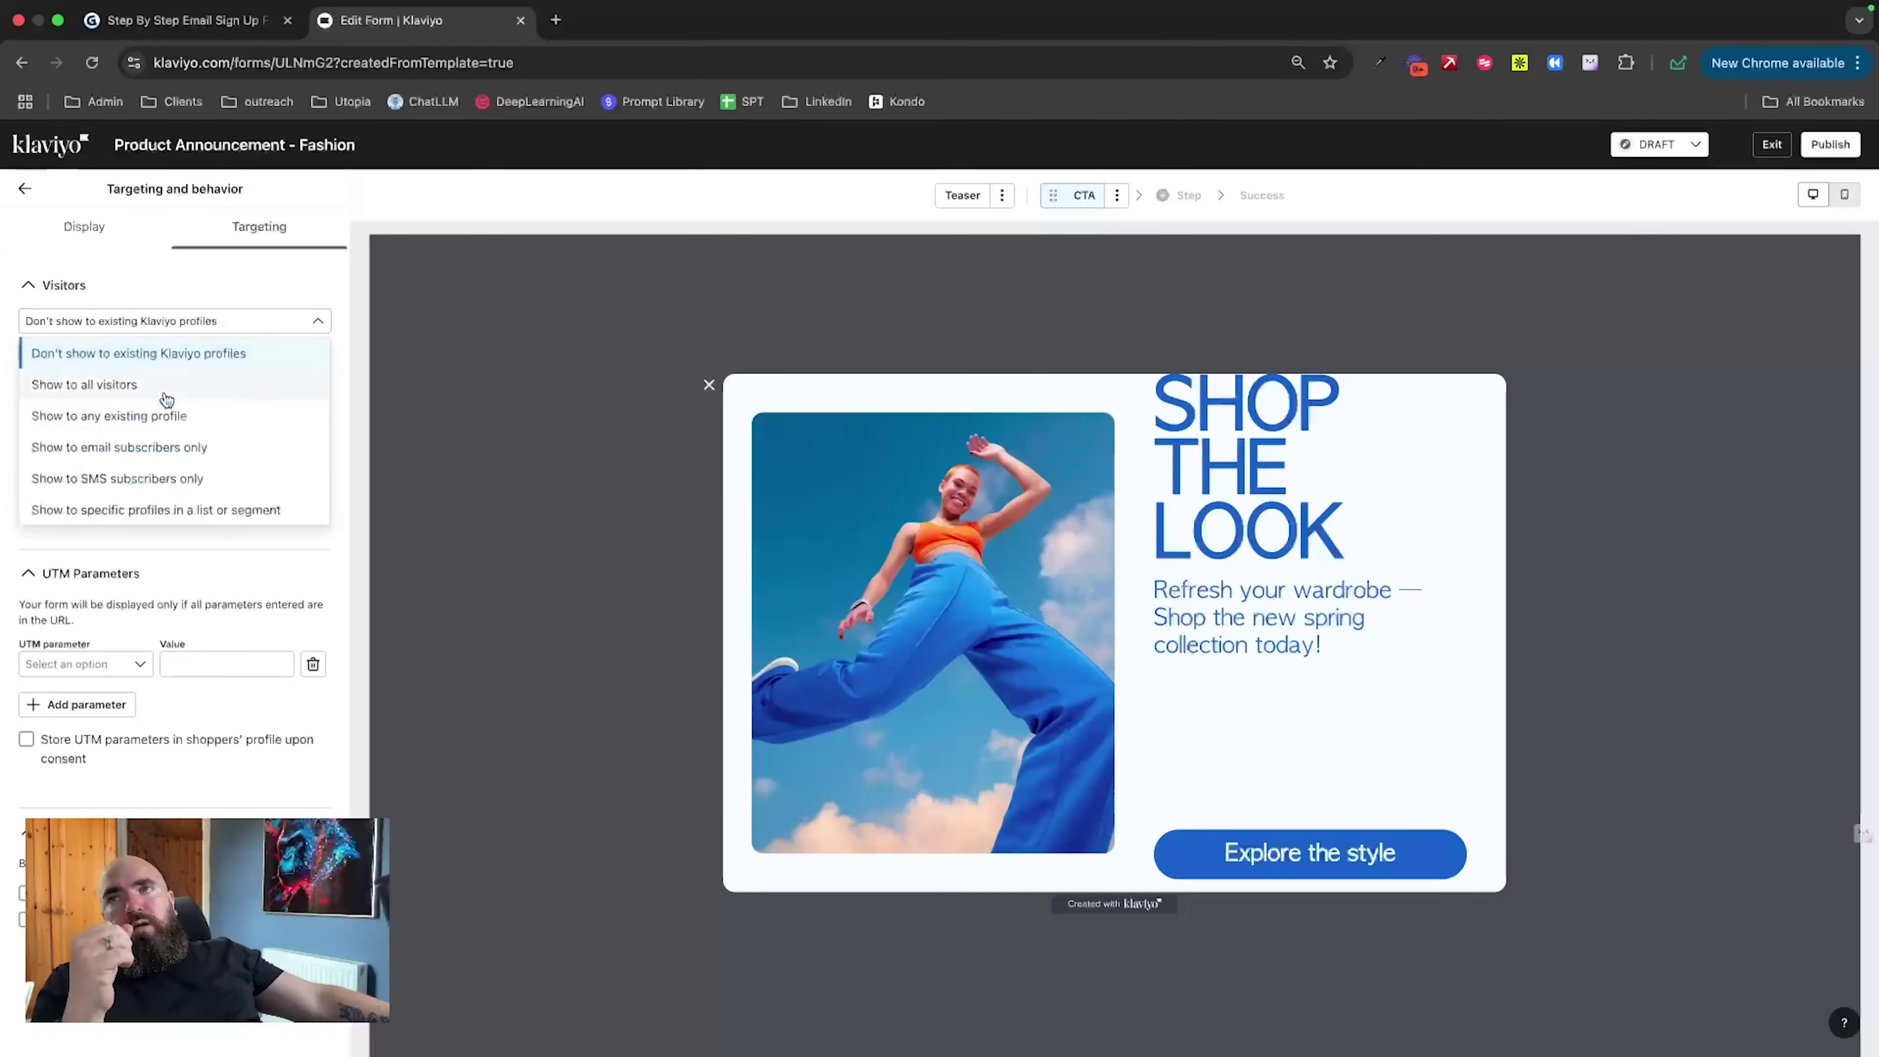
pyautogui.click(143, 398)
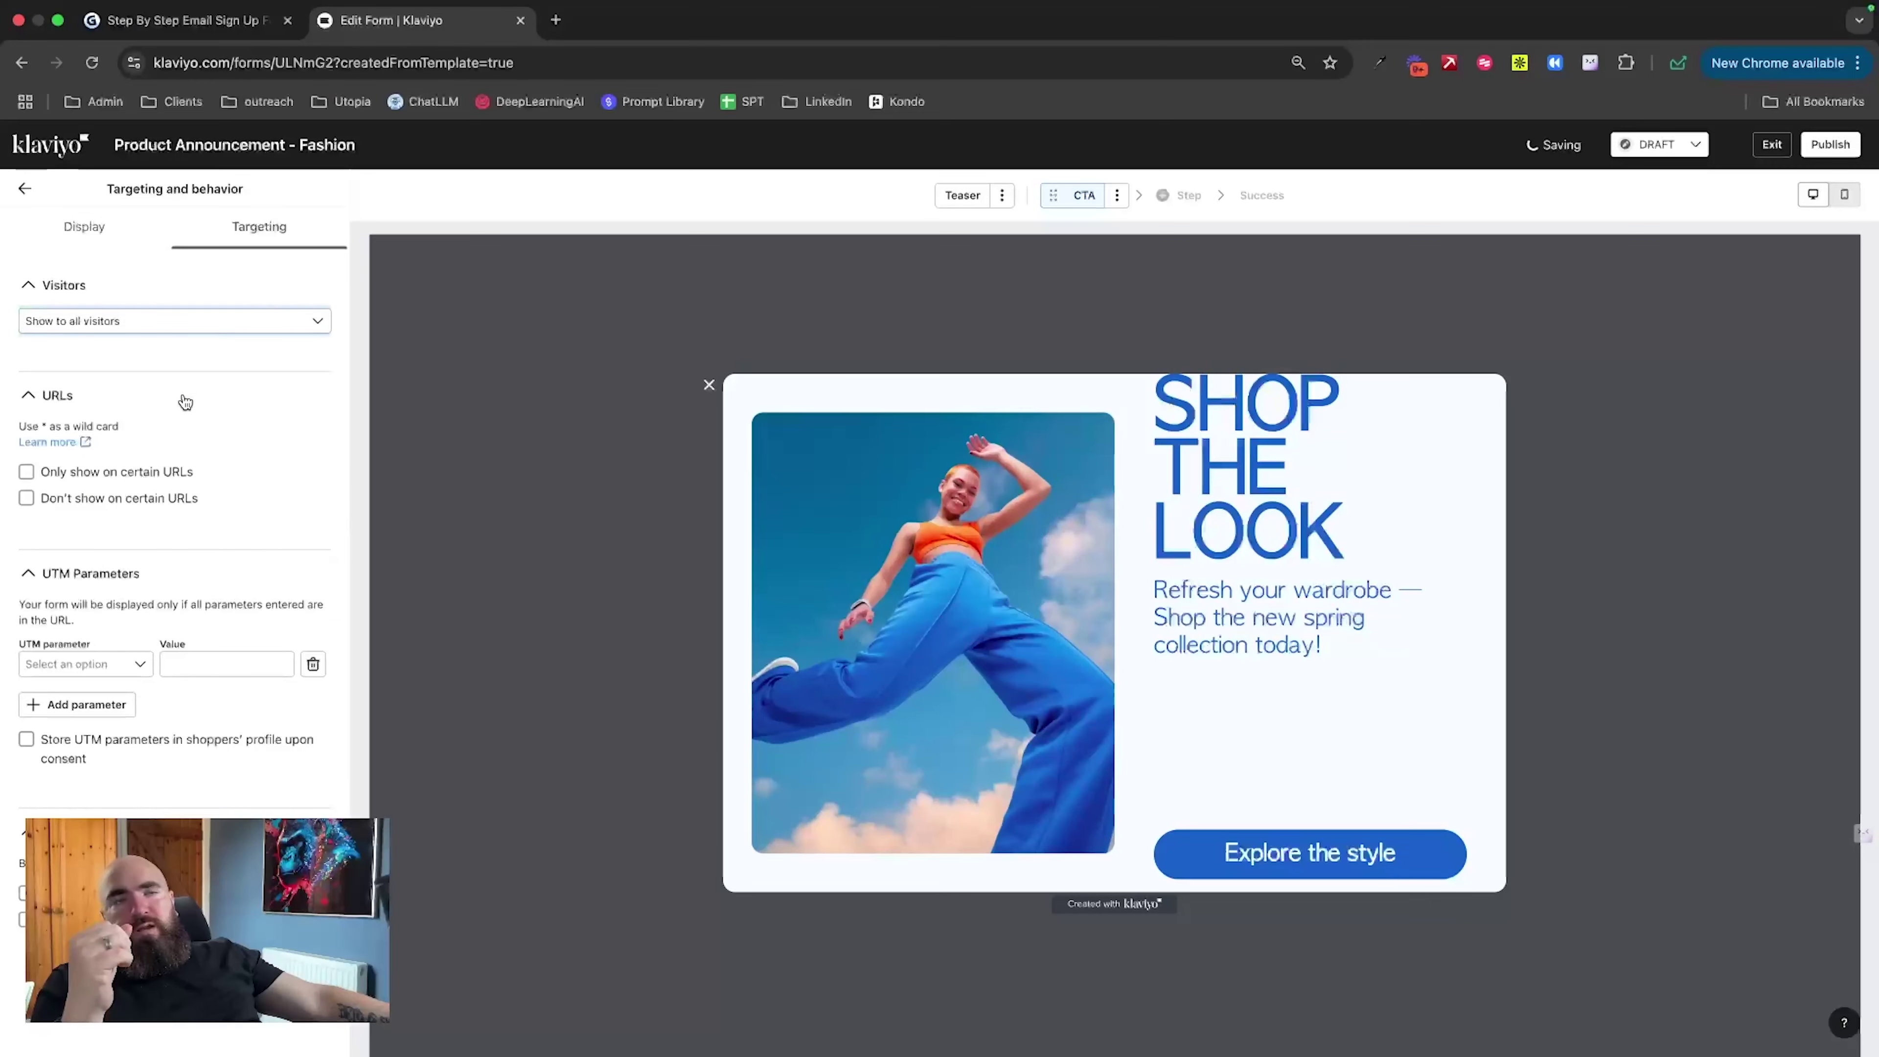
# Step: Open the settings of the "Explore the style" button and its Destination URL for editing
pyautogui.click(1257, 859)
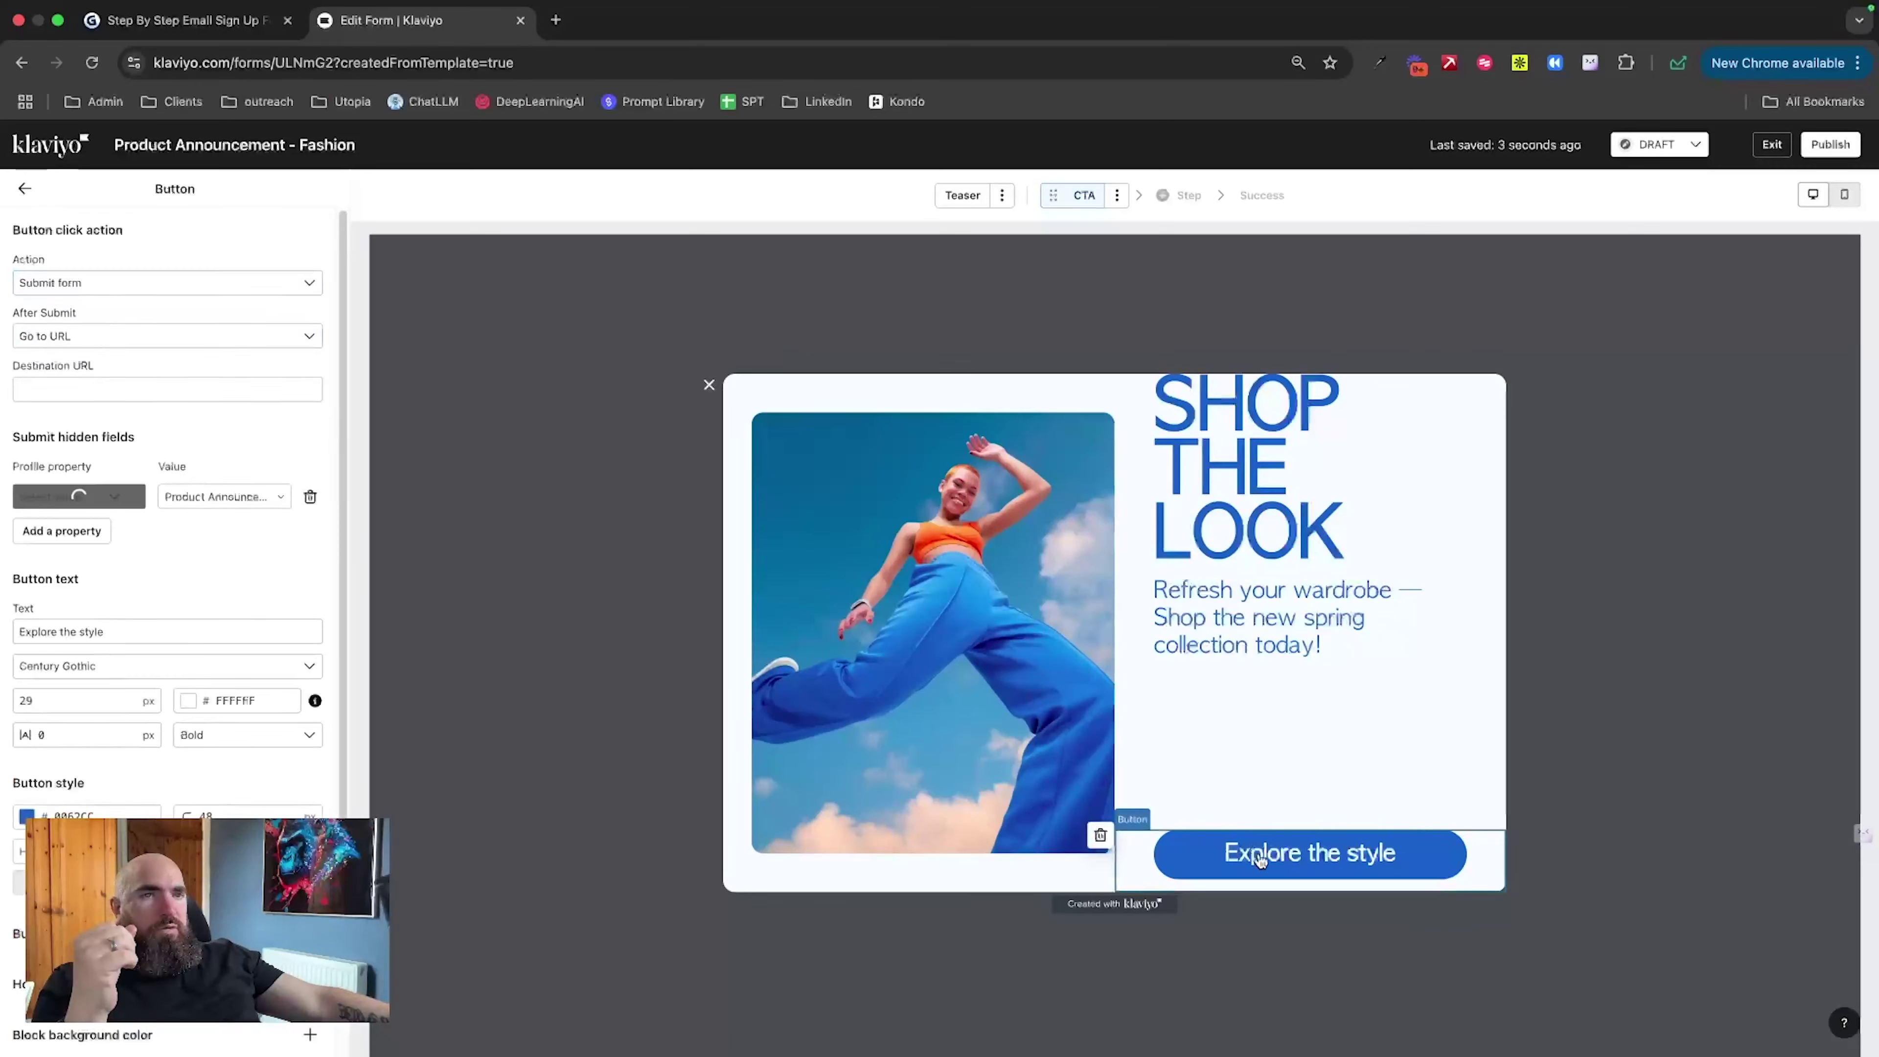
pyautogui.click(104, 382)
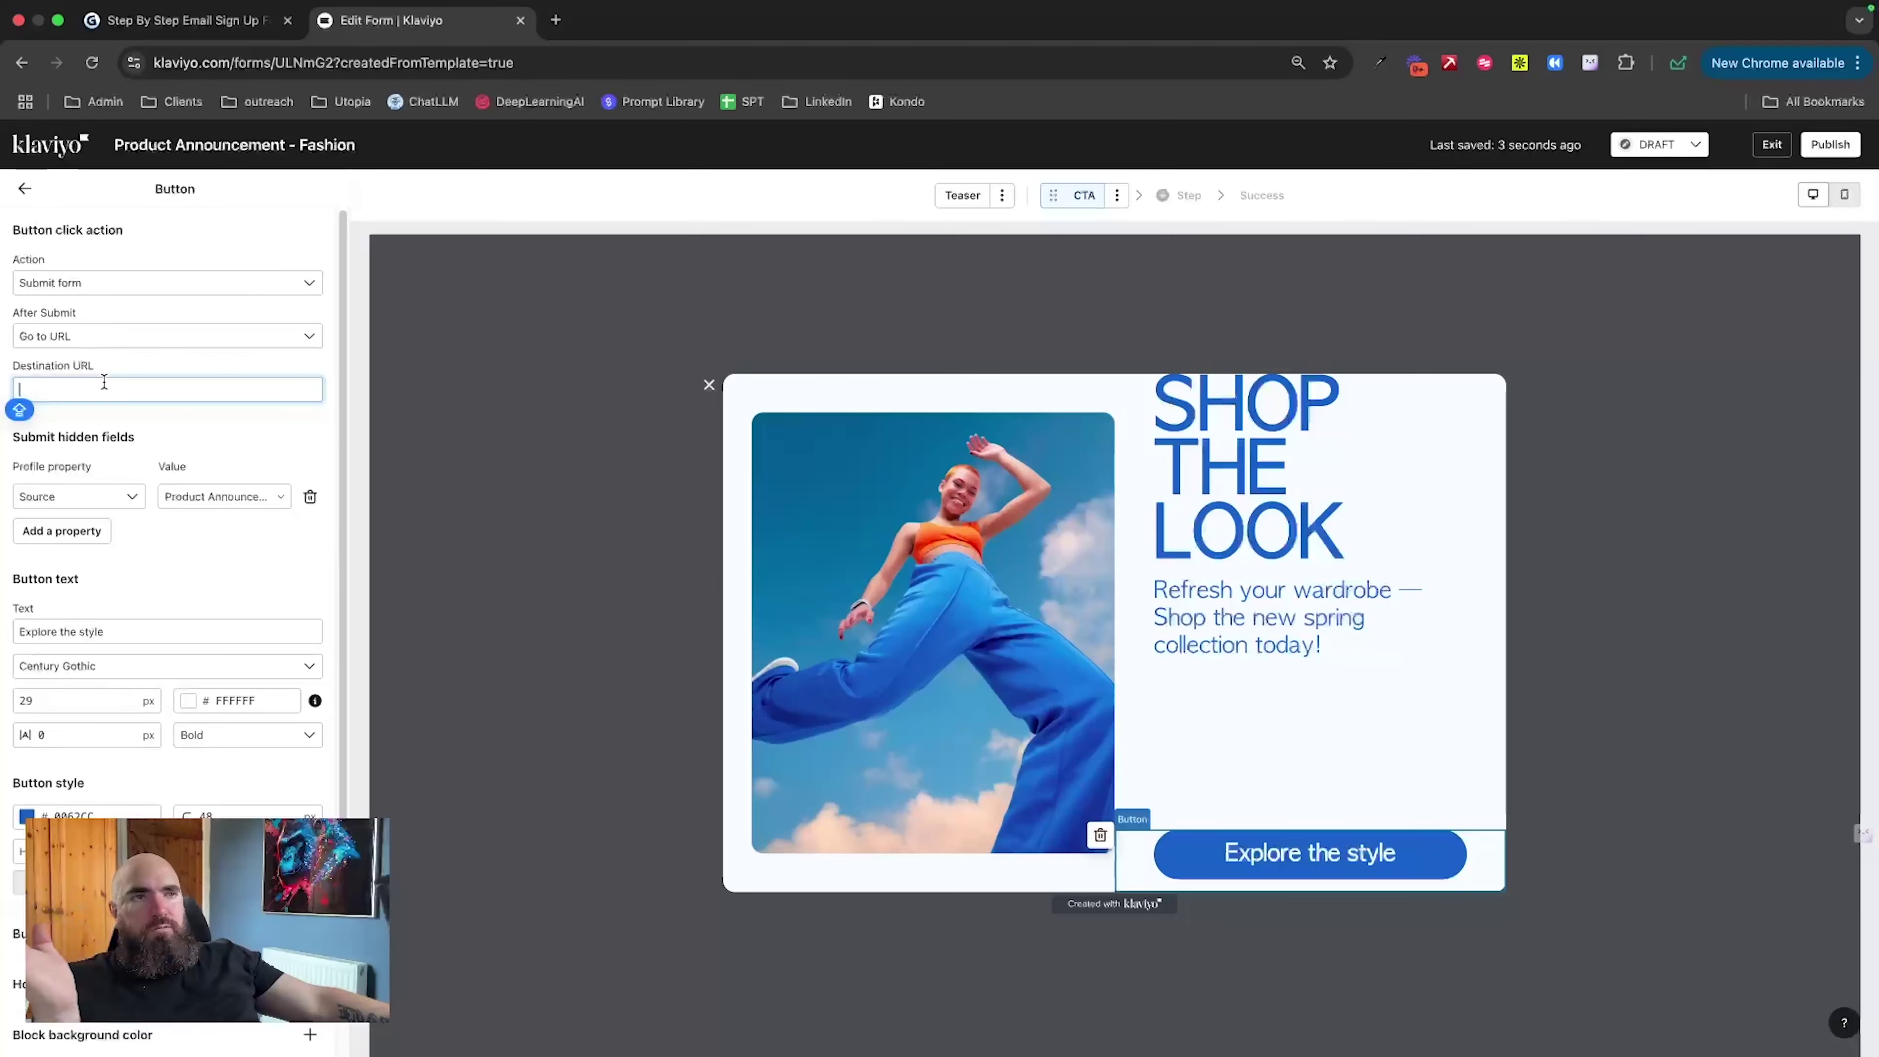
# Step: Add an empty line above the "SHOP THE LOOK" heading and replace its text with "SEE OUR OFFERS"
pyautogui.click(1196, 485)
pyautogui.click(29, 348)
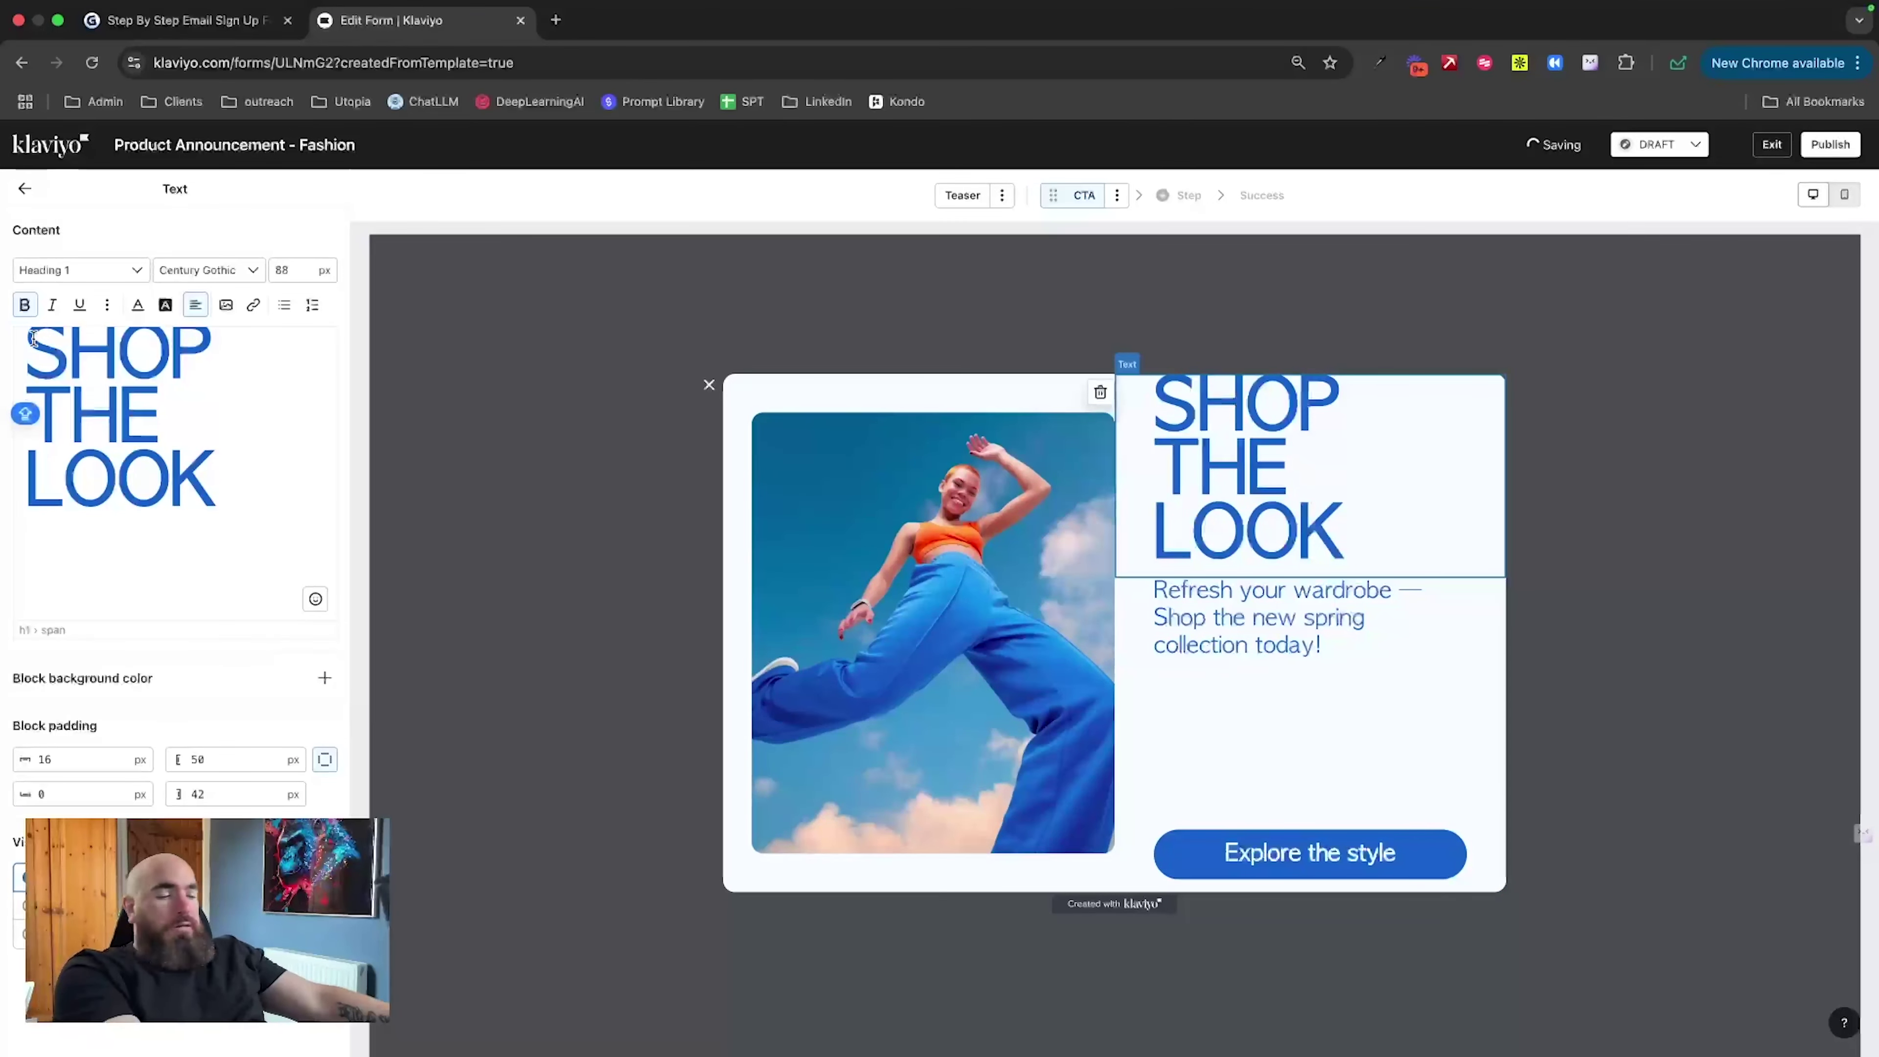
pyautogui.press('Return')
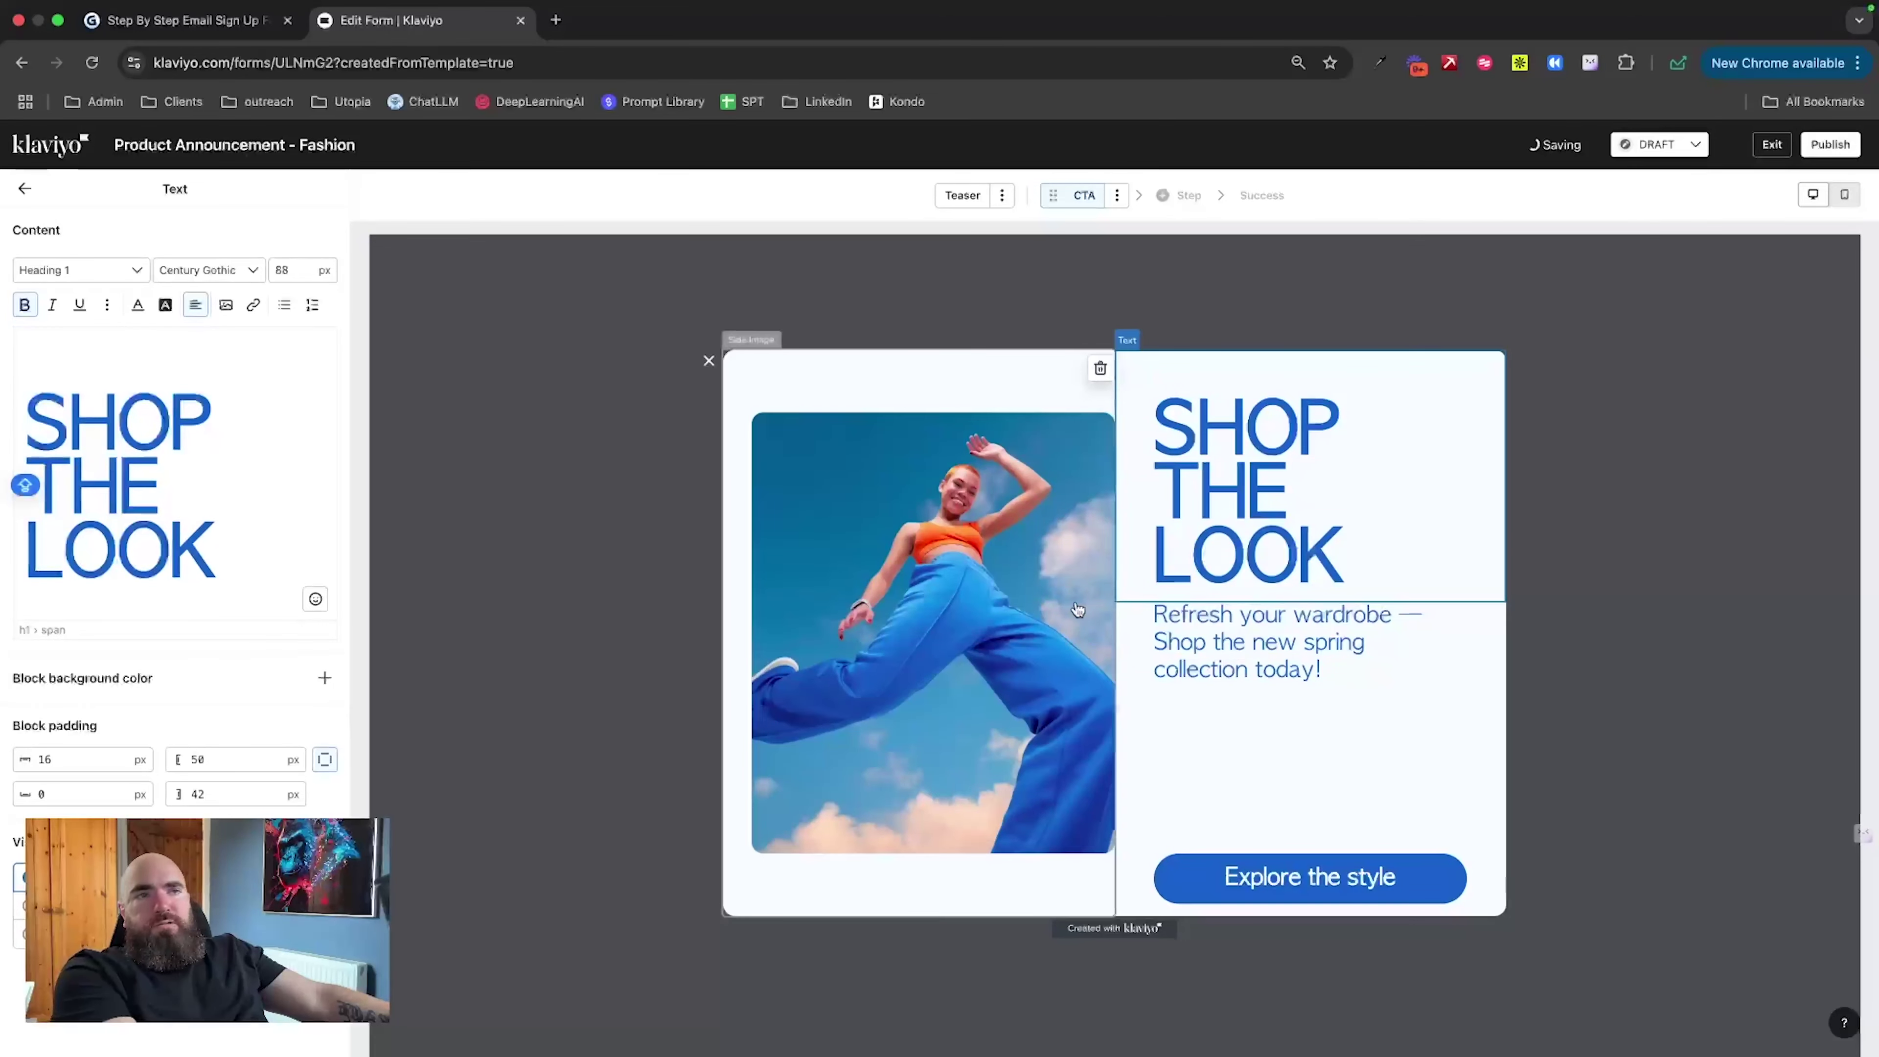
pyautogui.moveTo(224, 549); pyautogui.dragTo(25, 434)
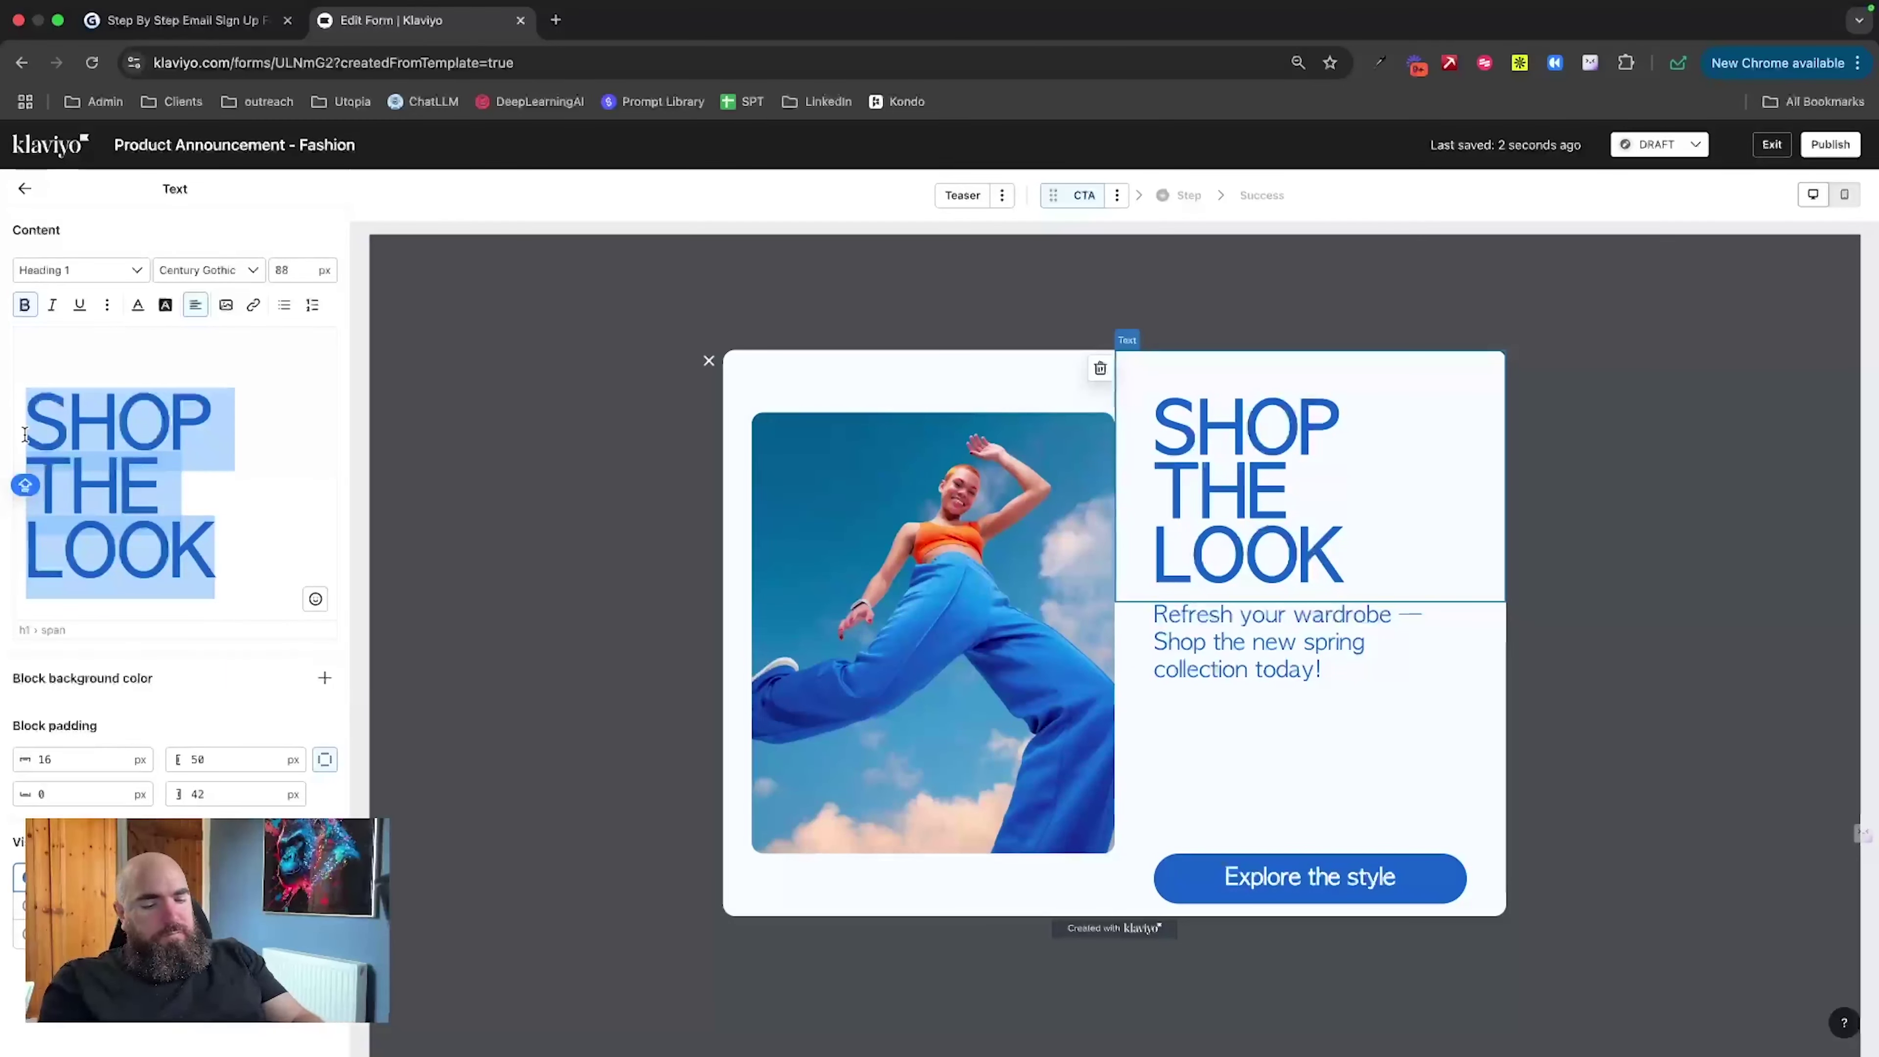
pyautogui.write('SEE OUR ')
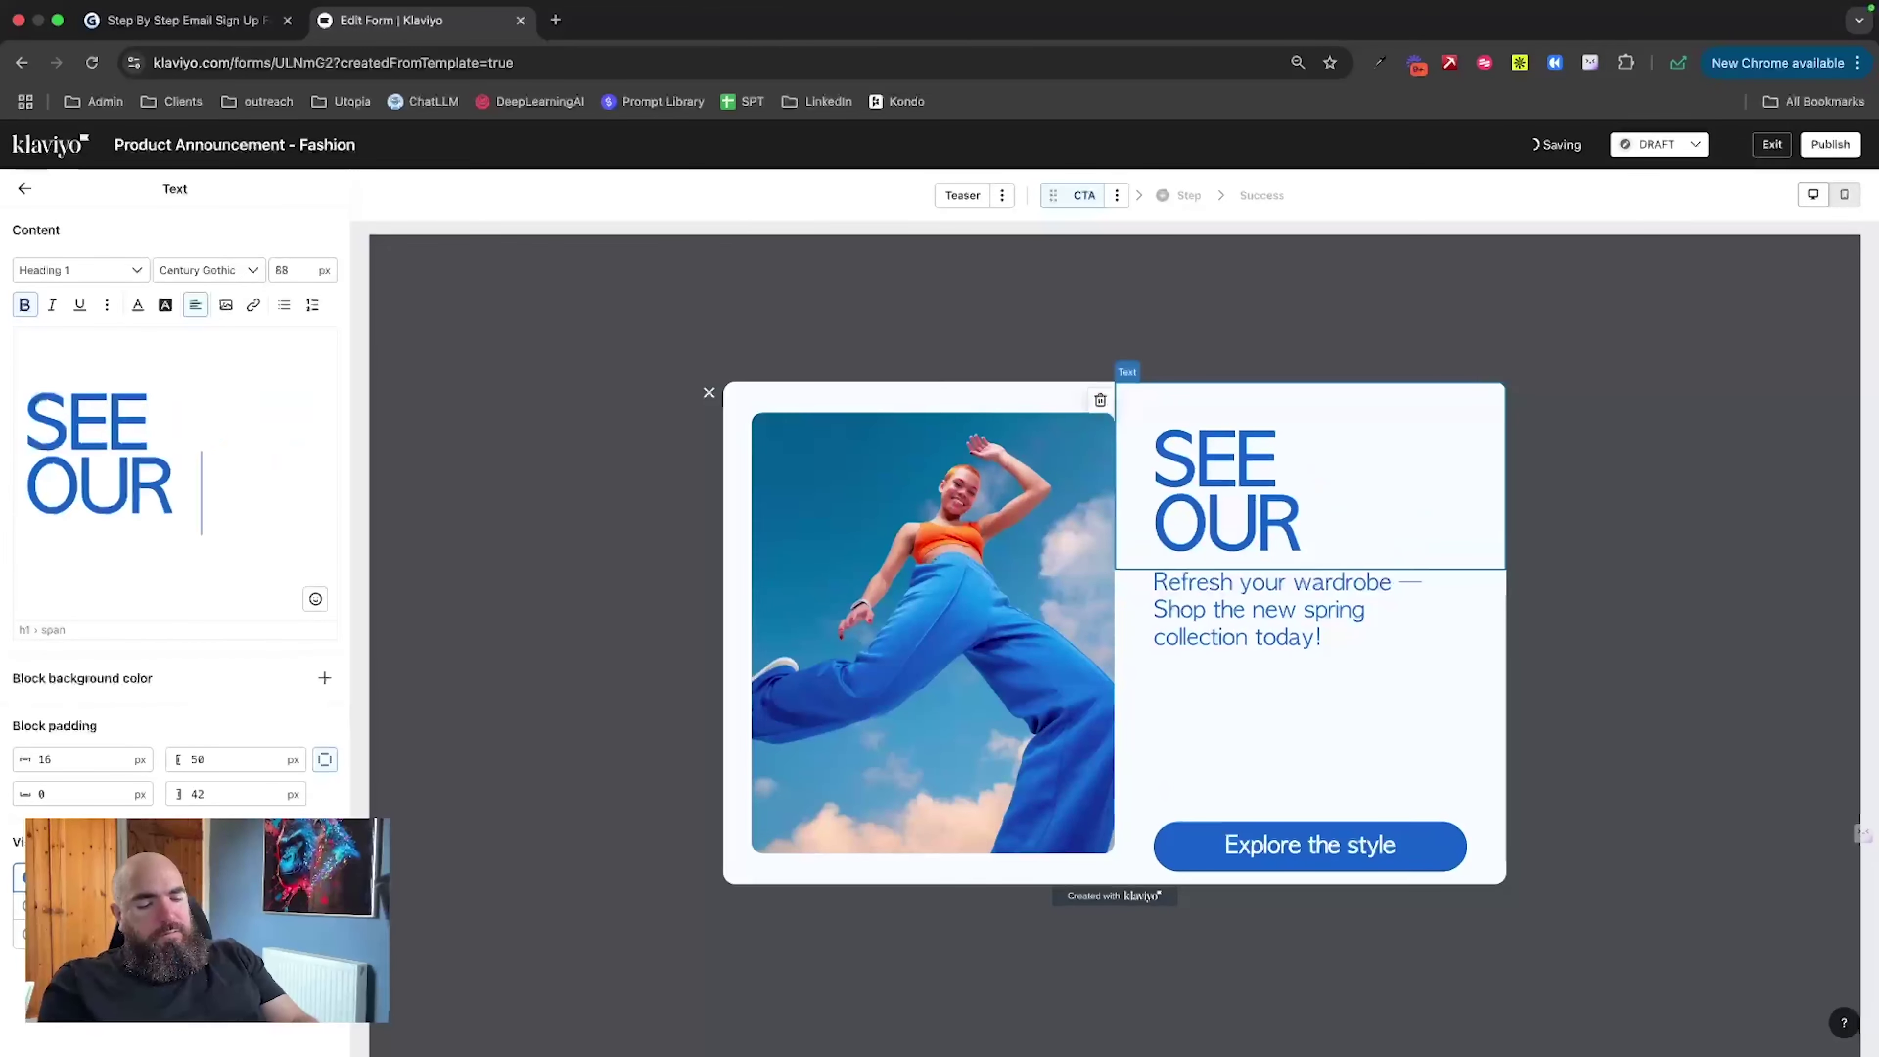
pyautogui.write('OFFER')
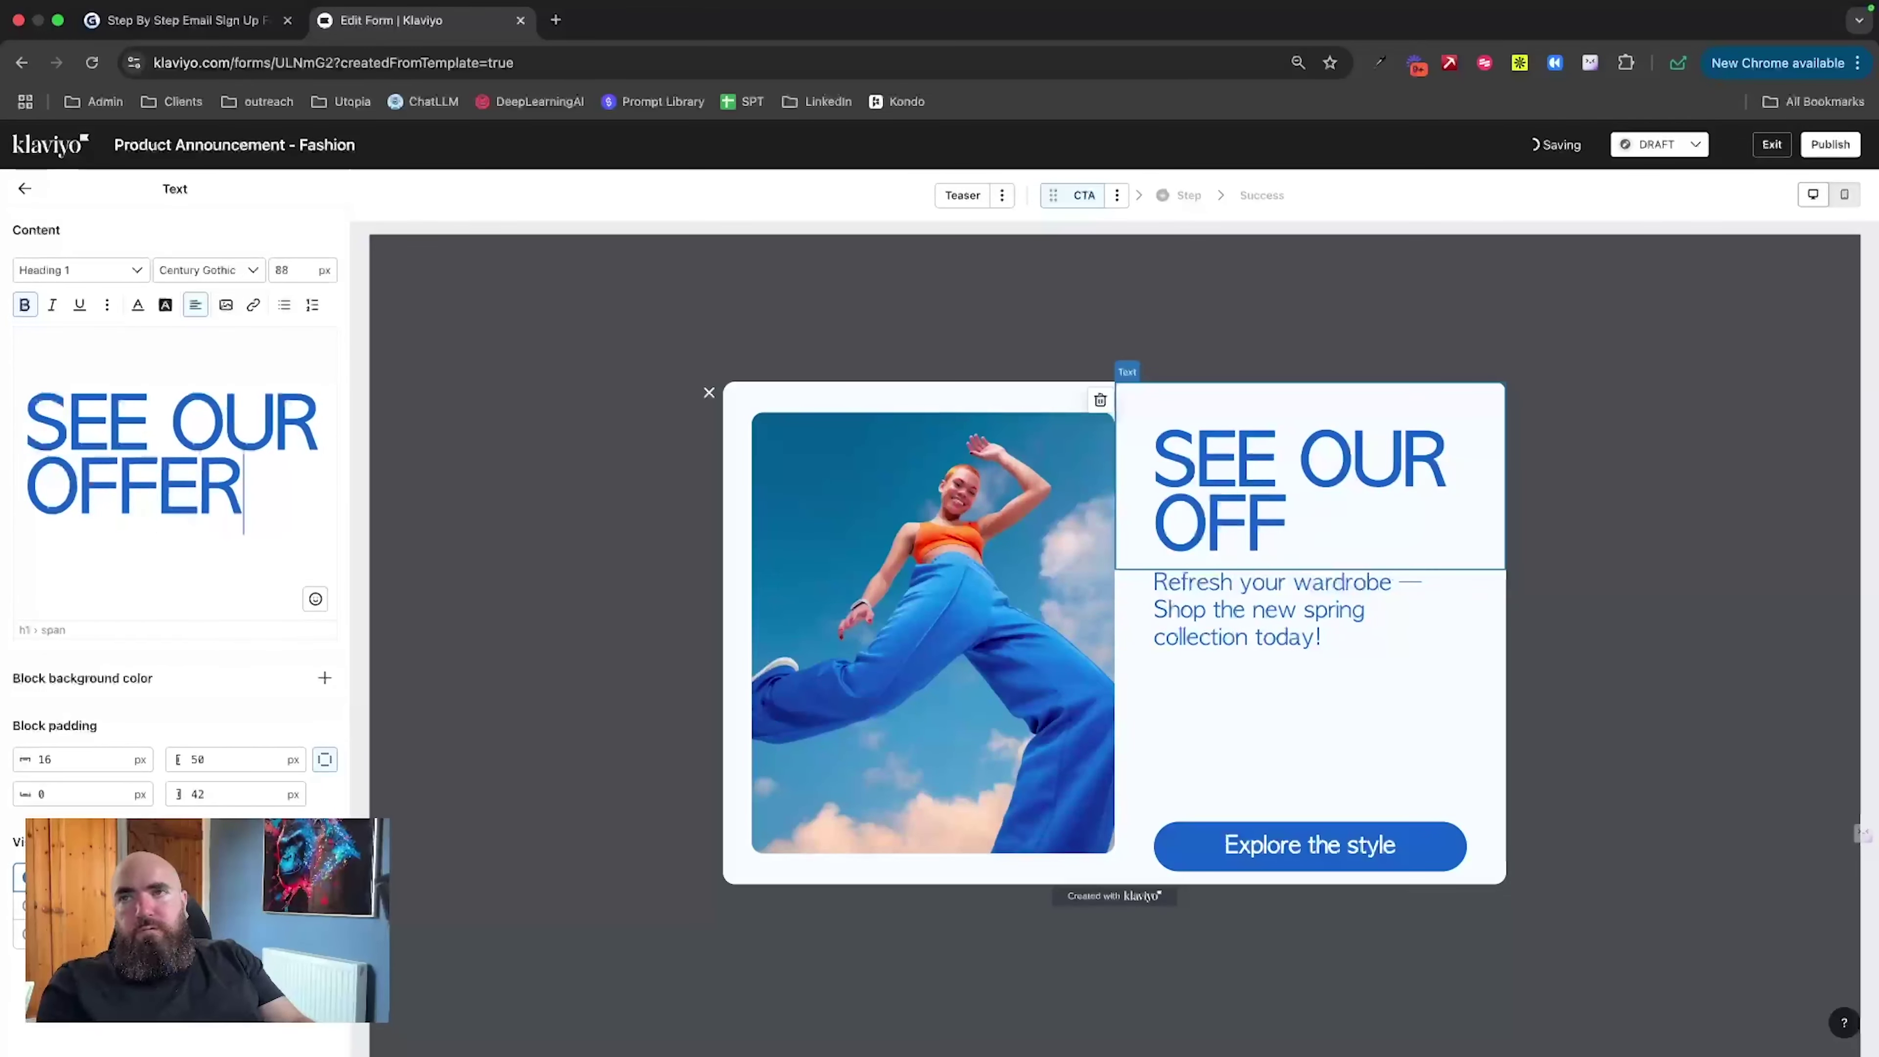
pyautogui.write('S')
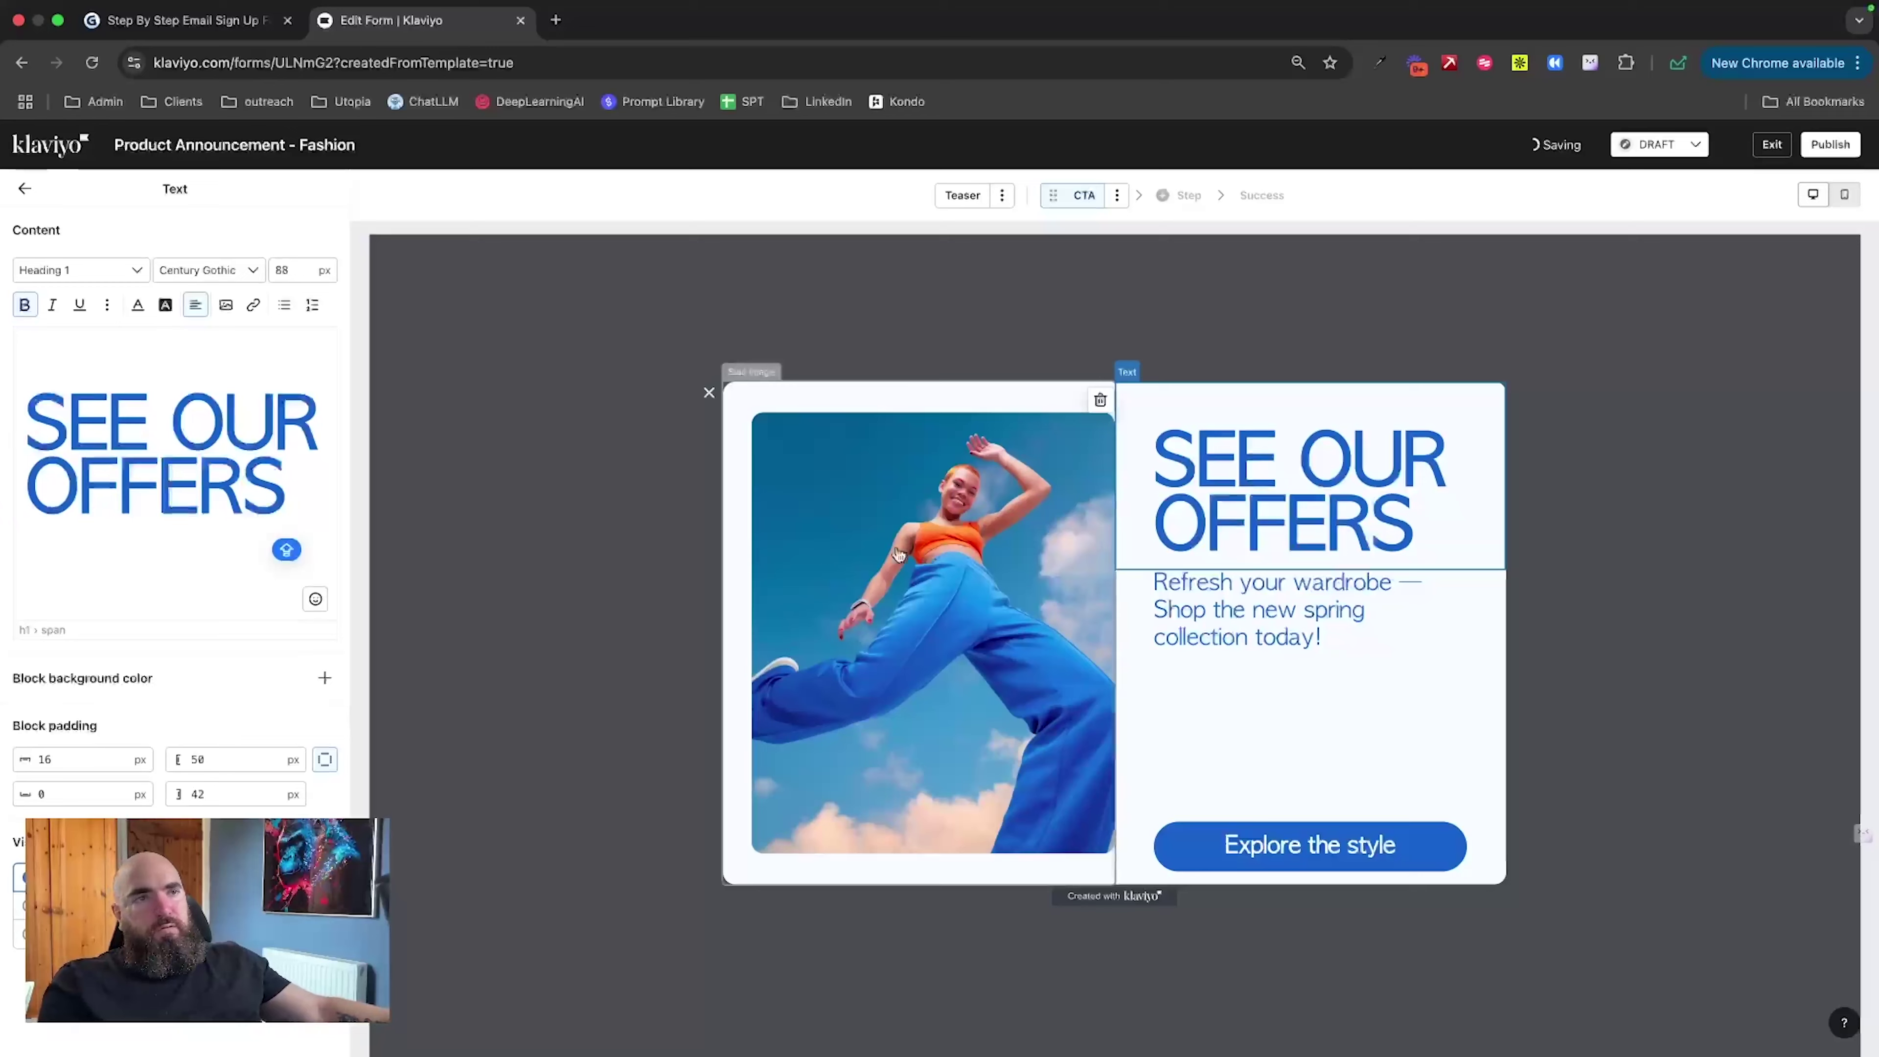
# Step: Replace the body text below the heading with "TAKE A LOOK AT OUR ON SALE ITEMS"
pyautogui.click(1220, 608)
pyautogui.moveTo(214, 400); pyautogui.dragTo(16, 354)
pyautogui.write('TAKE A LOOK AT OUR')
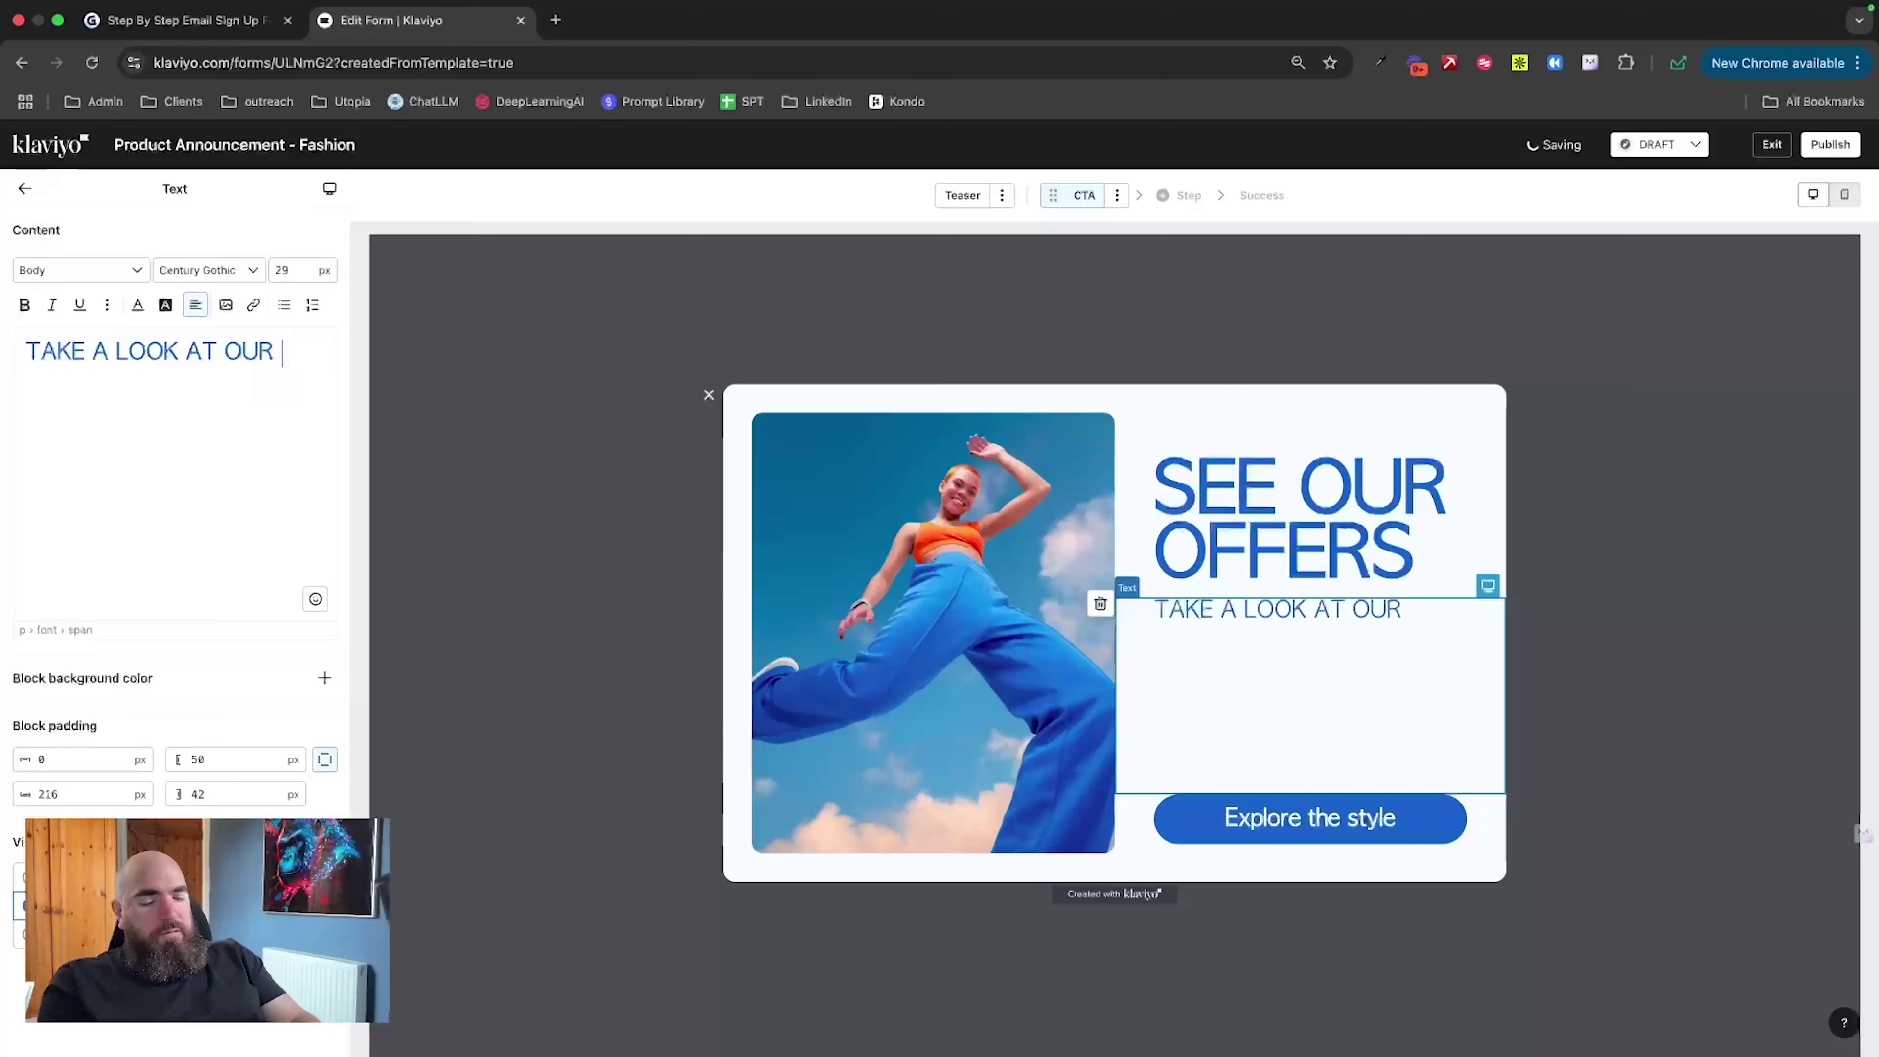
pyautogui.write(' ON SA')
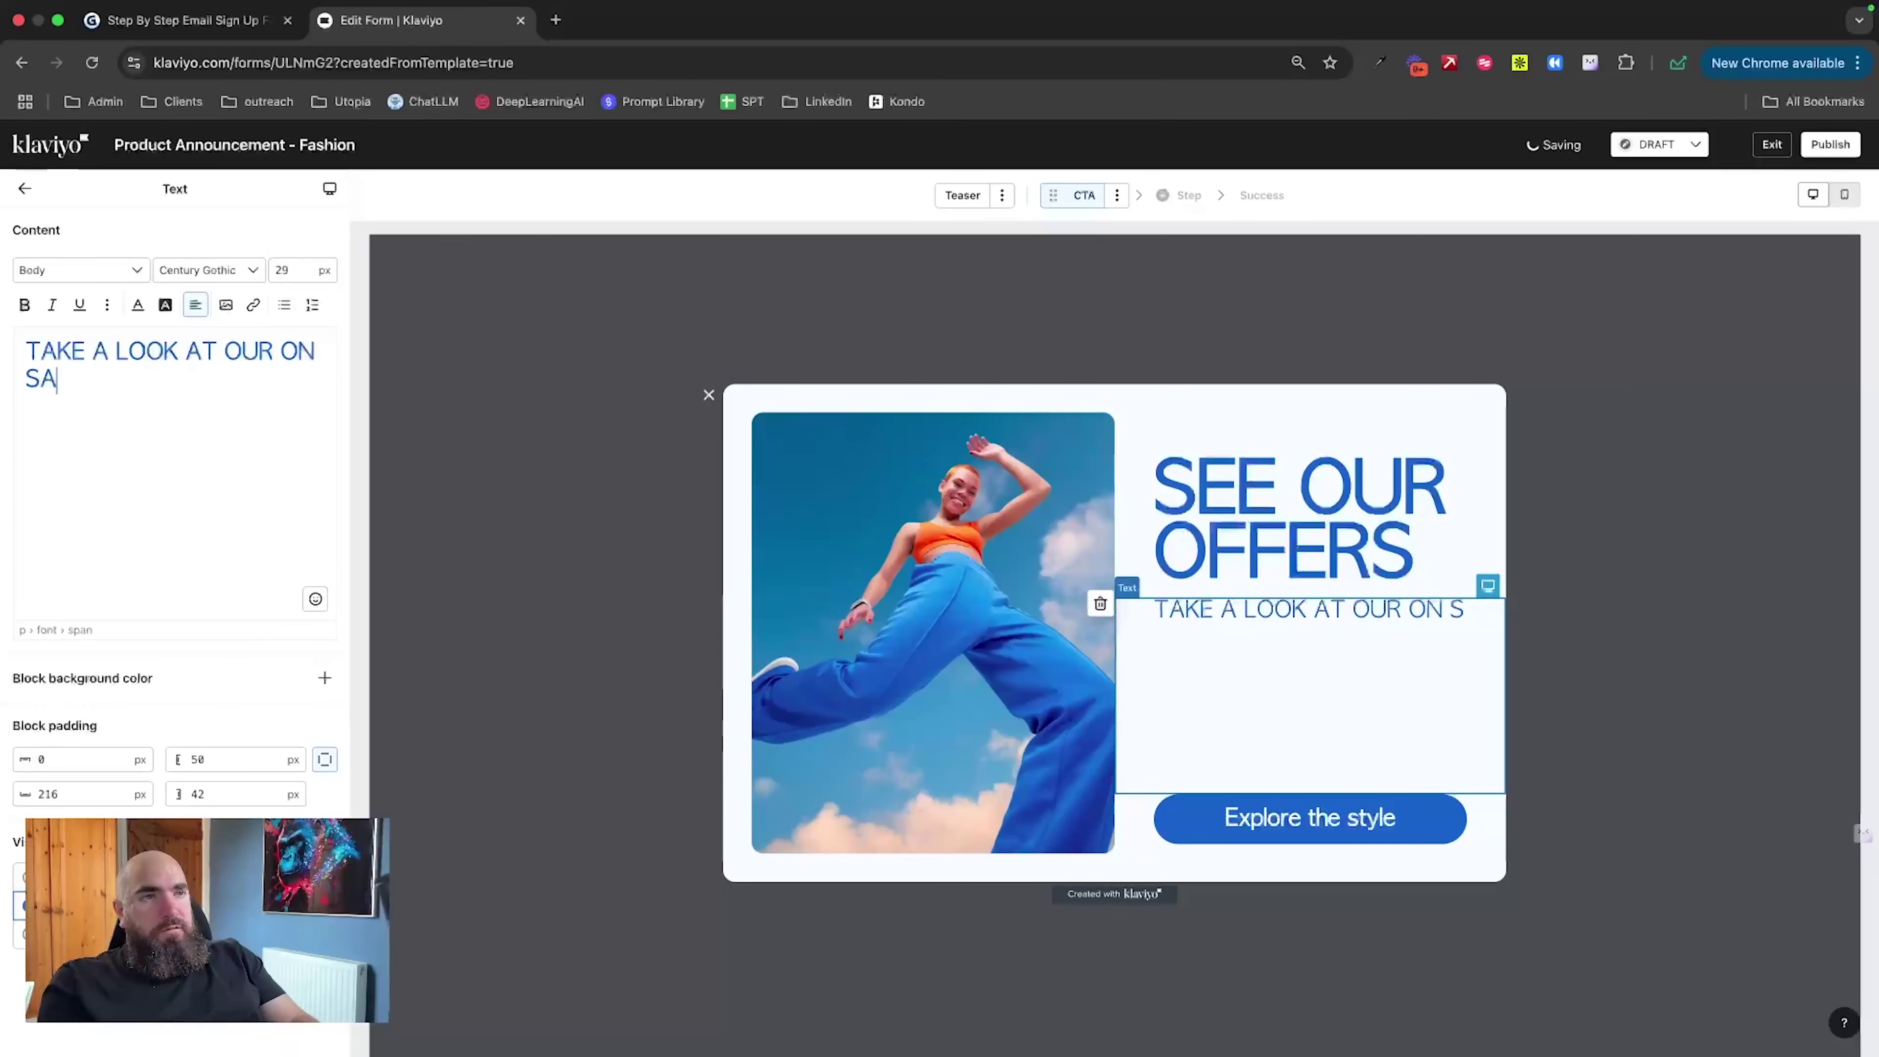
pyautogui.write('LE ITEMS')
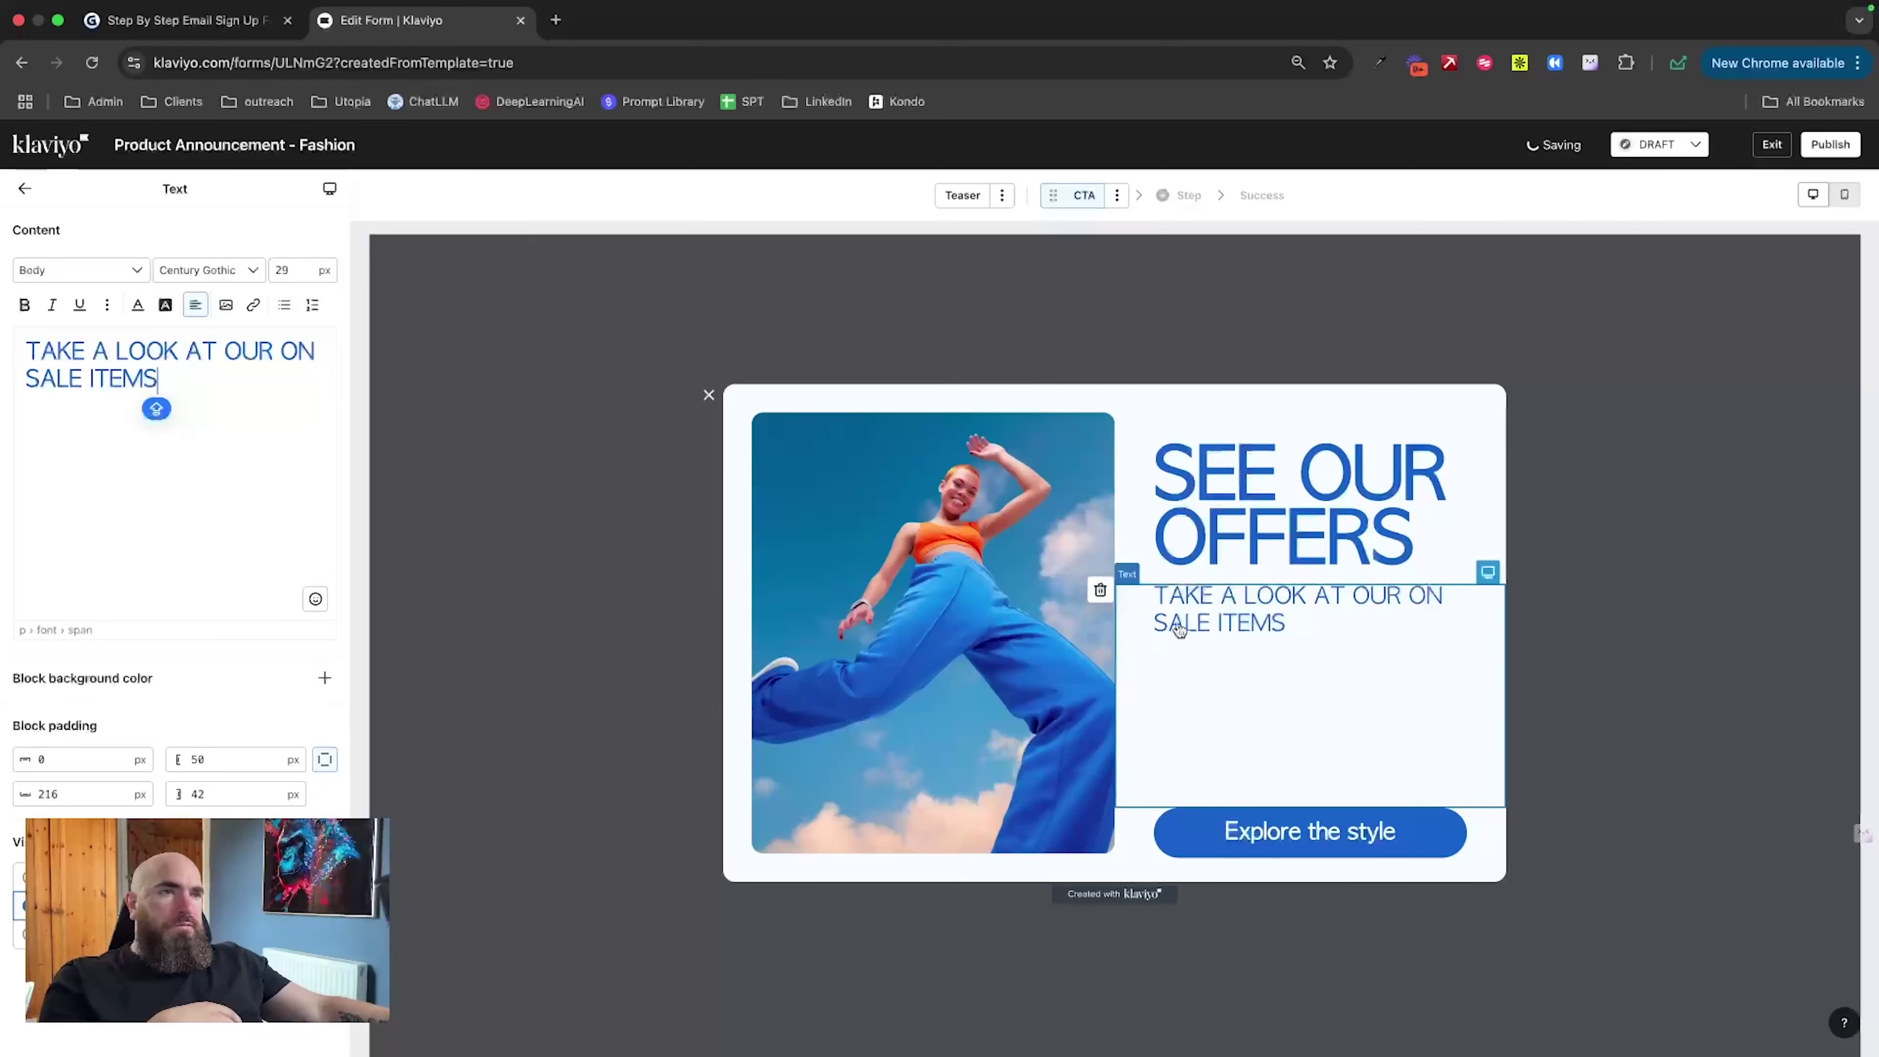
# Step: Leave the Product Announcement - Fashion editor for the sign-up forms list and start creating another form
pyautogui.click(1283, 834)
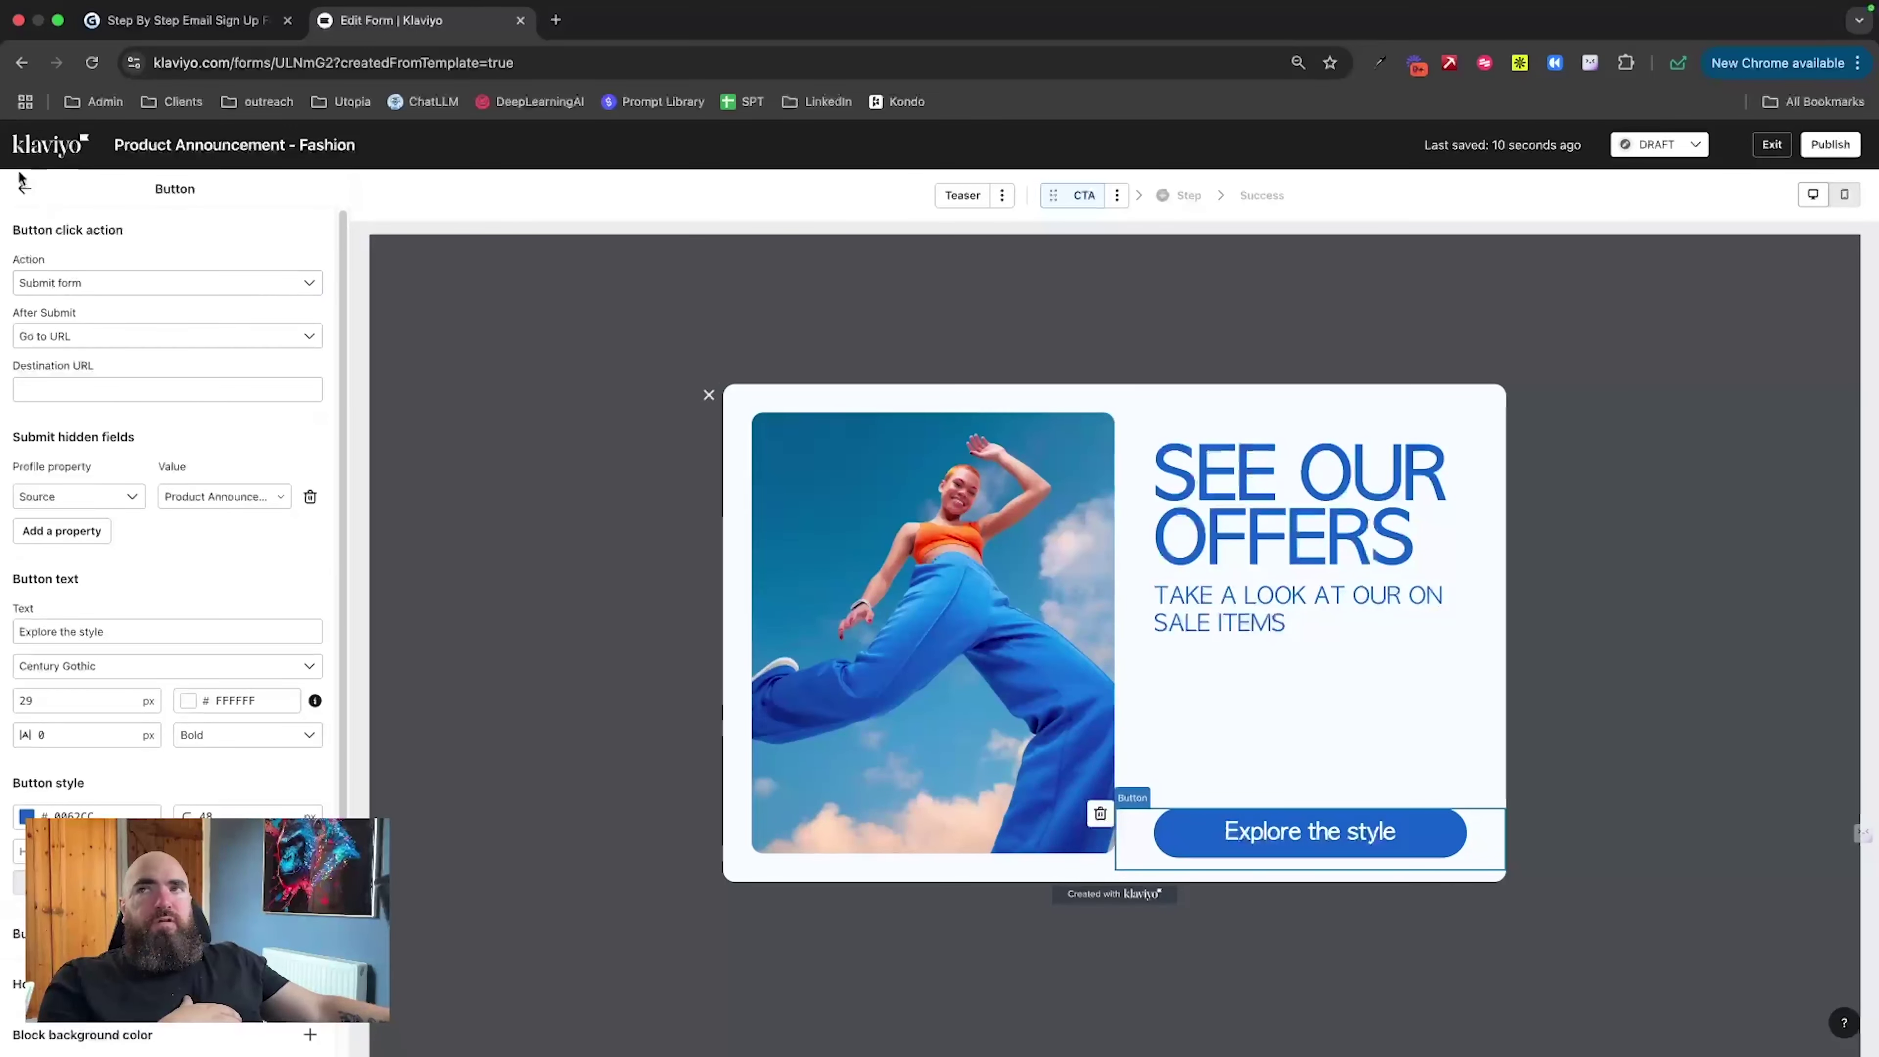
pyautogui.click(24, 188)
pyautogui.click(52, 149)
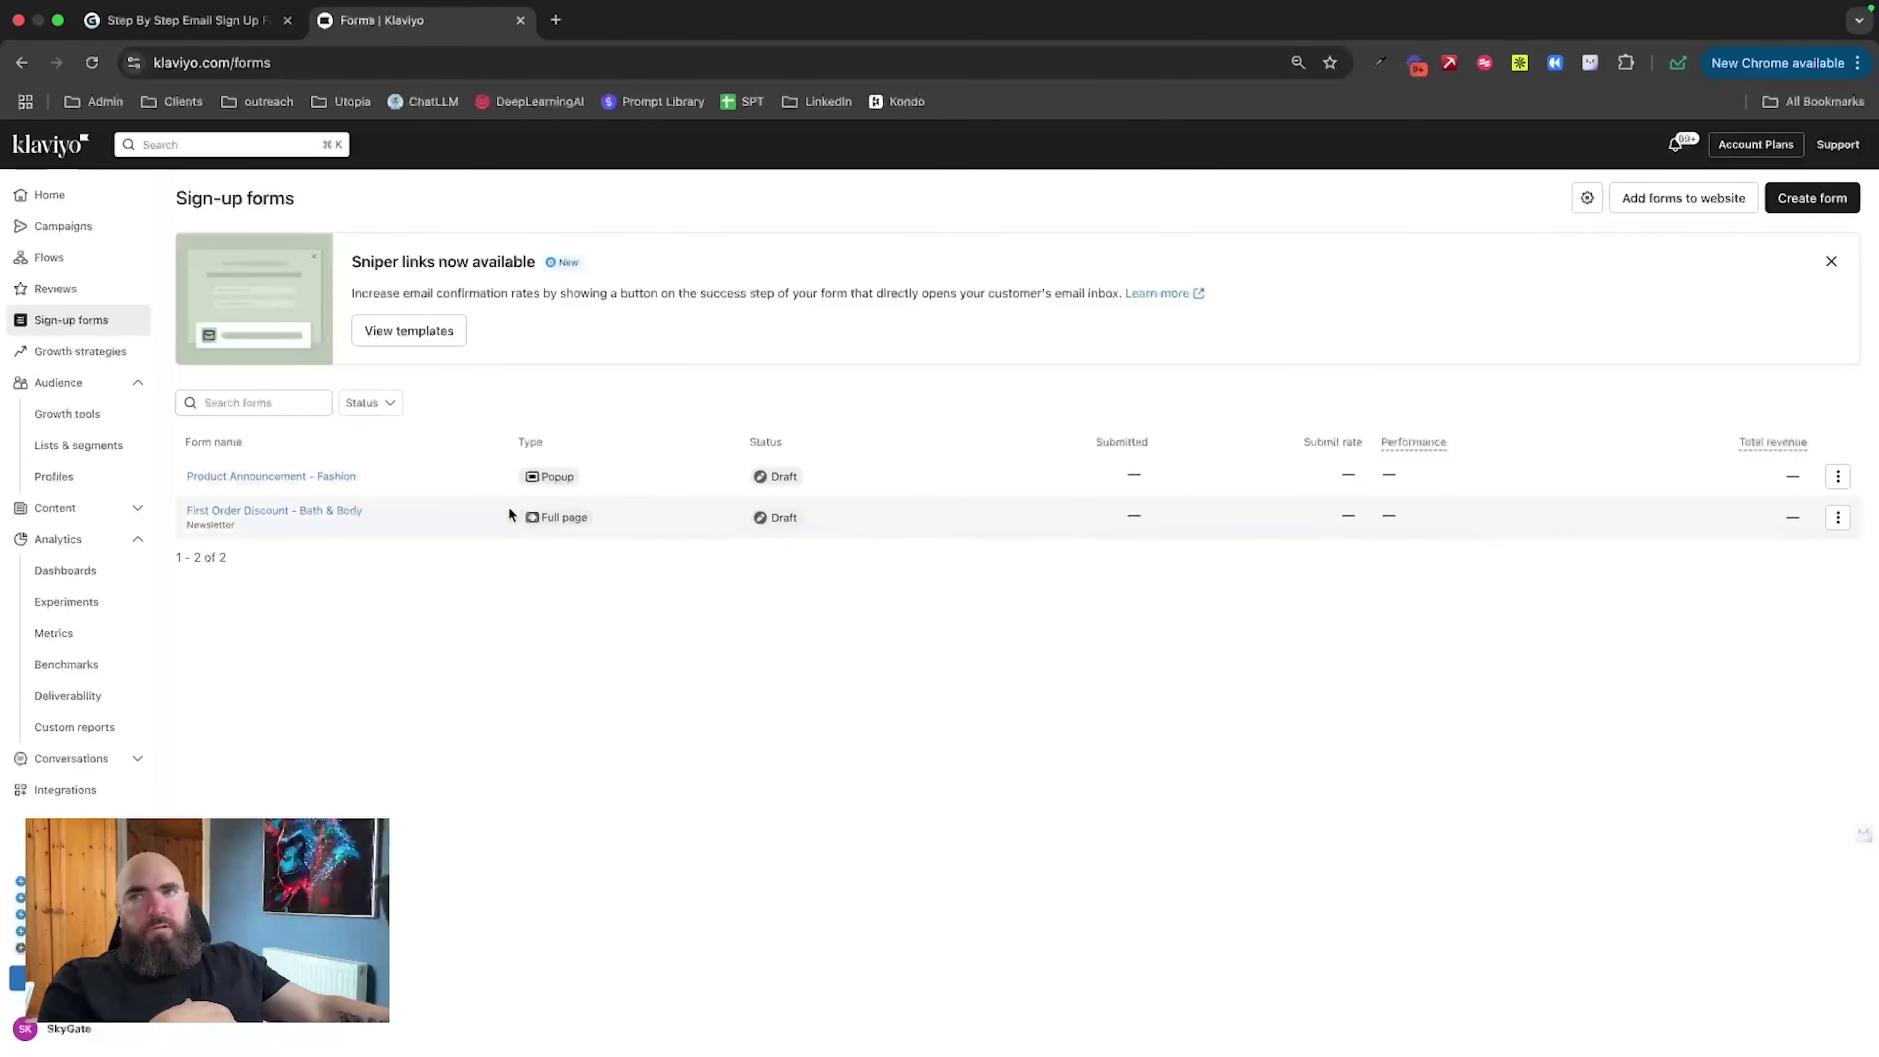
pyautogui.click(1779, 196)
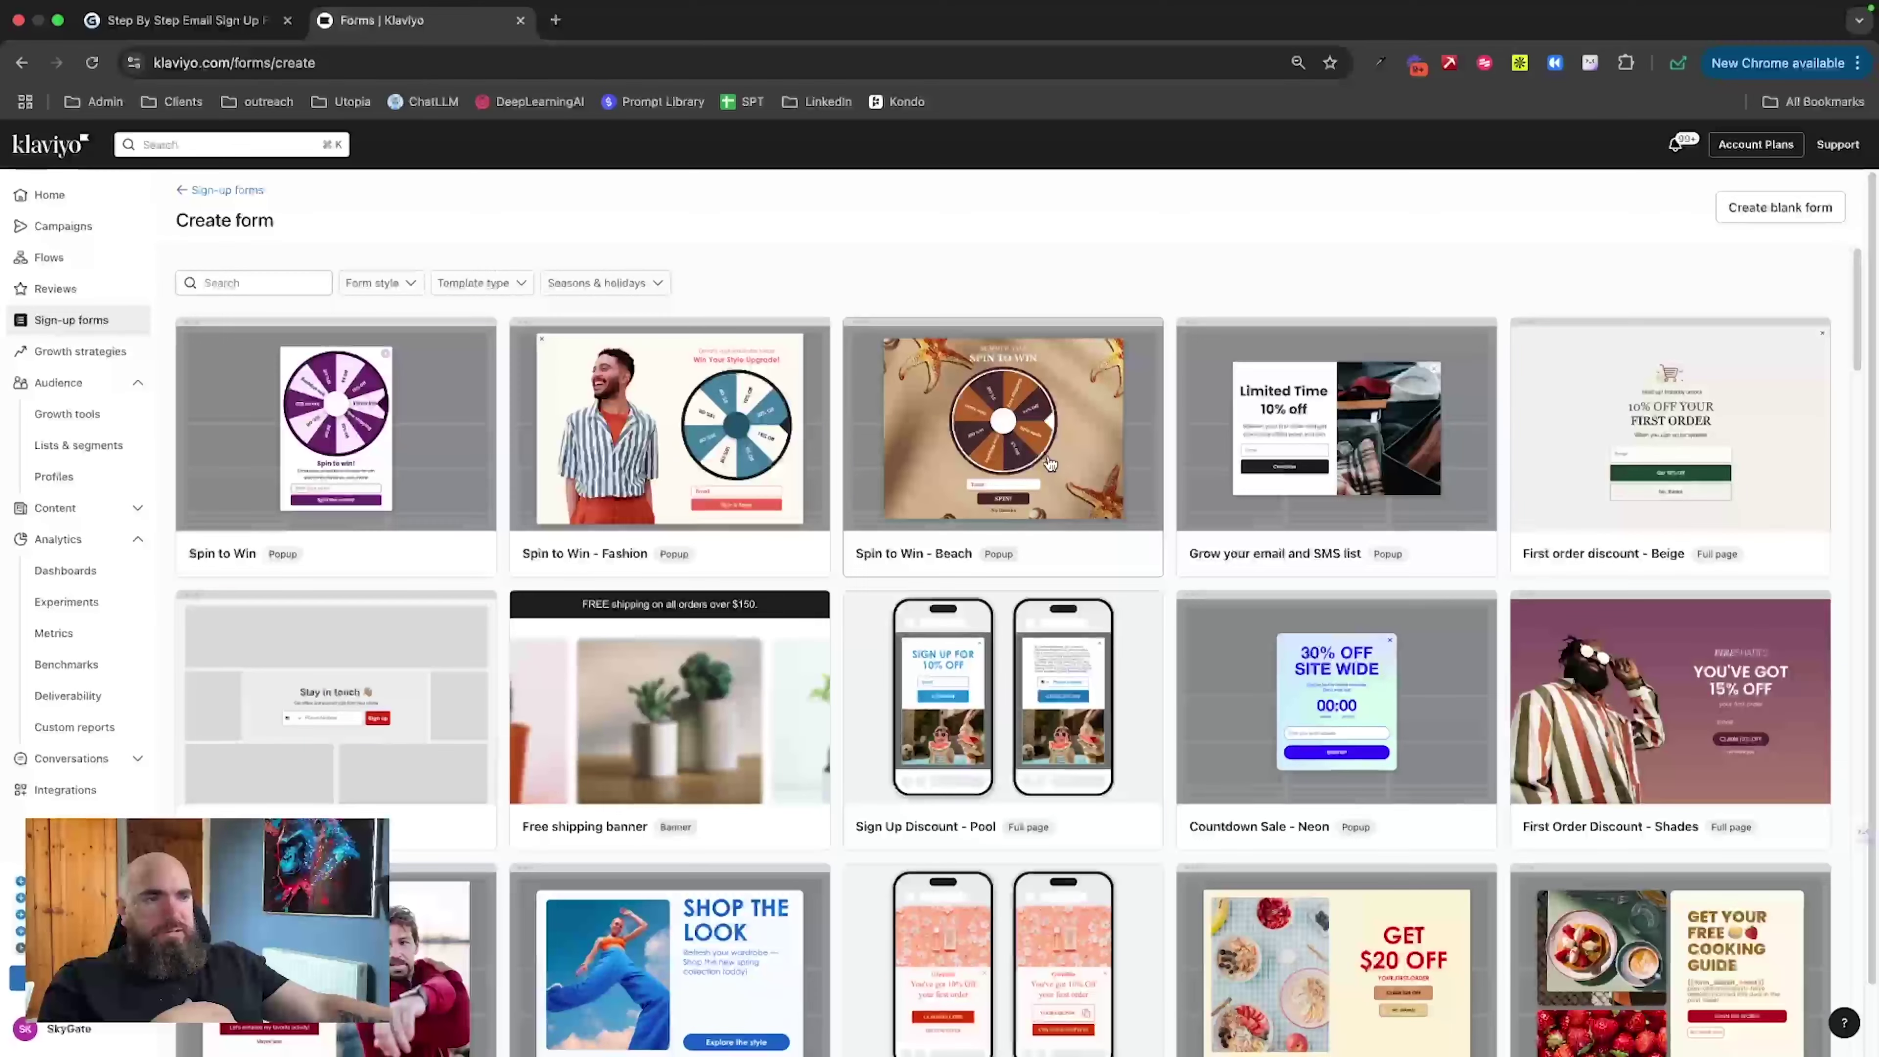
# Step: Create a form from the Survey - Summer Fruits template with Newsletter as its email subscriber list
pyautogui.scroll(-15, 1049, 474)
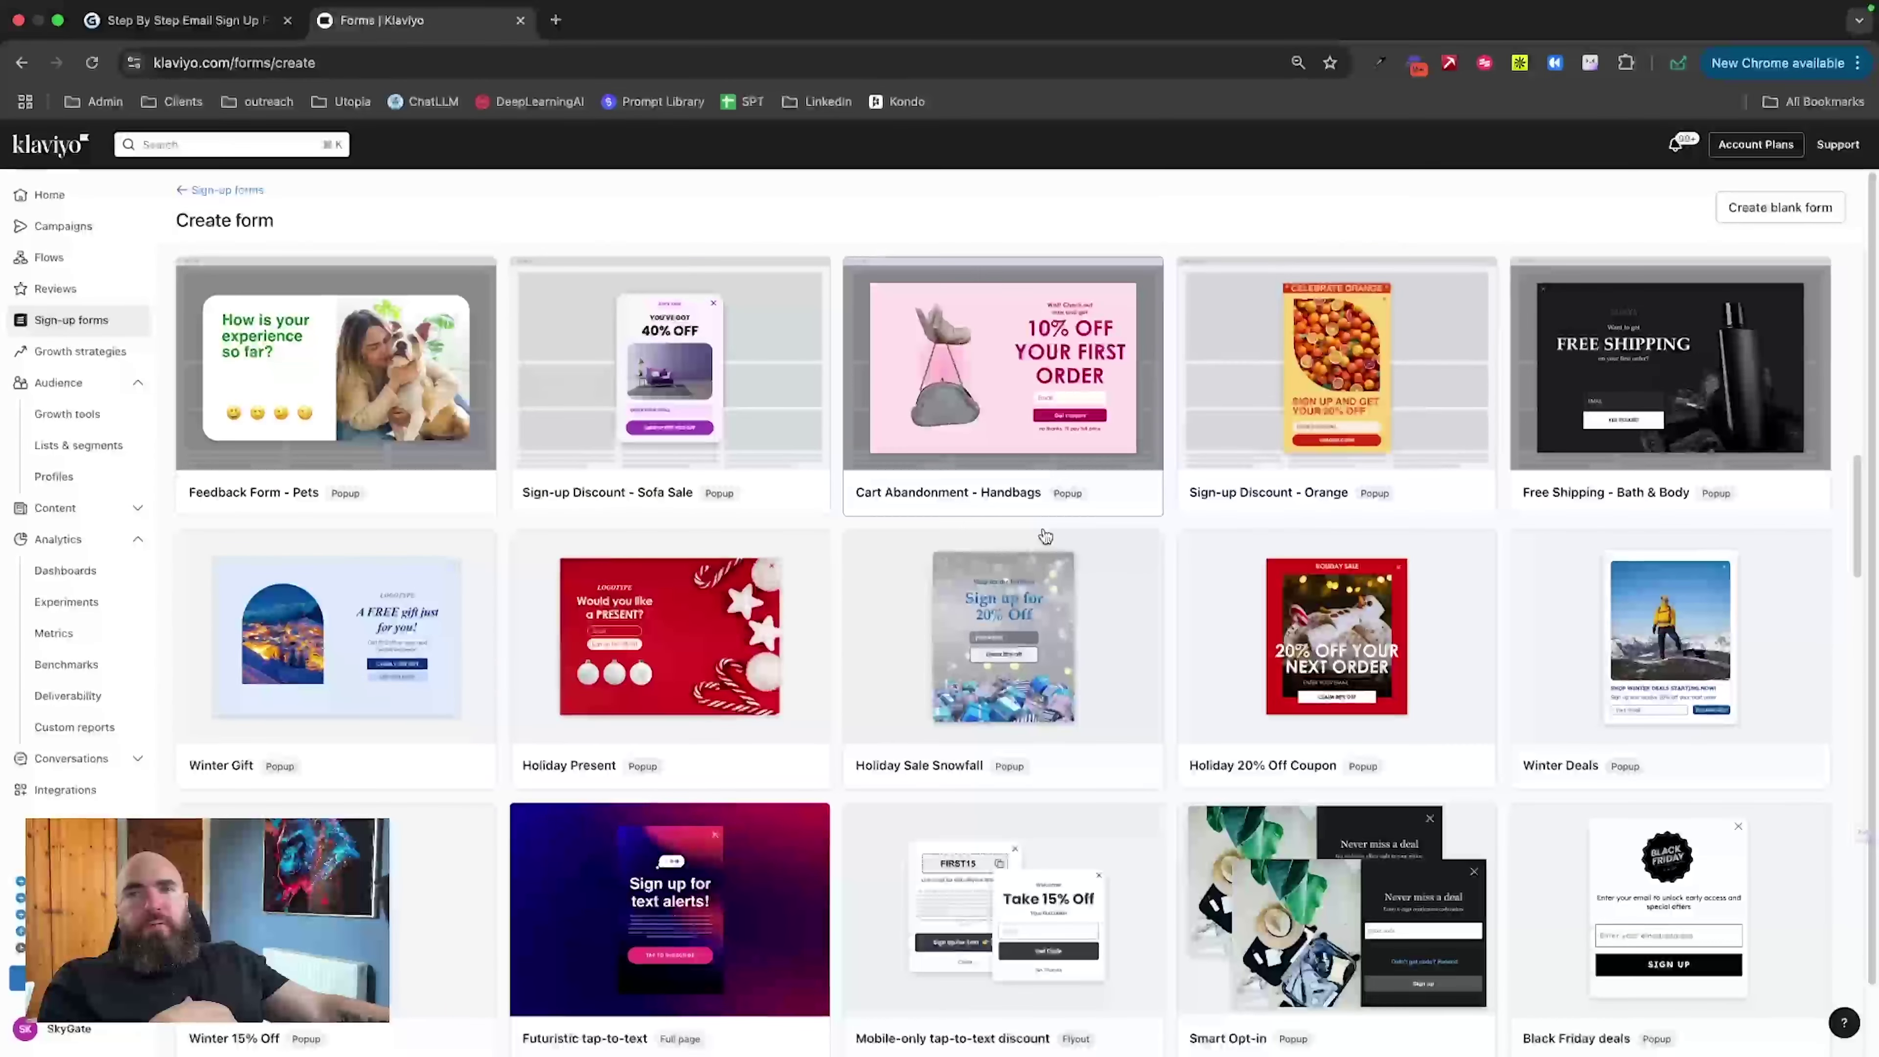
pyautogui.scroll(-10, 1045, 534)
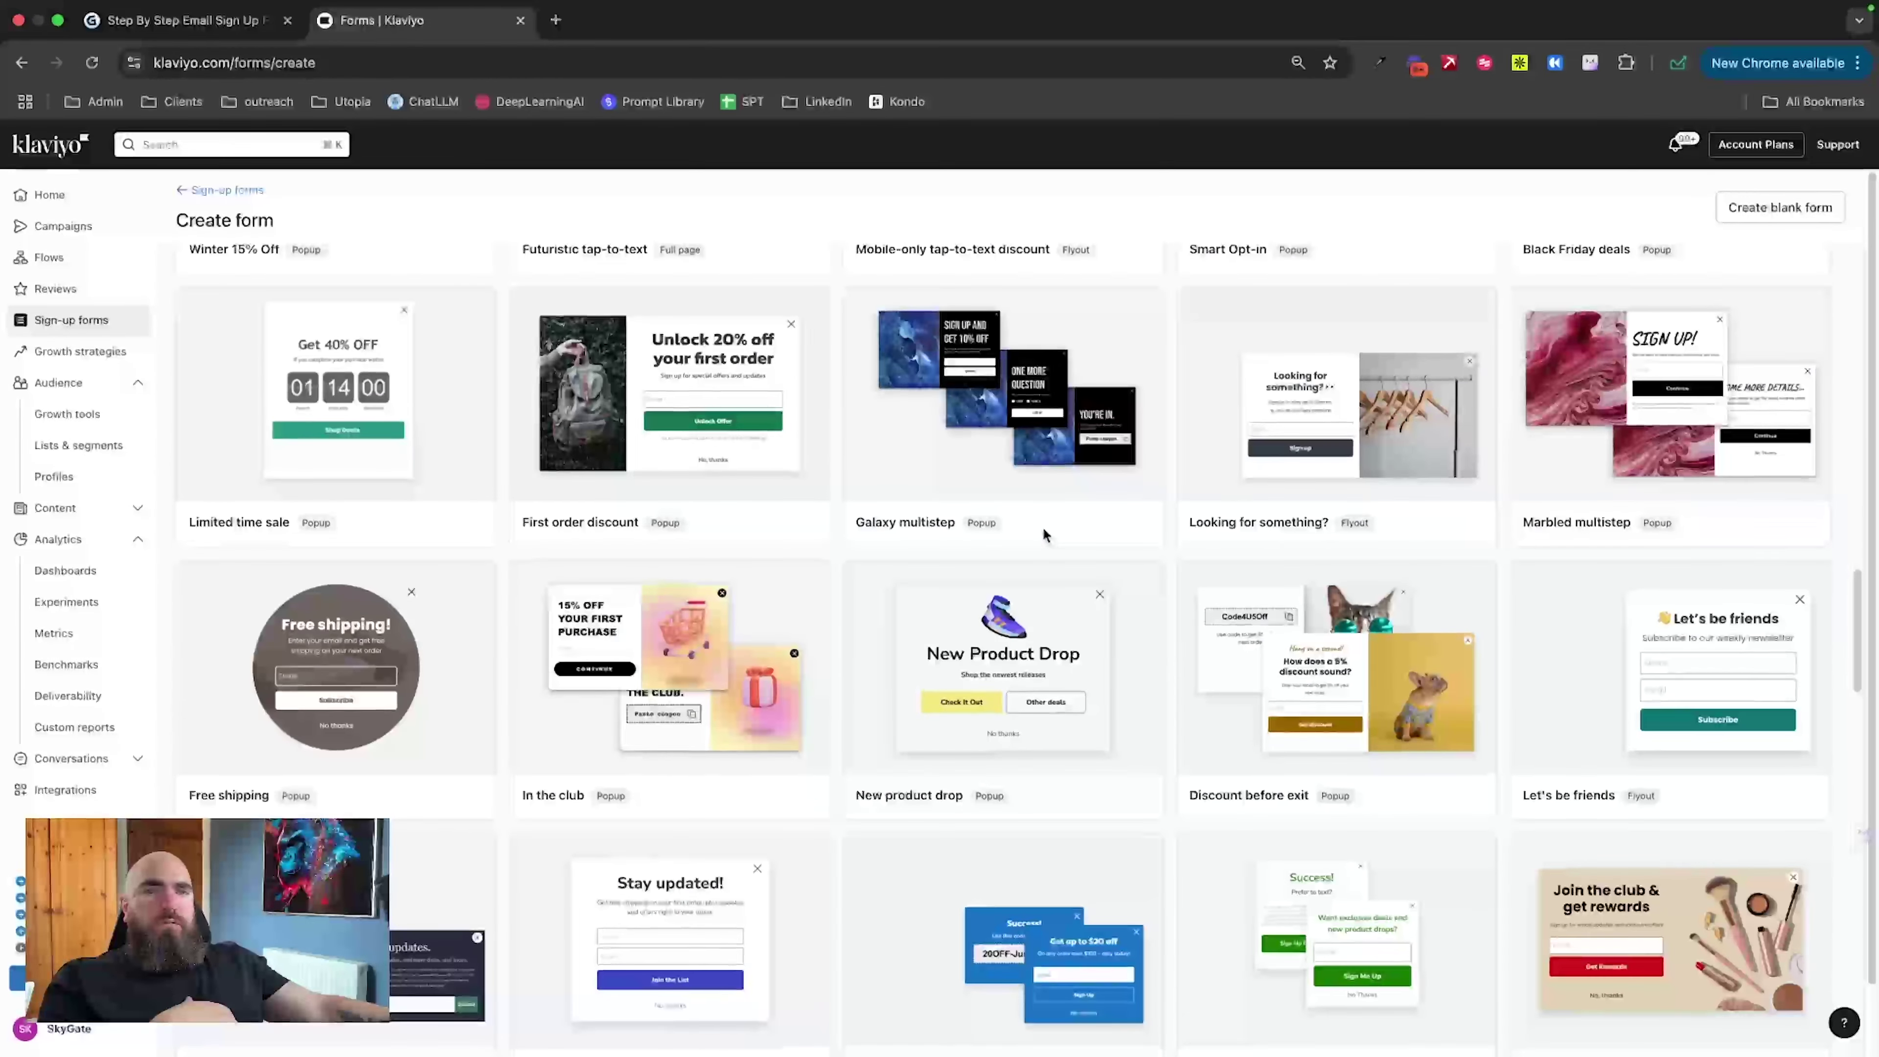
pyautogui.scroll(-3, 1042, 535)
pyautogui.scroll(20, 1149, 361)
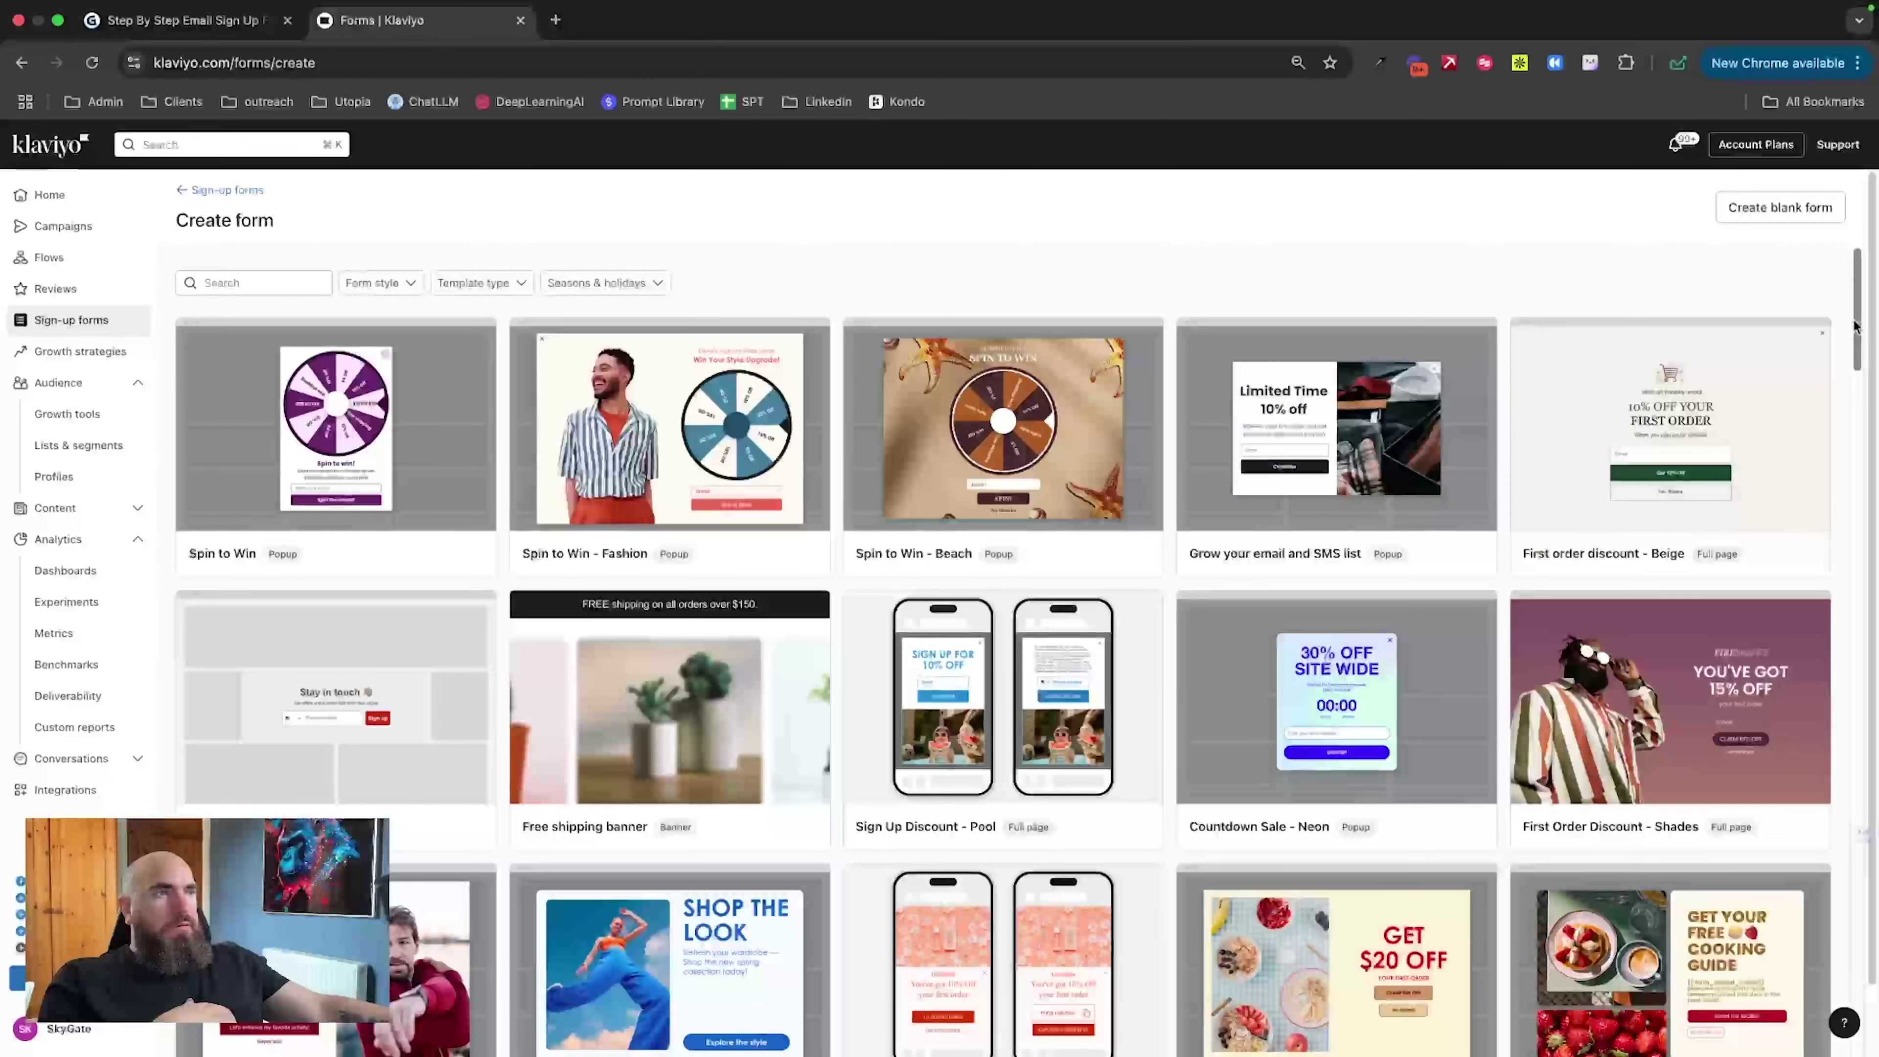
pyautogui.moveTo(1857, 324); pyautogui.dragTo(1858, 449)
pyautogui.click(1362, 638)
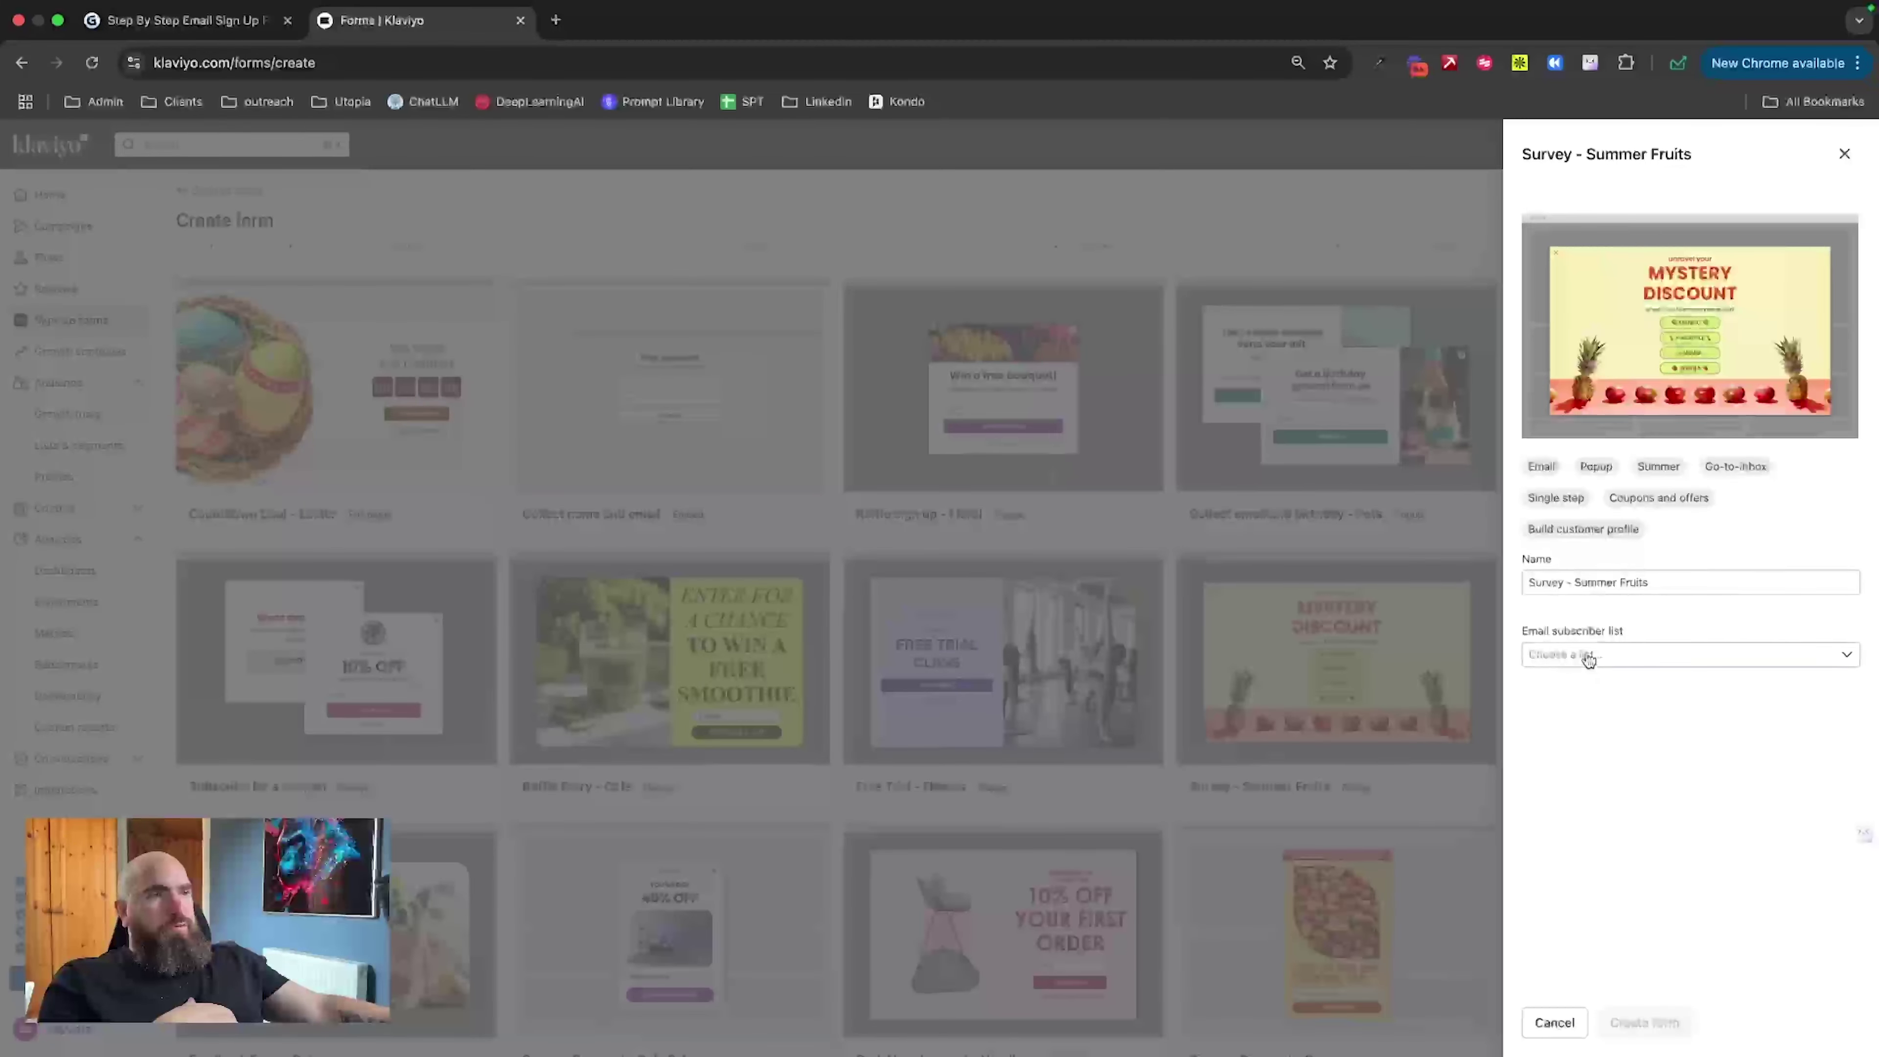
pyautogui.click(1585, 655)
pyautogui.click(1566, 737)
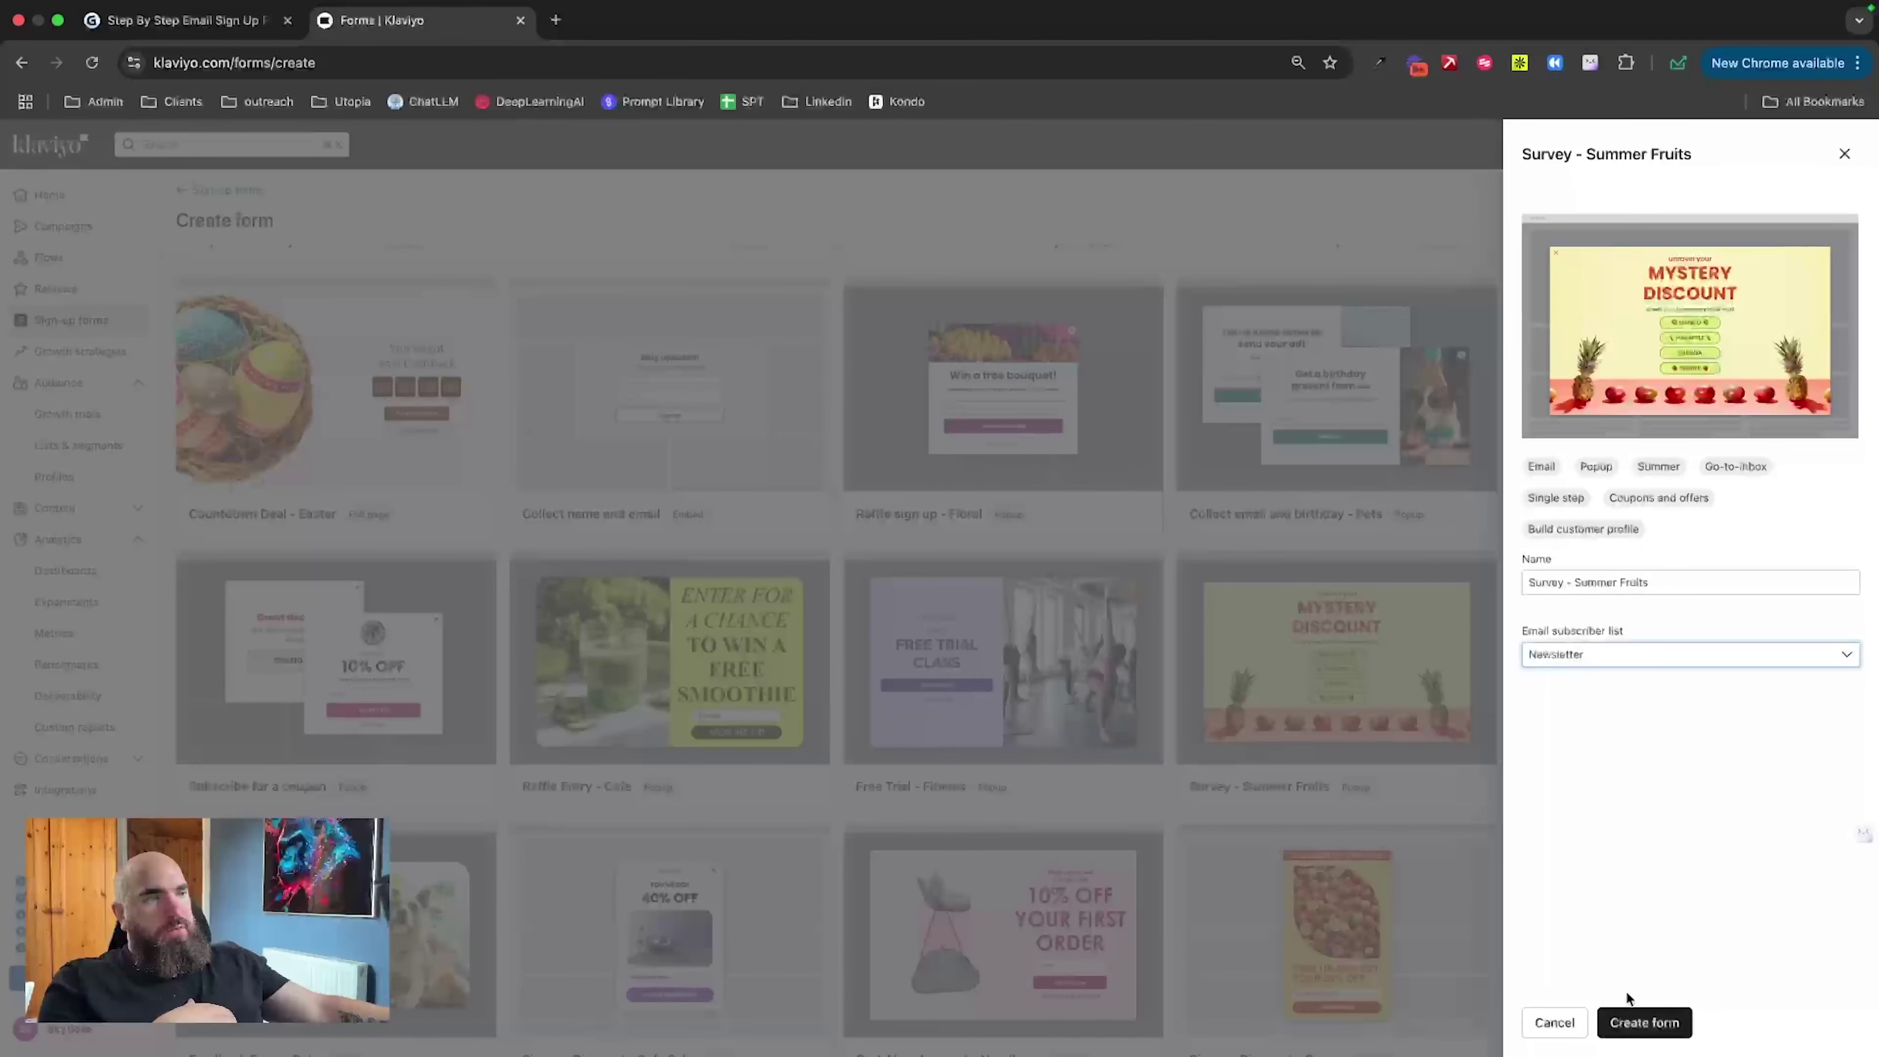
pyautogui.click(1622, 1025)
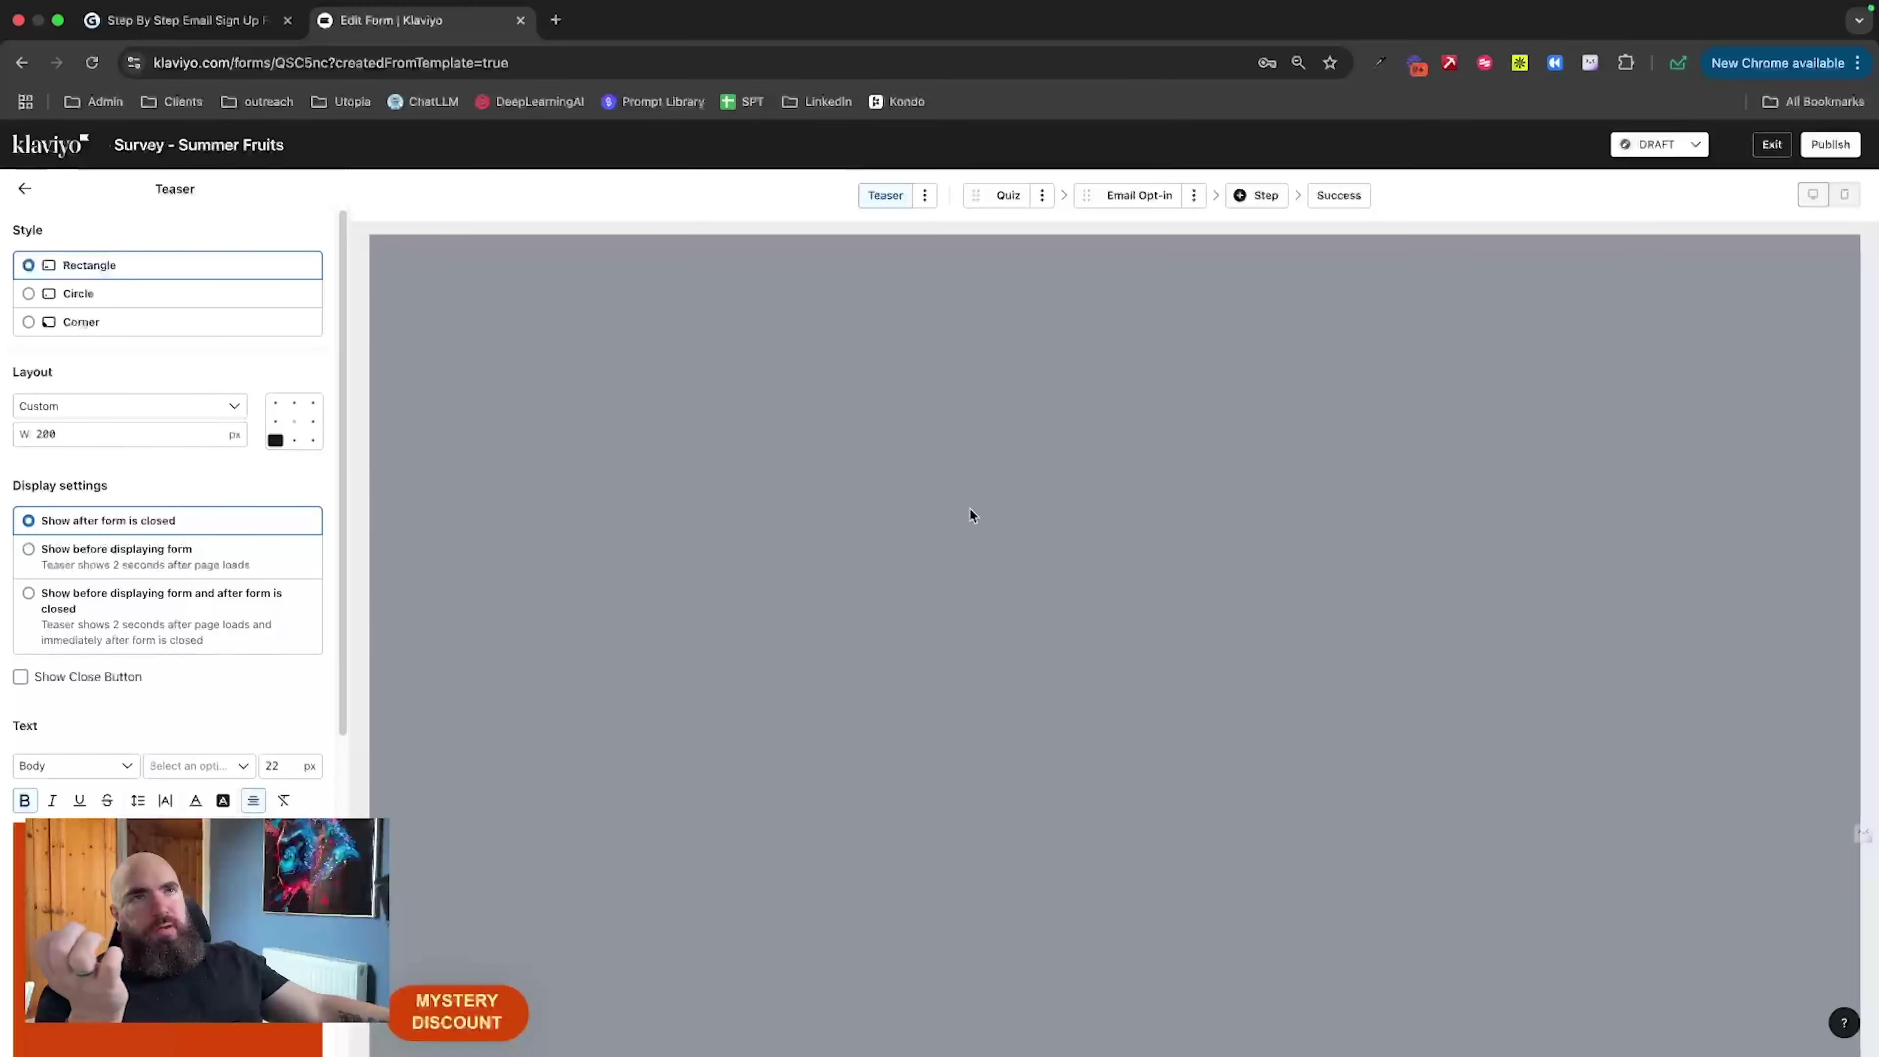
# Step: Open the Quiz step and examine the click actions of the MANGO and PINEAPPLE answer buttons
pyautogui.click(1007, 195)
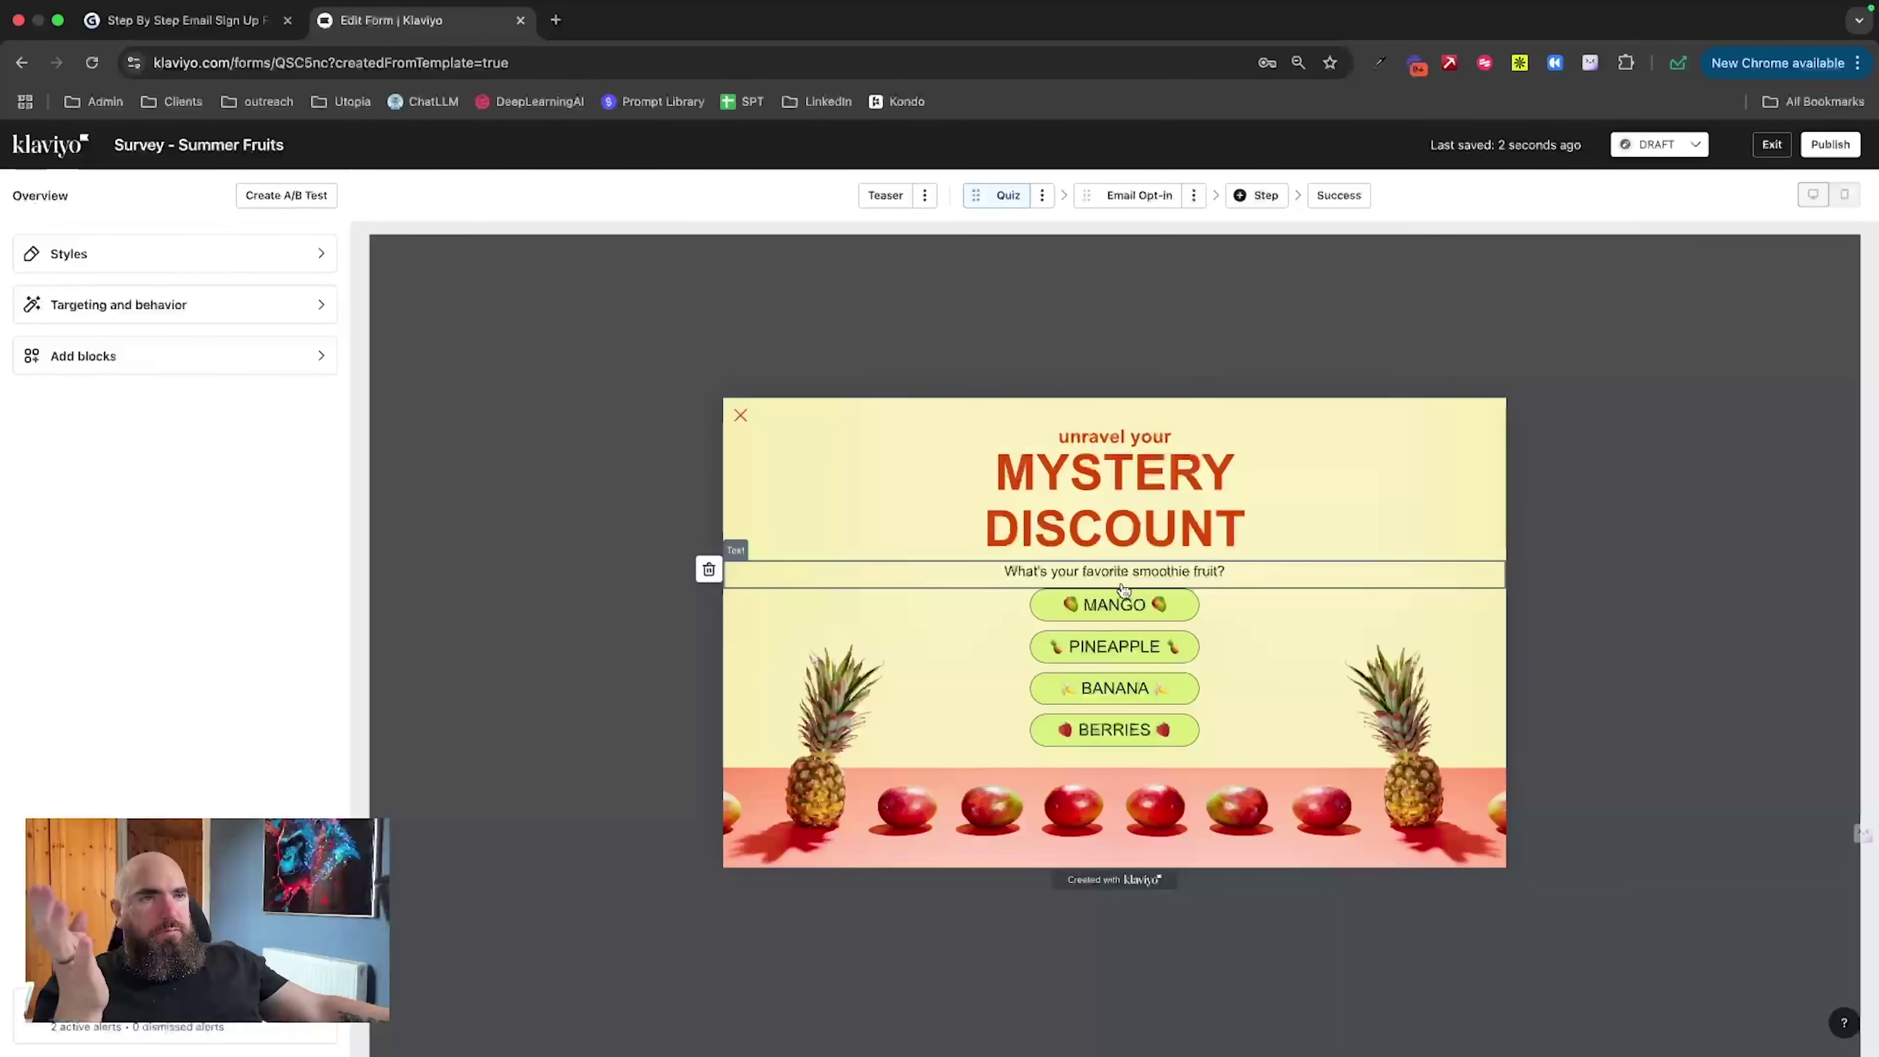
pyautogui.click(1115, 614)
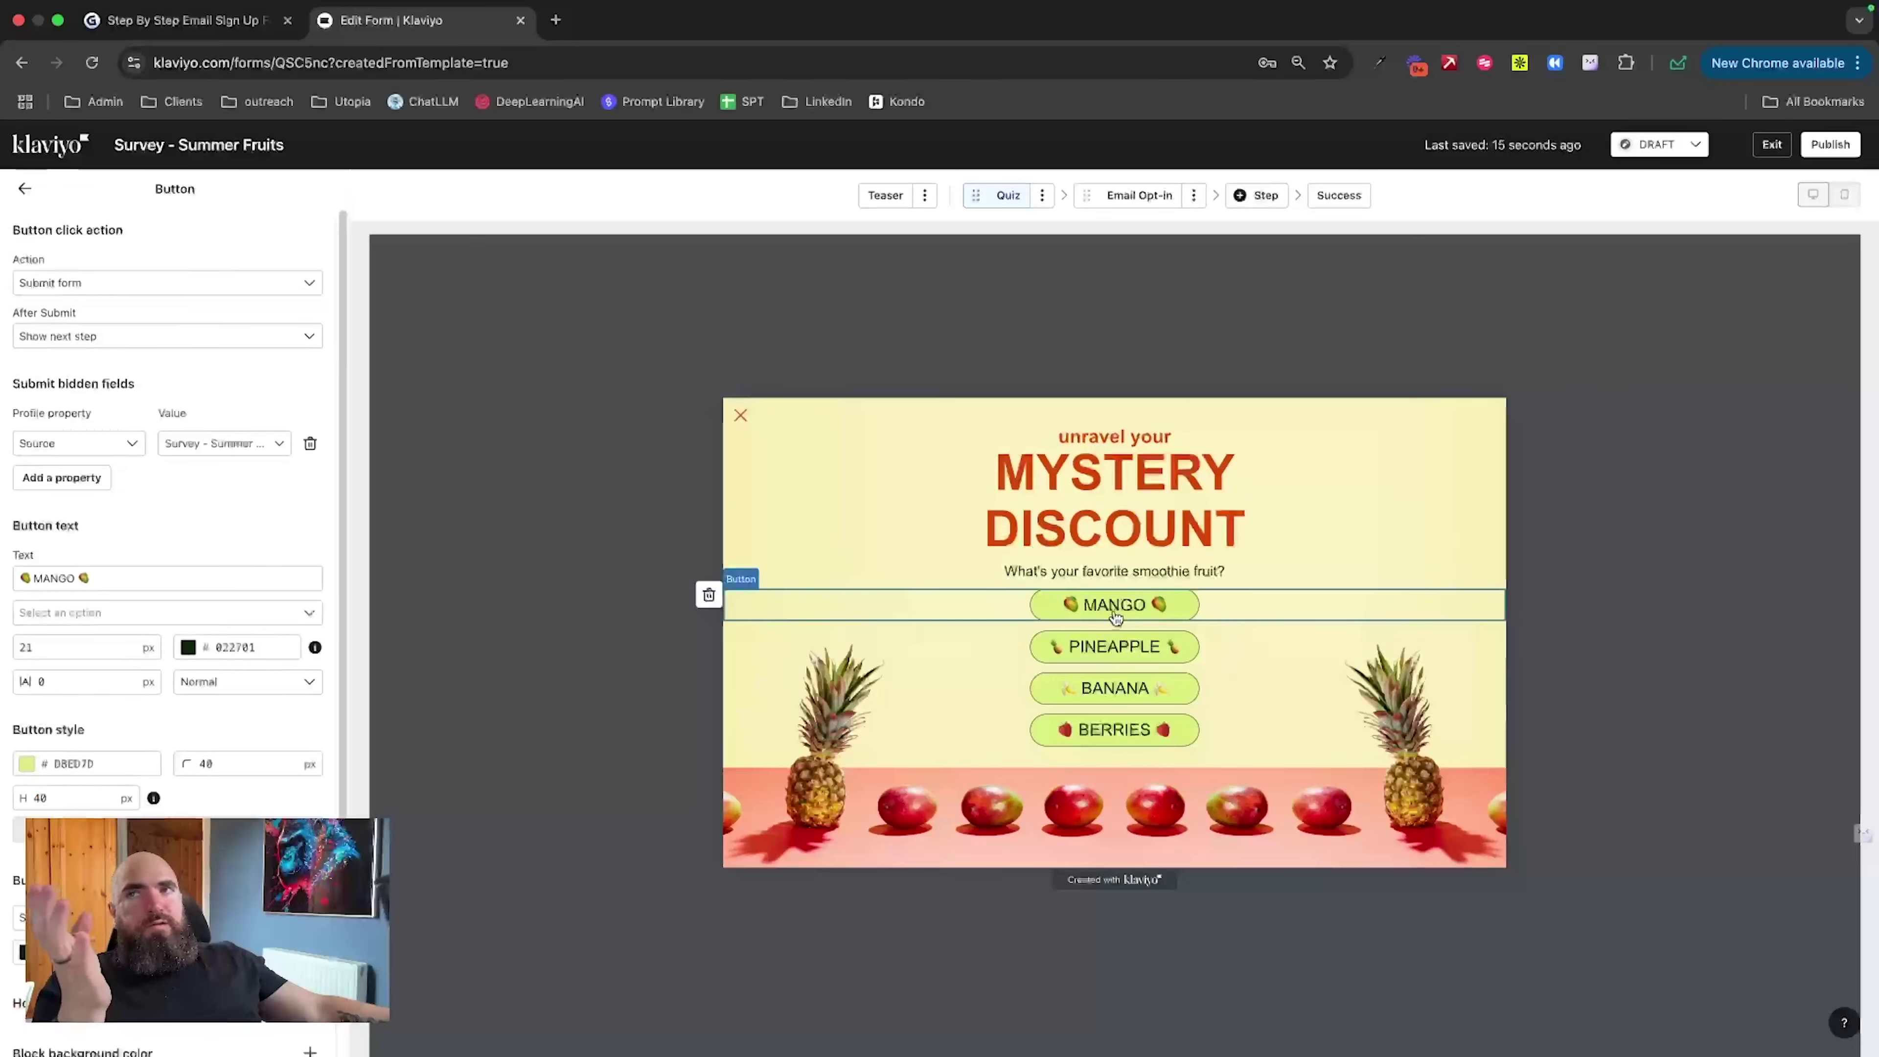
pyautogui.click(1112, 644)
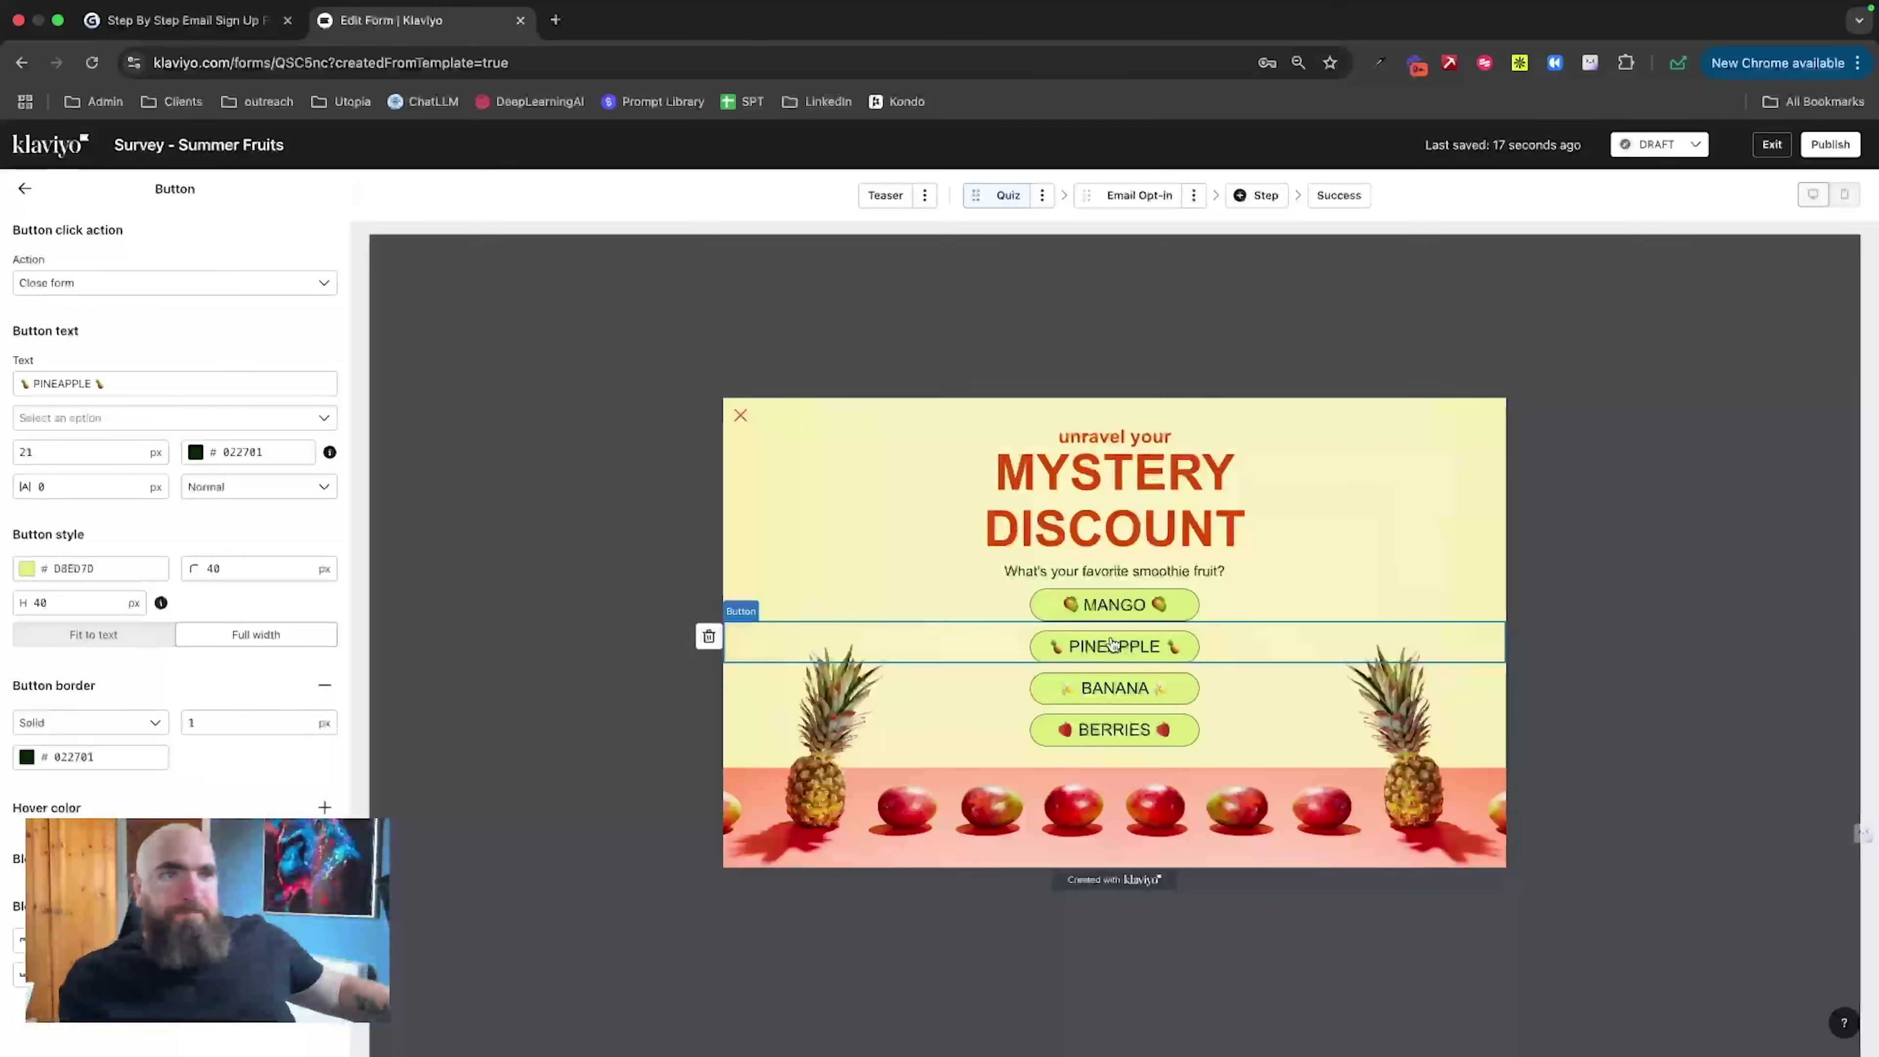
# Step: Change the text of the MANGO answer button to "SLEEP"
pyautogui.click(1126, 607)
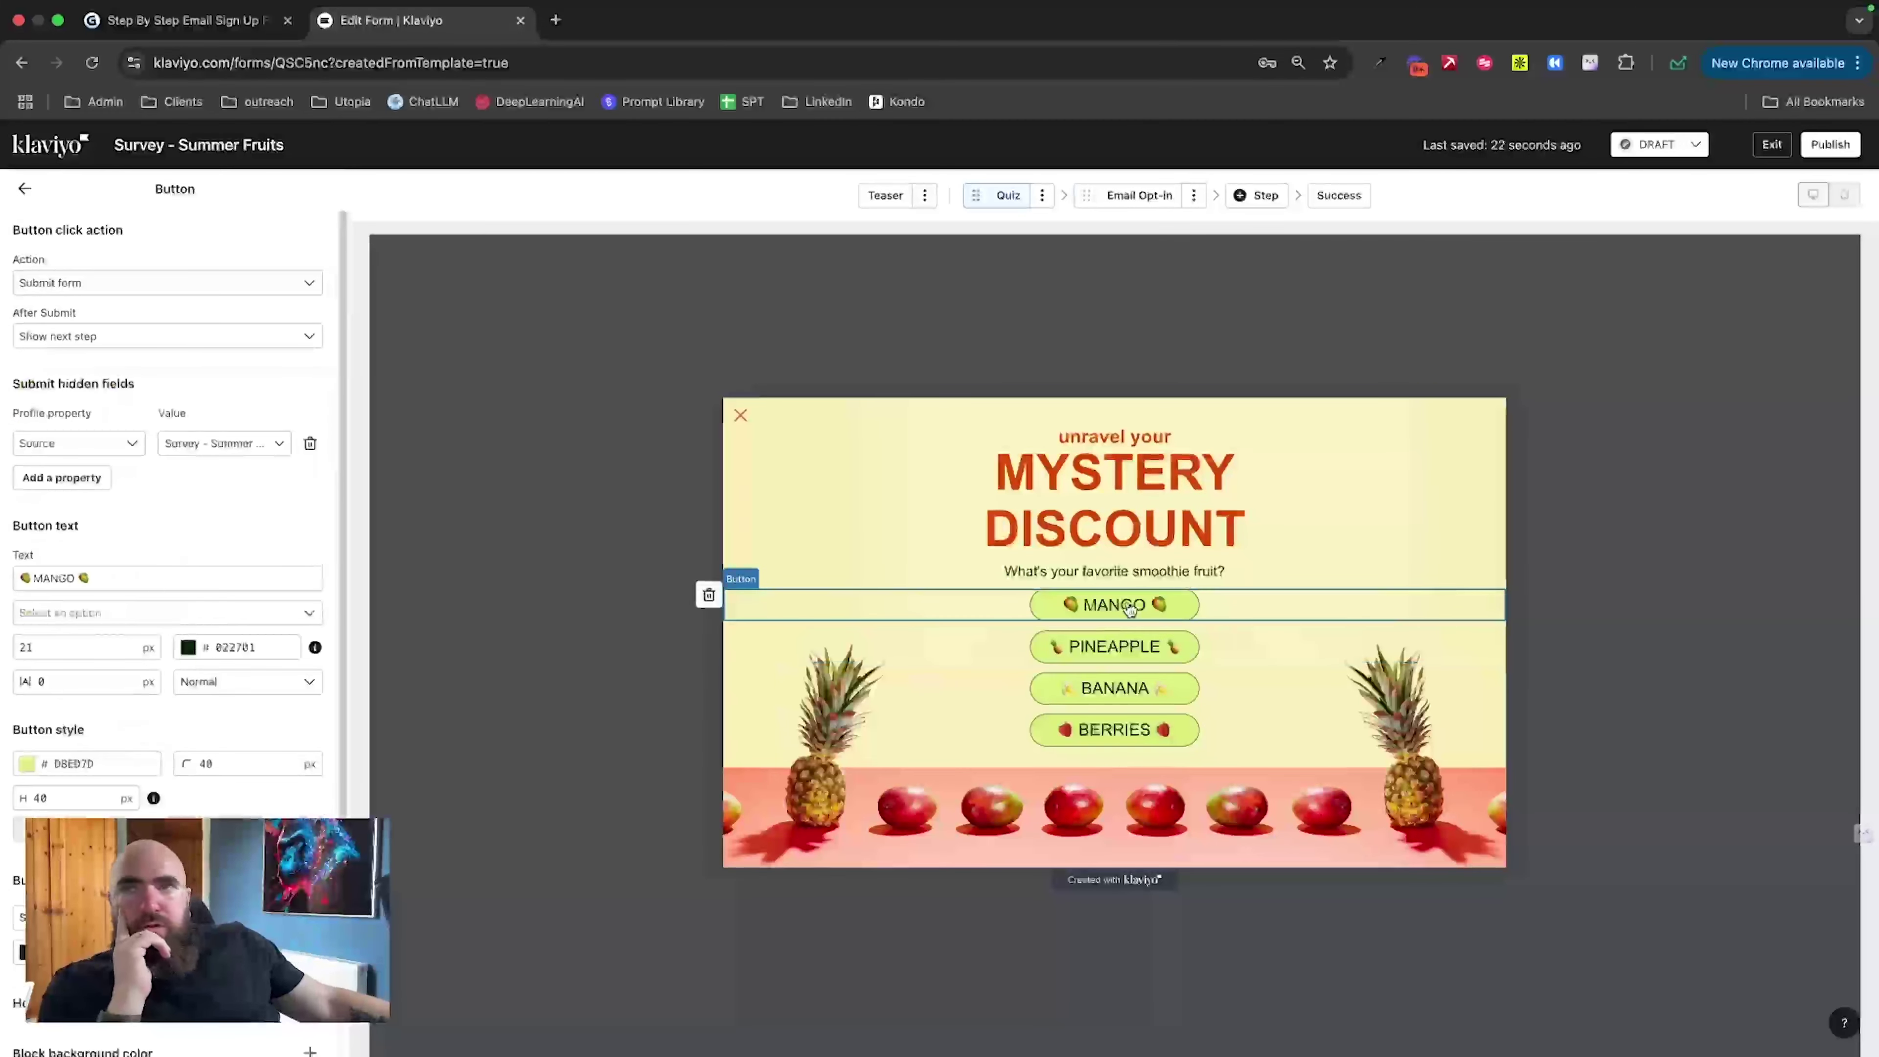
pyautogui.tripleClick(99, 576)
pyautogui.write('SSLEEF')
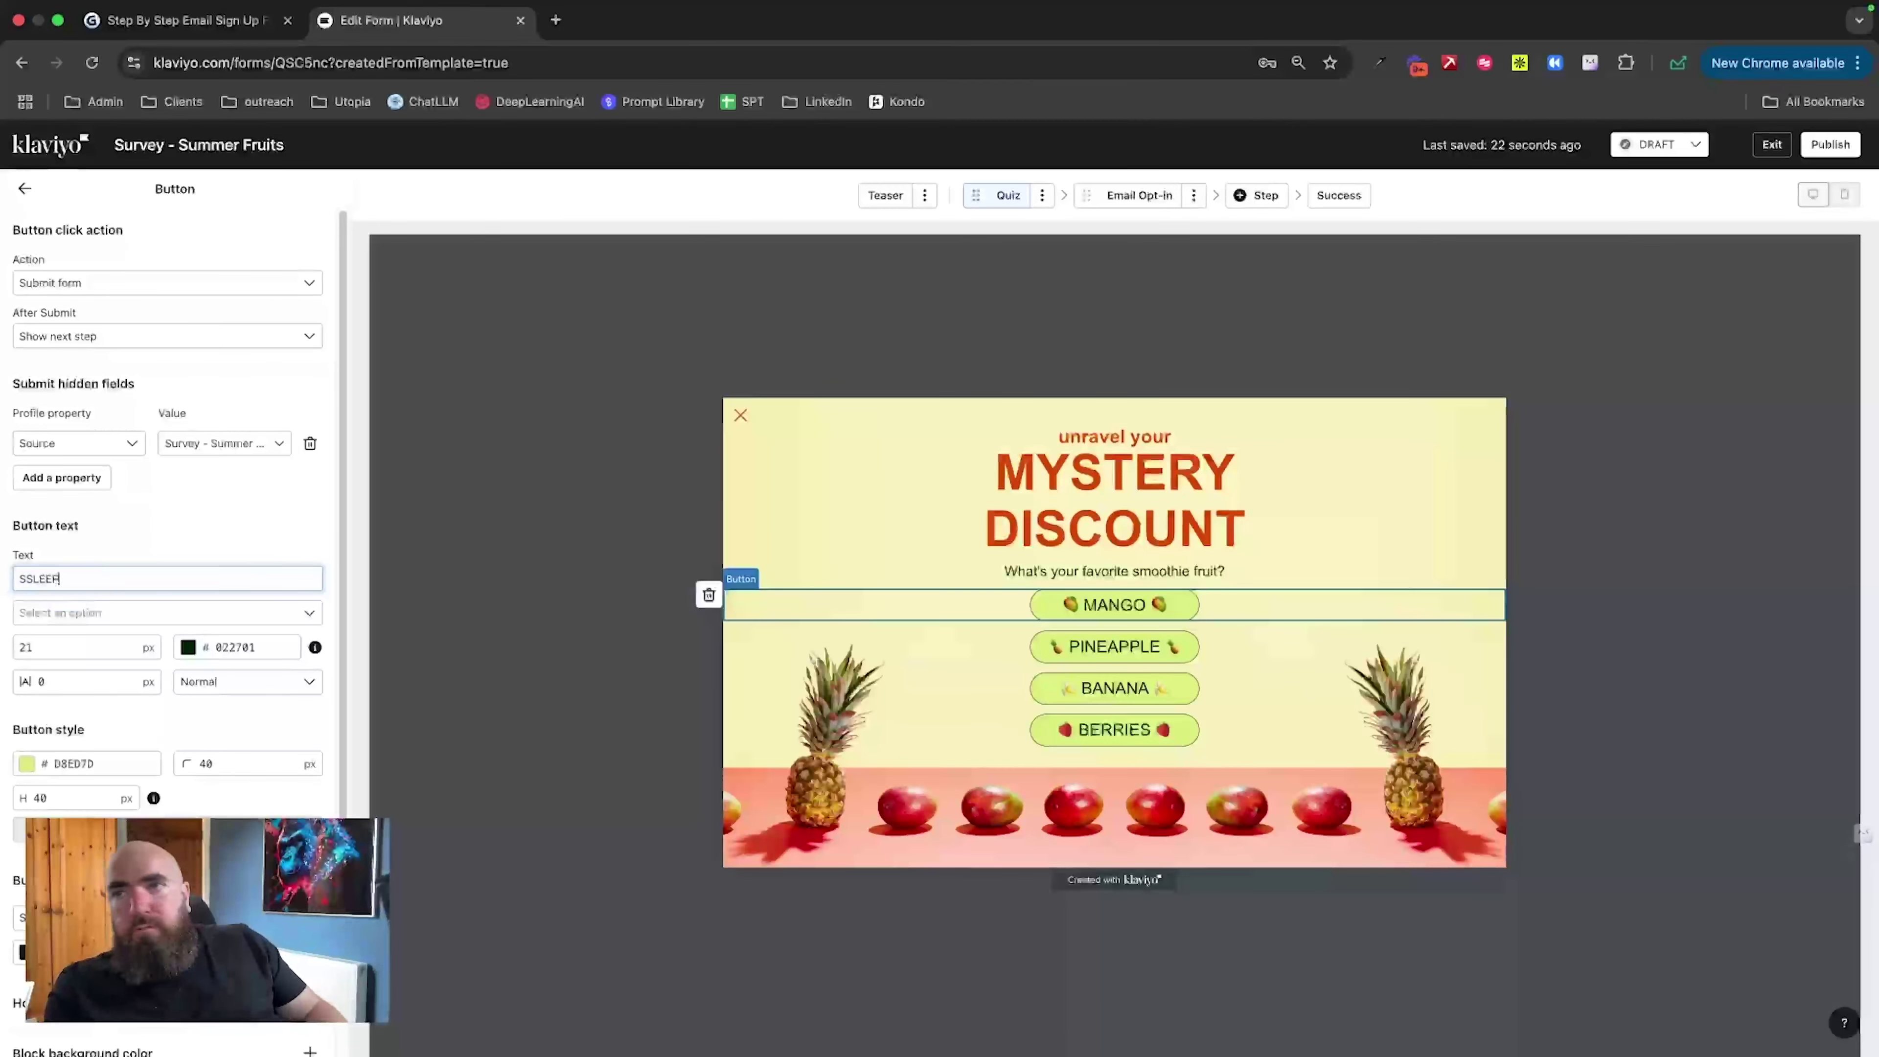
pyautogui.press('BackSpace')
pyautogui.press('BackSpace')
pyautogui.press('BackSpace')
pyautogui.press('BackSpace')
pyautogui.press('BackSpace')
pyautogui.write('LE')
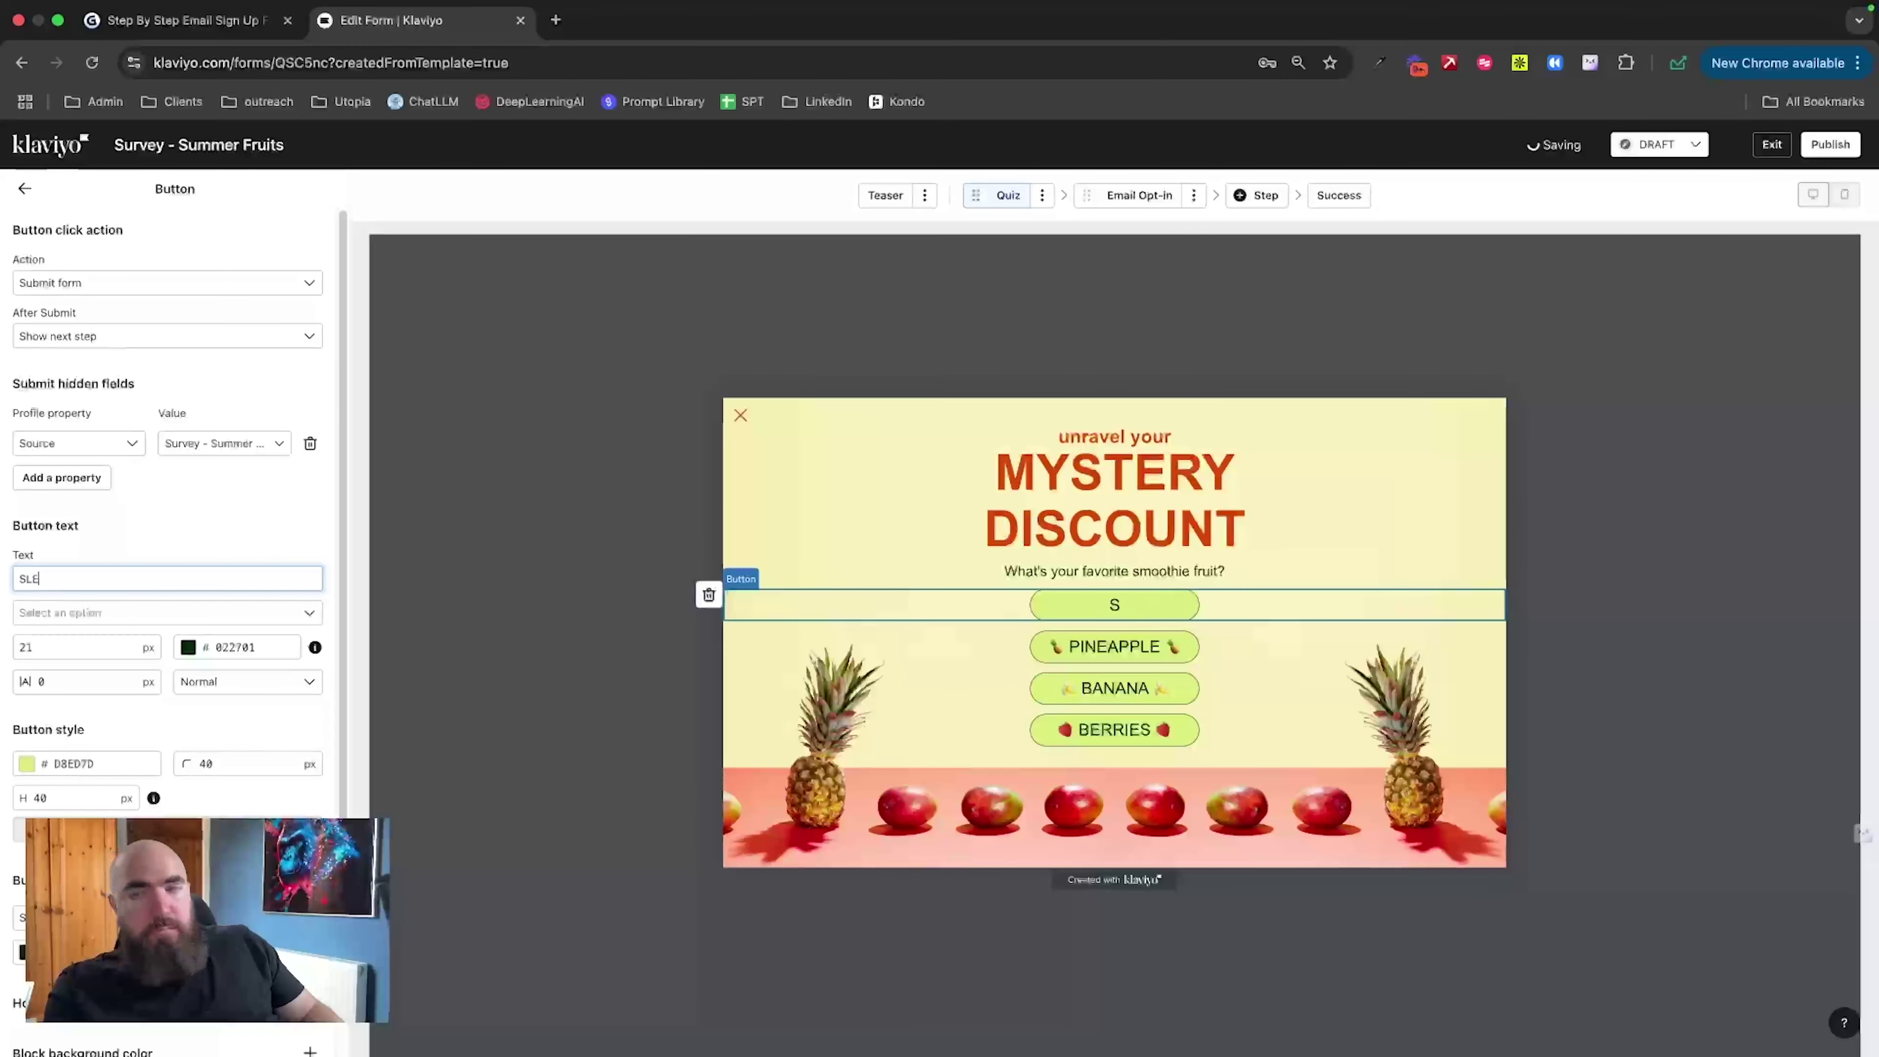
pyautogui.write('EP')
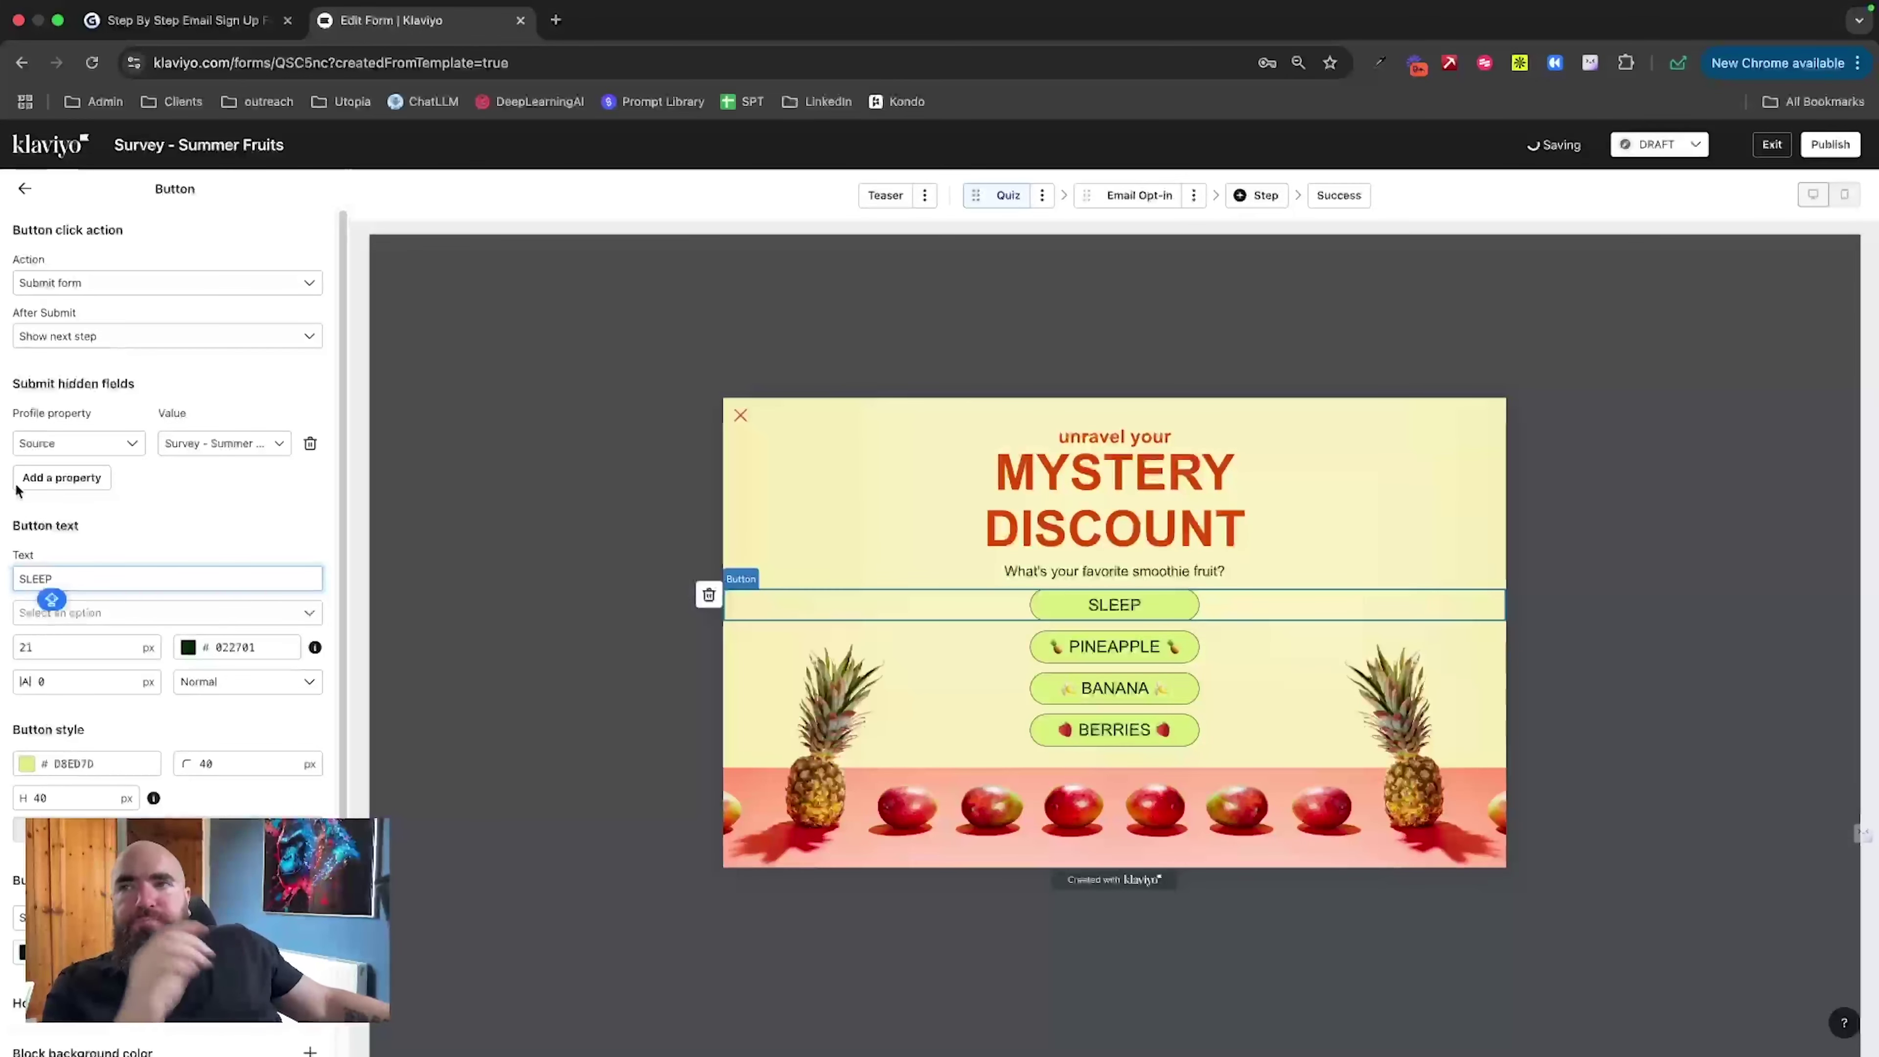
pyautogui.click(94, 443)
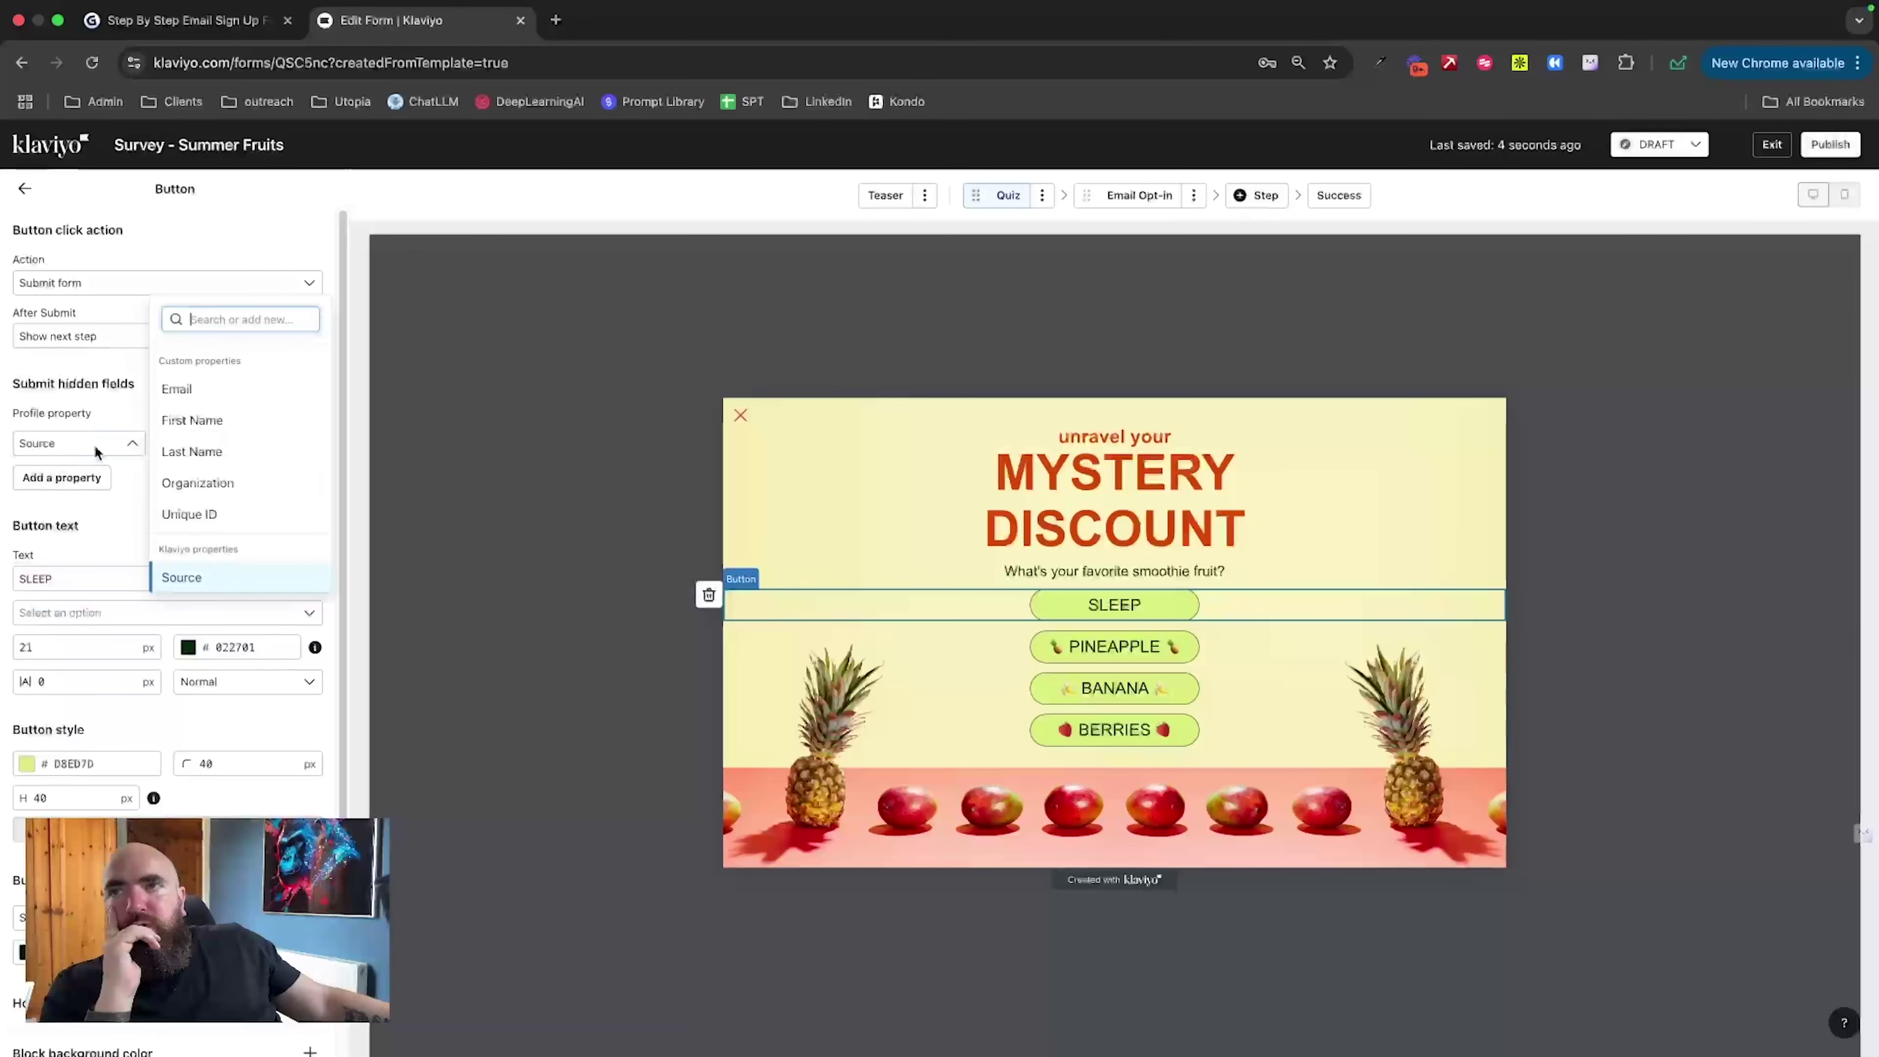
pyautogui.click(88, 479)
pyautogui.click(94, 478)
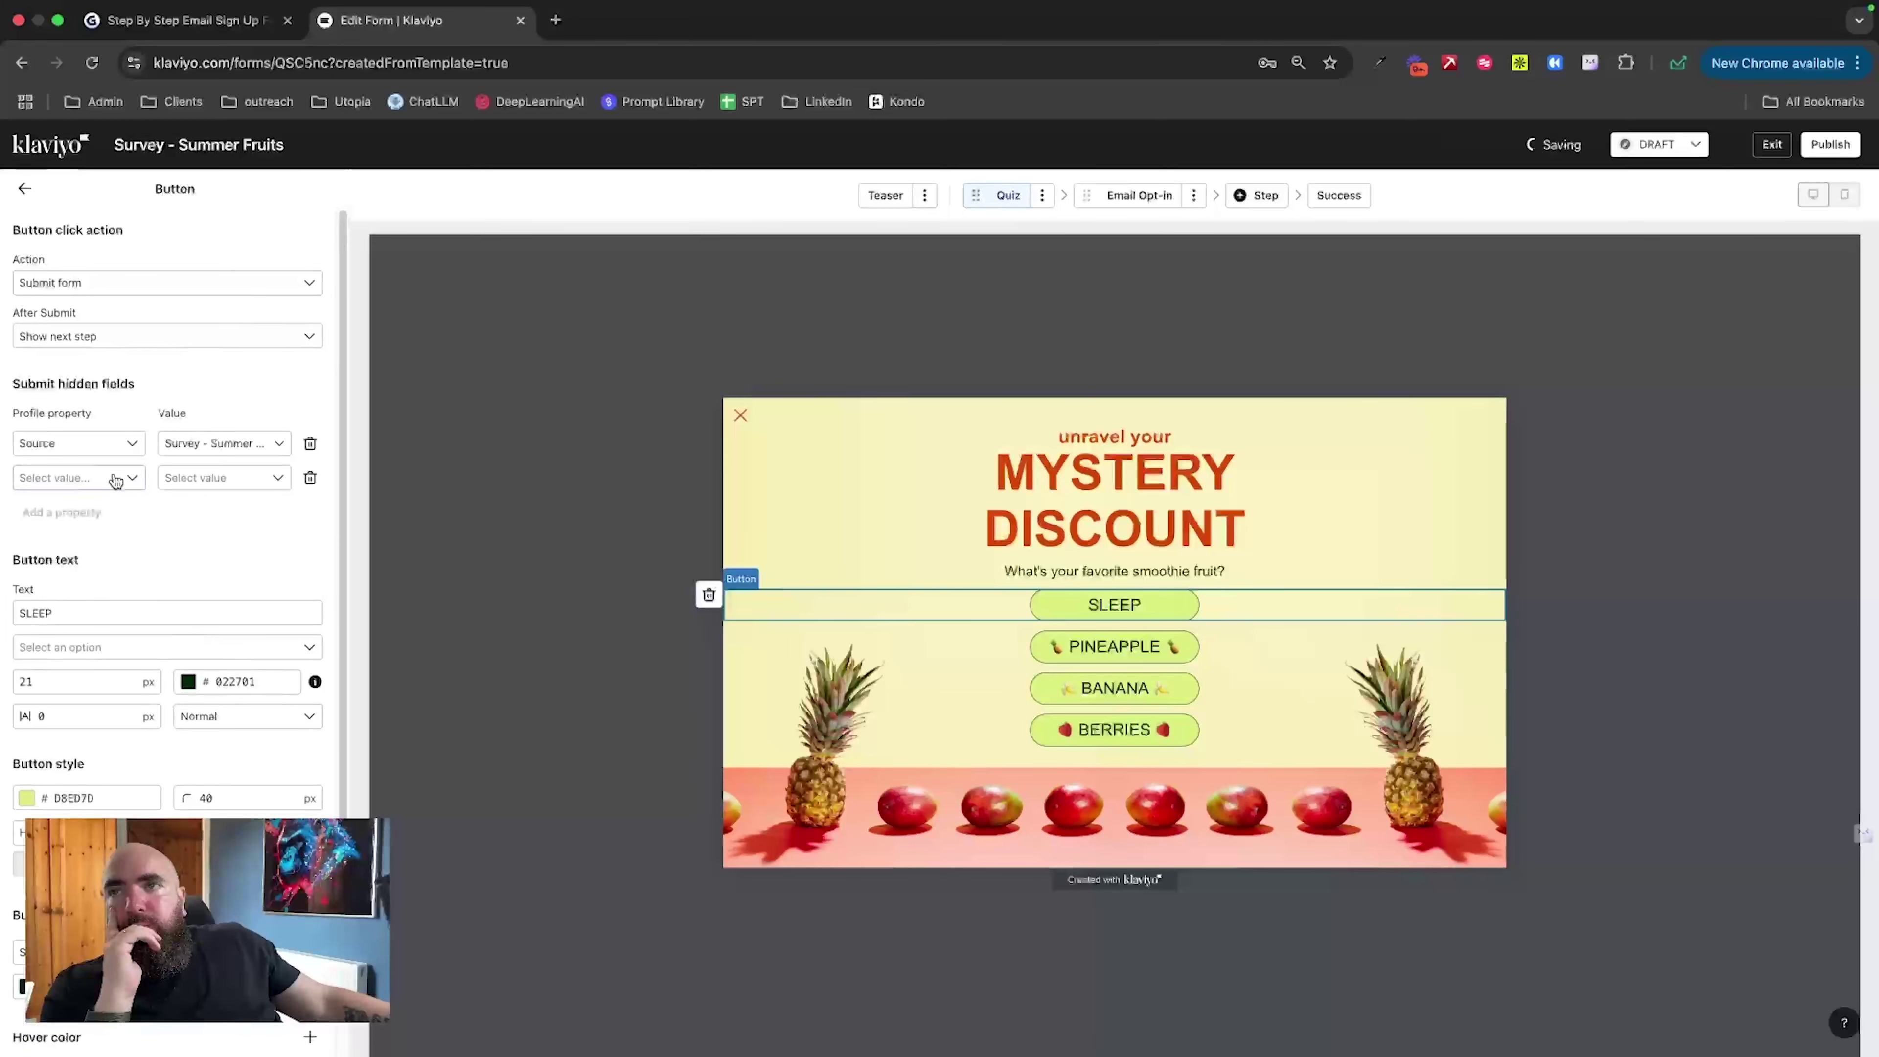
pyautogui.click(308, 479)
# Step: Set the SLEEP button's hidden field to a new profile property INTERESTS with the new value SLEEP
pyautogui.click(119, 442)
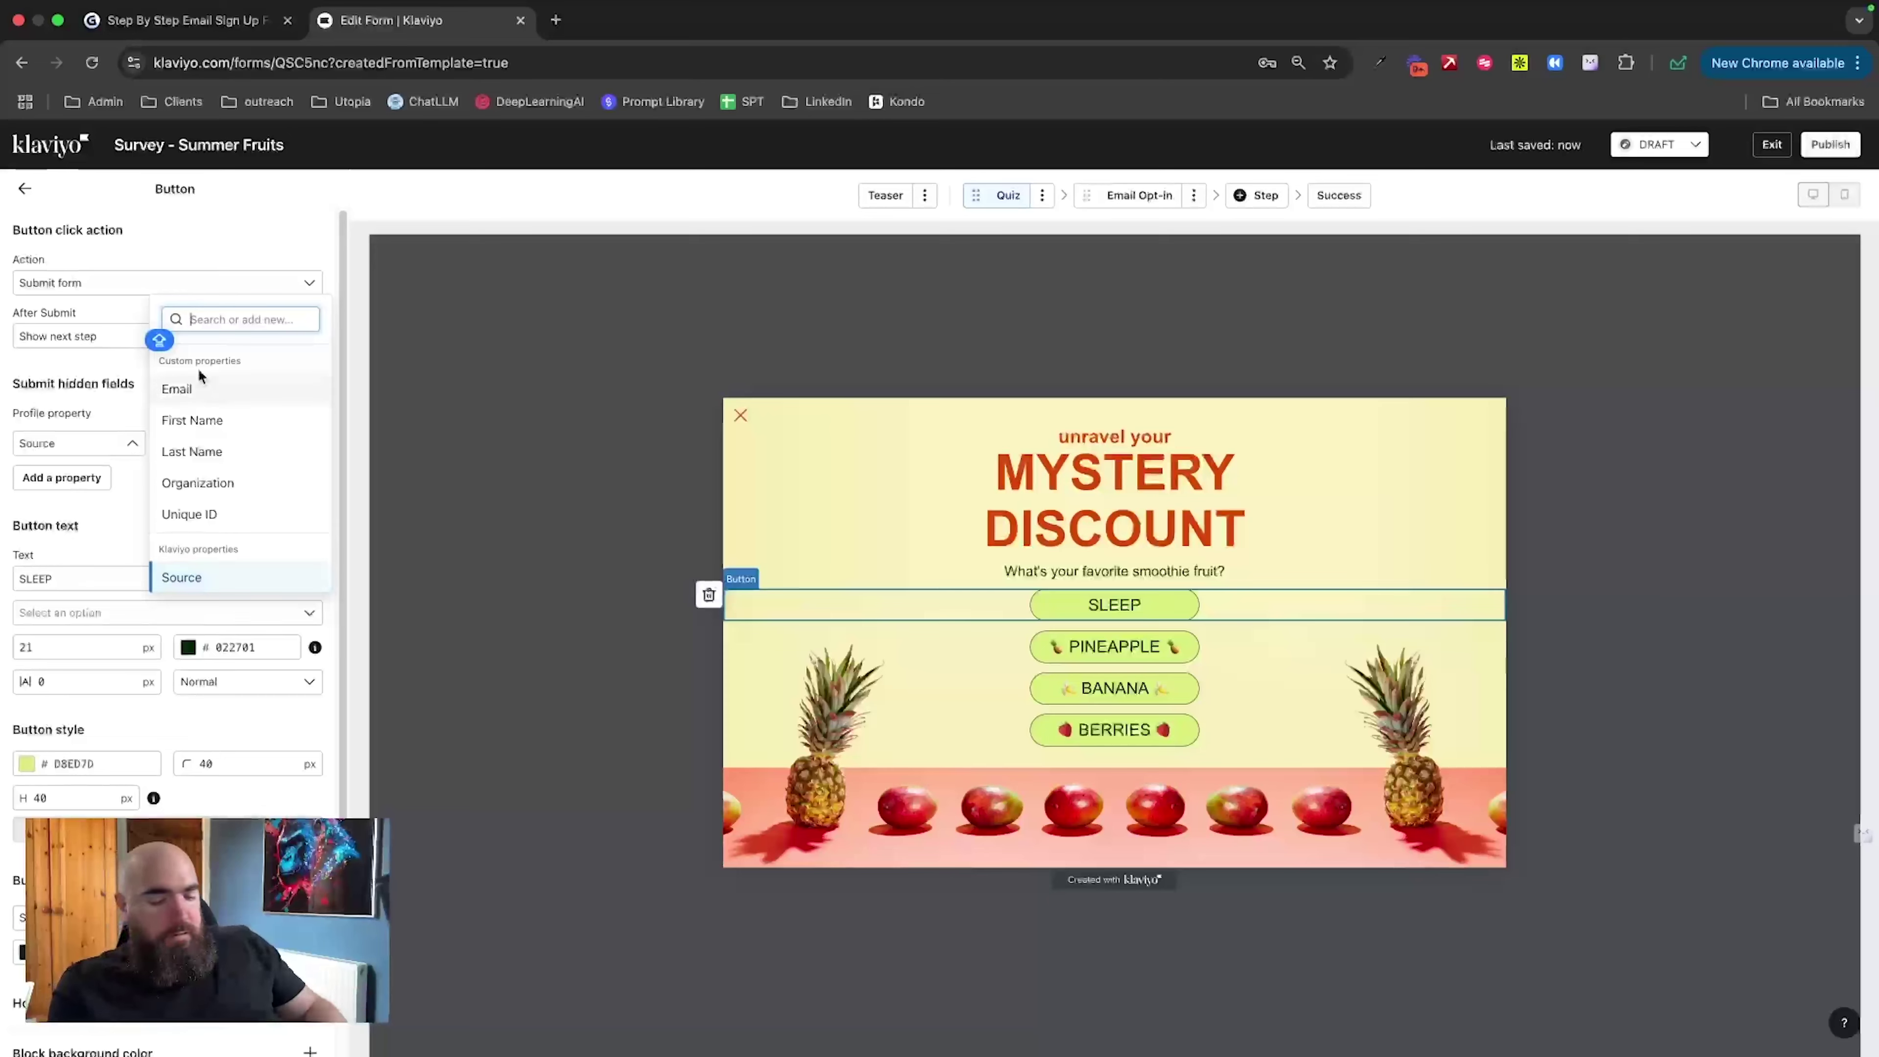
pyautogui.write('INTERE')
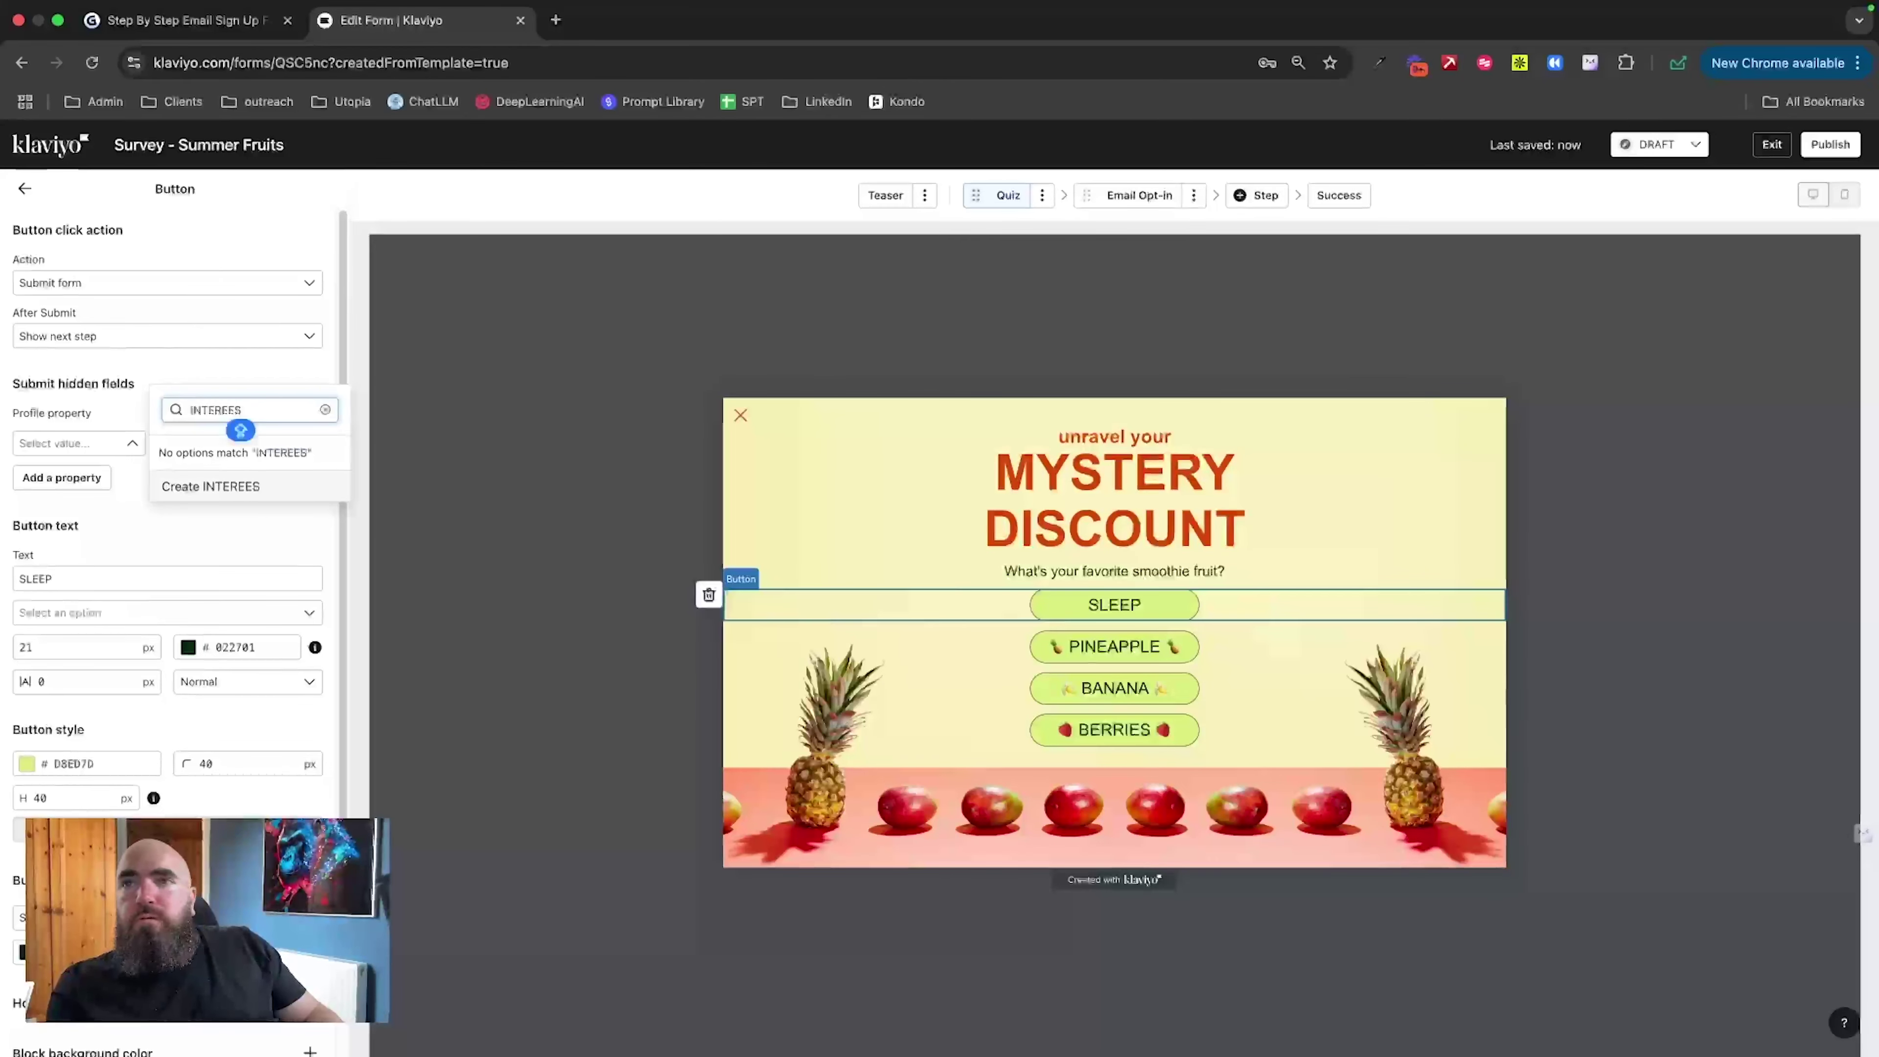
pyautogui.write('STS')
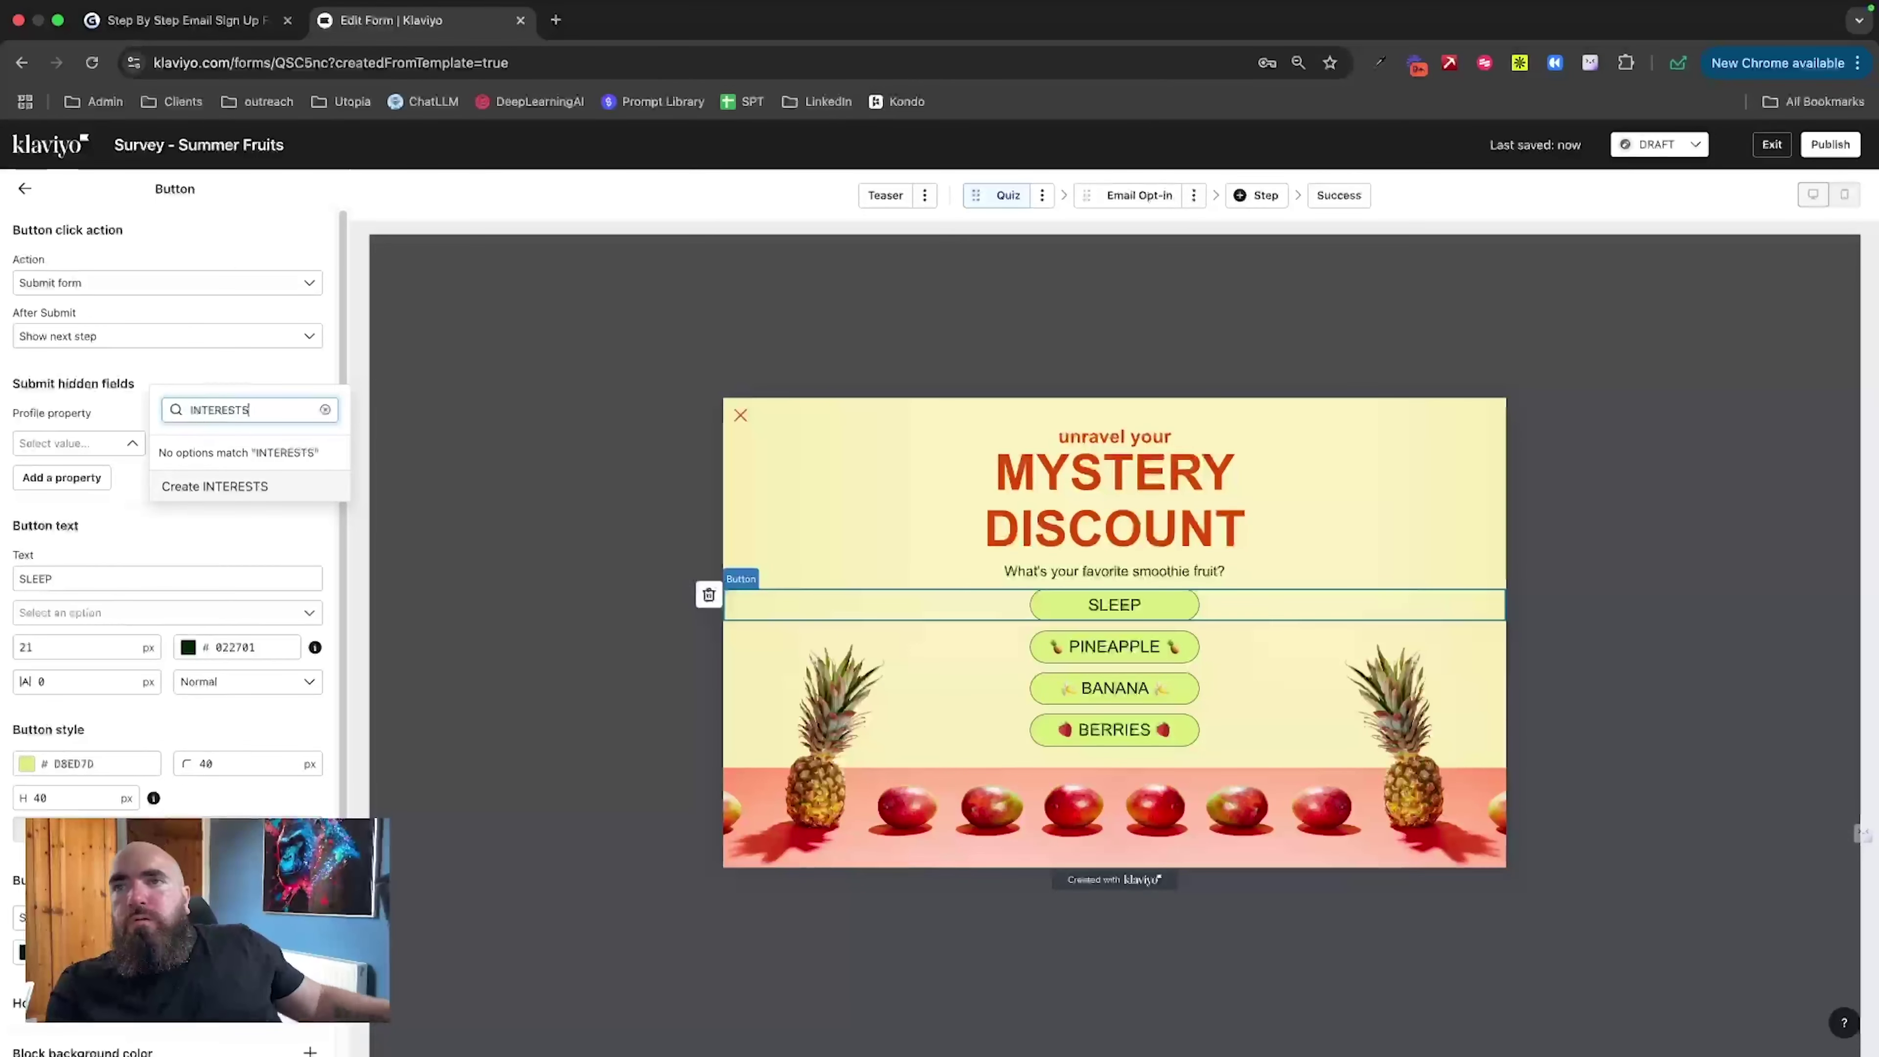
pyautogui.press('capslock')
pyautogui.click(254, 487)
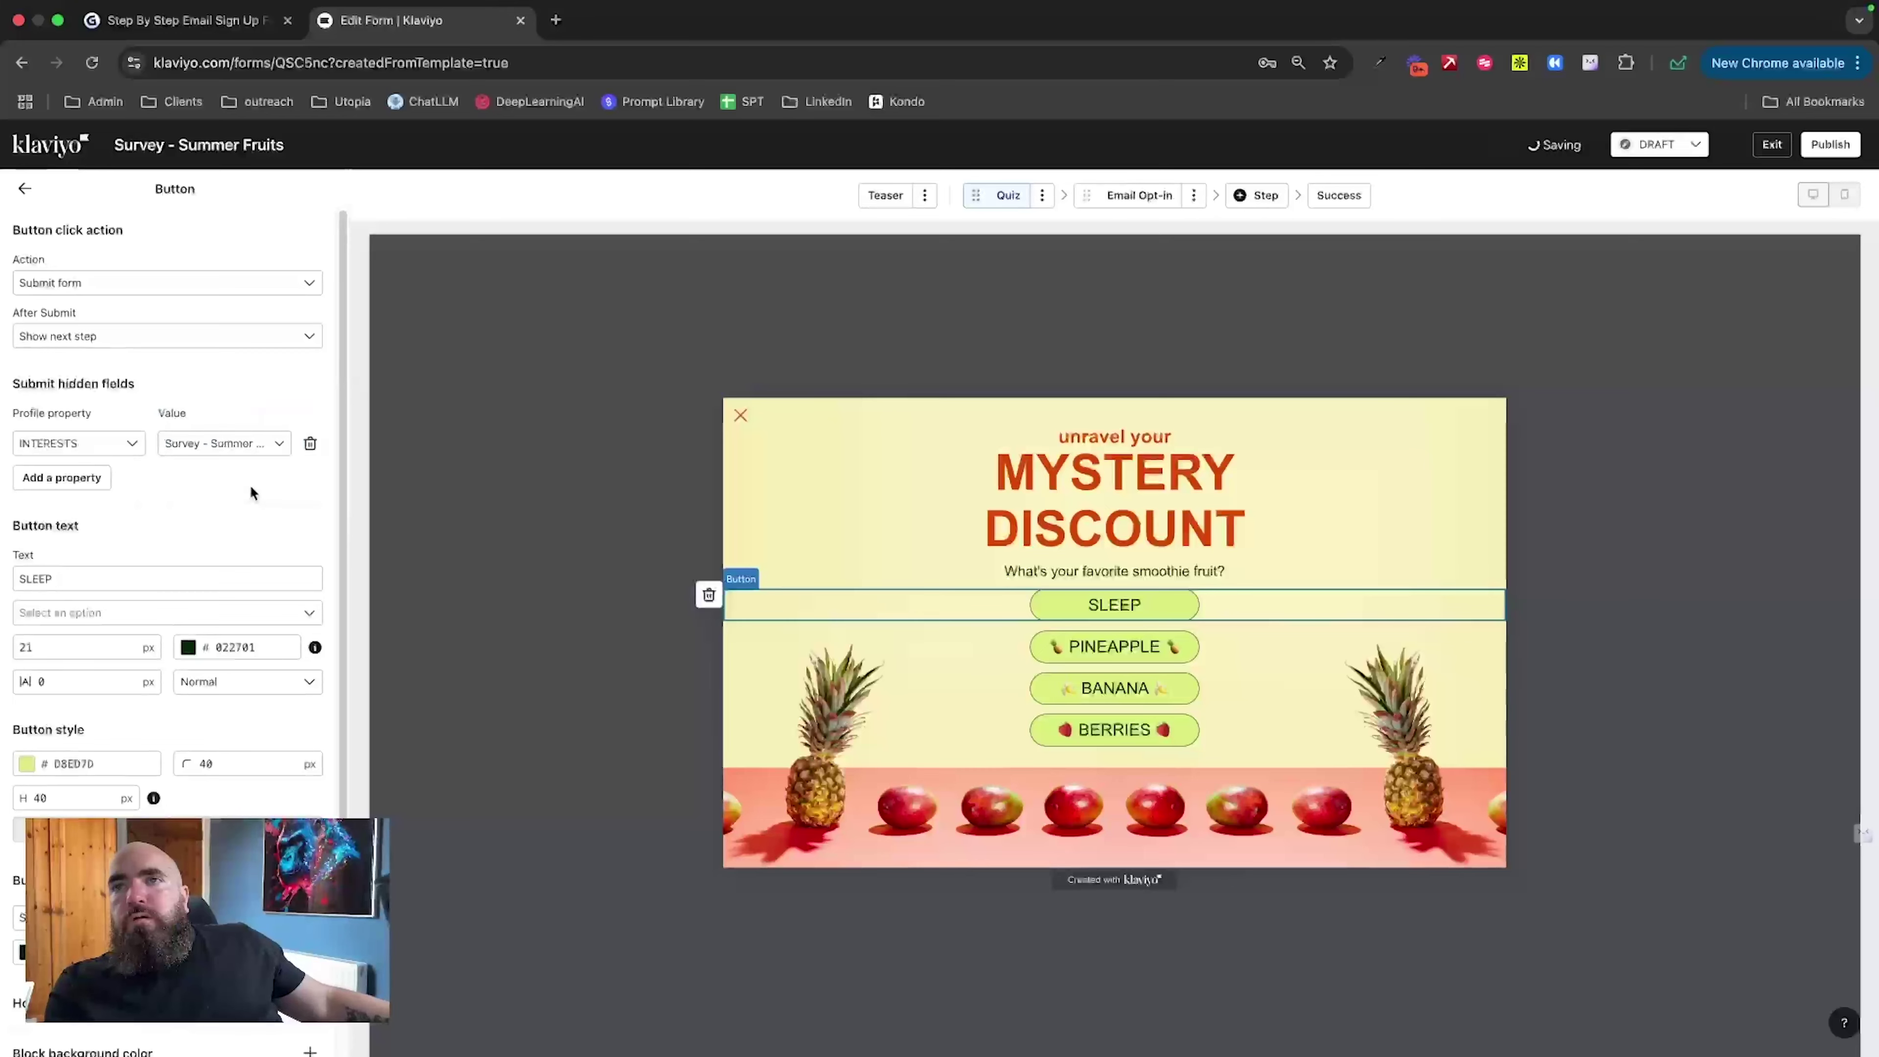
pyautogui.click(258, 444)
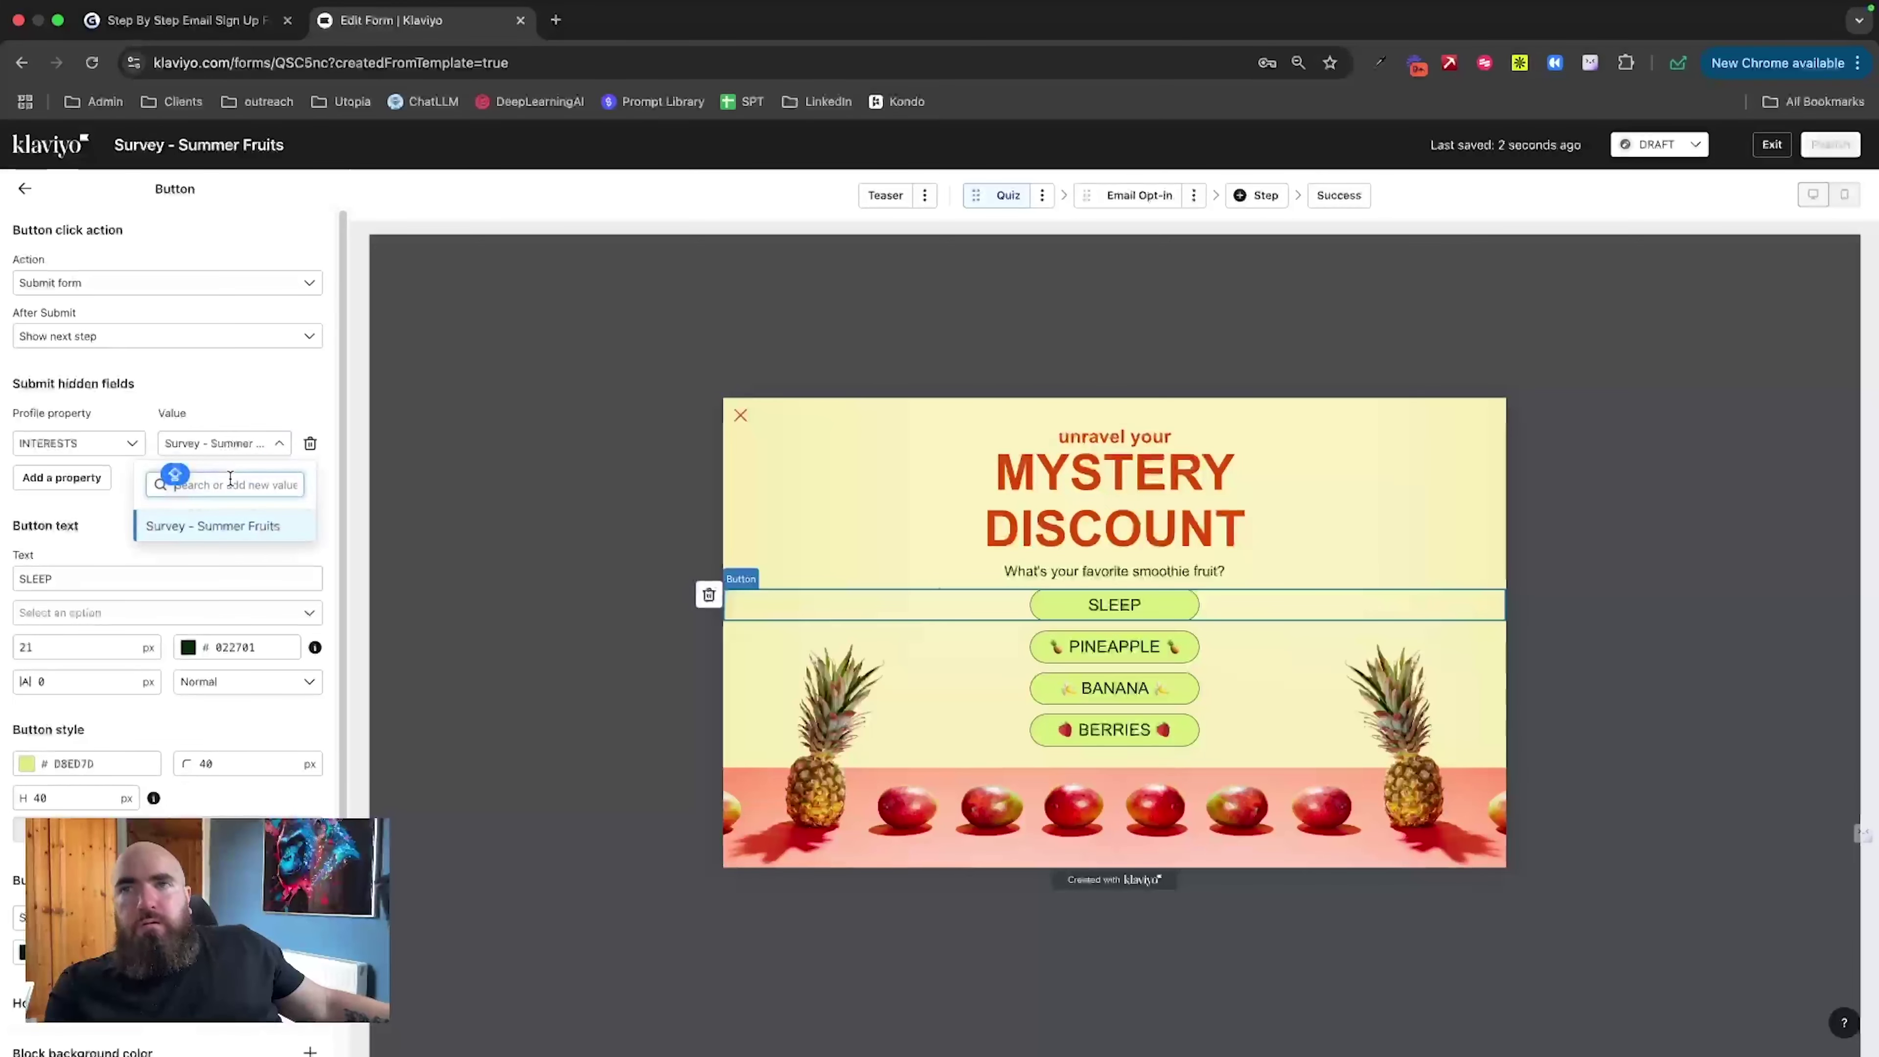
pyautogui.write('SLEEP')
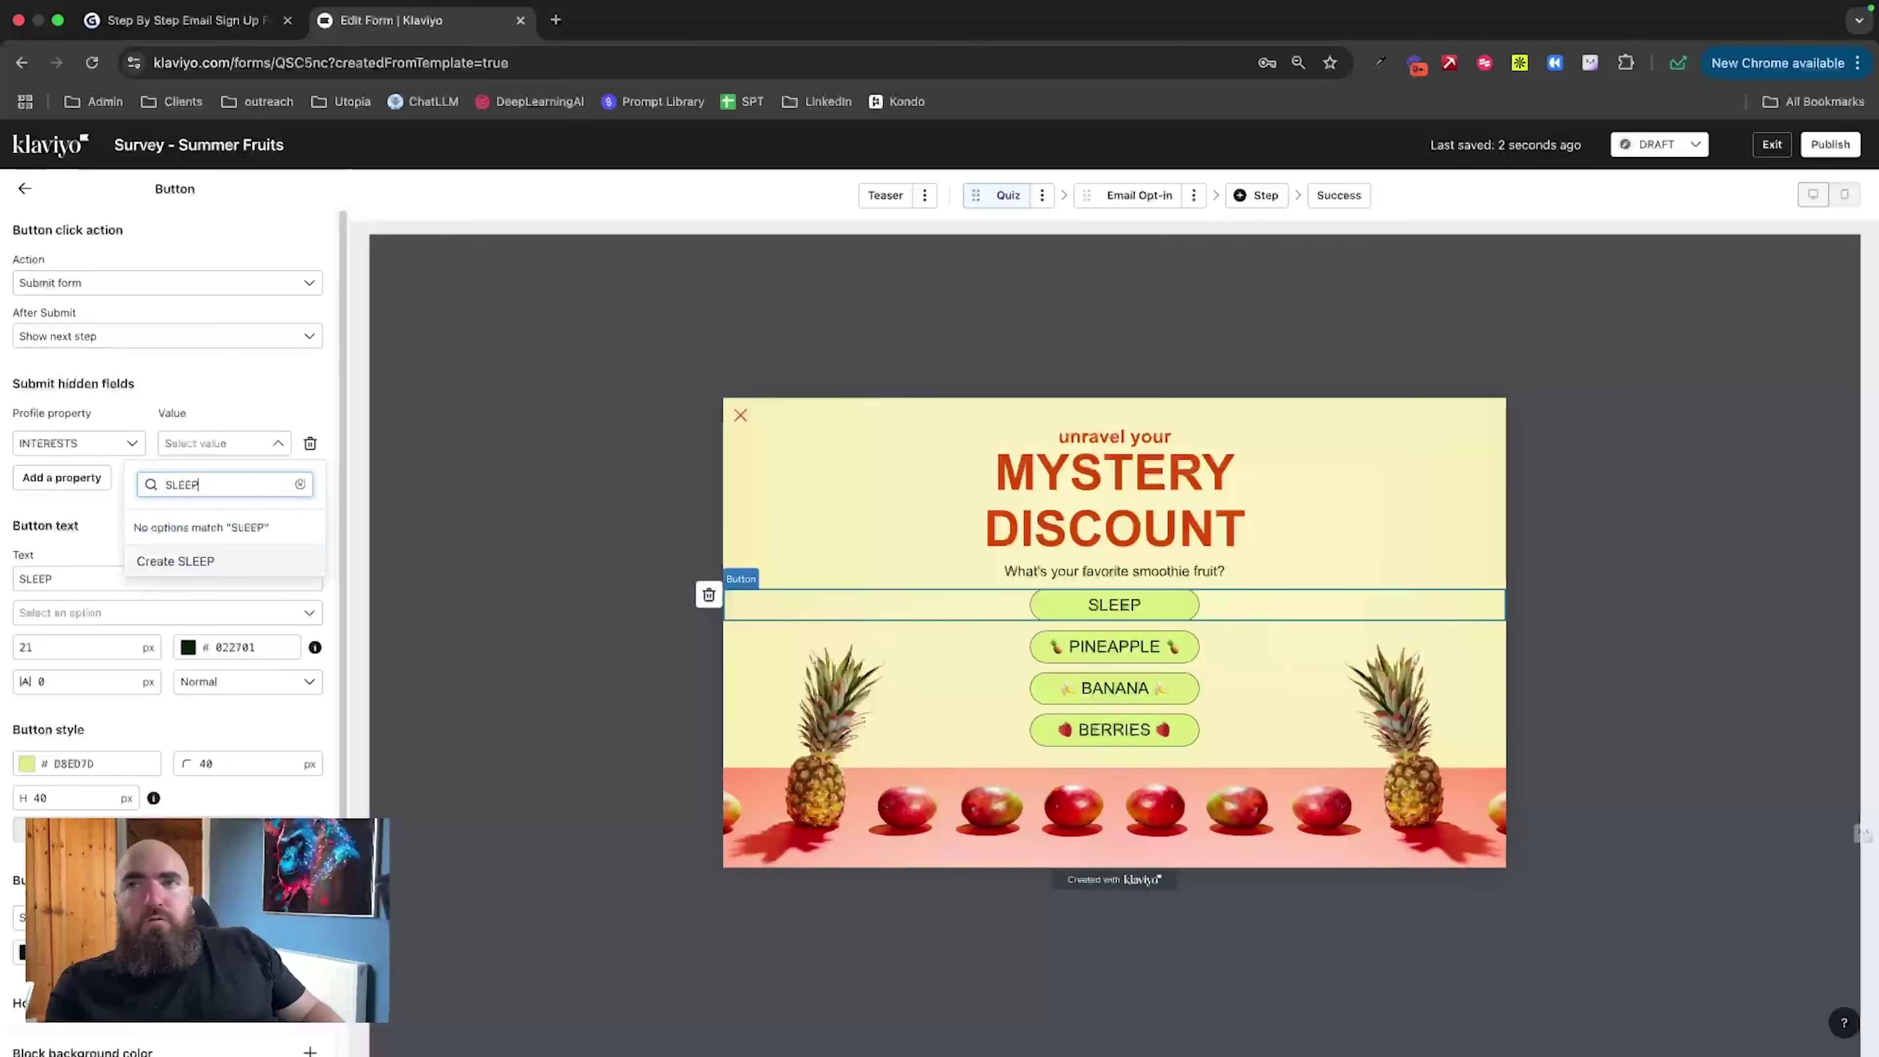
pyautogui.click(171, 568)
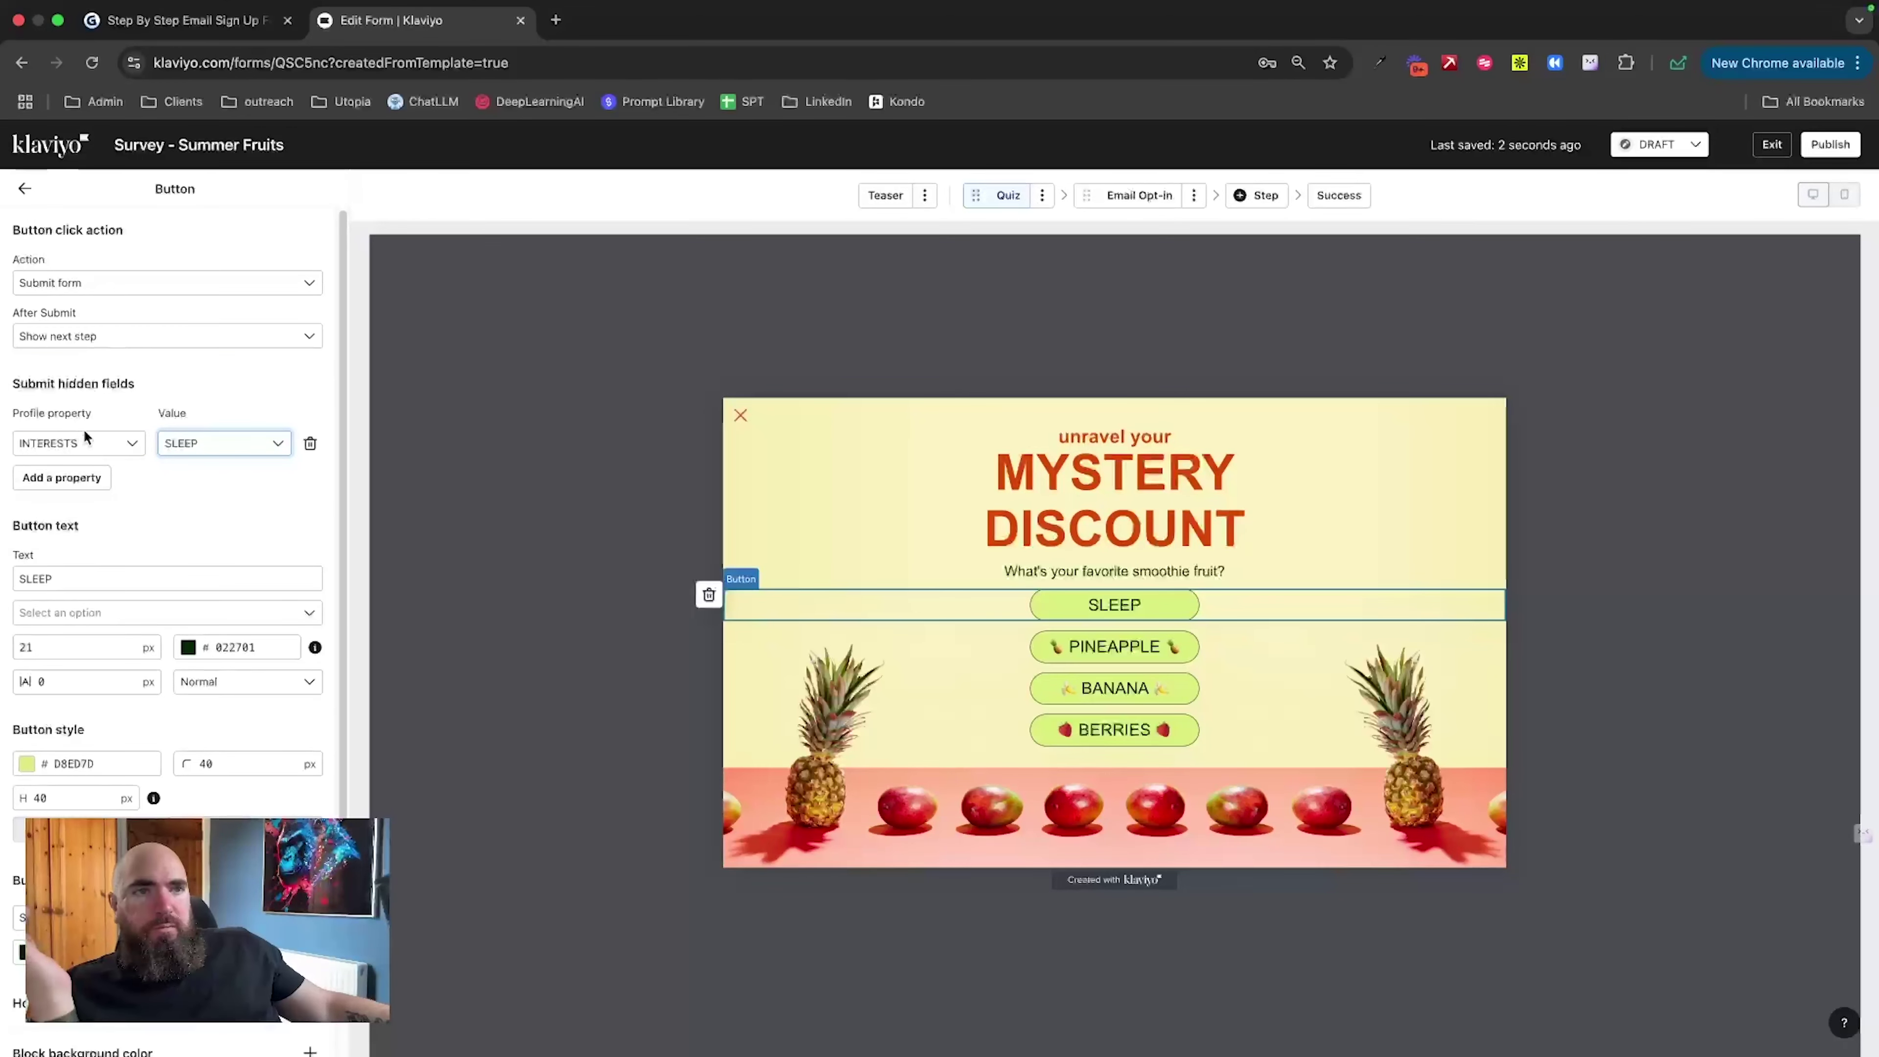
# Step: Set the click action of the PINEAPPLE answer button to Submit form
pyautogui.click(1086, 650)
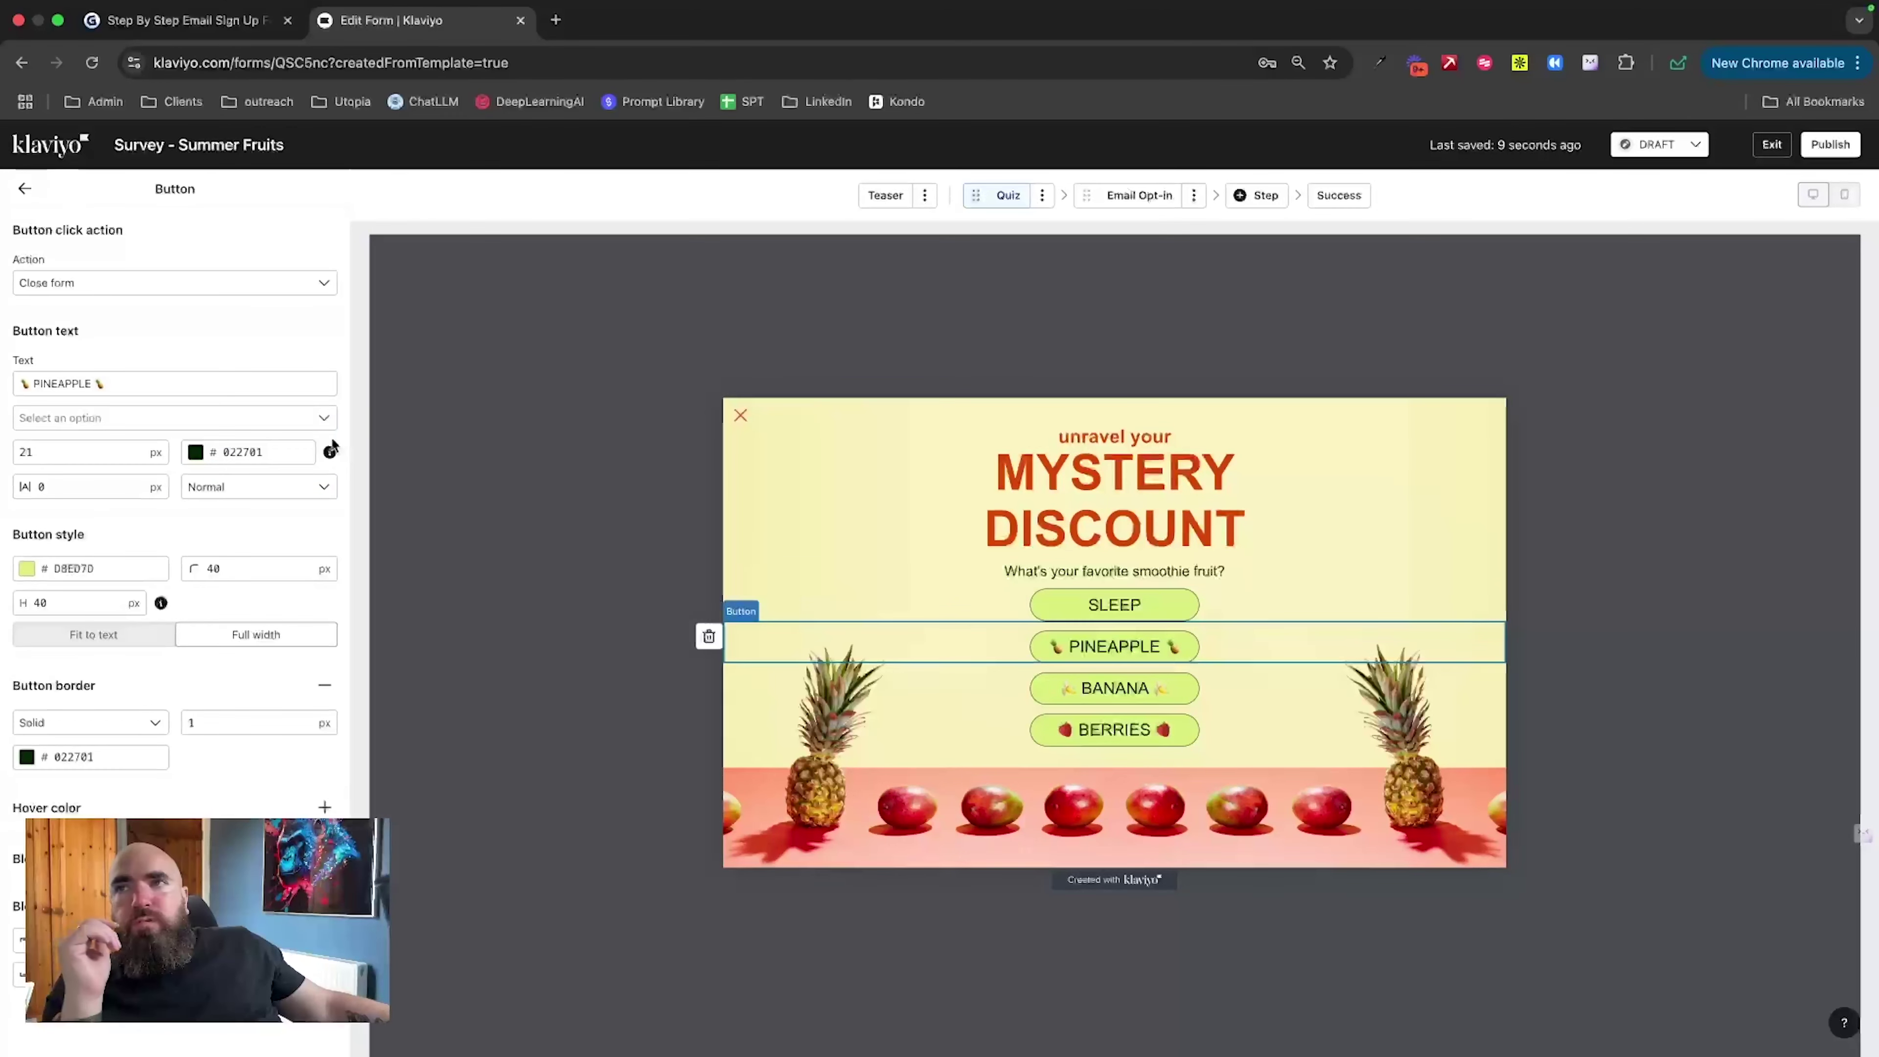
pyautogui.click(164, 283)
pyautogui.click(93, 341)
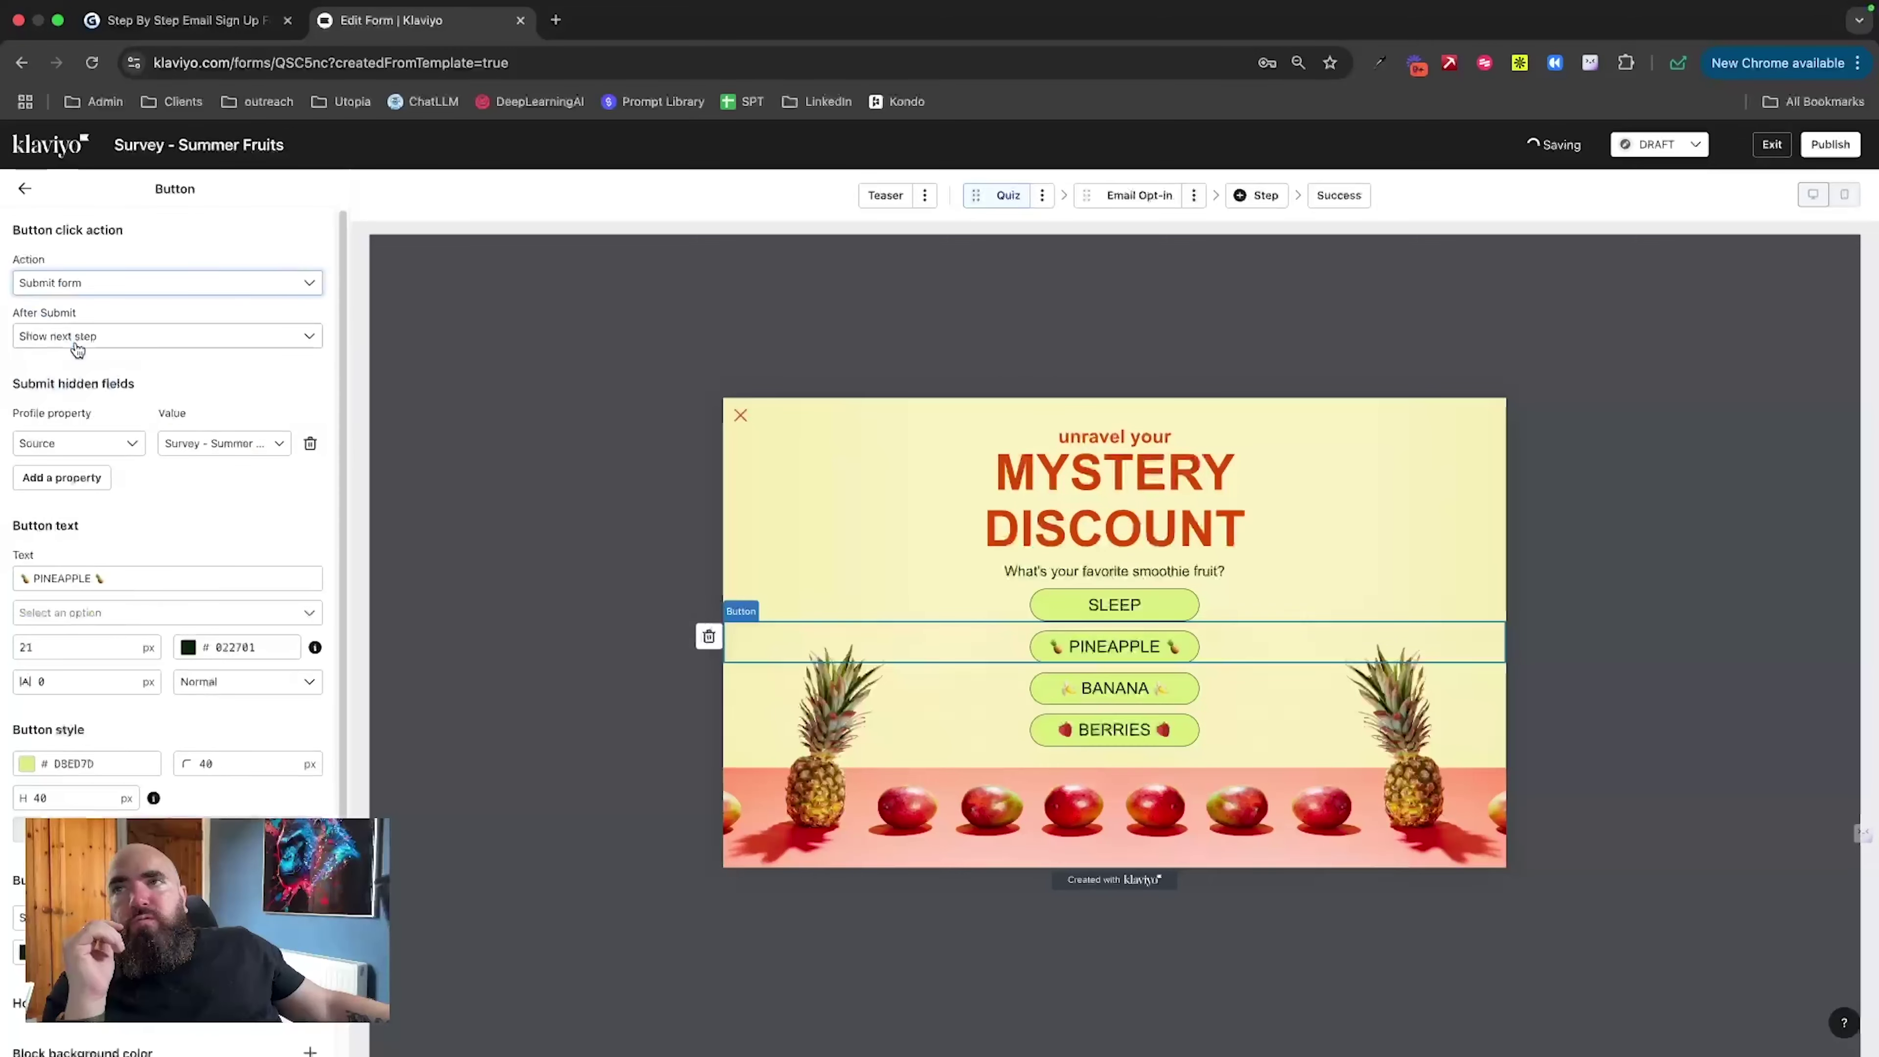
# Step: Set the PINEAPPLE button's hidden field to the profile property INTERESTS with the new value WEIGHT LOSS
pyautogui.click(131, 445)
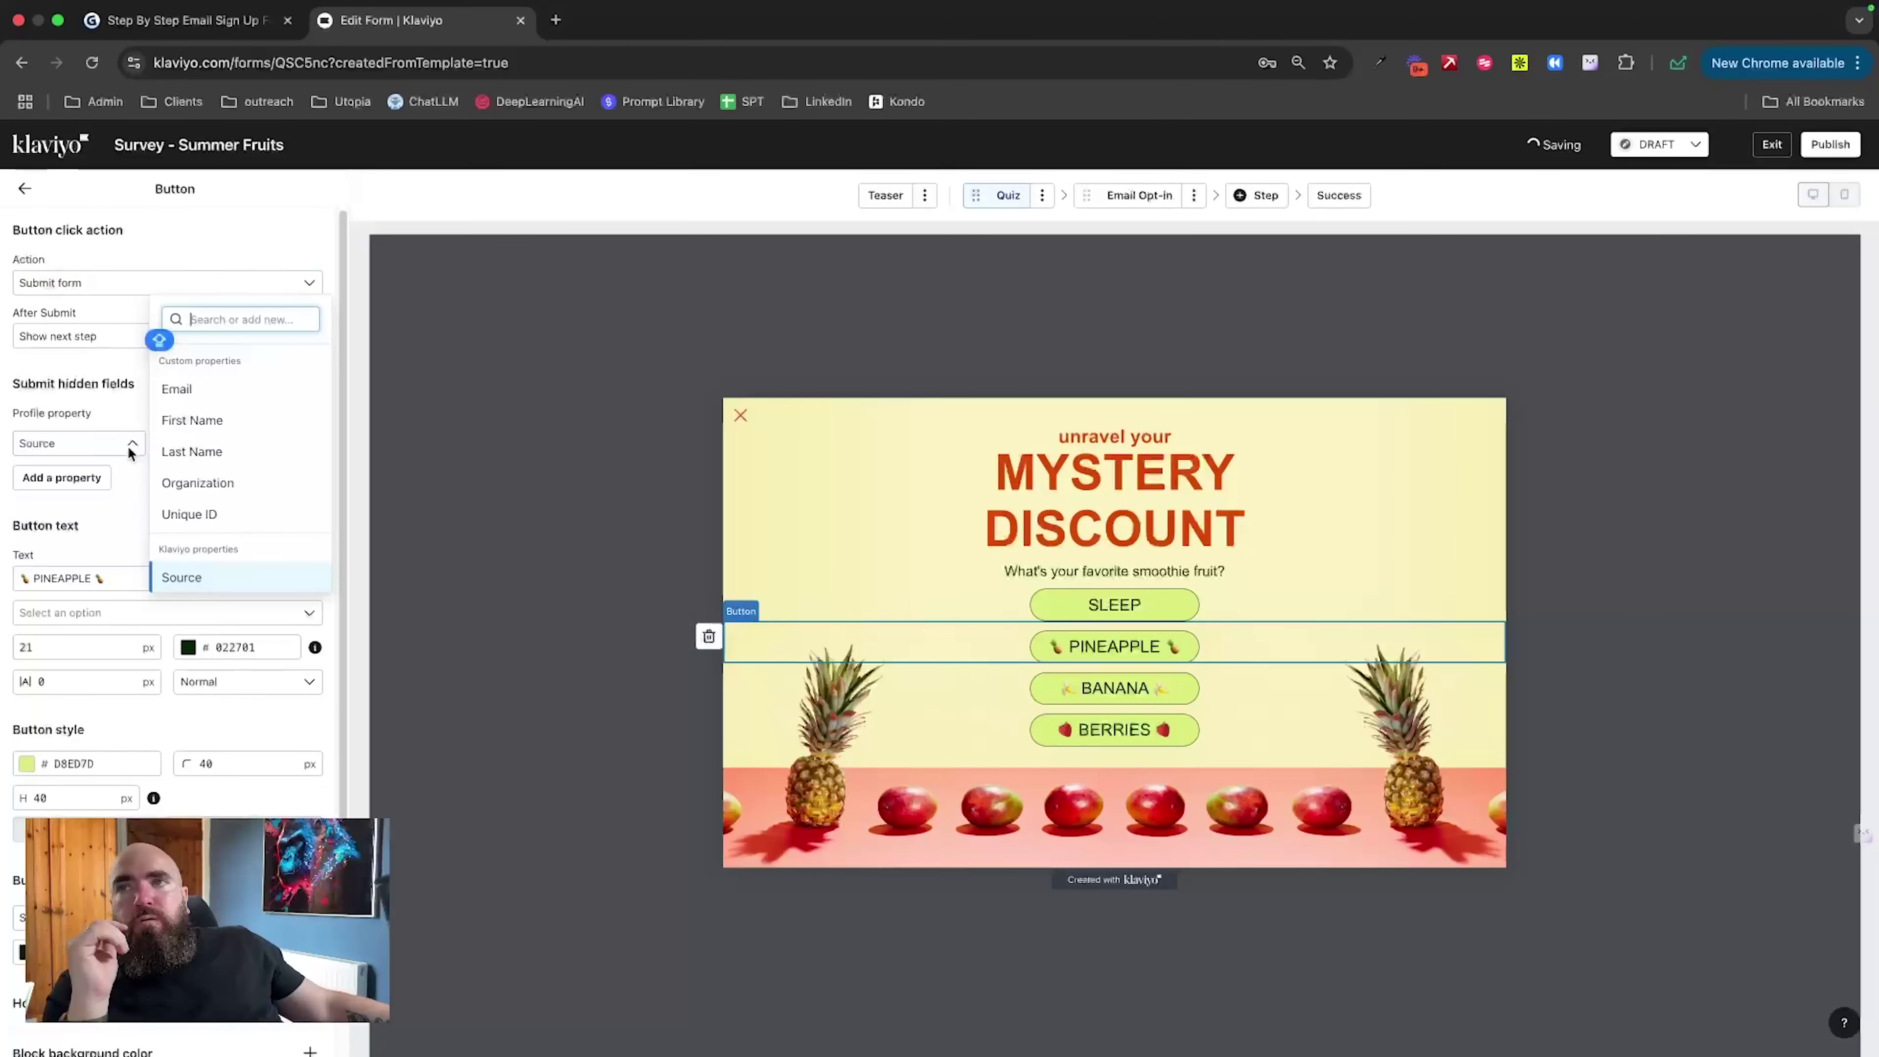
pyautogui.click(190, 319)
pyautogui.write('I')
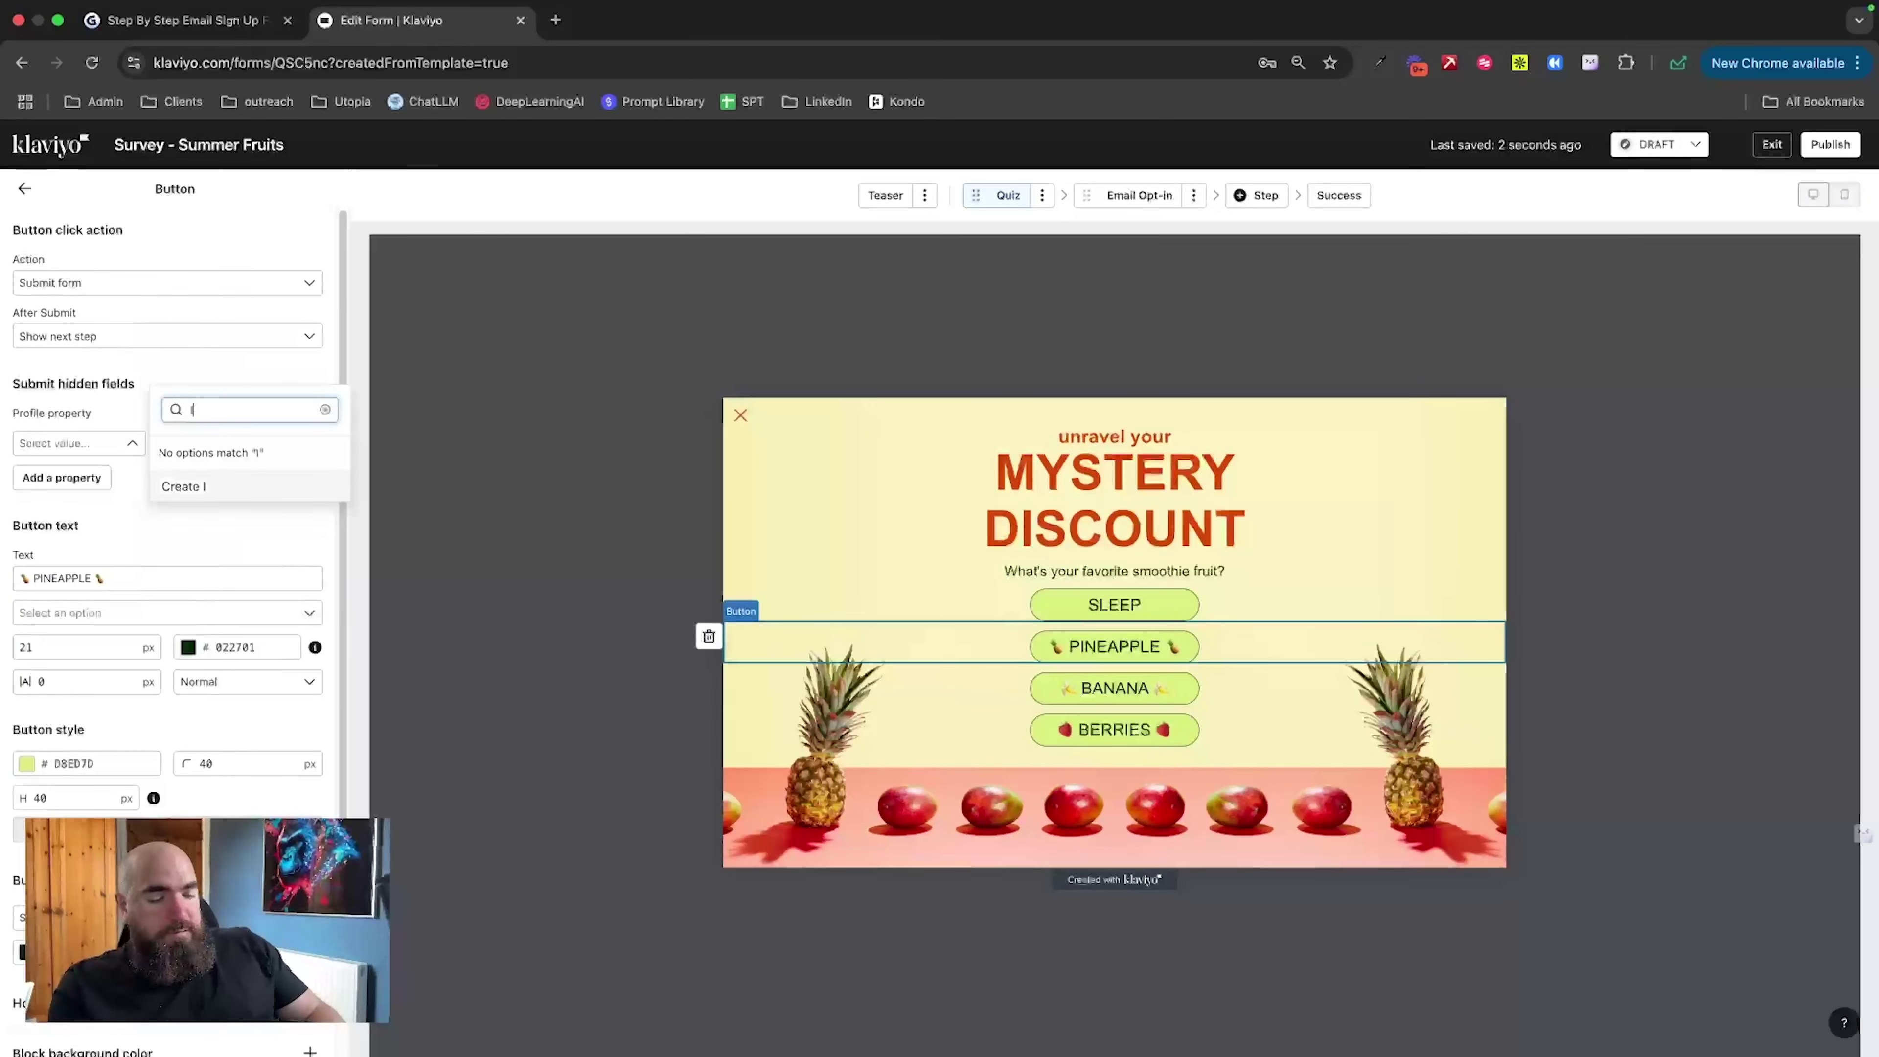
pyautogui.write('NTERESTS')
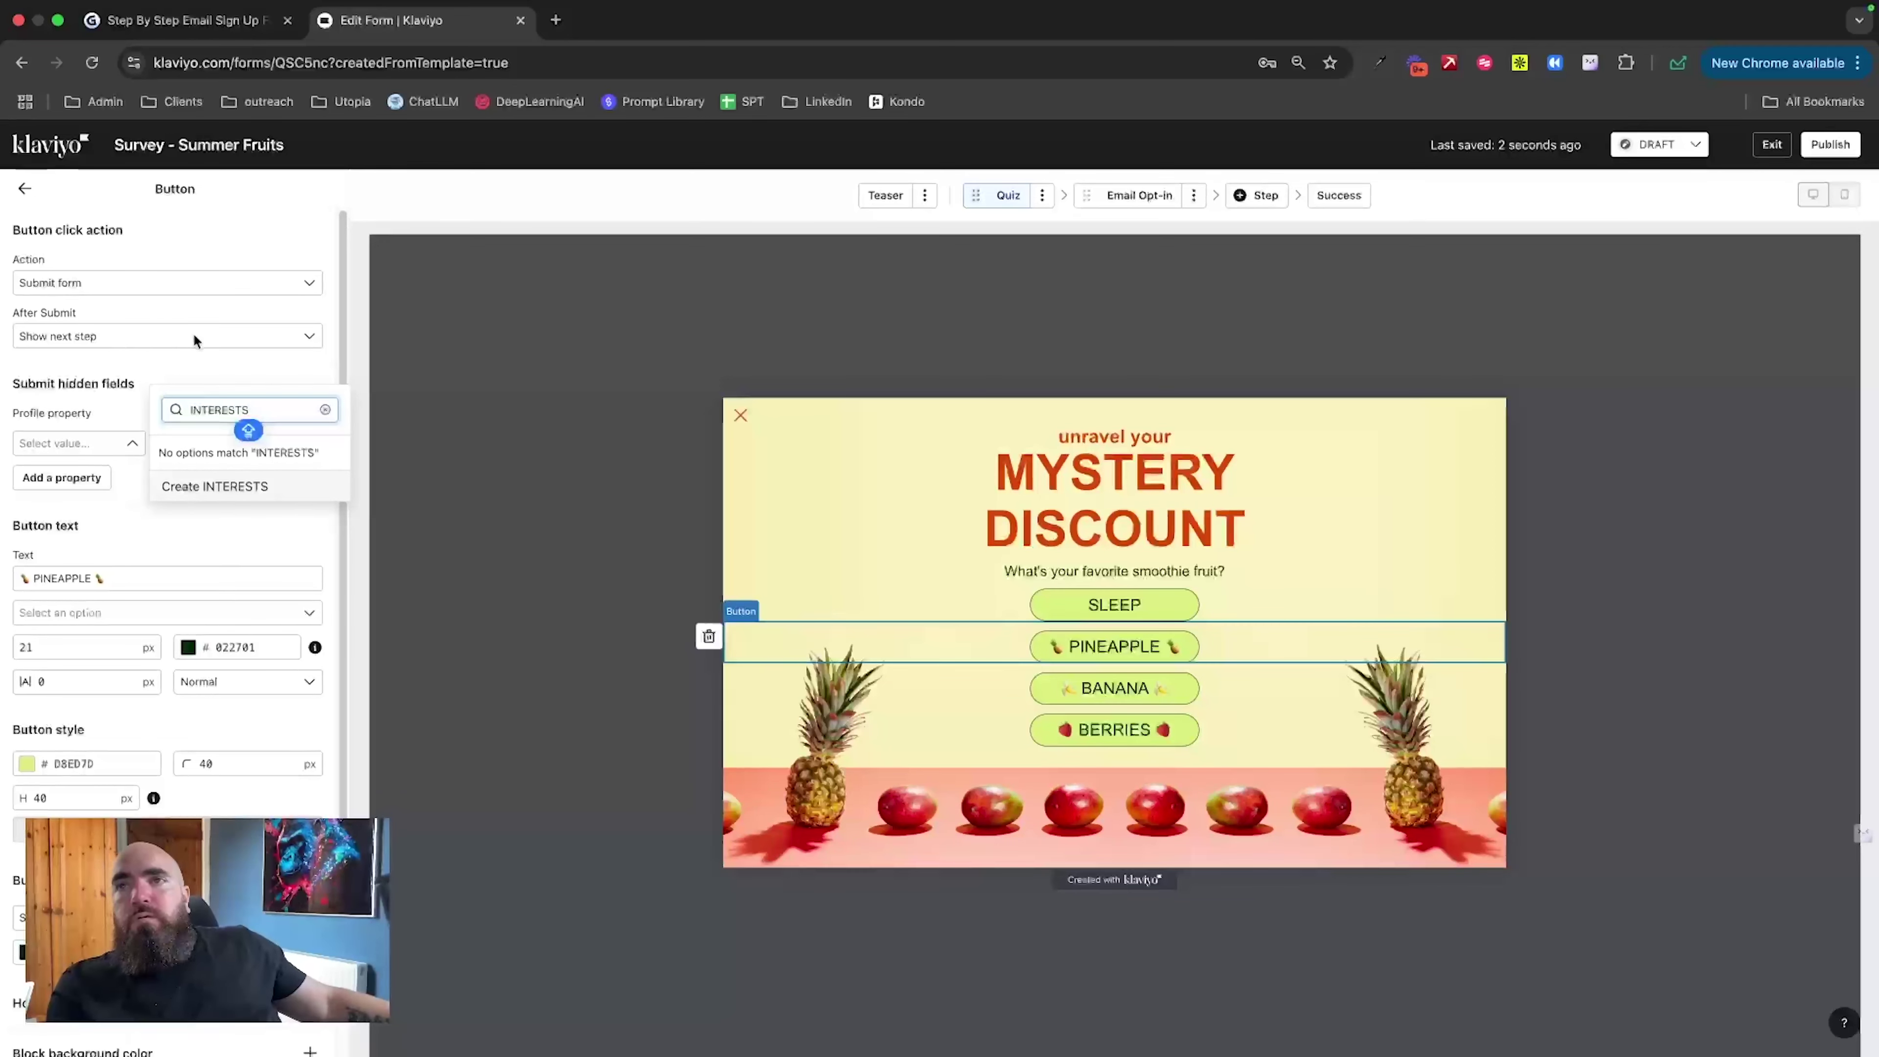
pyautogui.click(232, 497)
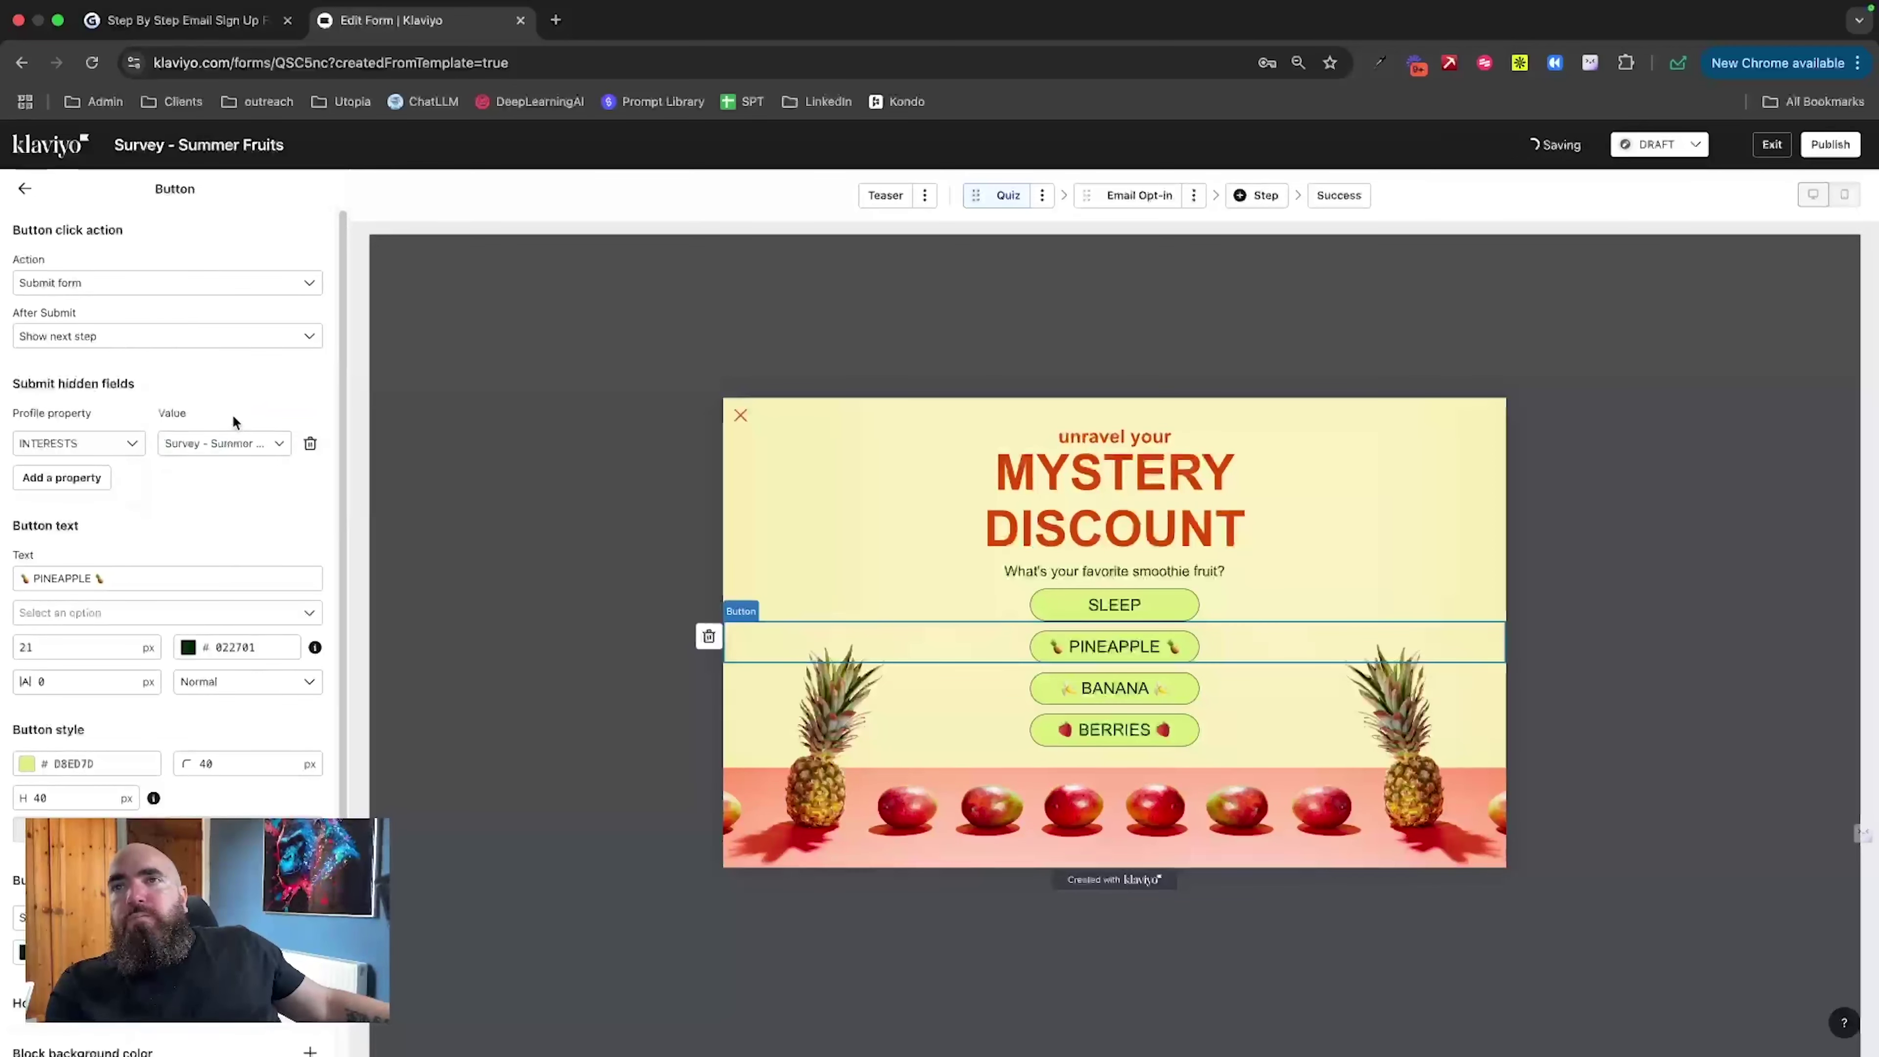
pyautogui.click(228, 444)
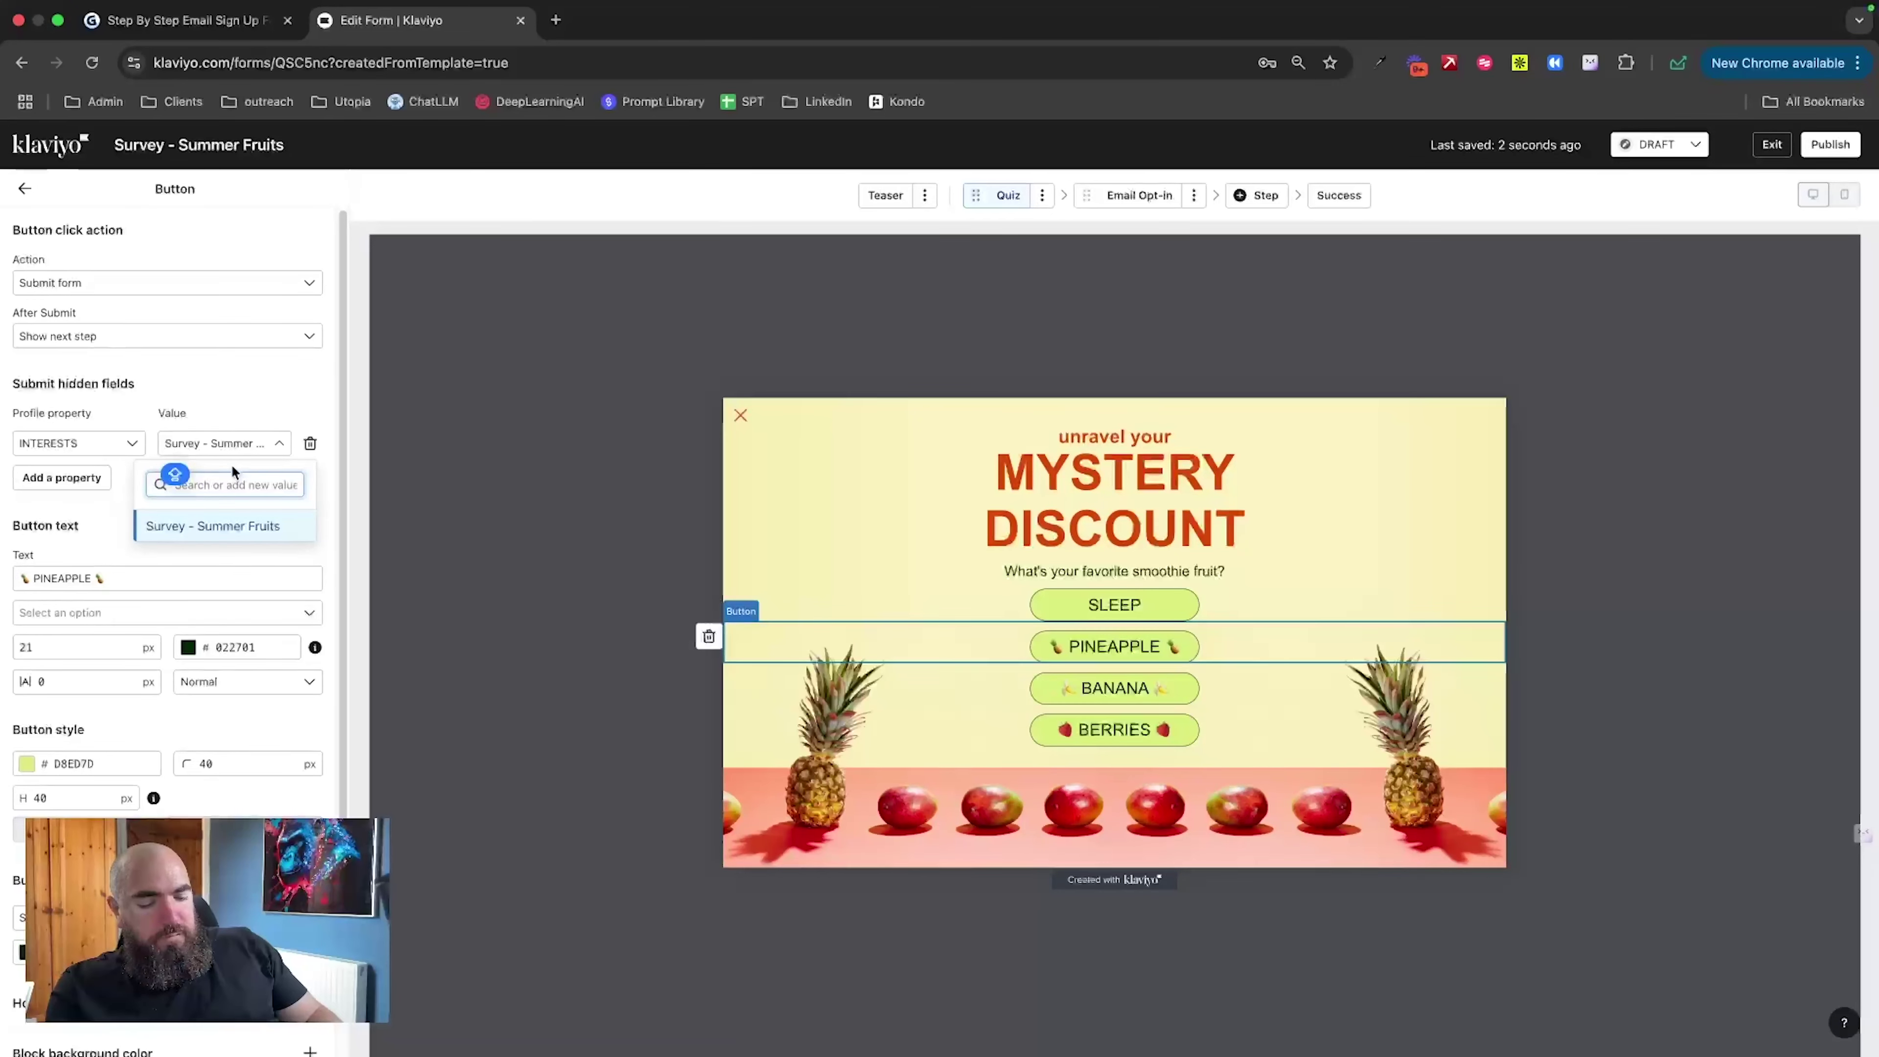
pyautogui.write('WEIGHT LOSS')
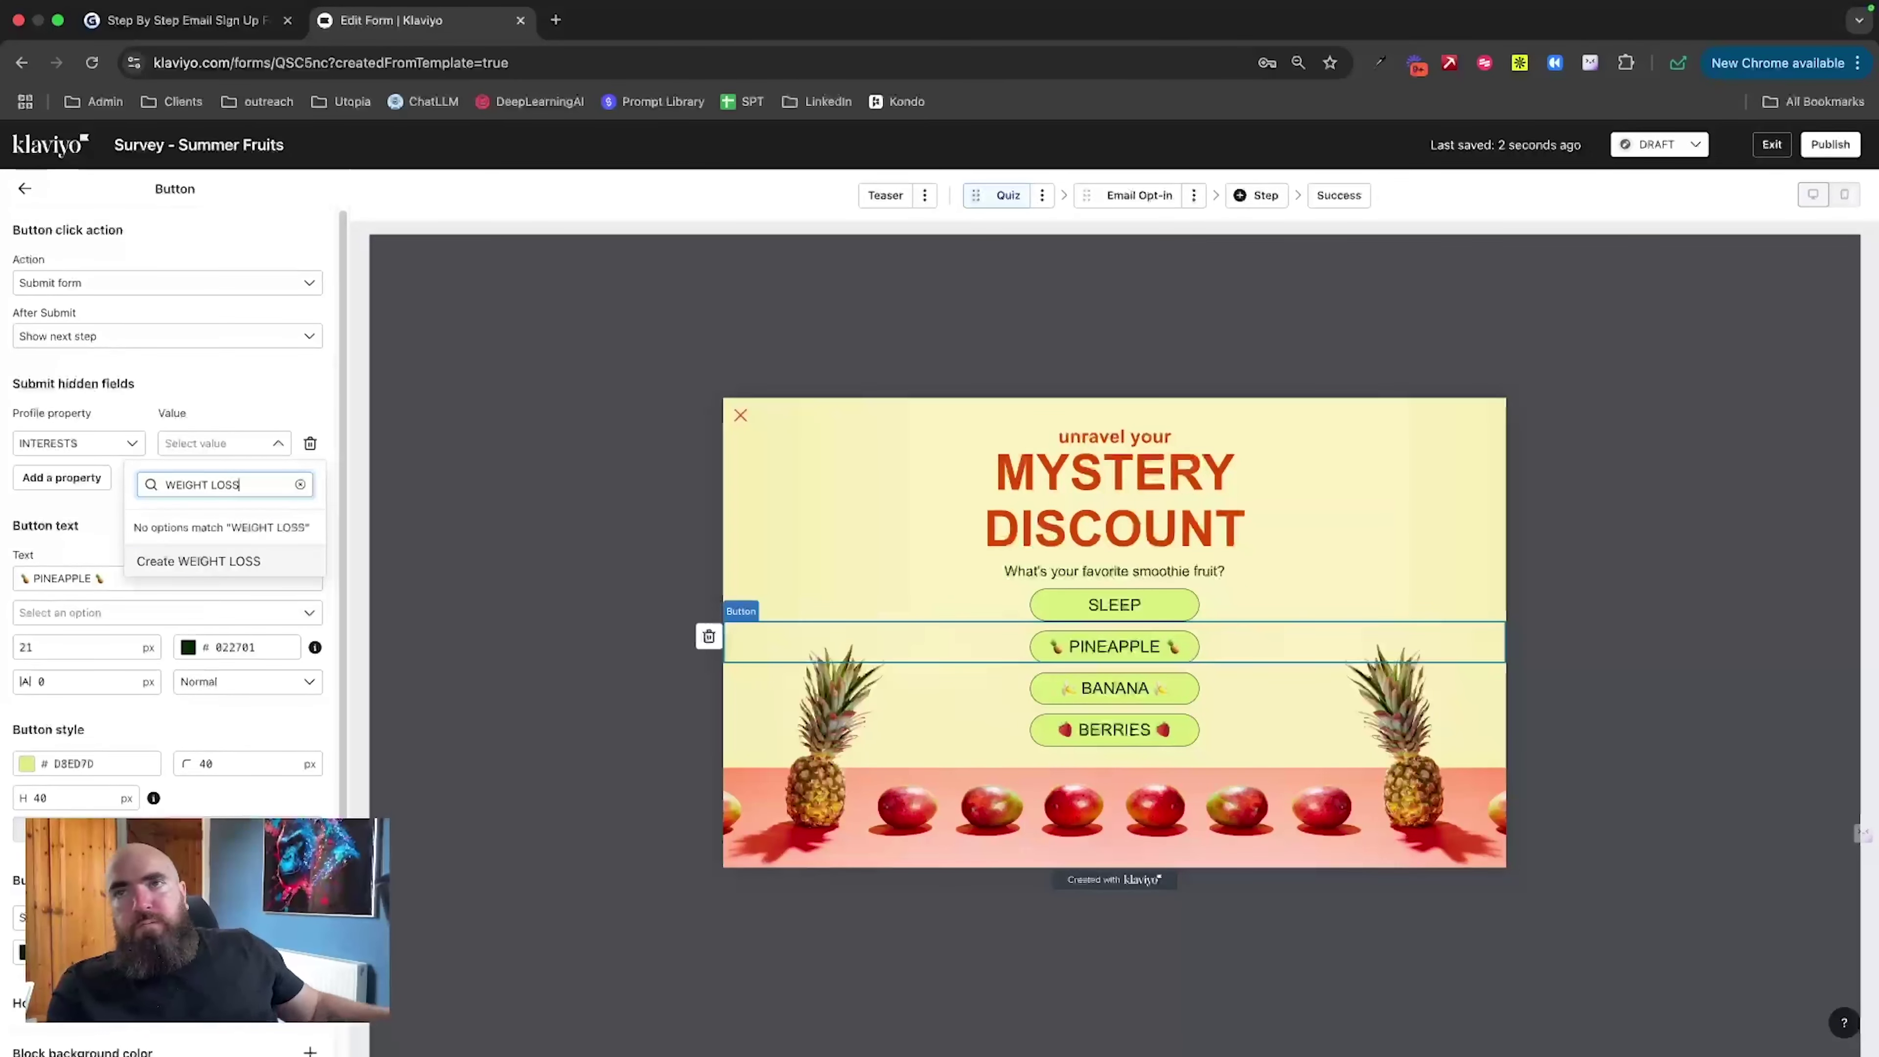
pyautogui.click(233, 561)
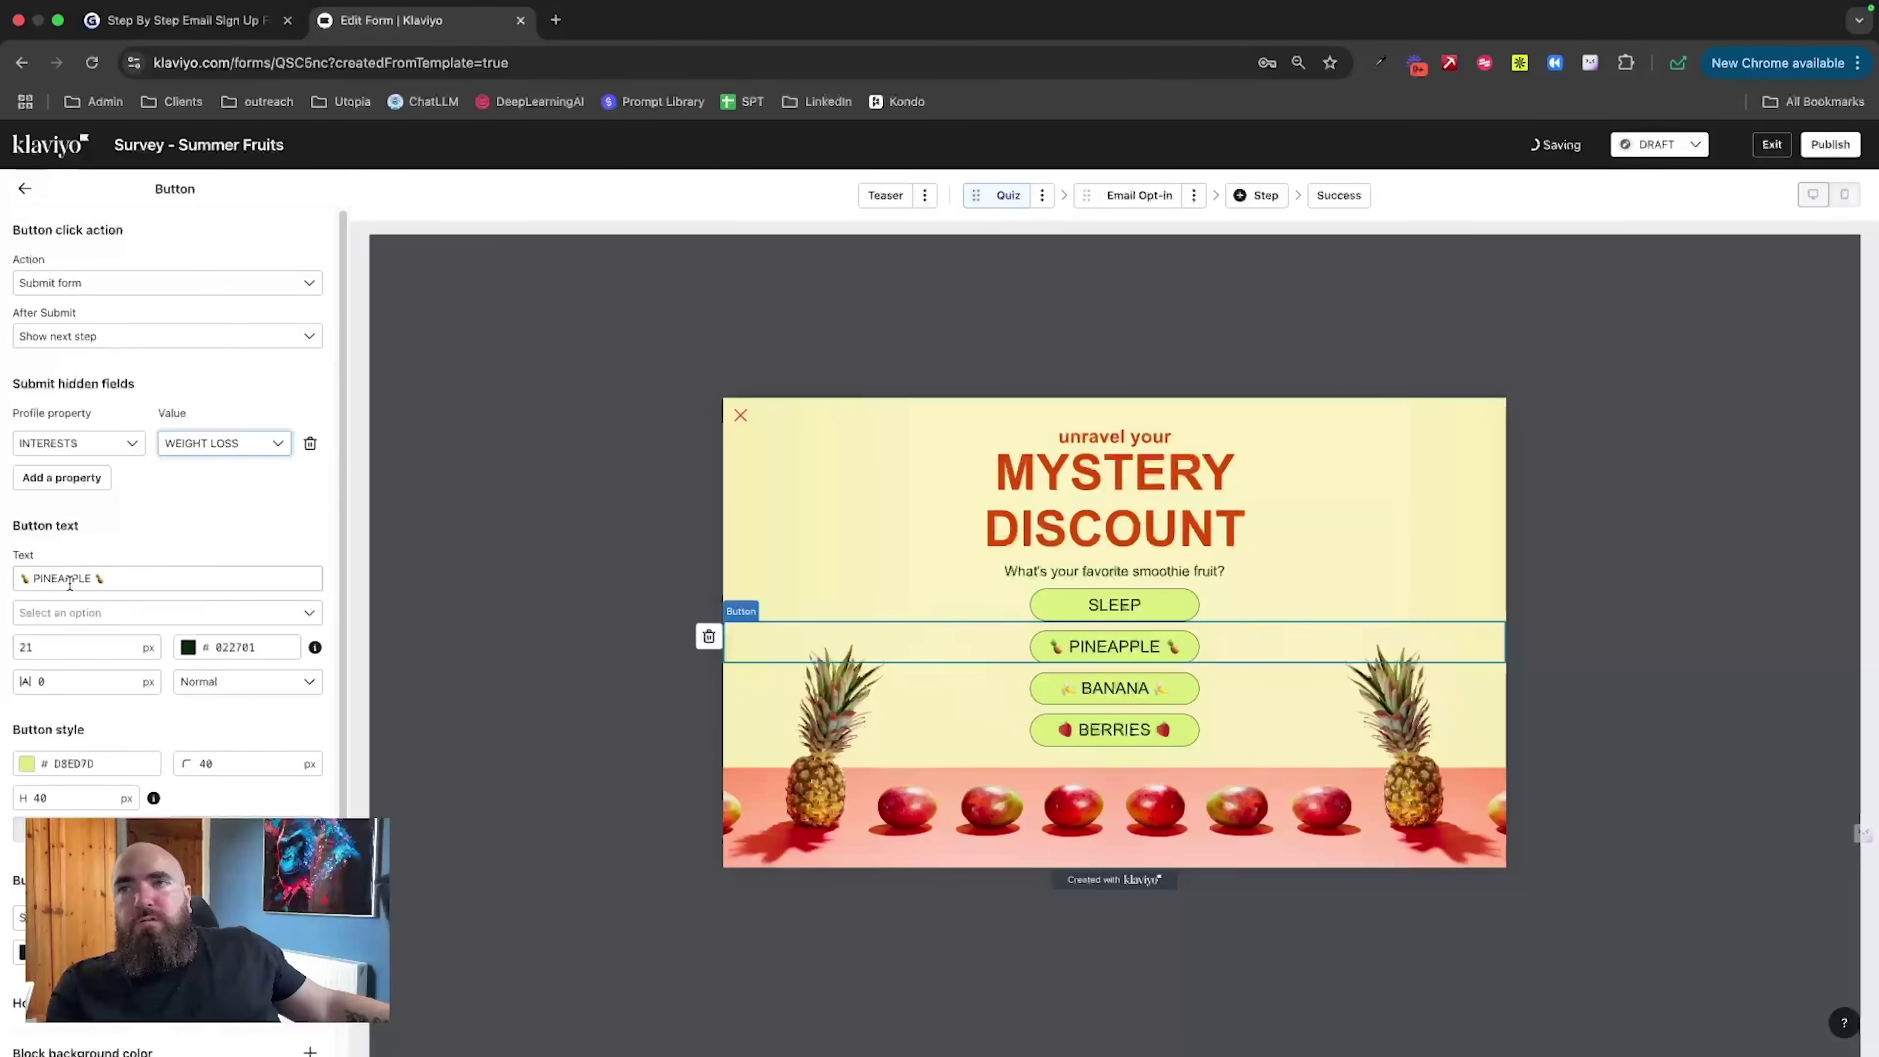
# Step: Change the text of the PINEAPPLE answer button to "WEIGHT LOSS"
pyautogui.tripleClick(69, 580)
pyautogui.write('WE')
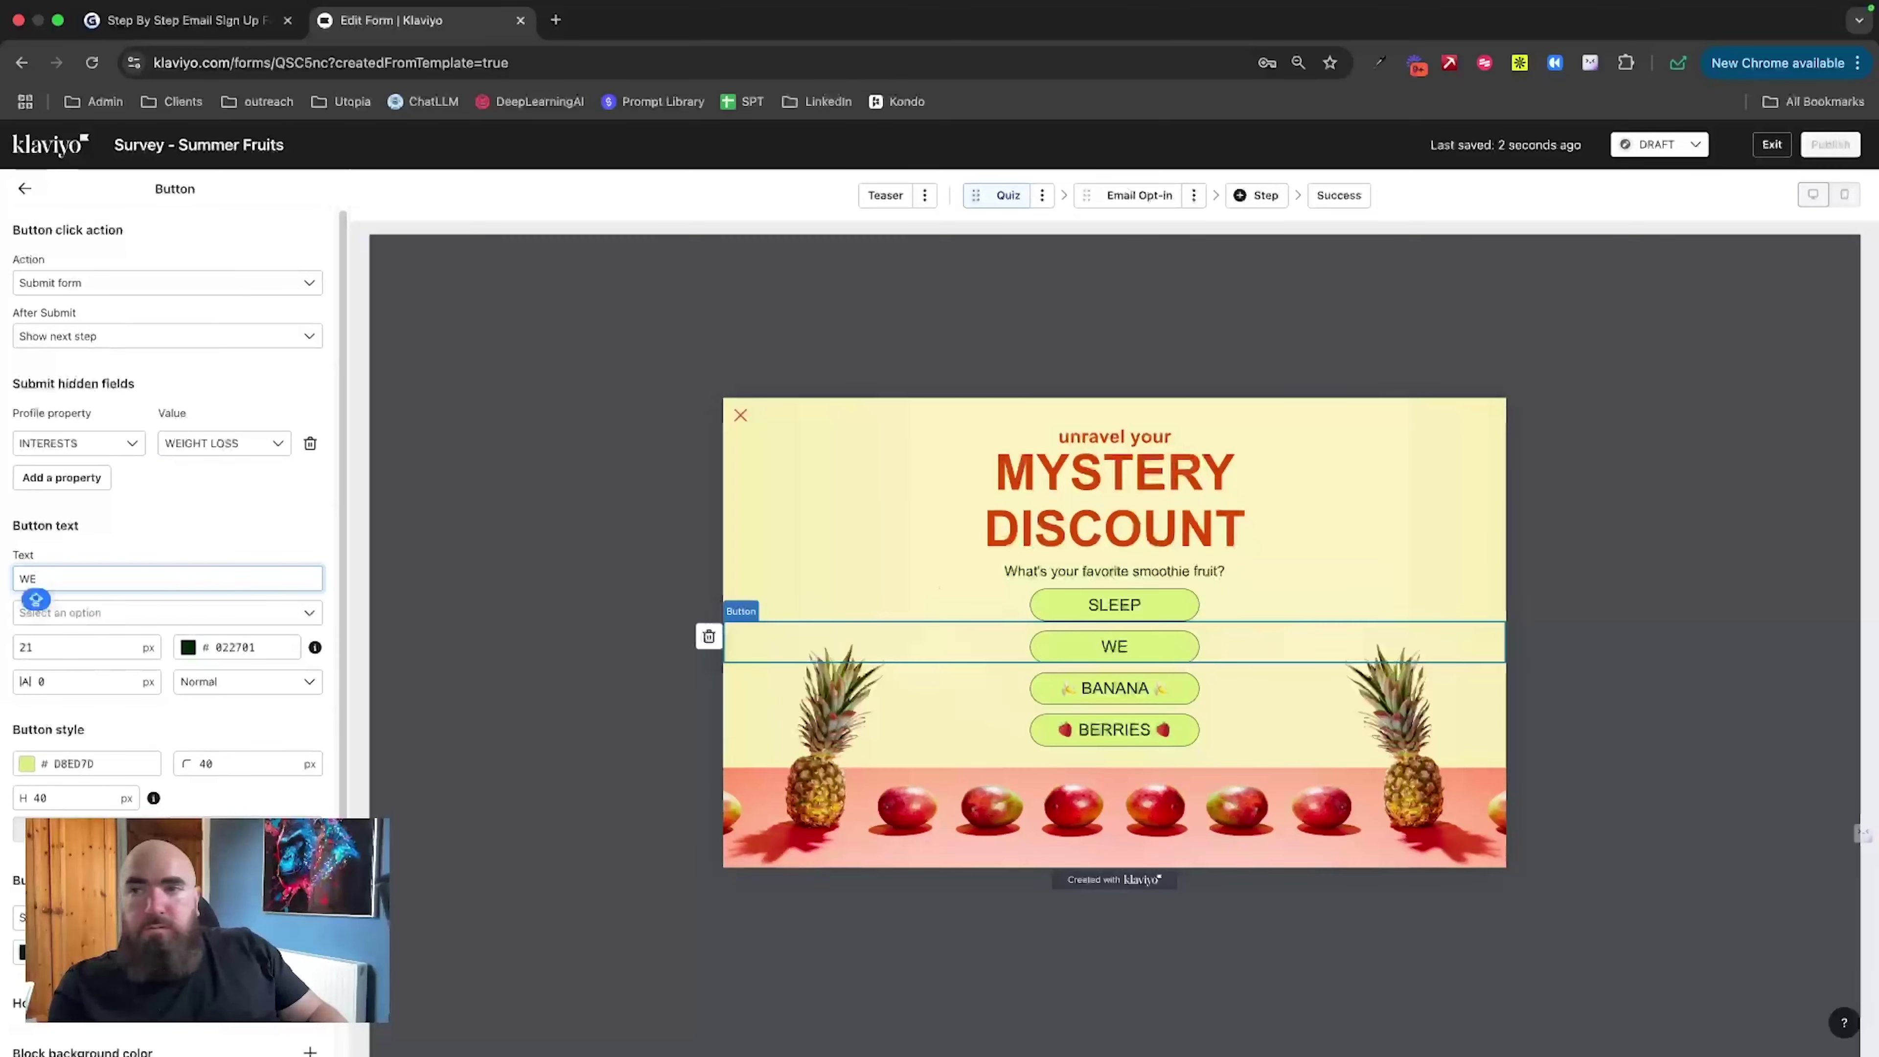
pyautogui.write('IGHT LOSS')
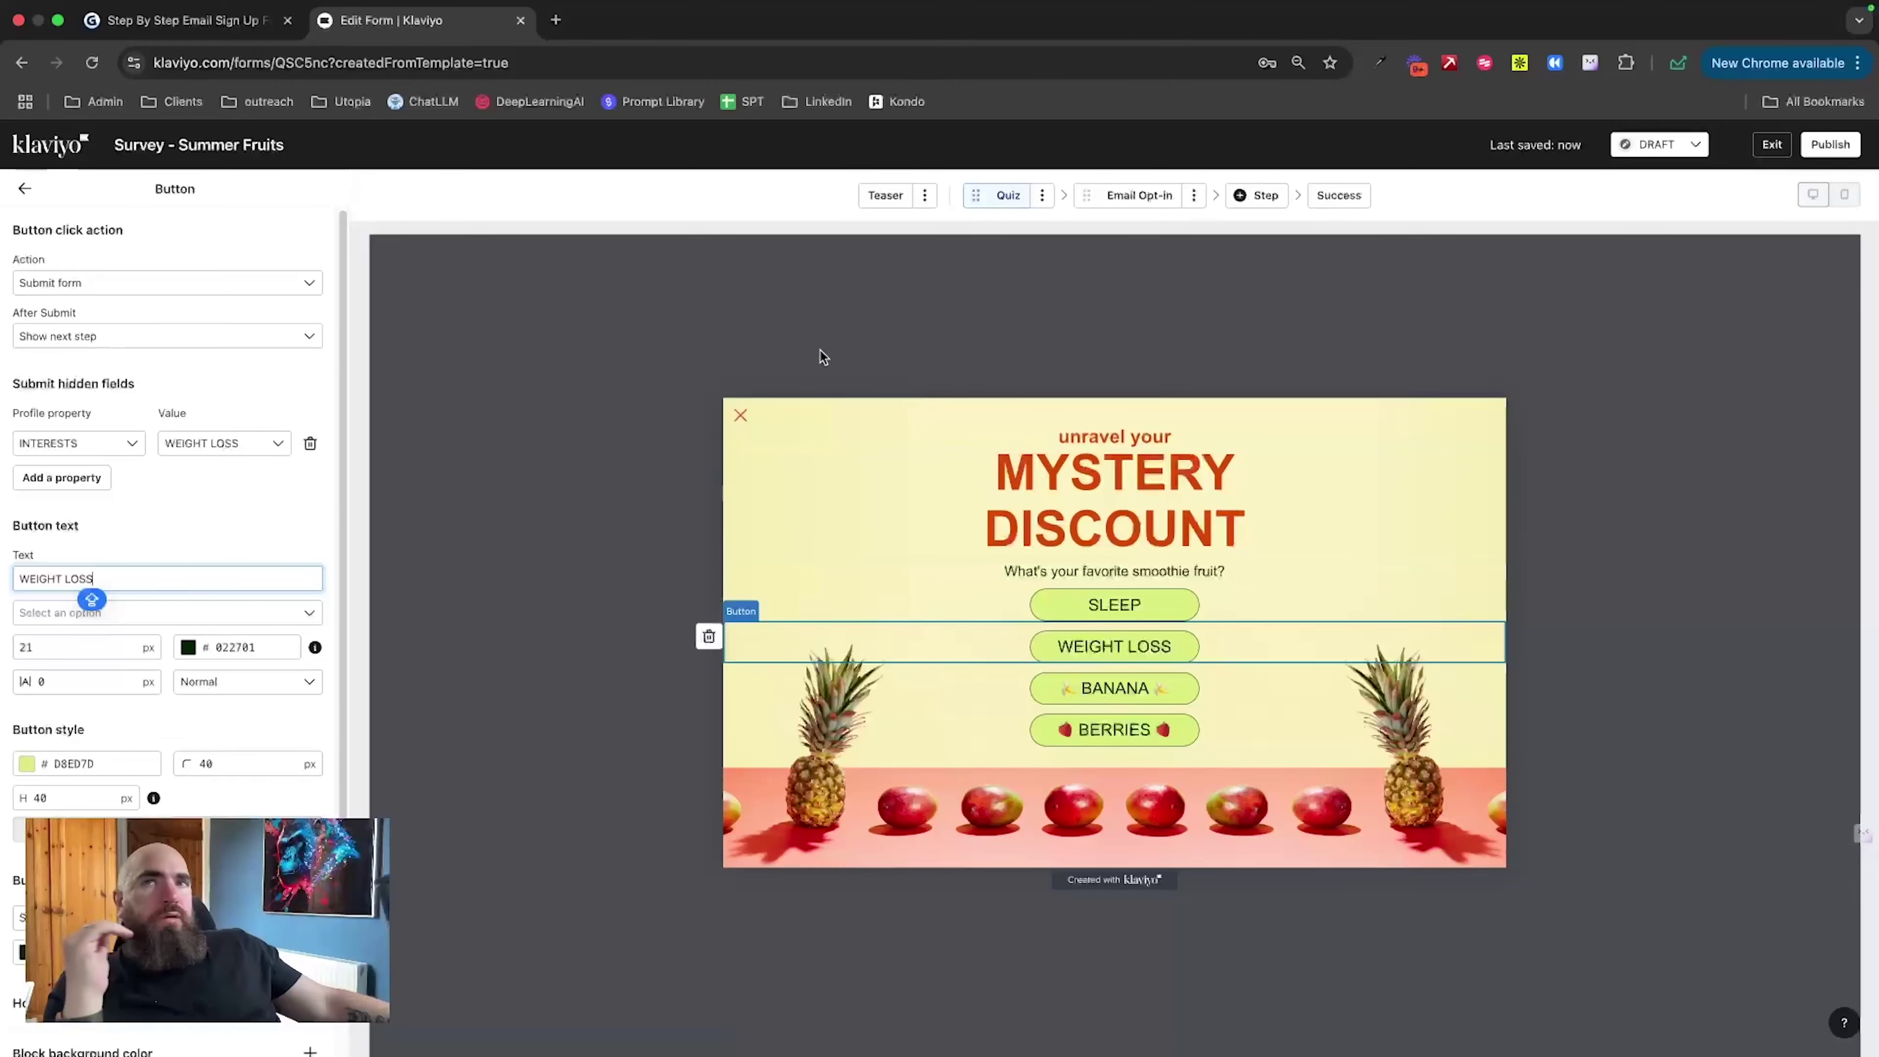
pyautogui.click(200, 22)
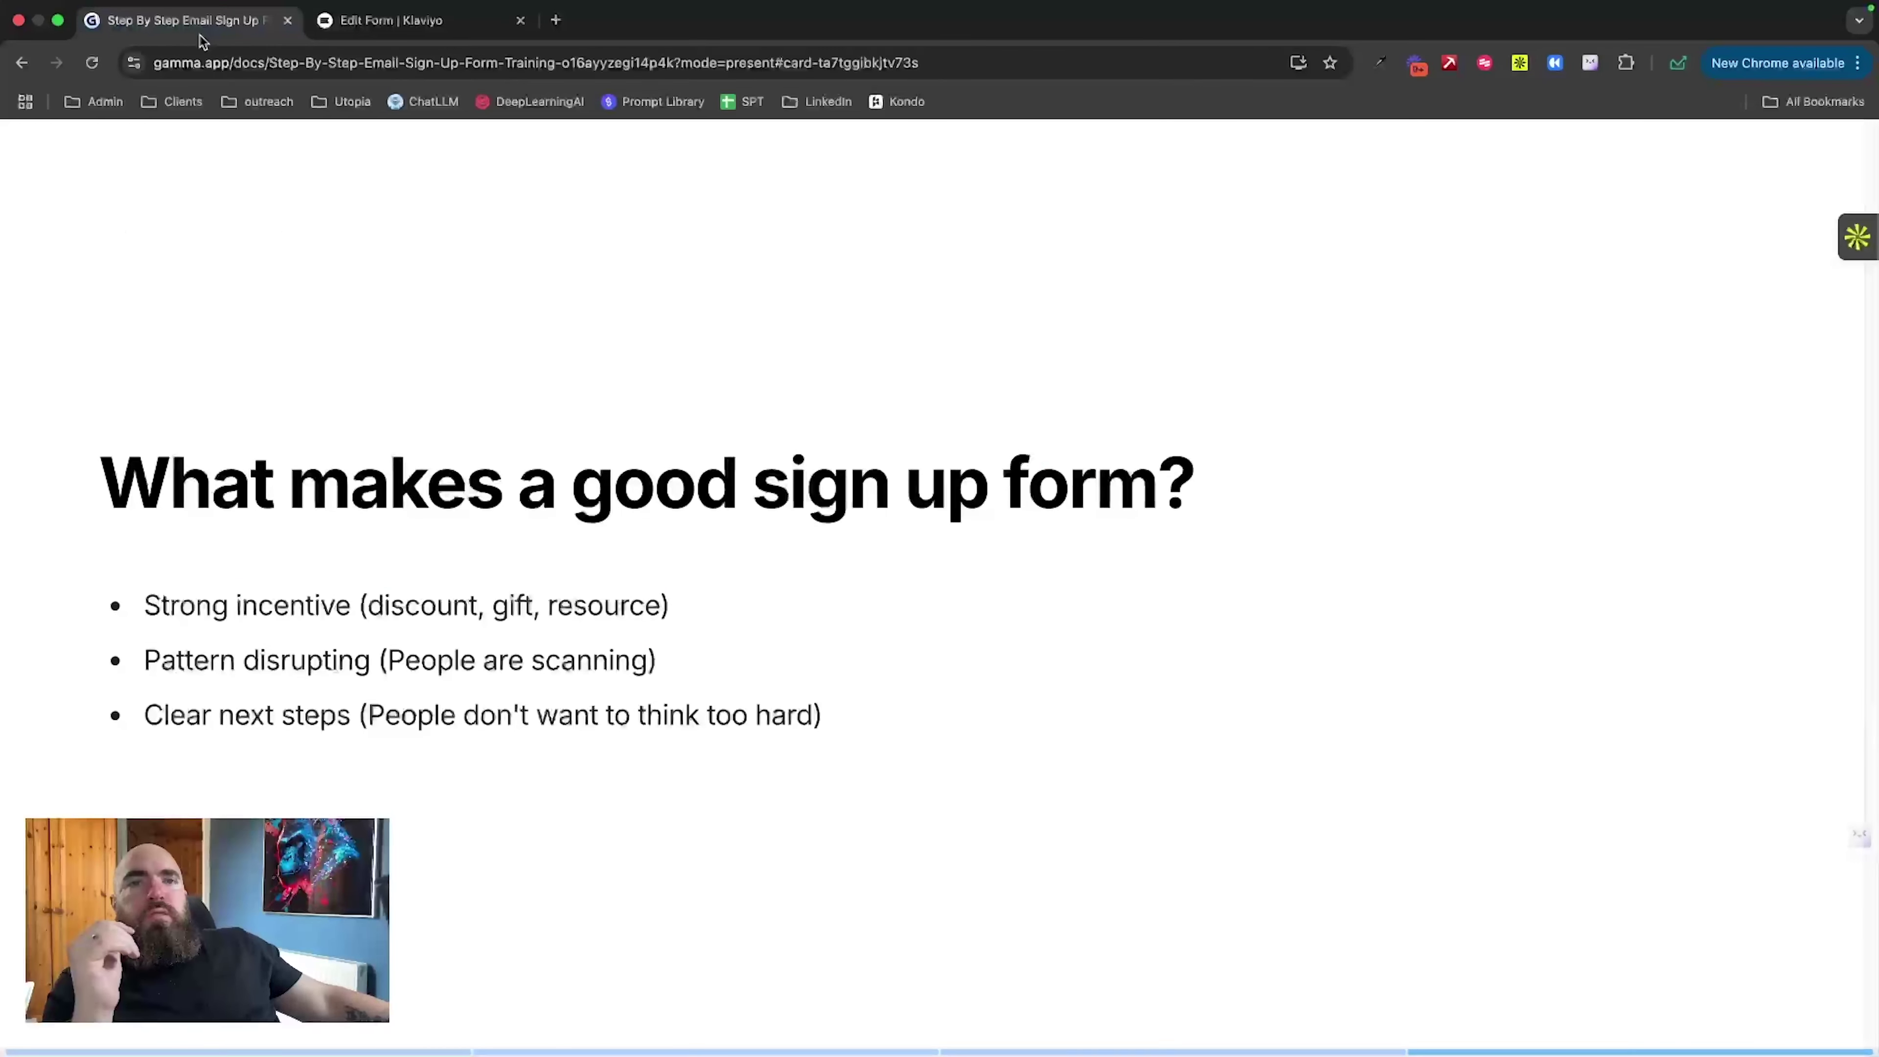
pyautogui.press('Left')
pyautogui.press('Left')
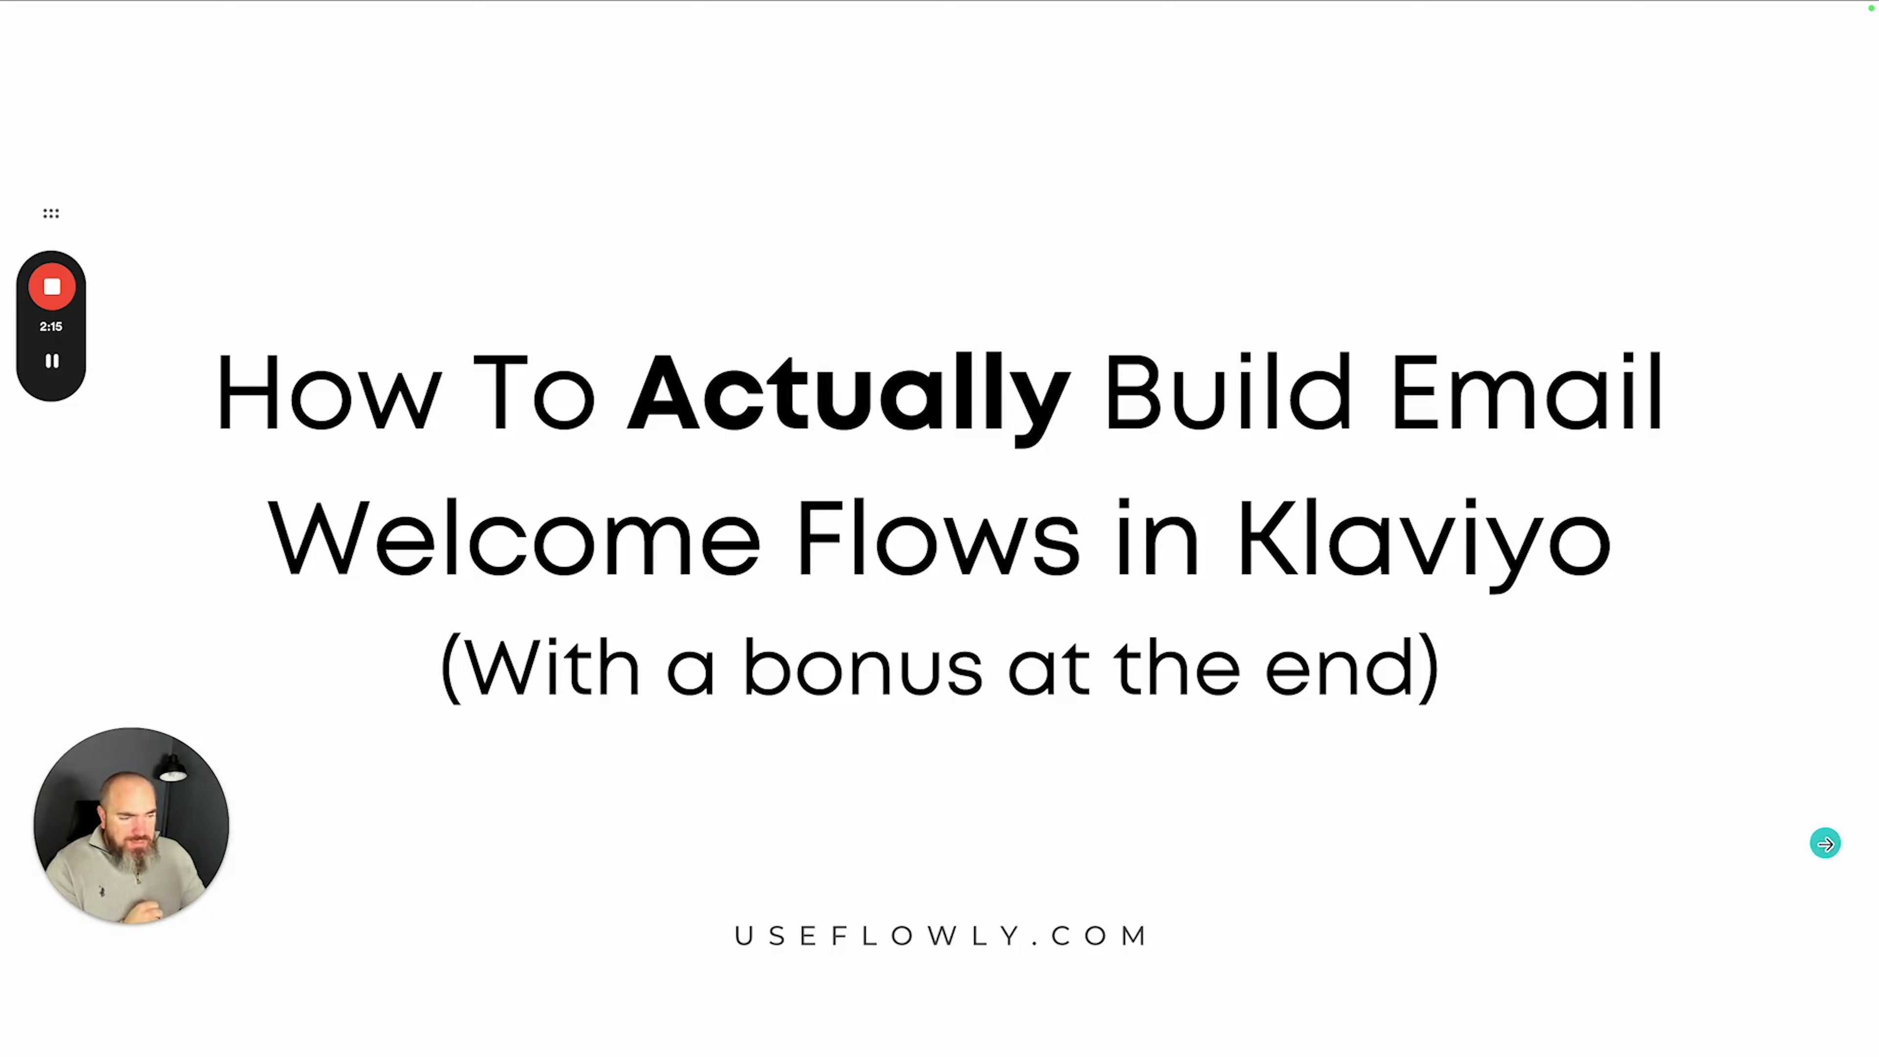
pyautogui.click(1791, 866)
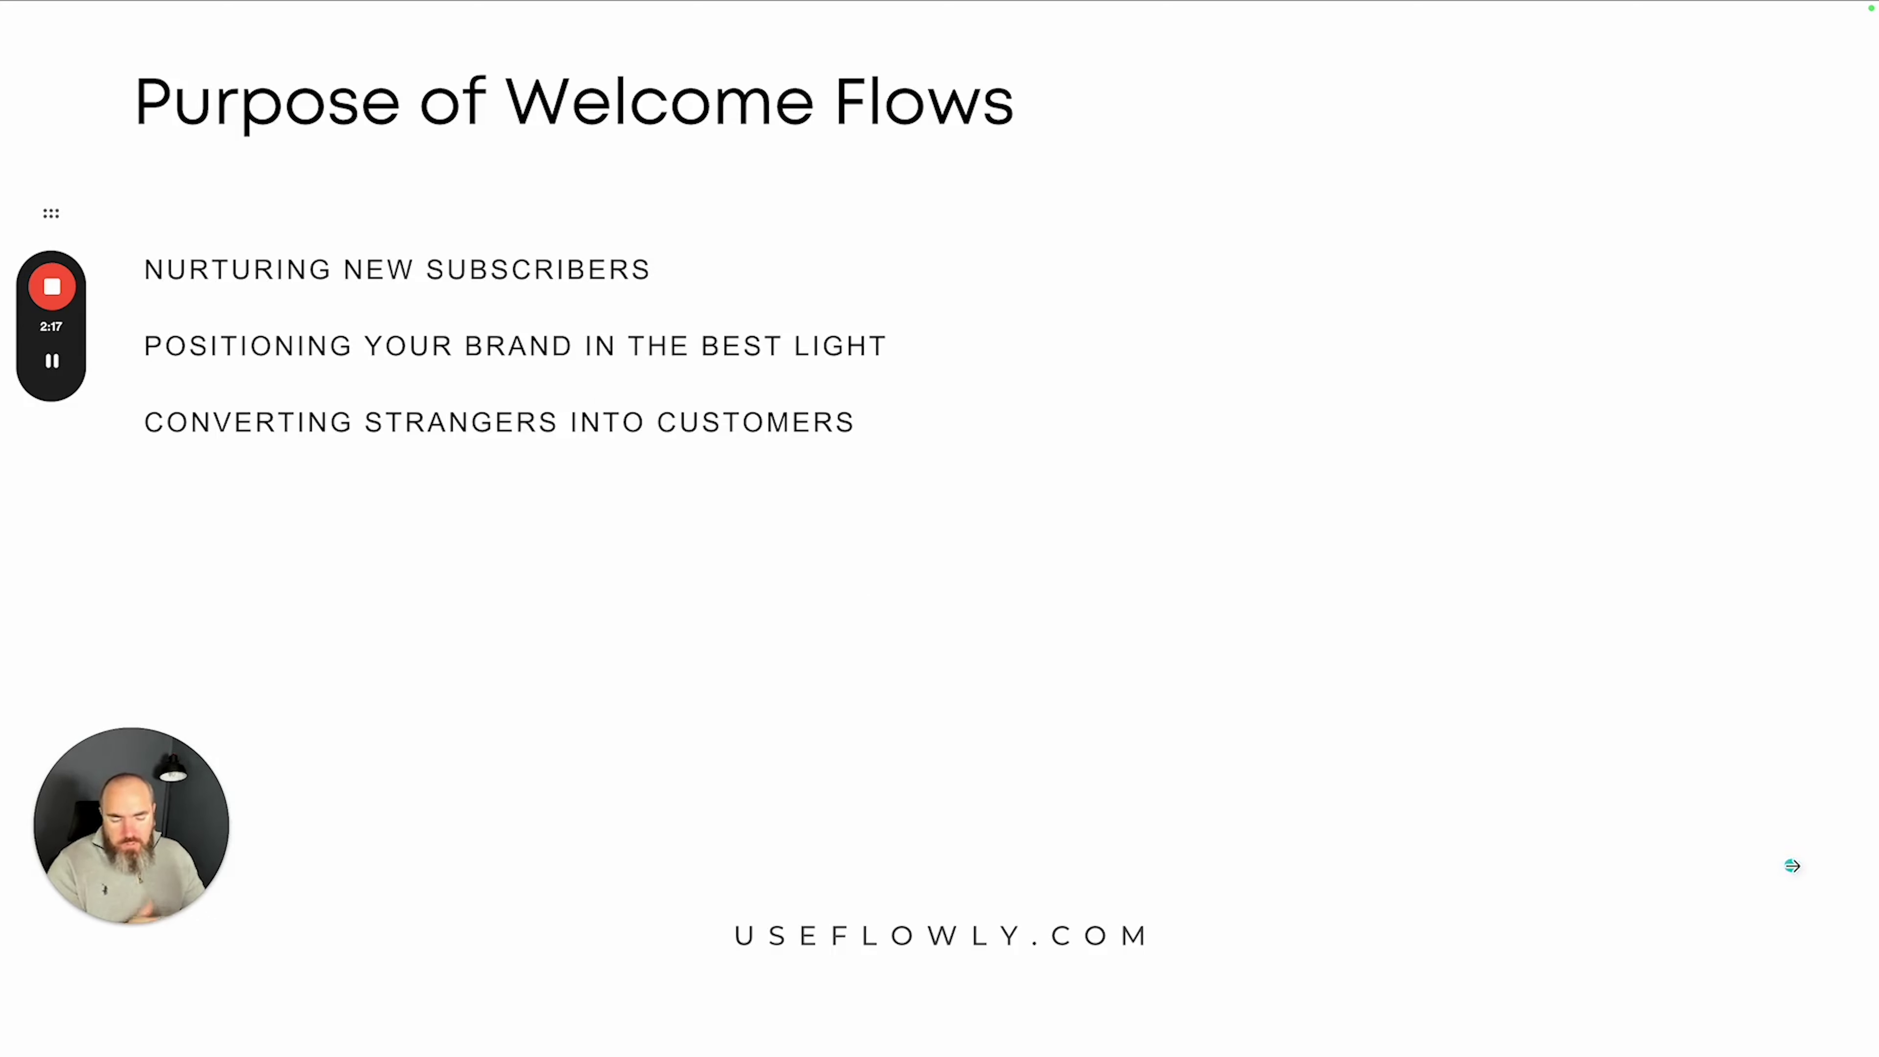
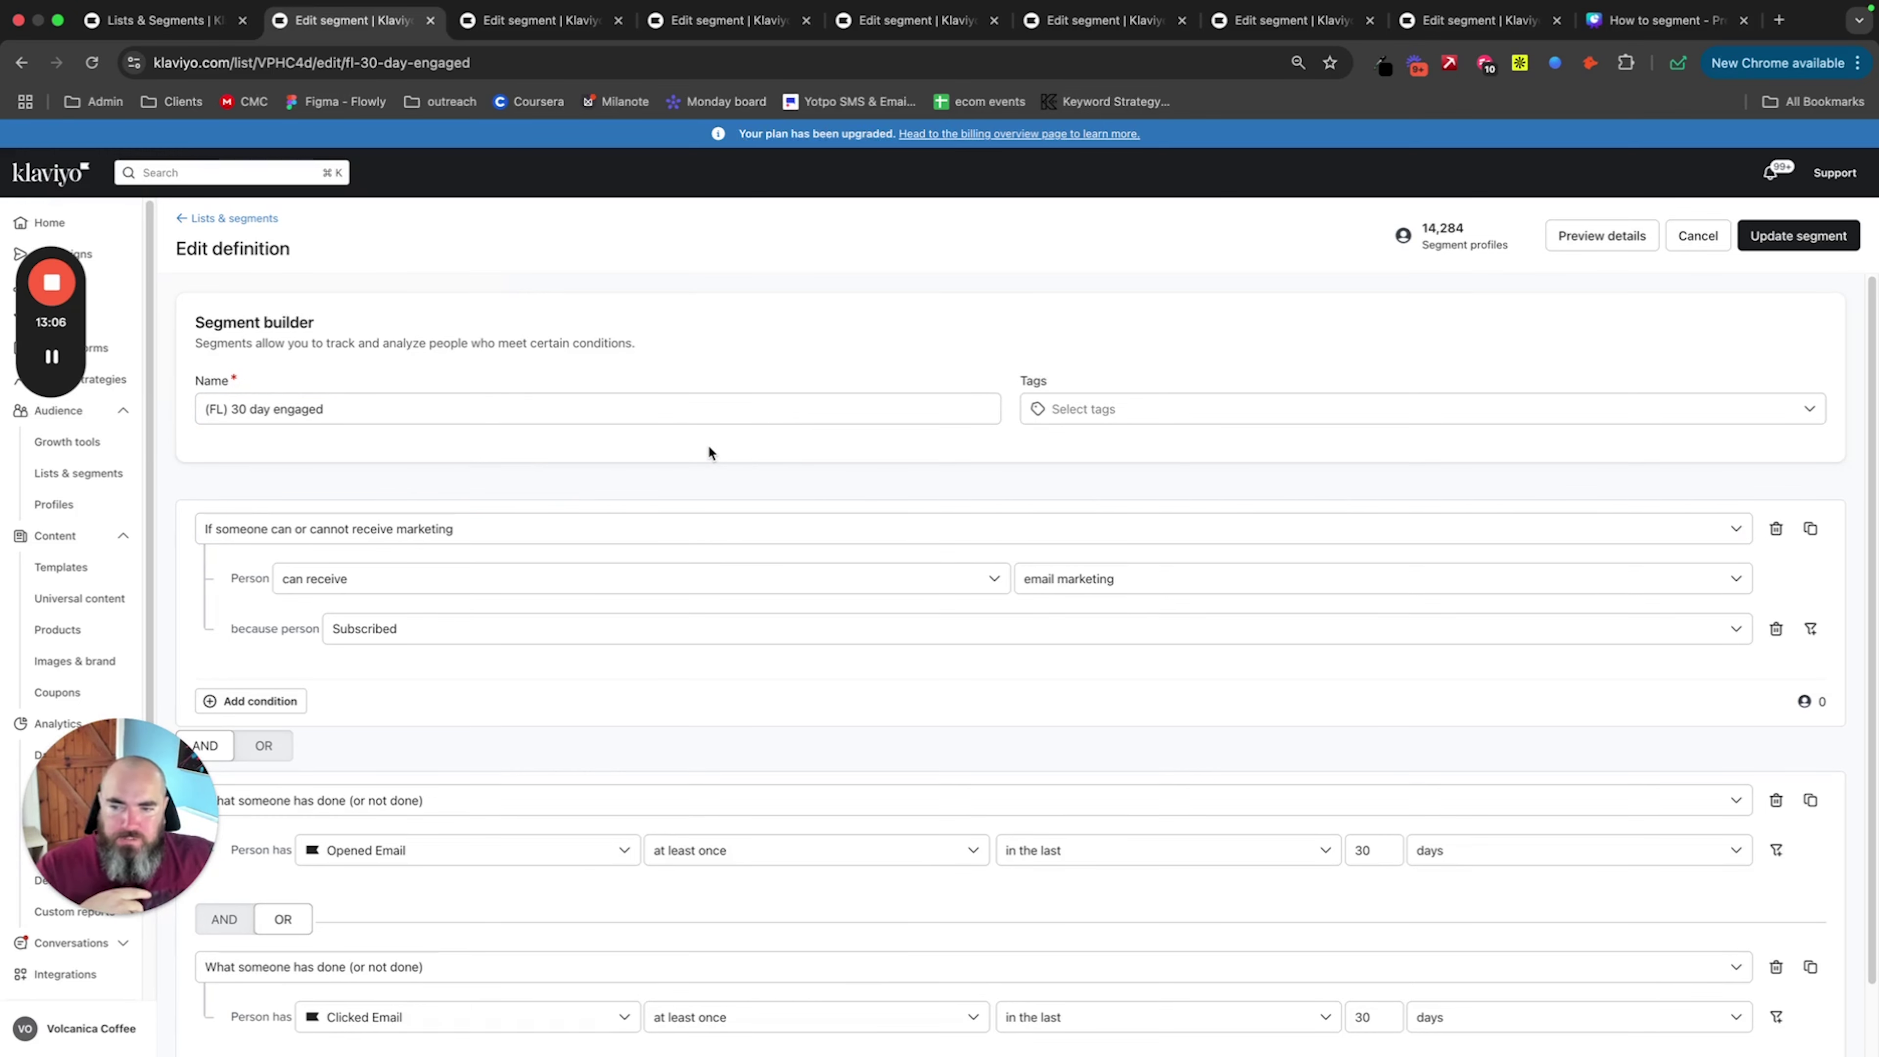
# Step: Examine the marketing consent, Opened Email and Clicked Email conditions of the (FL) 30 day engaged segment
pyautogui.scroll(-1, 708, 452)
pyautogui.scroll(-1, 708, 452)
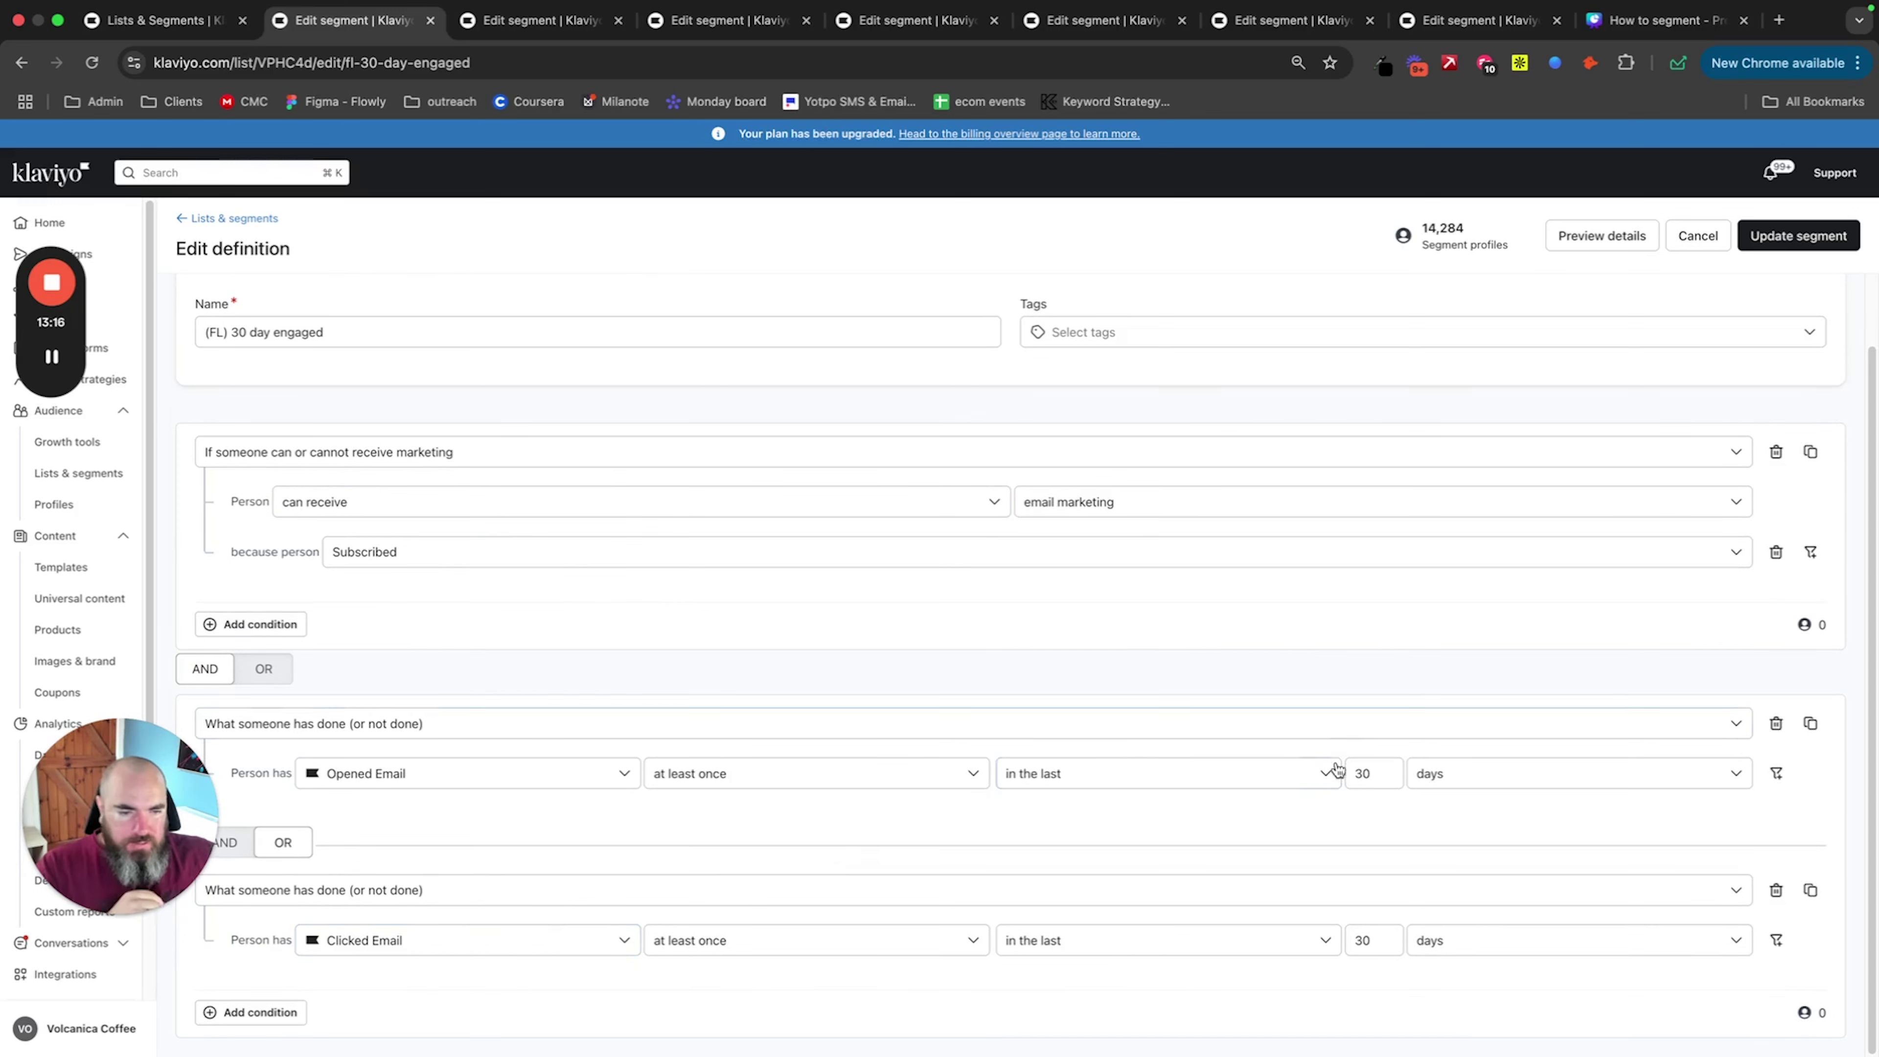
pyautogui.scroll(2, 1139, 664)
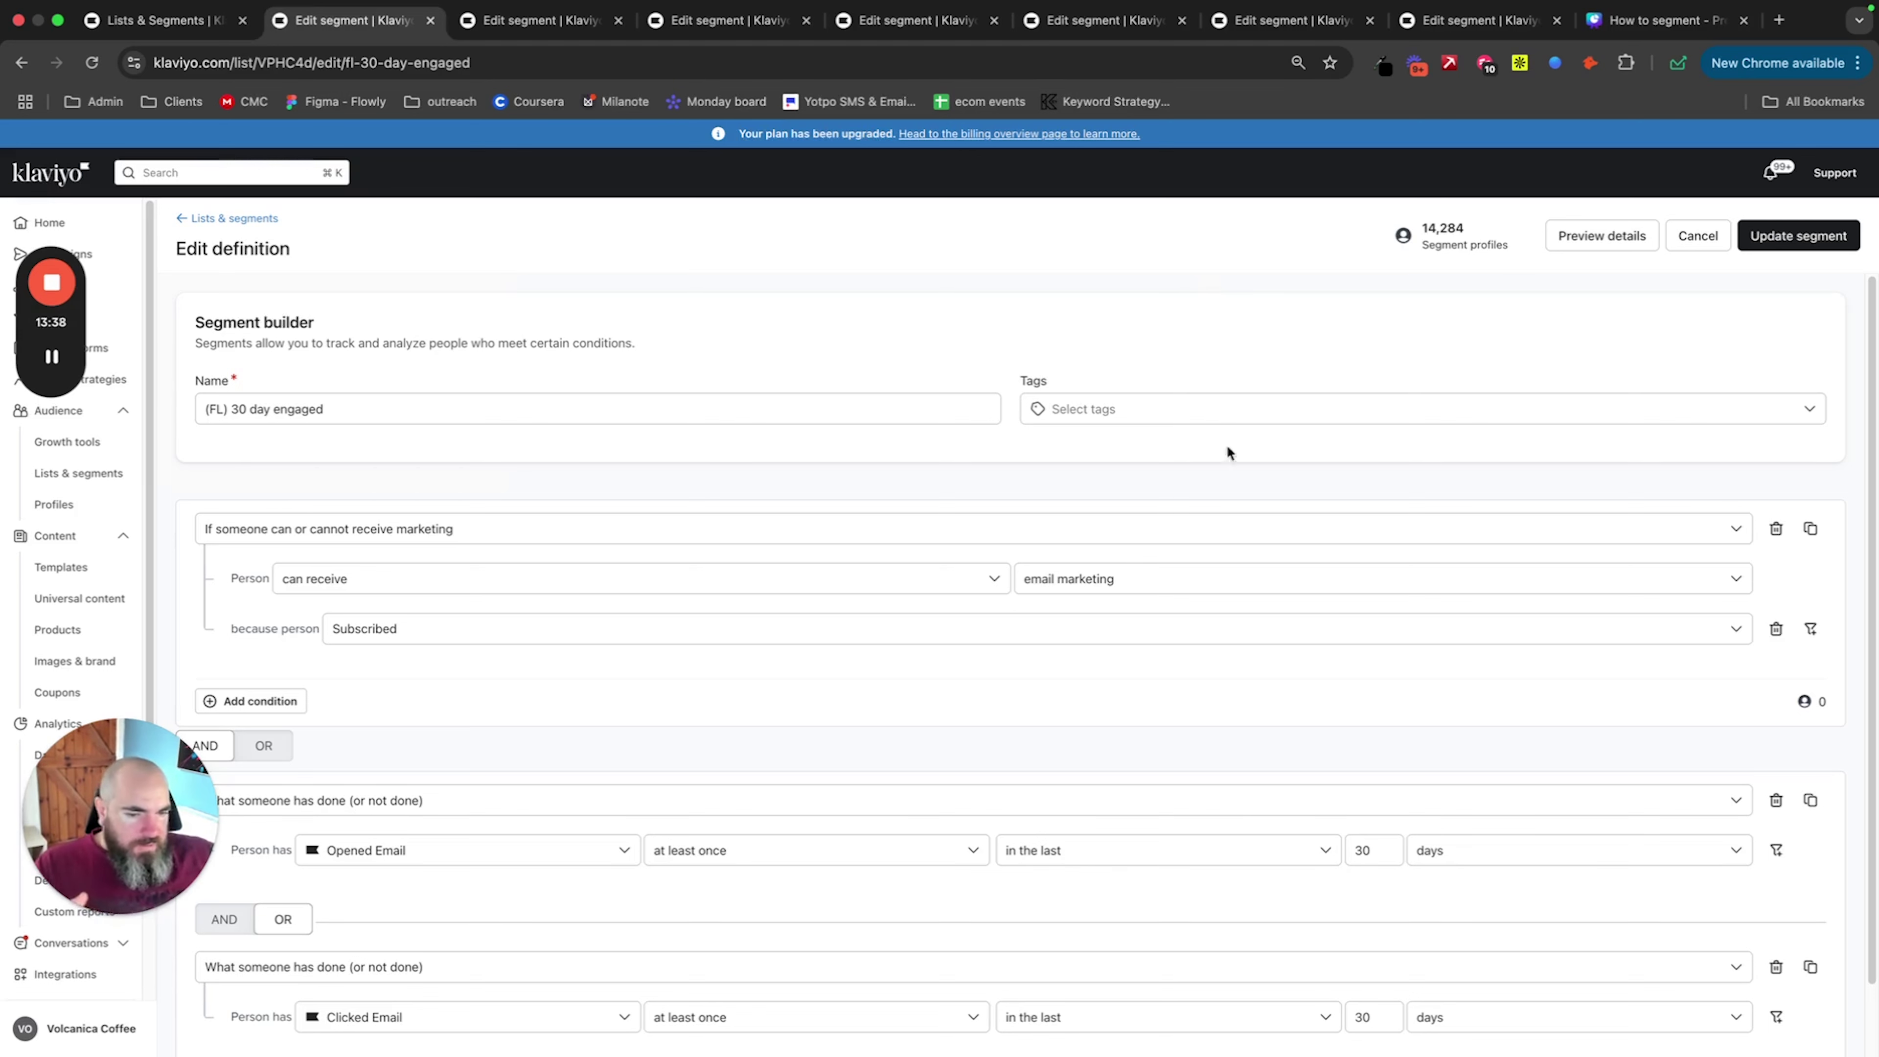
pyautogui.scroll(-2, 872, 851)
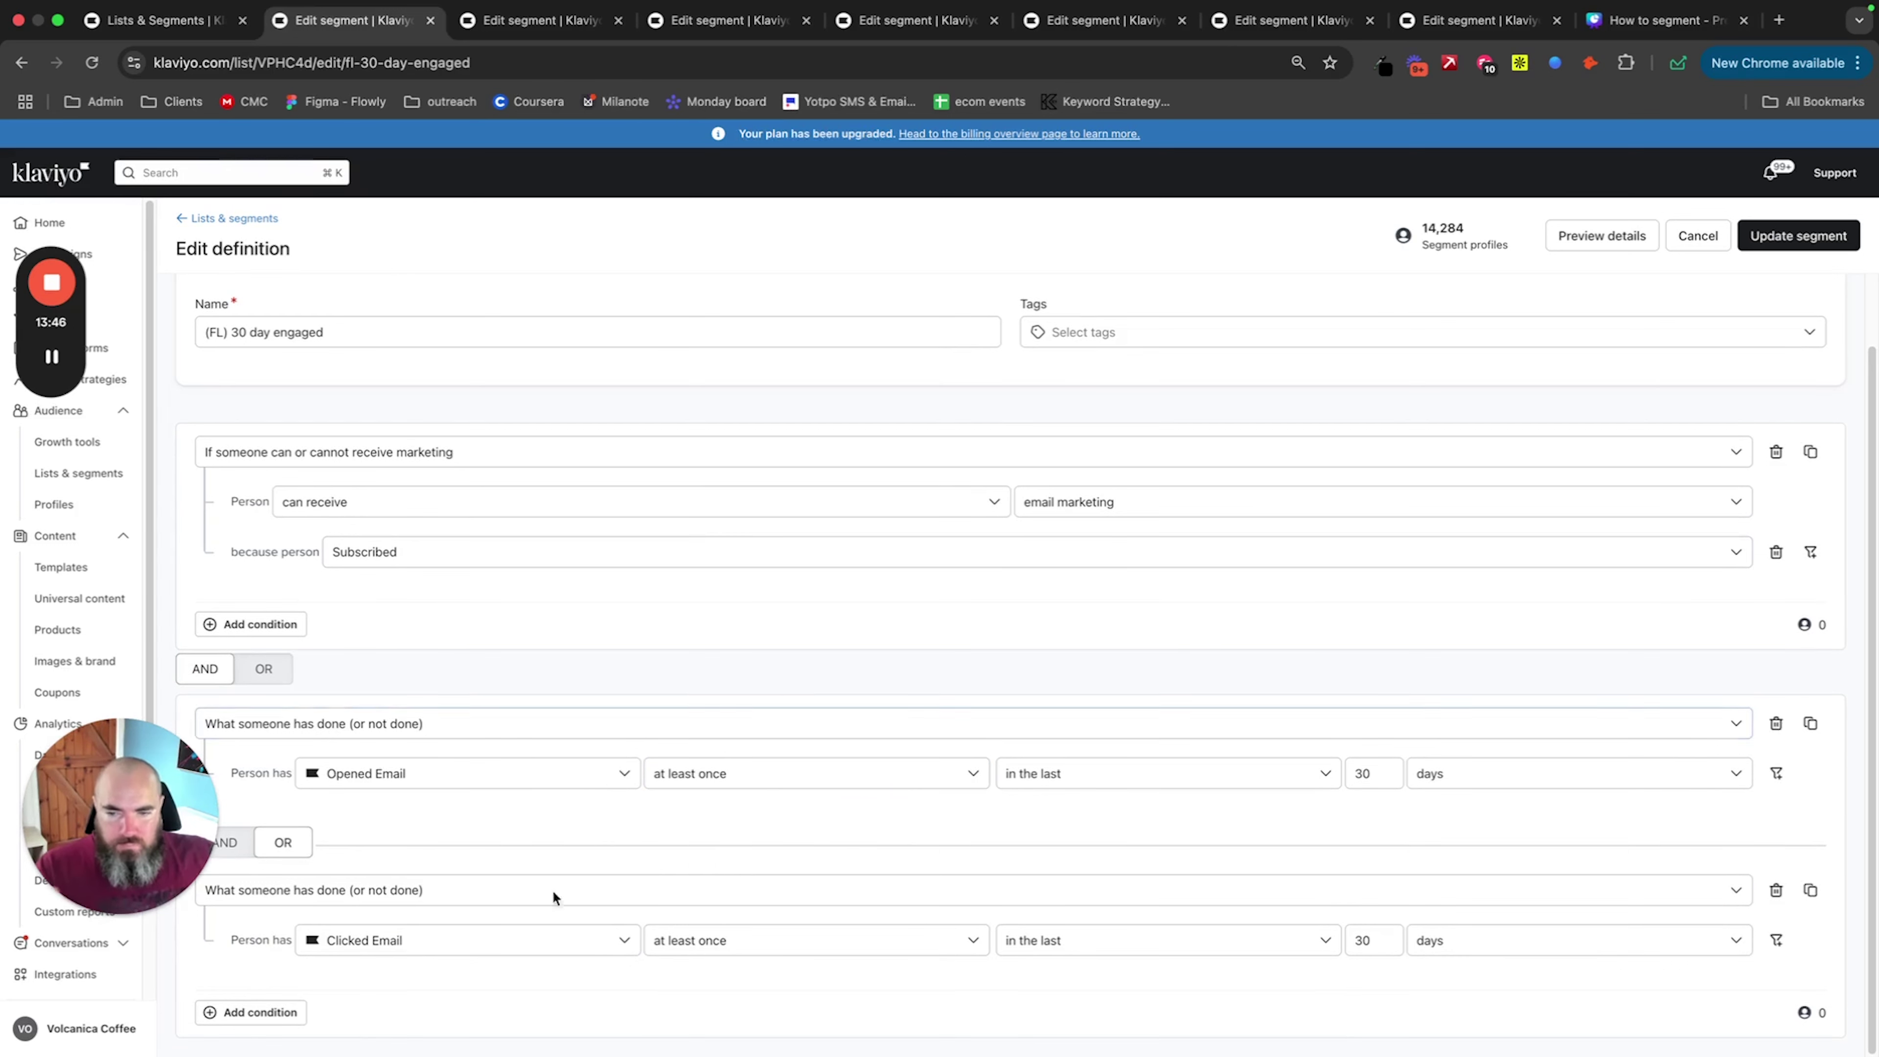
pyautogui.scroll(1, 870, 812)
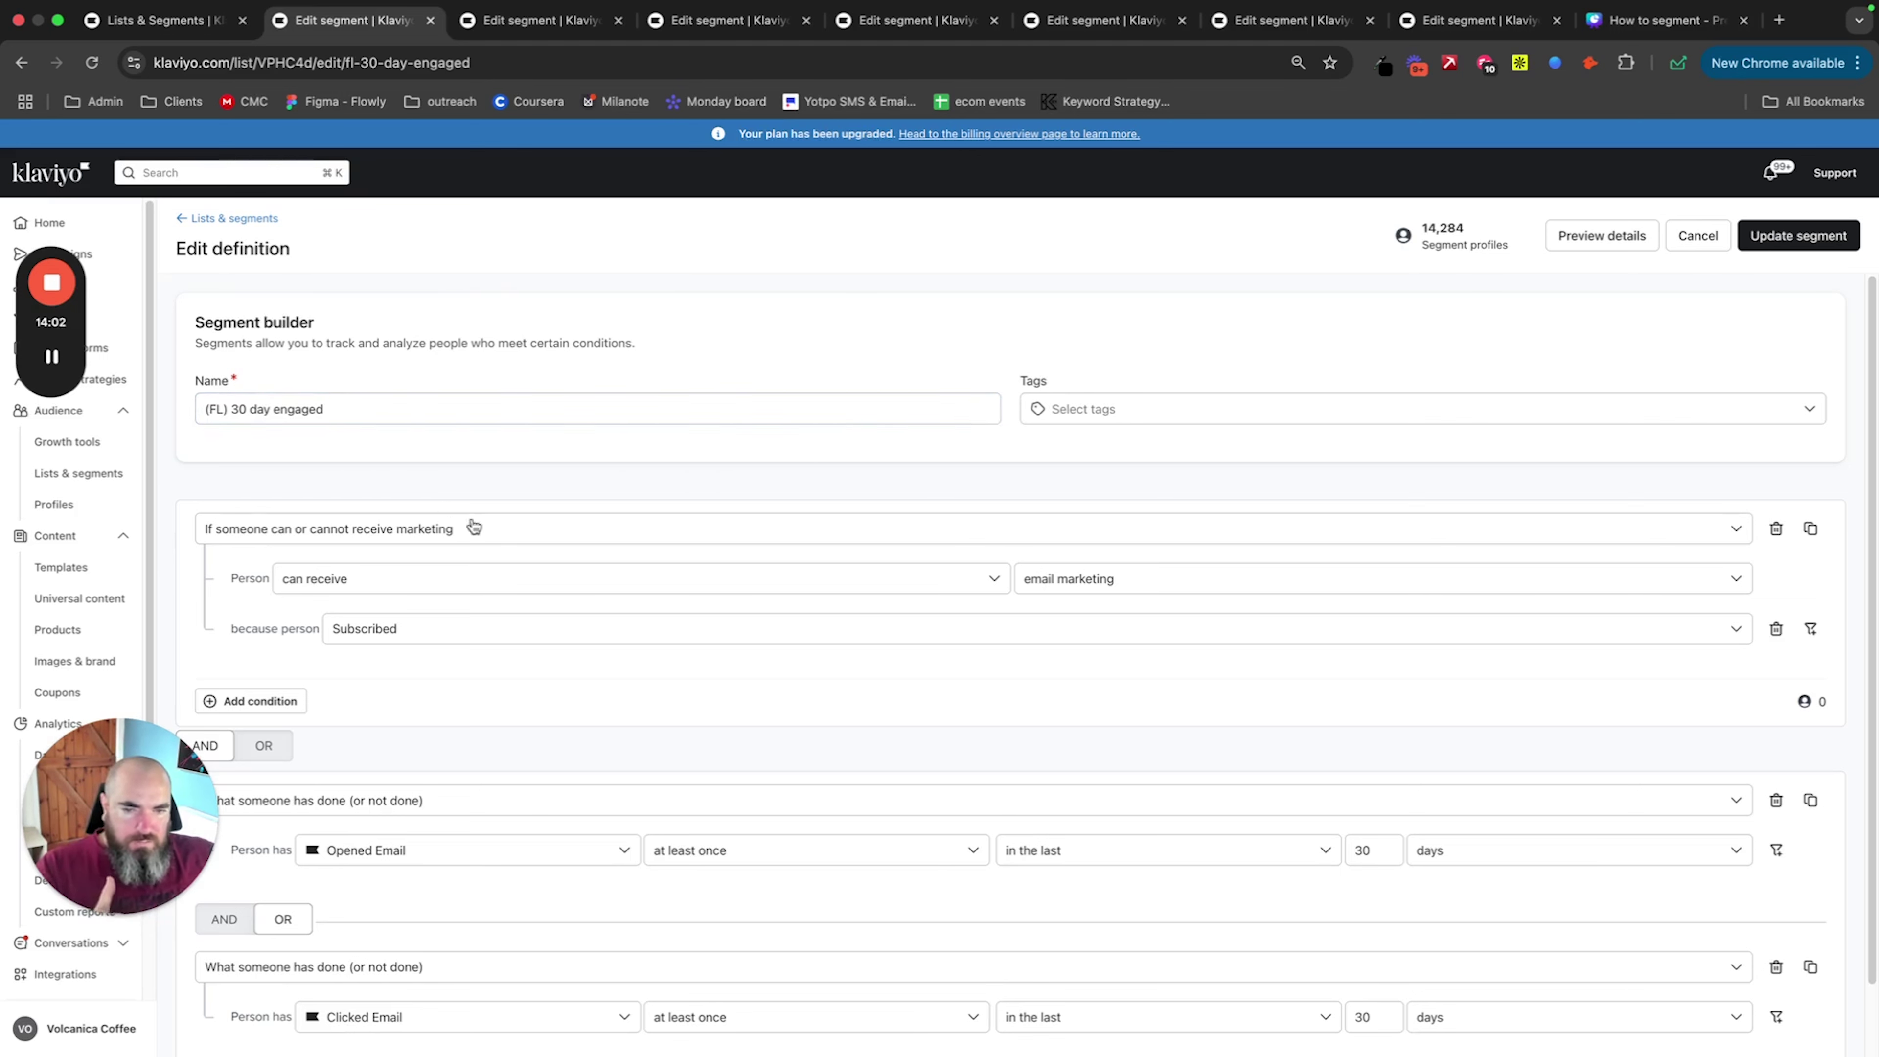
pyautogui.scroll(-1, 494, 537)
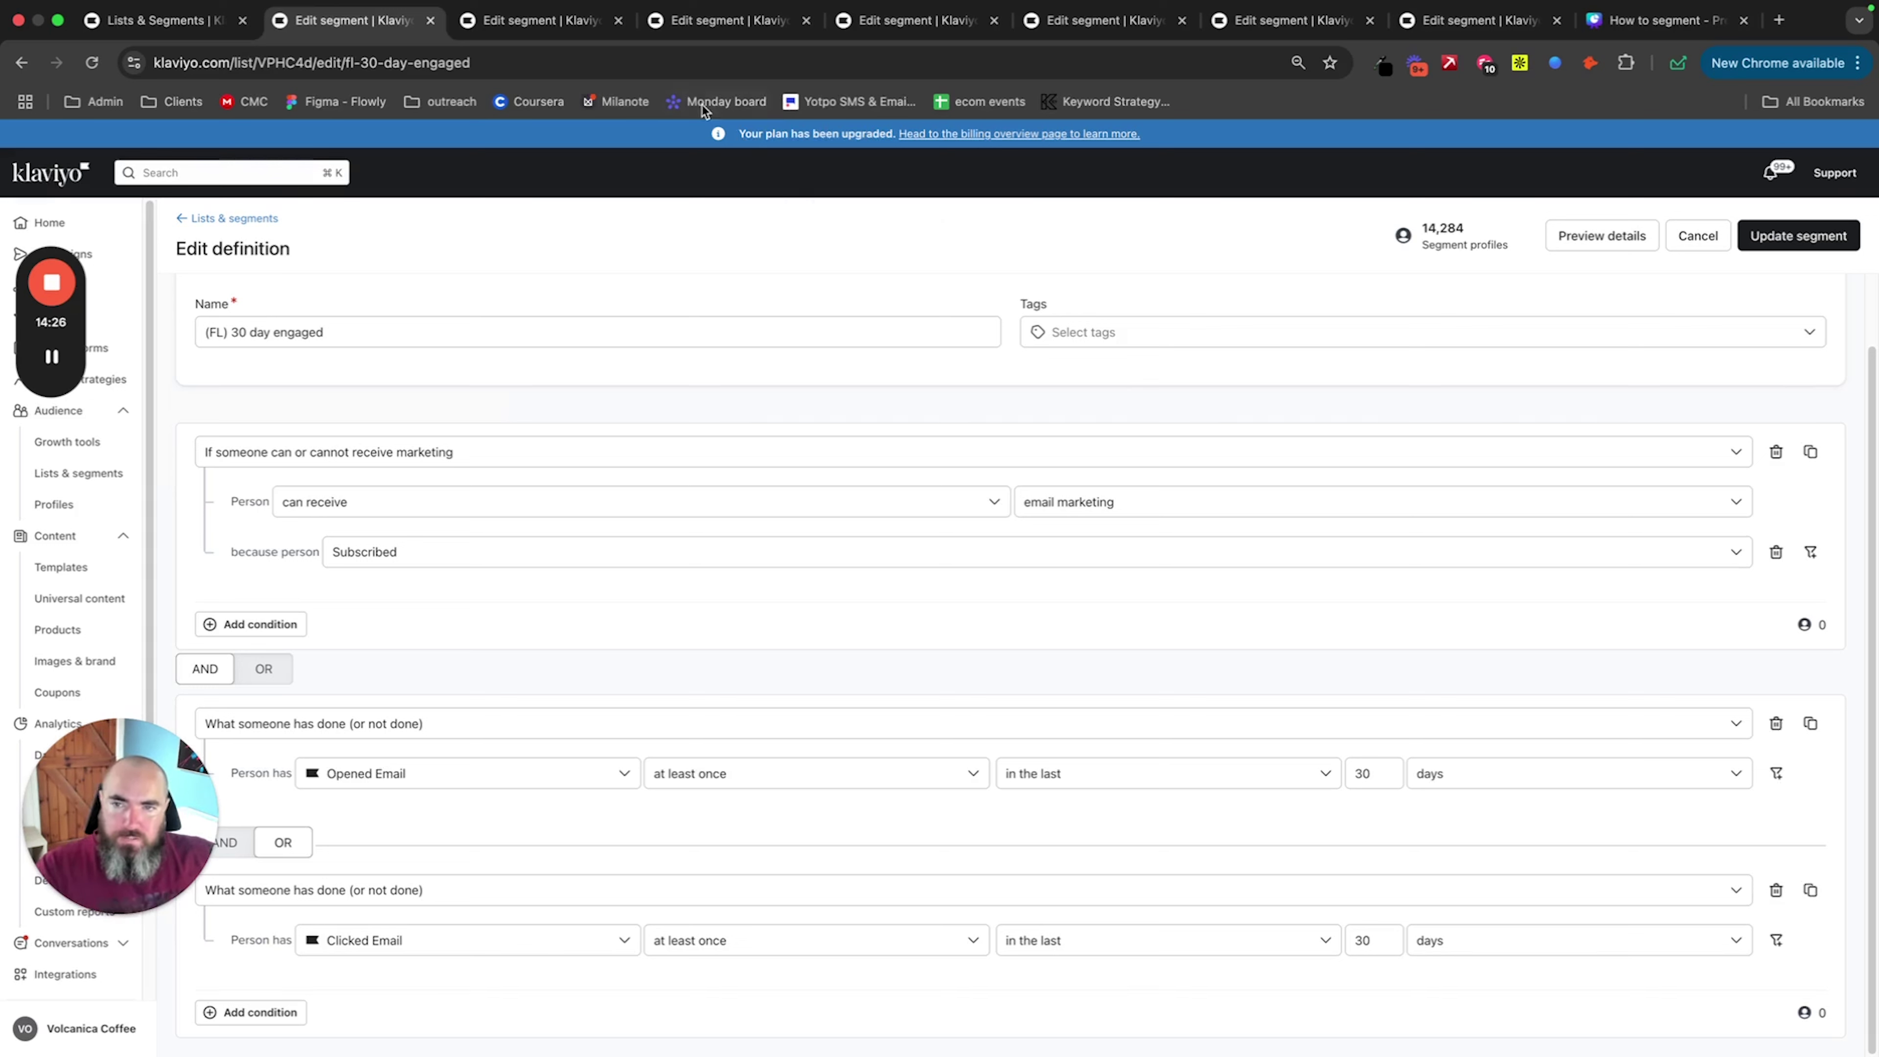
# Step: Review the conditions of the One time buyers, VIP and Buyers | Not bought in 90 days segments, including the order-count operators
pyautogui.click(547, 22)
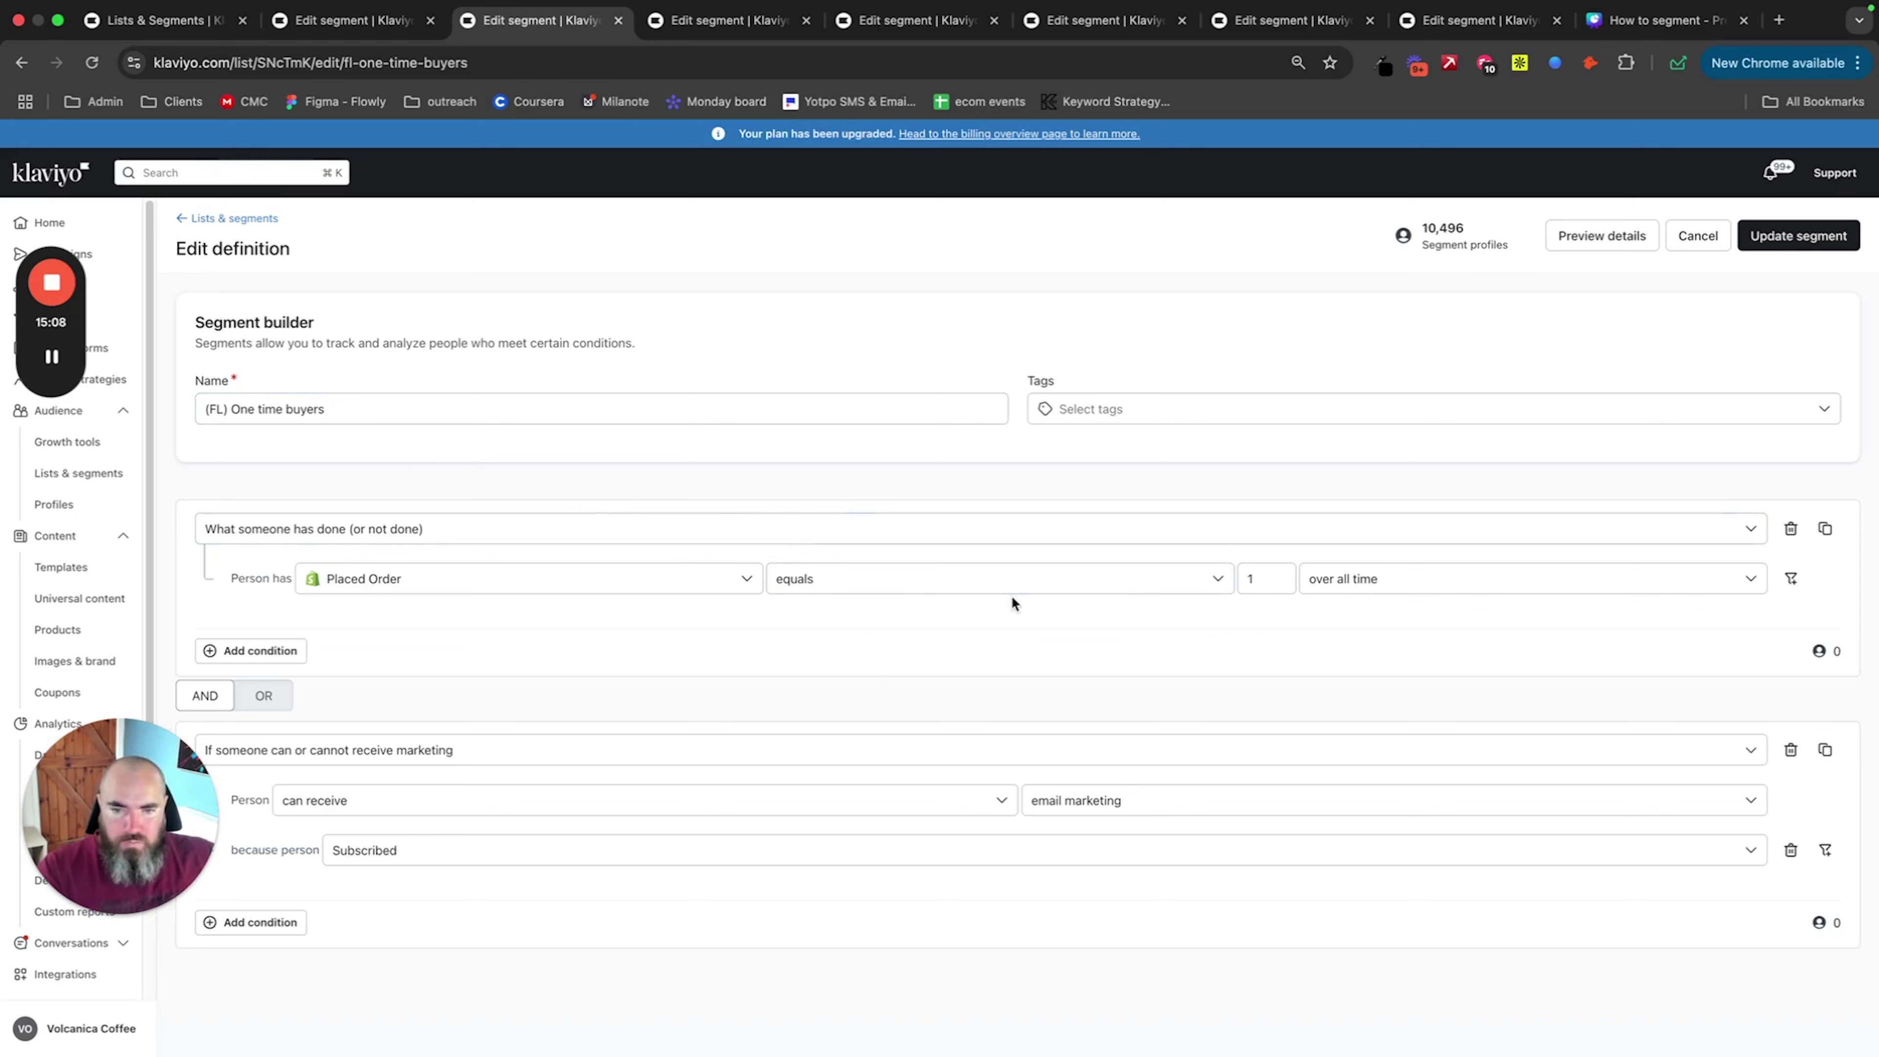
pyautogui.click(985, 585)
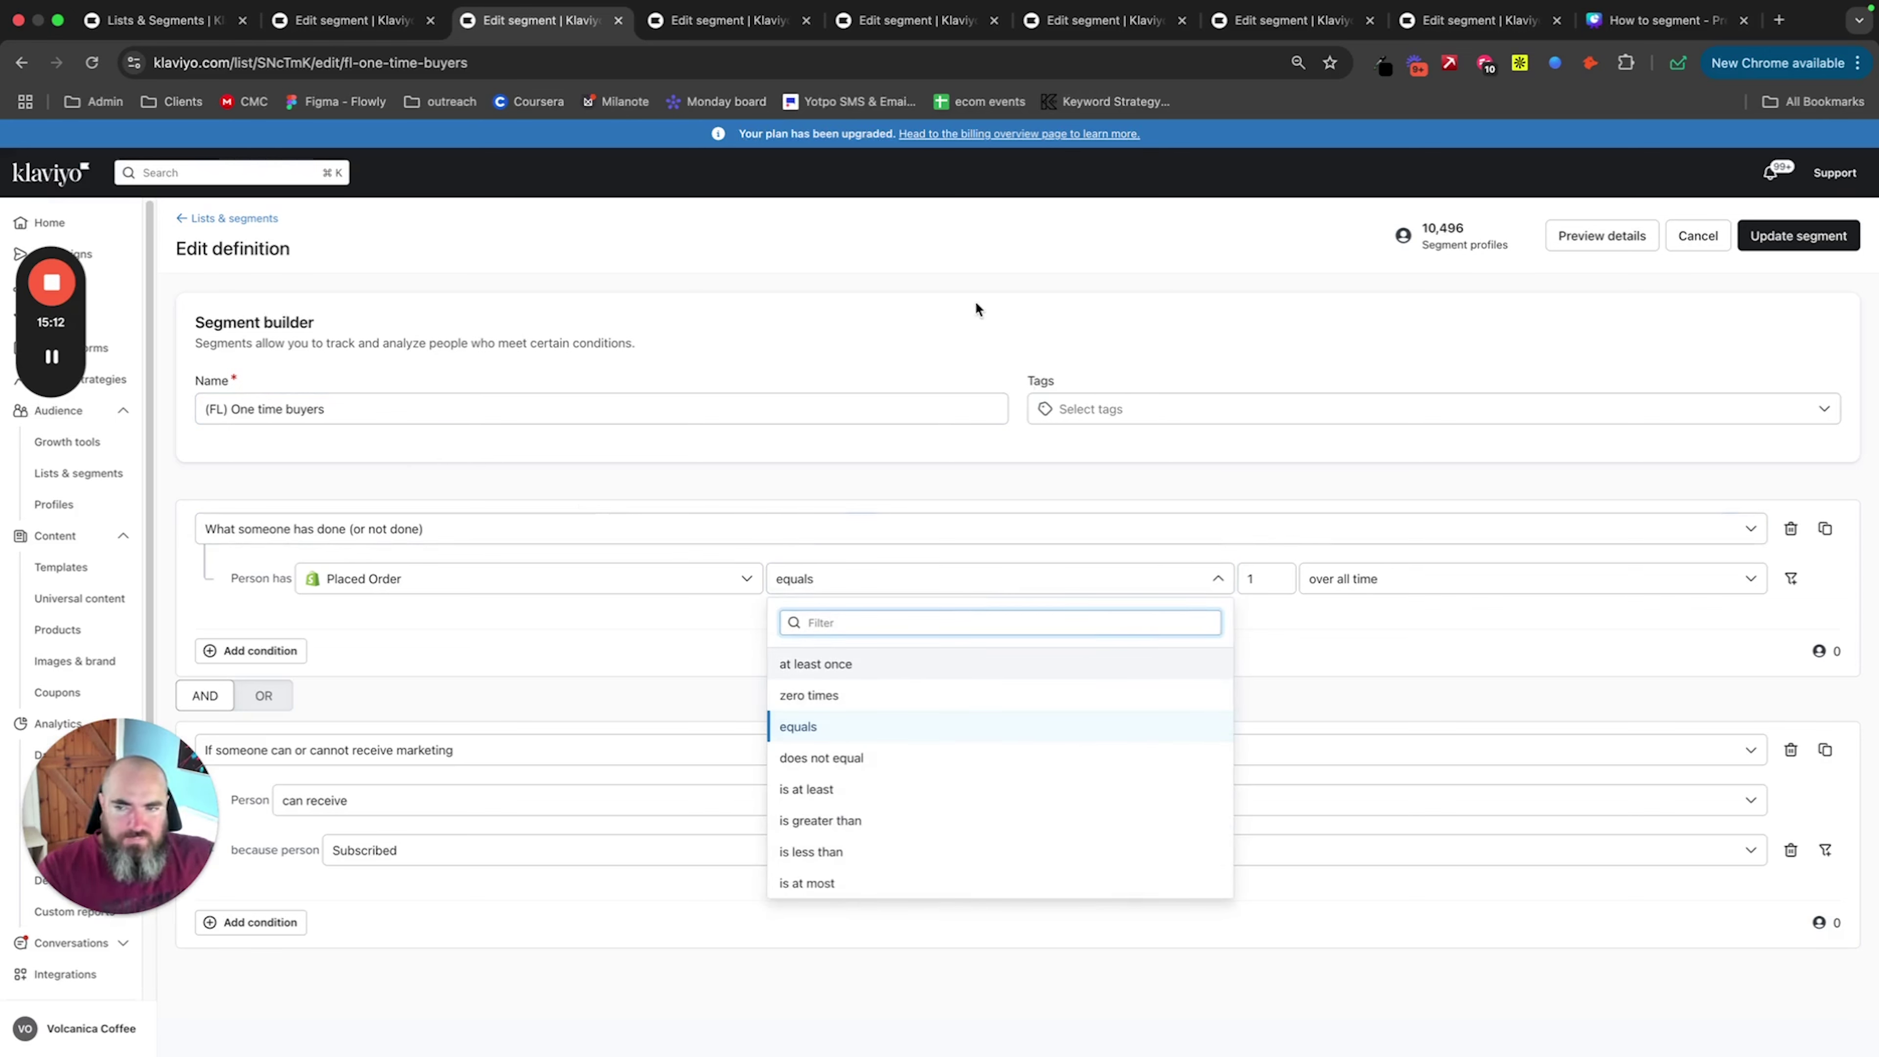
pyautogui.click(730, 22)
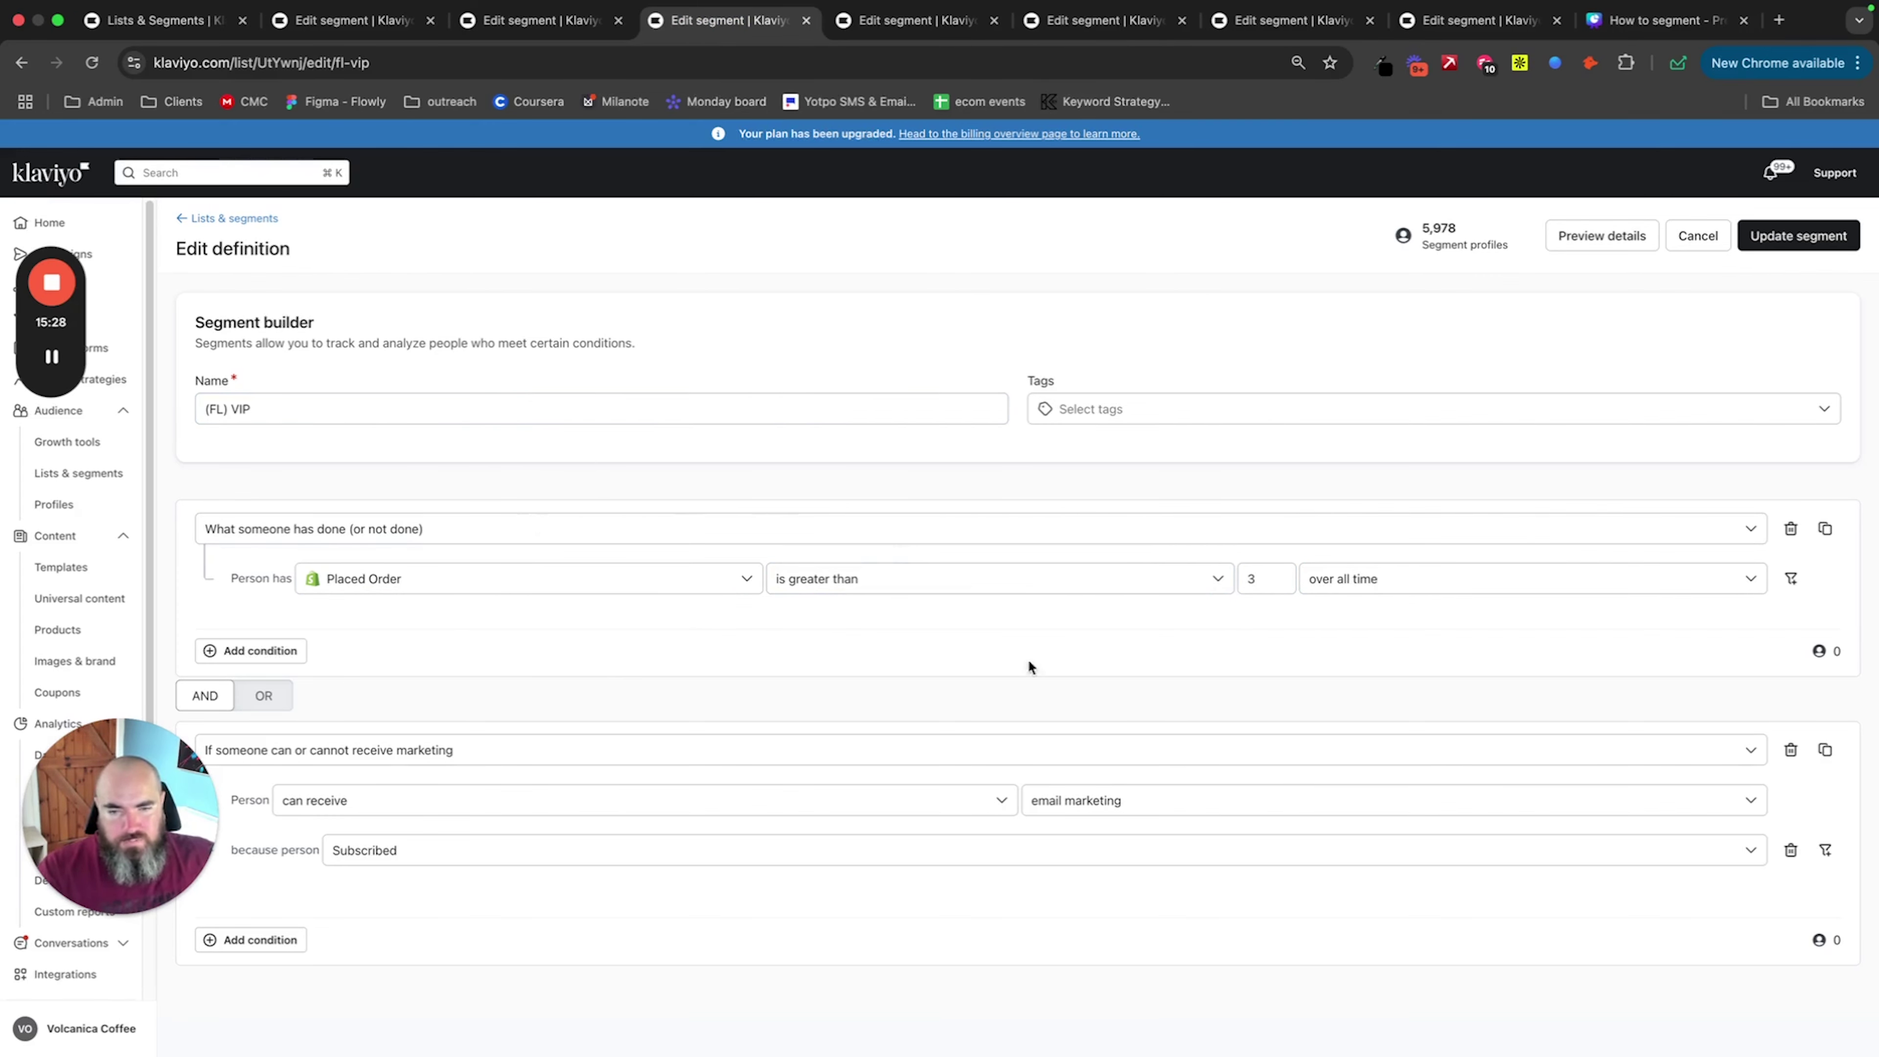
pyautogui.click(913, 20)
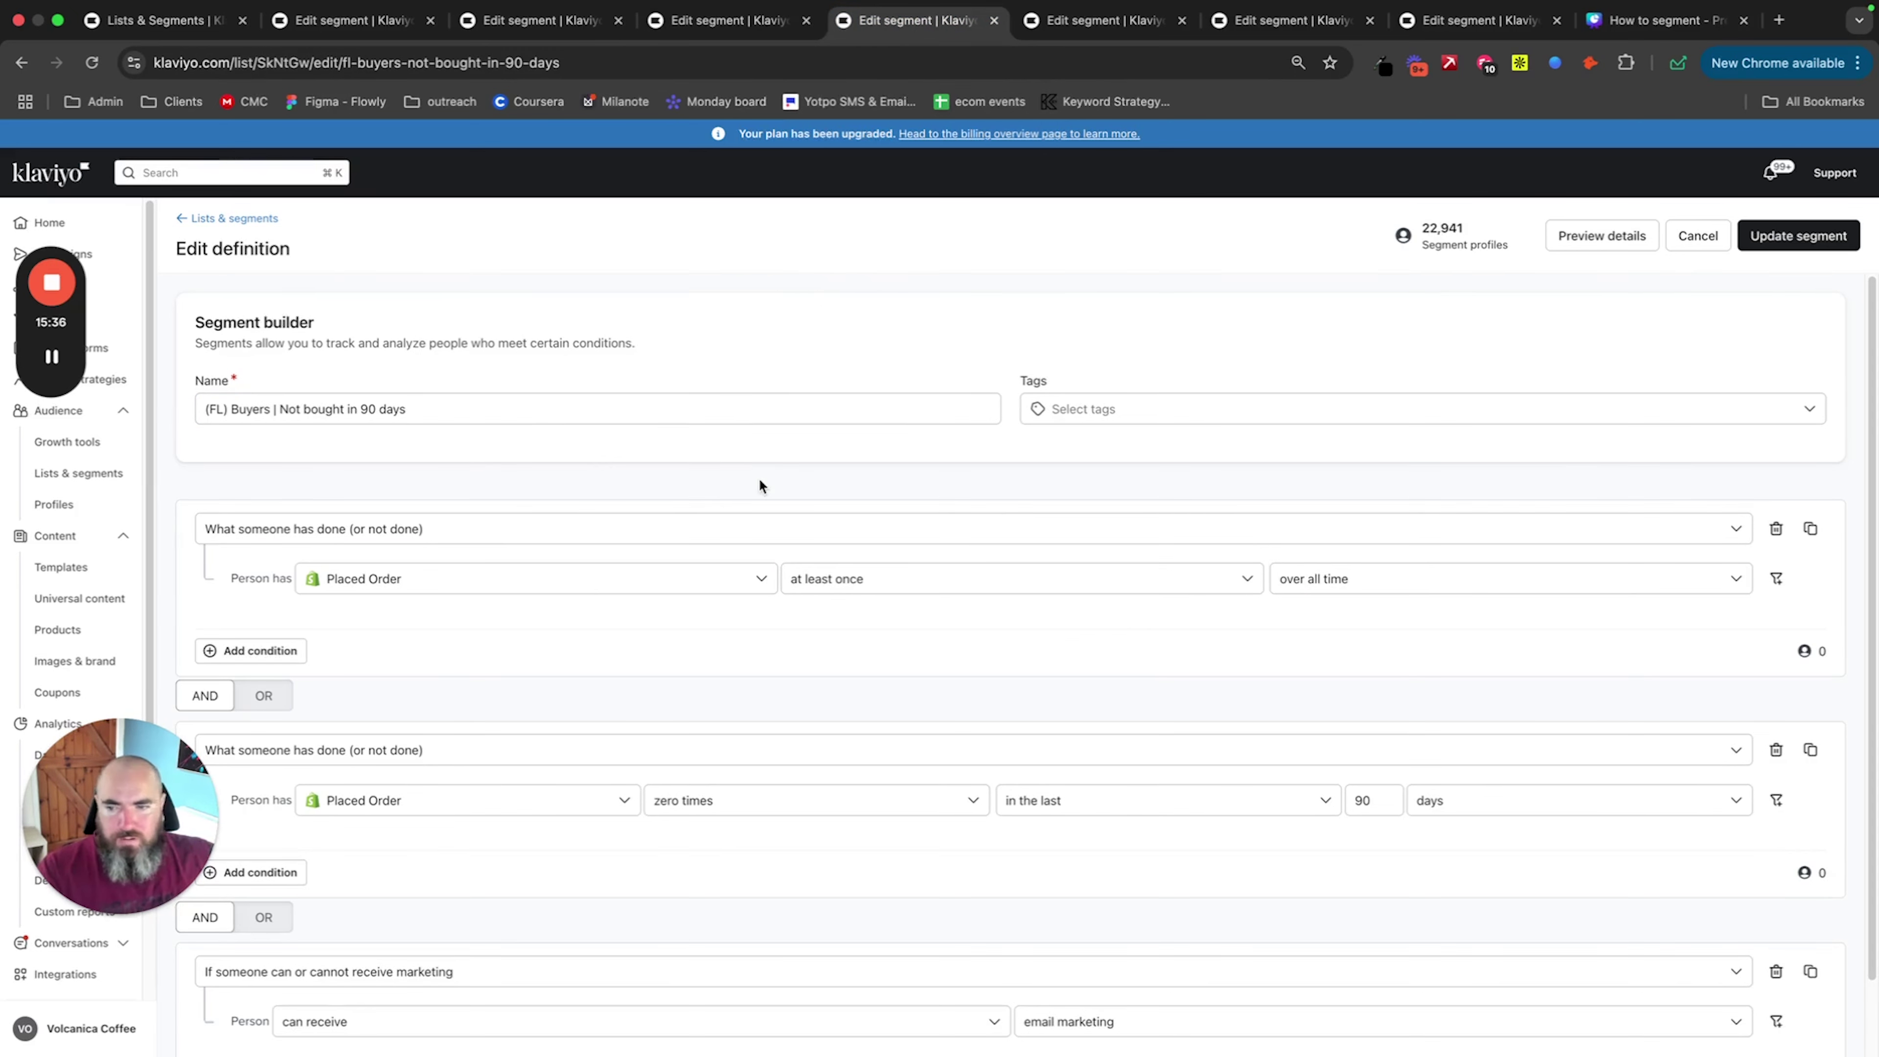
pyautogui.scroll(-2, 736, 479)
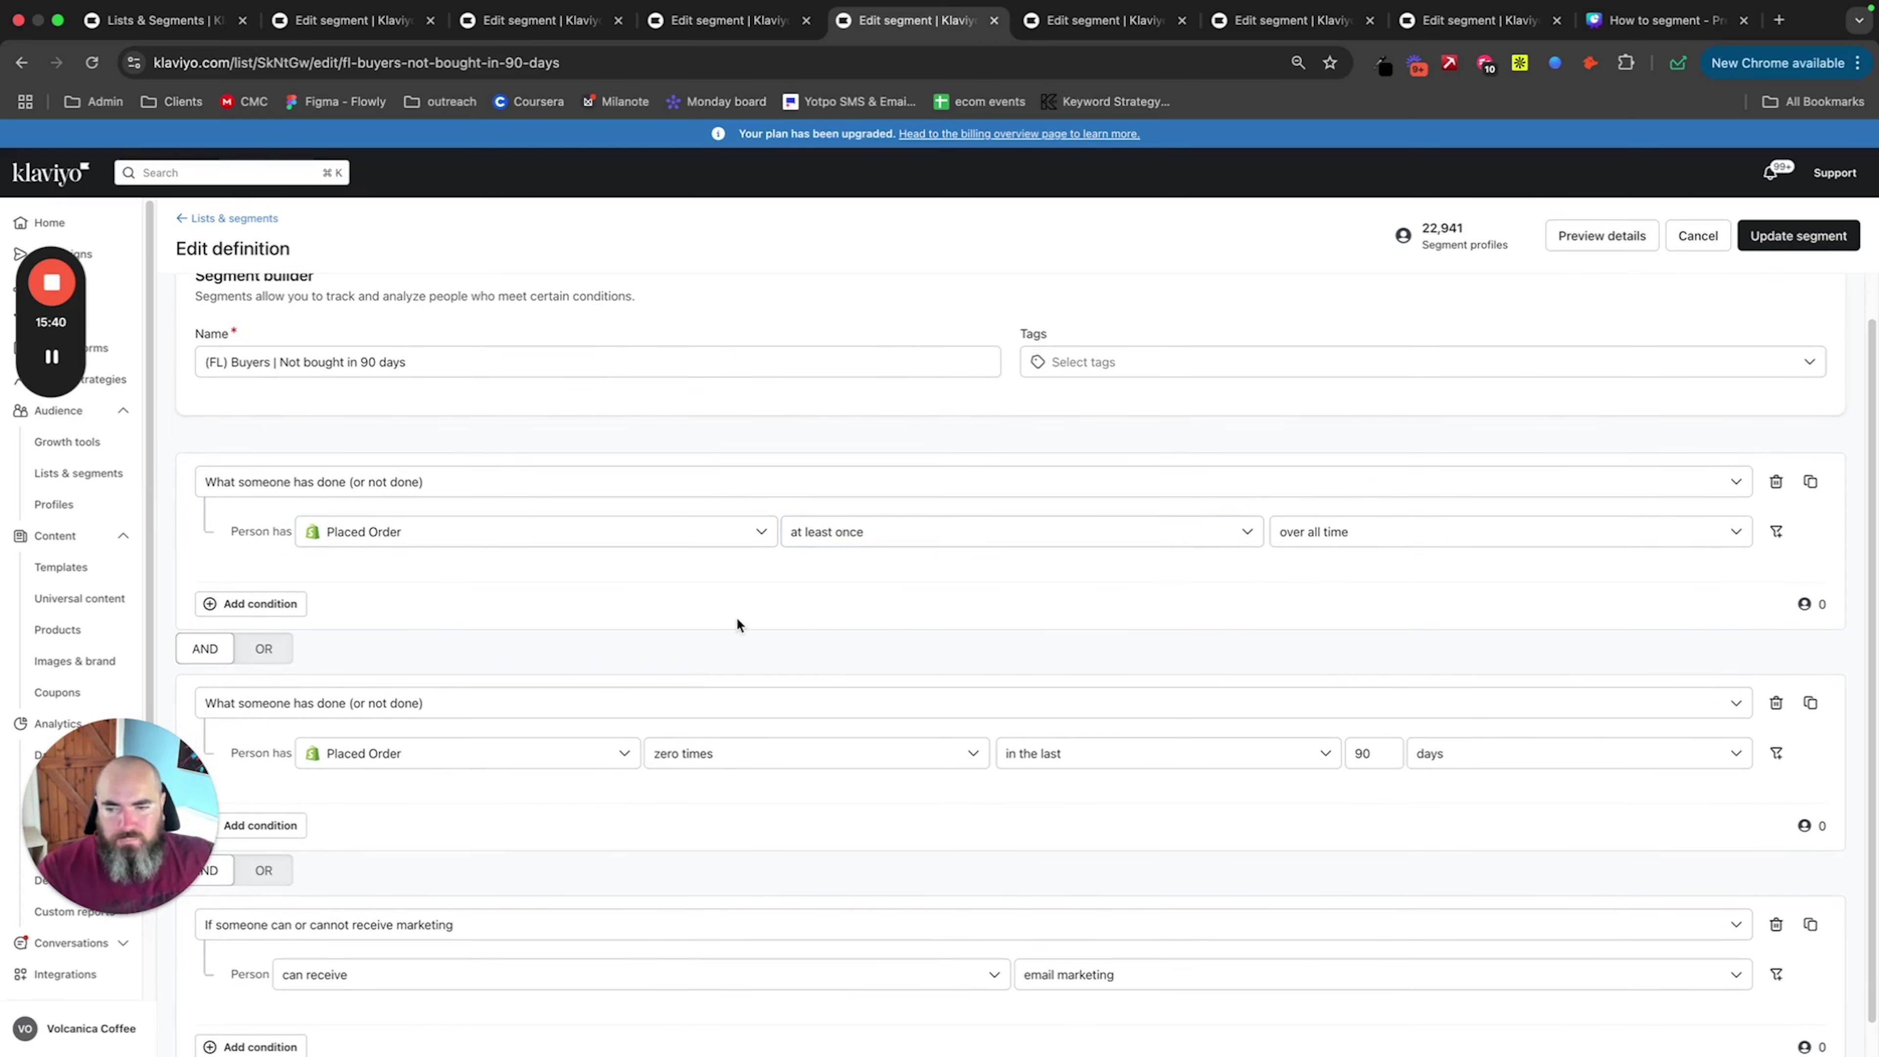
pyautogui.scroll(-1, 737, 624)
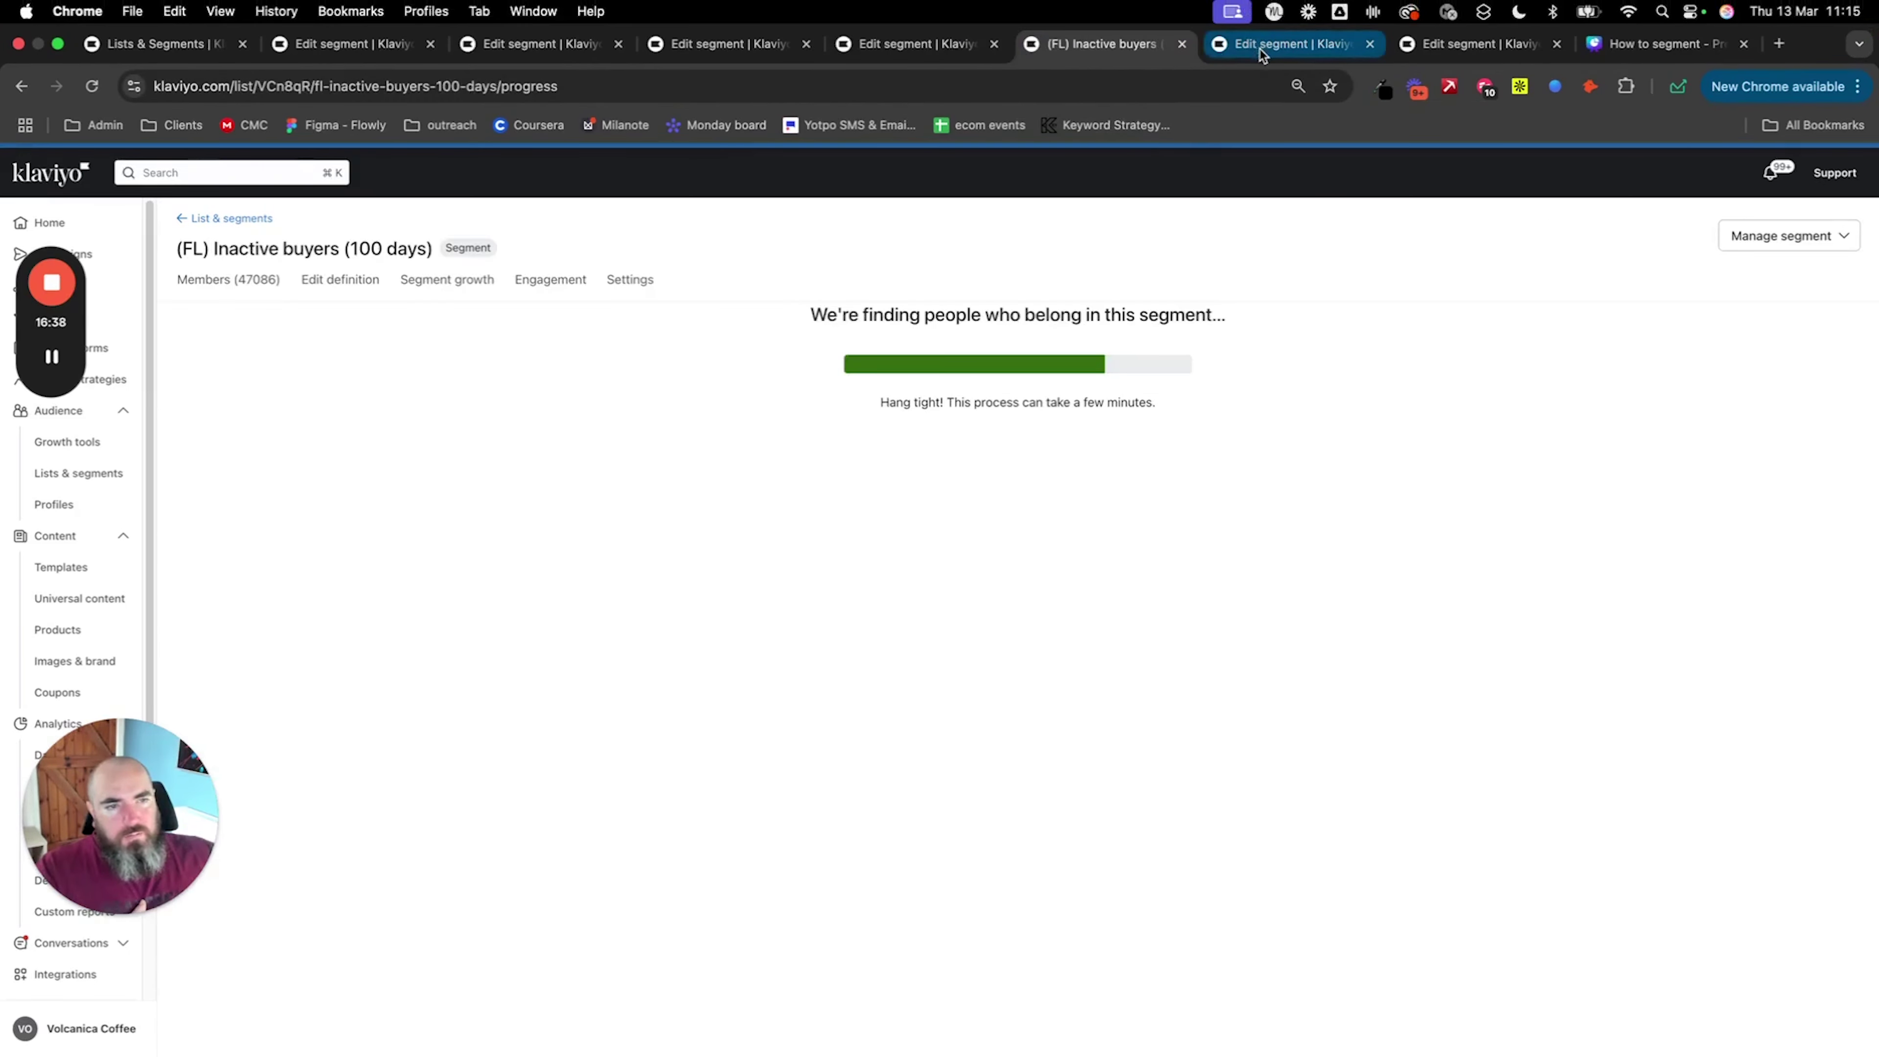
# Step: Add a Bounce Type equals Soft filter to the Bounced Email condition of the (FL) Soft Bouncers segment and update the segment
pyautogui.click(1261, 55)
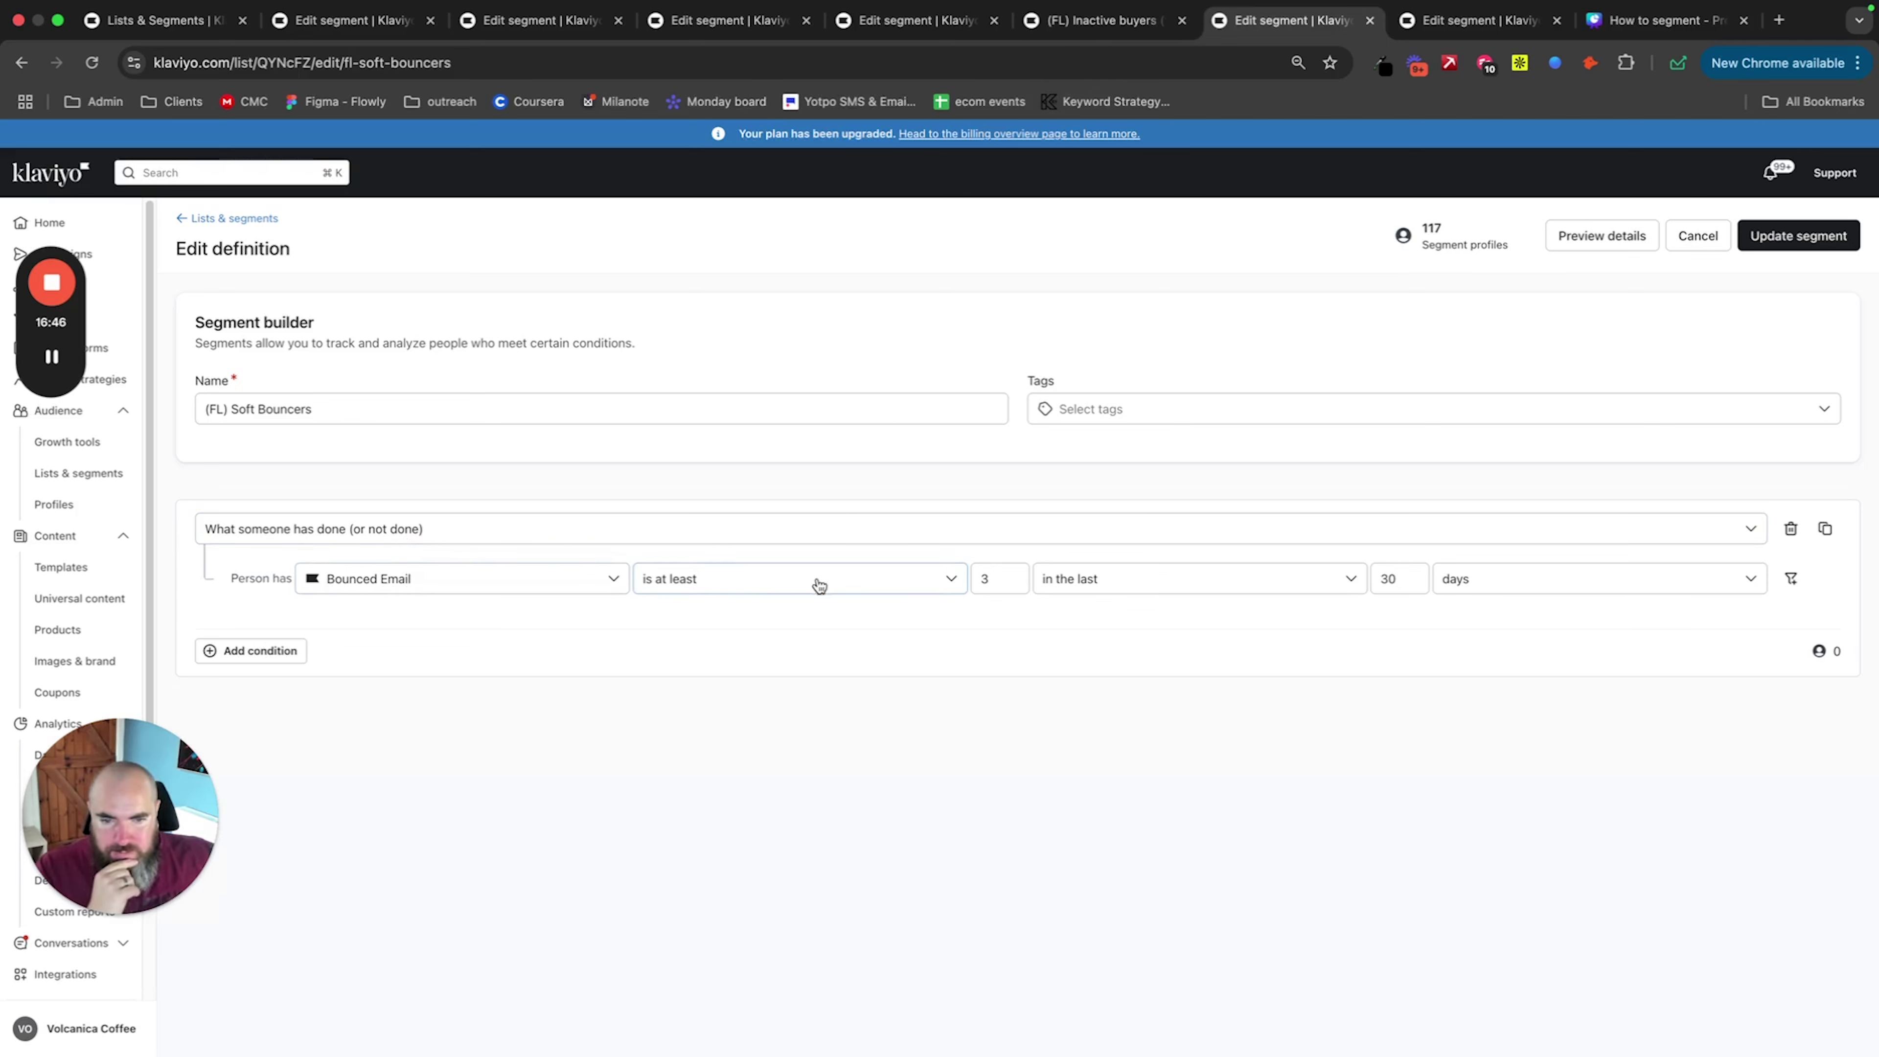
pyautogui.click(1790, 578)
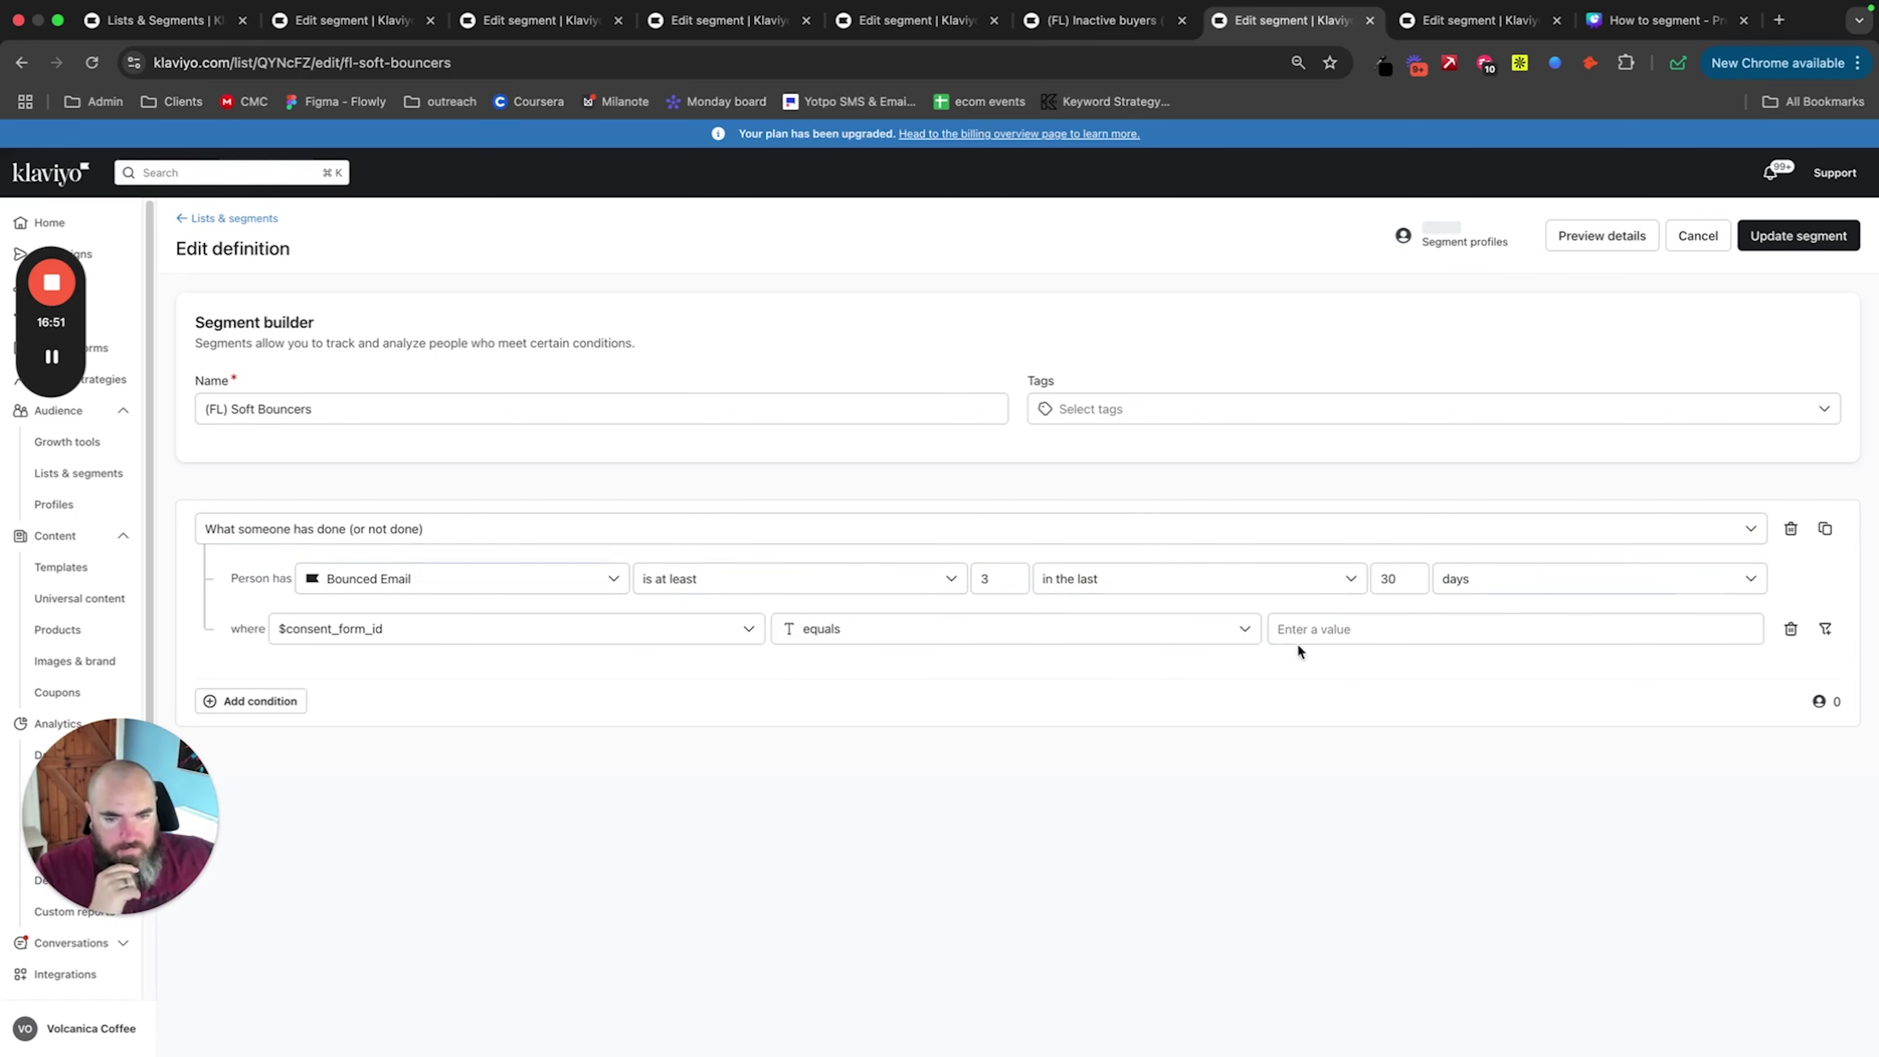
pyautogui.click(703, 633)
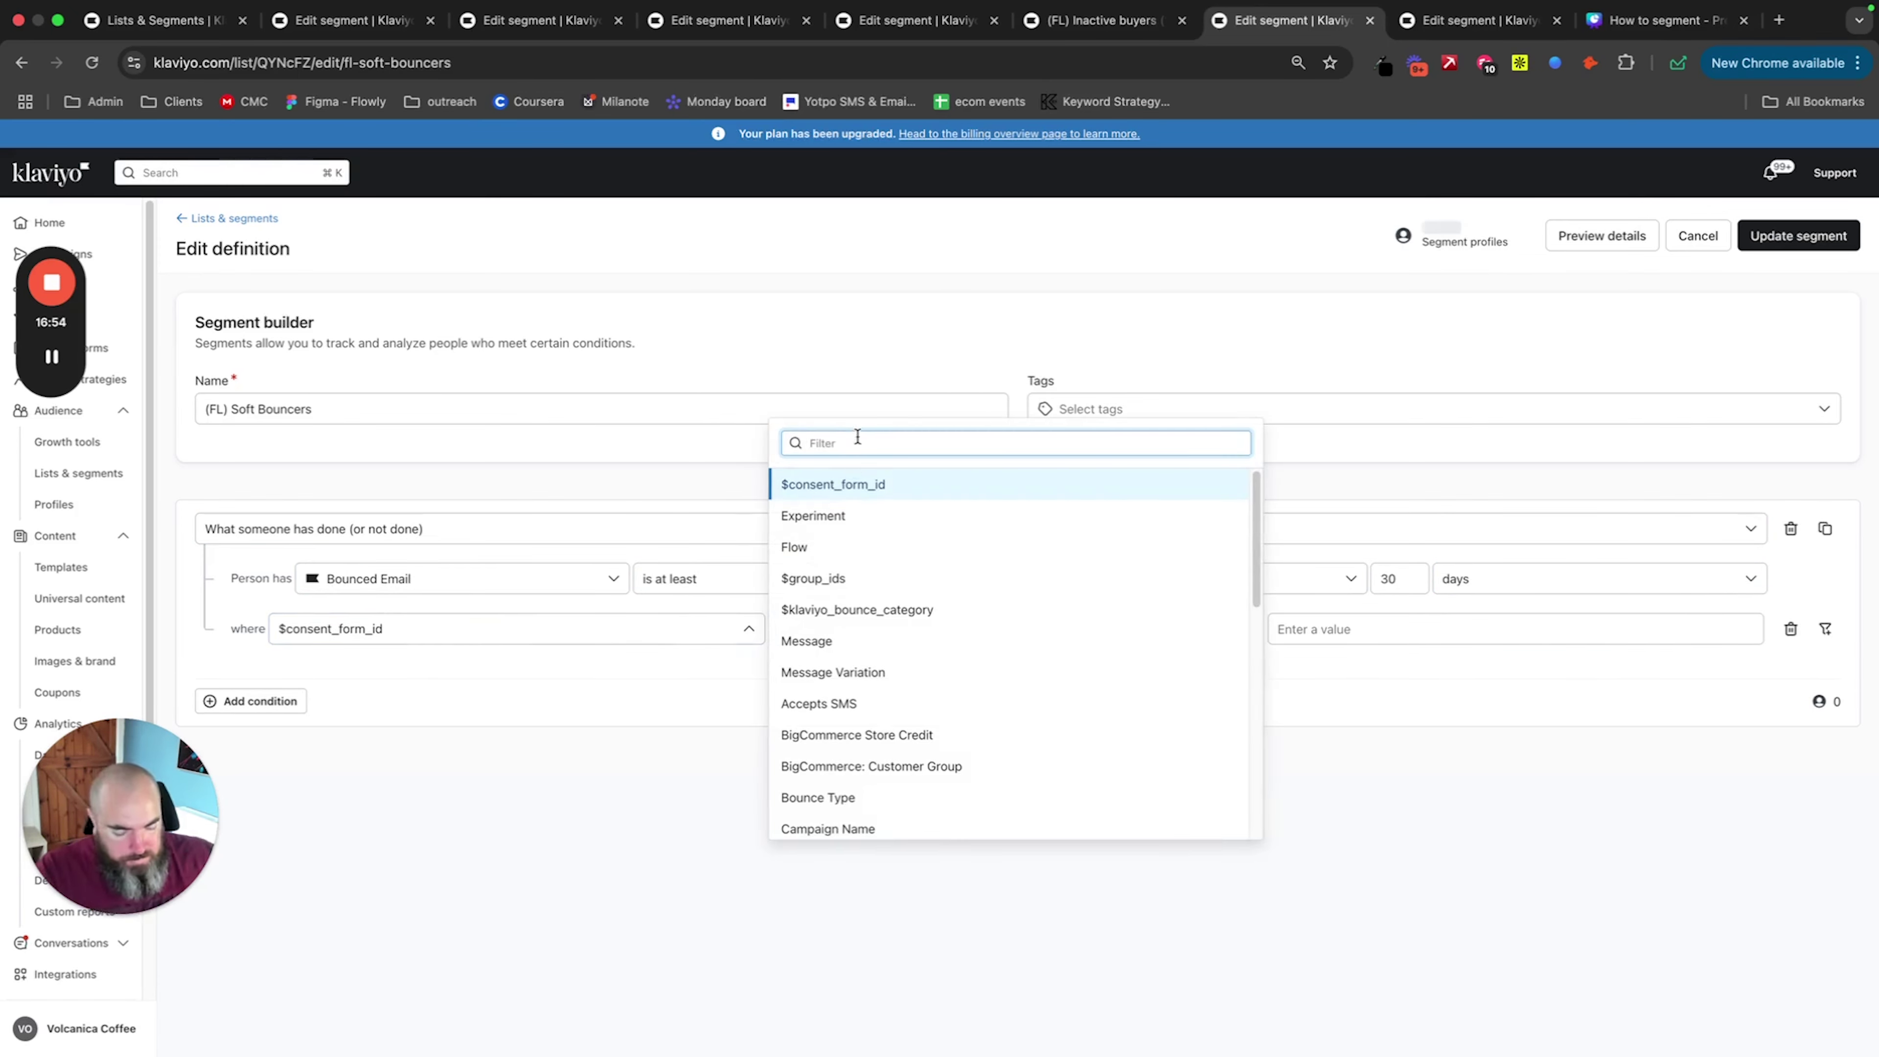
pyautogui.write('boun')
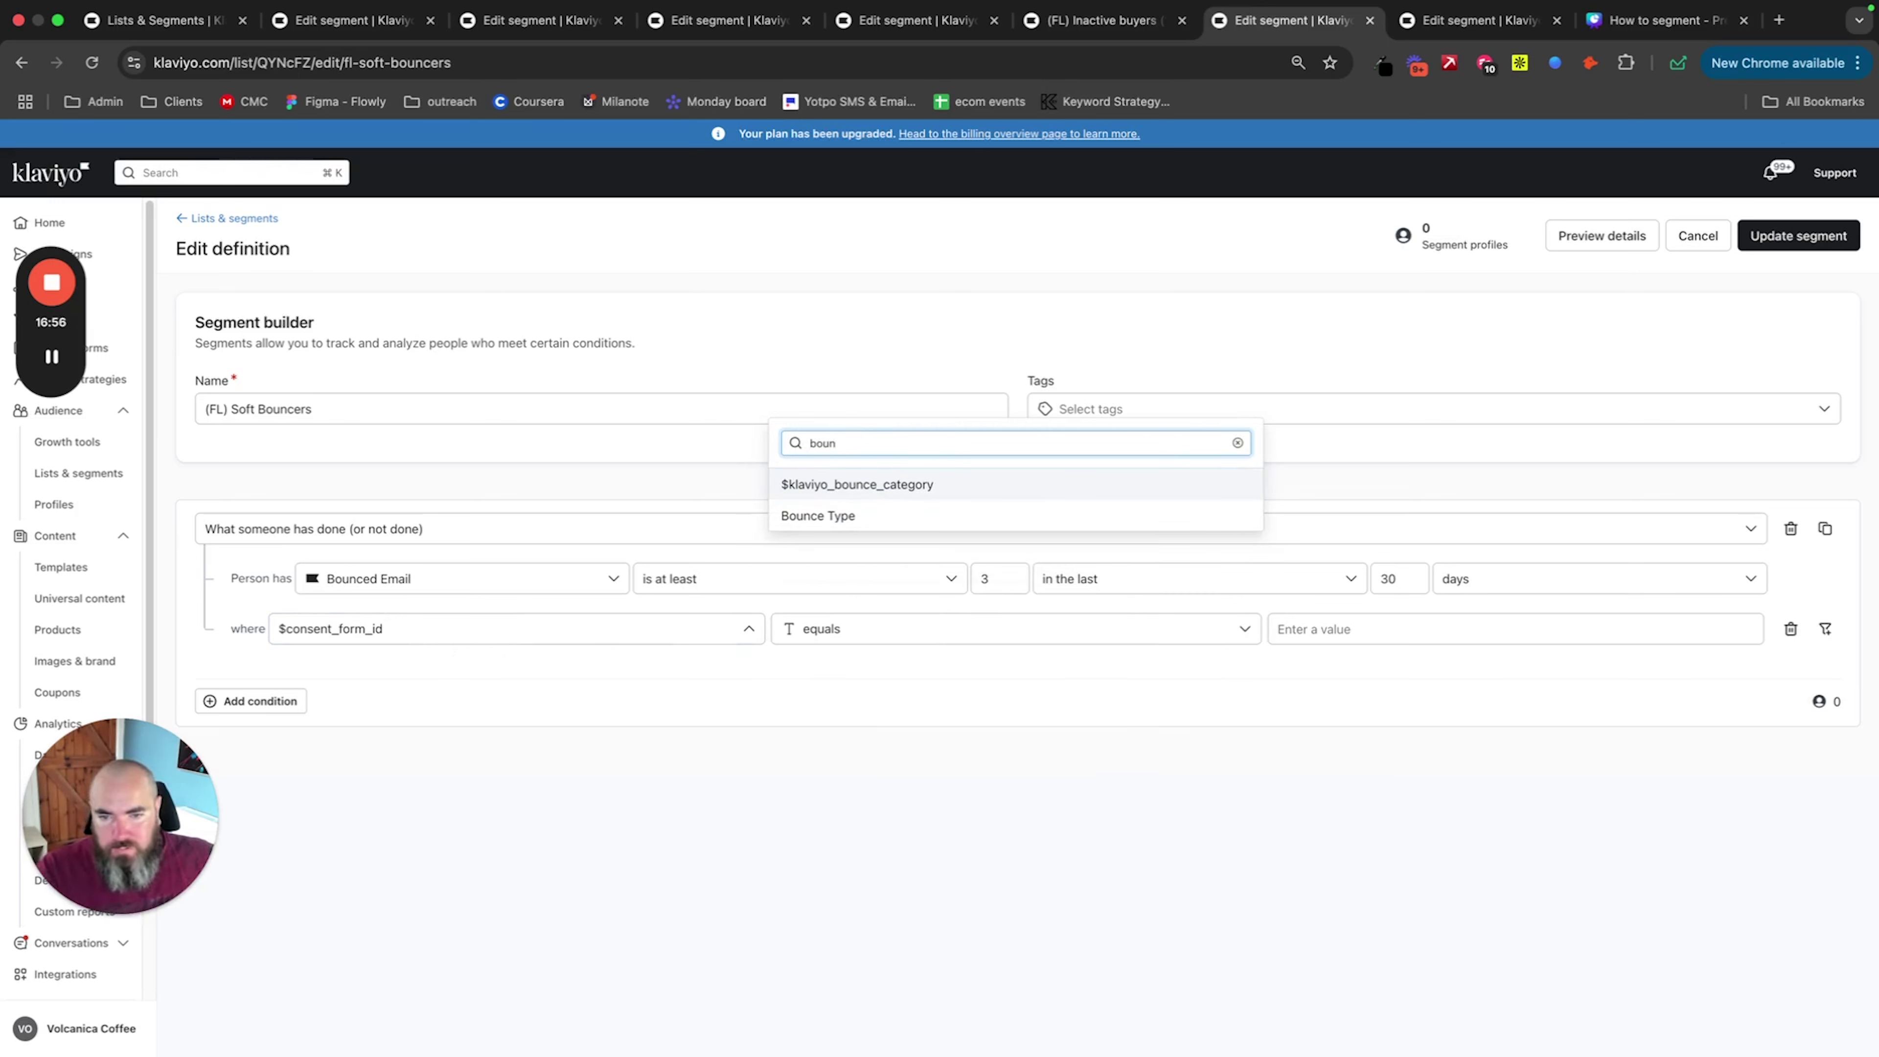
pyautogui.click(863, 511)
pyautogui.click(1376, 628)
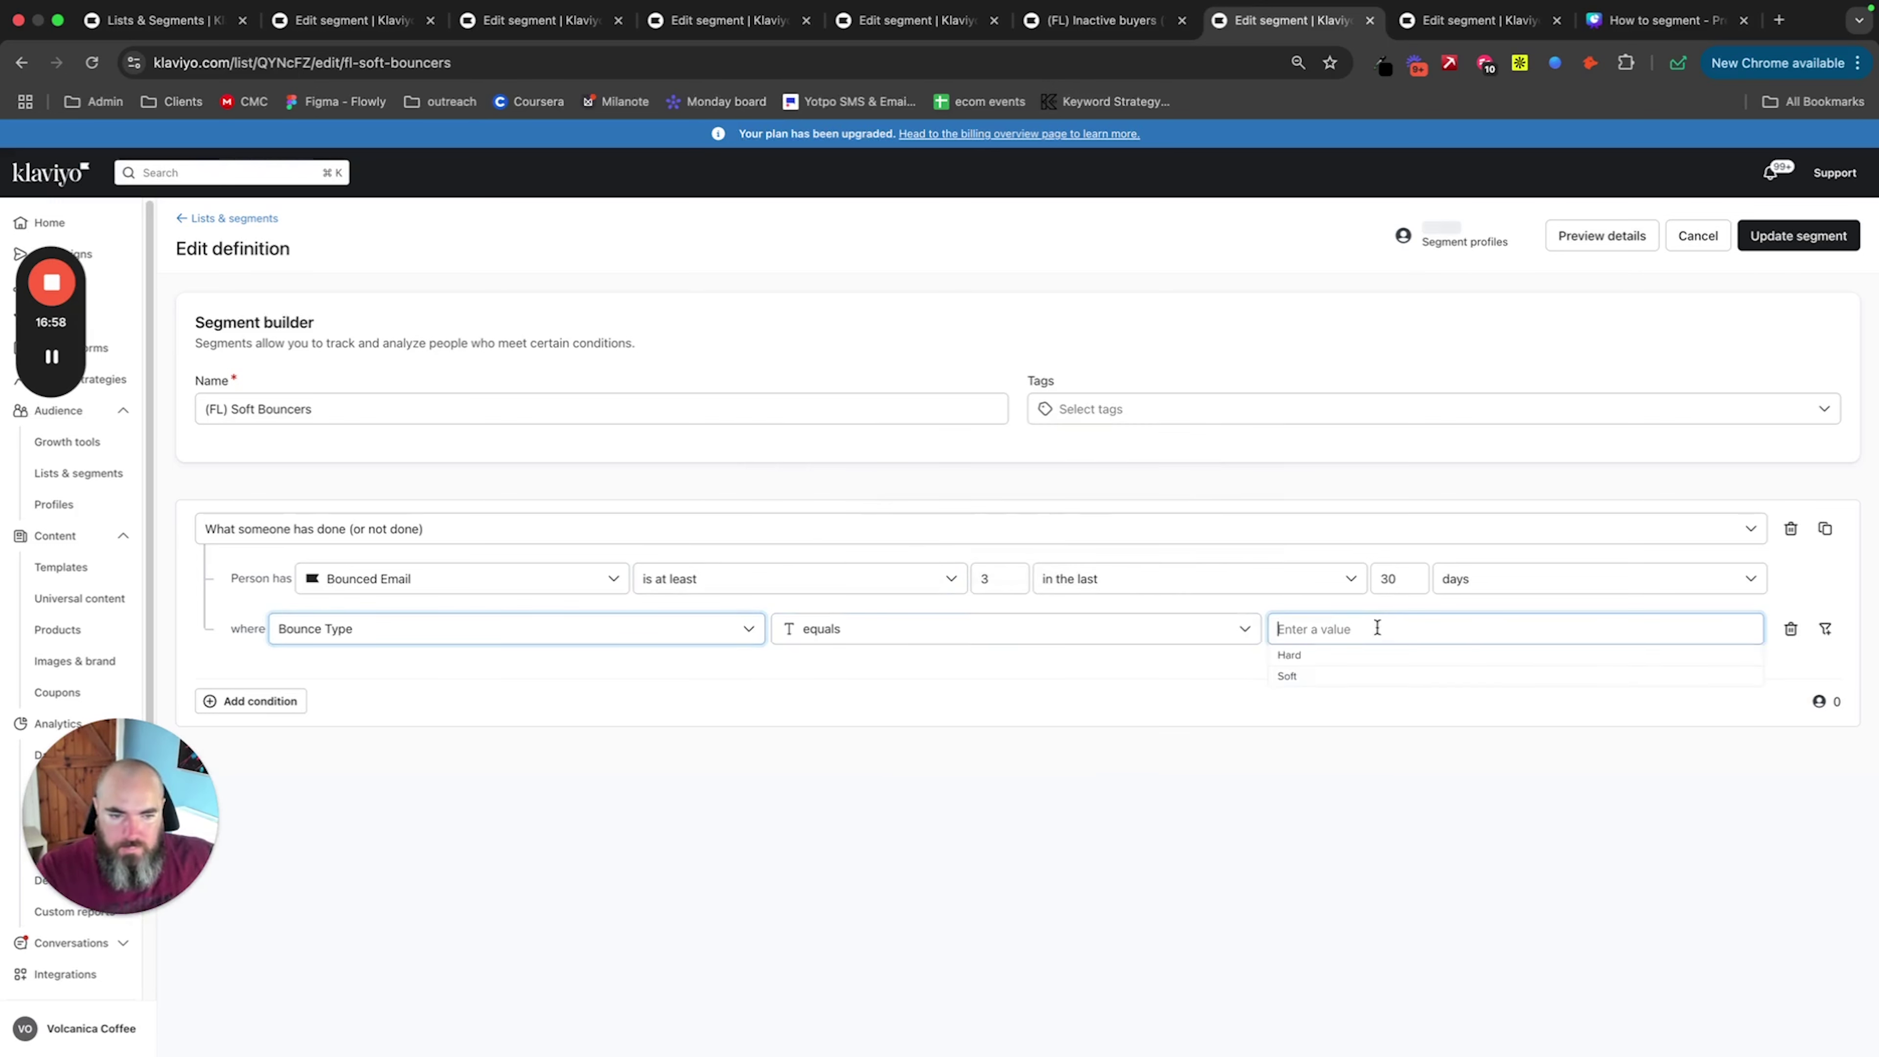
pyautogui.click(1319, 669)
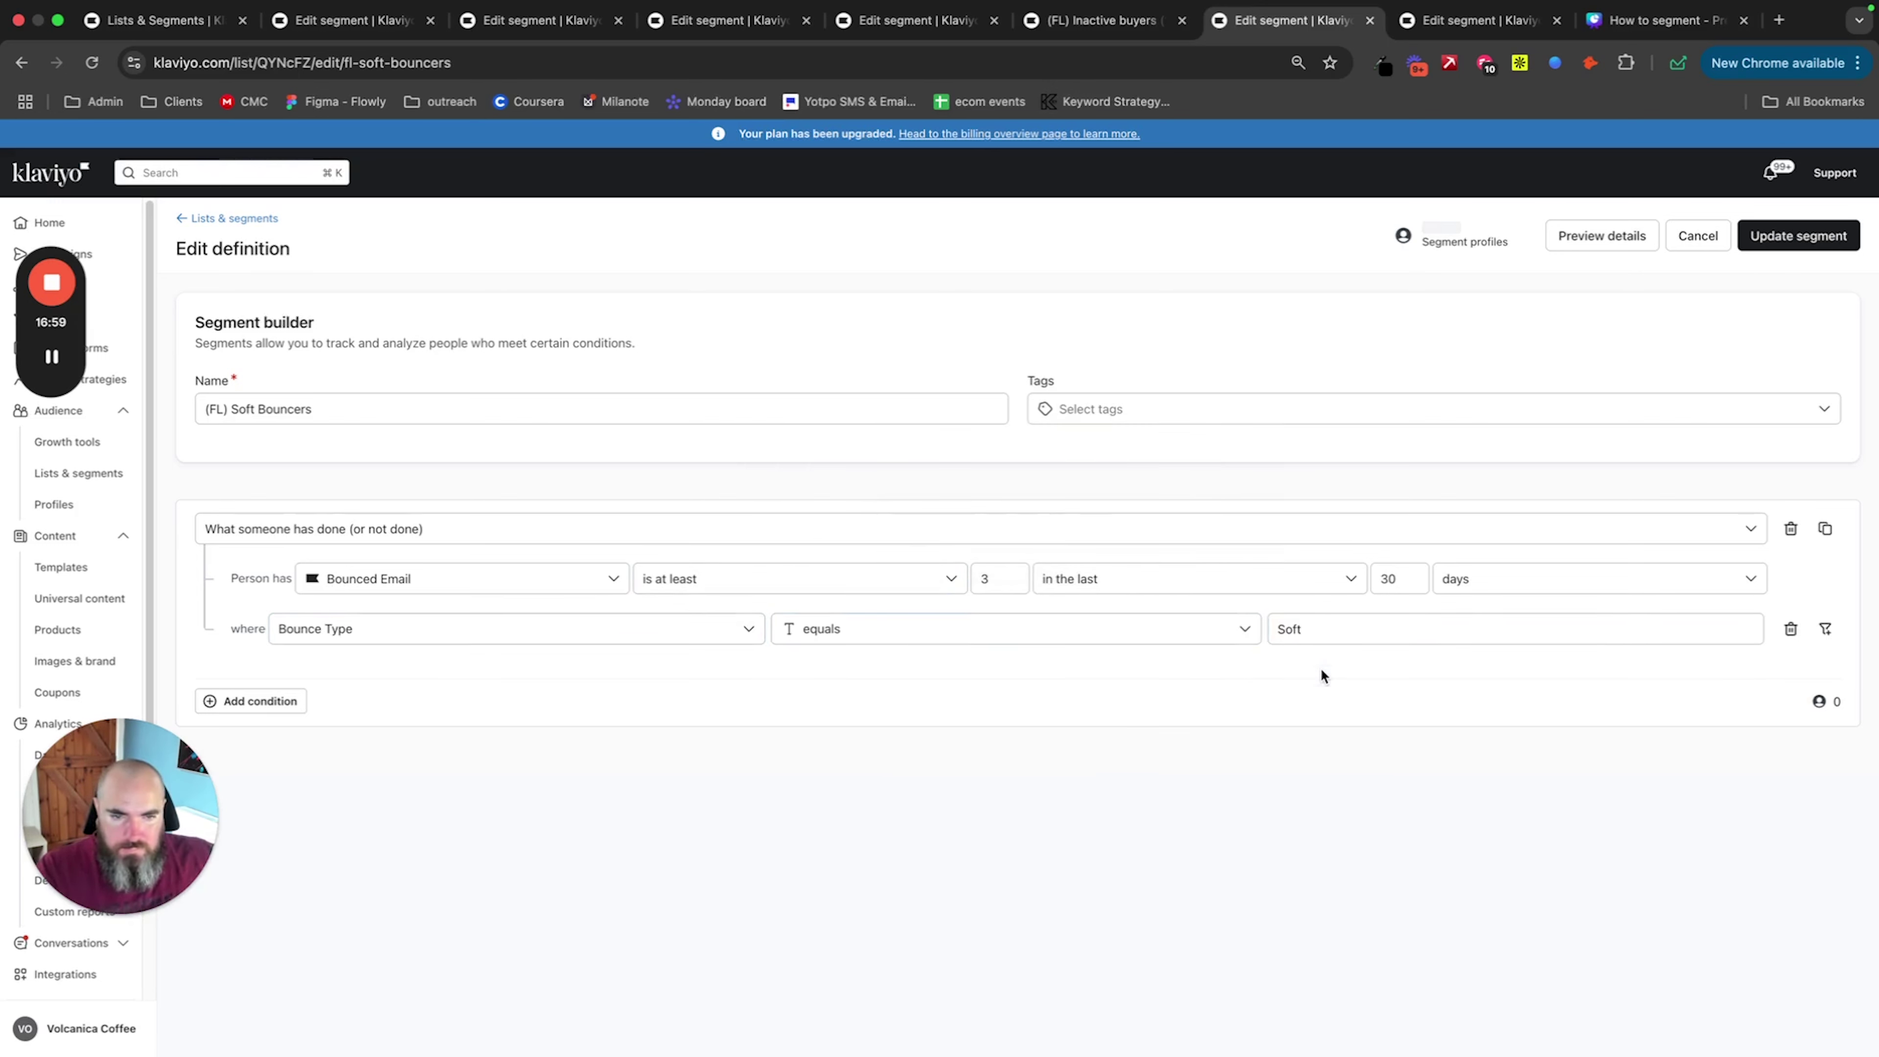
pyautogui.click(1805, 239)
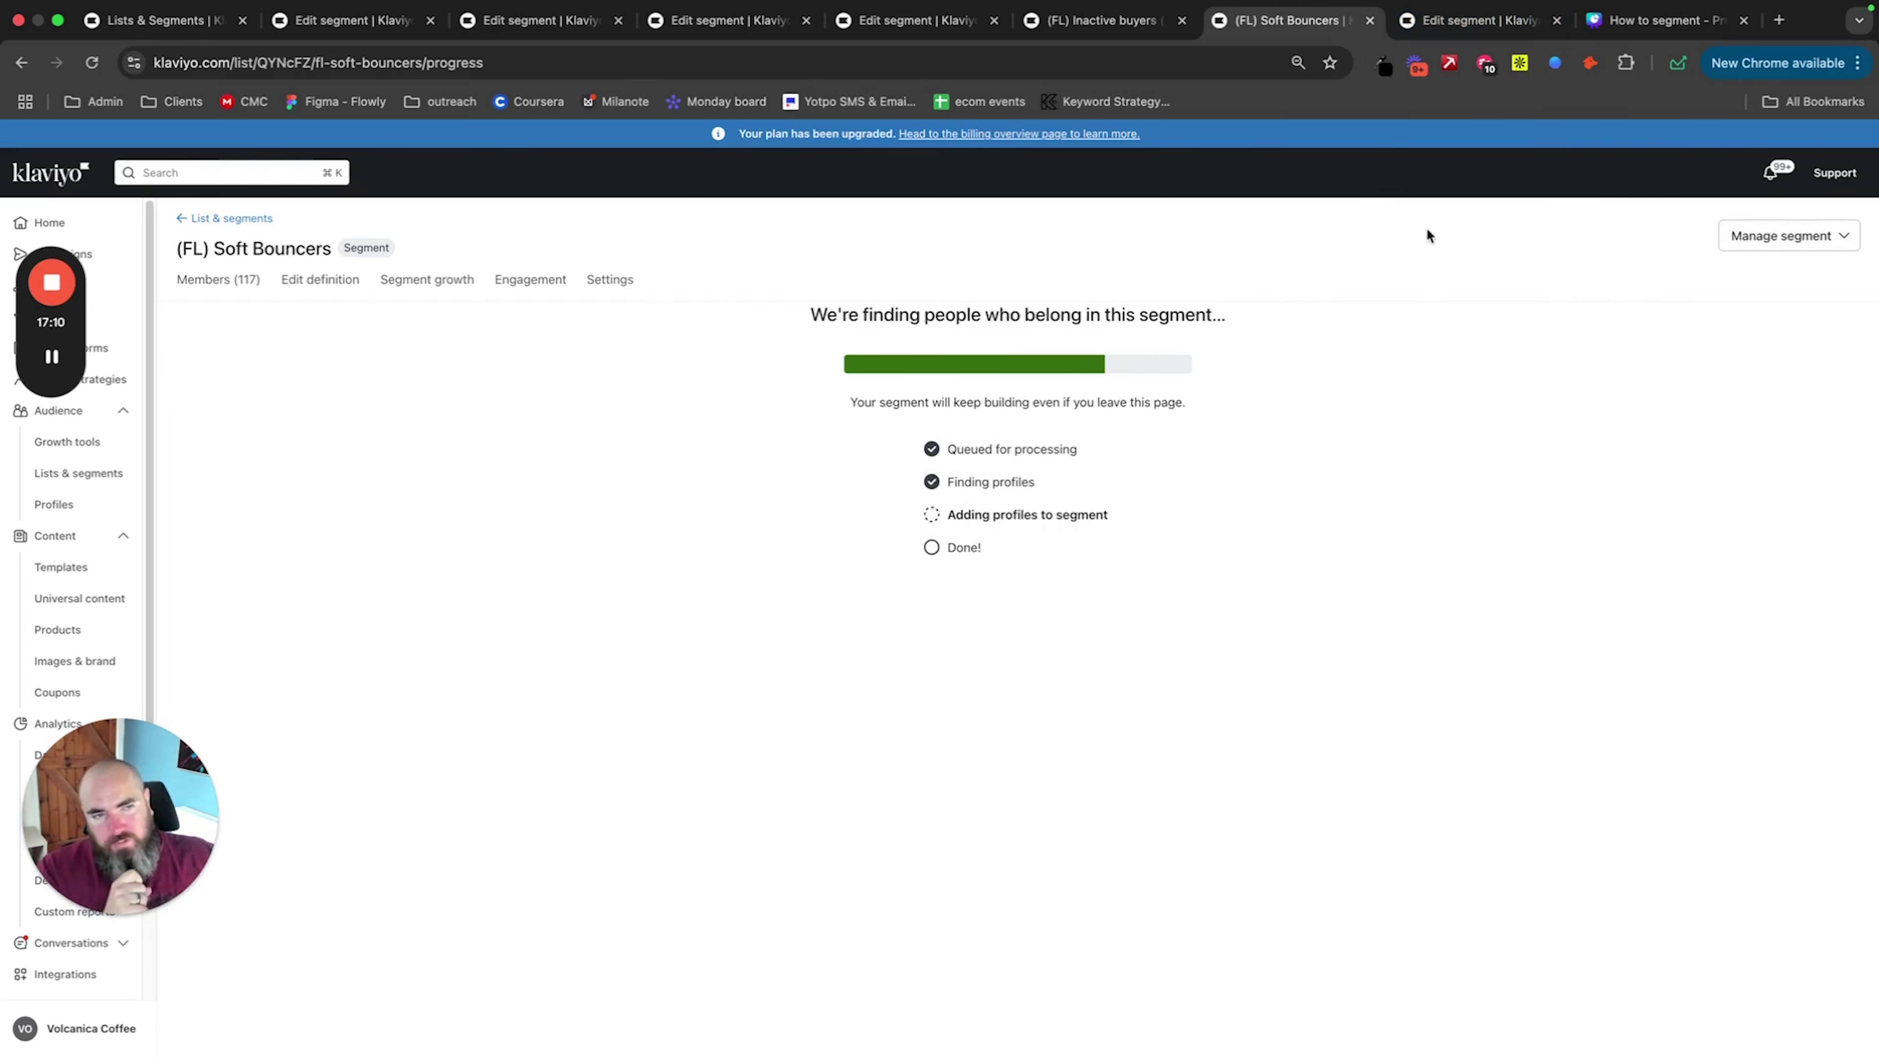
# Step: Review the created-date, received, opened, clicked, product-view, checkout, order and marketing consent conditions of the FL | Ex. Lapsed - Dead Weight segment
pyautogui.click(1456, 18)
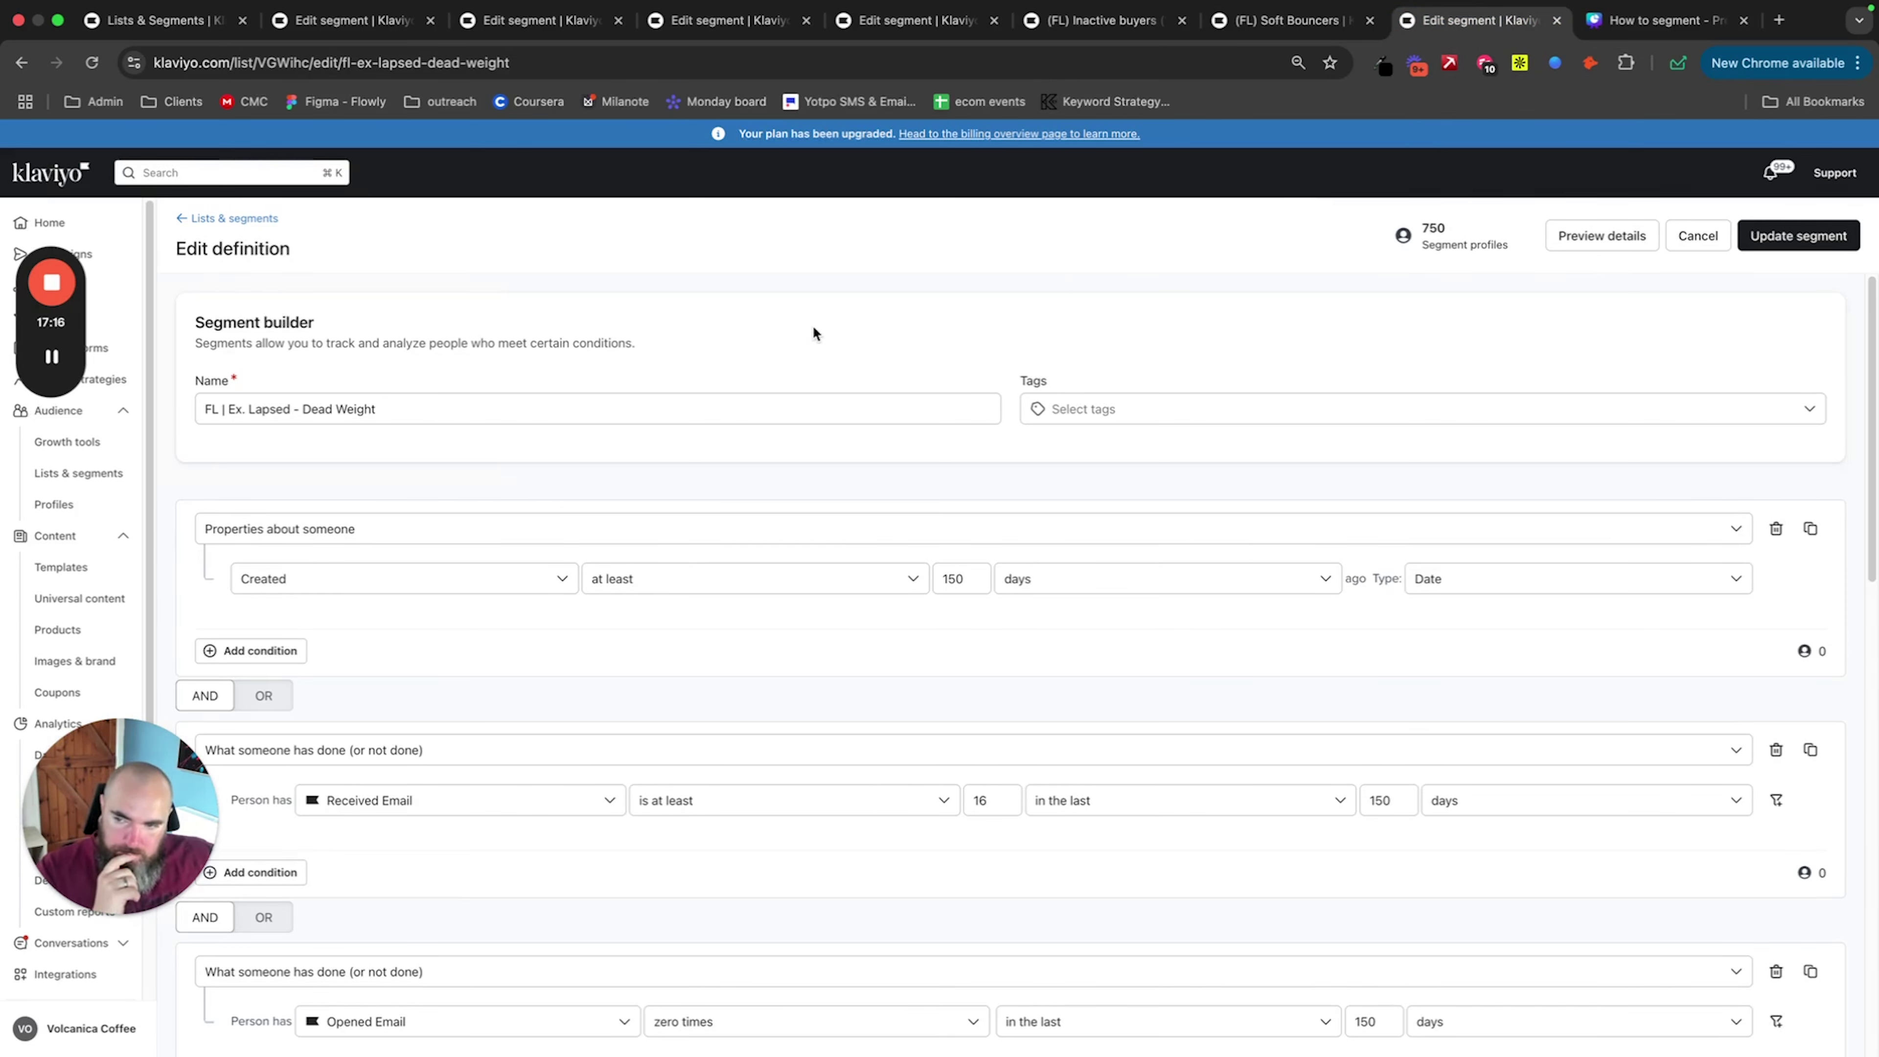
pyautogui.scroll(-2, 811, 332)
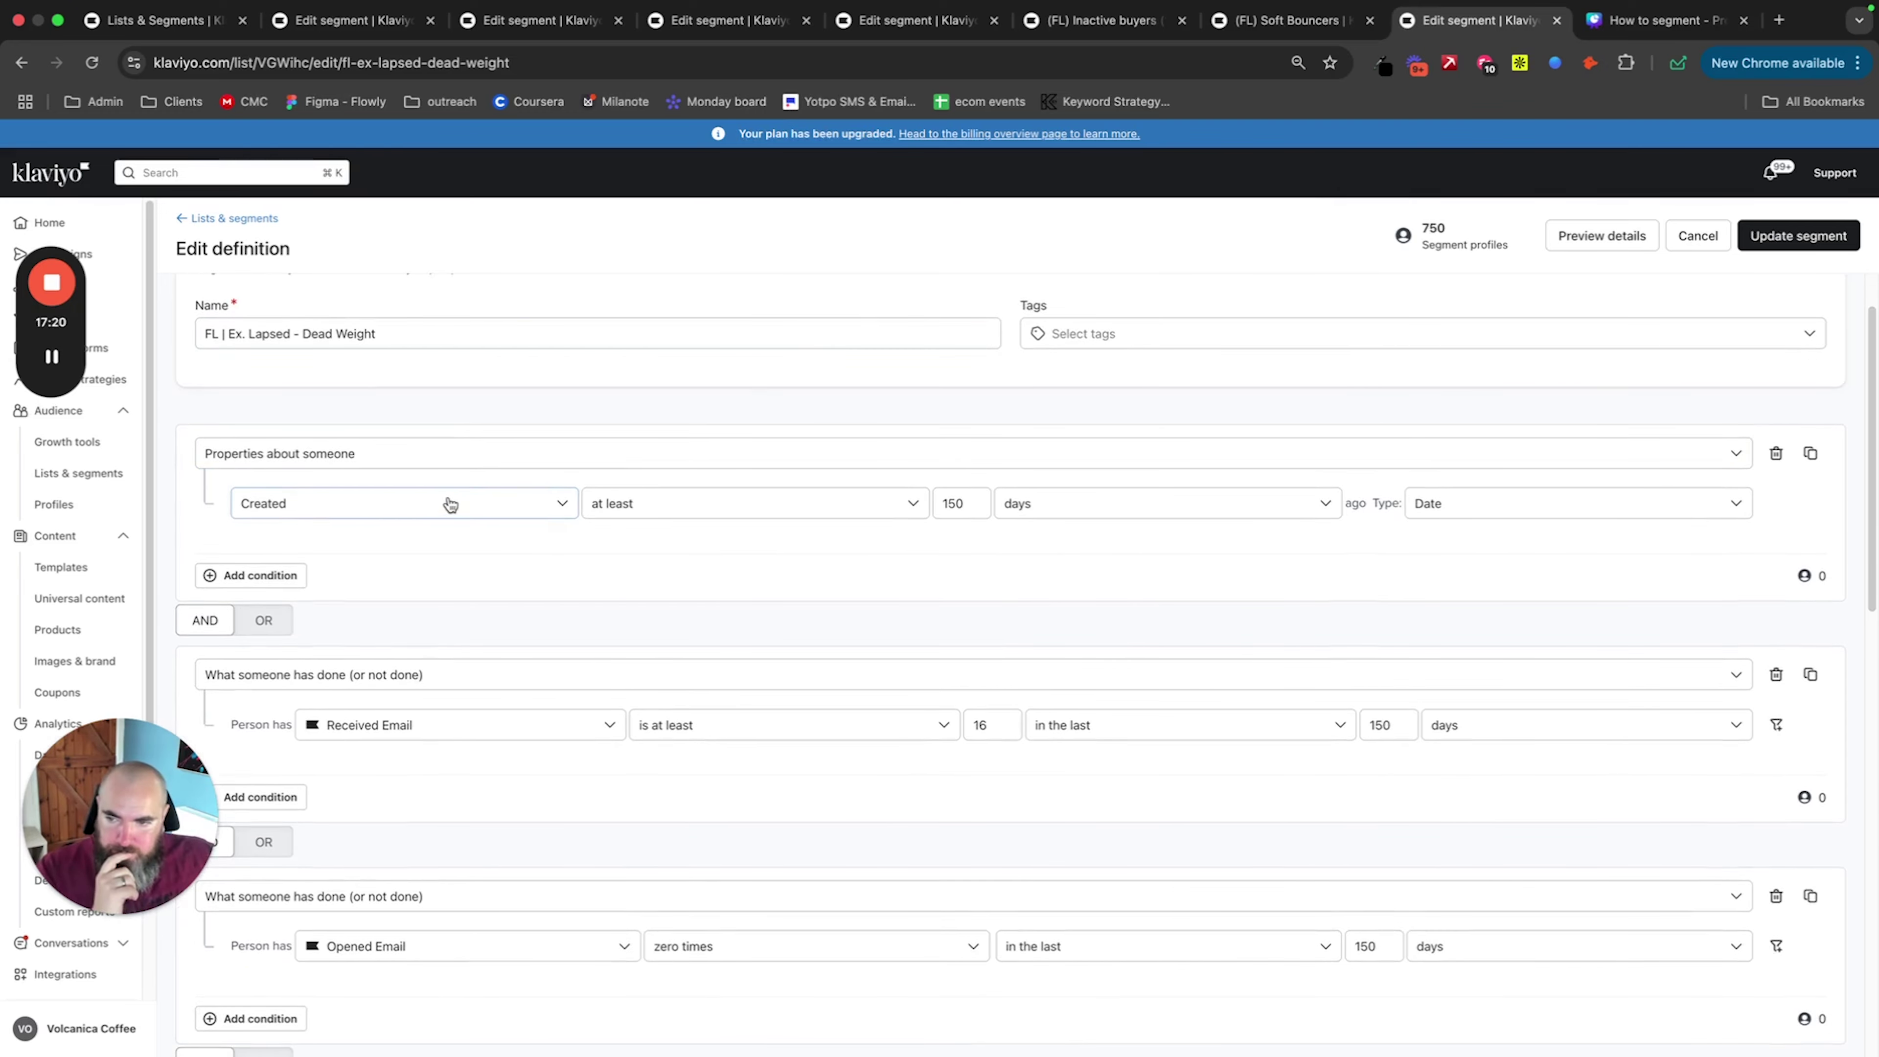
pyautogui.scroll(-1, 447, 504)
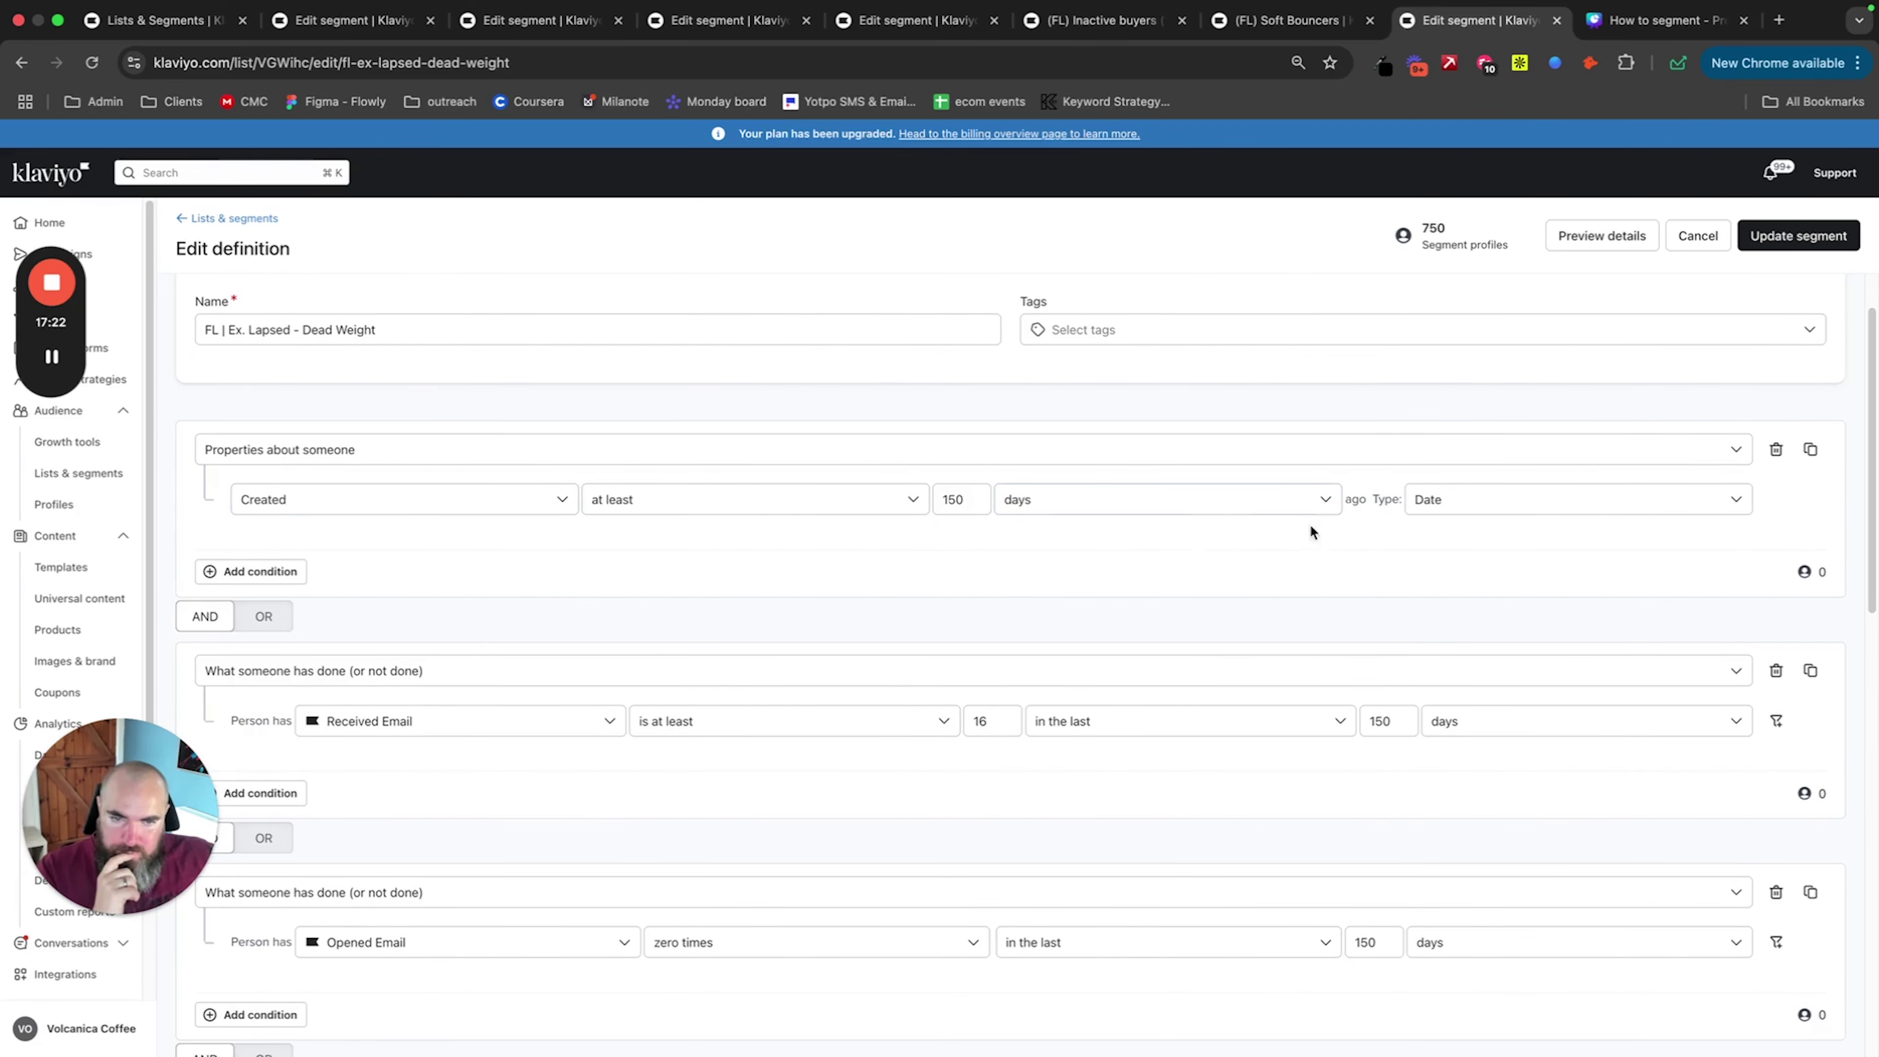
pyautogui.scroll(-1, 1335, 530)
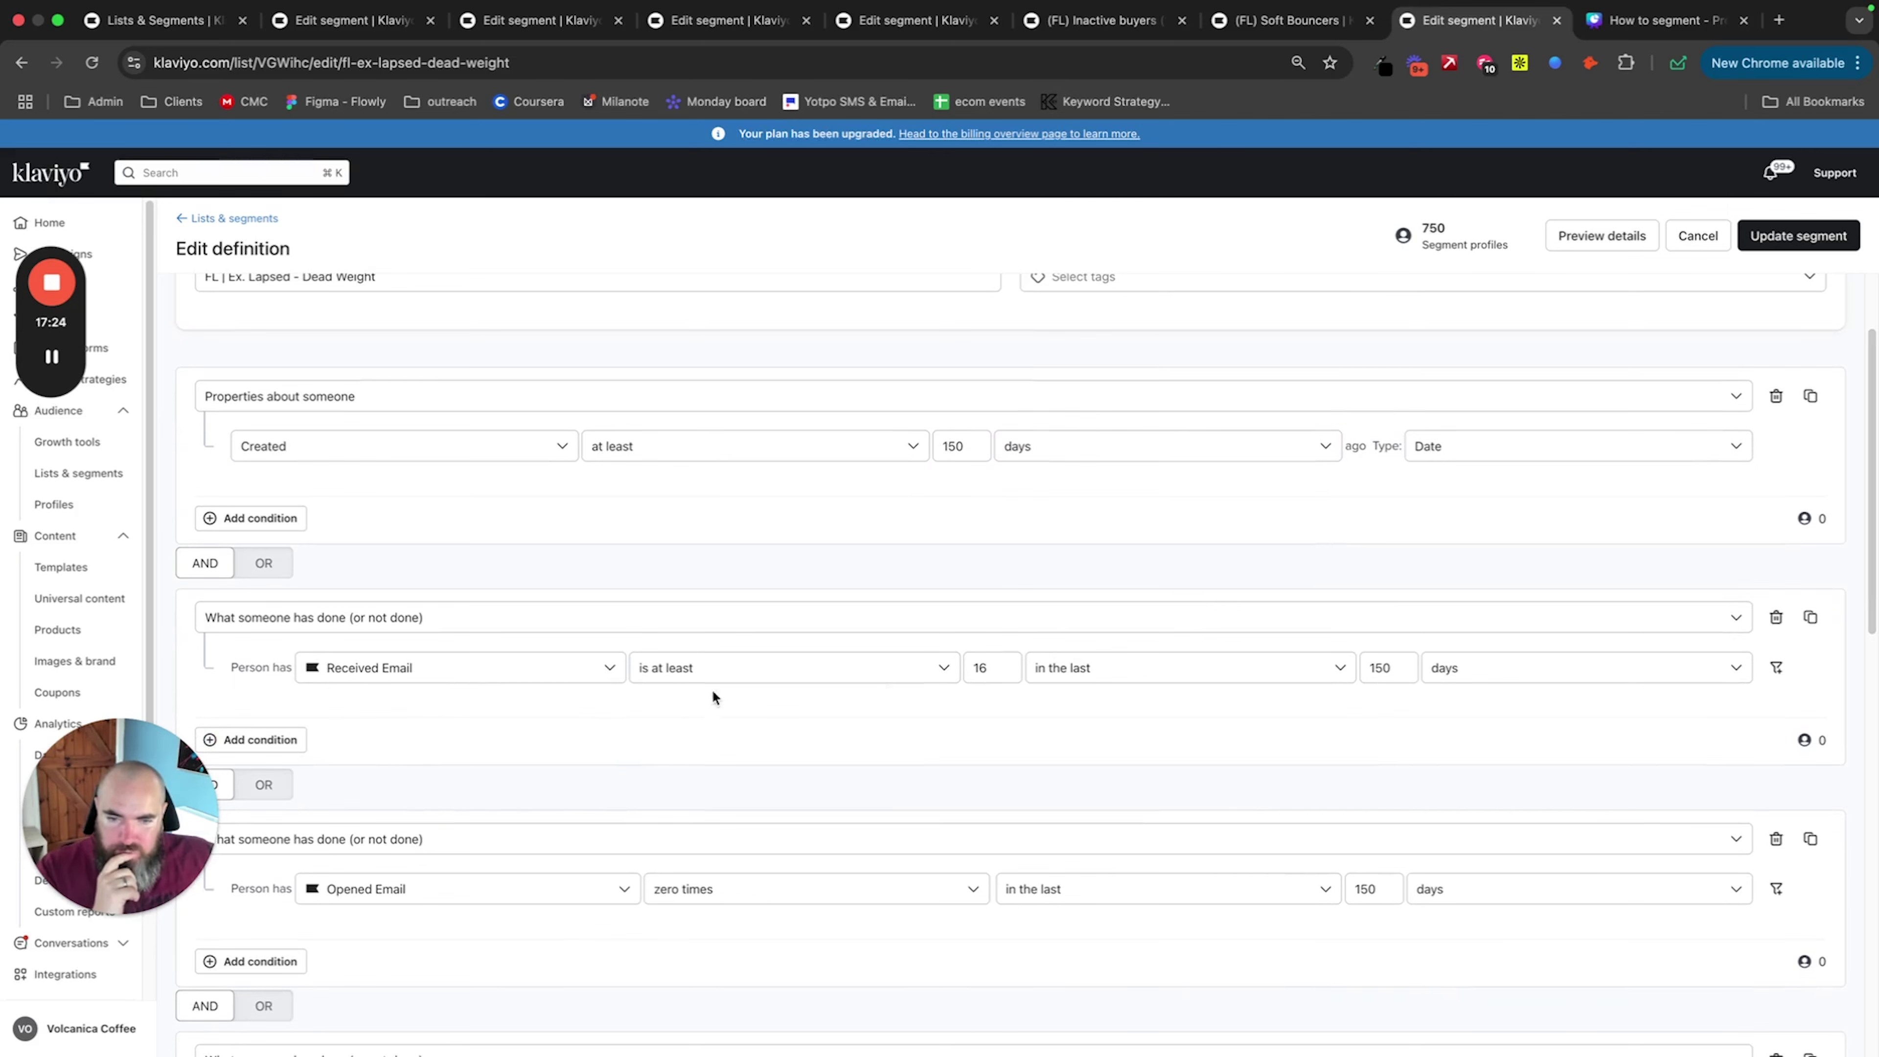
pyautogui.scroll(-2, 1119, 686)
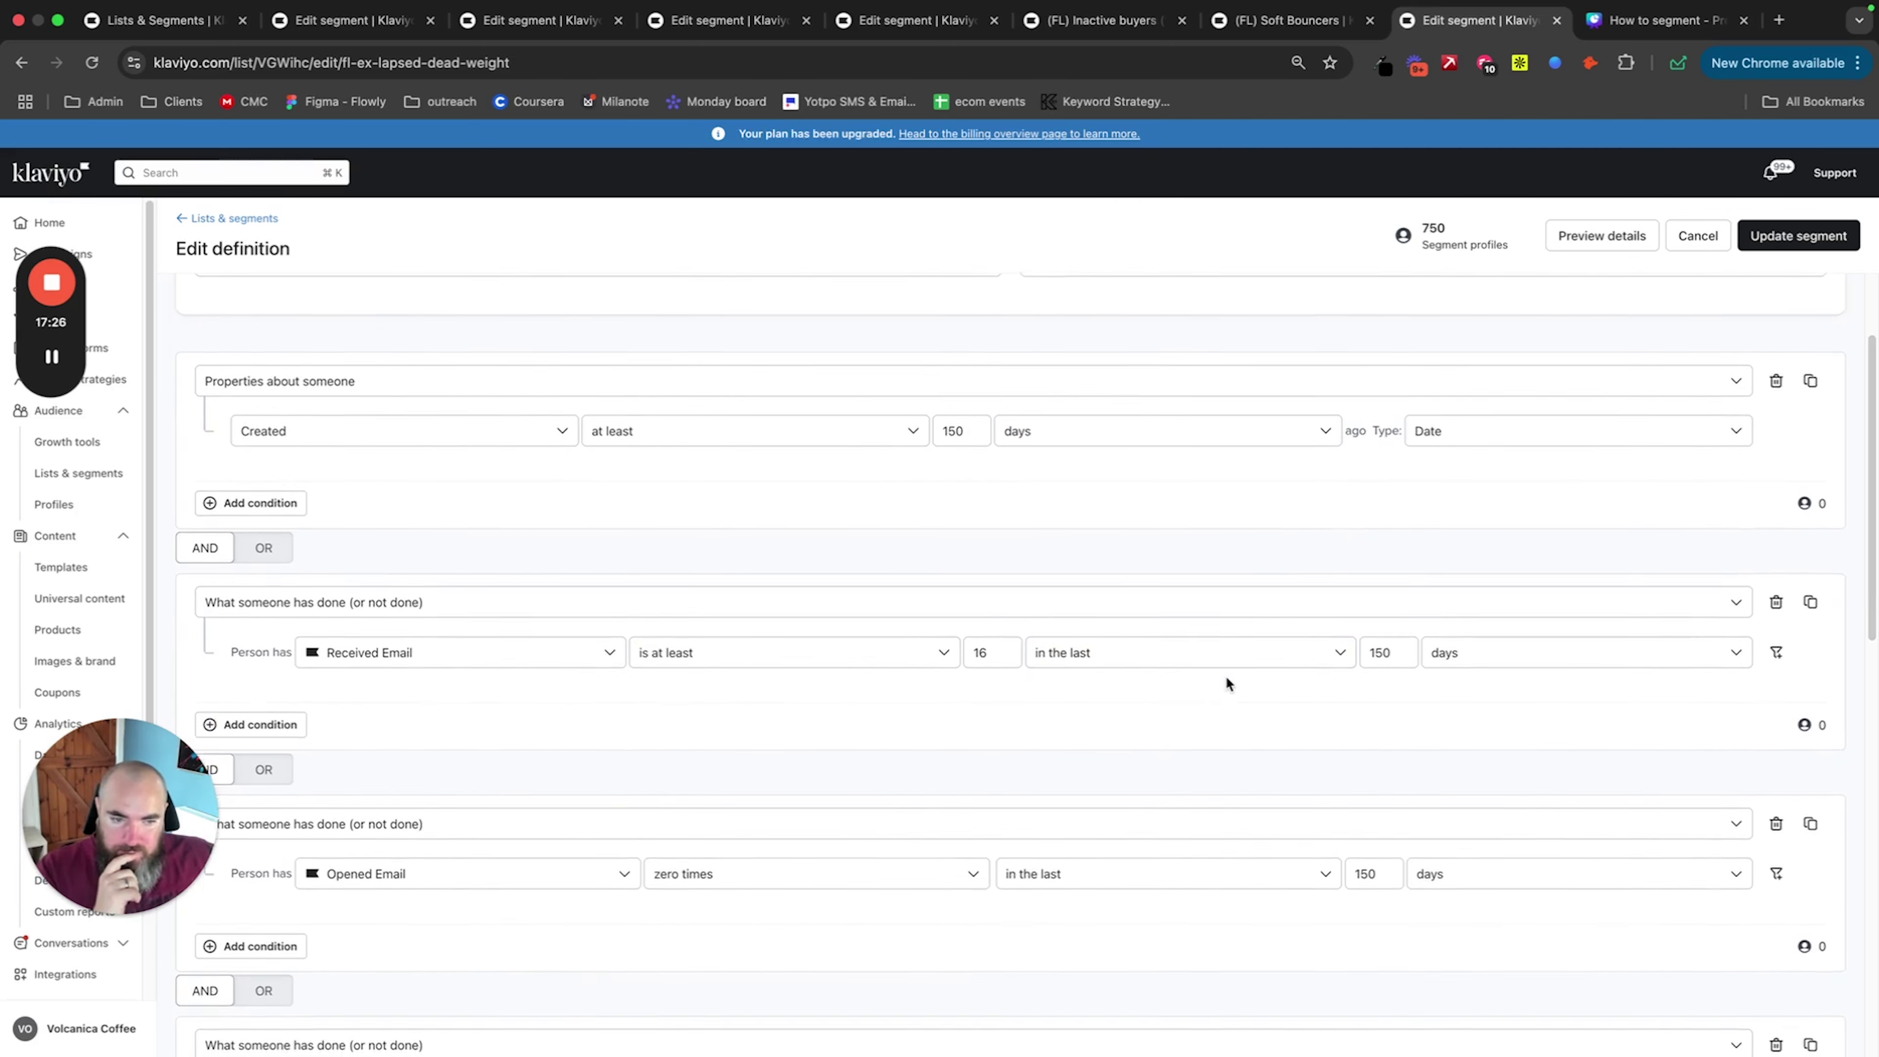
pyautogui.scroll(-1, 851, 777)
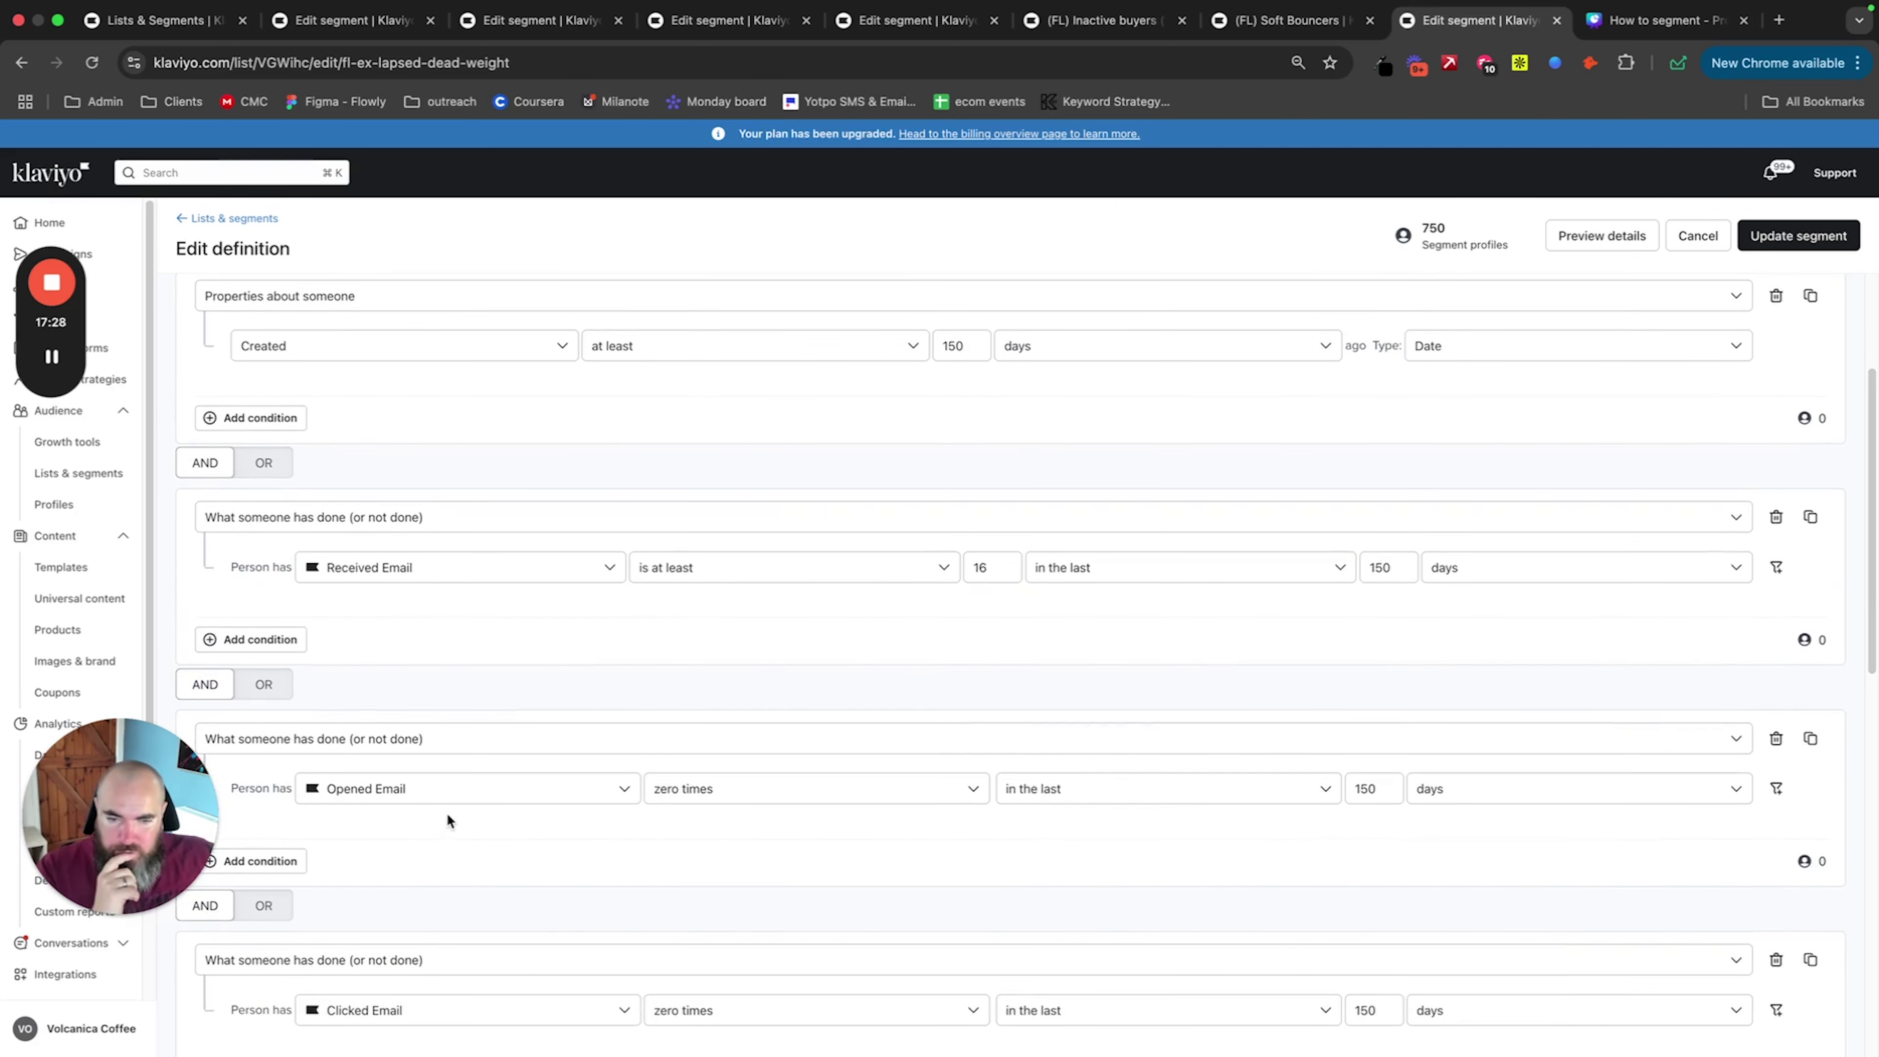
pyautogui.scroll(-1, 1369, 787)
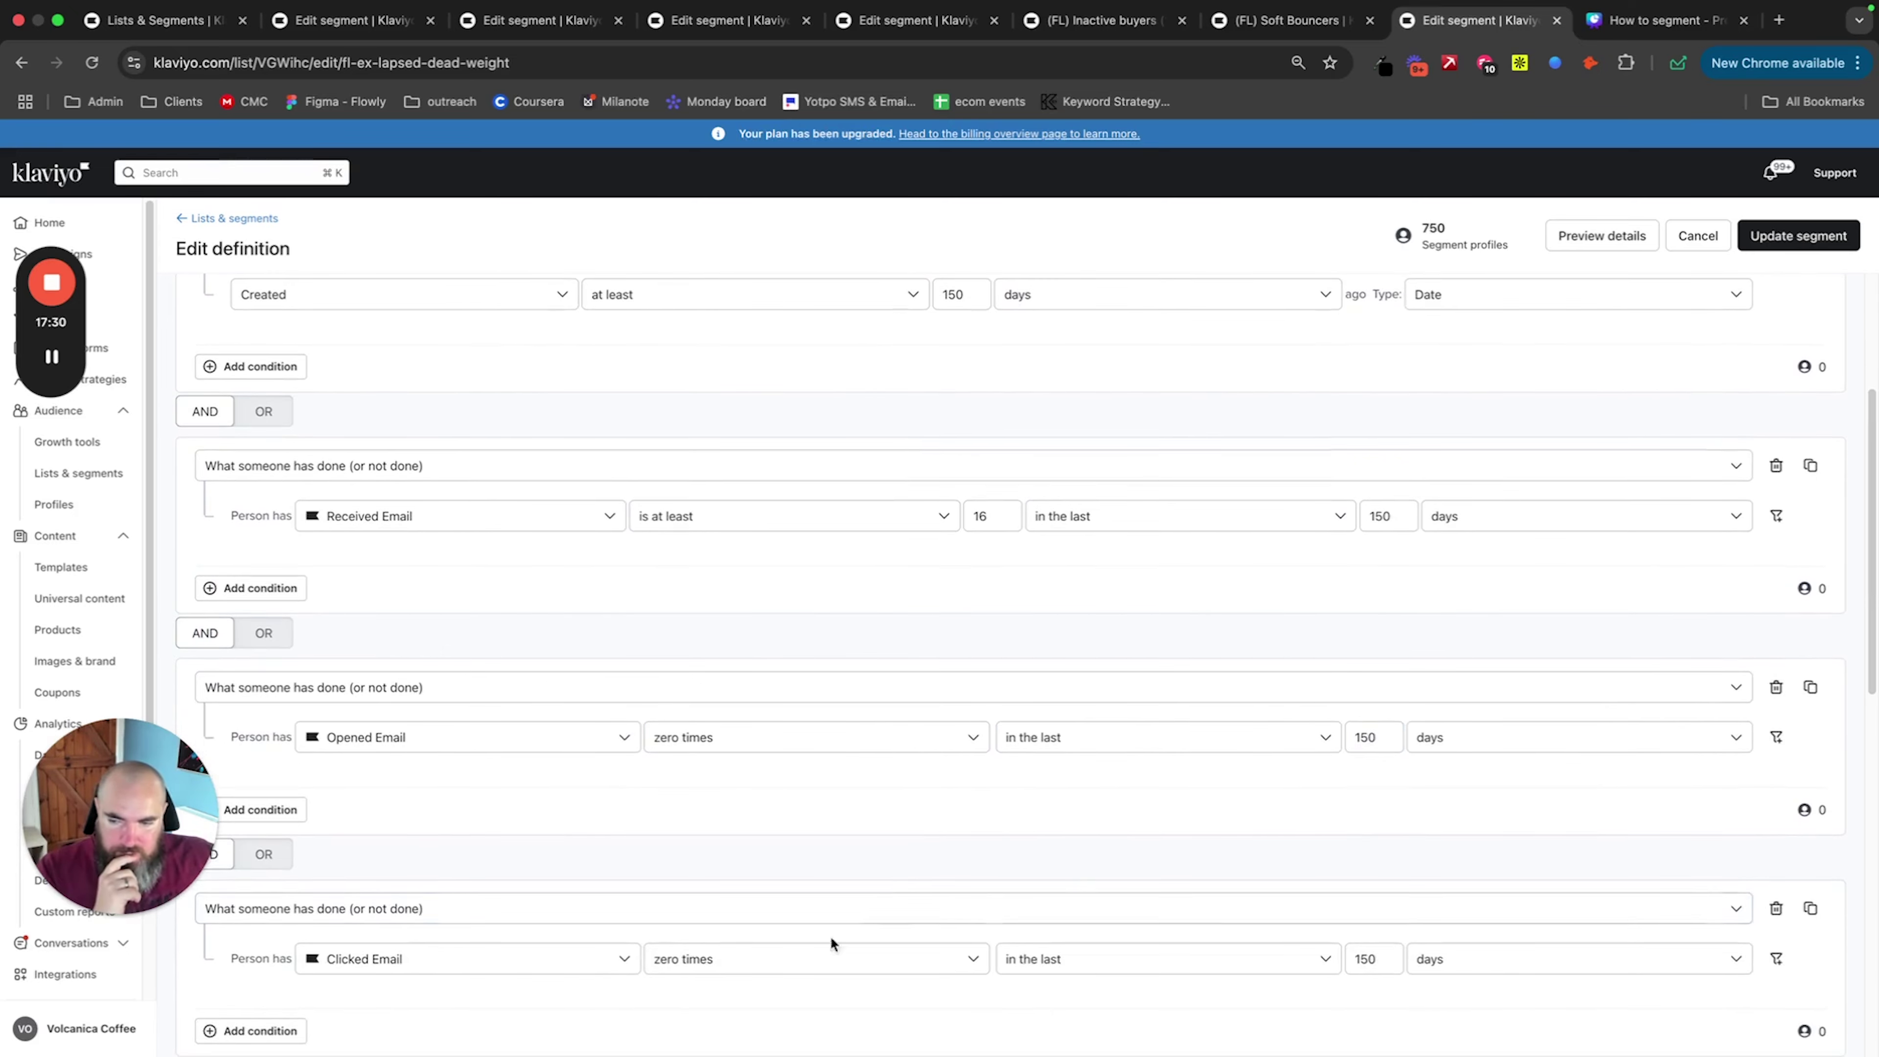
pyautogui.scroll(-1, 1258, 944)
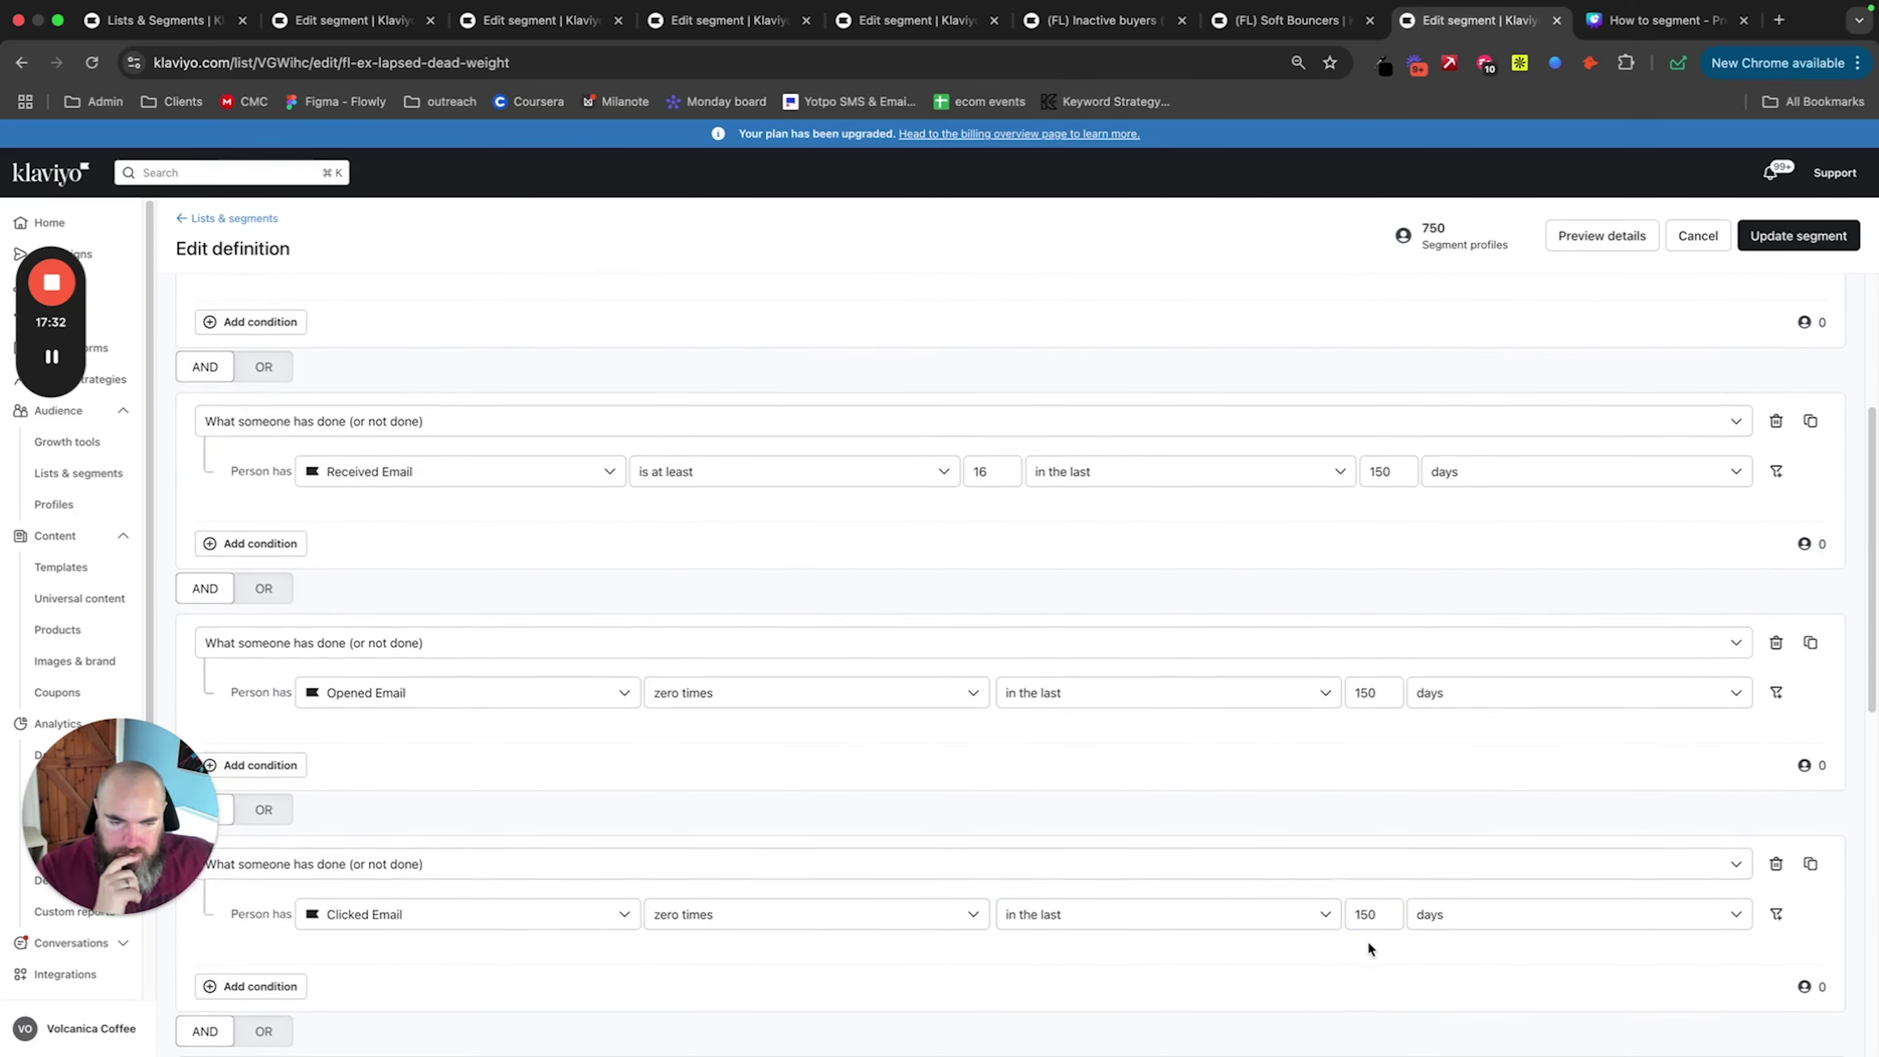
pyautogui.scroll(-5, 1367, 945)
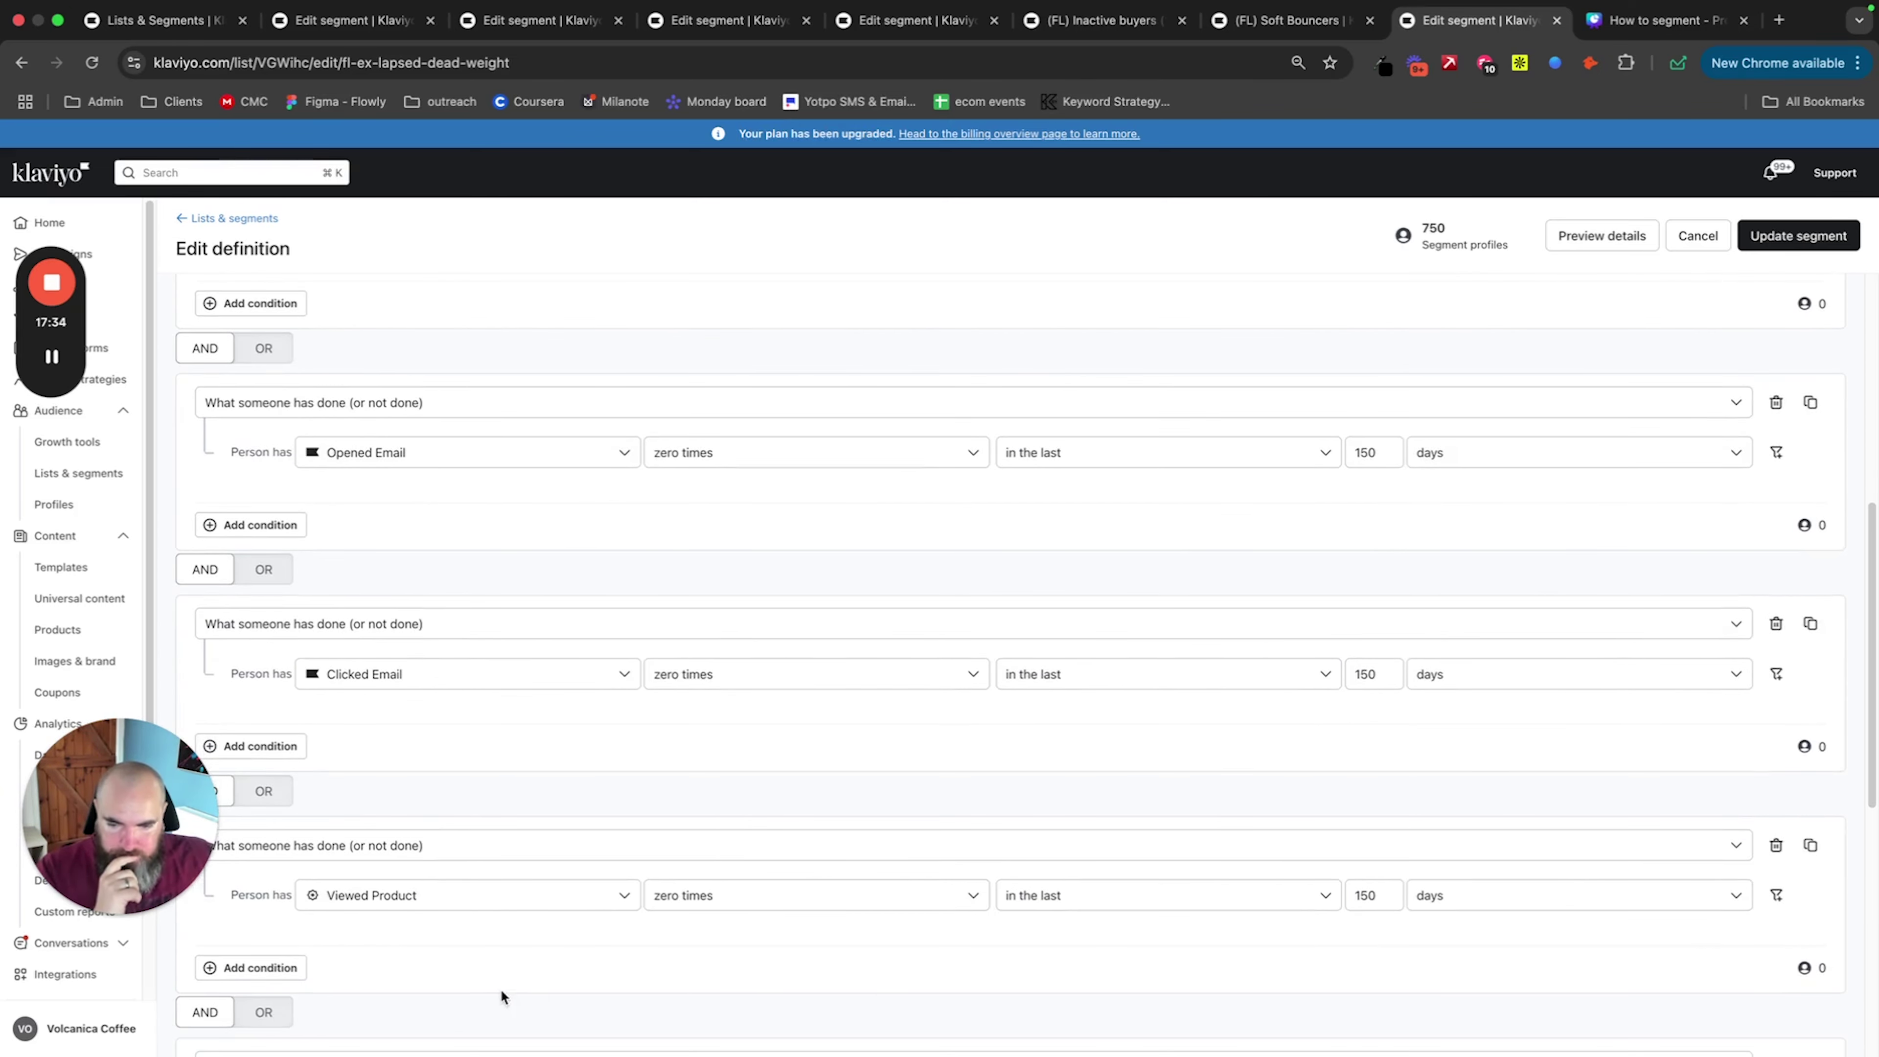
pyautogui.scroll(-8, 1220, 918)
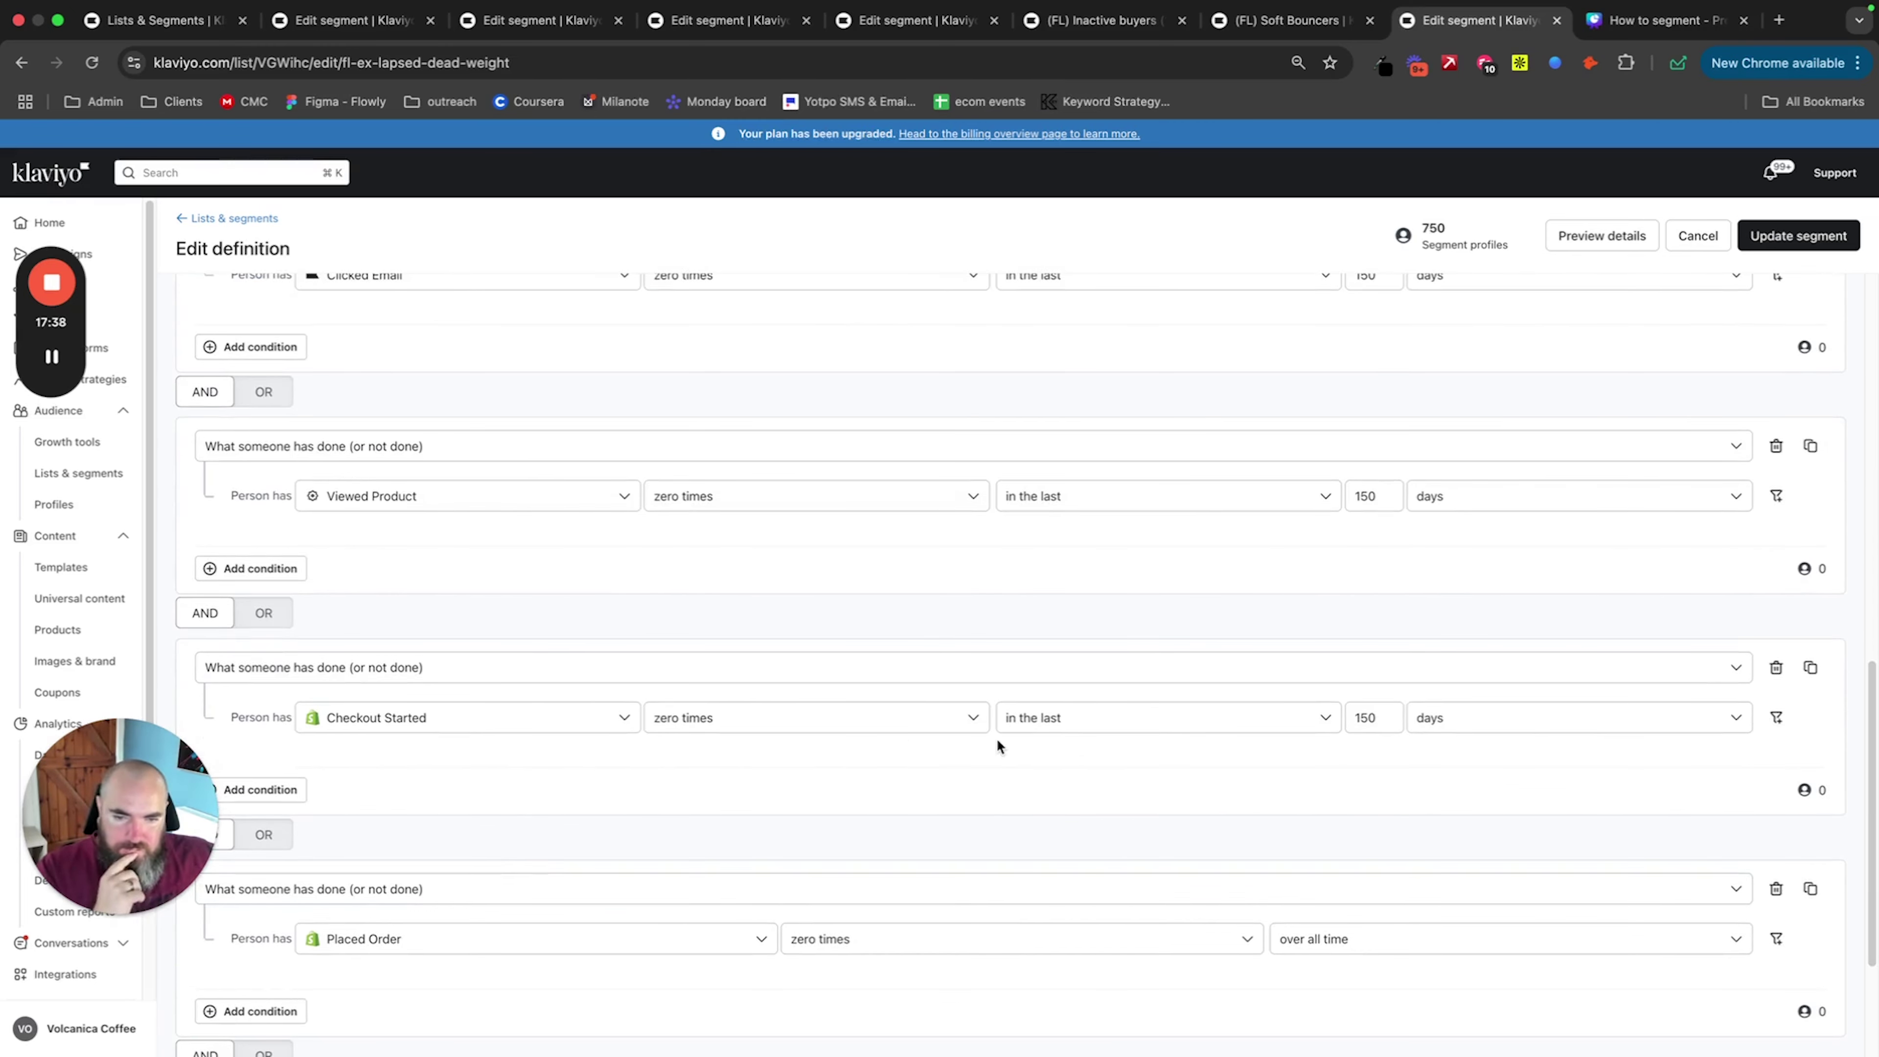
pyautogui.scroll(-1, 1010, 810)
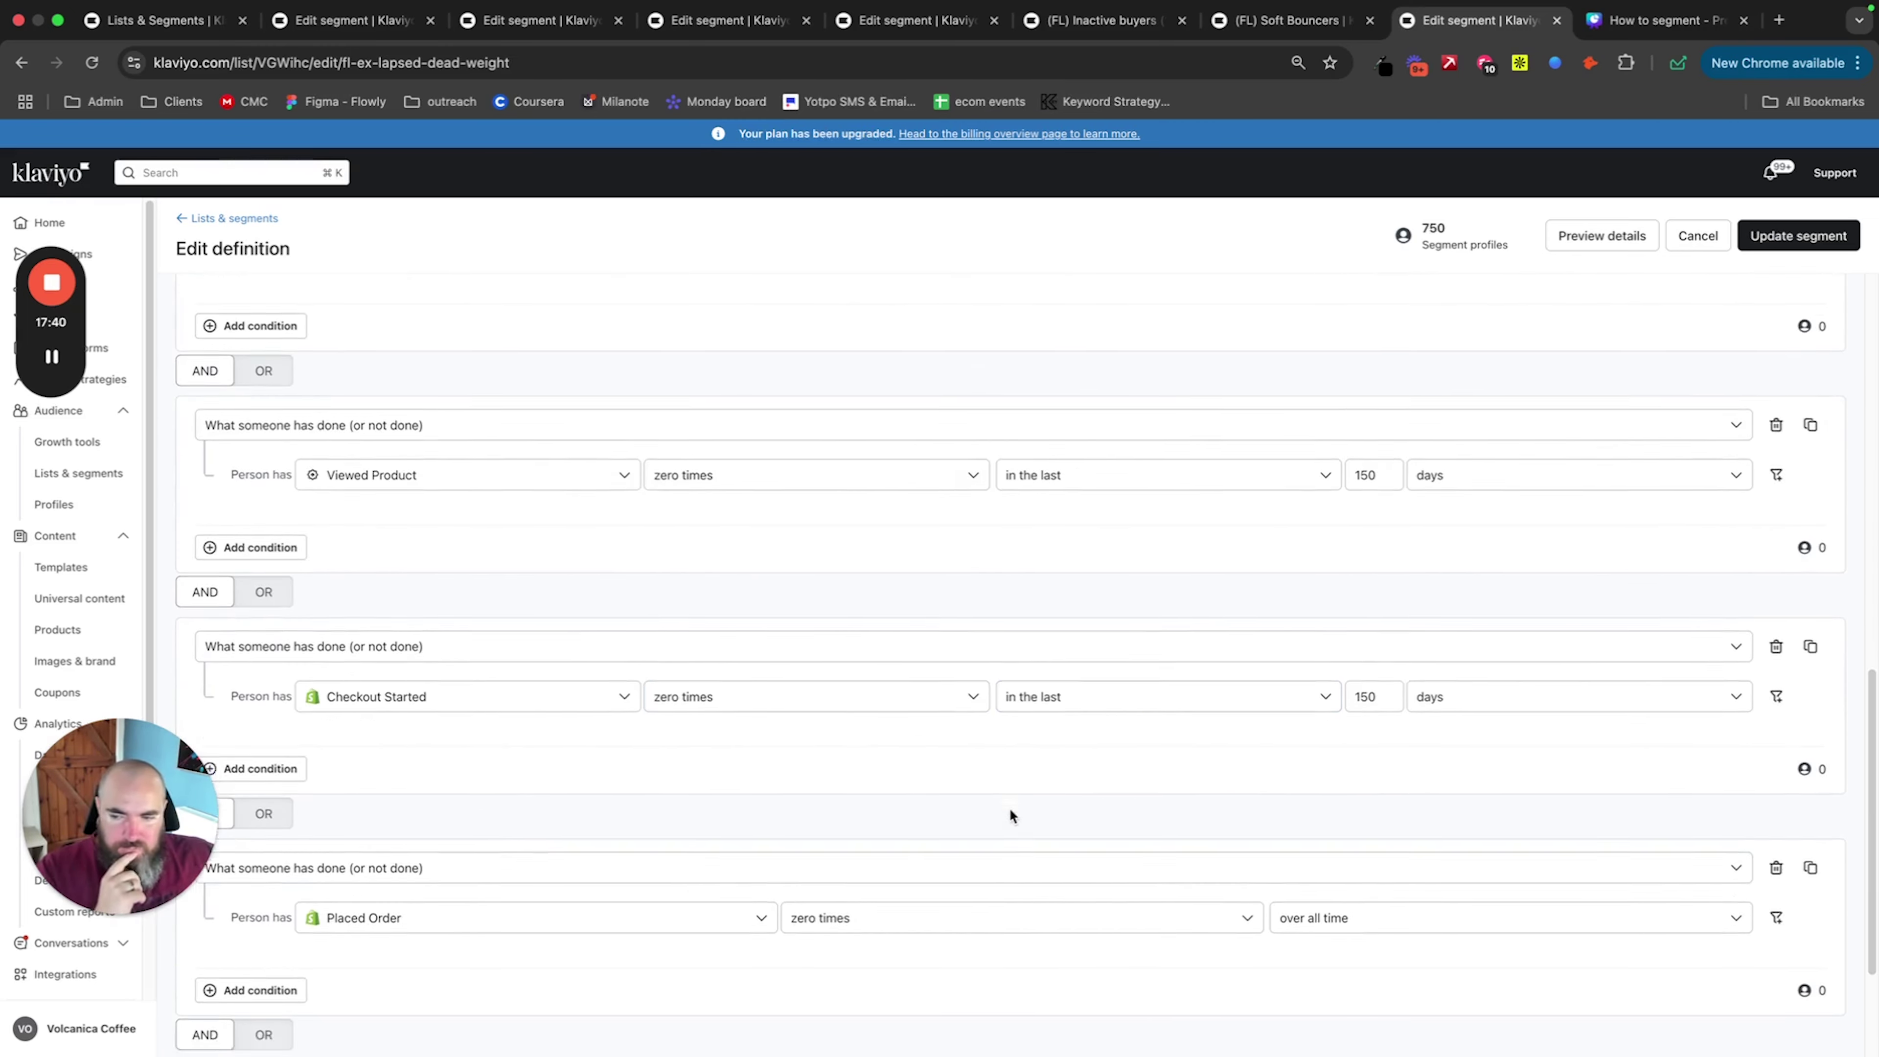
pyautogui.scroll(-3, 1010, 809)
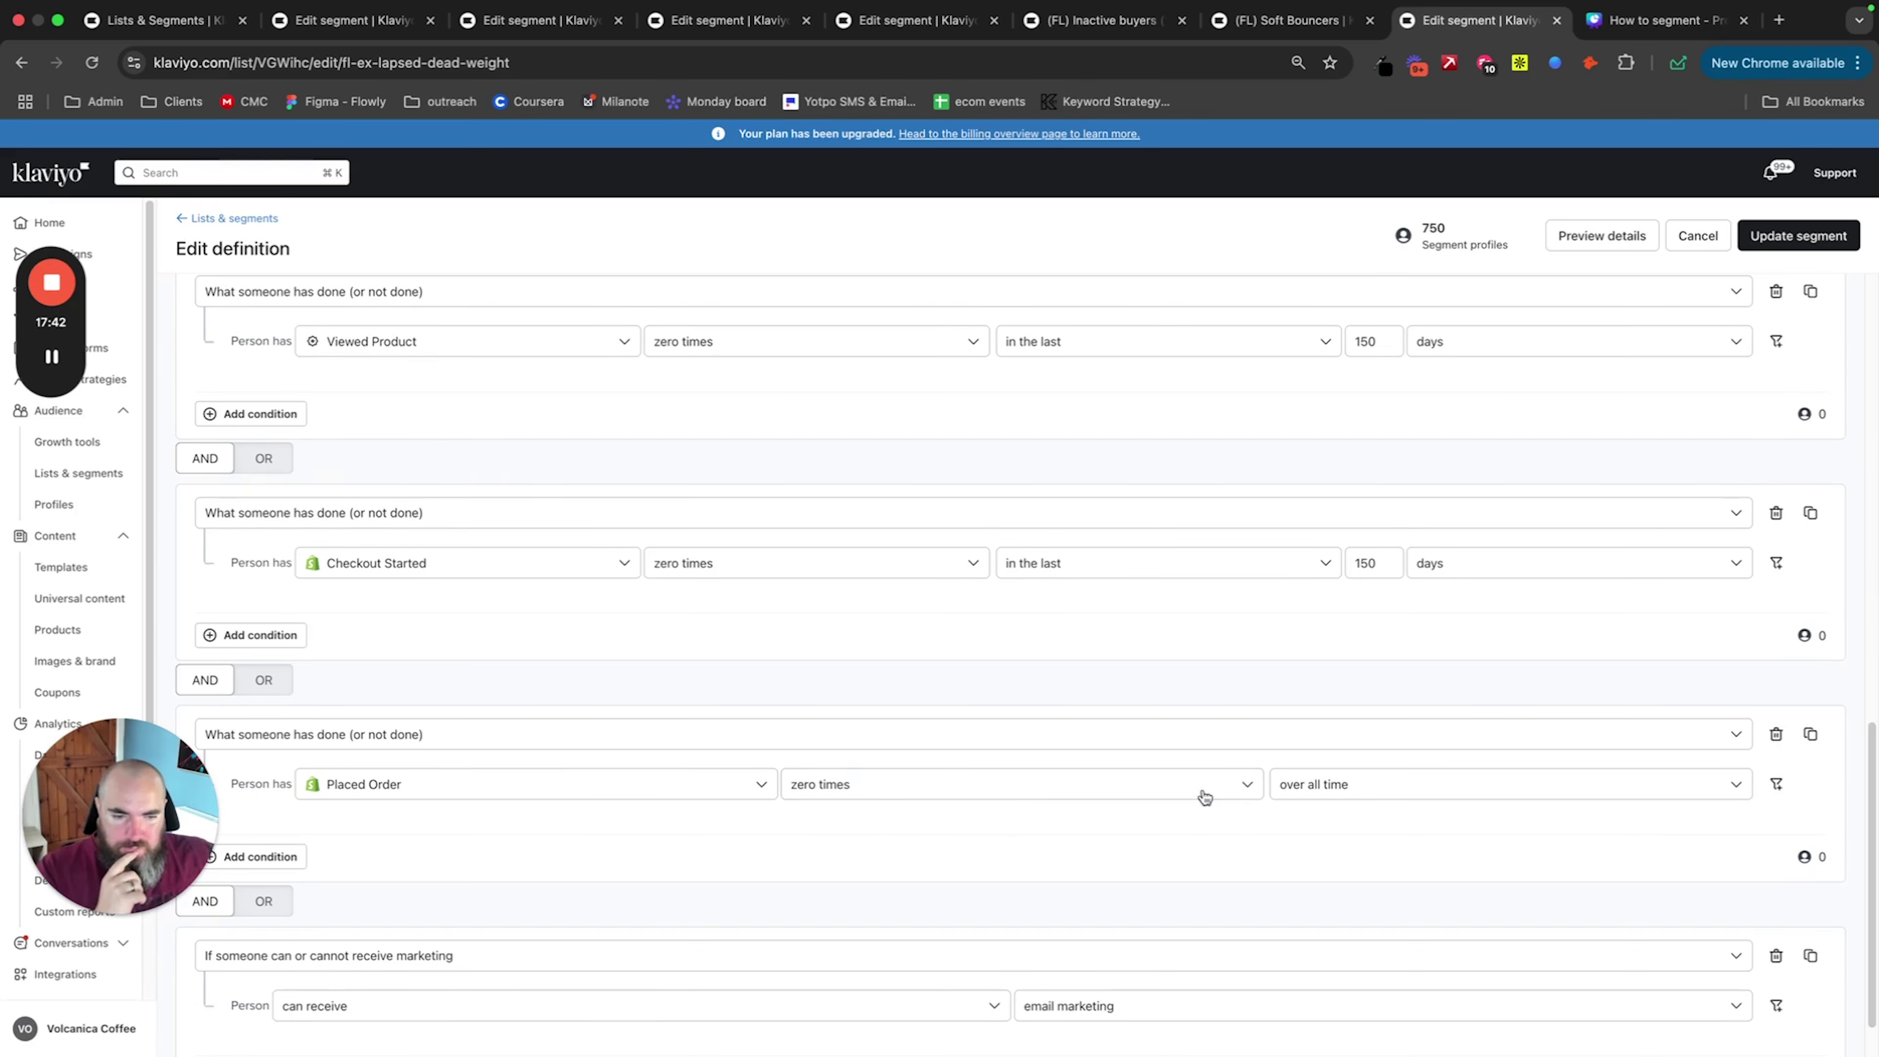
pyautogui.scroll(-2, 1395, 794)
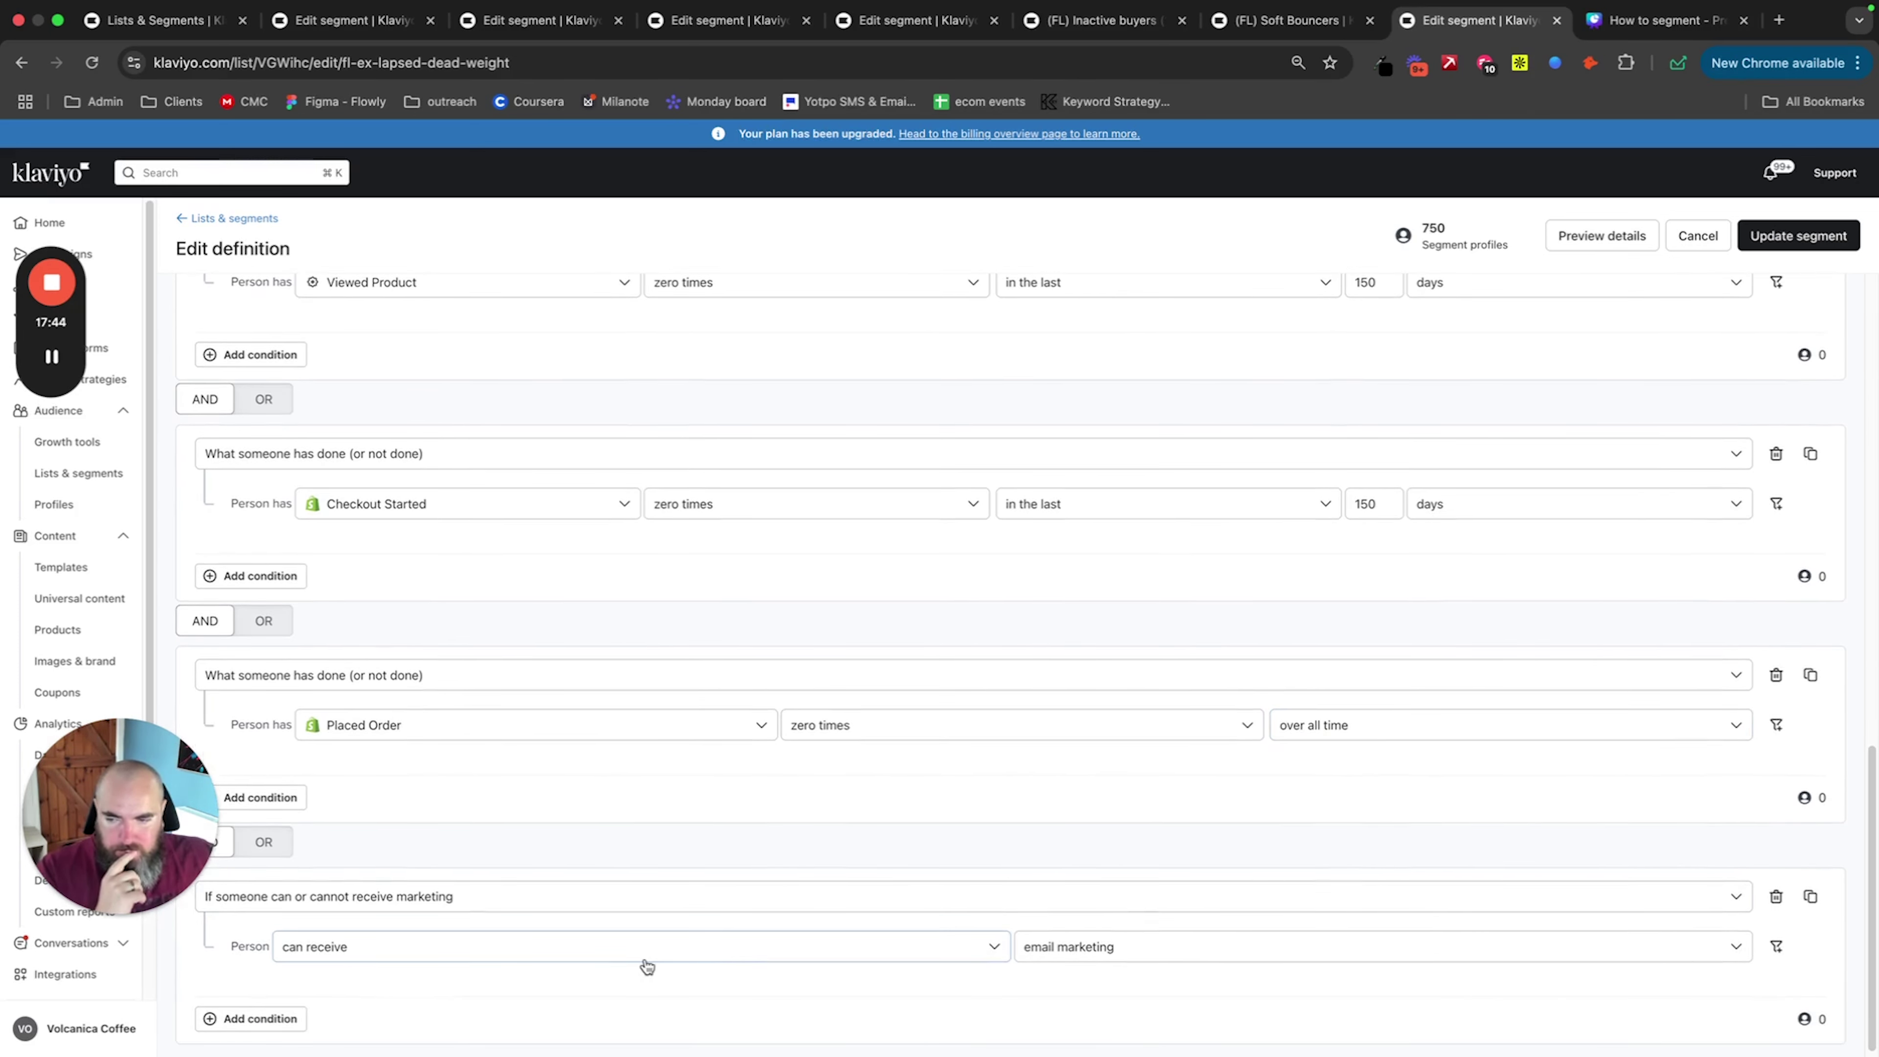
# Step: Add a "because person Subscribed" filter to the email marketing condition of the FL | Ex. Lapsed - Dead Weight segment and update the segment
pyautogui.click(1776, 942)
pyautogui.scroll(-1, 746, 923)
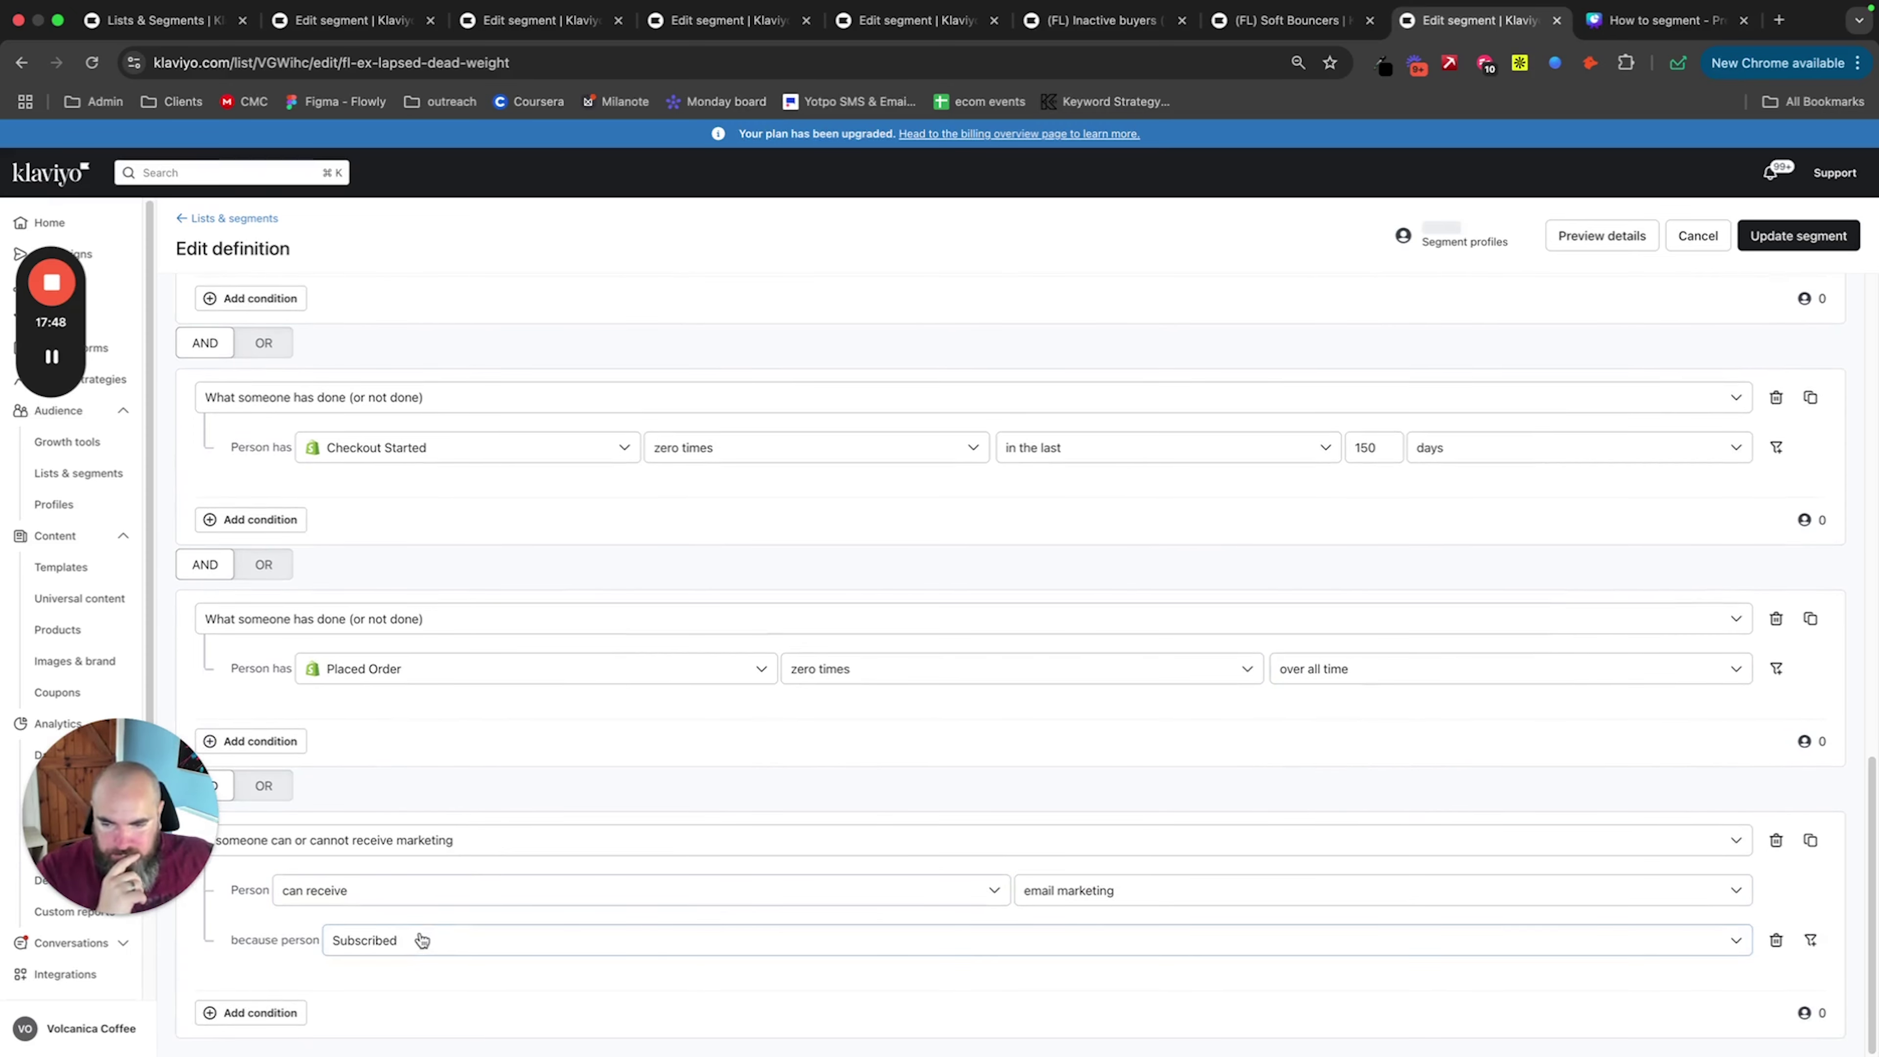
pyautogui.scroll(20, 1259, 649)
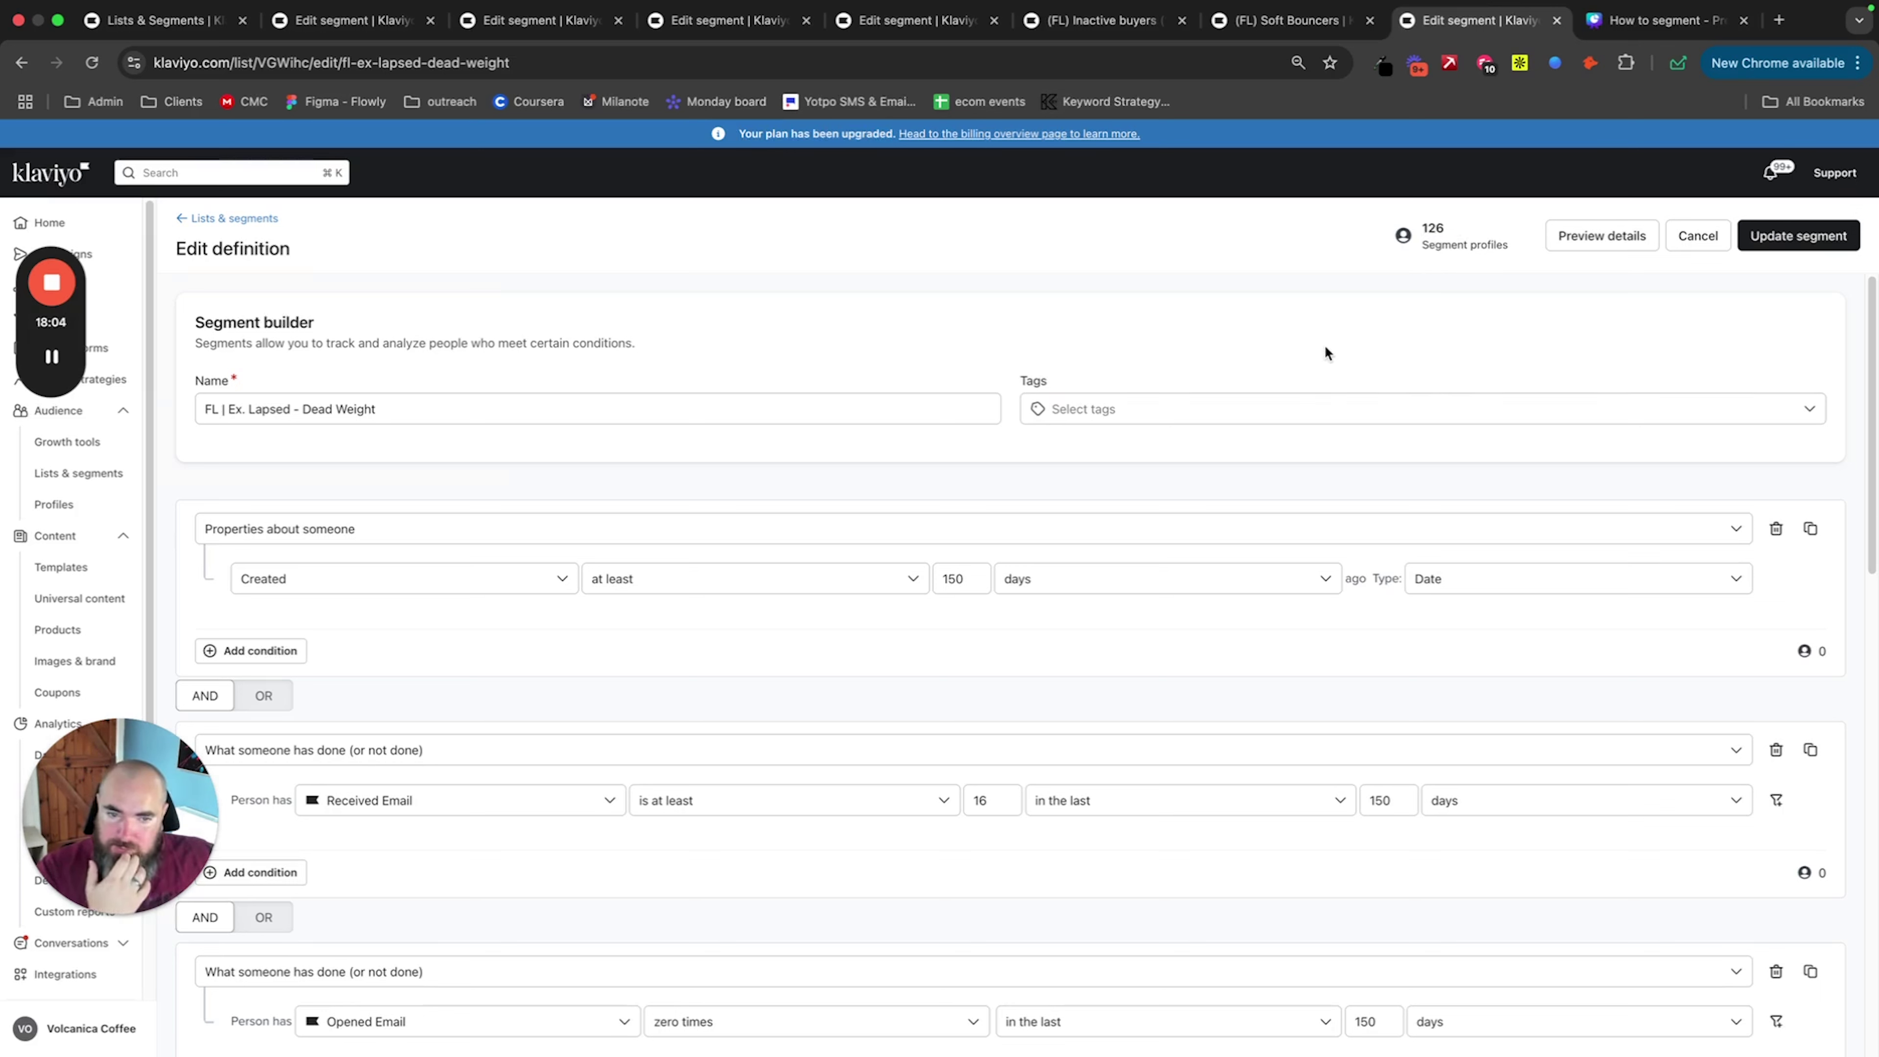
pyautogui.click(1793, 238)
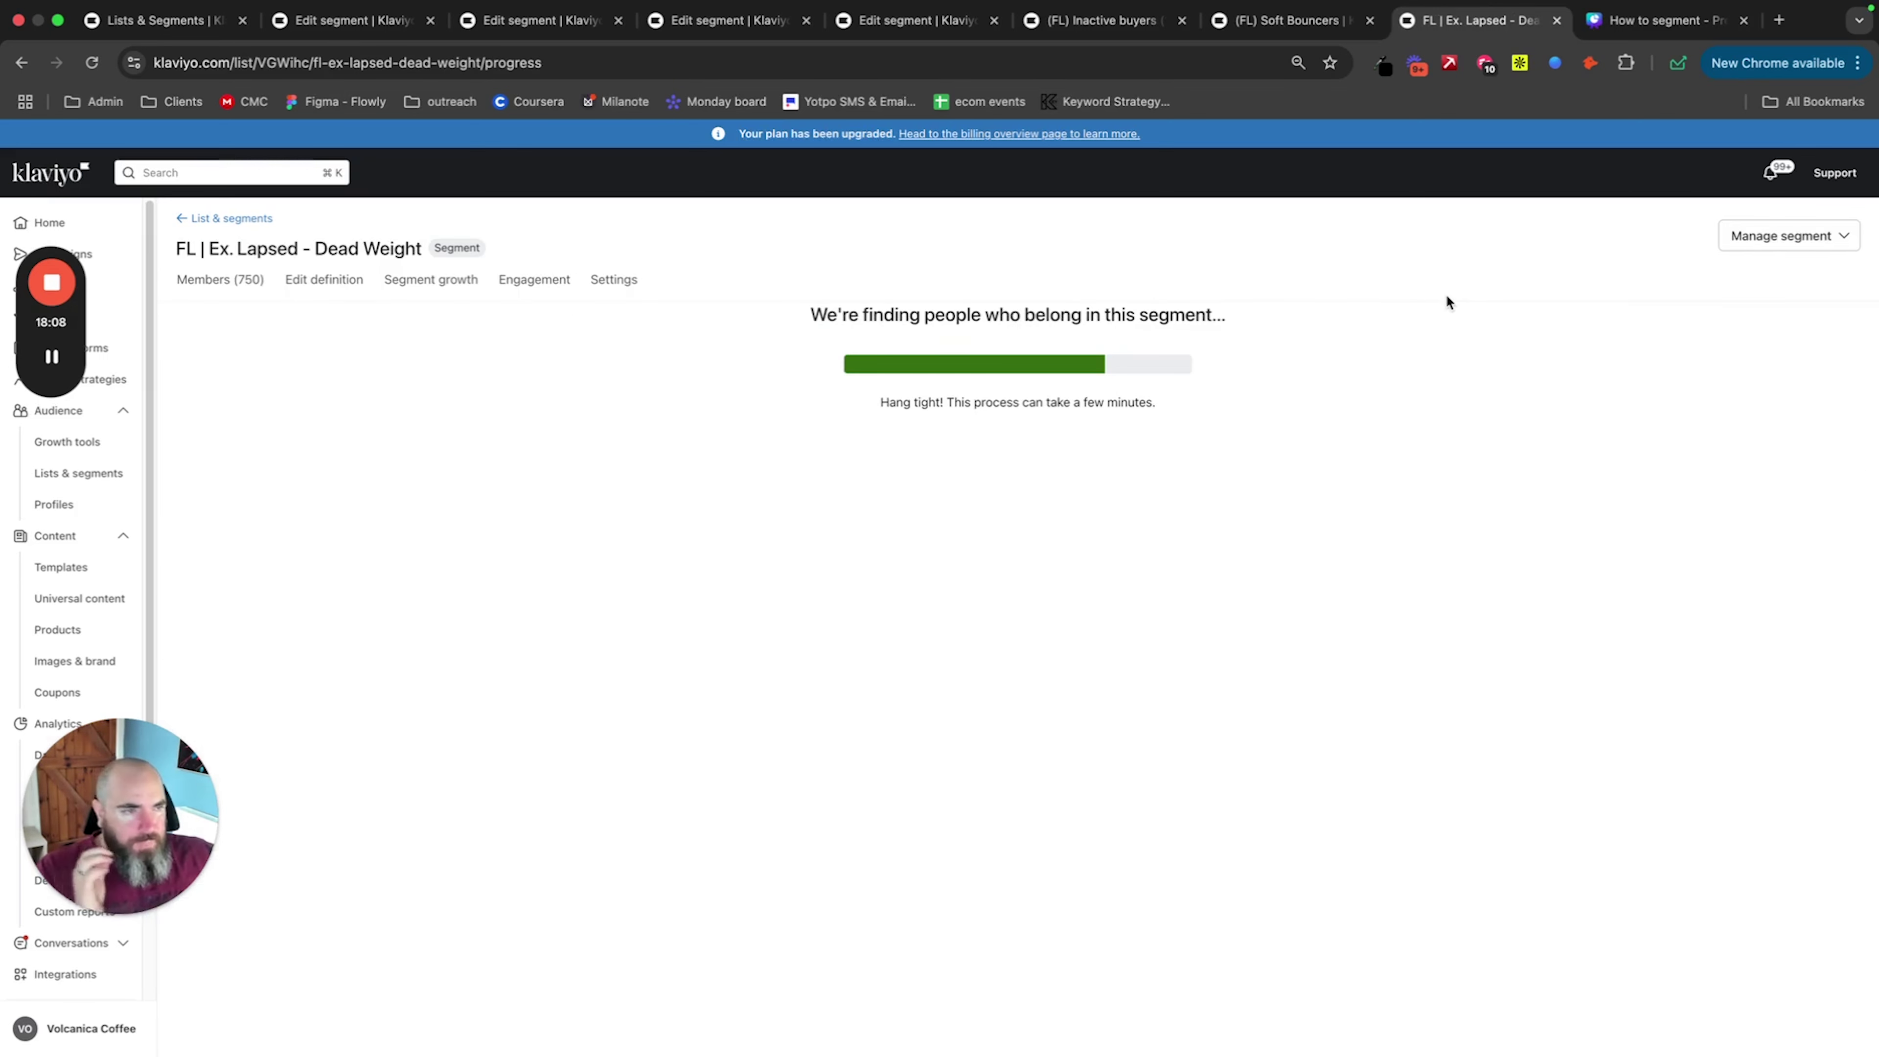